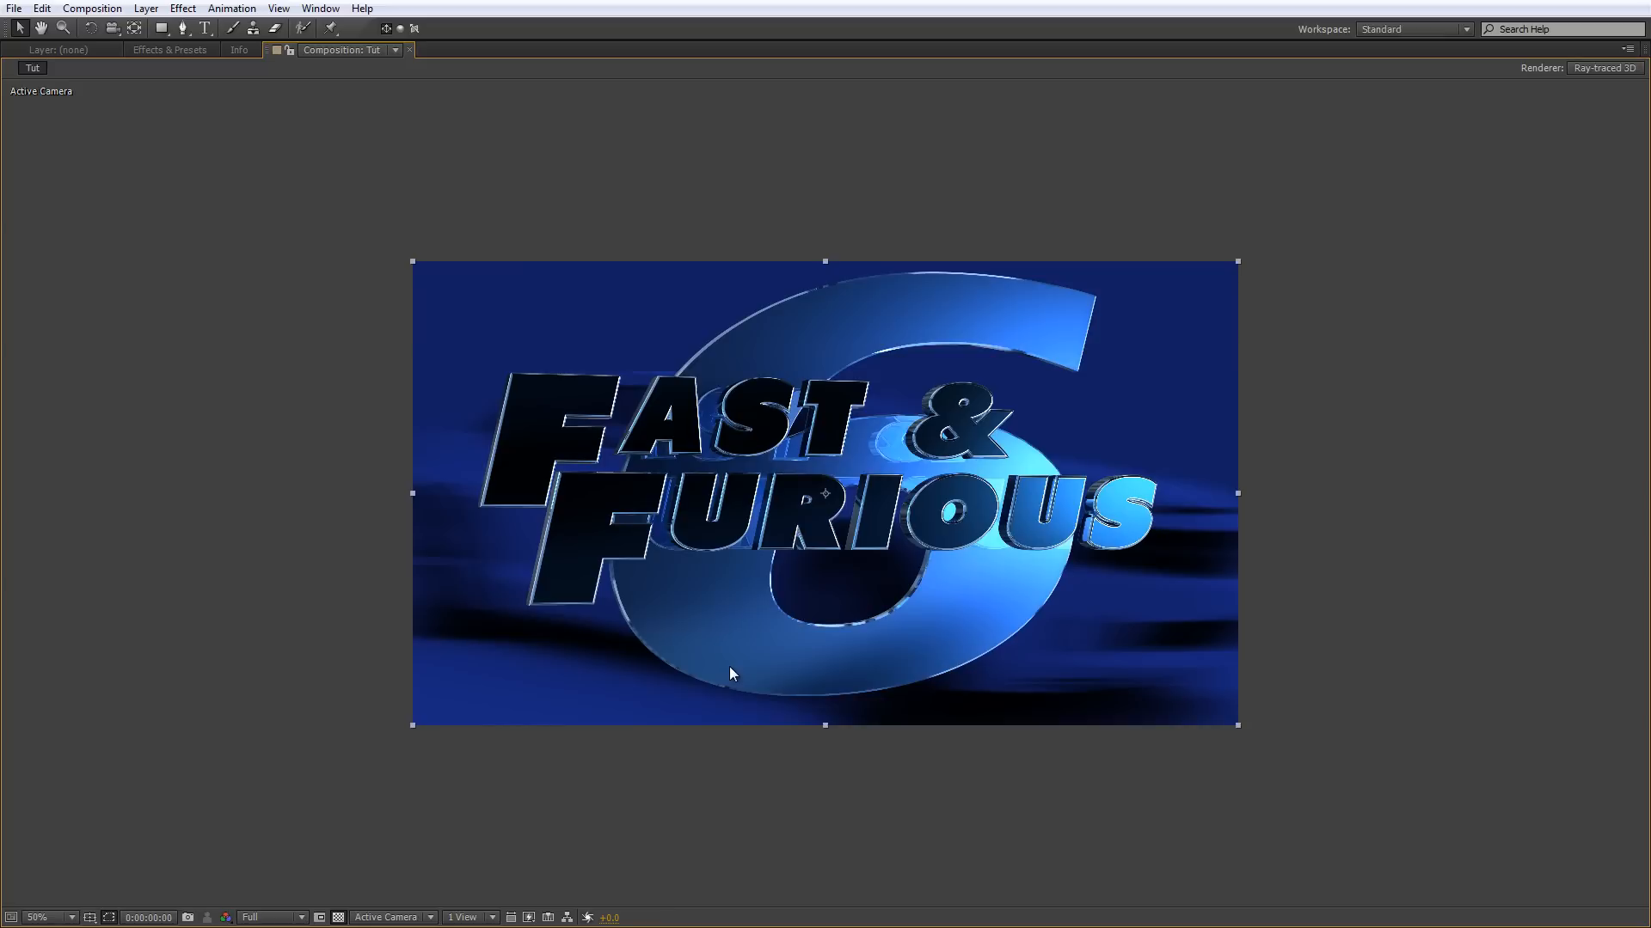
Examine the finished Fast & Furious 6 title render up close and restore the full panel layout.
key("slash")
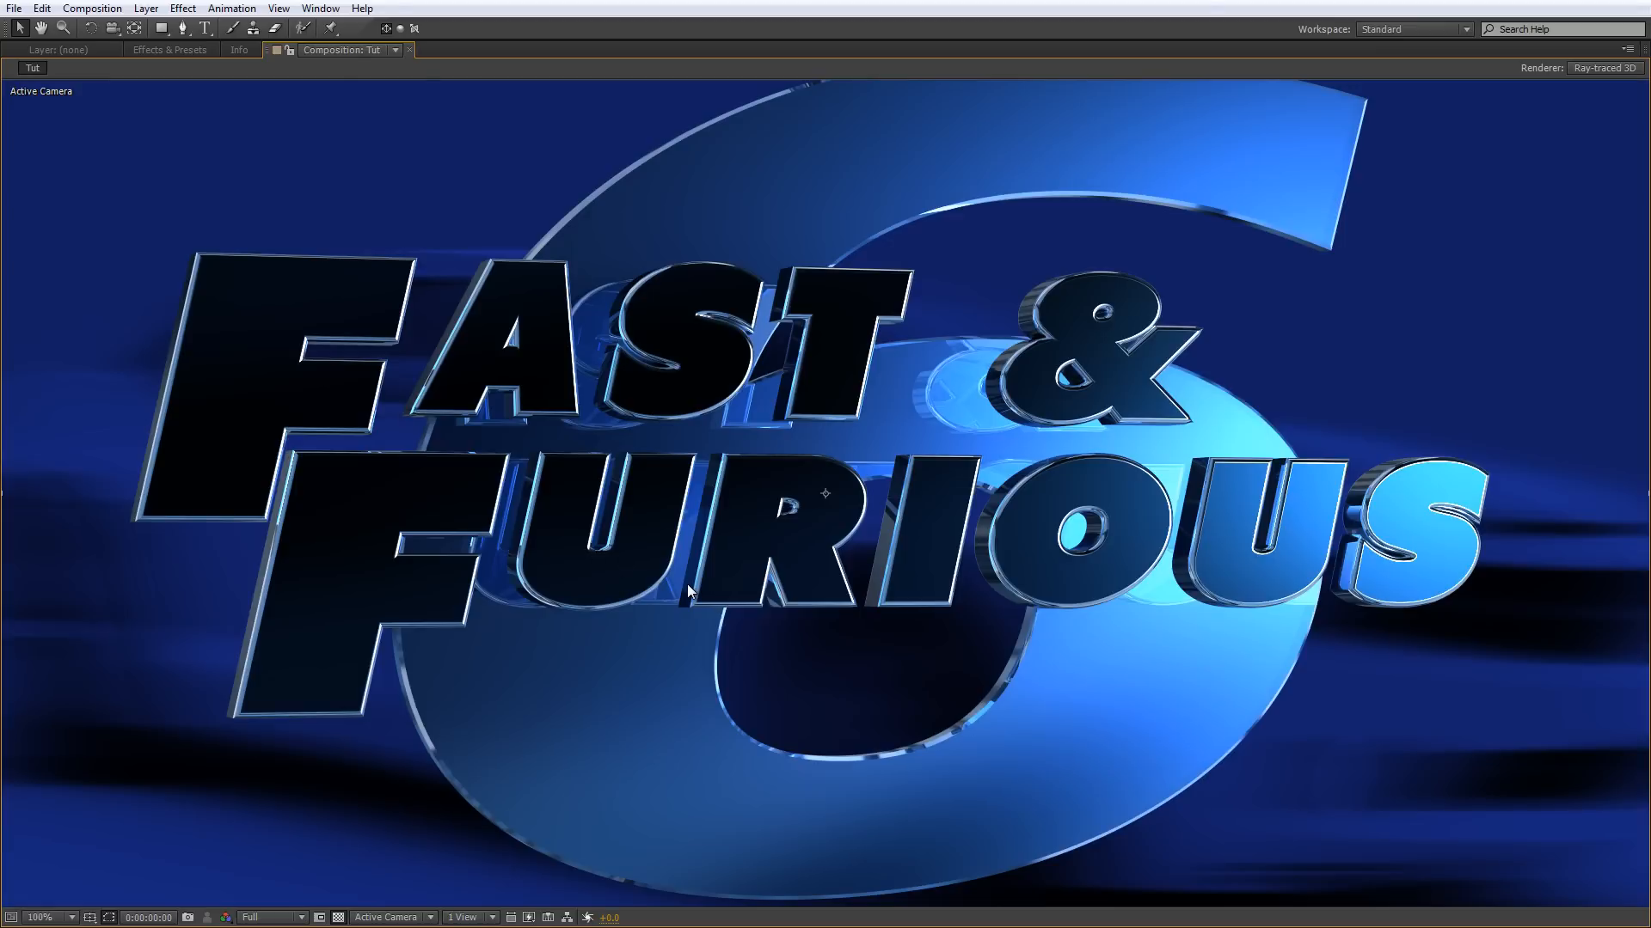
scroll(687, 585, "down", 1)
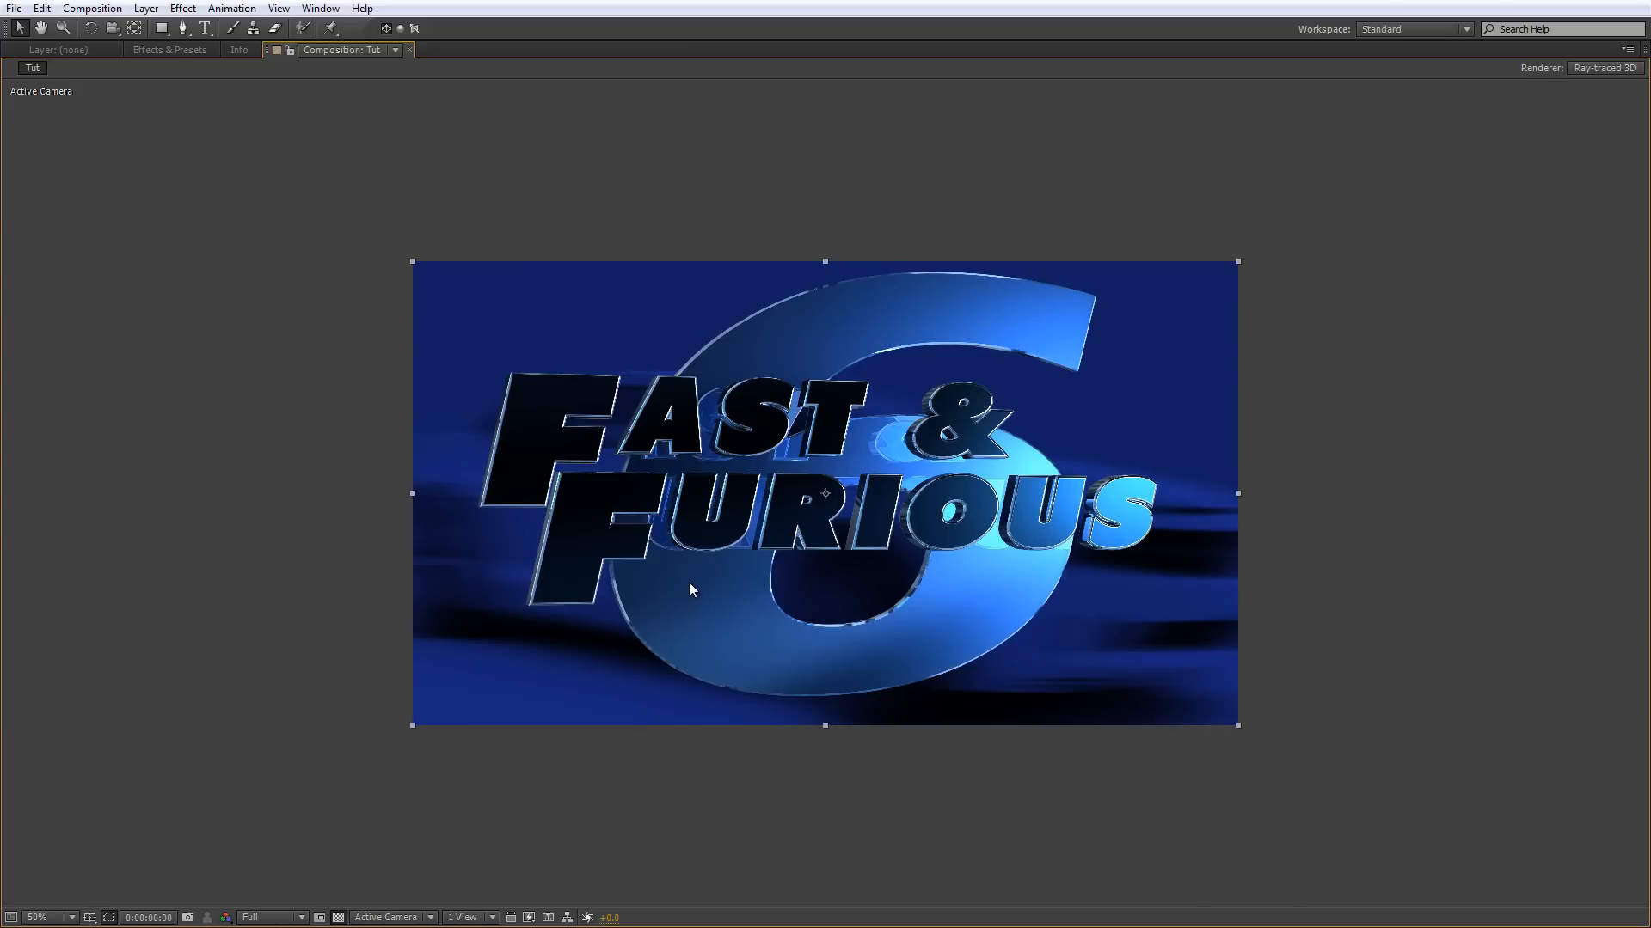
key("grave")
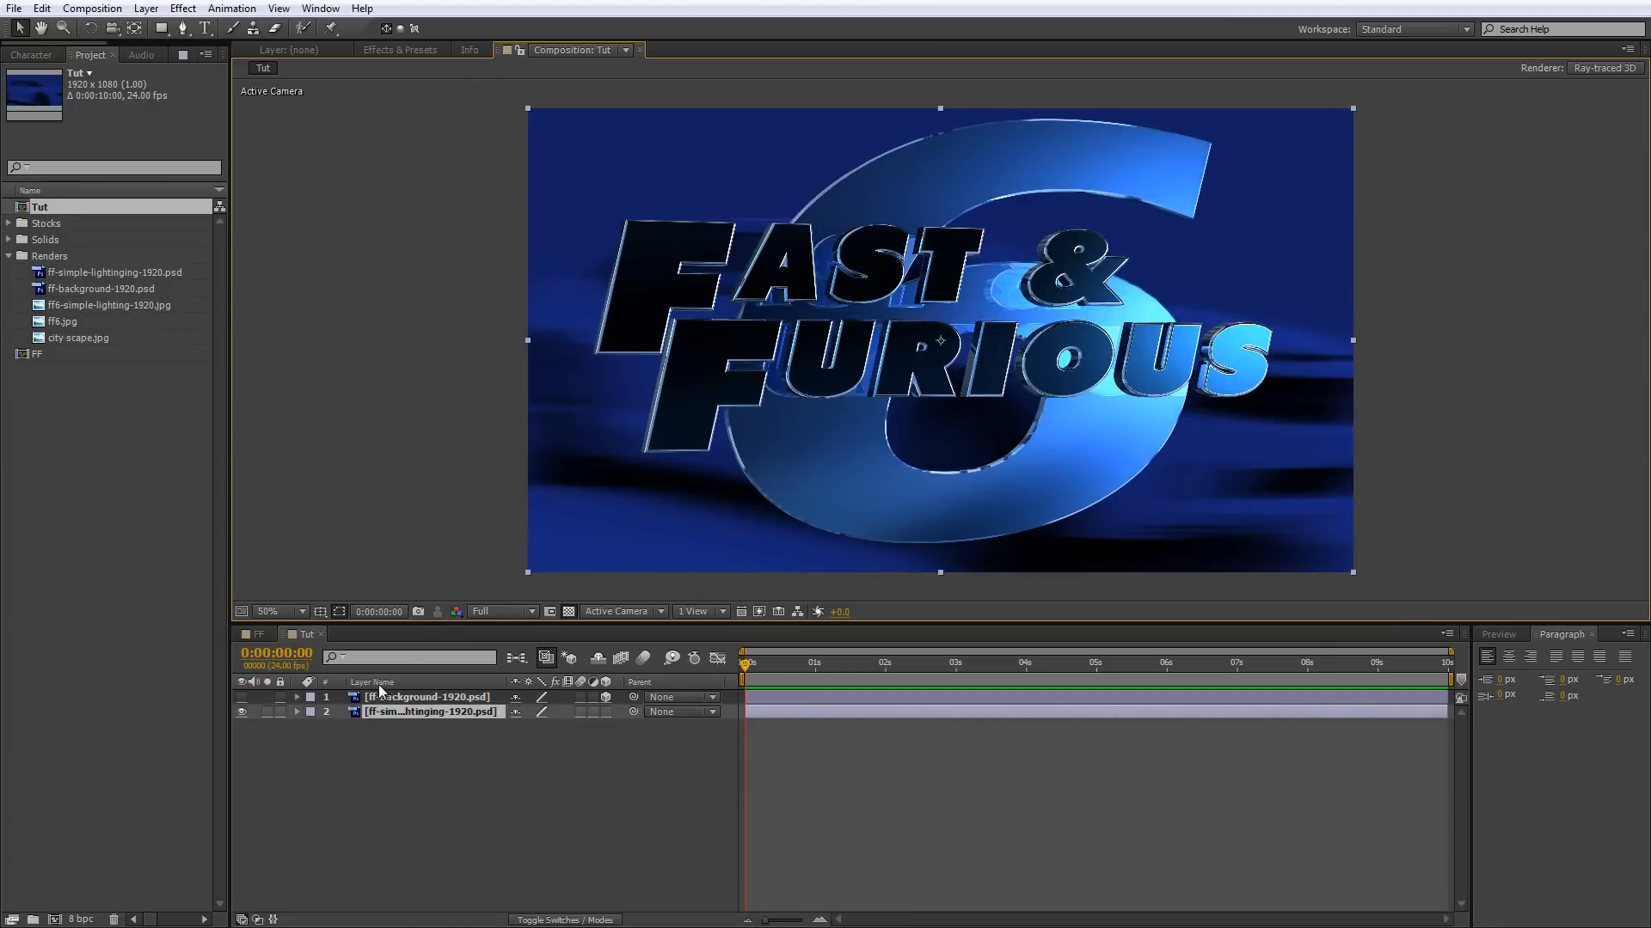
key("slash")
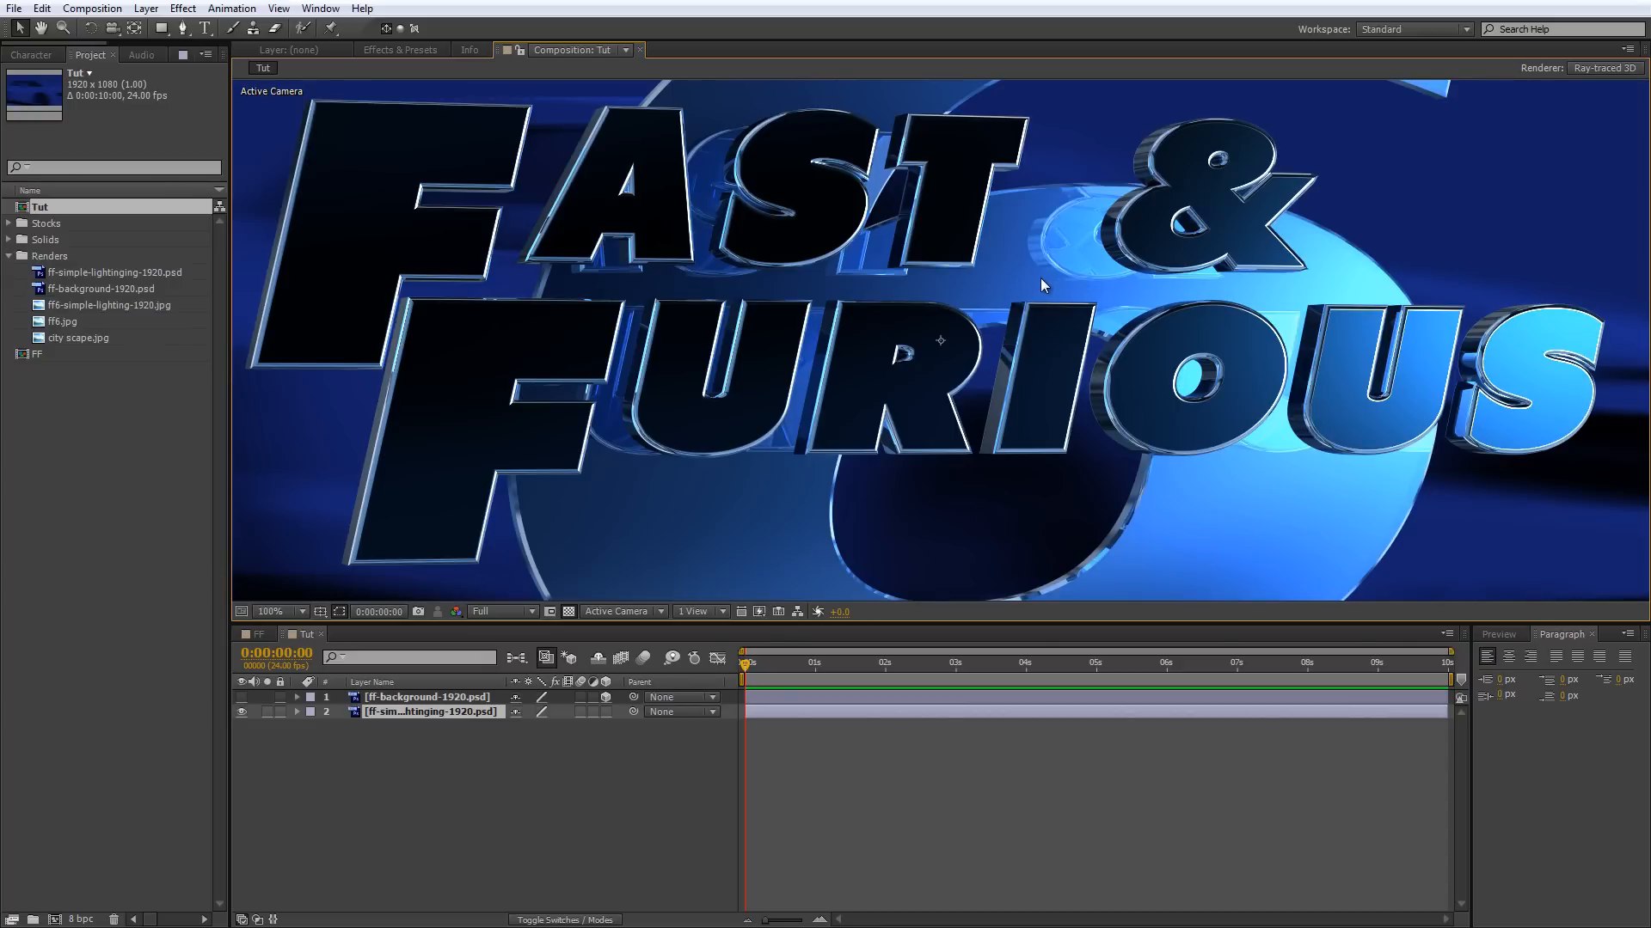
key("comma")
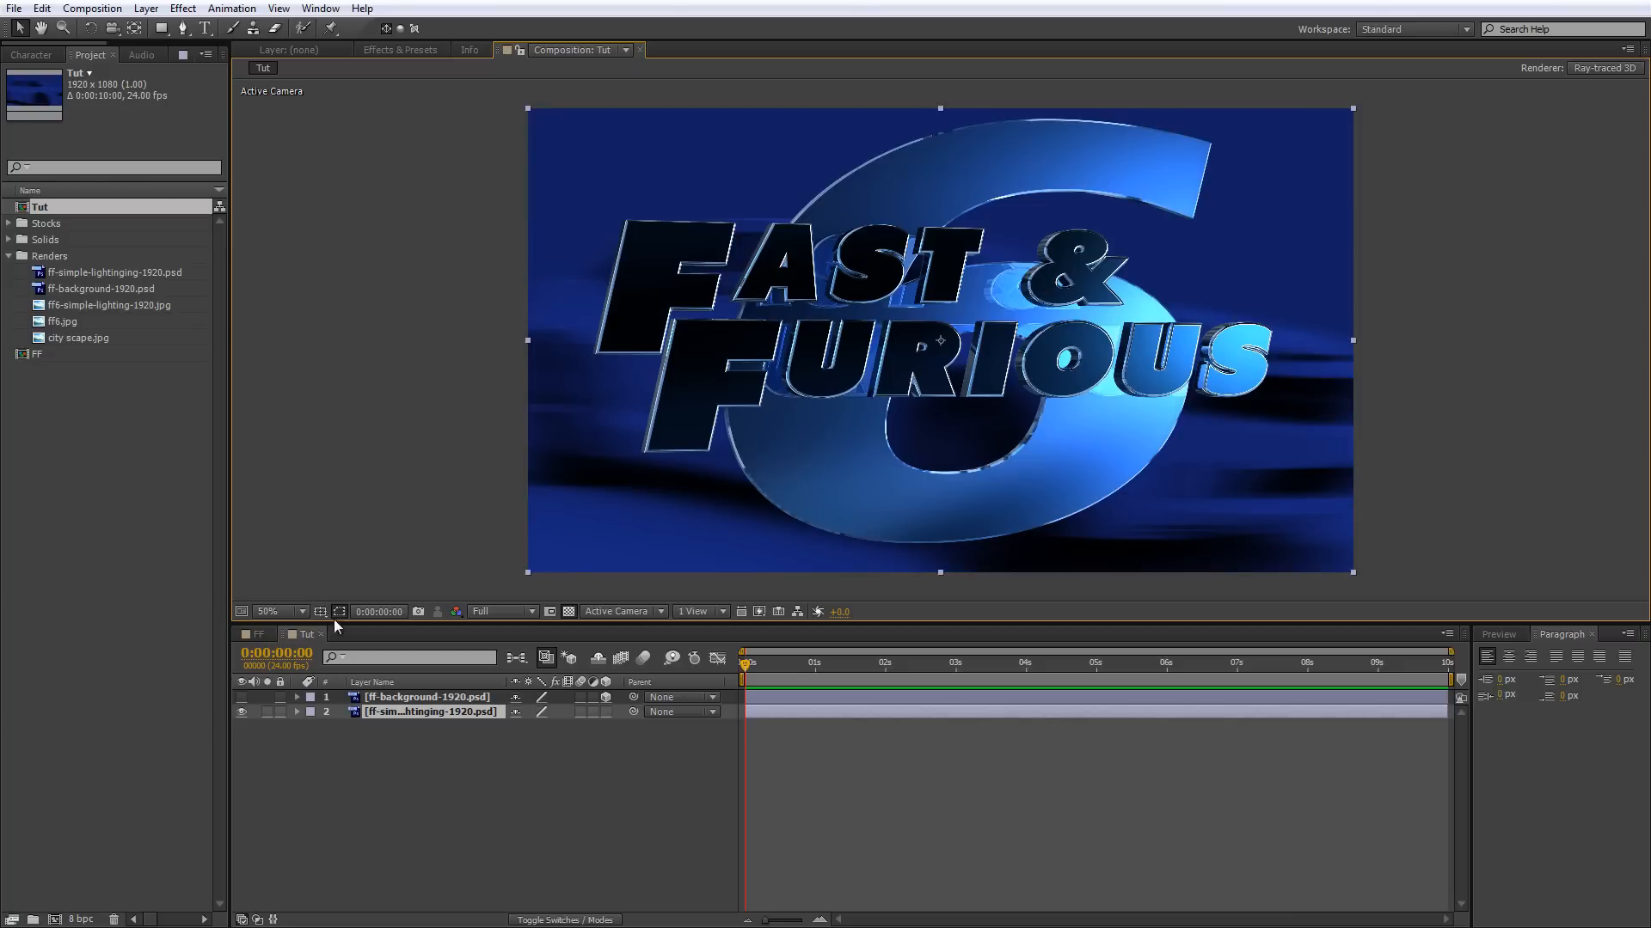
Show the ff-background-1920.psd layer and examine the blurred blue car background up close.
left_click(241, 698)
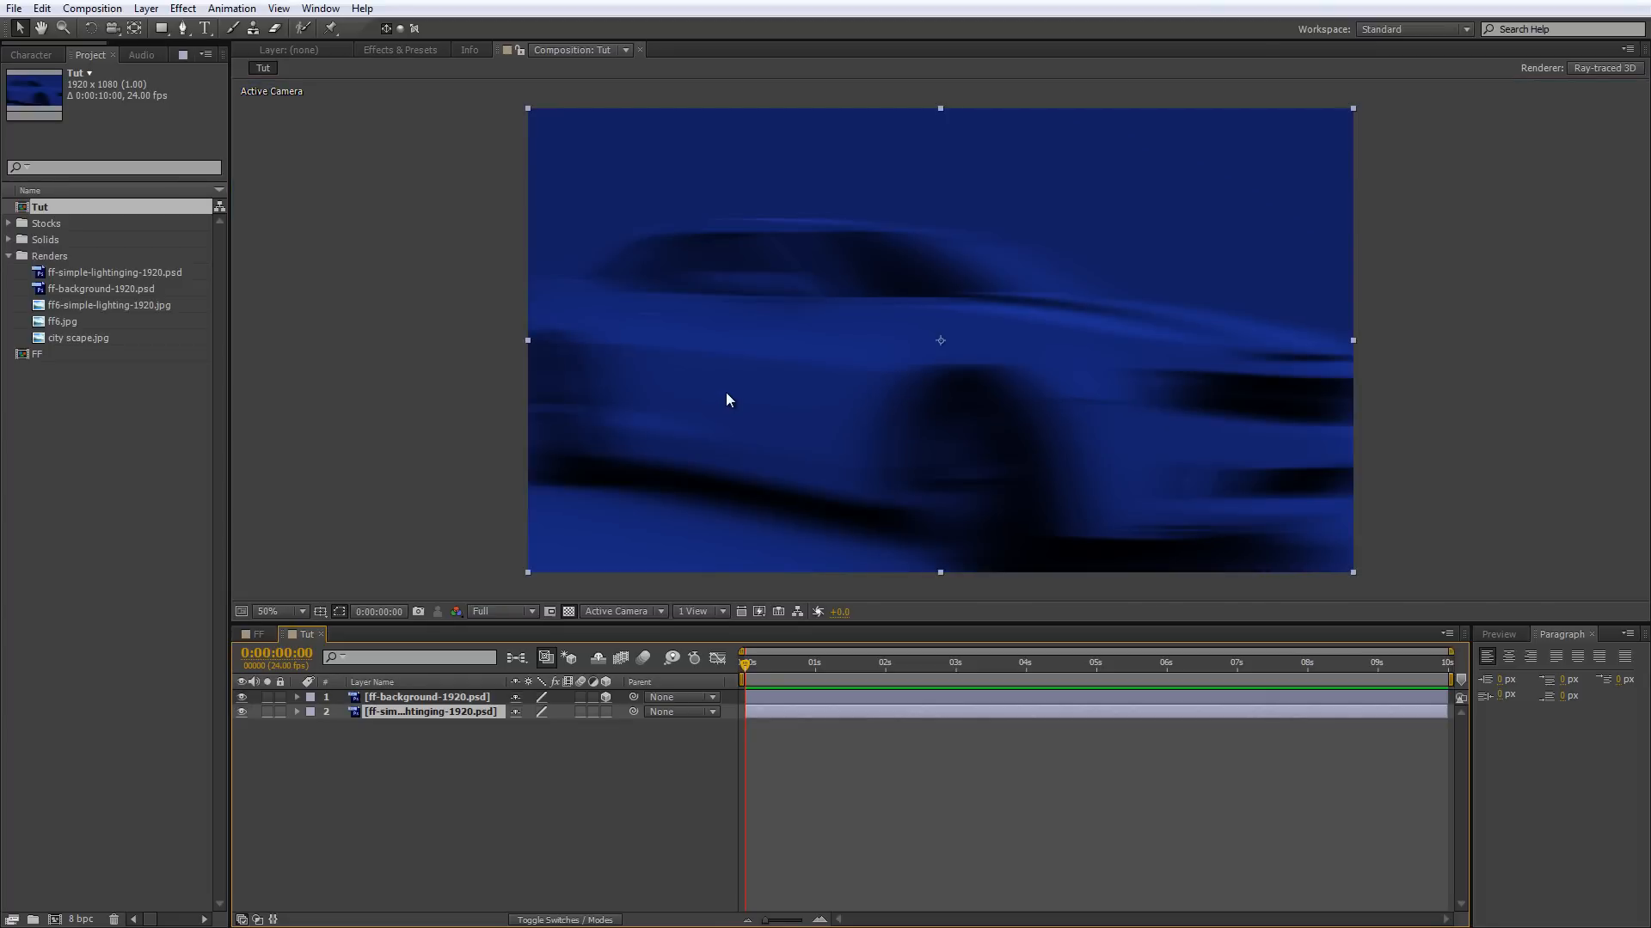
key("period")
key("comma")
key("period")
key("comma")
key("period")
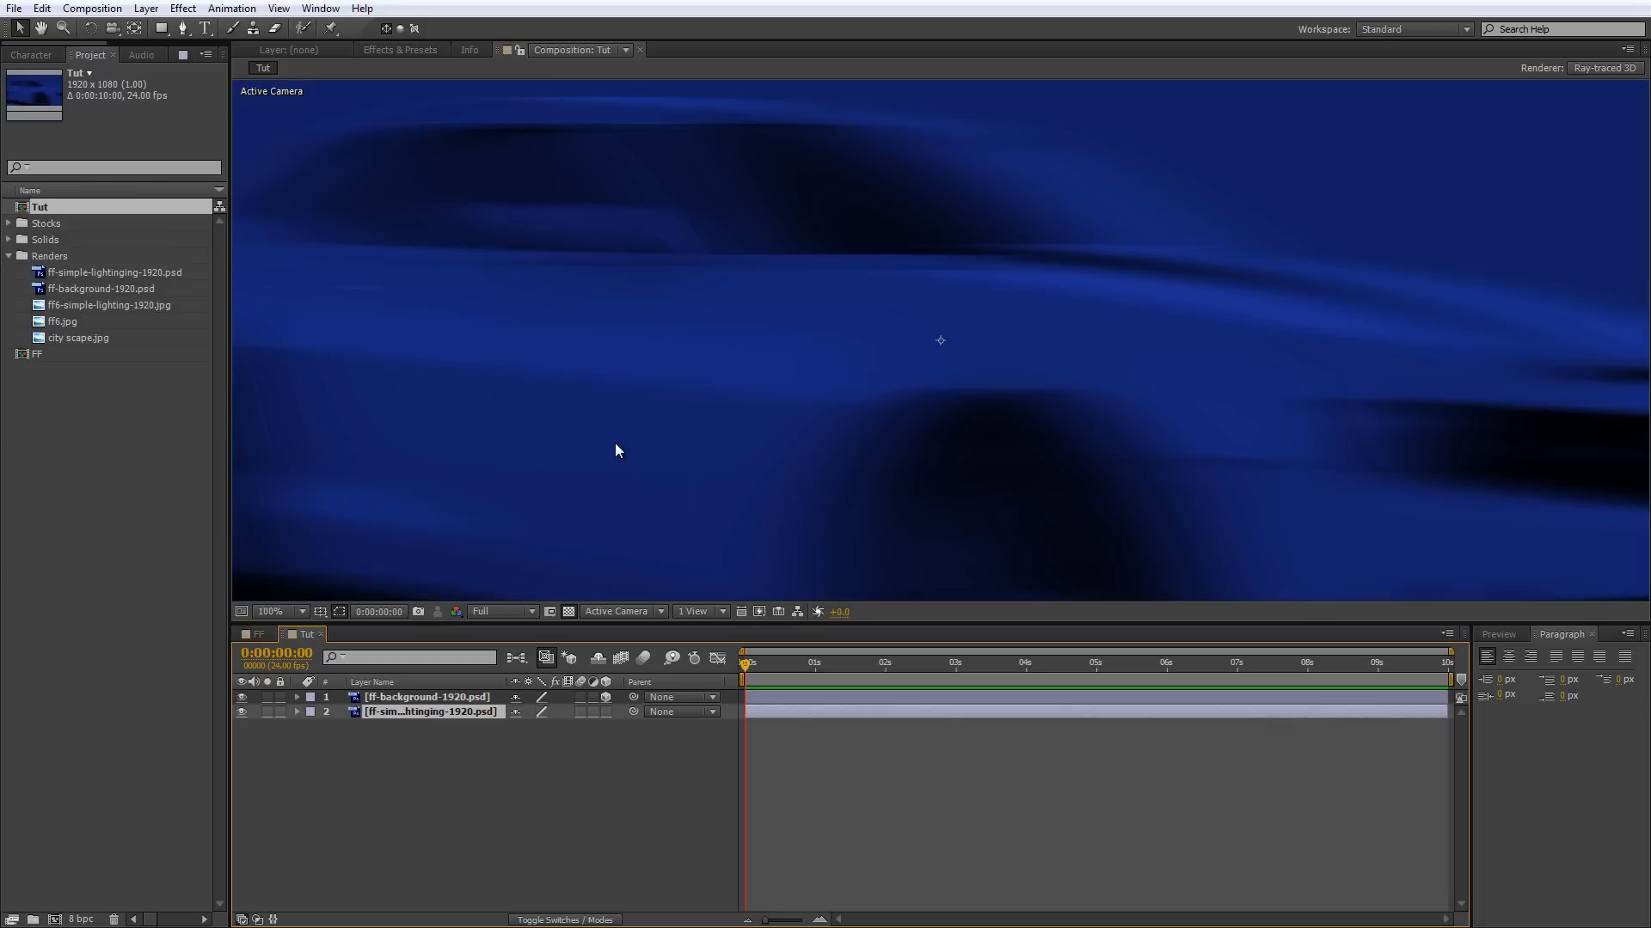
key("comma")
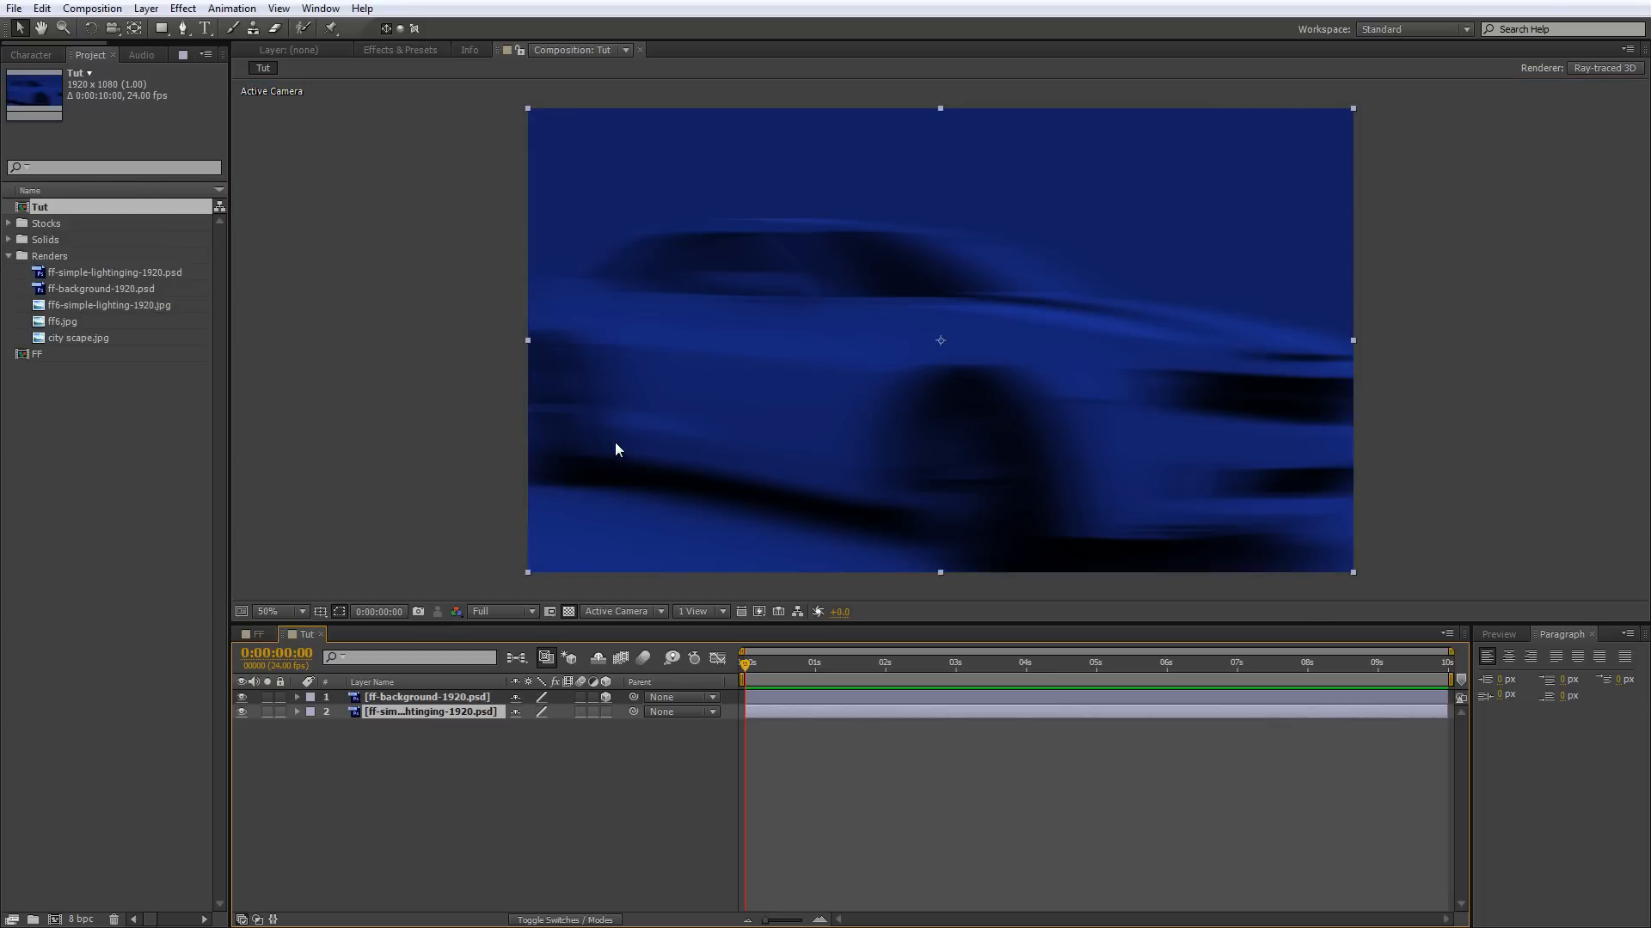
left_click(842, 362)
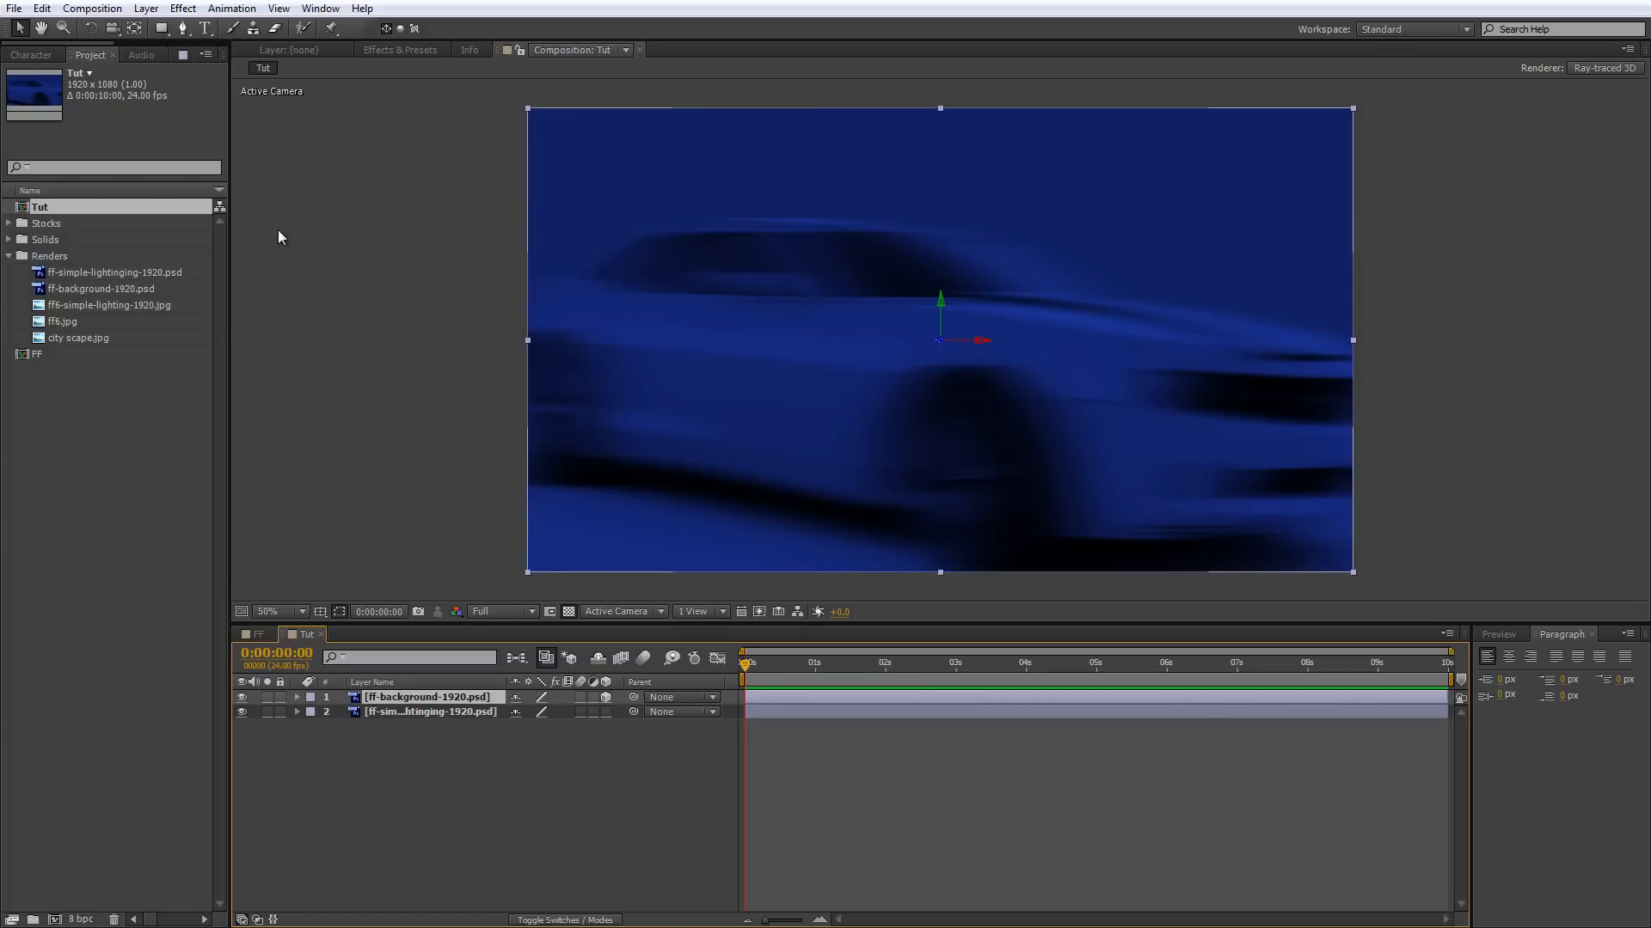
left_click_drag(80, 201, 125, 203)
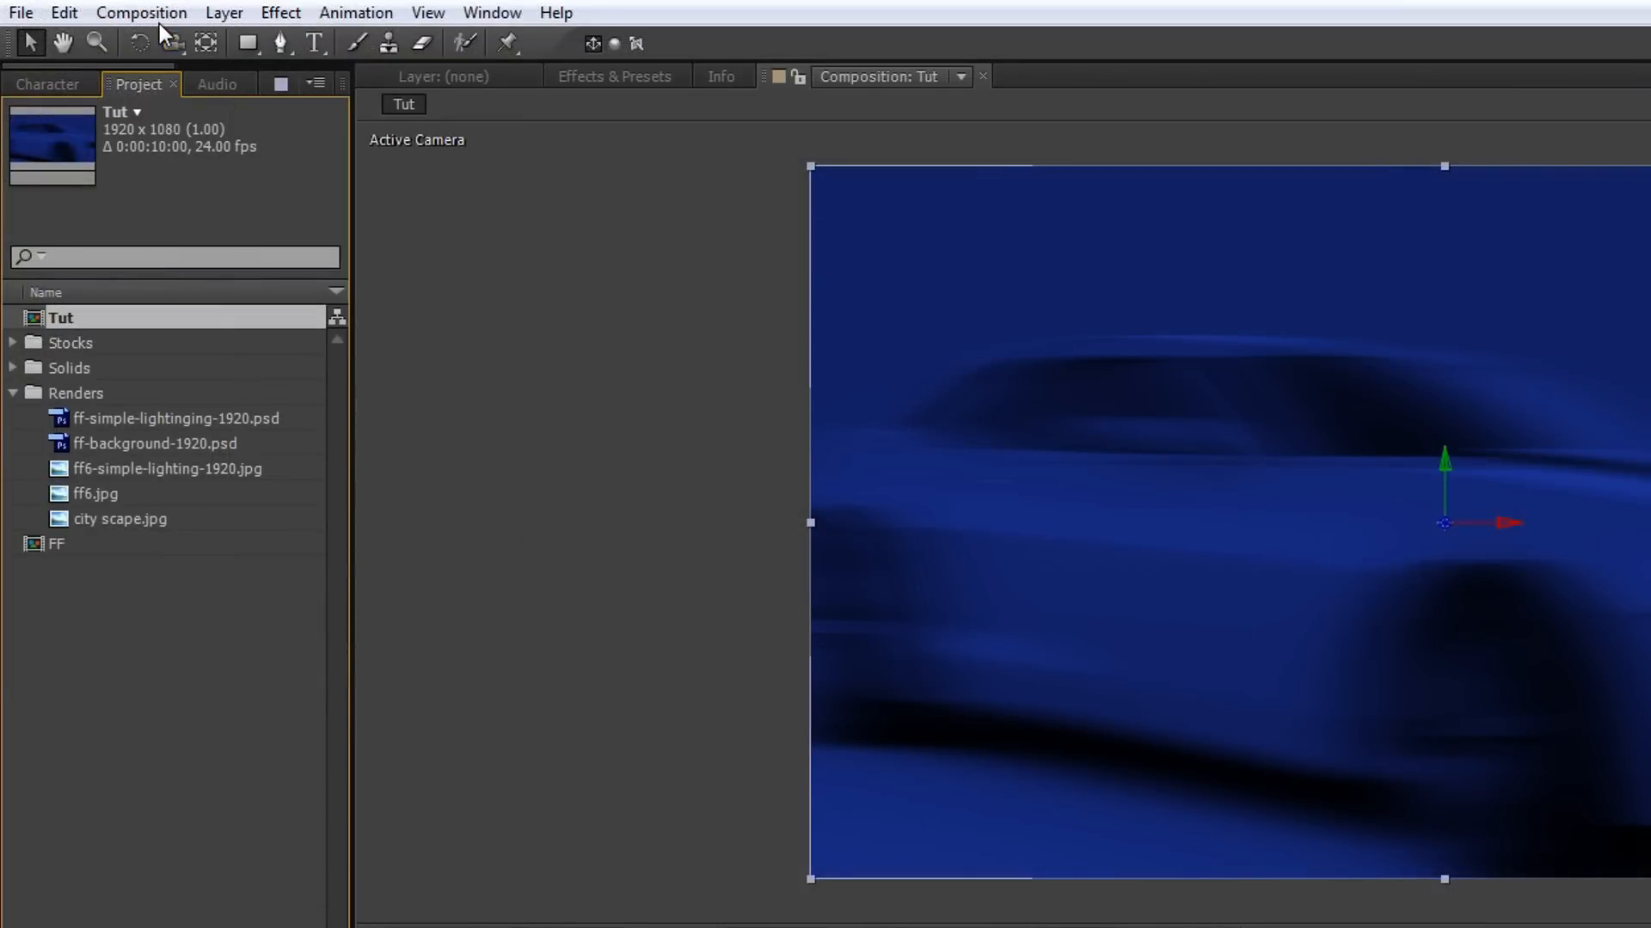
Start a new composition with the HDTV 1080 24 preset and choose the Ray-traced 3D renderer.
left_click(103, 13)
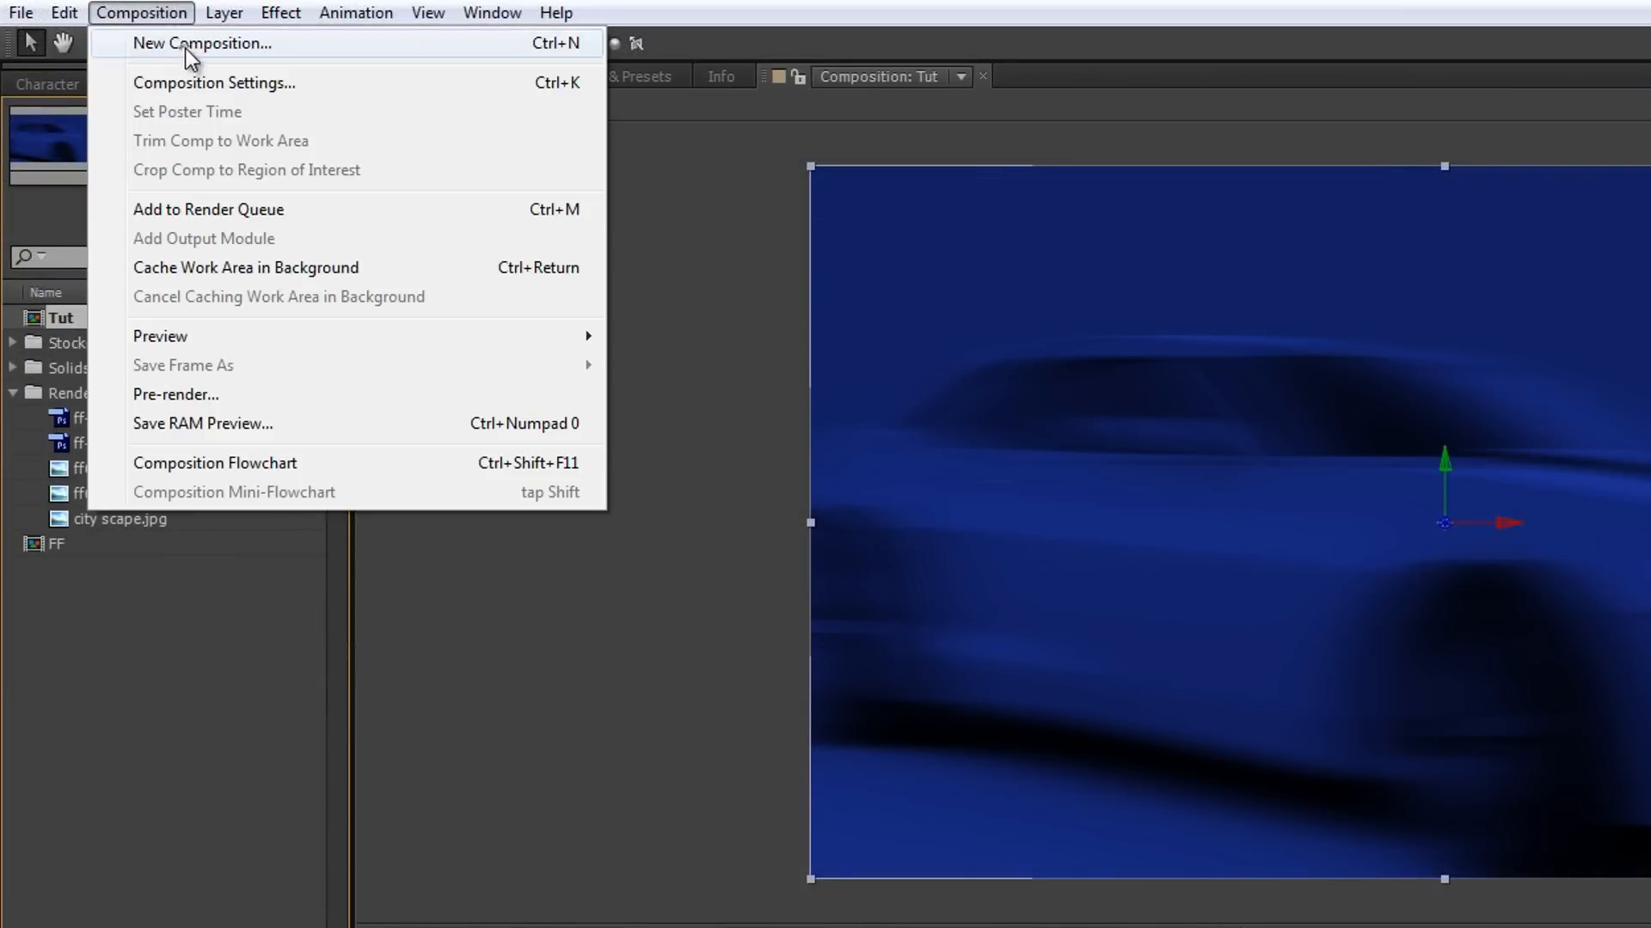
left_click(184, 48)
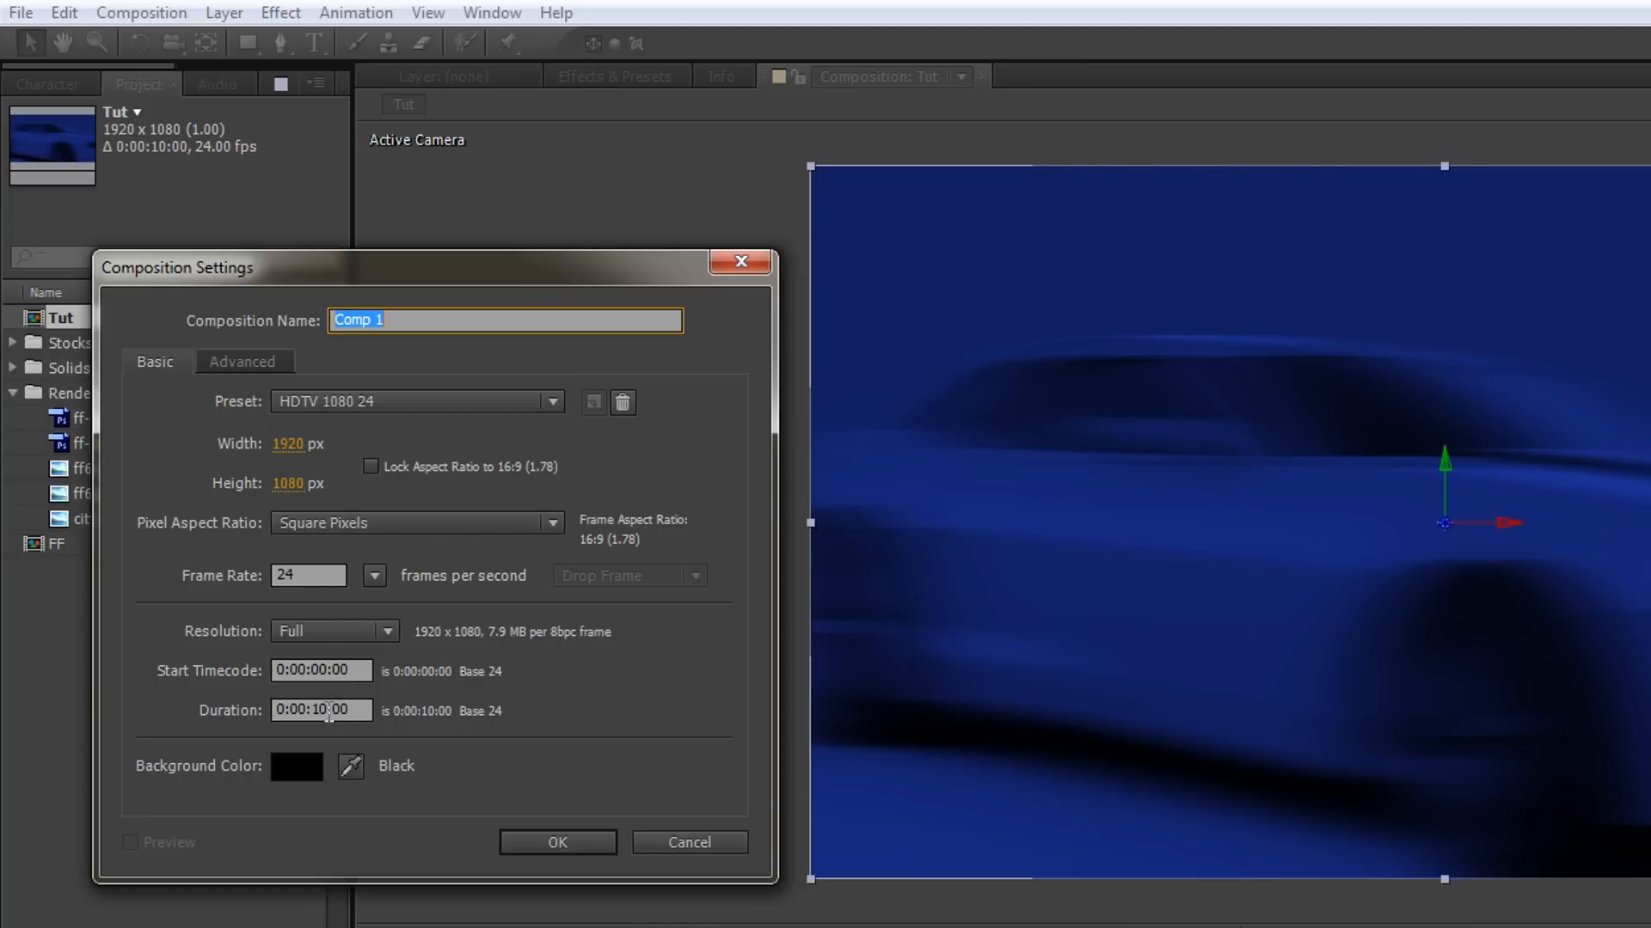
left_click(362, 712)
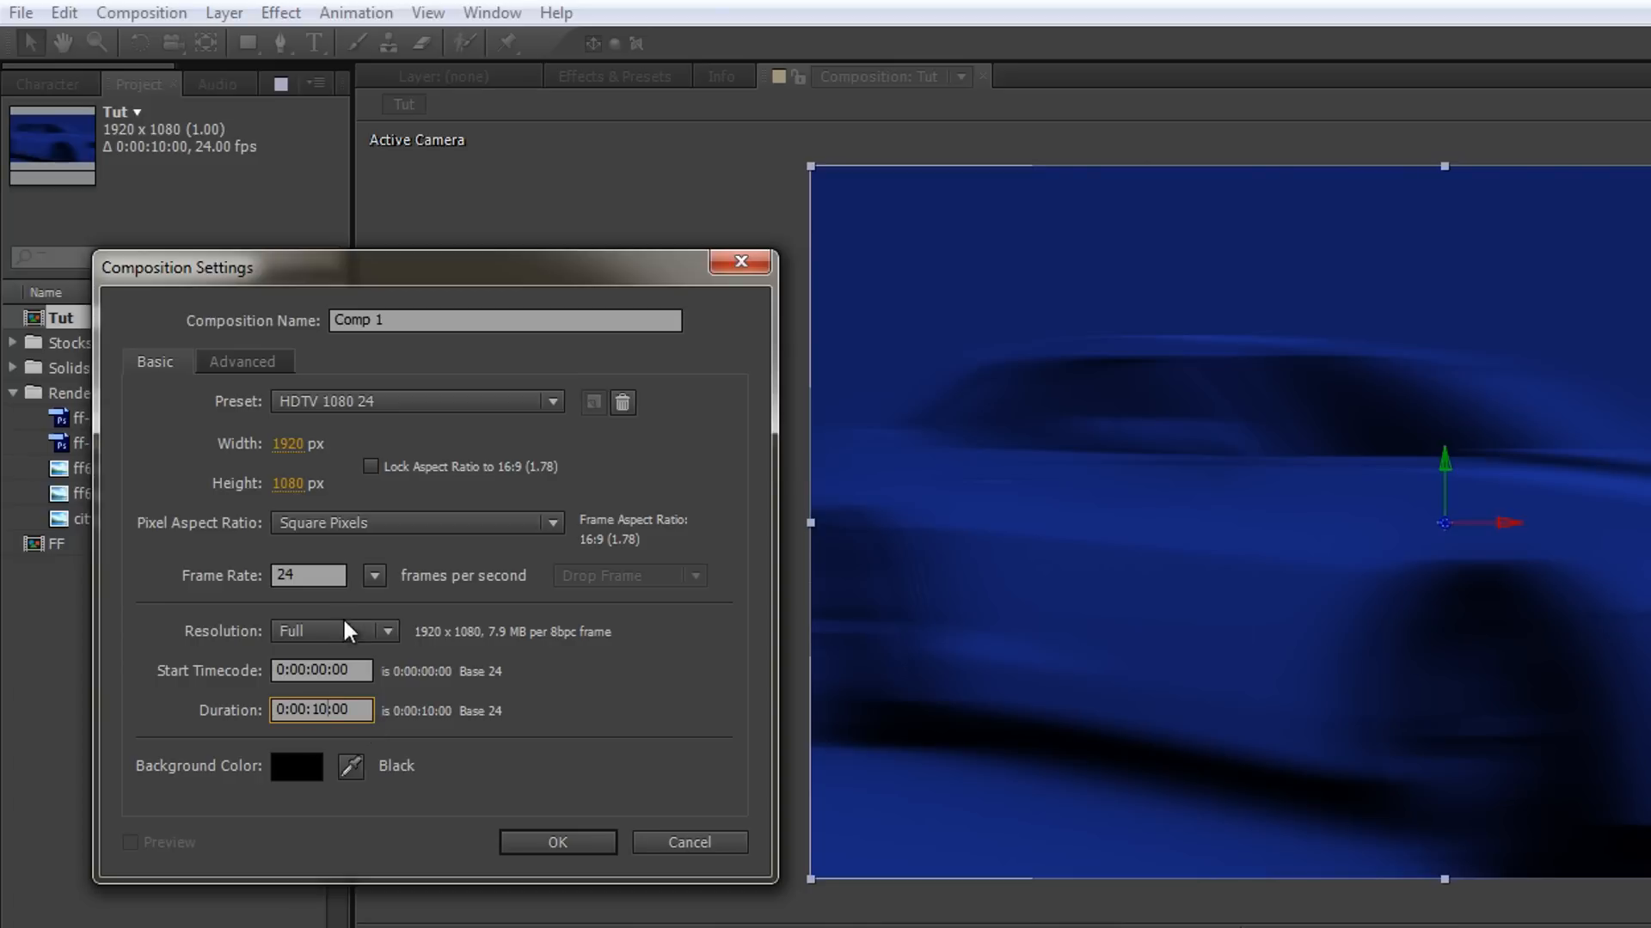
left_click(239, 368)
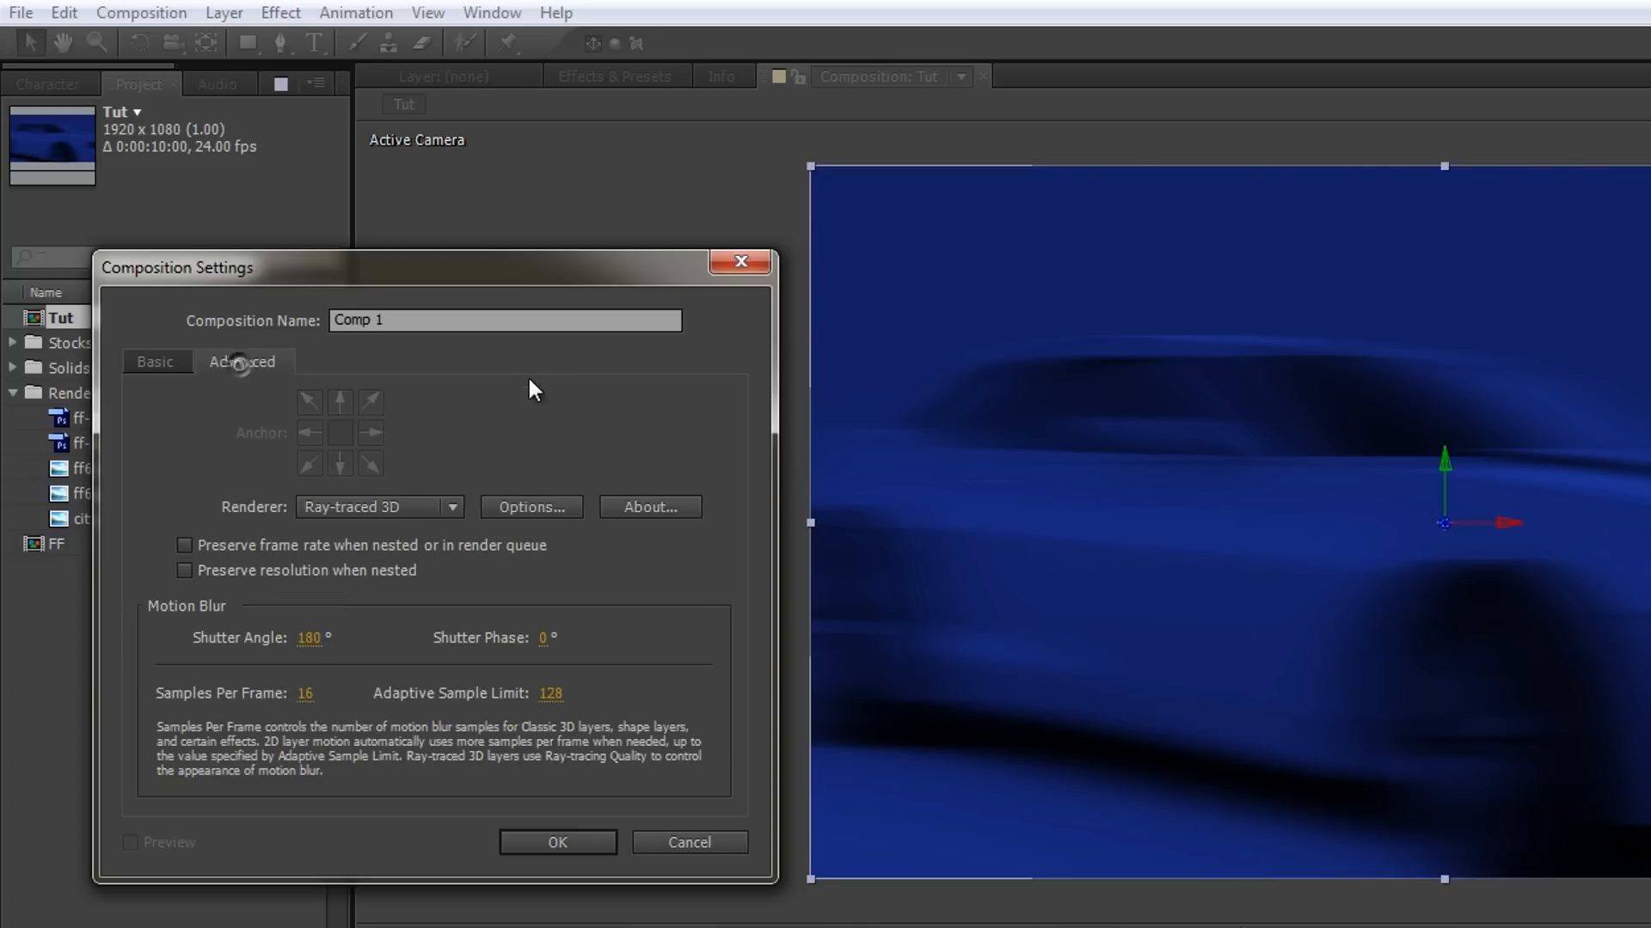
left_click(384, 507)
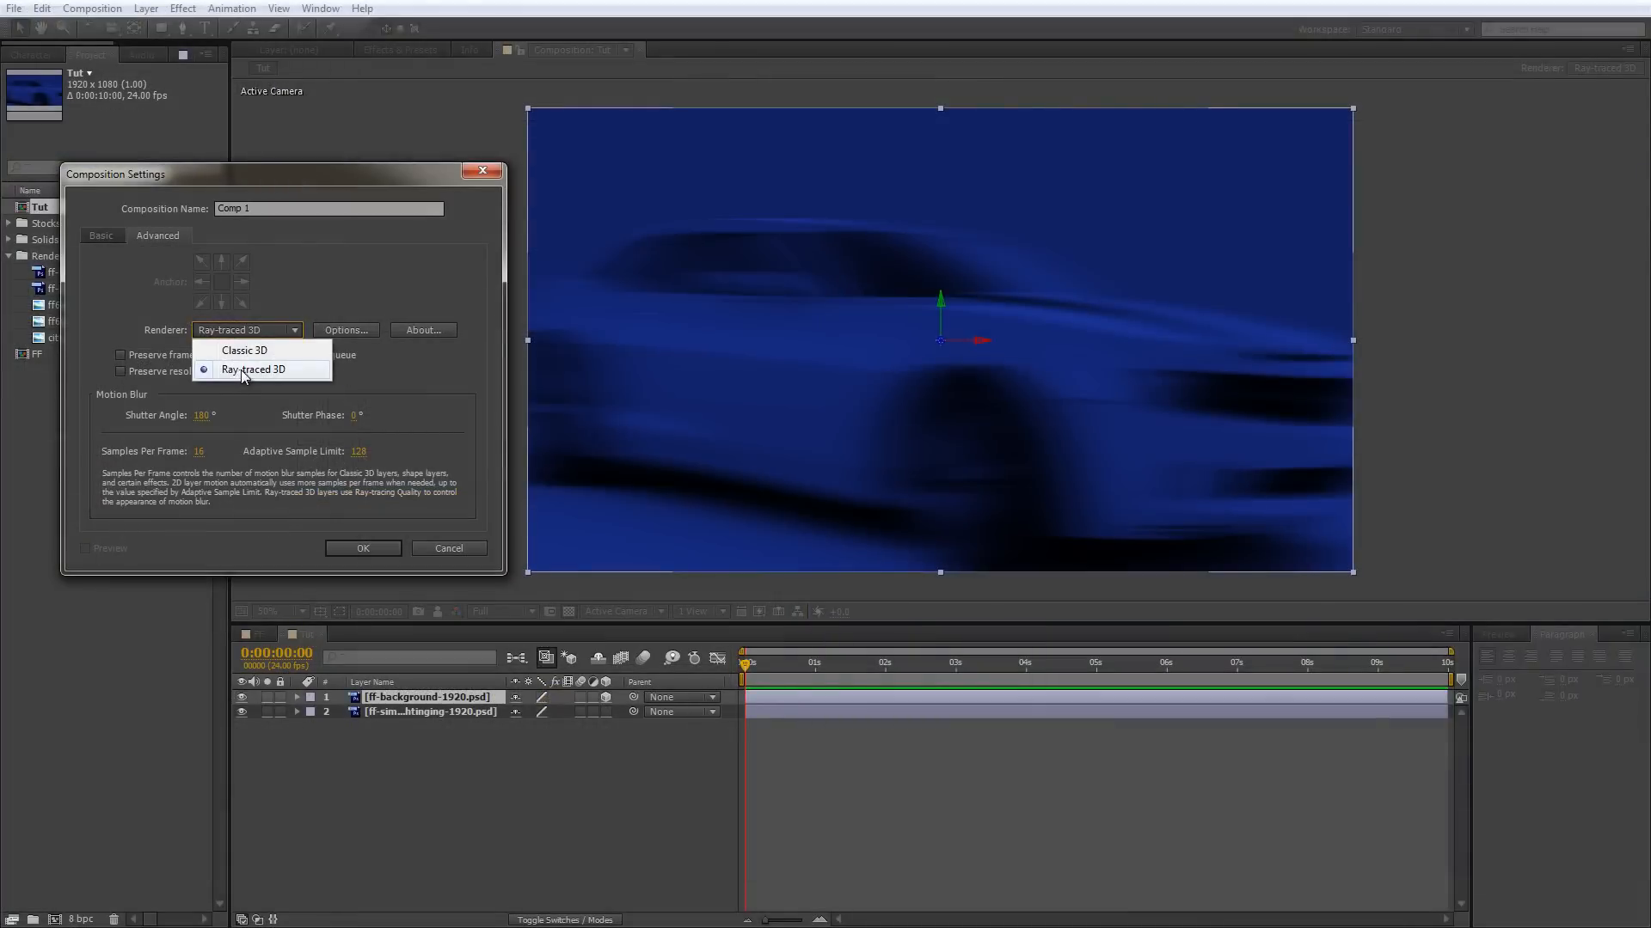
left_click(240, 370)
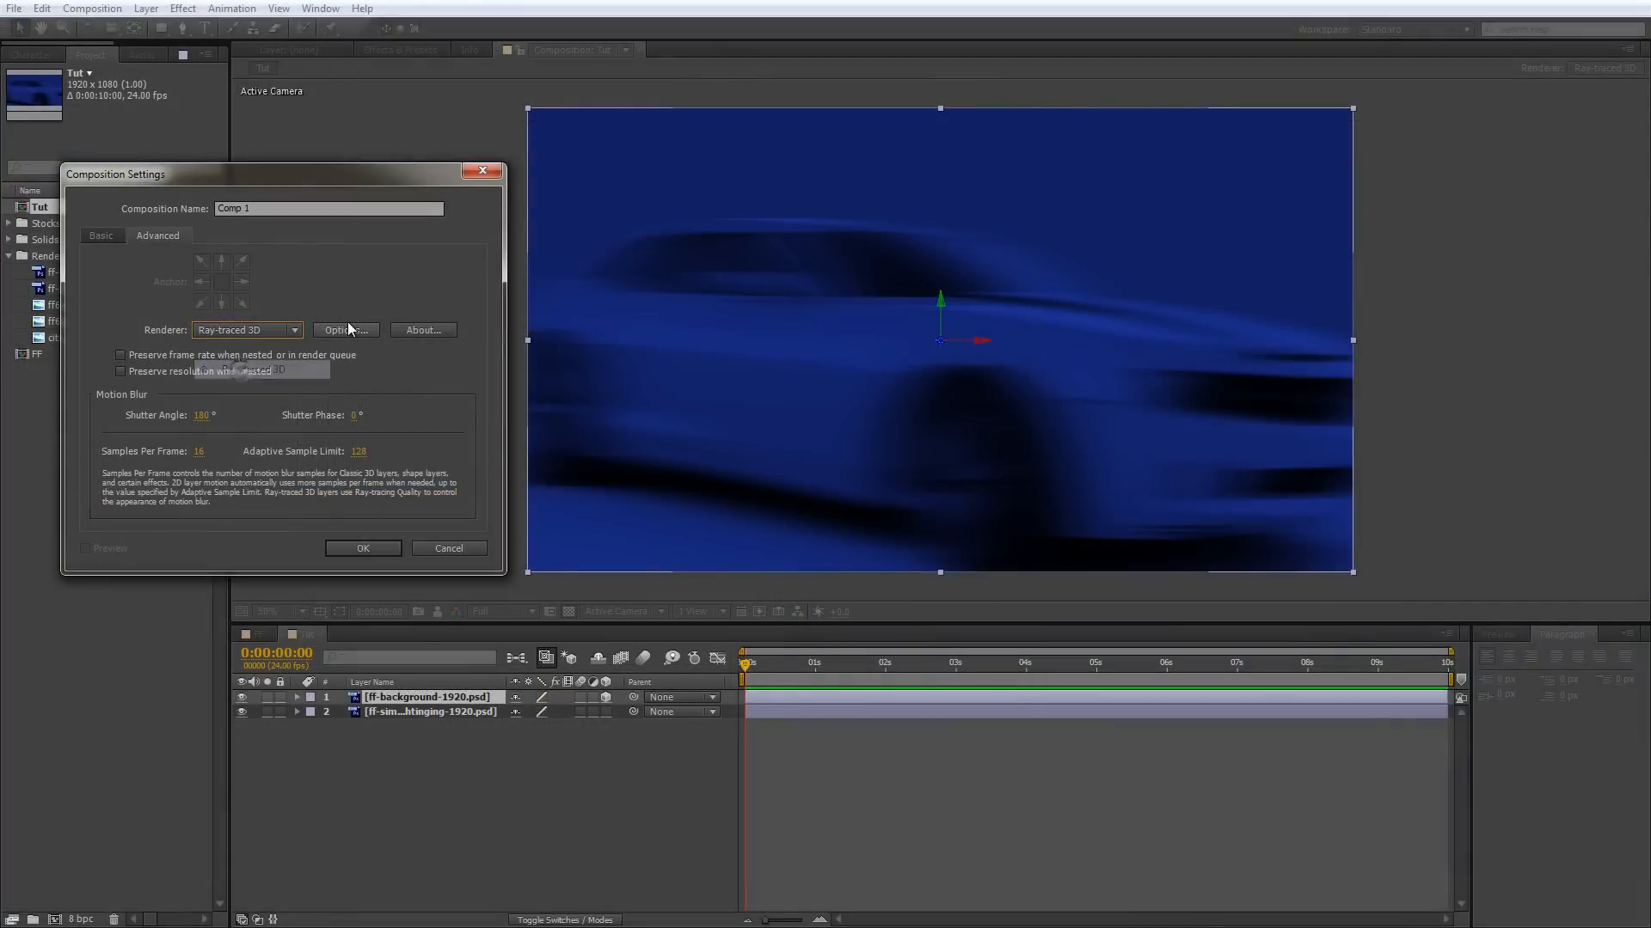
Set the renderer's ray-tracing quality to 2 and create the composition.
left_click(347, 328)
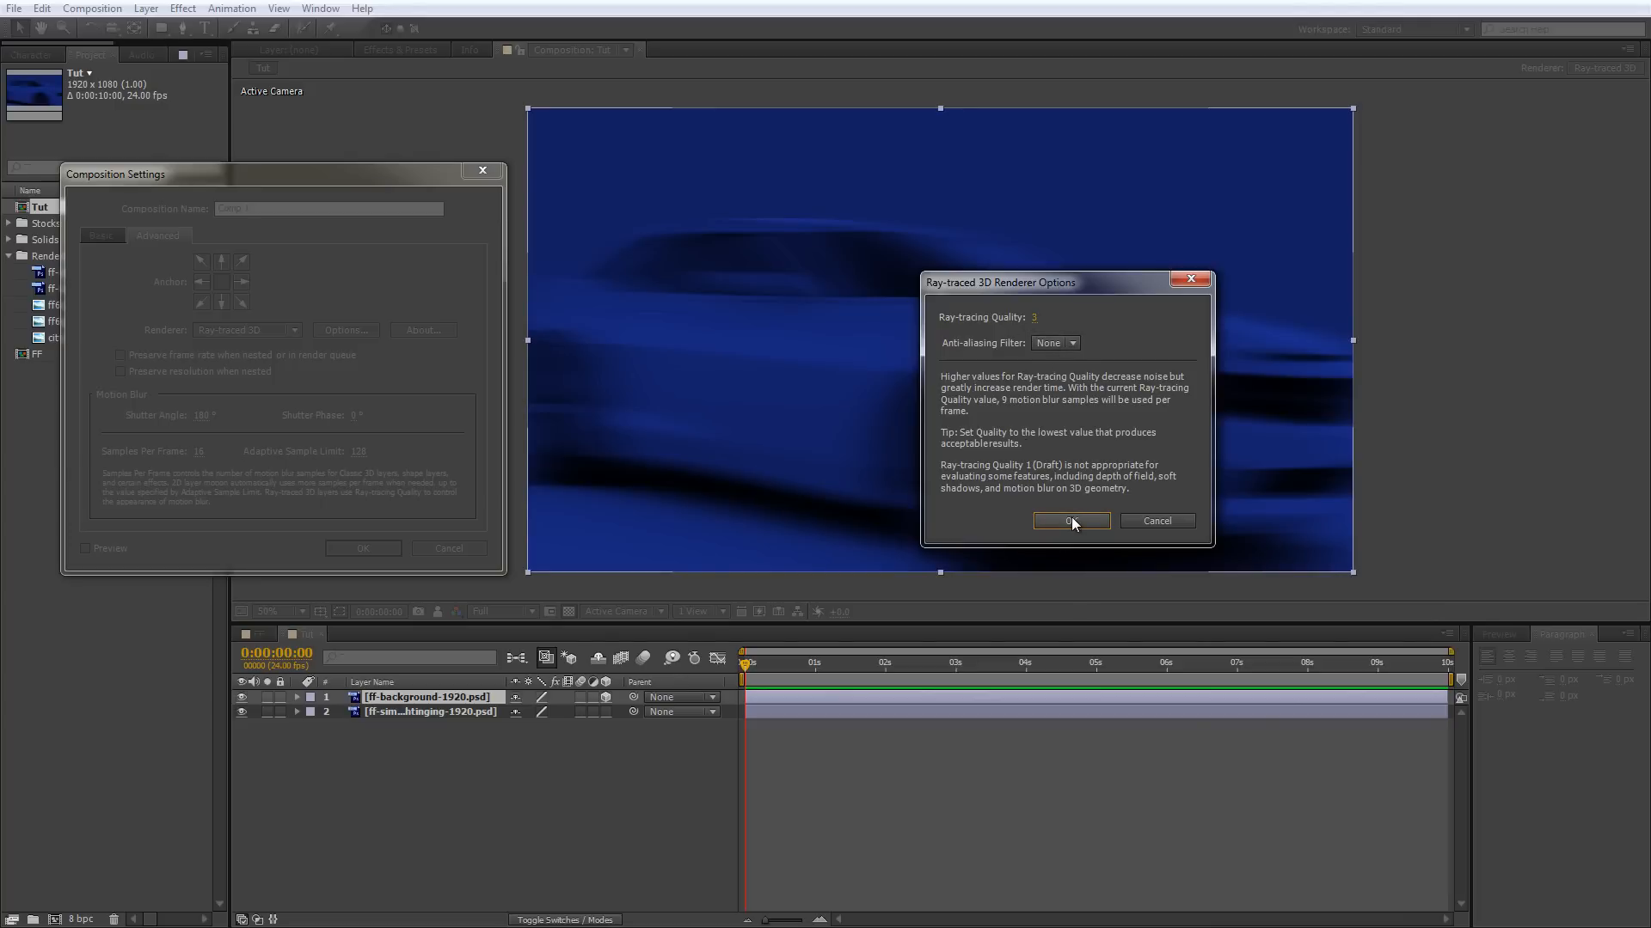
left_click(1034, 317)
type("2")
left_click(1071, 521)
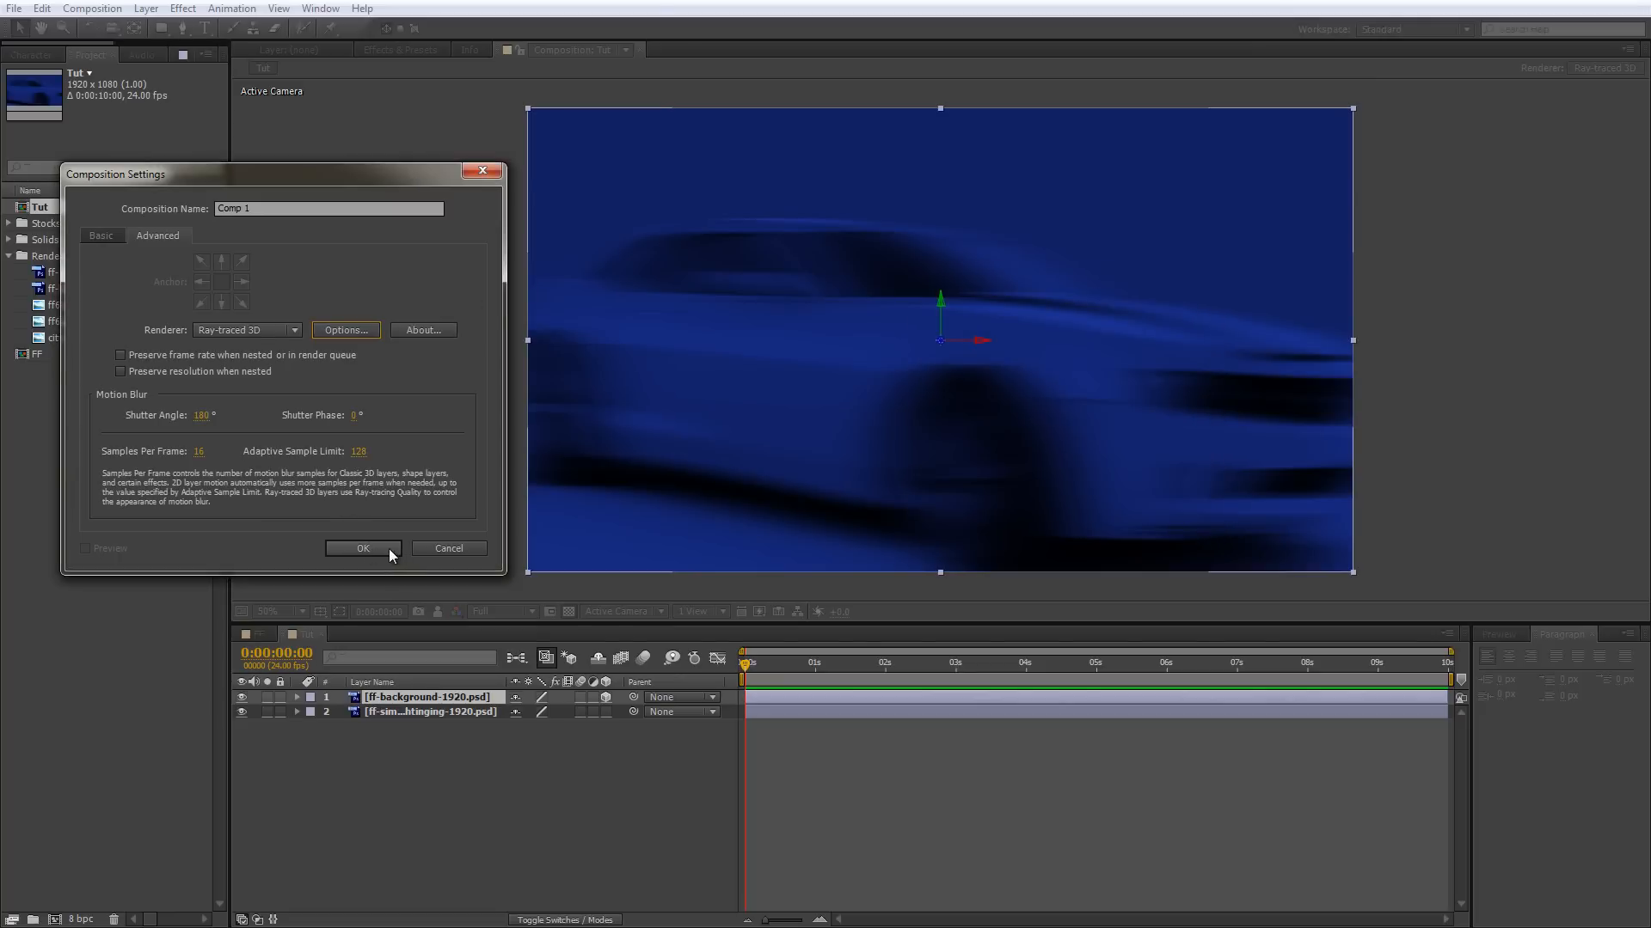
left_click(389, 549)
left_click(1081, 585)
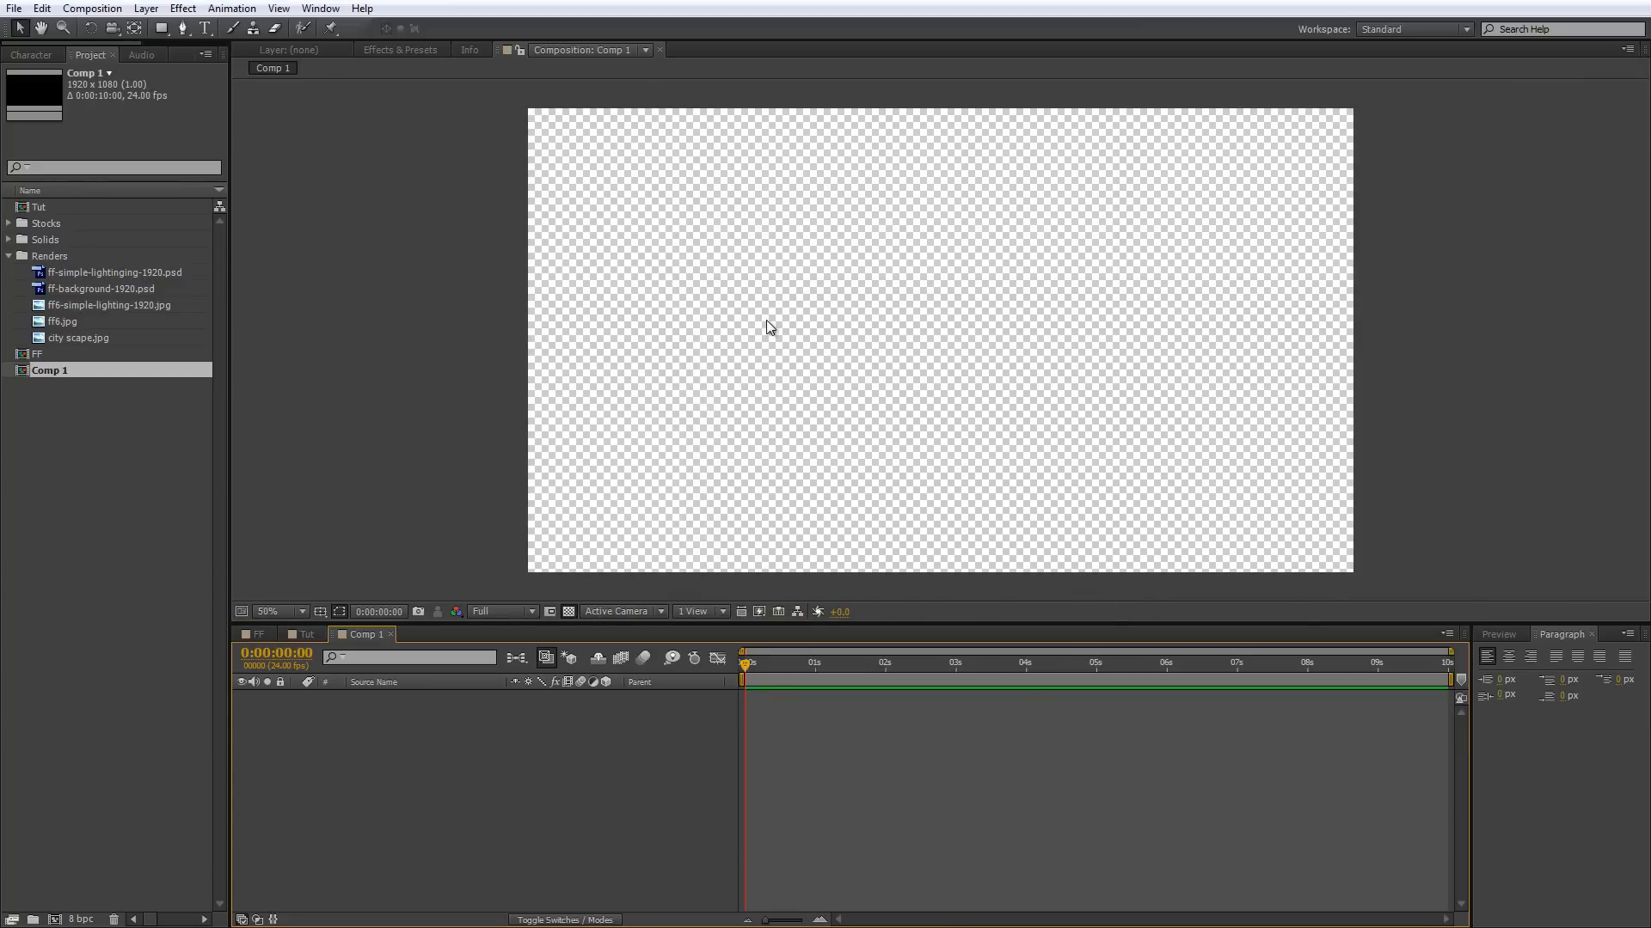
View the project's color depth settings without changing them and delete the Comp 1 composition.
left_click(75, 919)
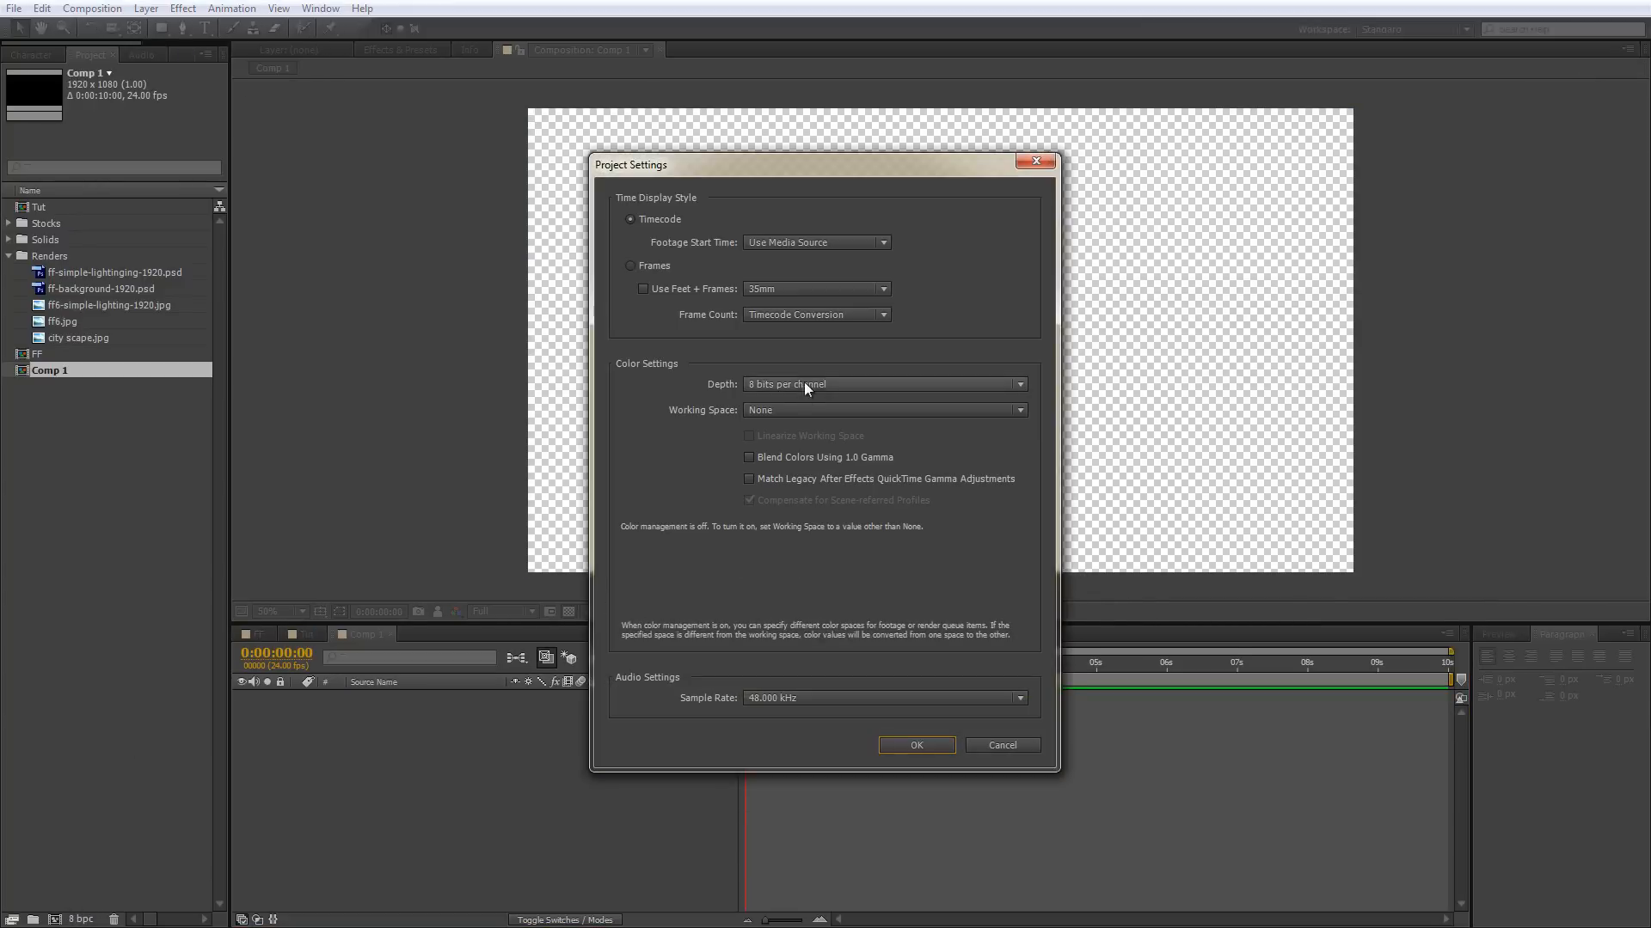
left_click(1004, 745)
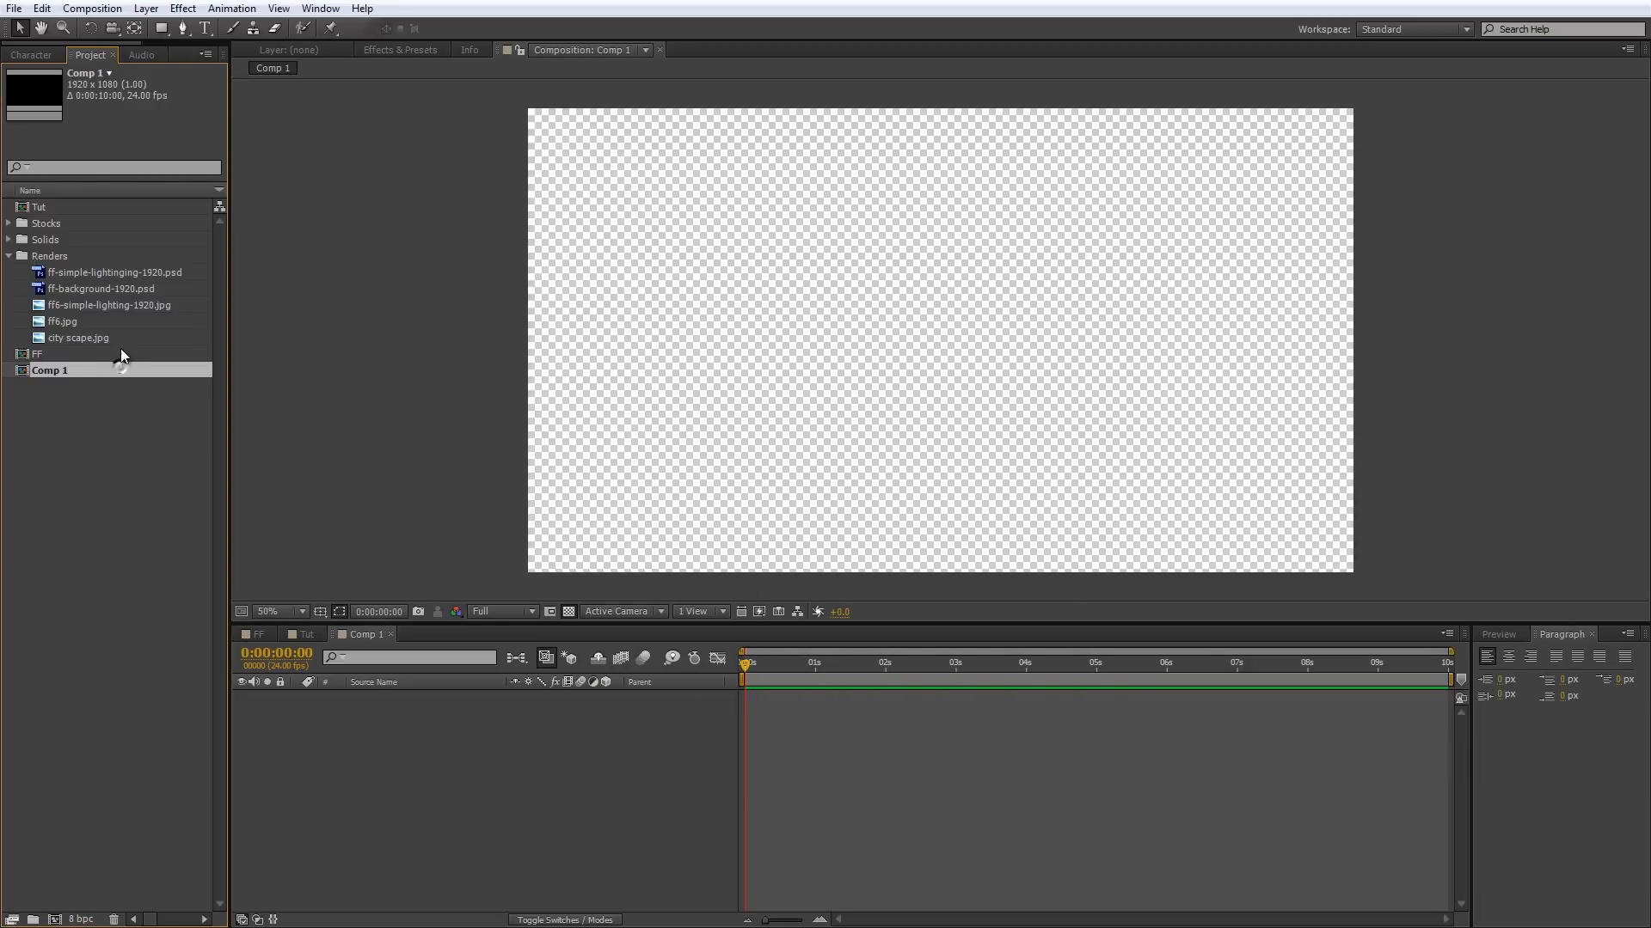
key("Delete")
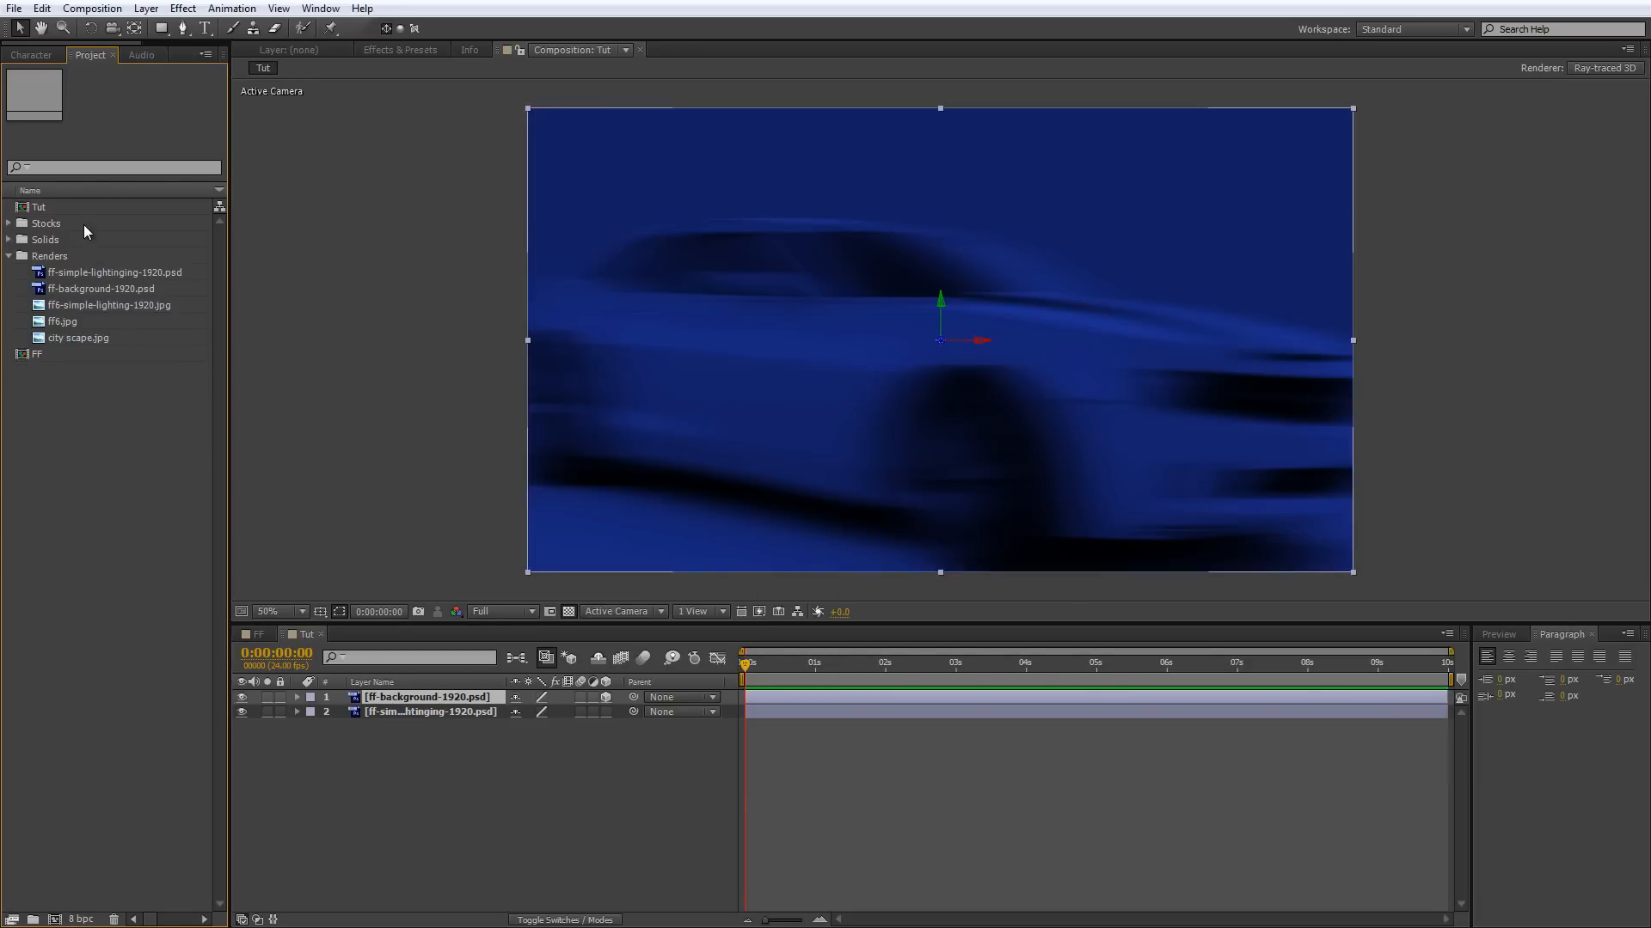
Compare the finished title render with the plain background in the Tut composition by hiding and showing the ff-background-1920.psd layer.
left_click(81, 209)
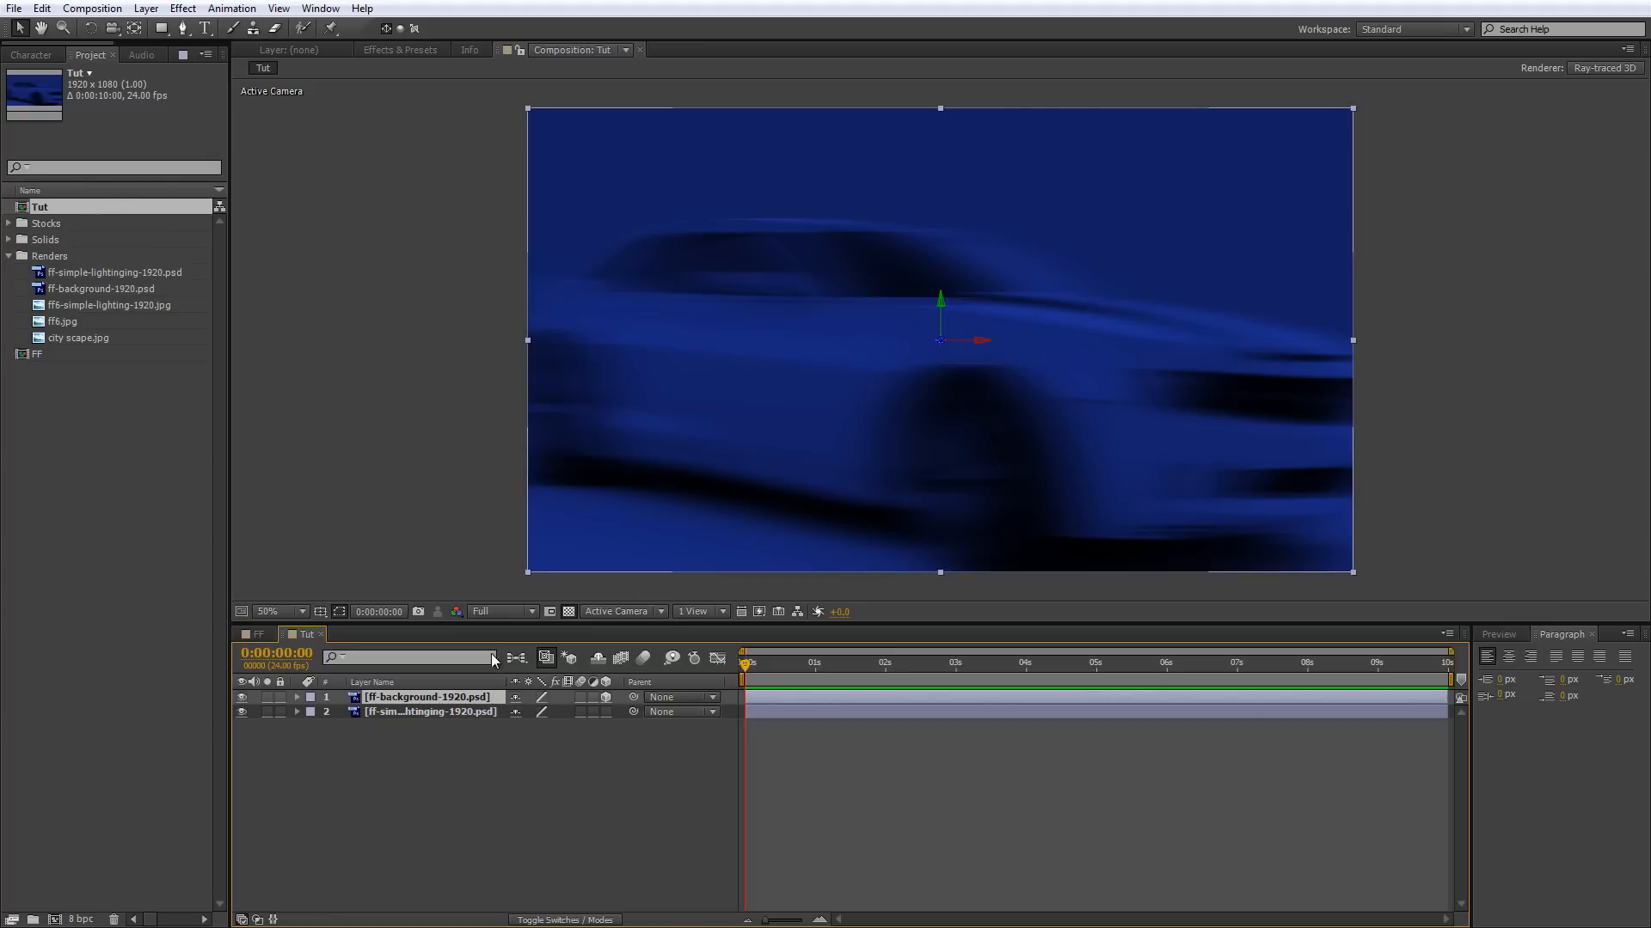
left_click(314, 710)
left_click(241, 698)
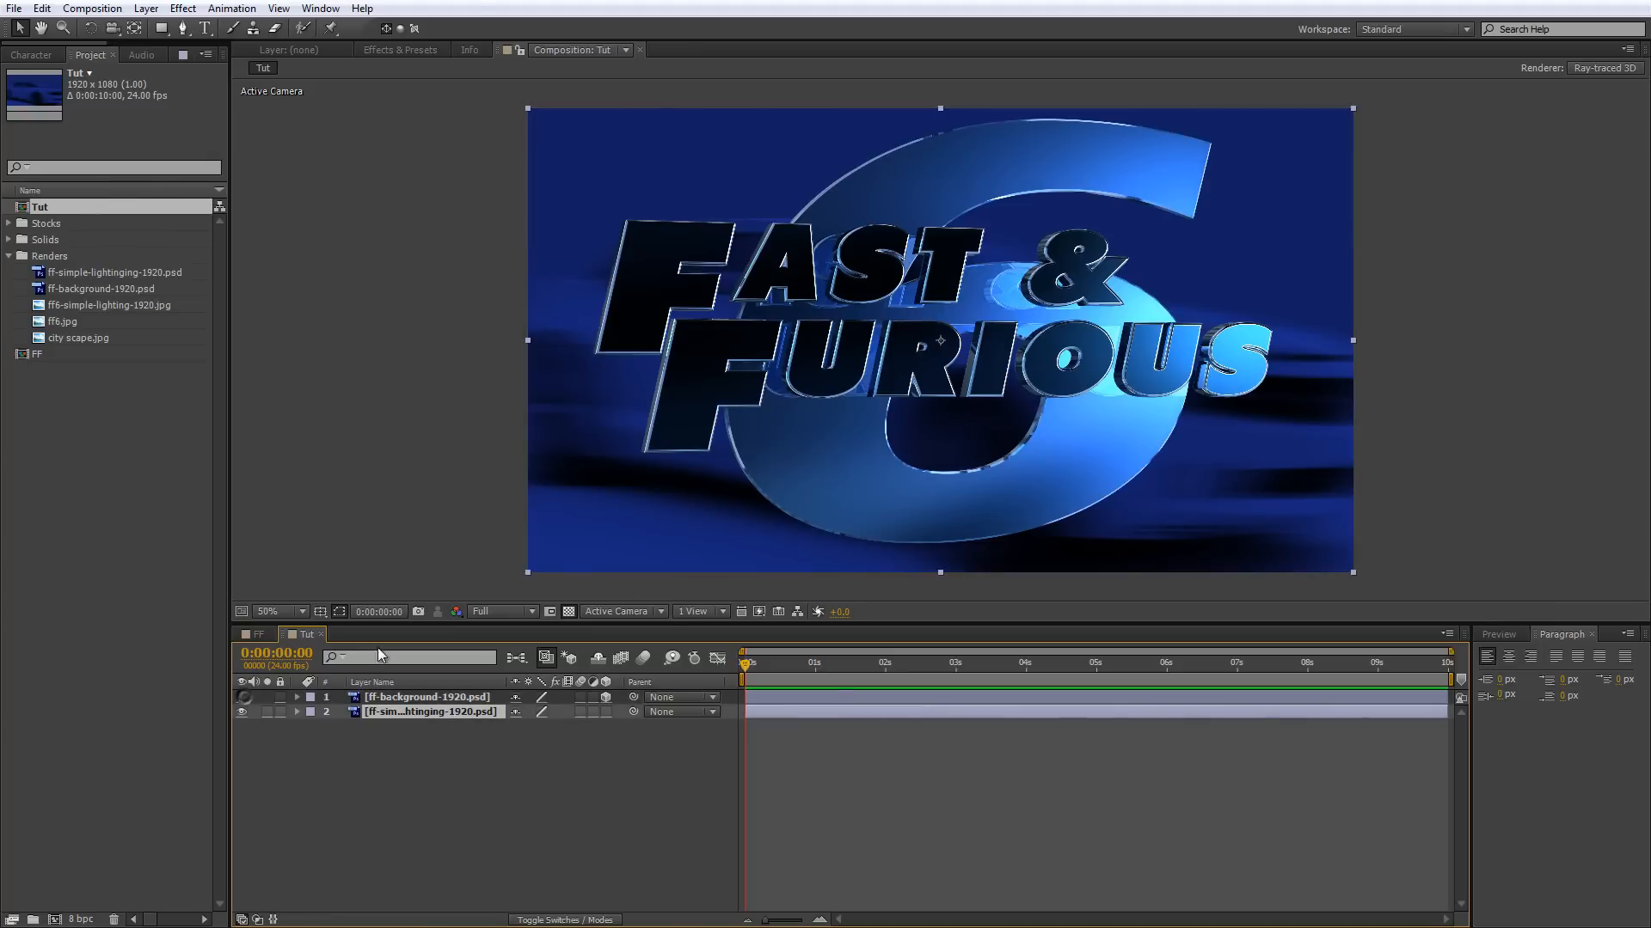
scroll(849, 318, "up", 1)
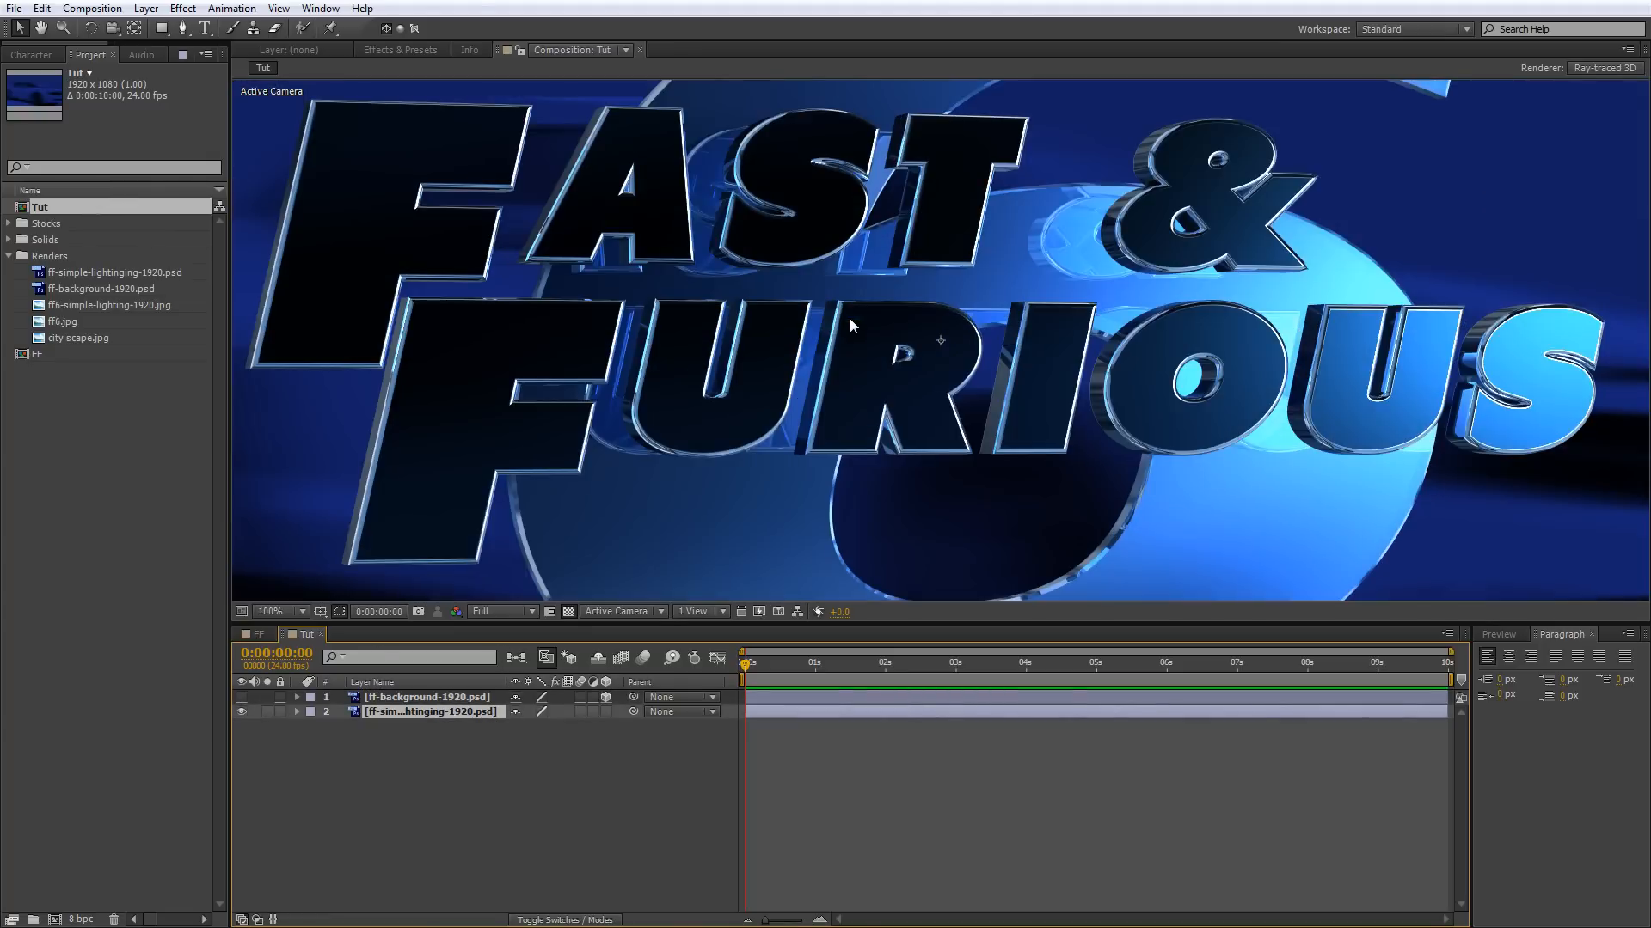
scroll(838, 331, "down", 1)
scroll(1083, 286, "up", 1)
left_click(242, 697)
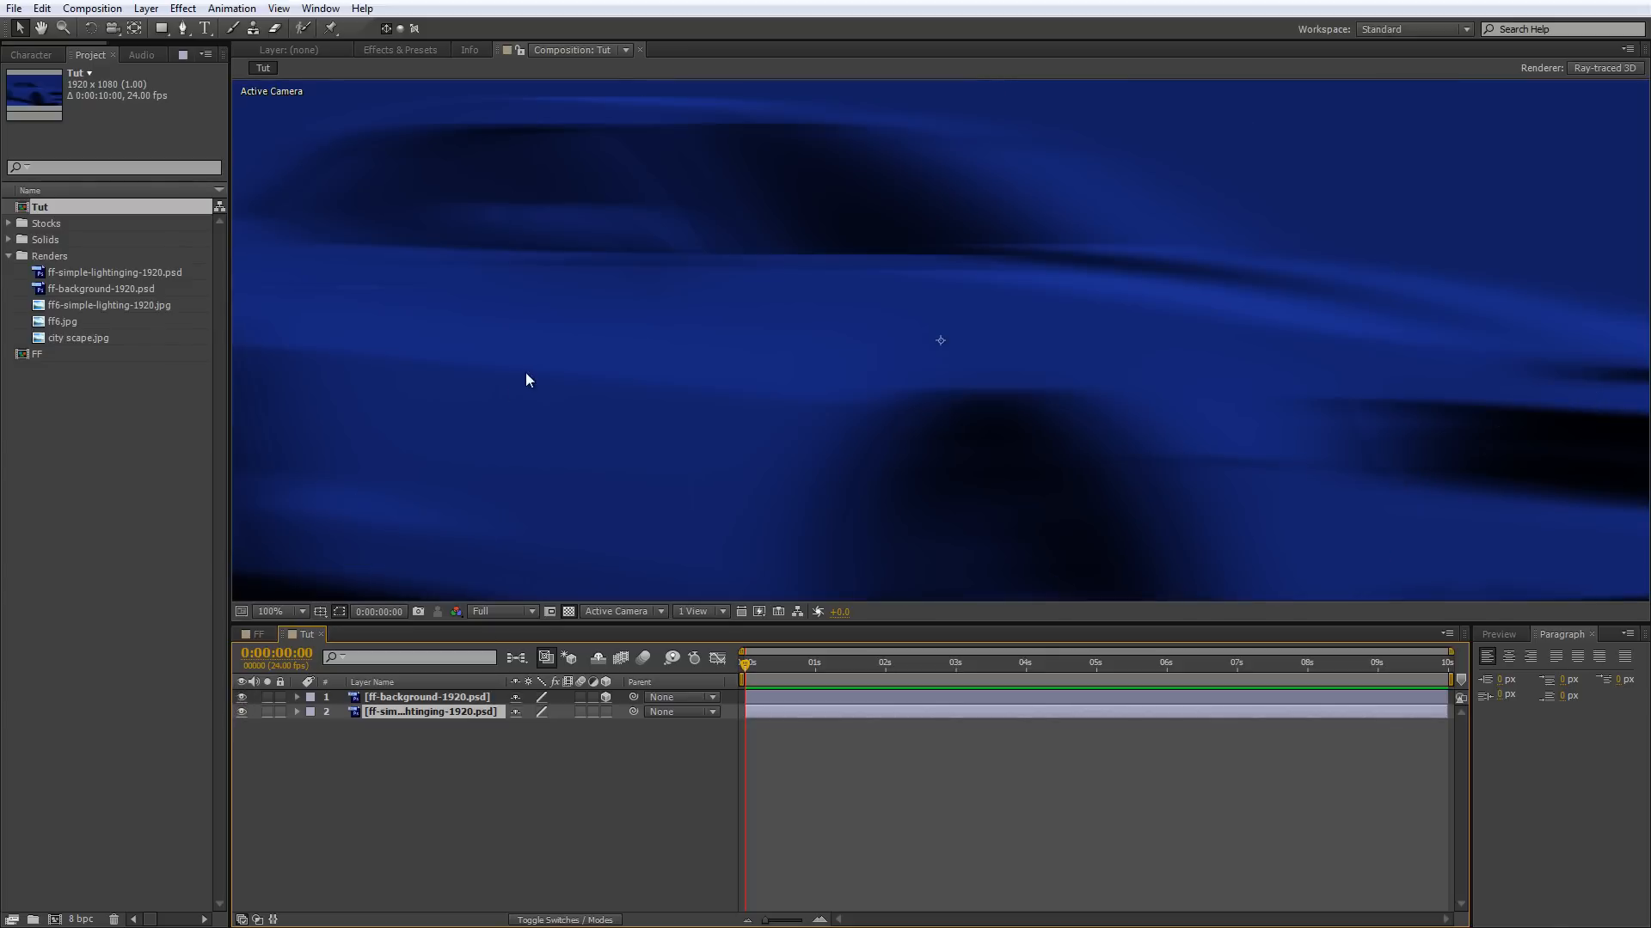
scroll(524, 373, "down", 1)
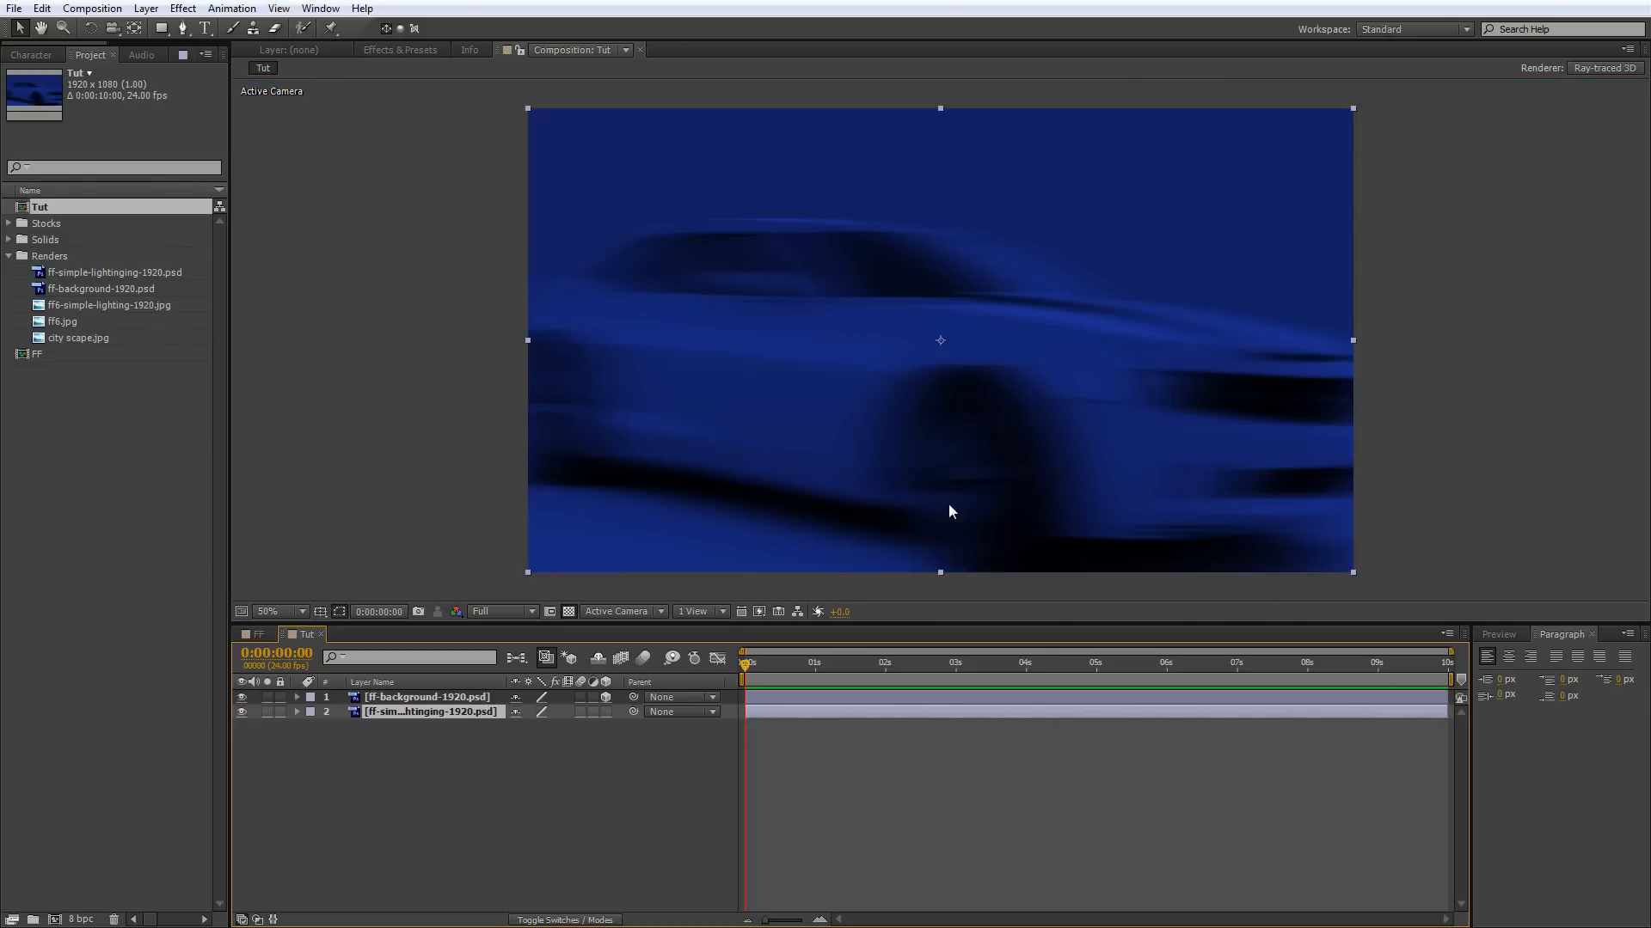
Activate the Type tool and set the font size to 243 px and the horizontal scale to 100%.
left_click(207, 28)
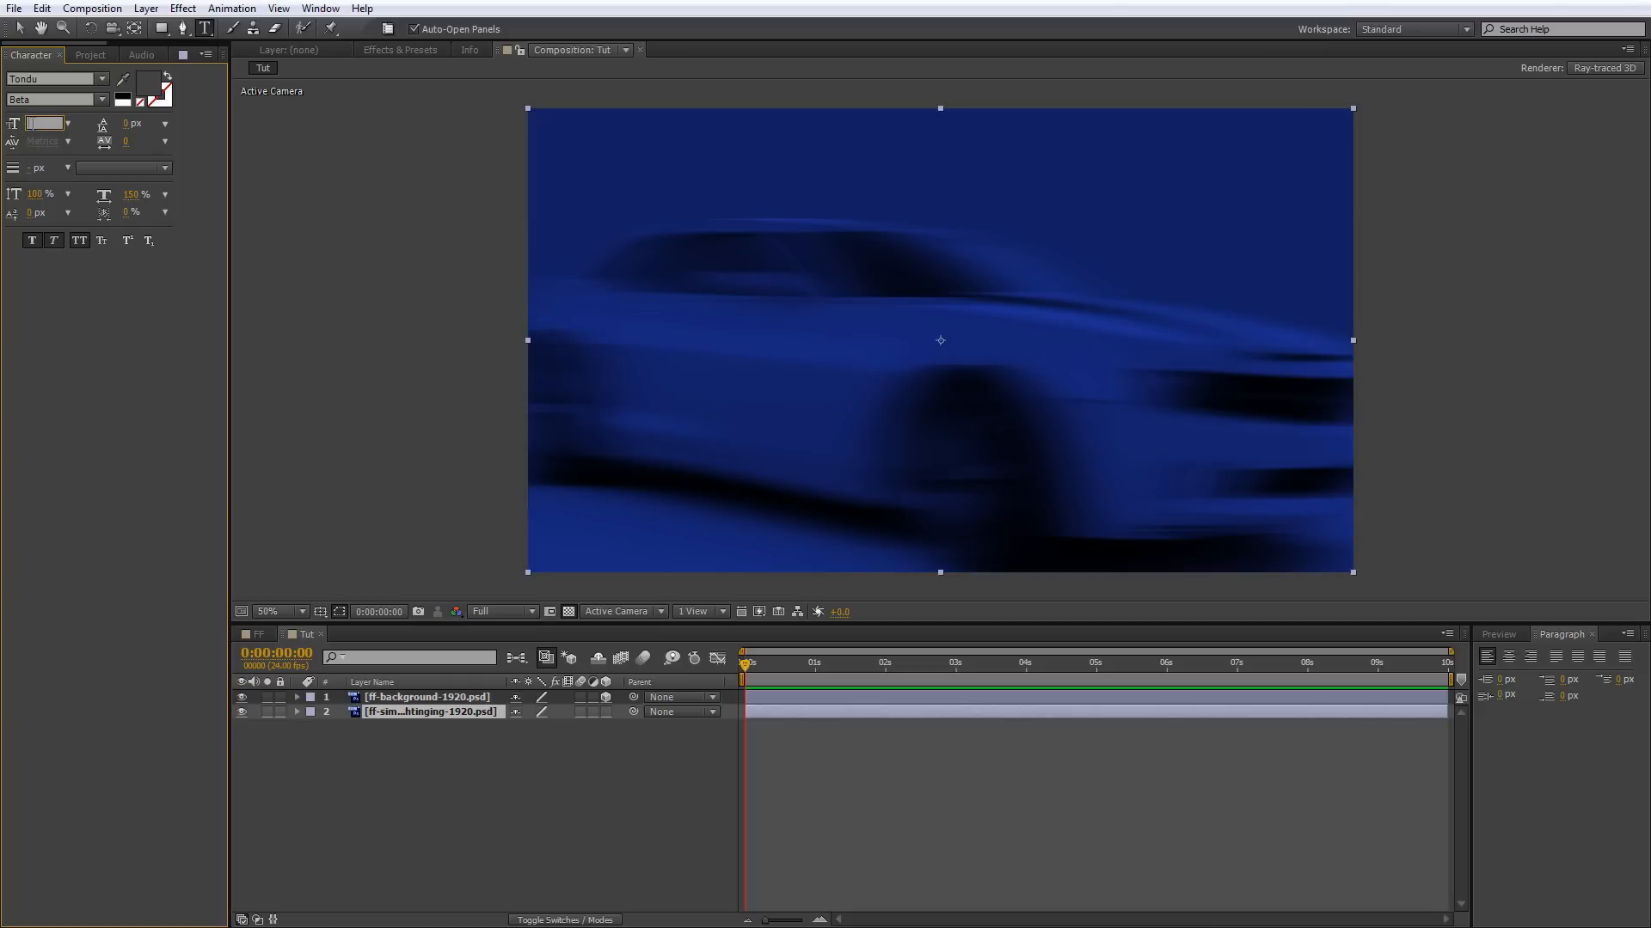
type("243")
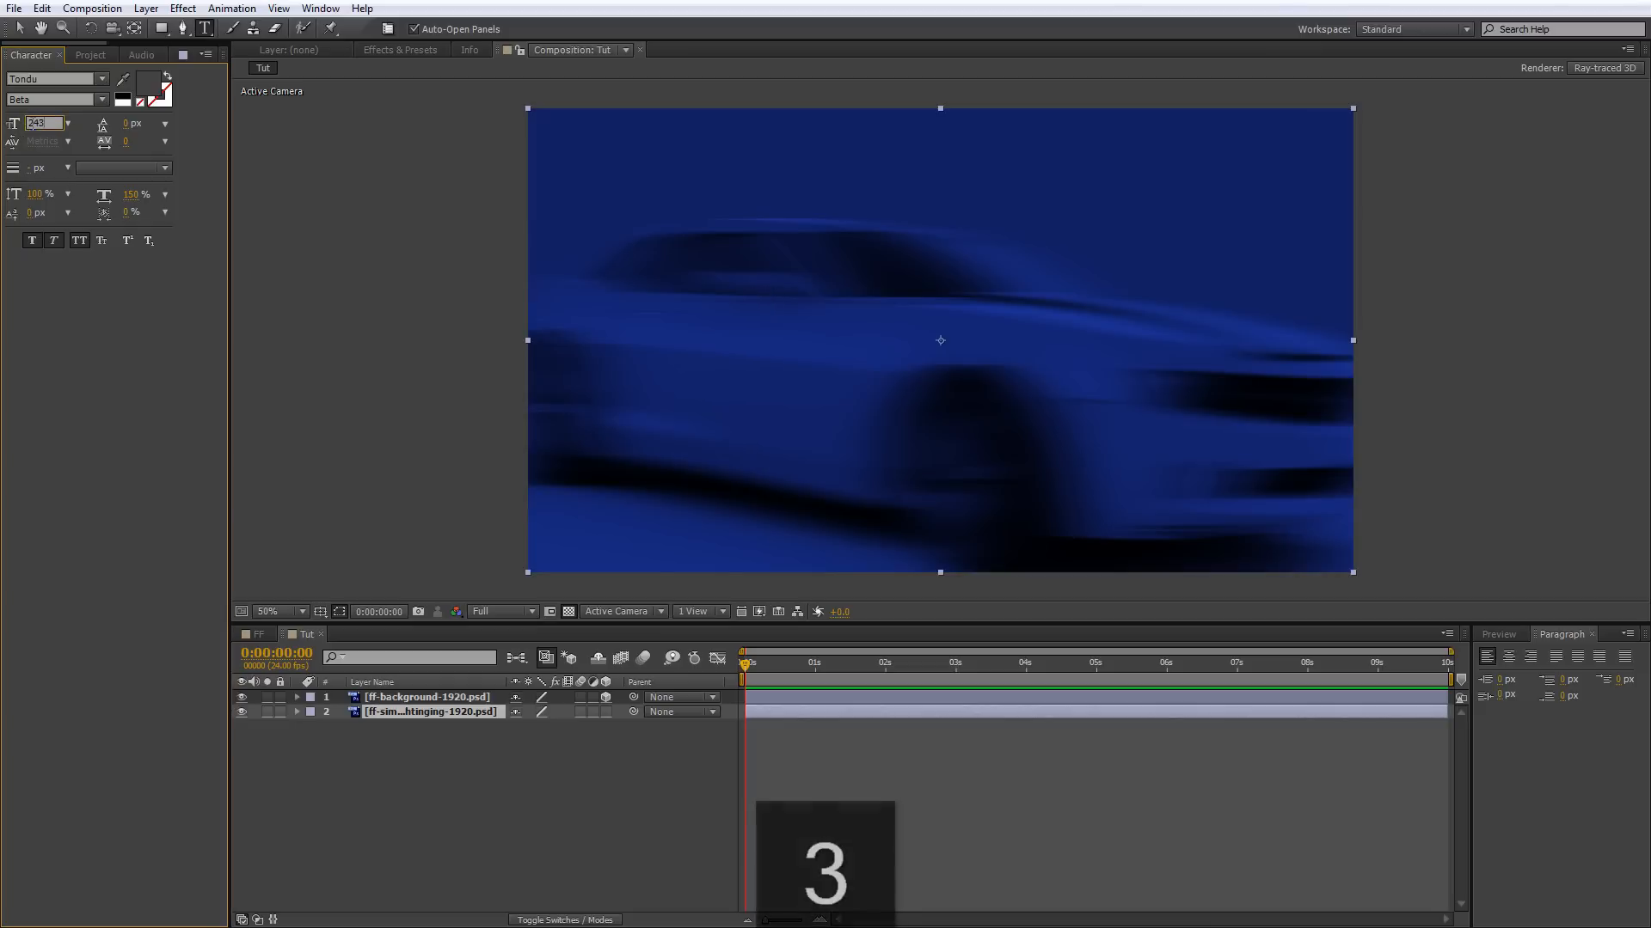
key("Tab")
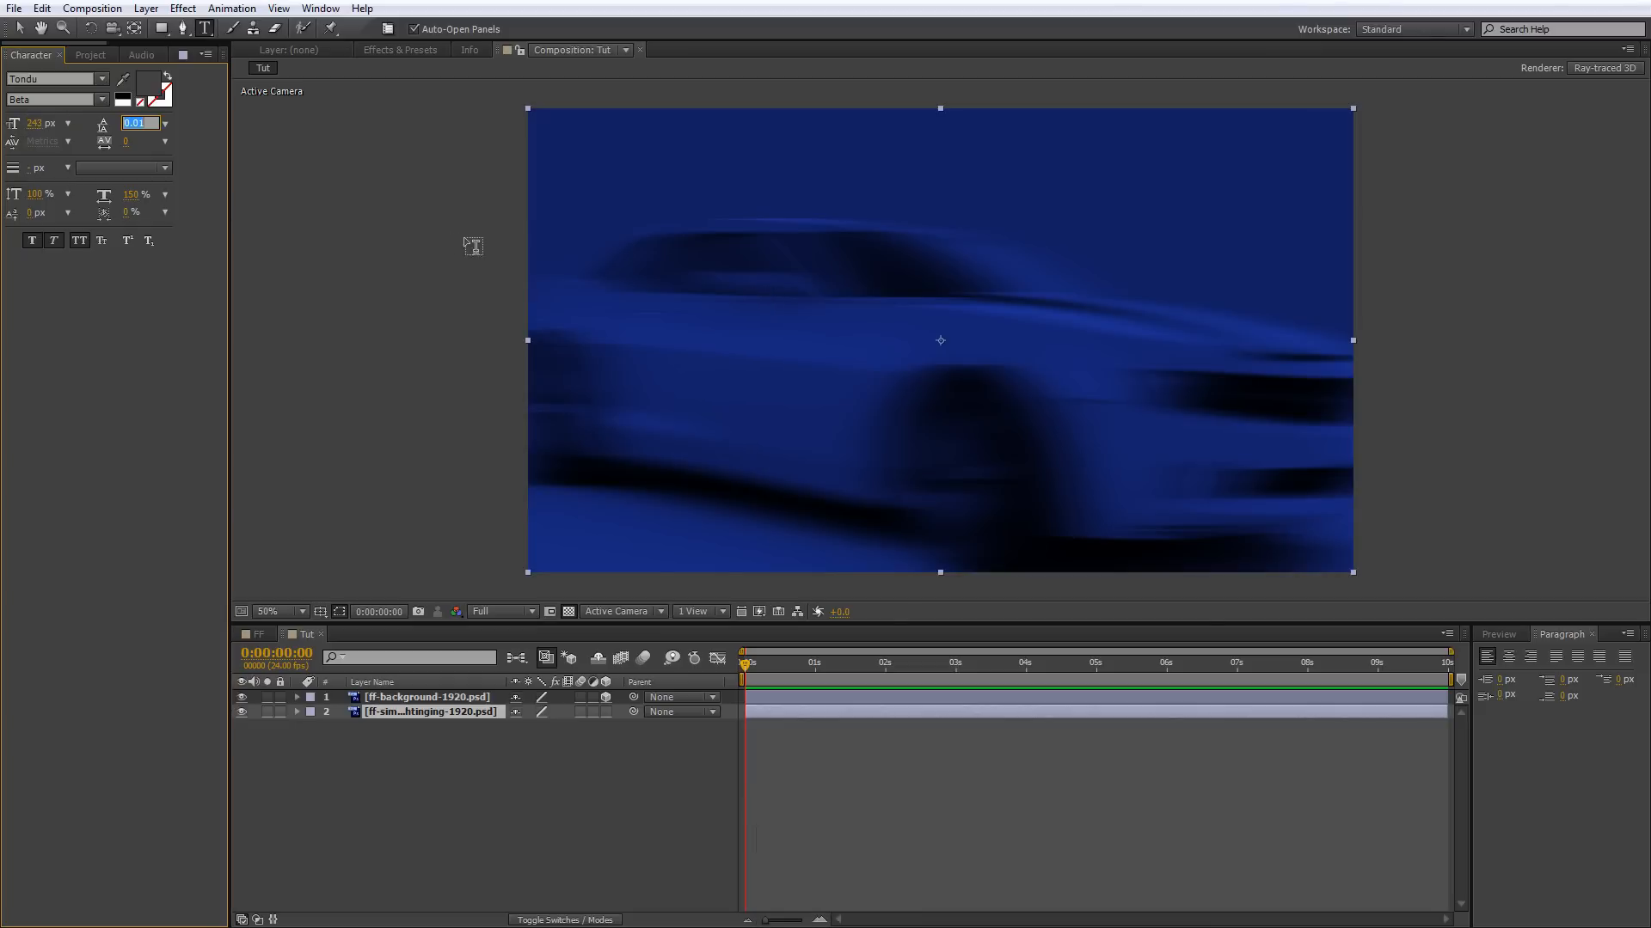
left_click(138, 193)
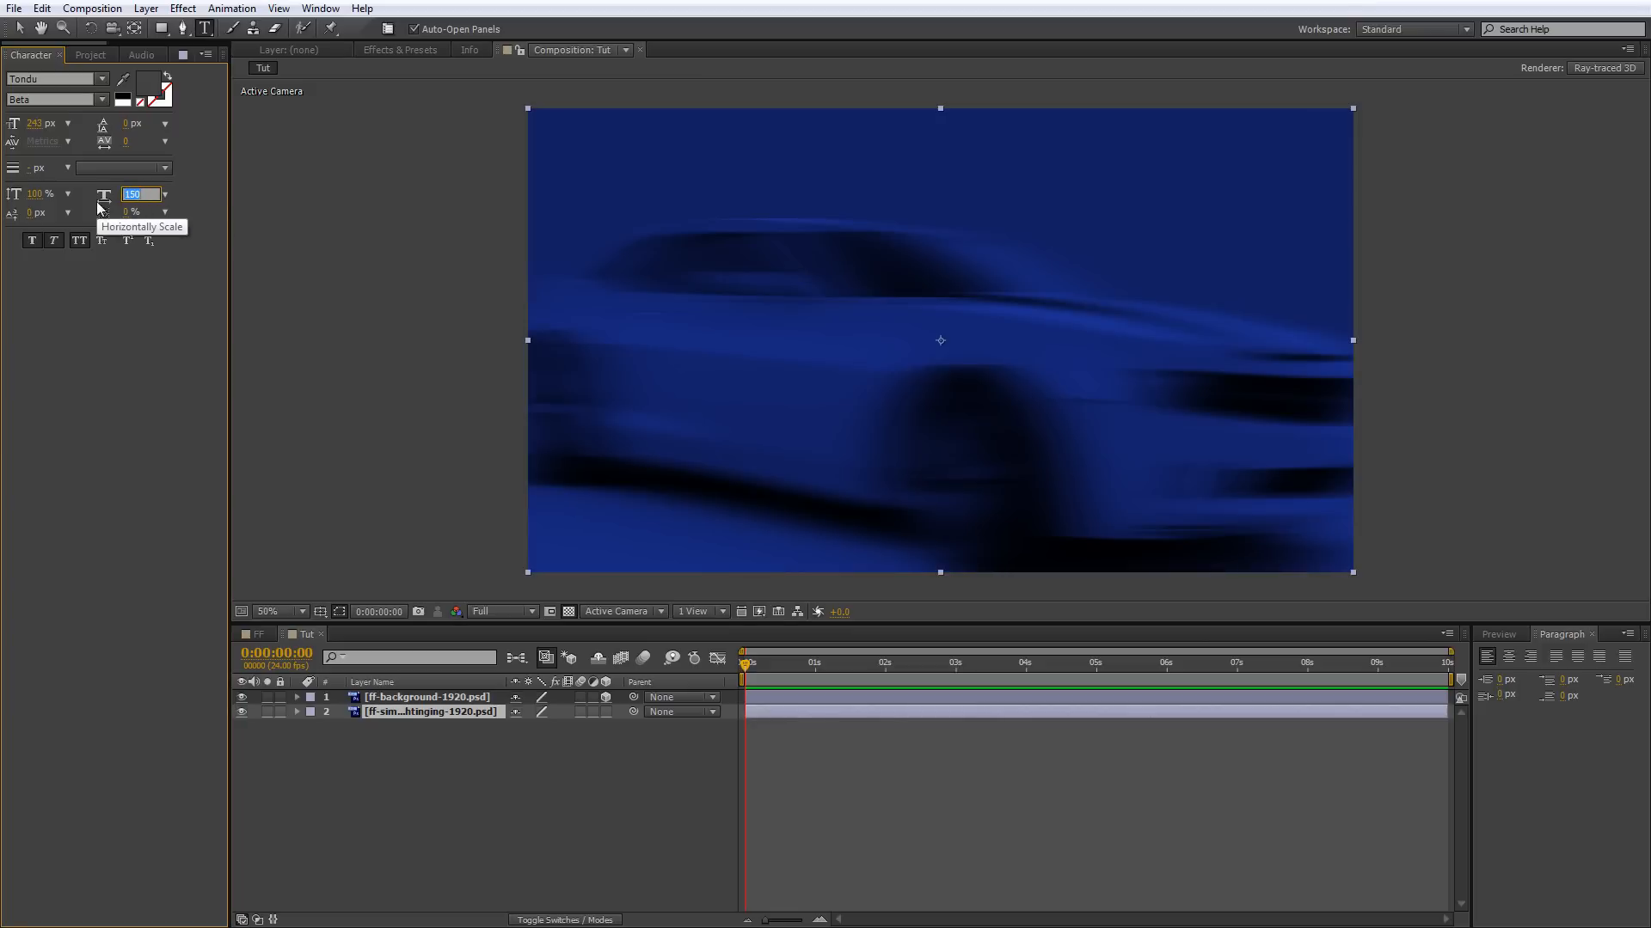
type("100")
key("Tab")
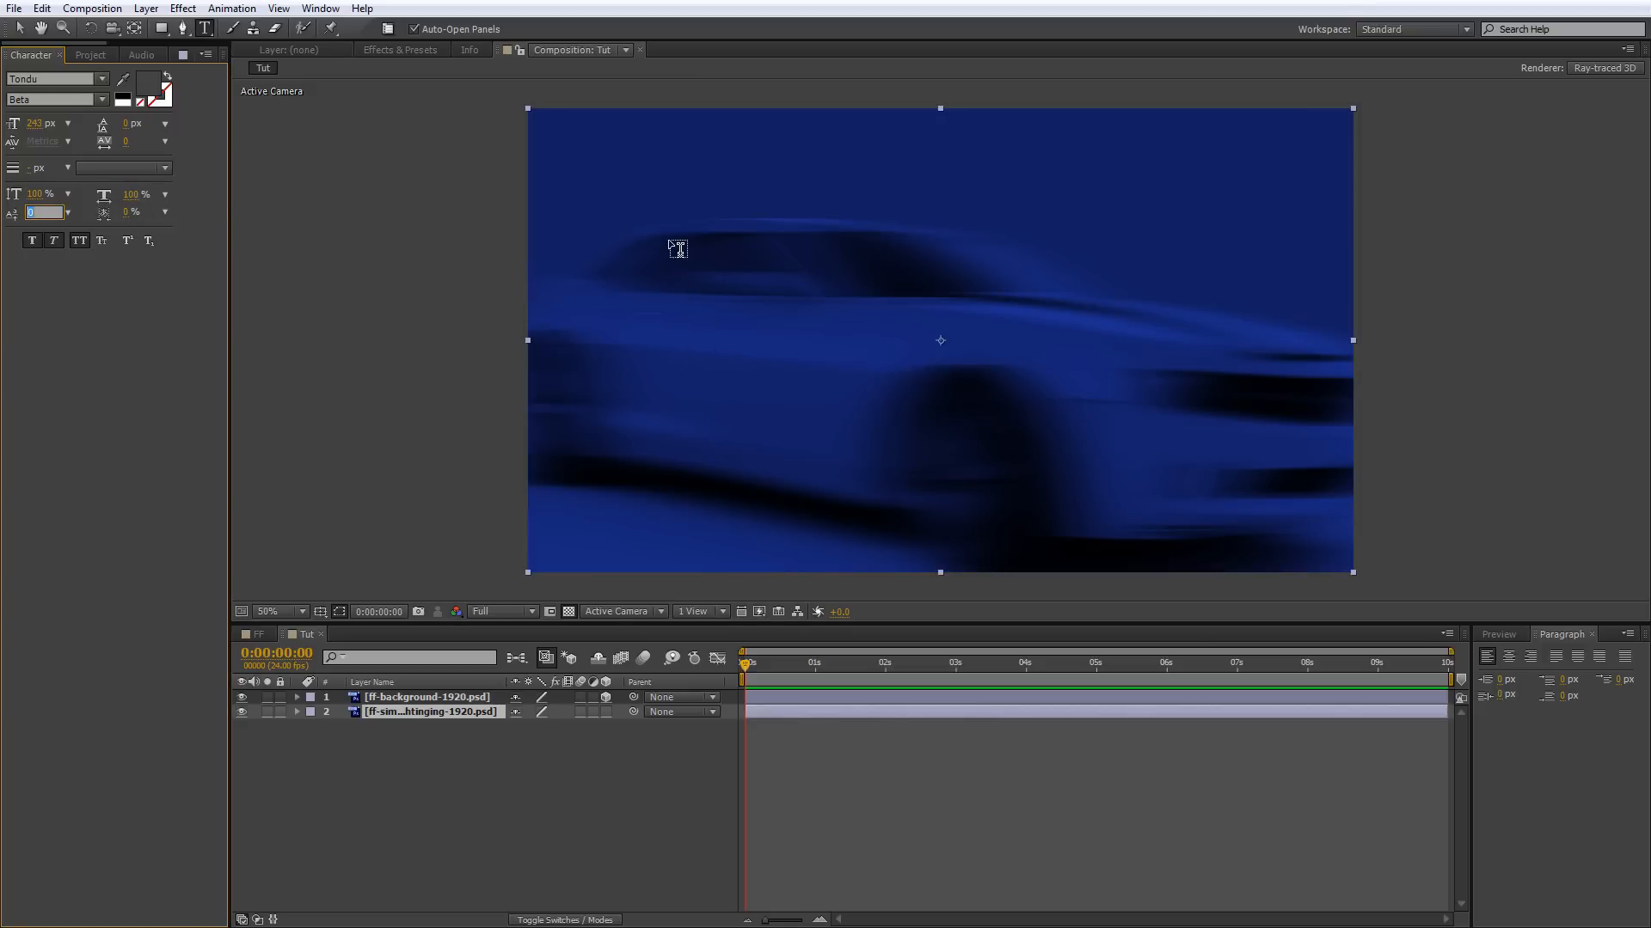
Hide the ff-background-1920.psd layer and set the text fill color to 020913, sampled from the large F of FURIOUS in the reference render.
left_click(146, 87)
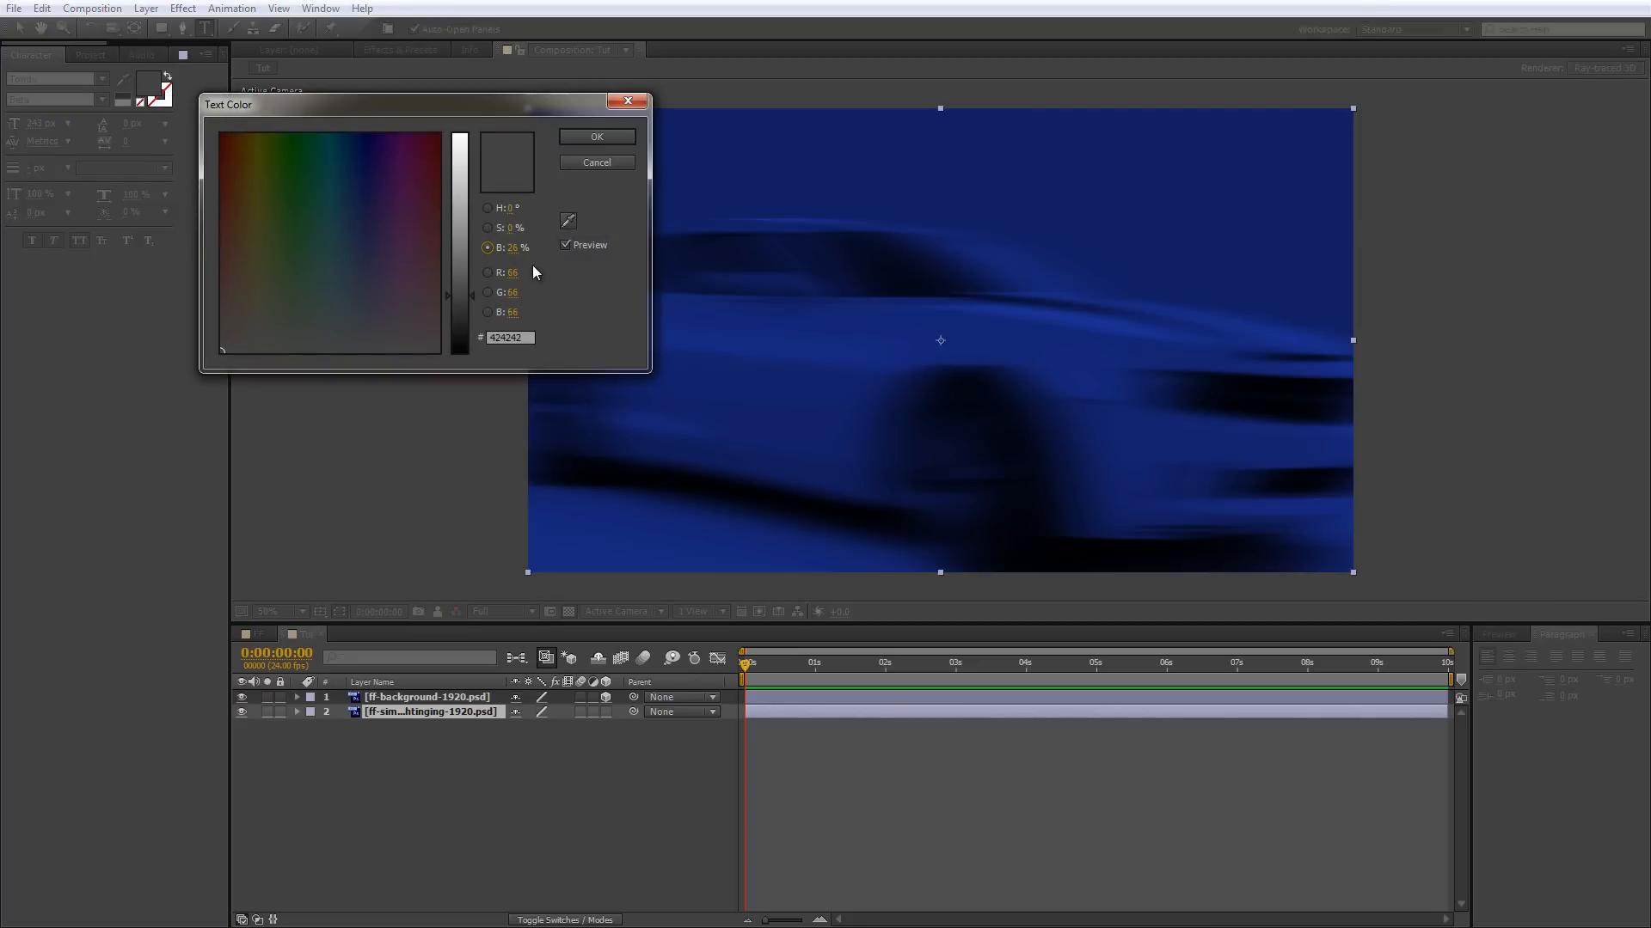
left_click(596, 163)
left_click(241, 698)
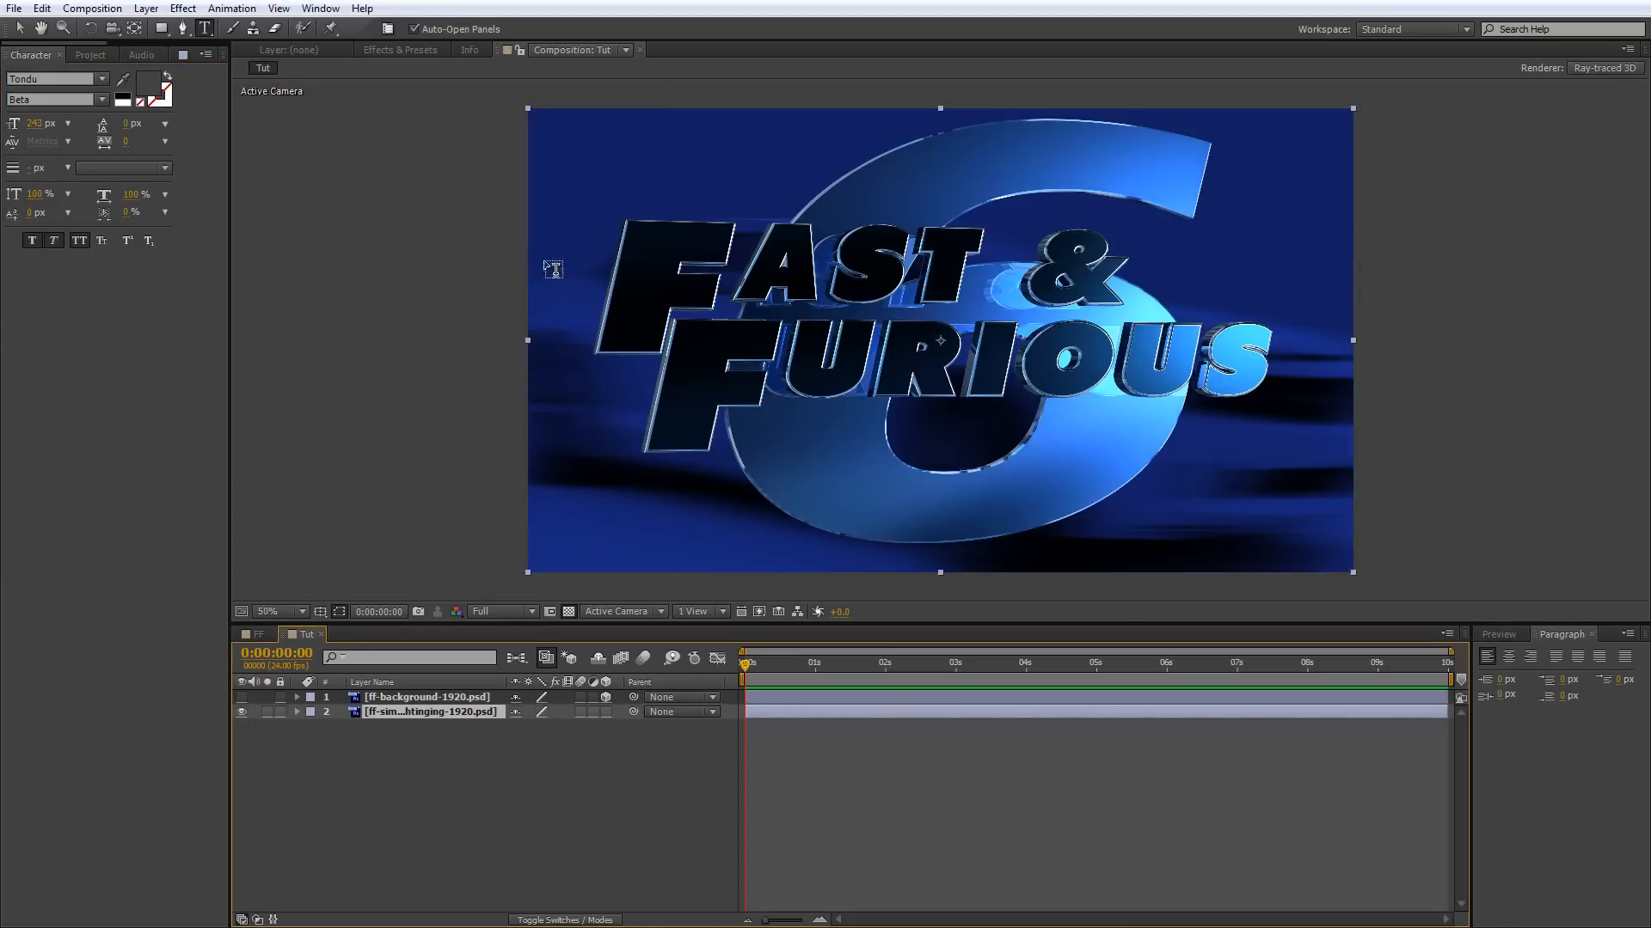
left_click(151, 87)
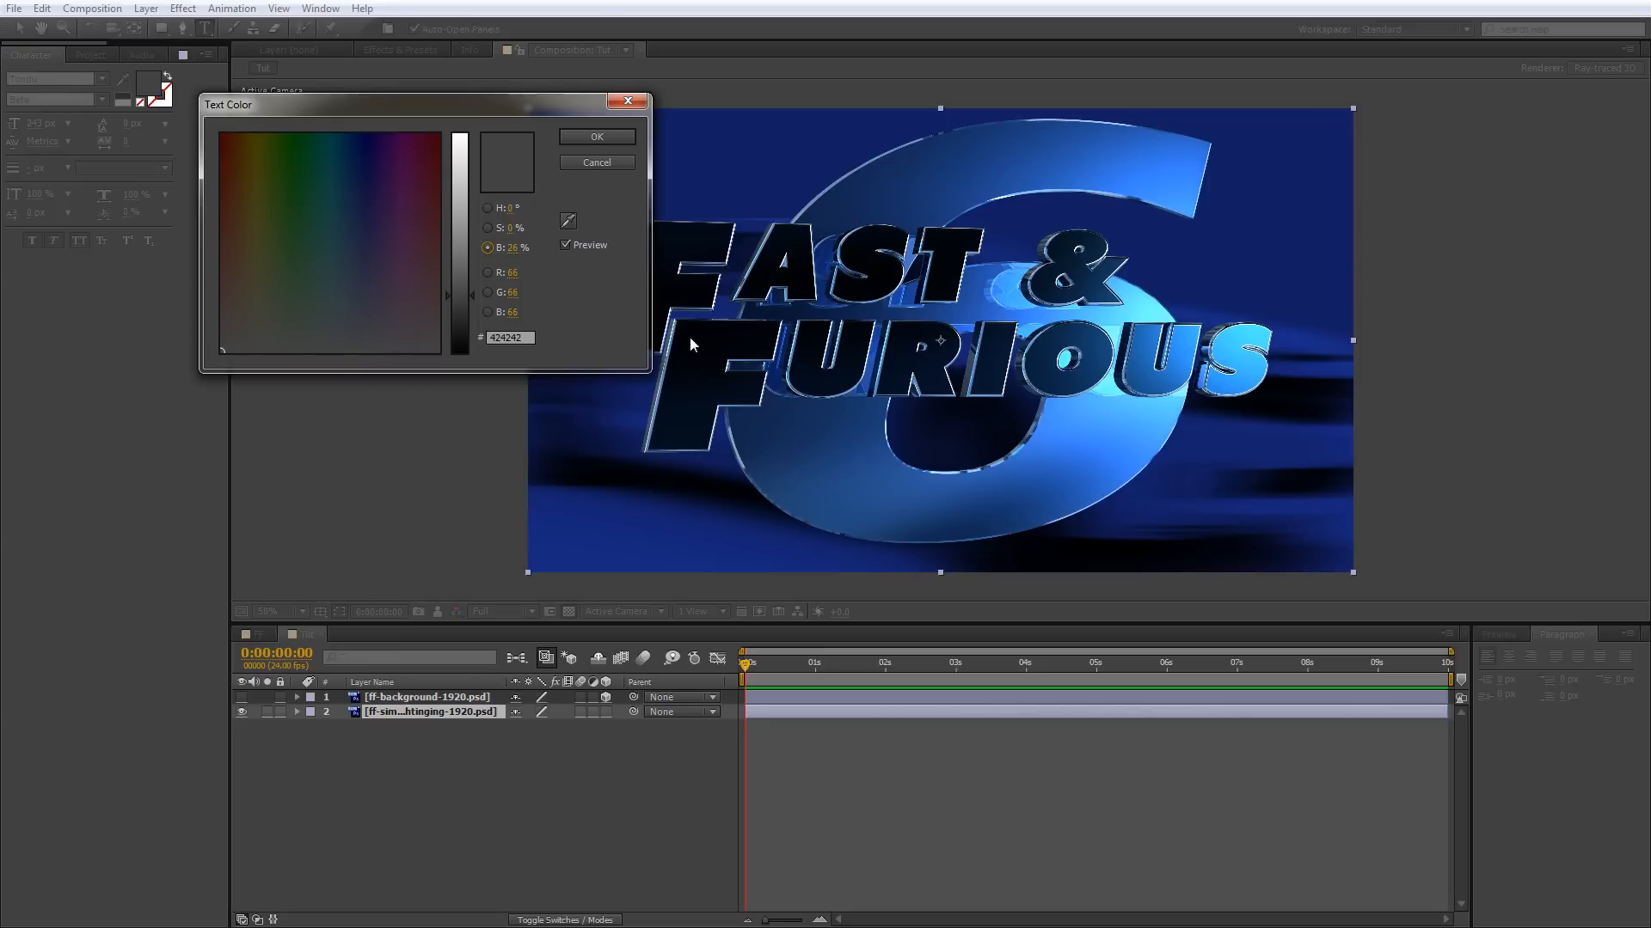
left_click(568, 220)
left_click(699, 385)
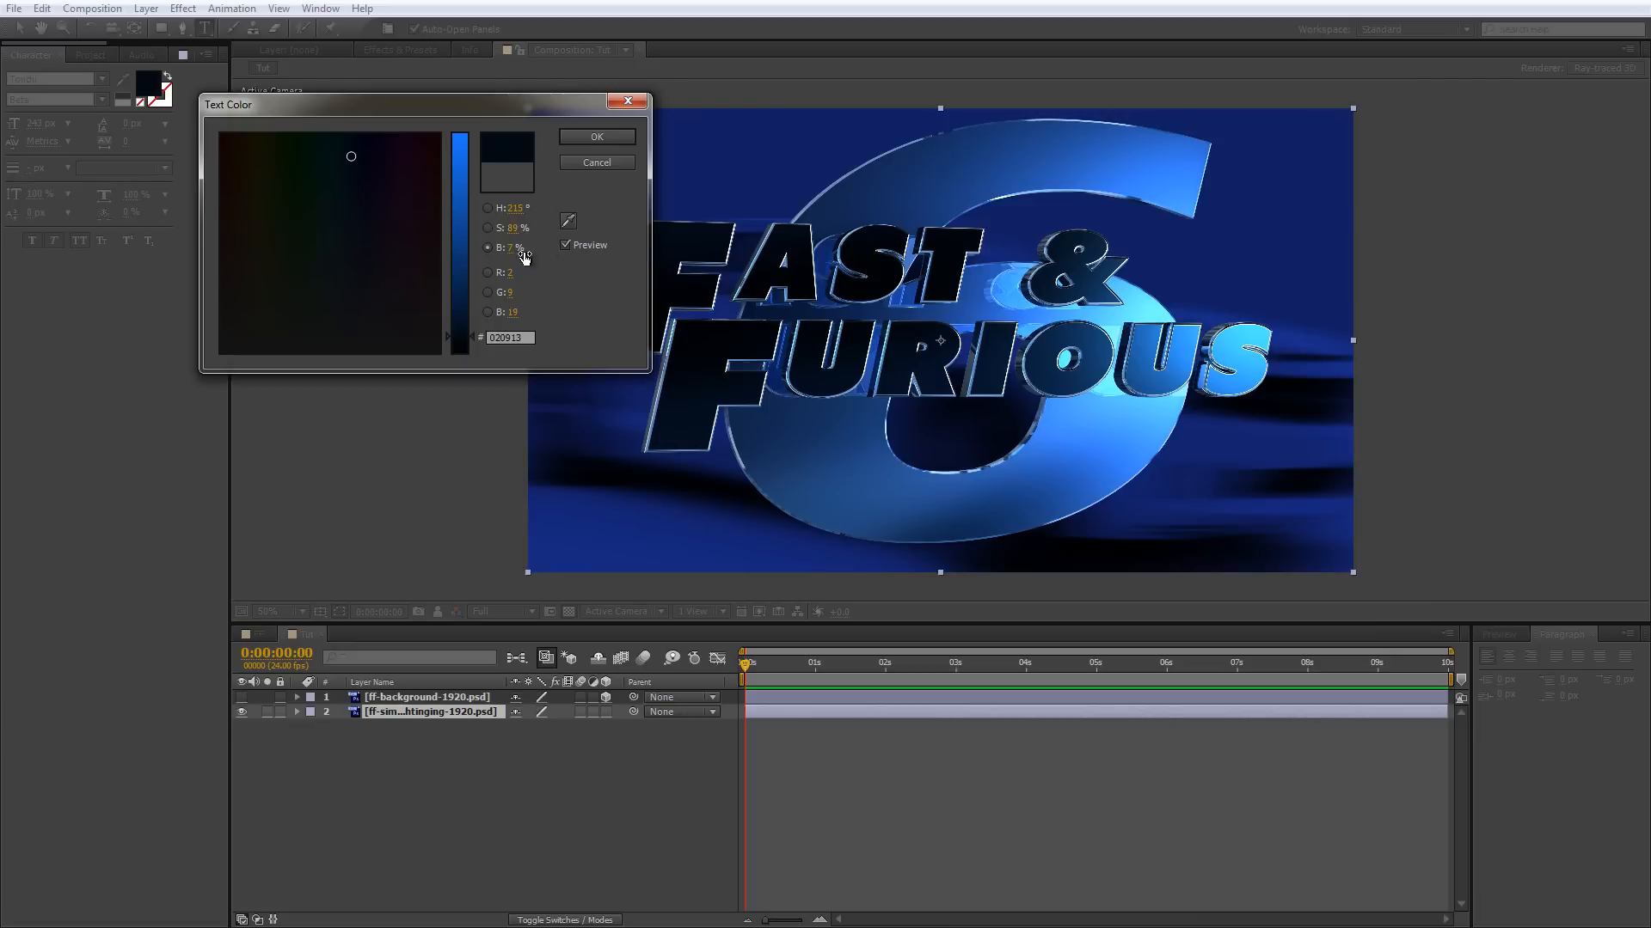
left_click(597, 140)
left_click(599, 142)
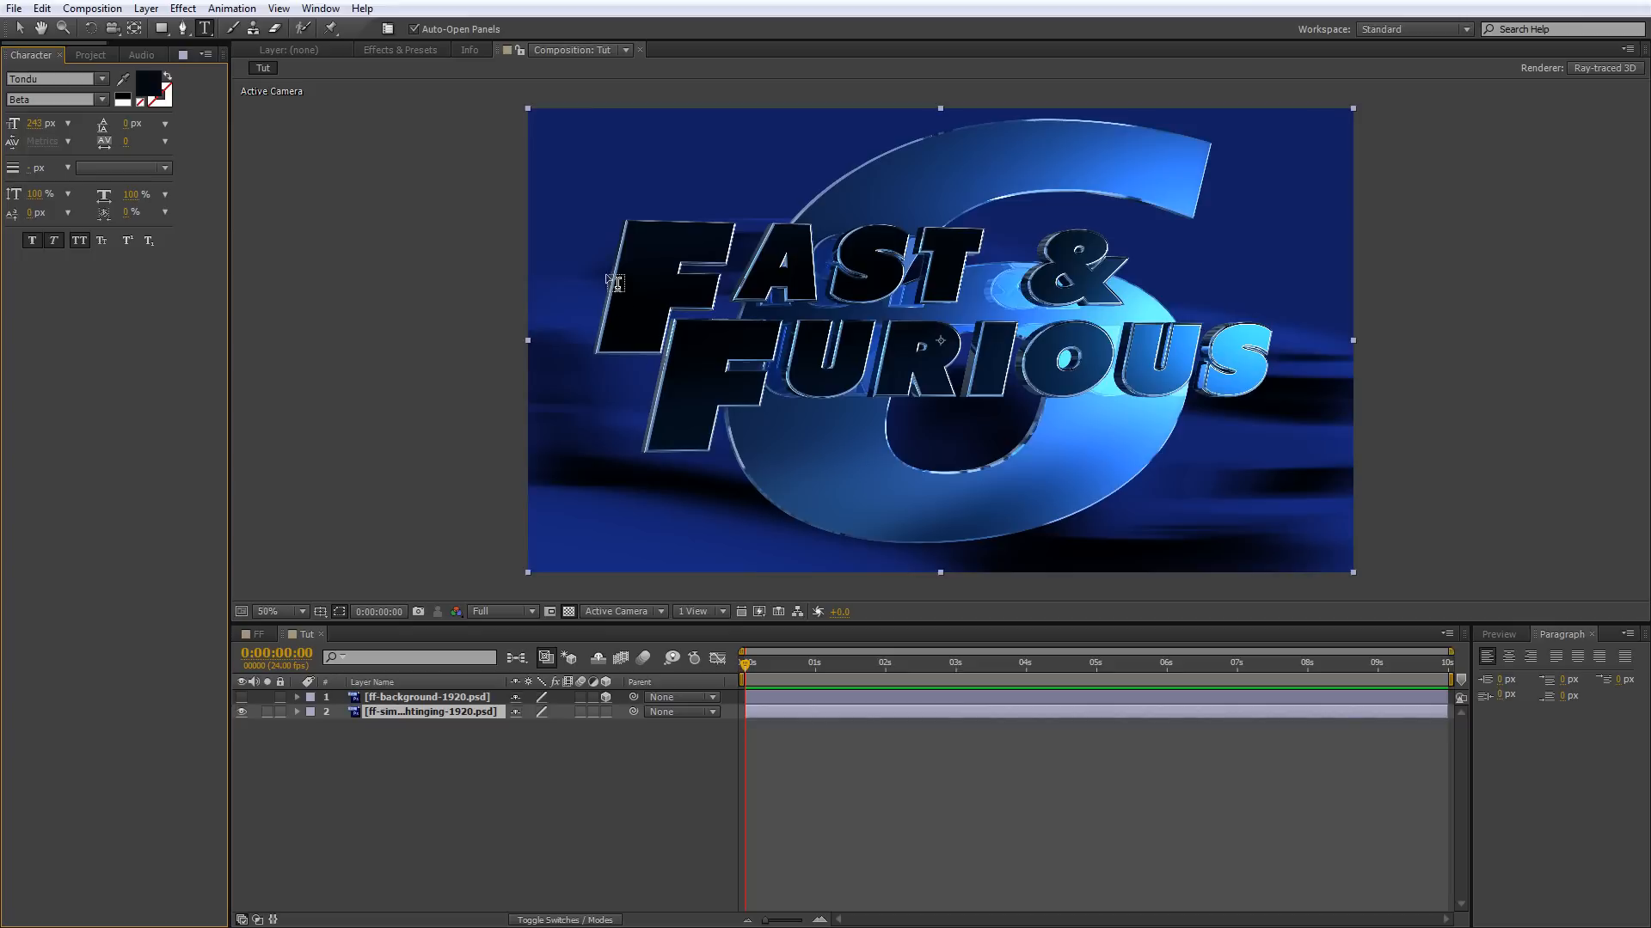
Create a text layer over the title in the reference render reading FAST & on one line and FURIOUS on the line below.
left_click(612, 282)
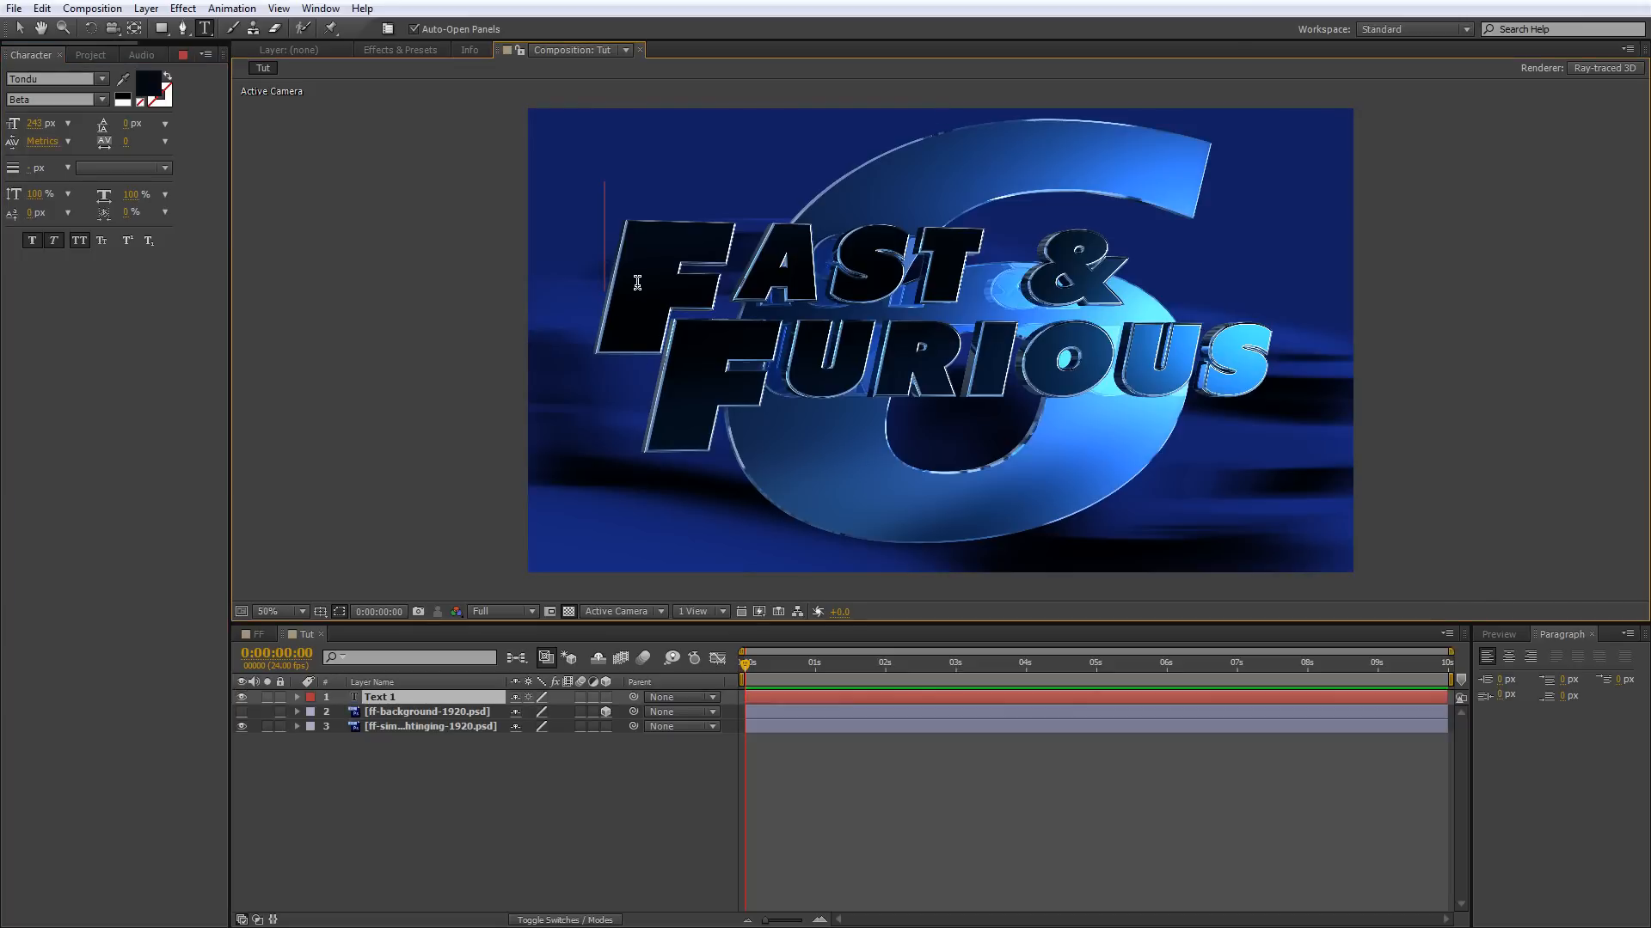
type("FAST")
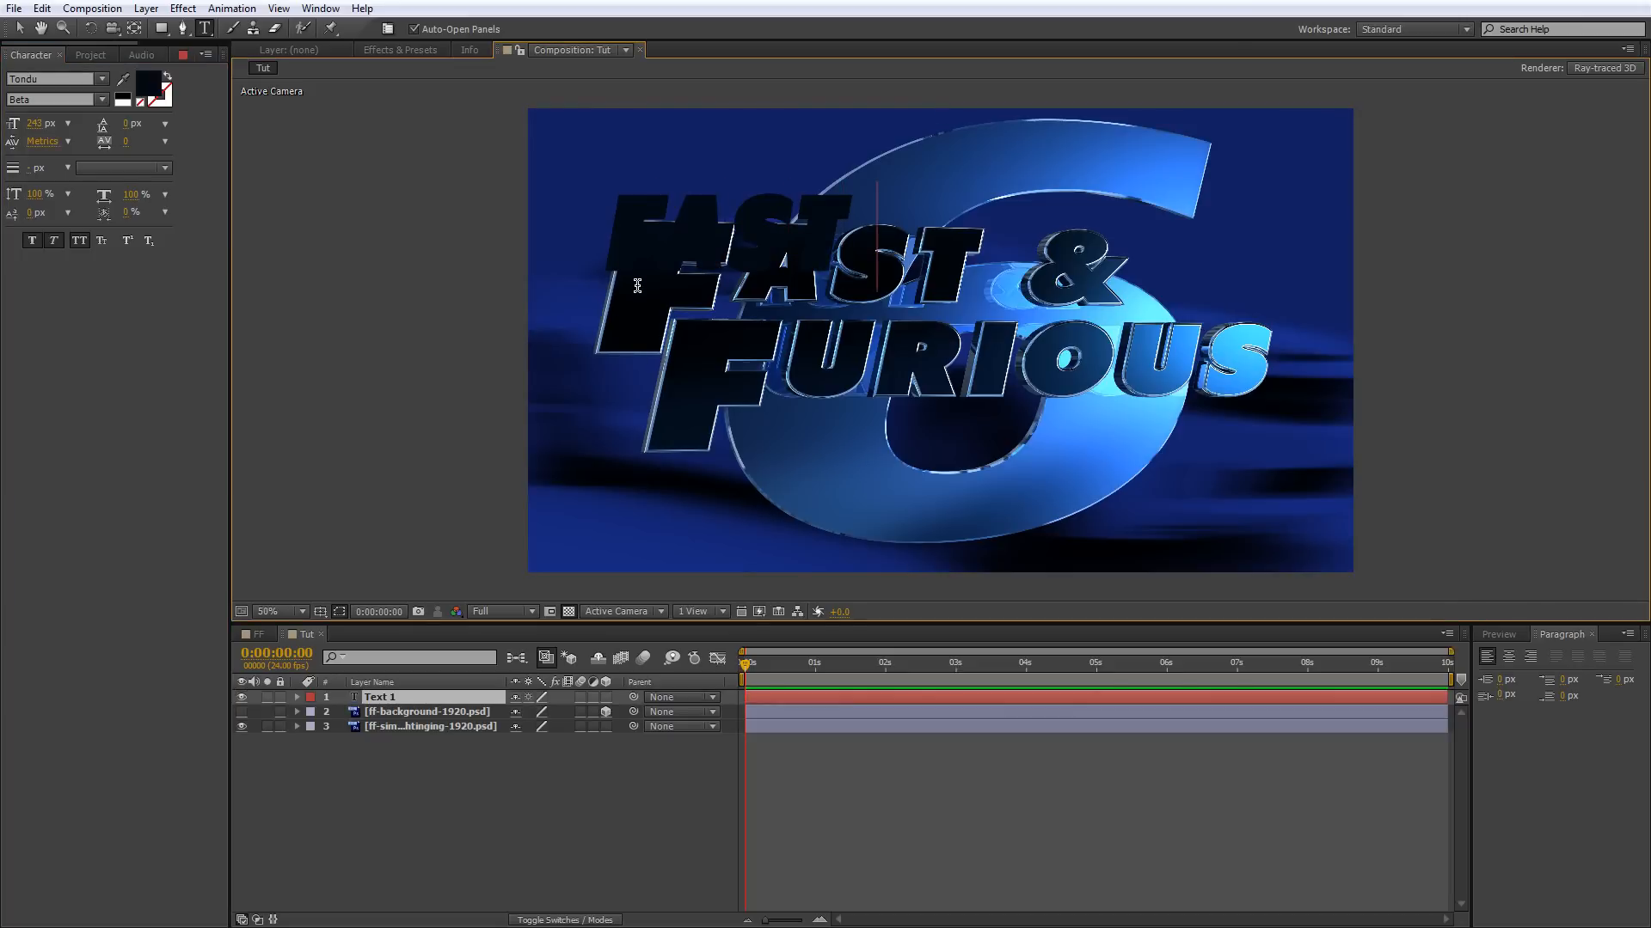
type(" &")
key("Return")
type("FU")
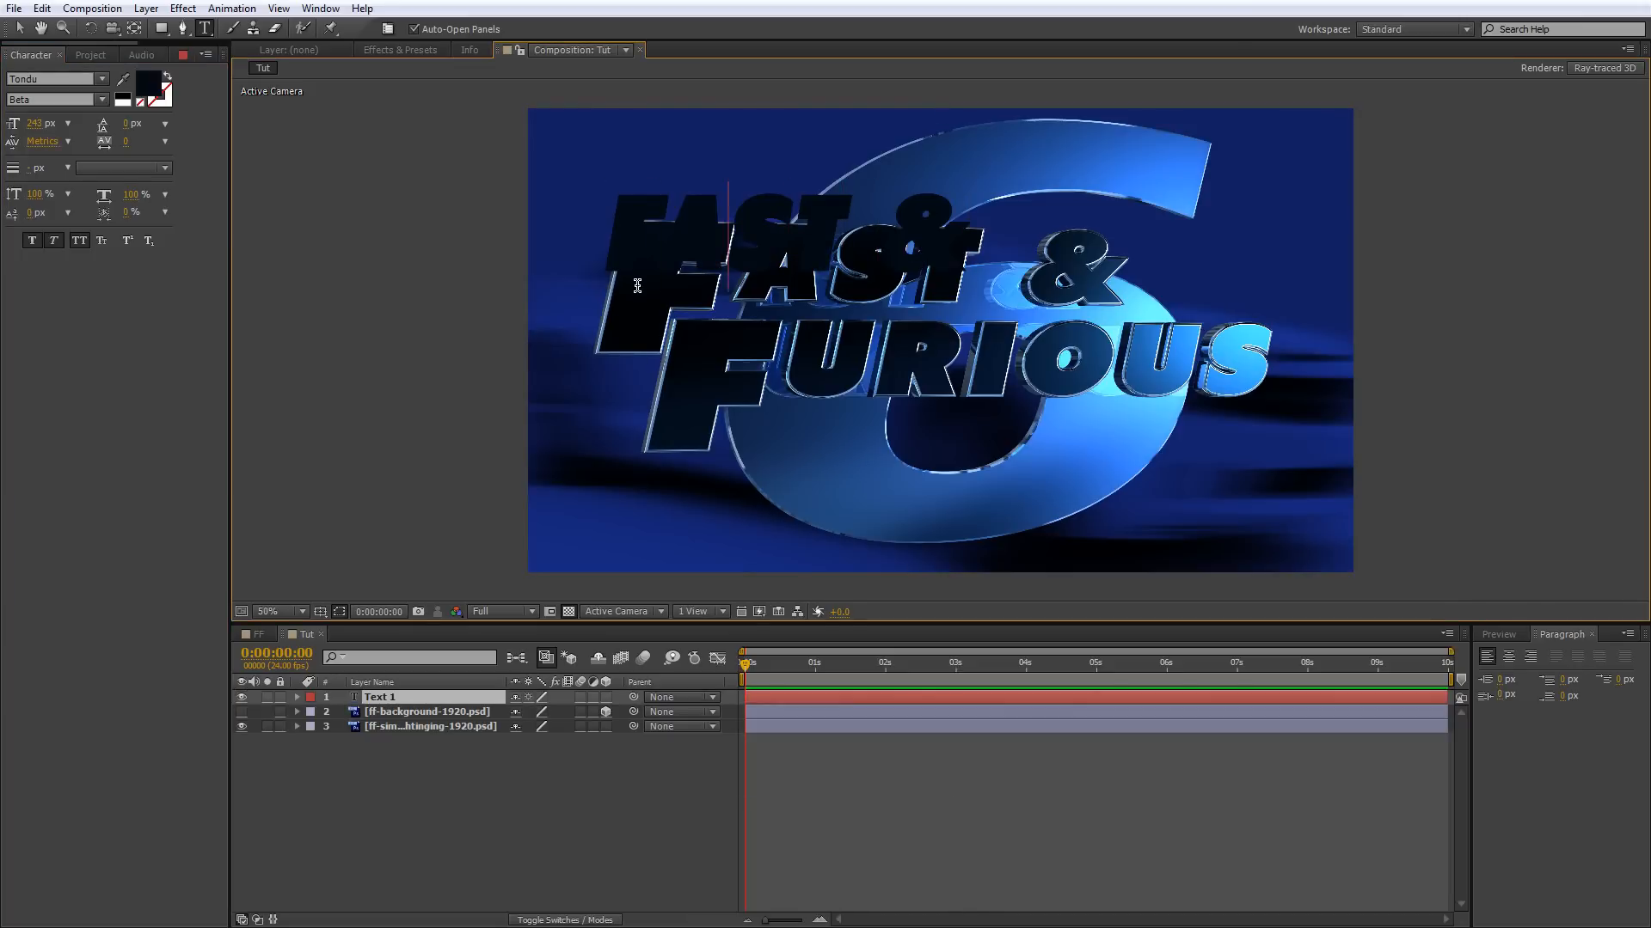
type("RIOUS")
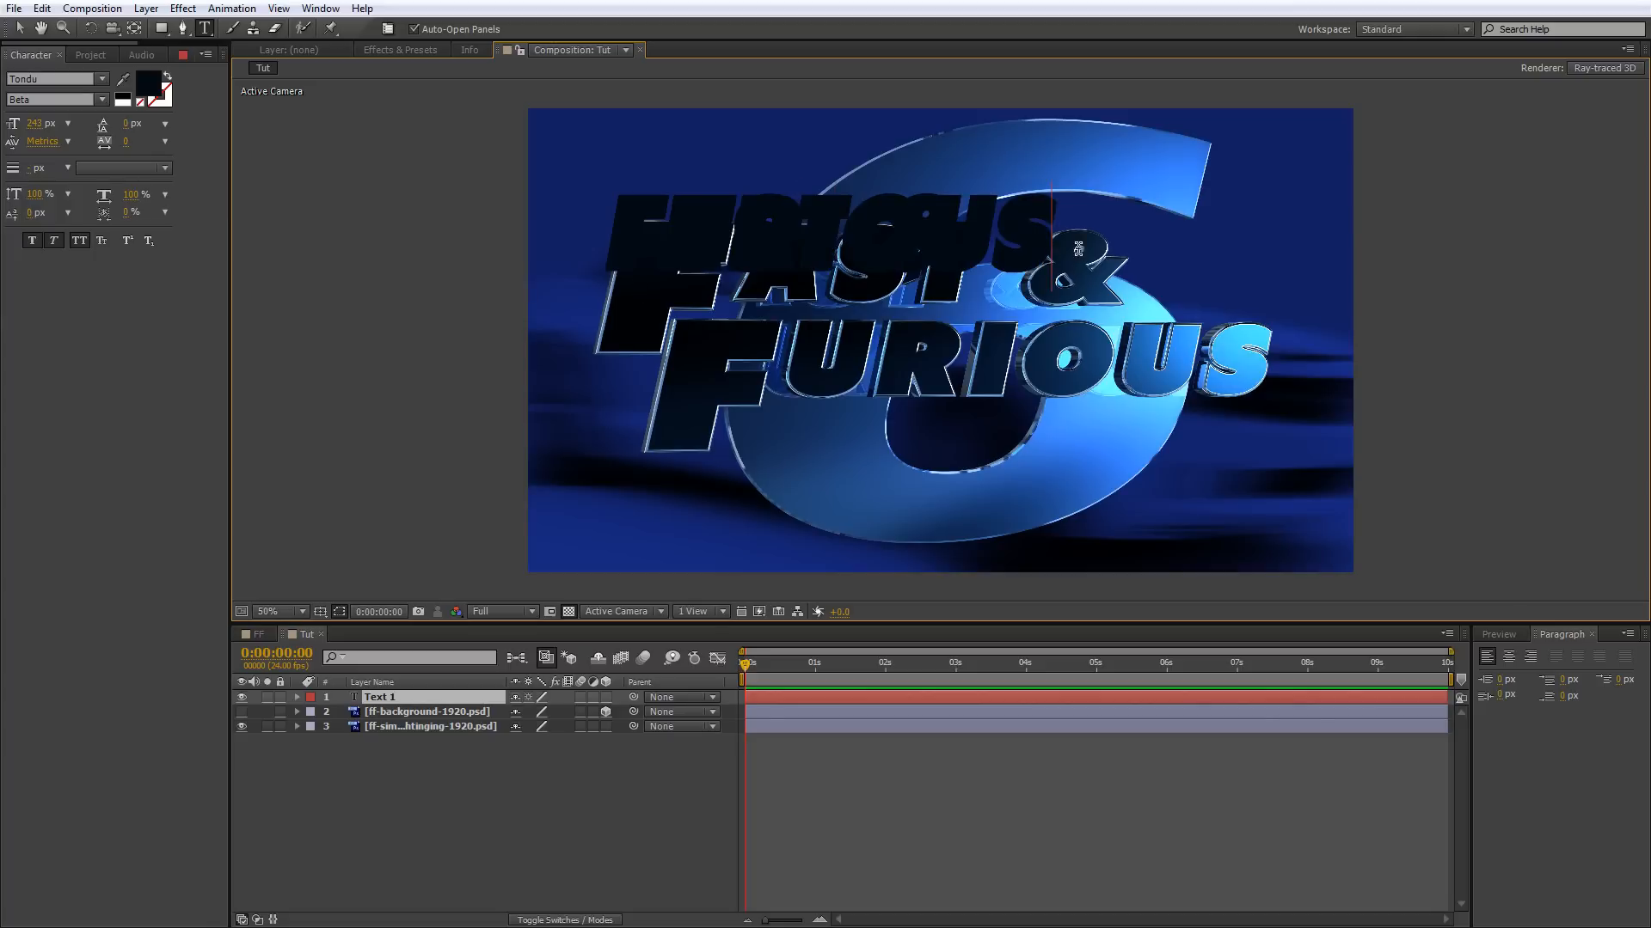
Show the ff-background-1920.psd layer again and set the leading of the FURIOUS line to Auto.
left_click_drag(1027, 217, 629, 232)
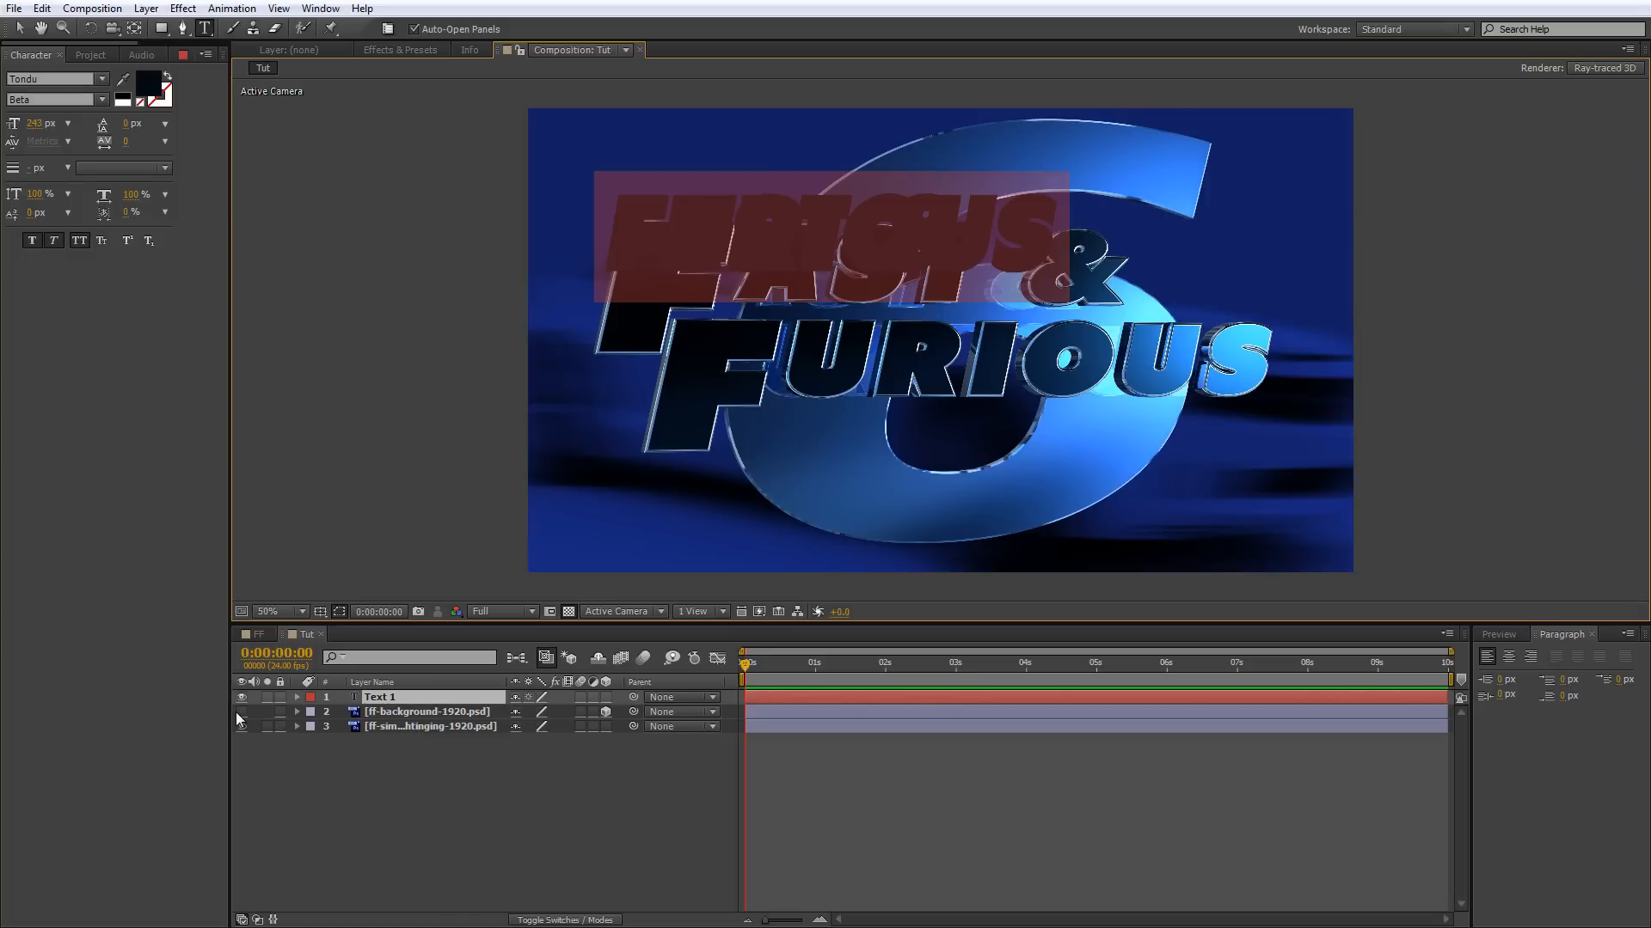
left_click_drag(235, 712, 242, 721)
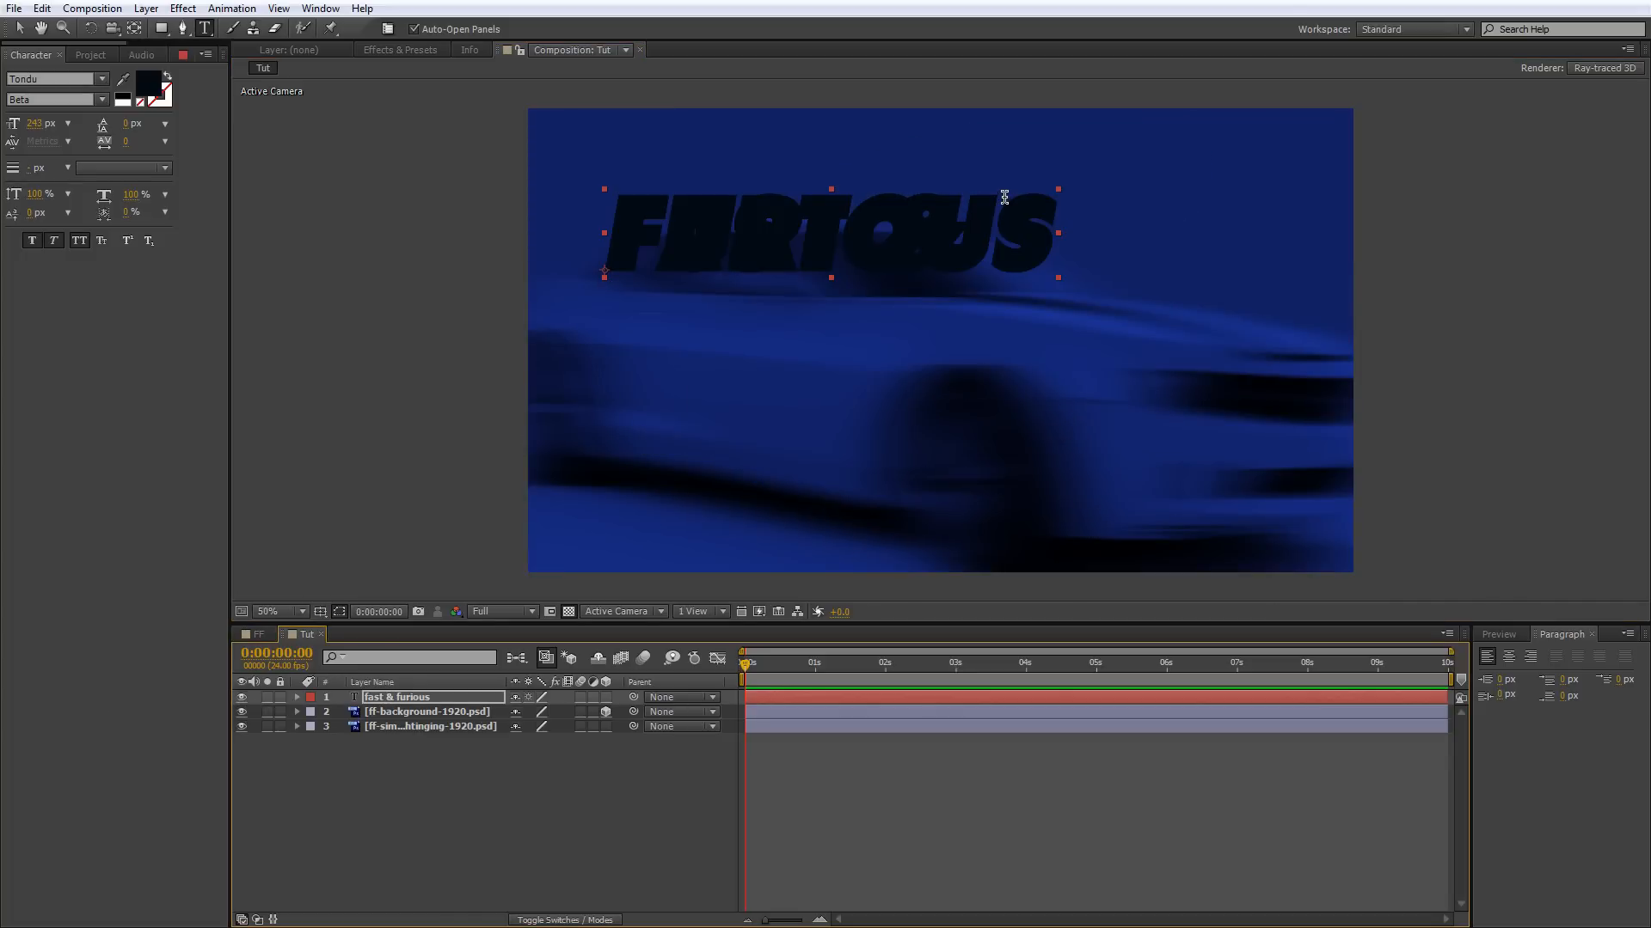
left_click_drag(1039, 217, 509, 230)
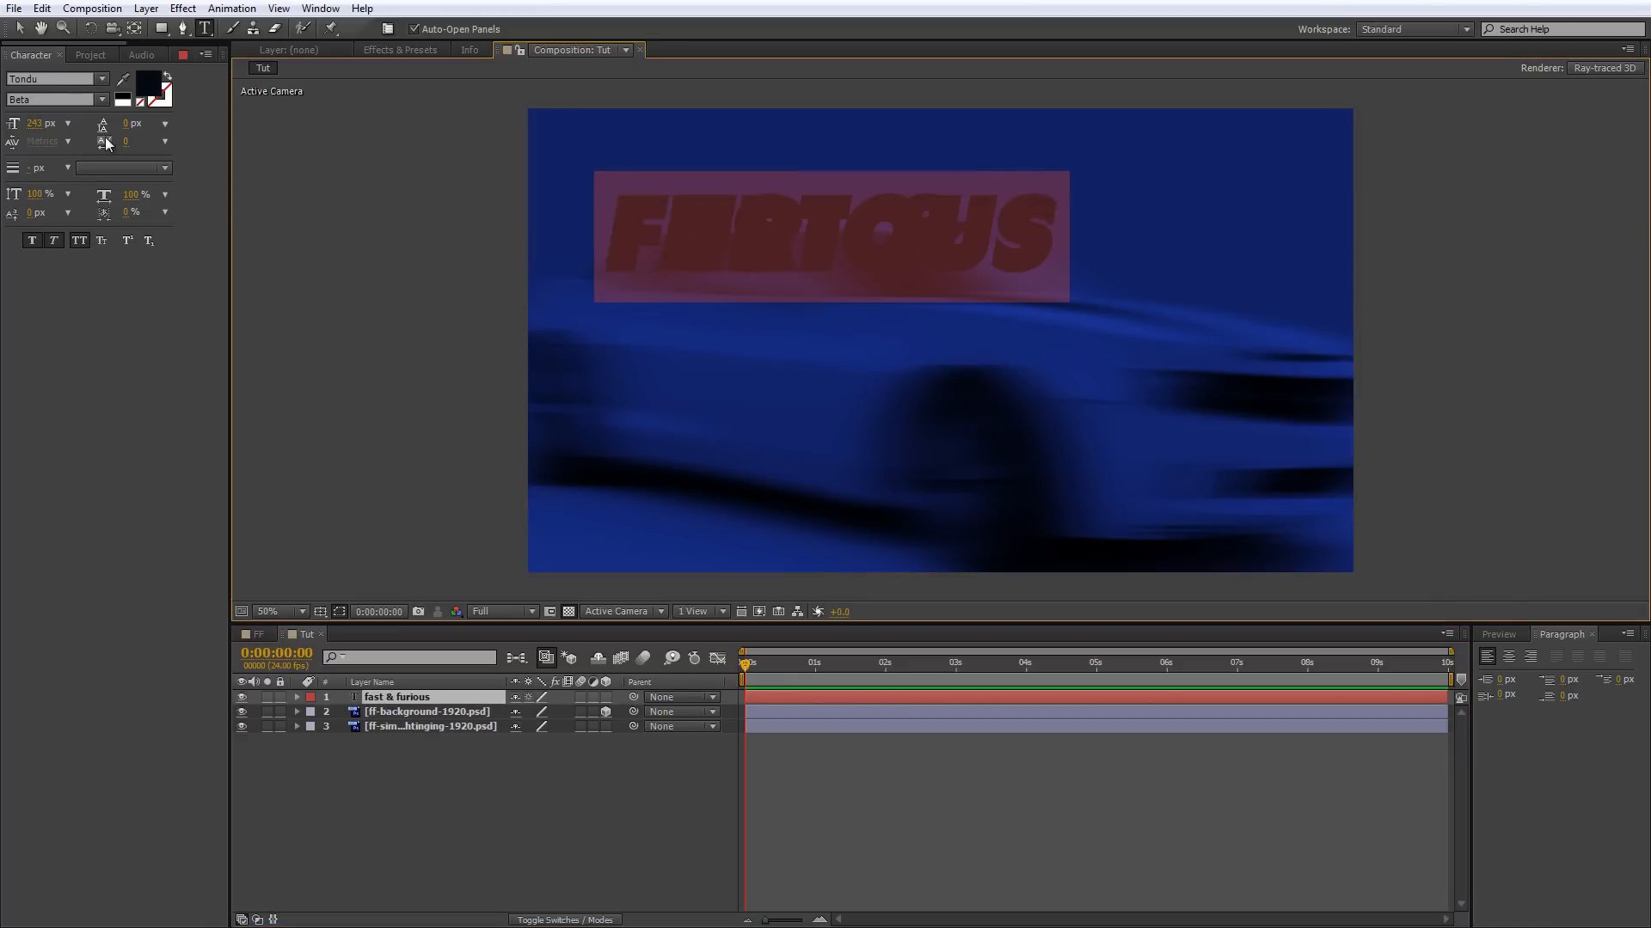
left_click(167, 124)
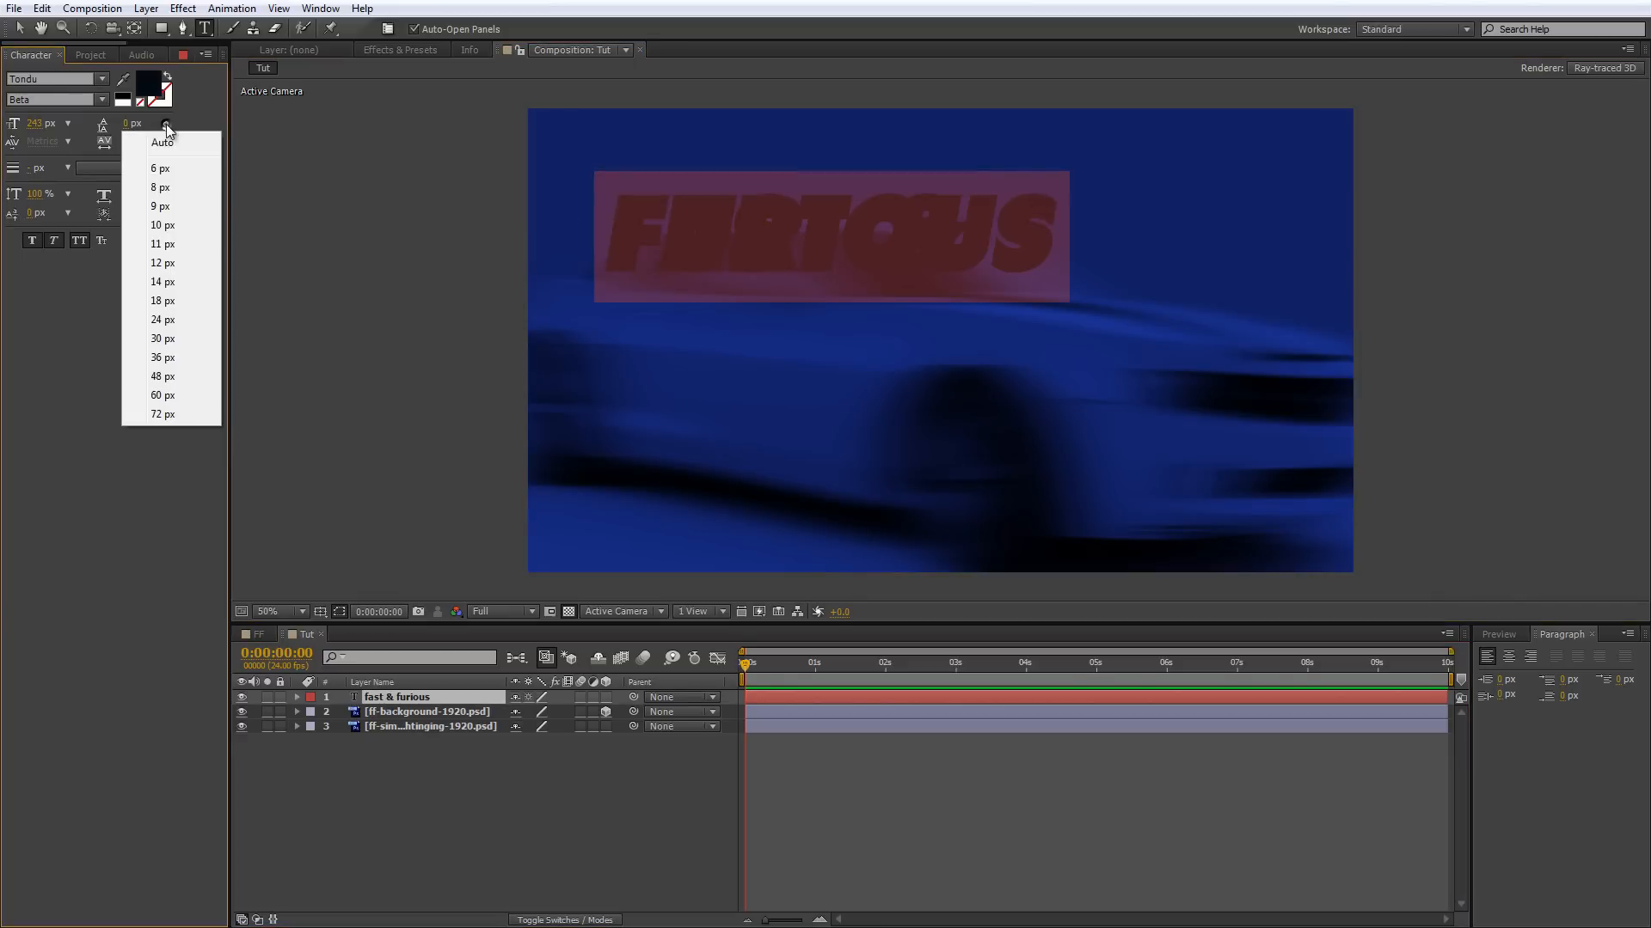
left_click(167, 145)
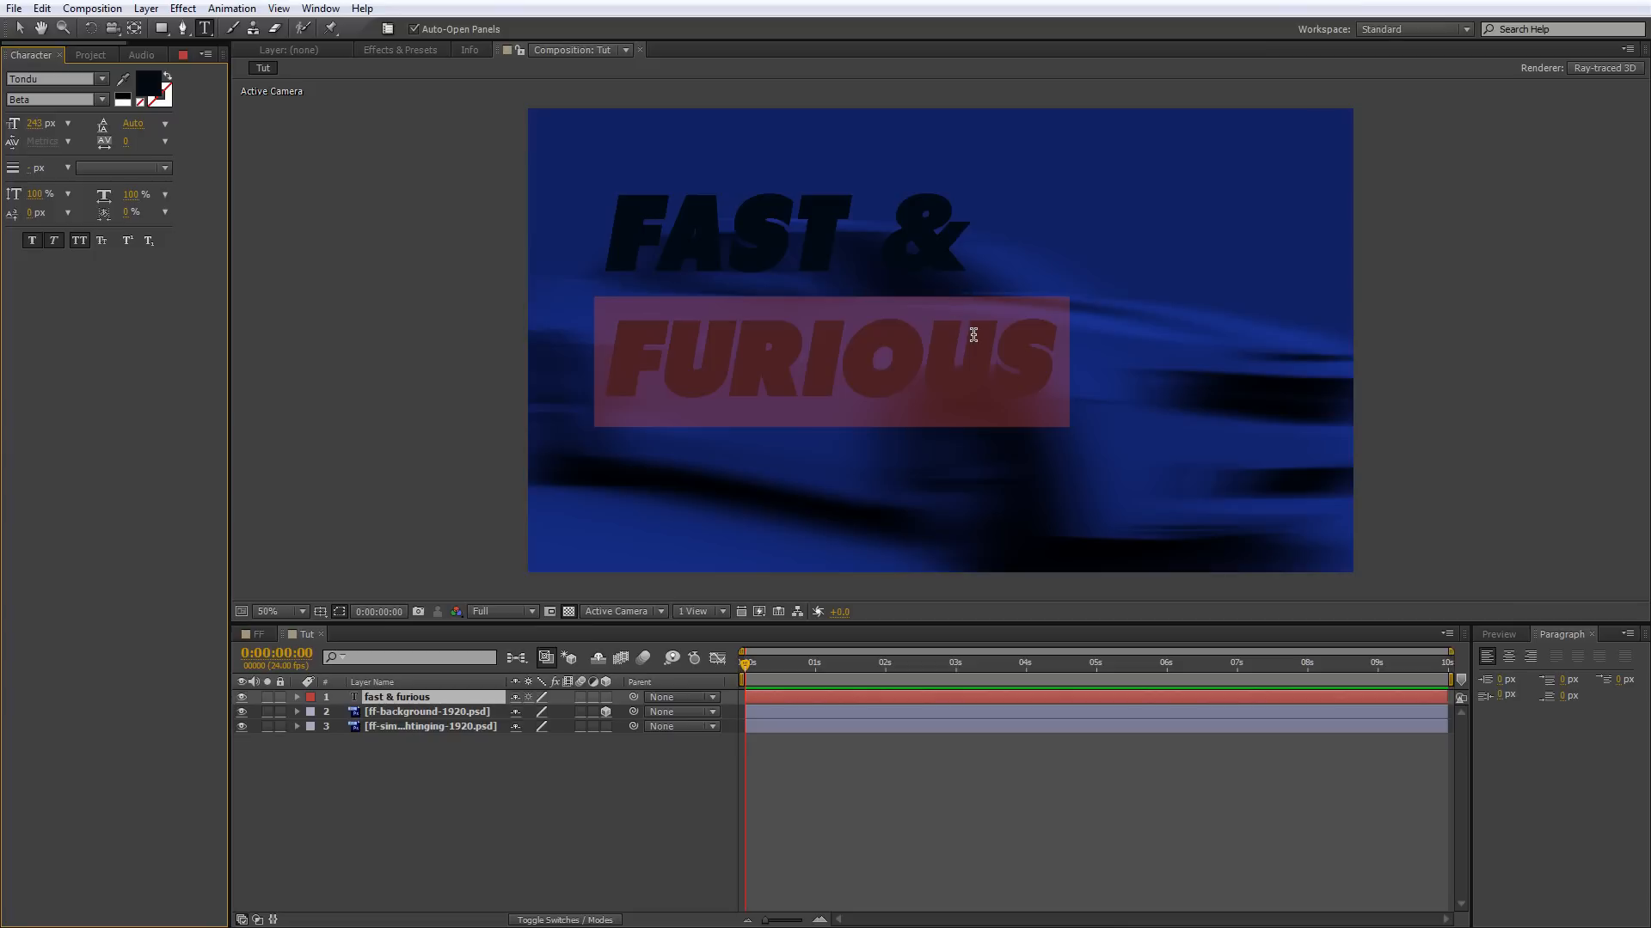
left_click(1051, 355)
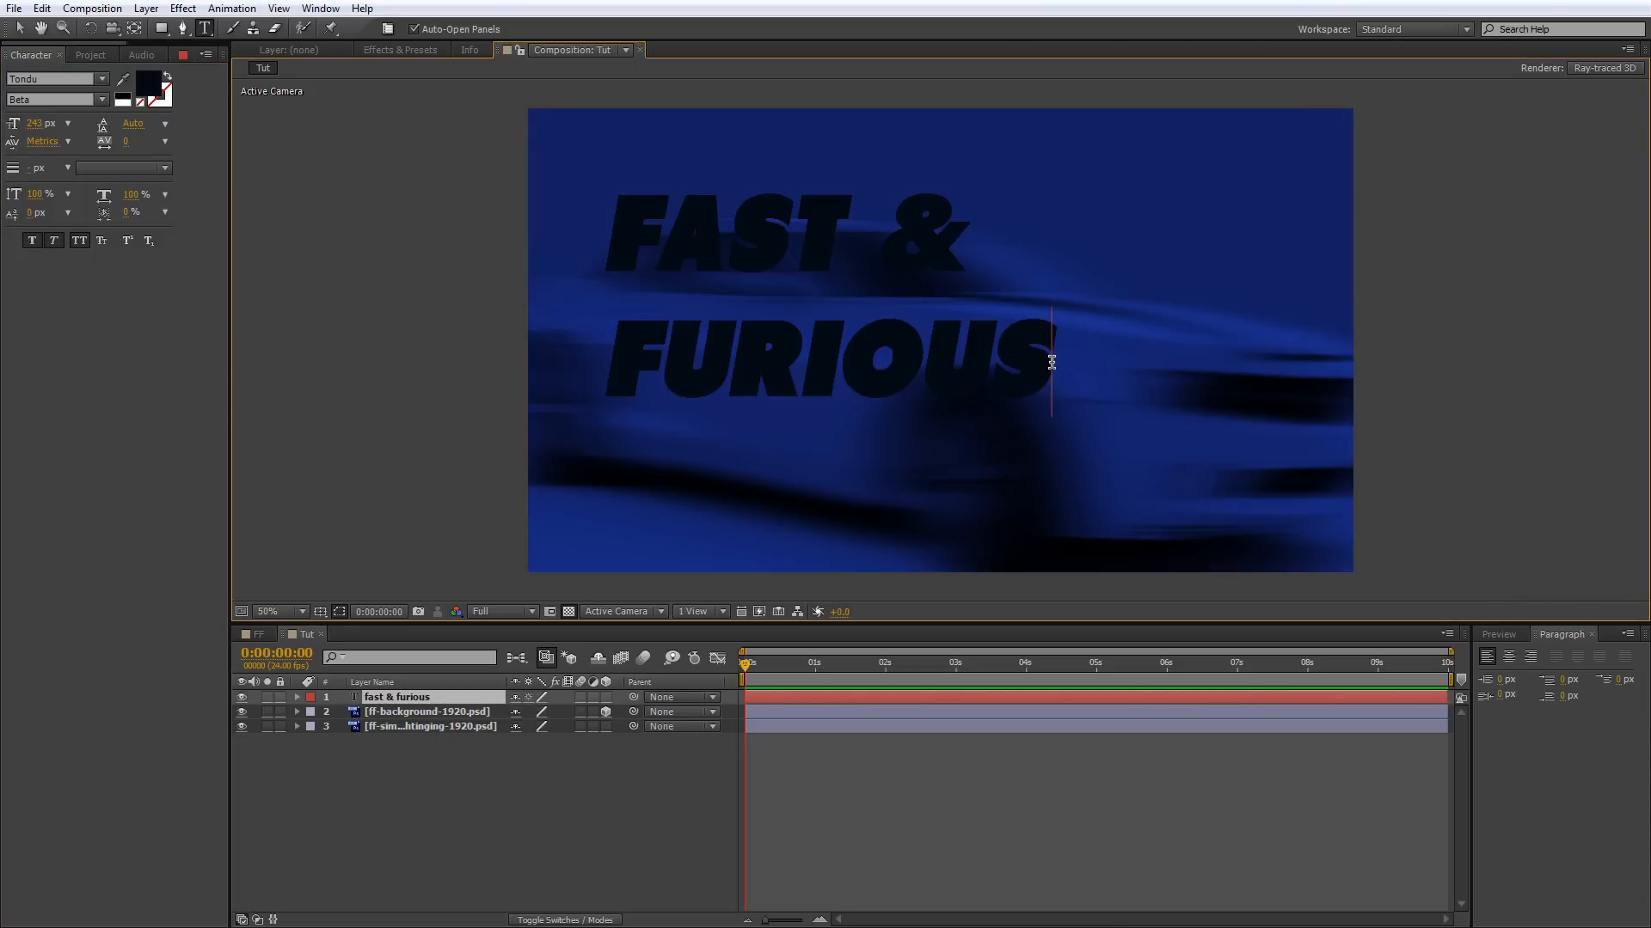
left_click_drag(1051, 362, 607, 247)
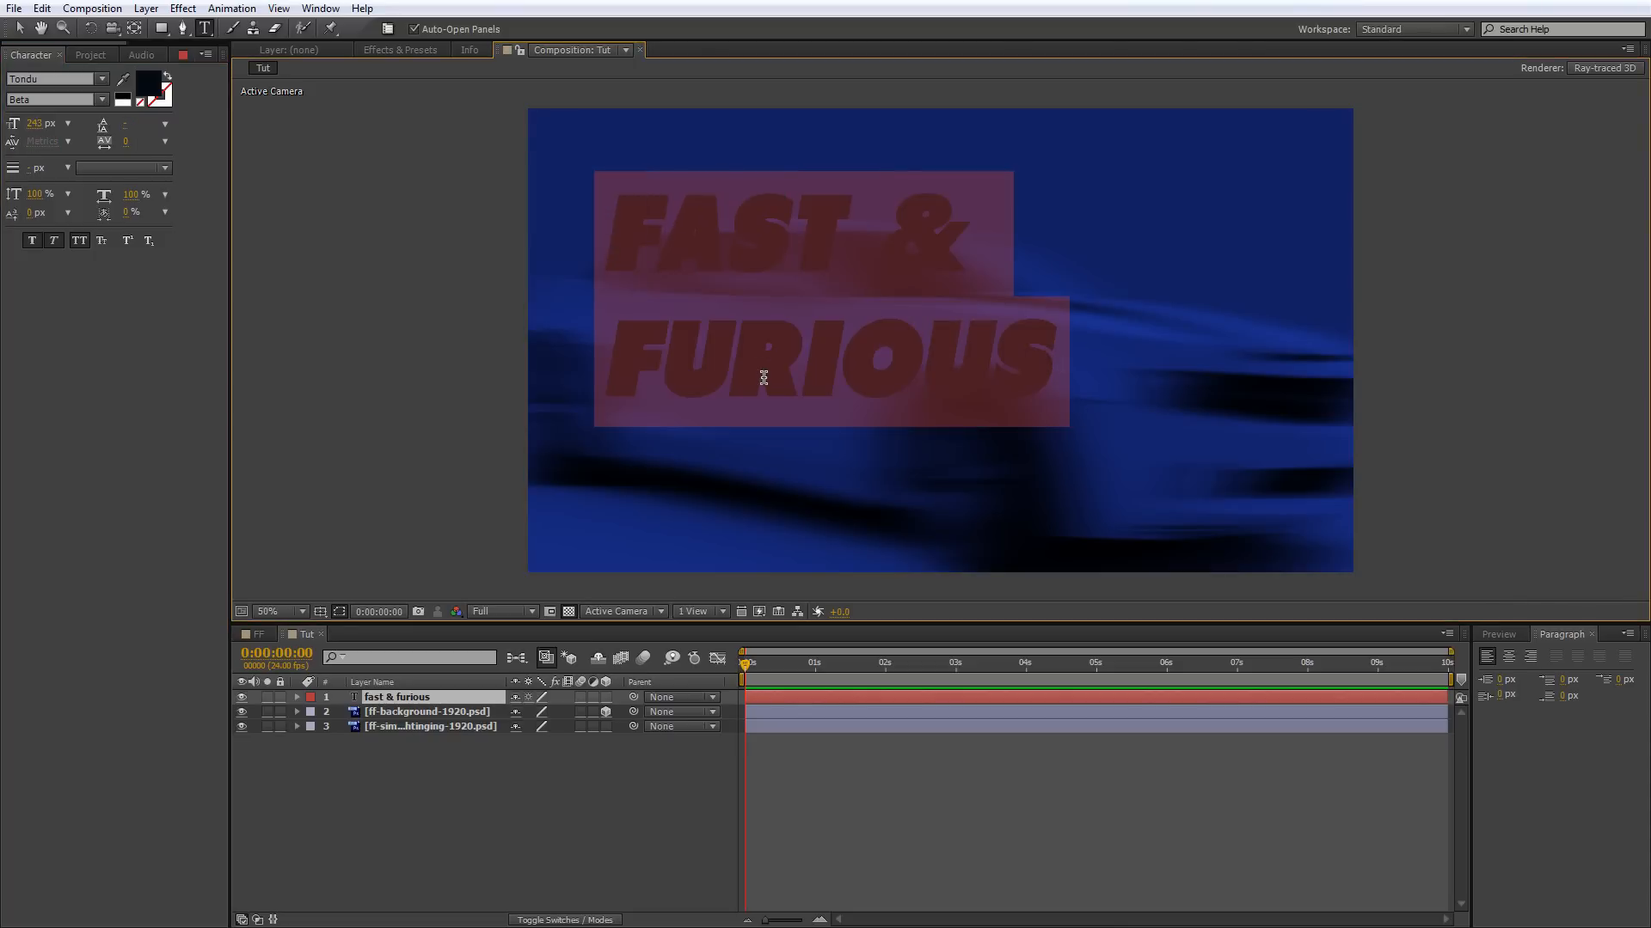
left_click(739, 357)
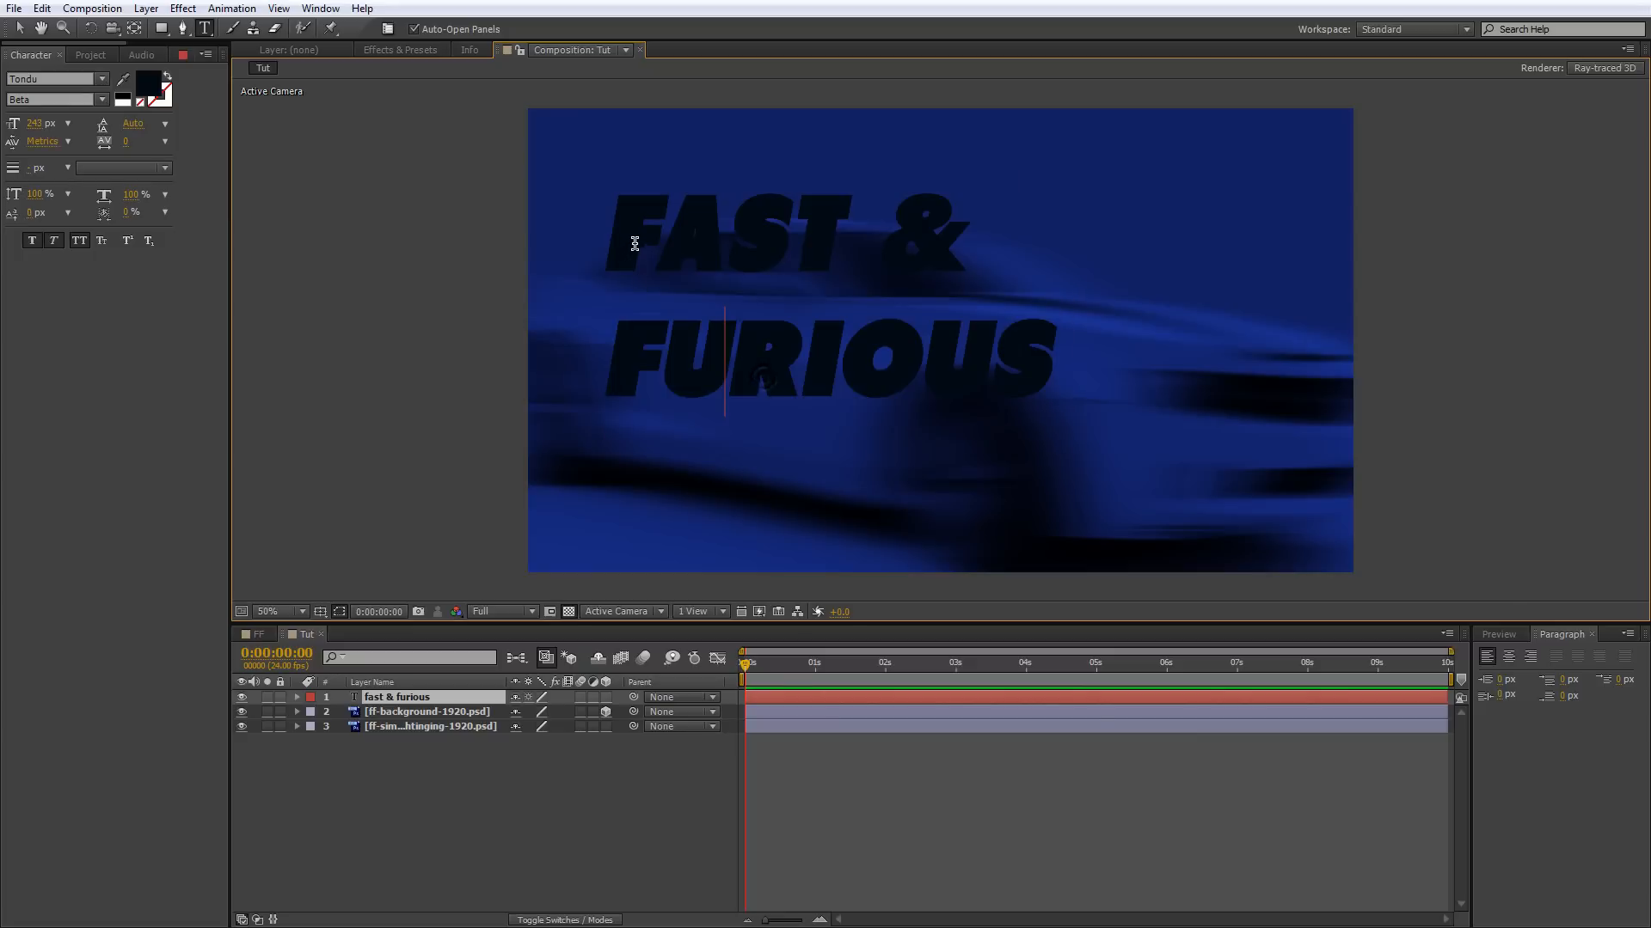
Set the font size of the initial F in both FAST and FURIOUS to 420 px.
left_click_drag(654, 241, 595, 240)
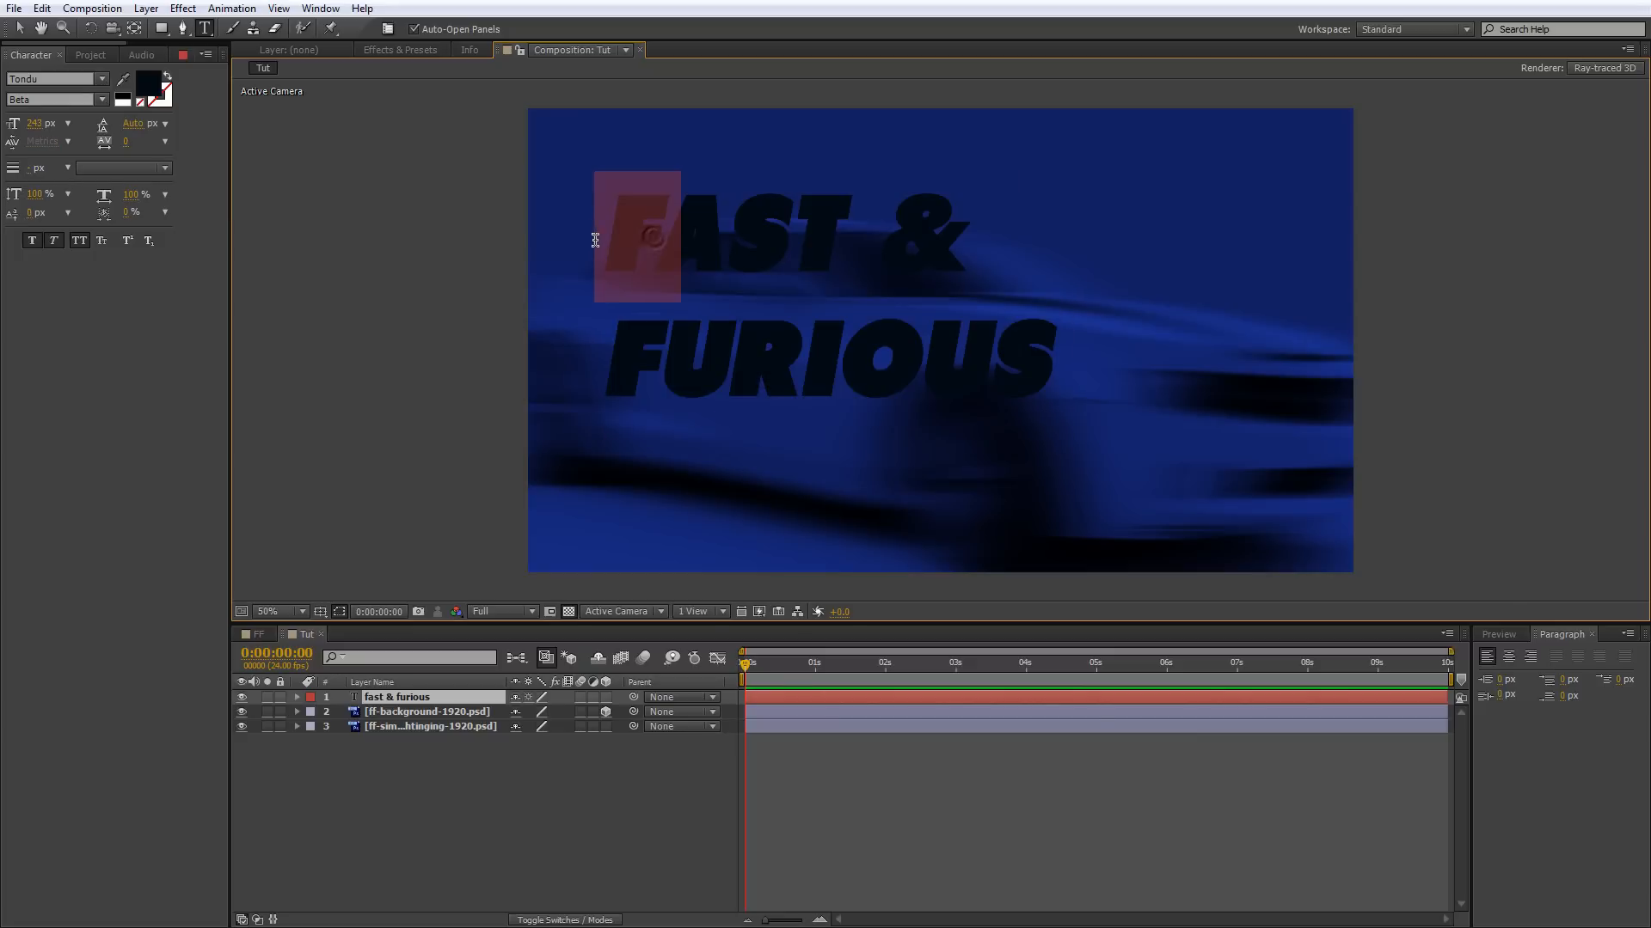
left_click(37, 124)
type("420")
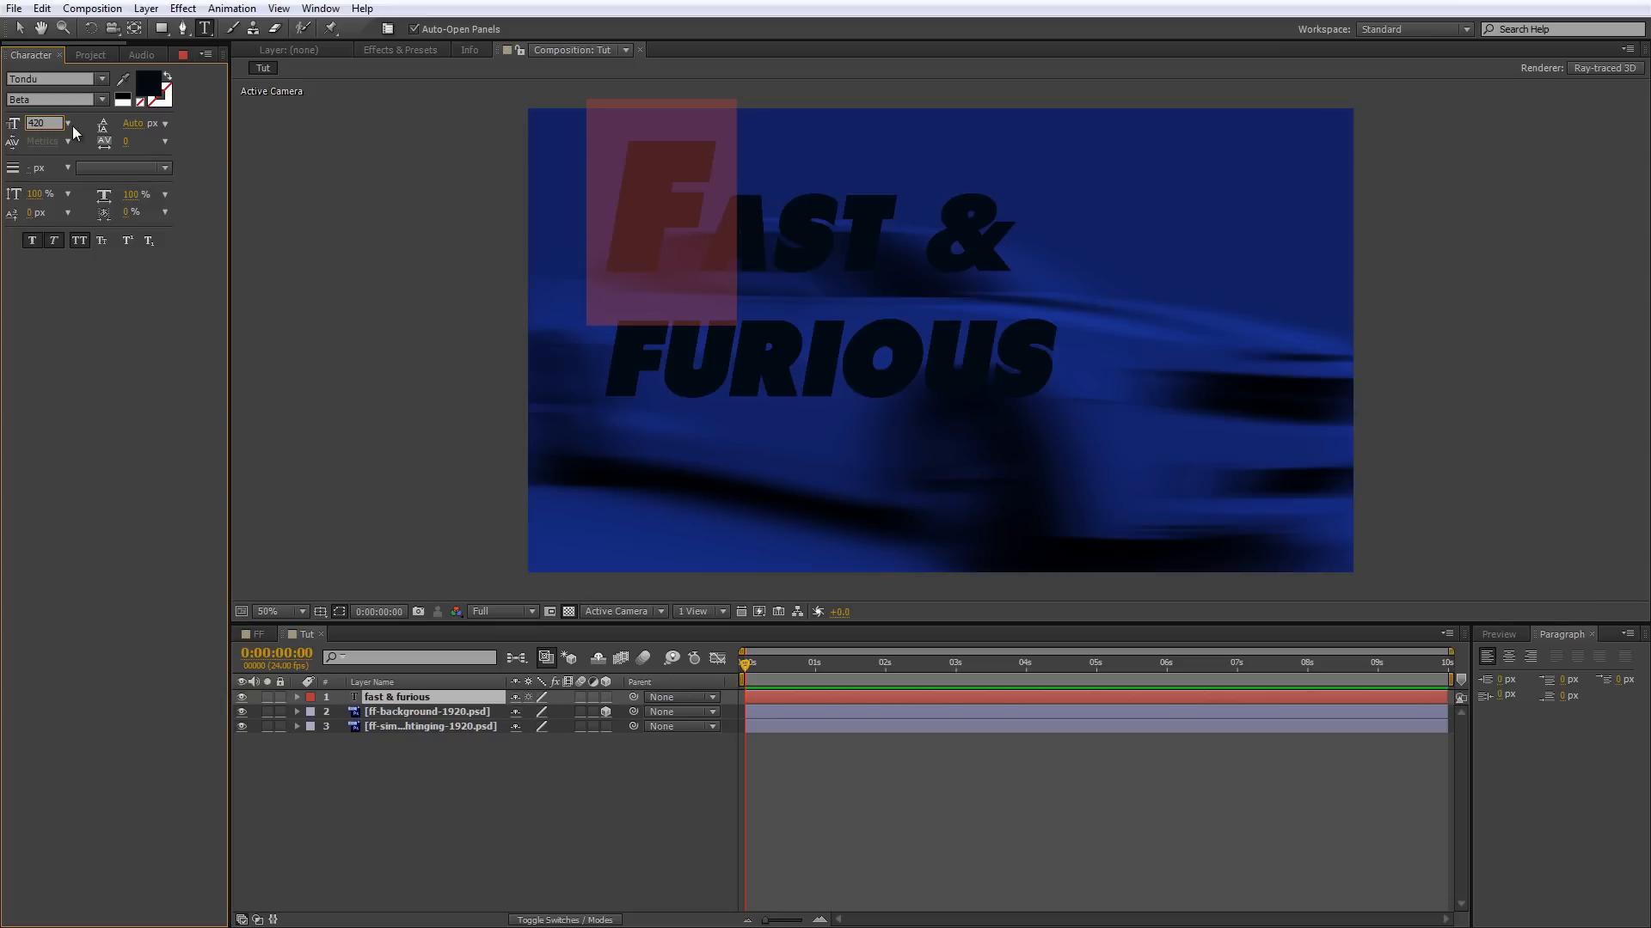
left_click_drag(658, 340, 627, 339)
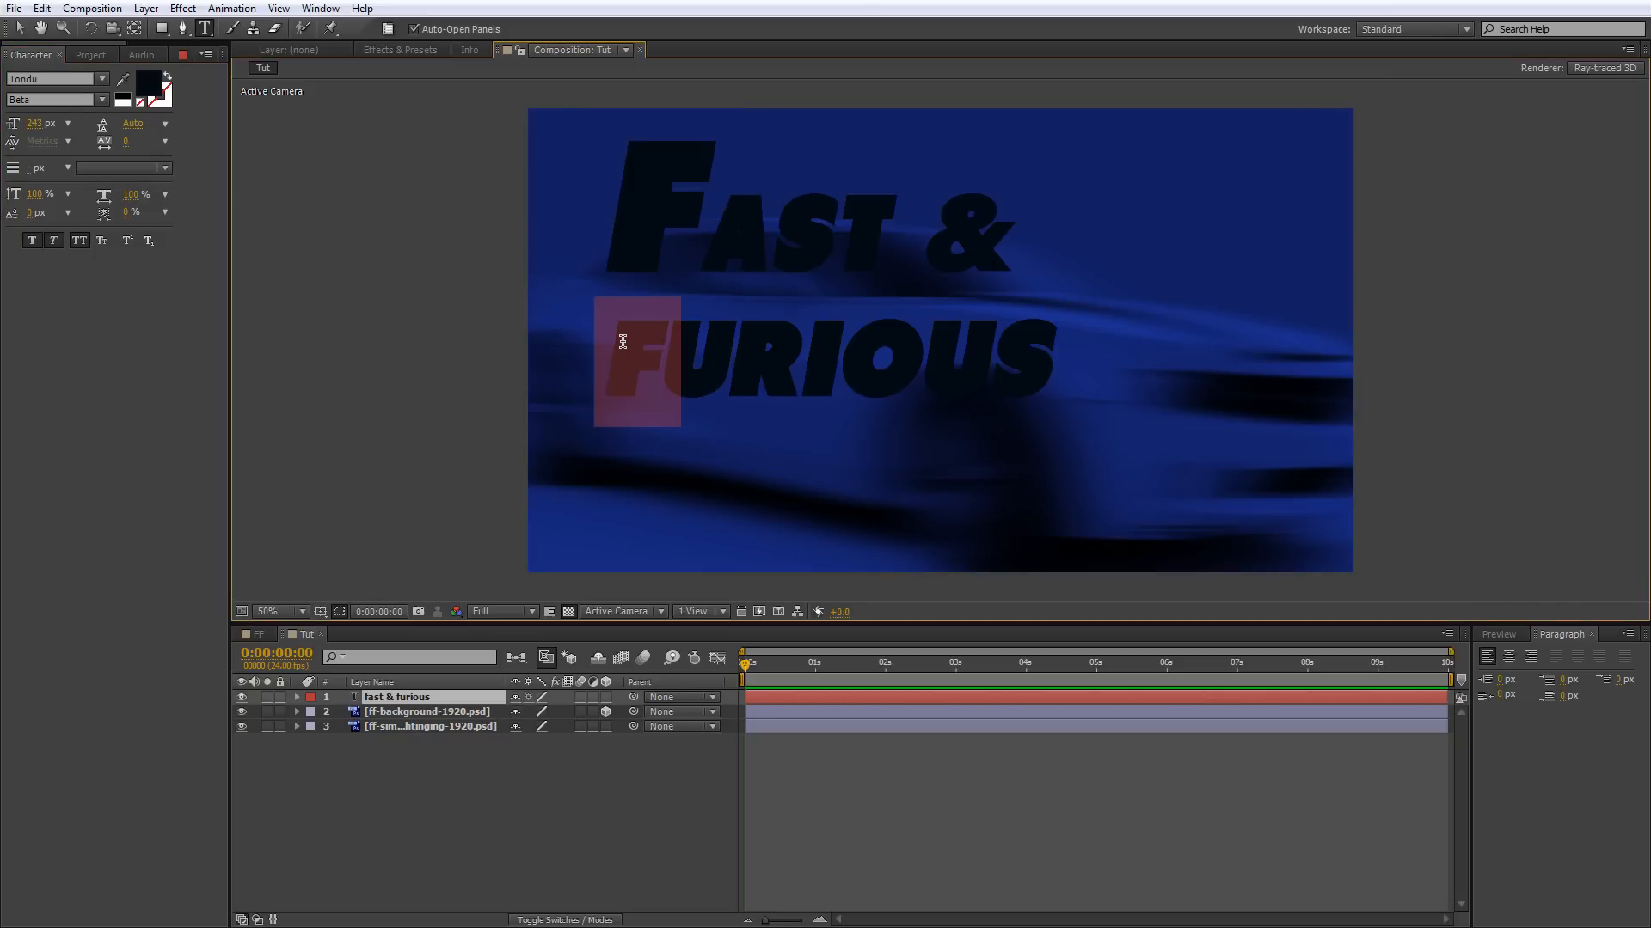
type("420")
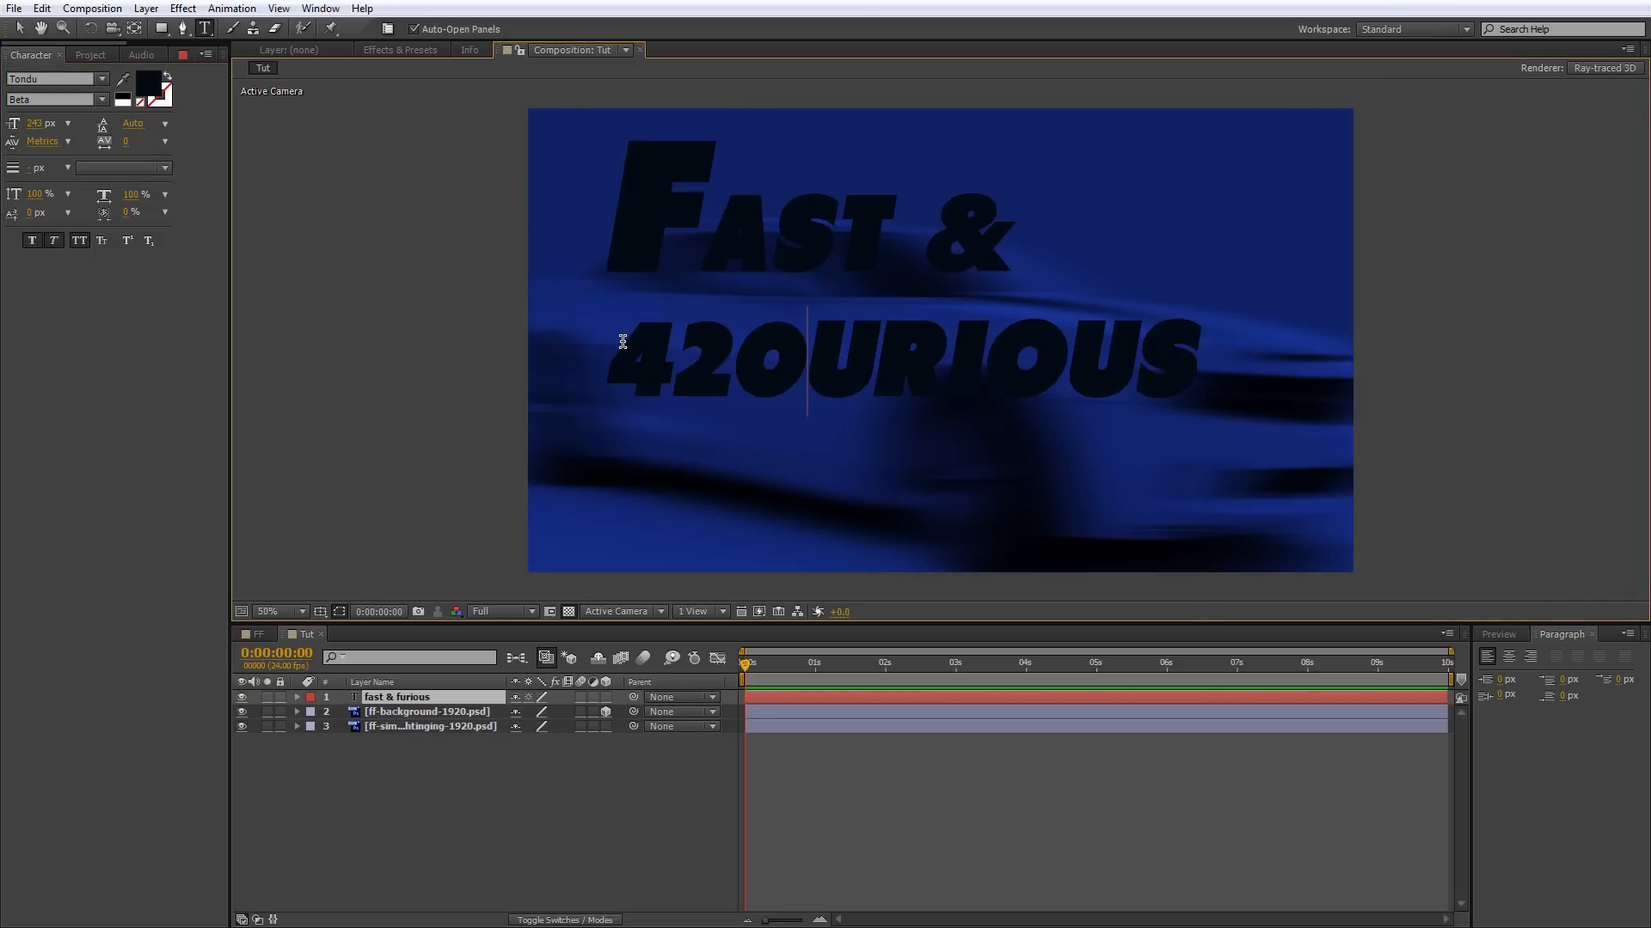
key("ctrl+z")
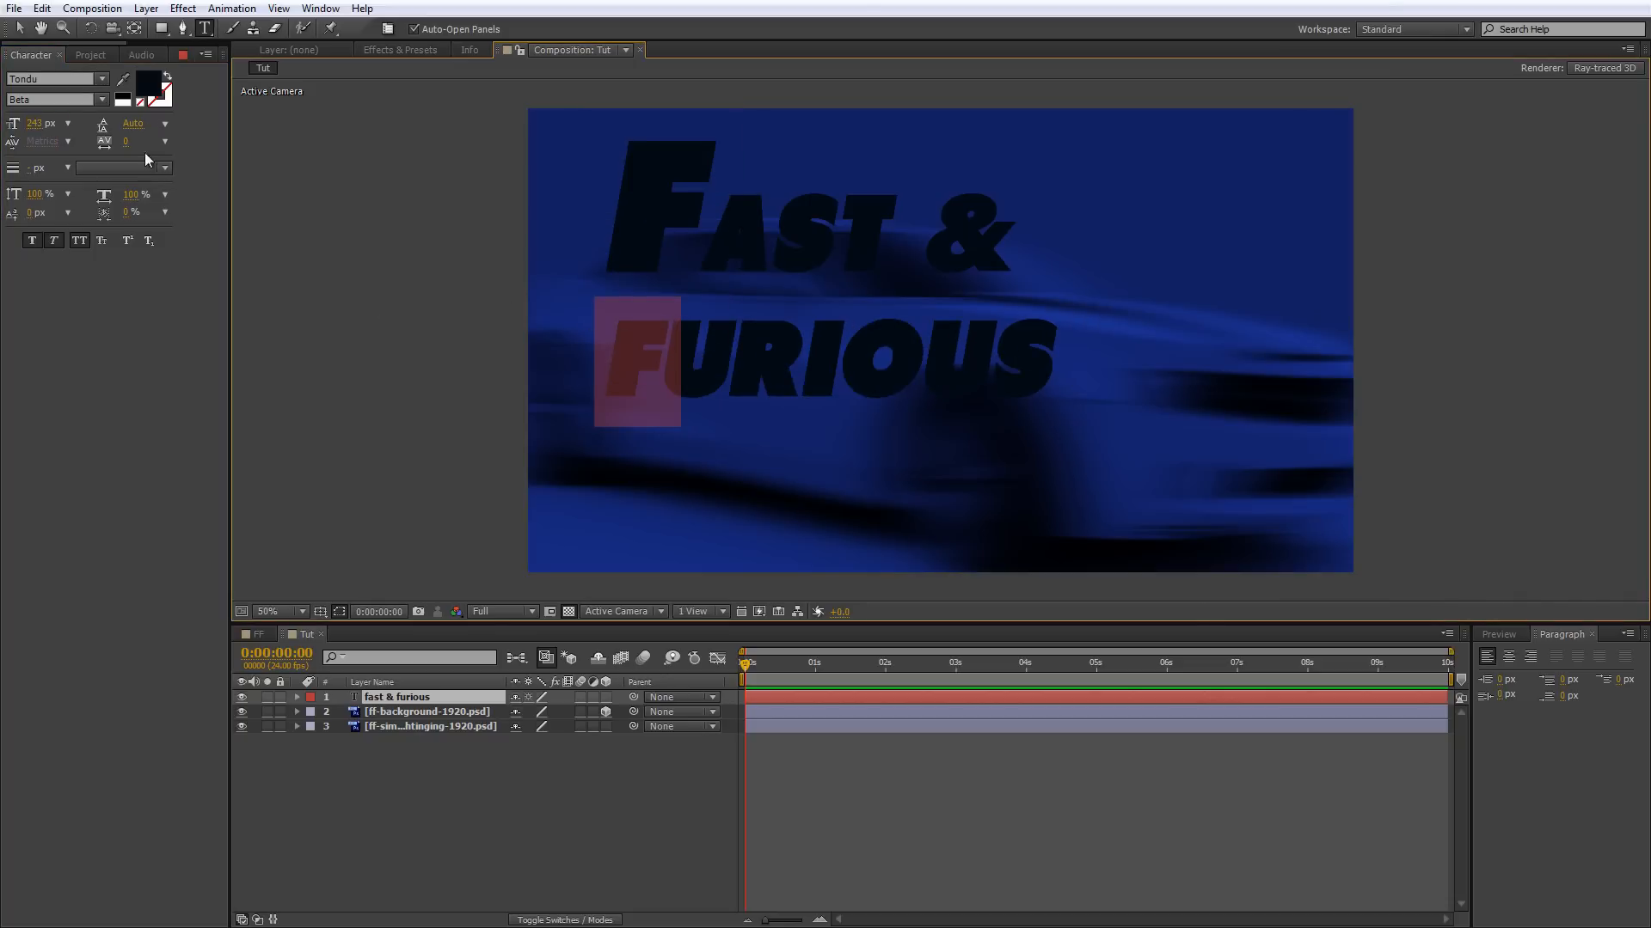
left_click(40, 123)
type("420")
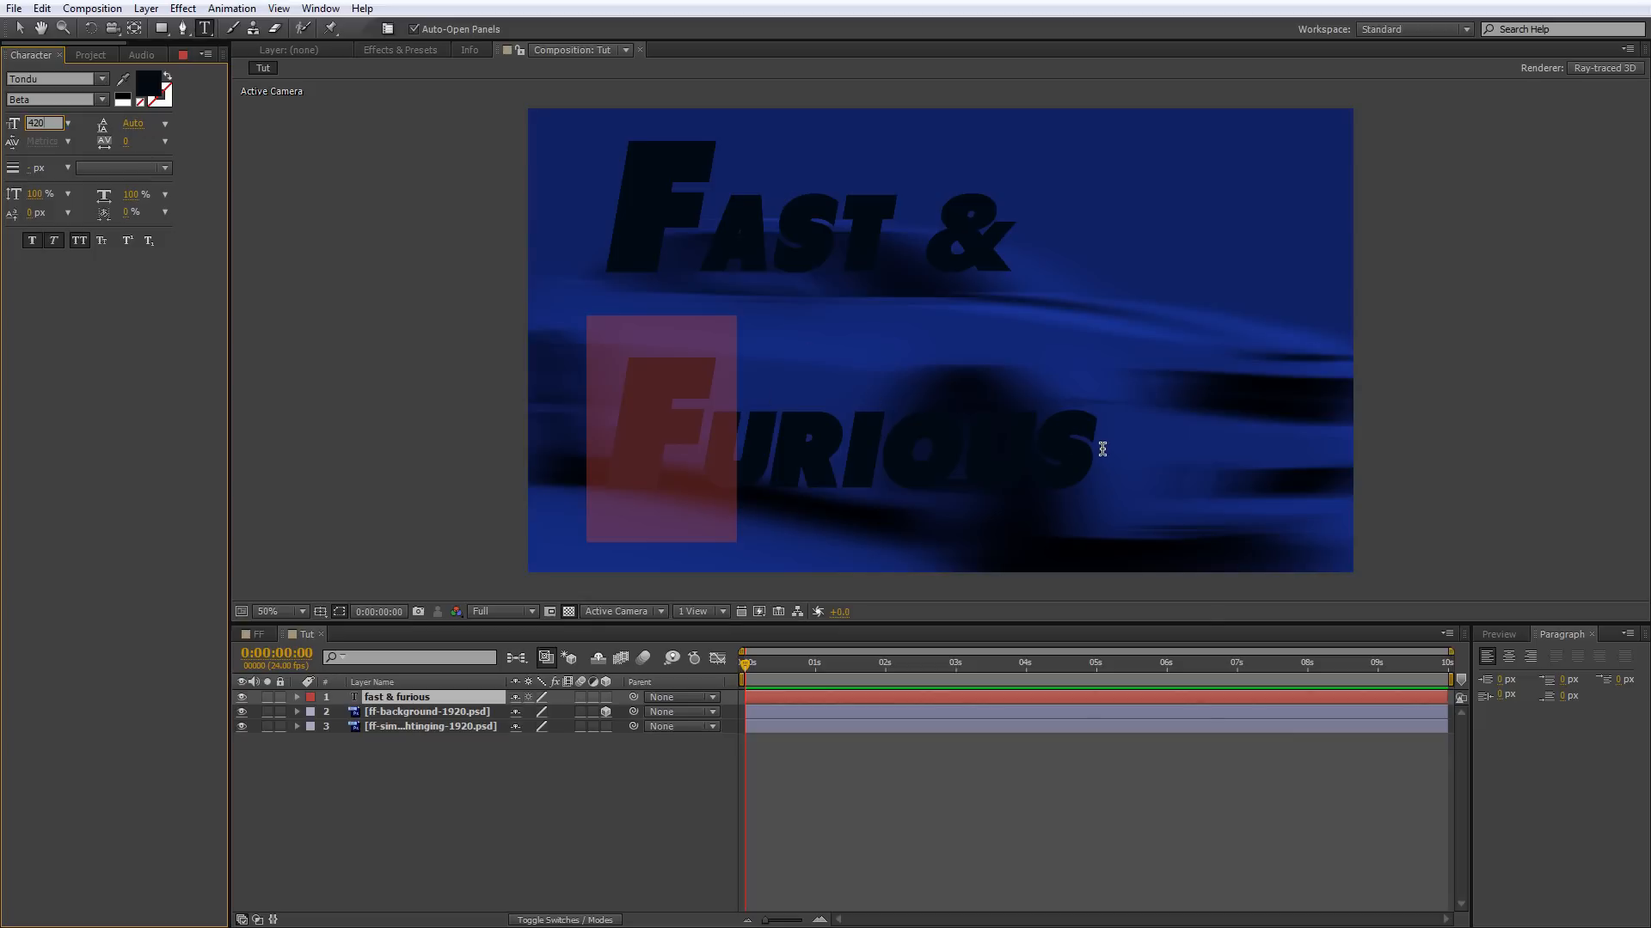
Set the tracking of the FAST & line to 87.
left_click_drag(1096, 439, 643, 248)
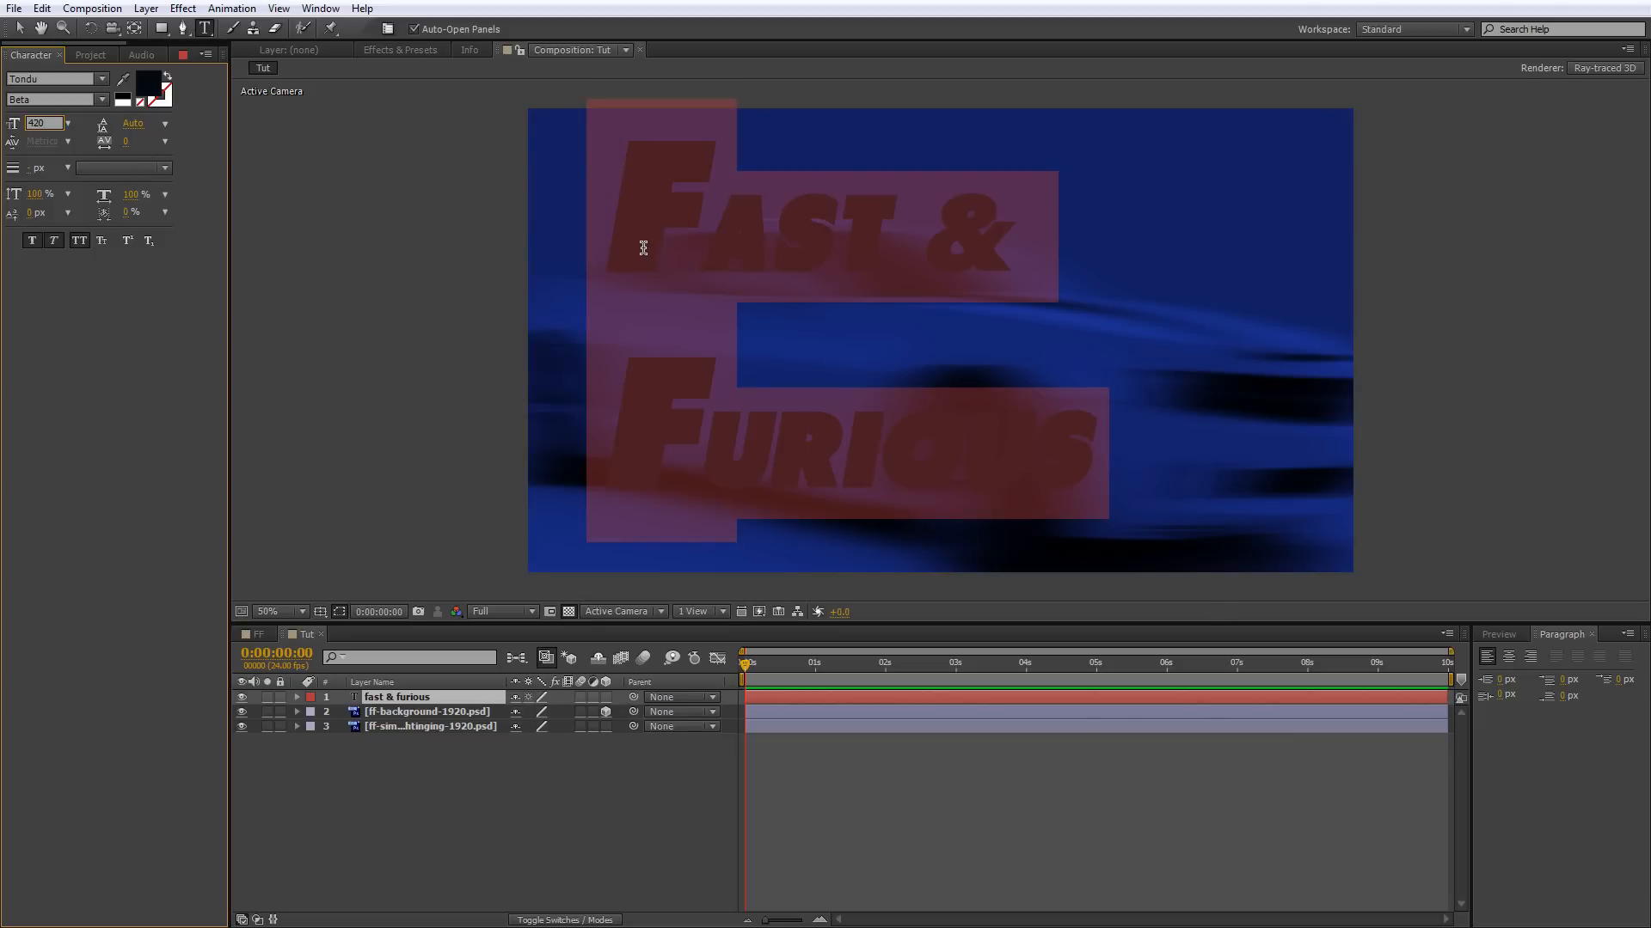
left_click(848, 284)
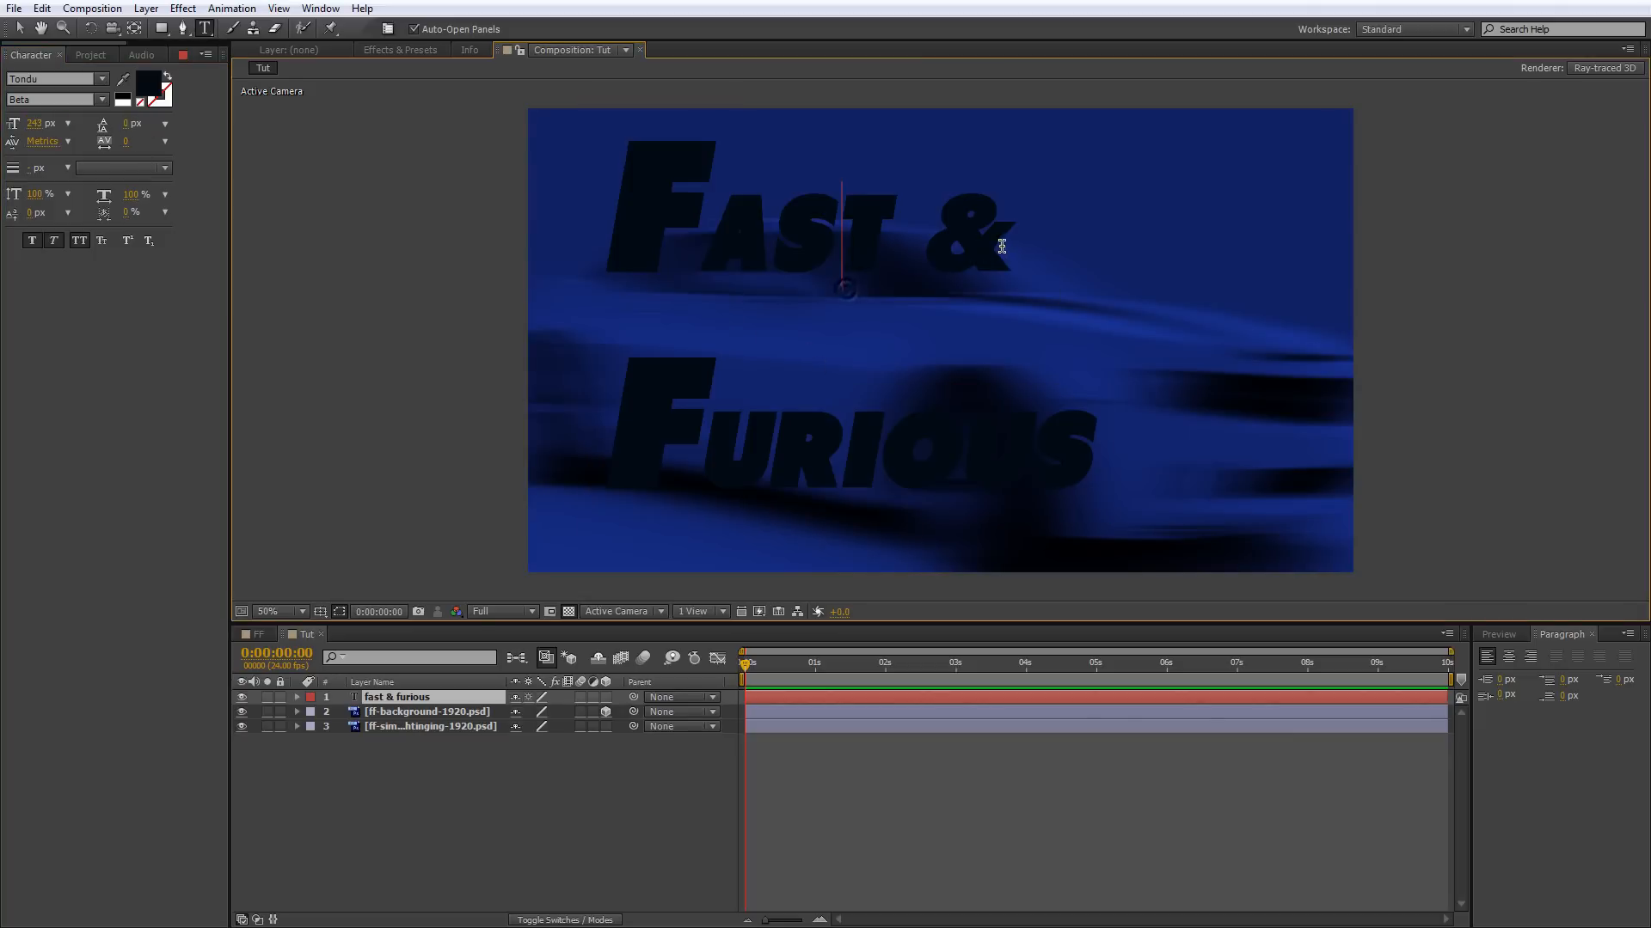
left_click_drag(1023, 249, 590, 229)
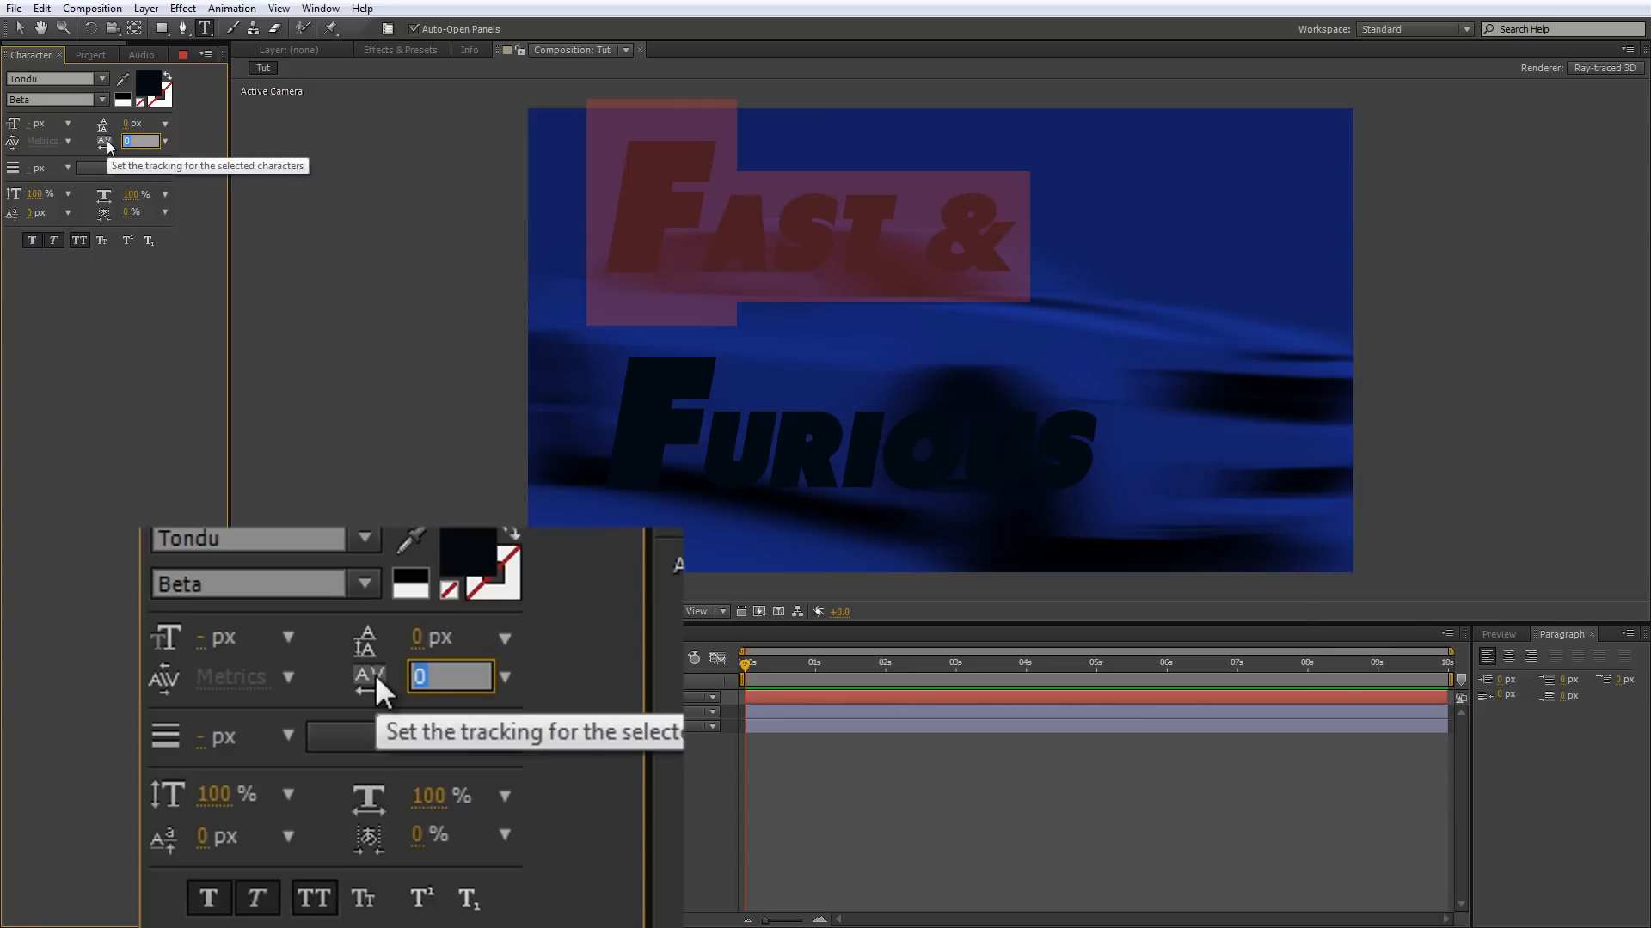
type("87")
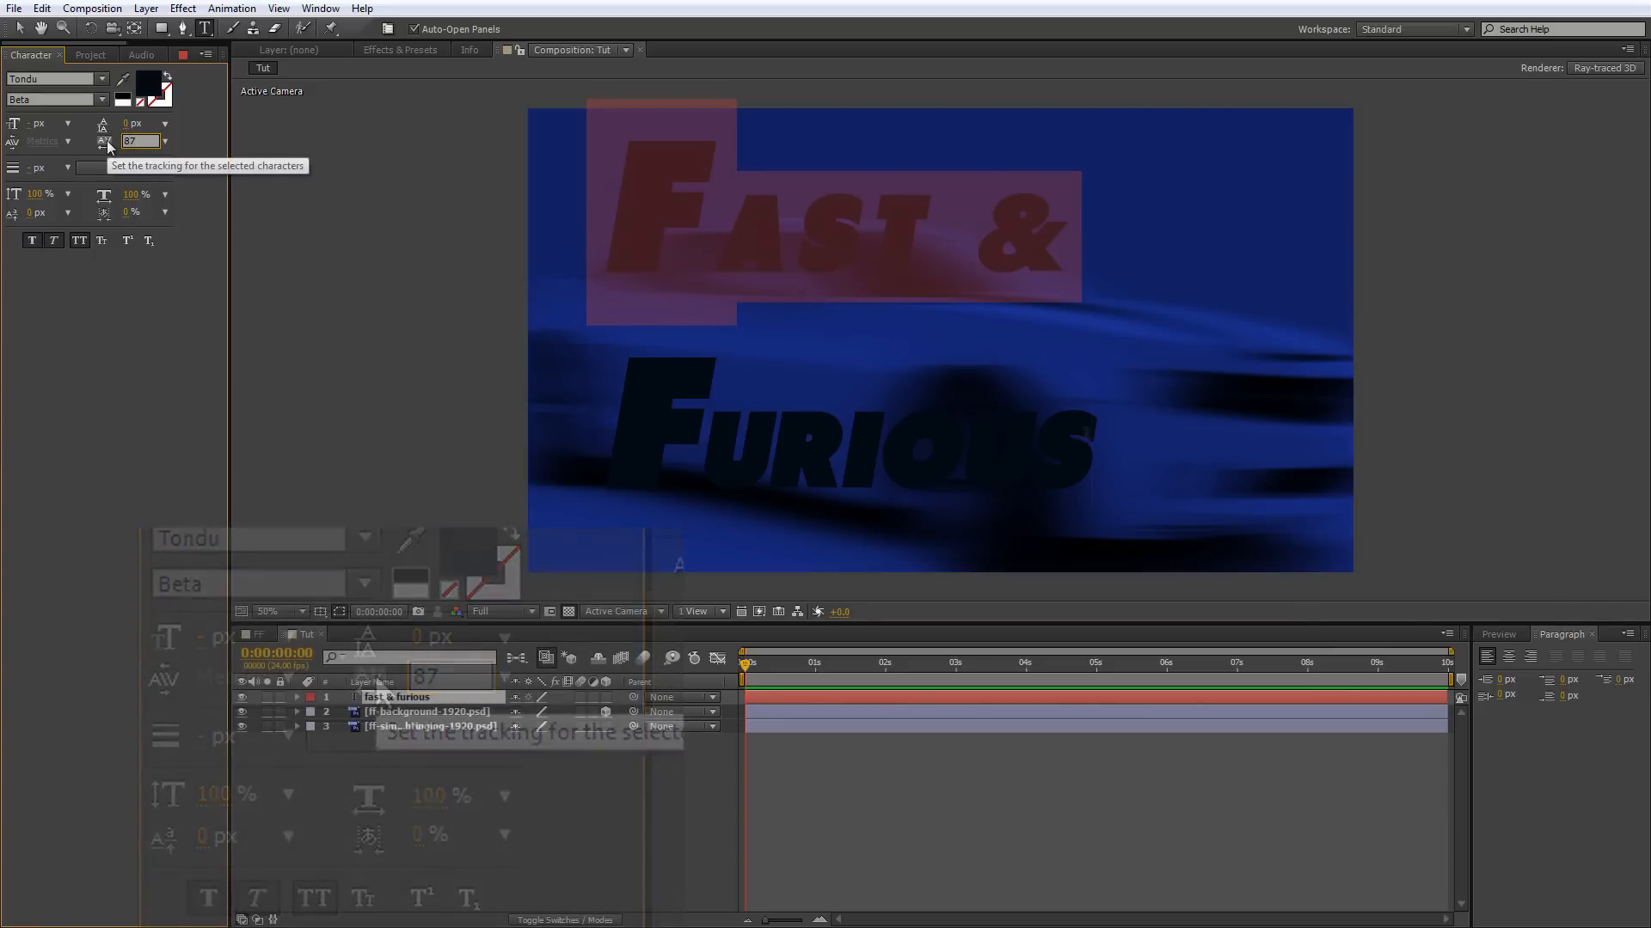
Set the tracking of the whole FURIOUS line to 75.
left_click_drag(1099, 434, 560, 430)
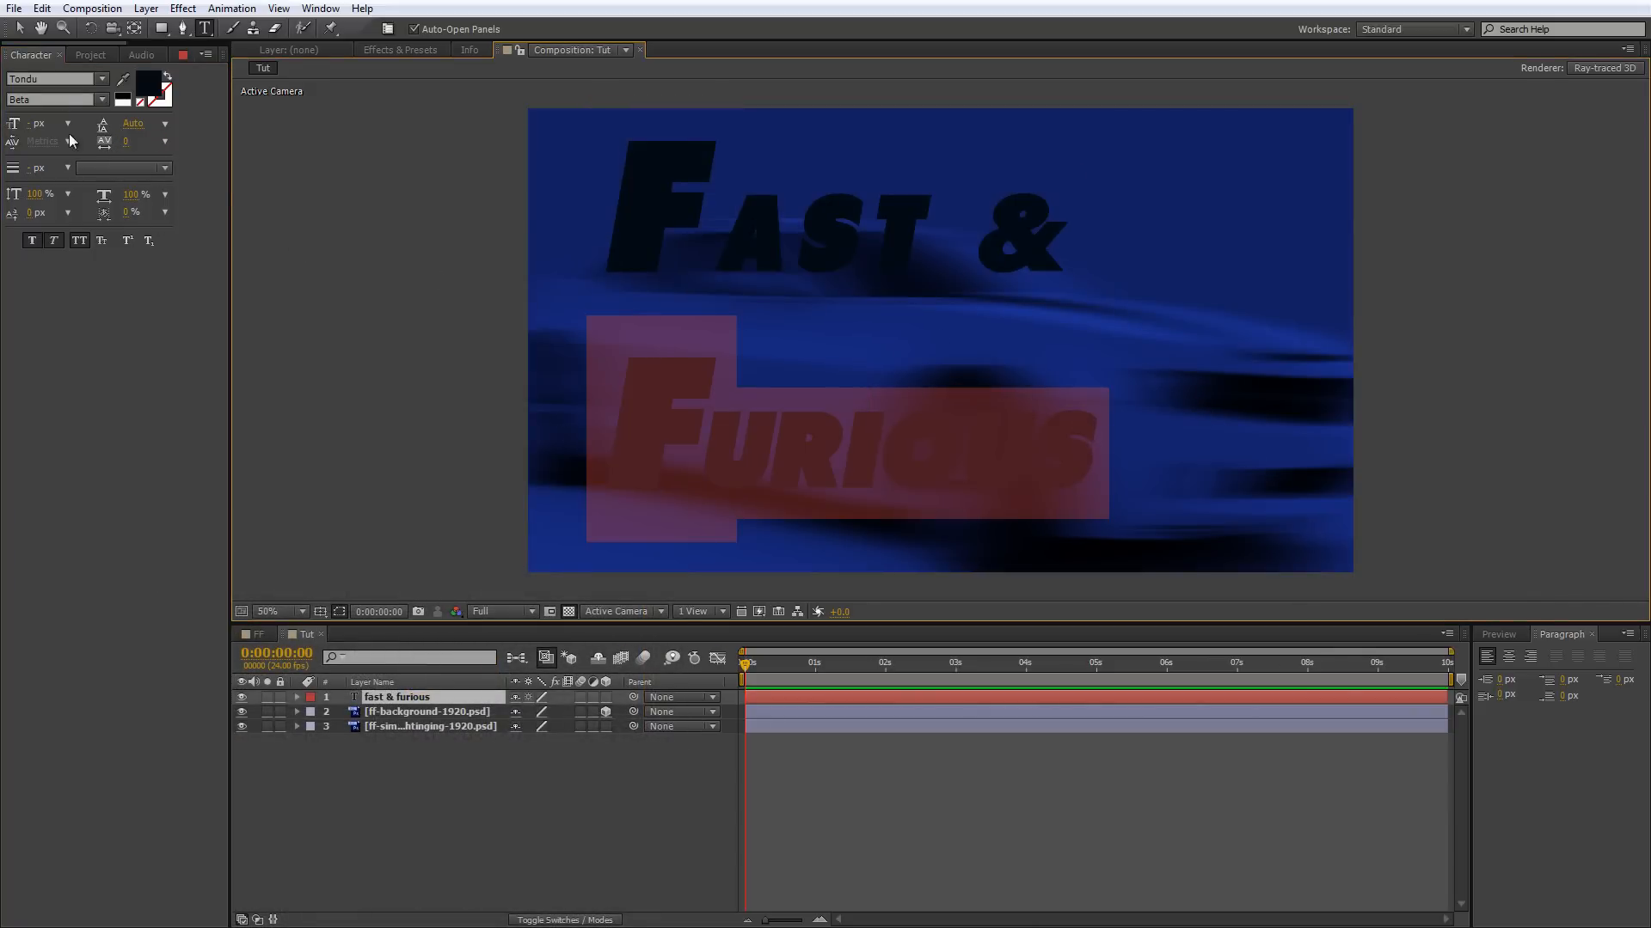
left_click(126, 143)
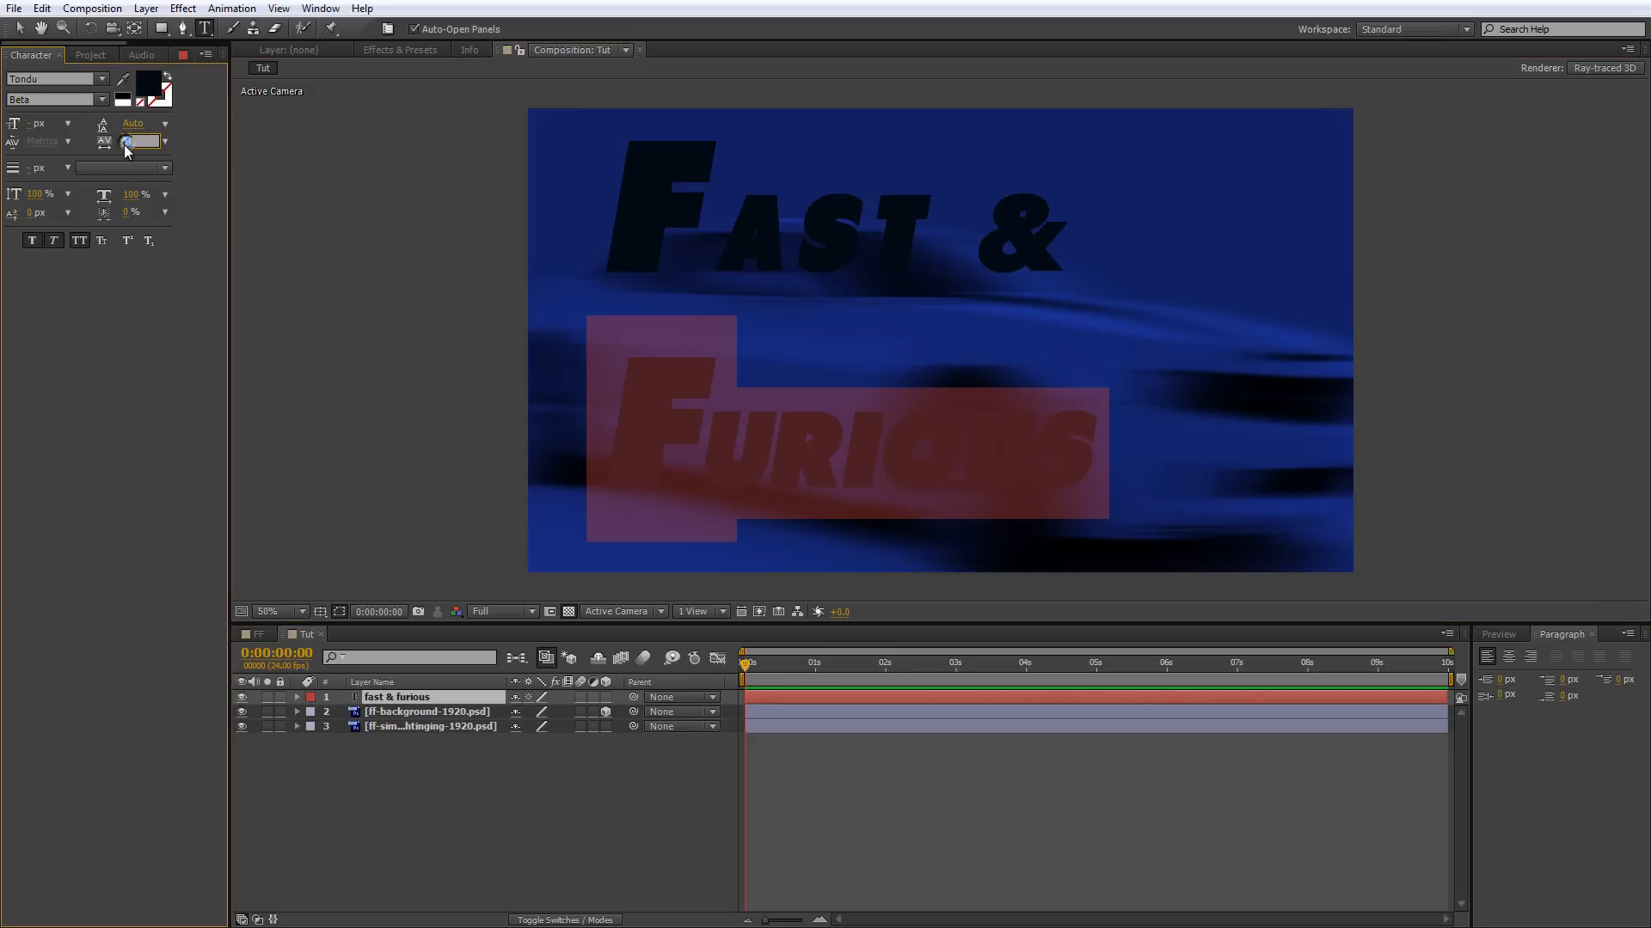
type("75")
key("Return")
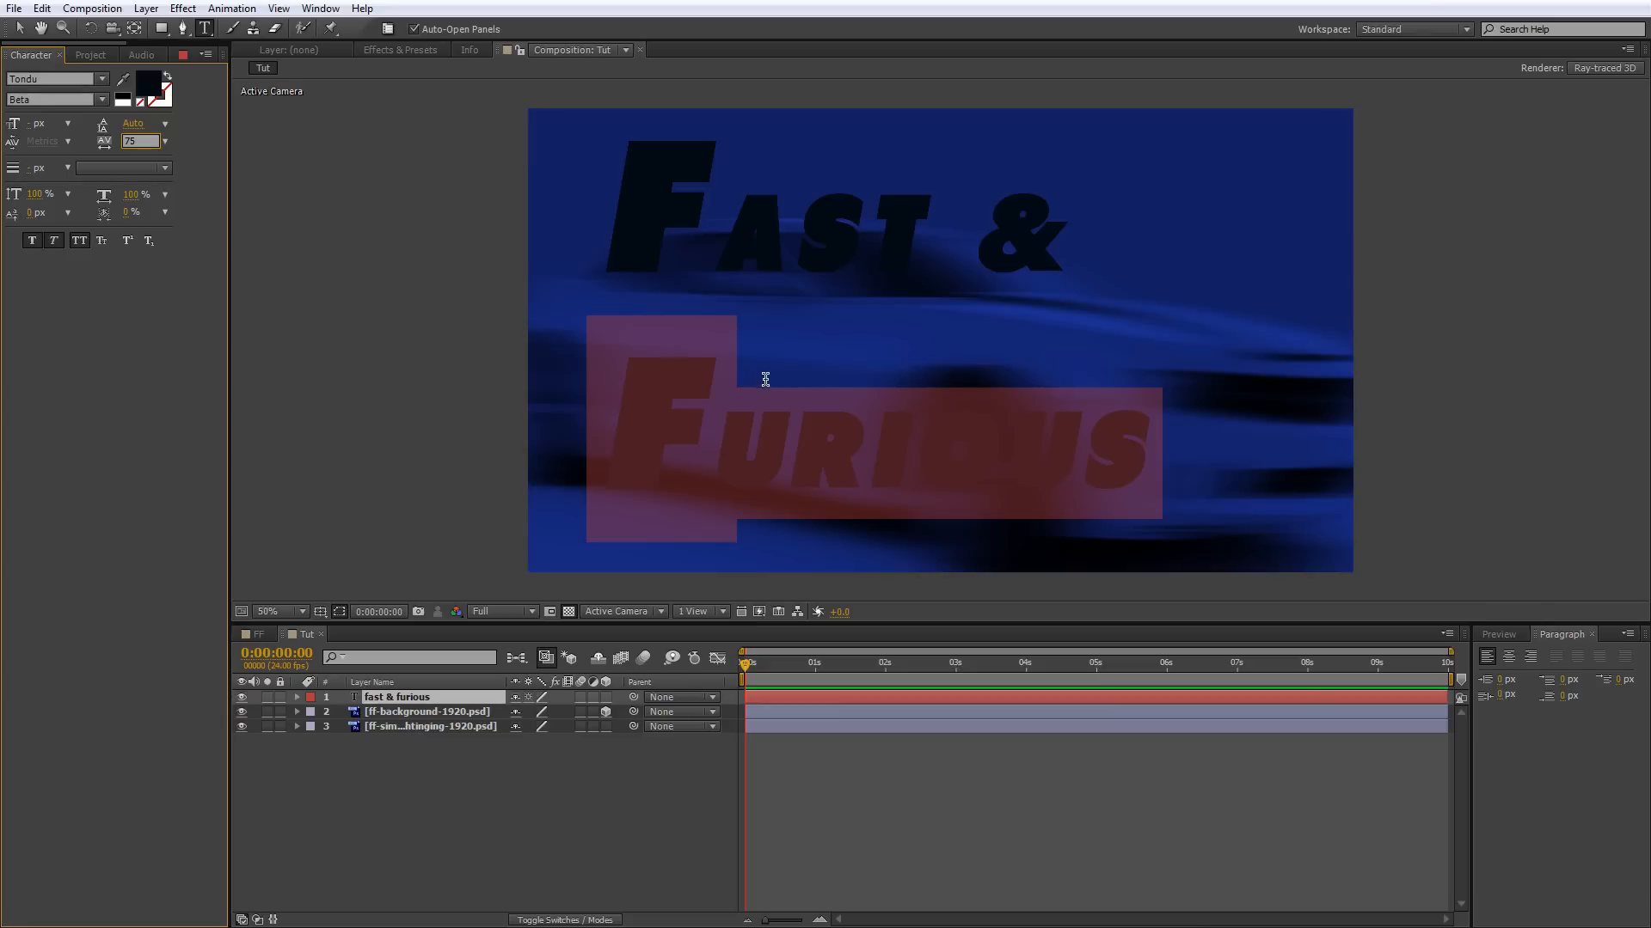
left_click(738, 392)
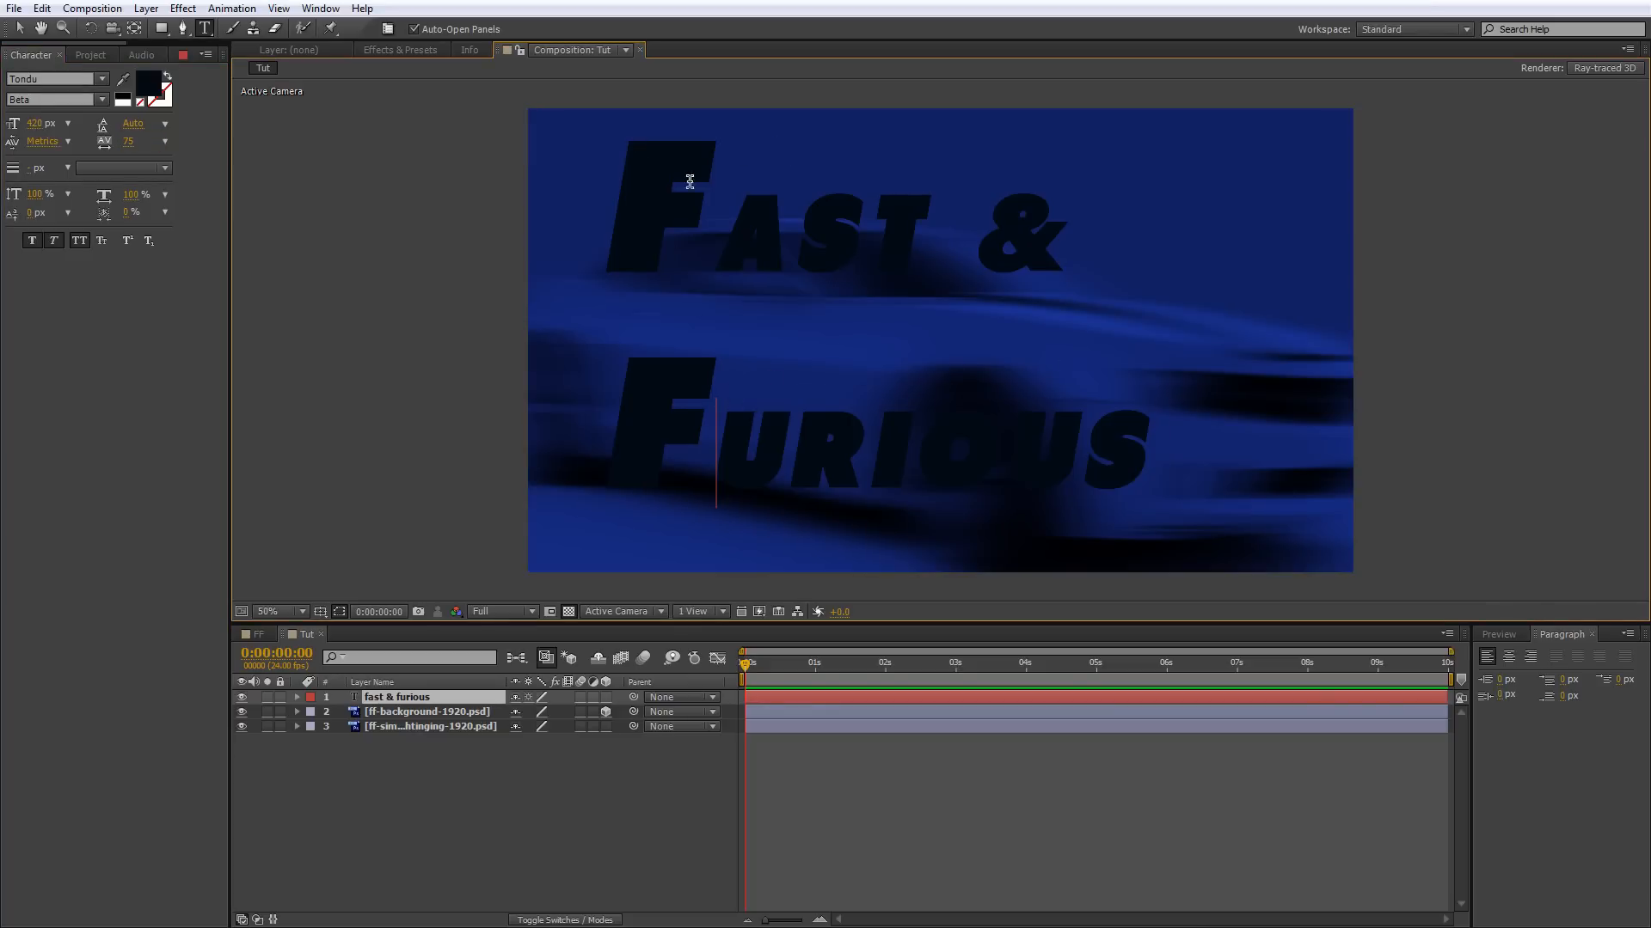
Compare the text with the finished render by toggling the fast & furious and ff-background-1920.psd layers, and view the list of available panels.
left_click(242, 711)
left_click(241, 726)
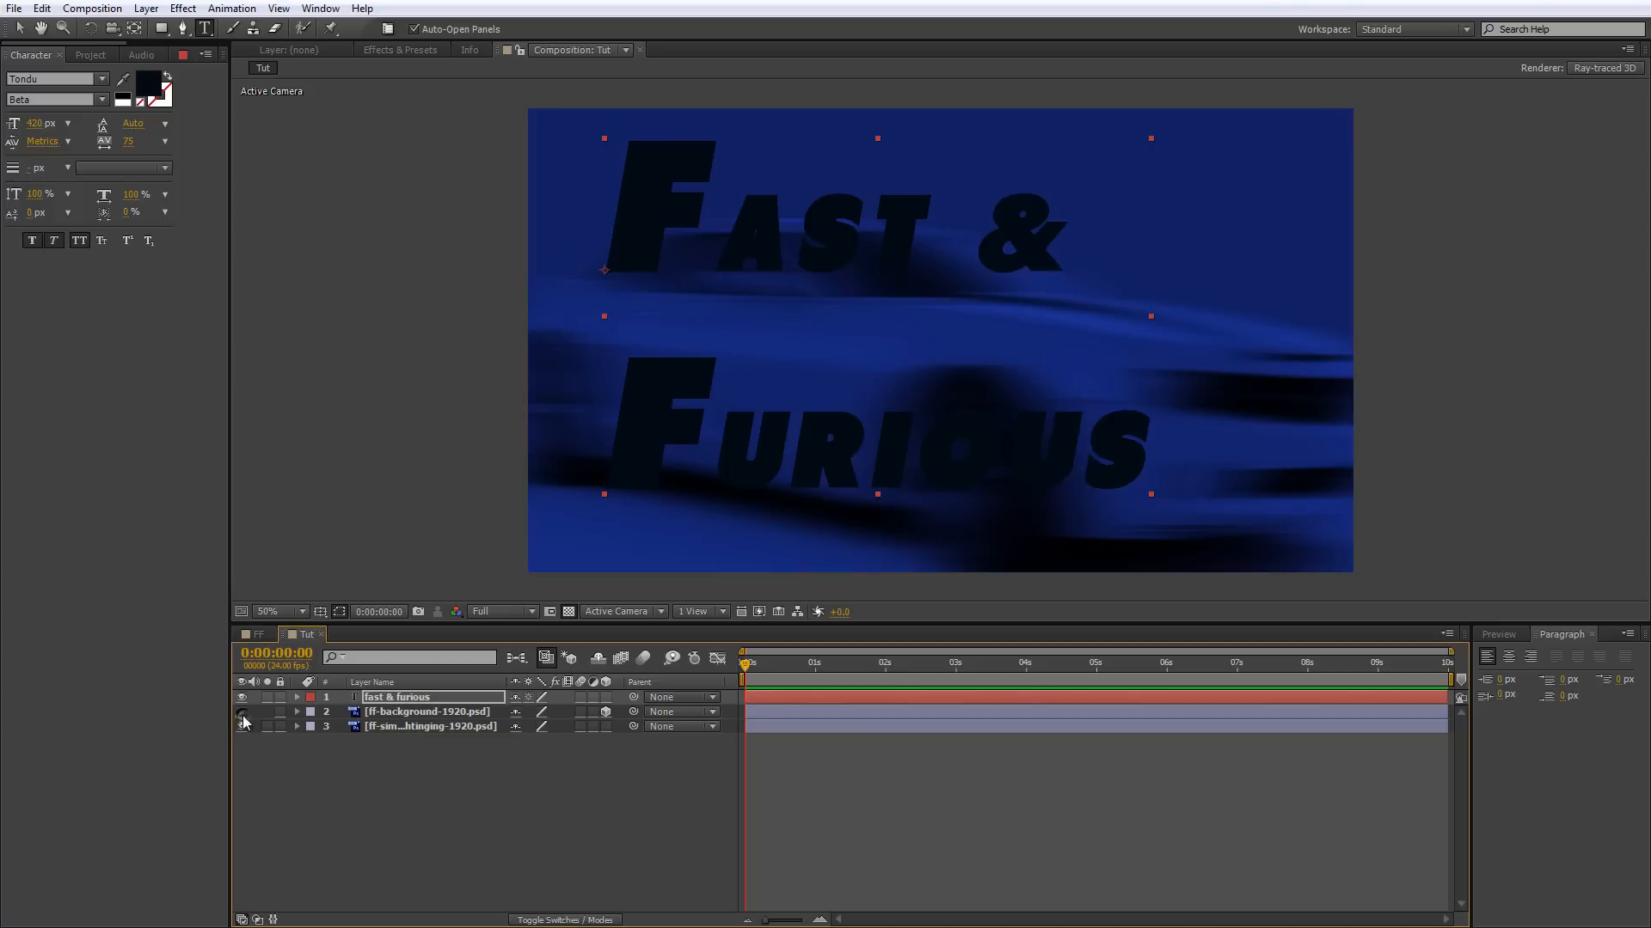
left_click(241, 696)
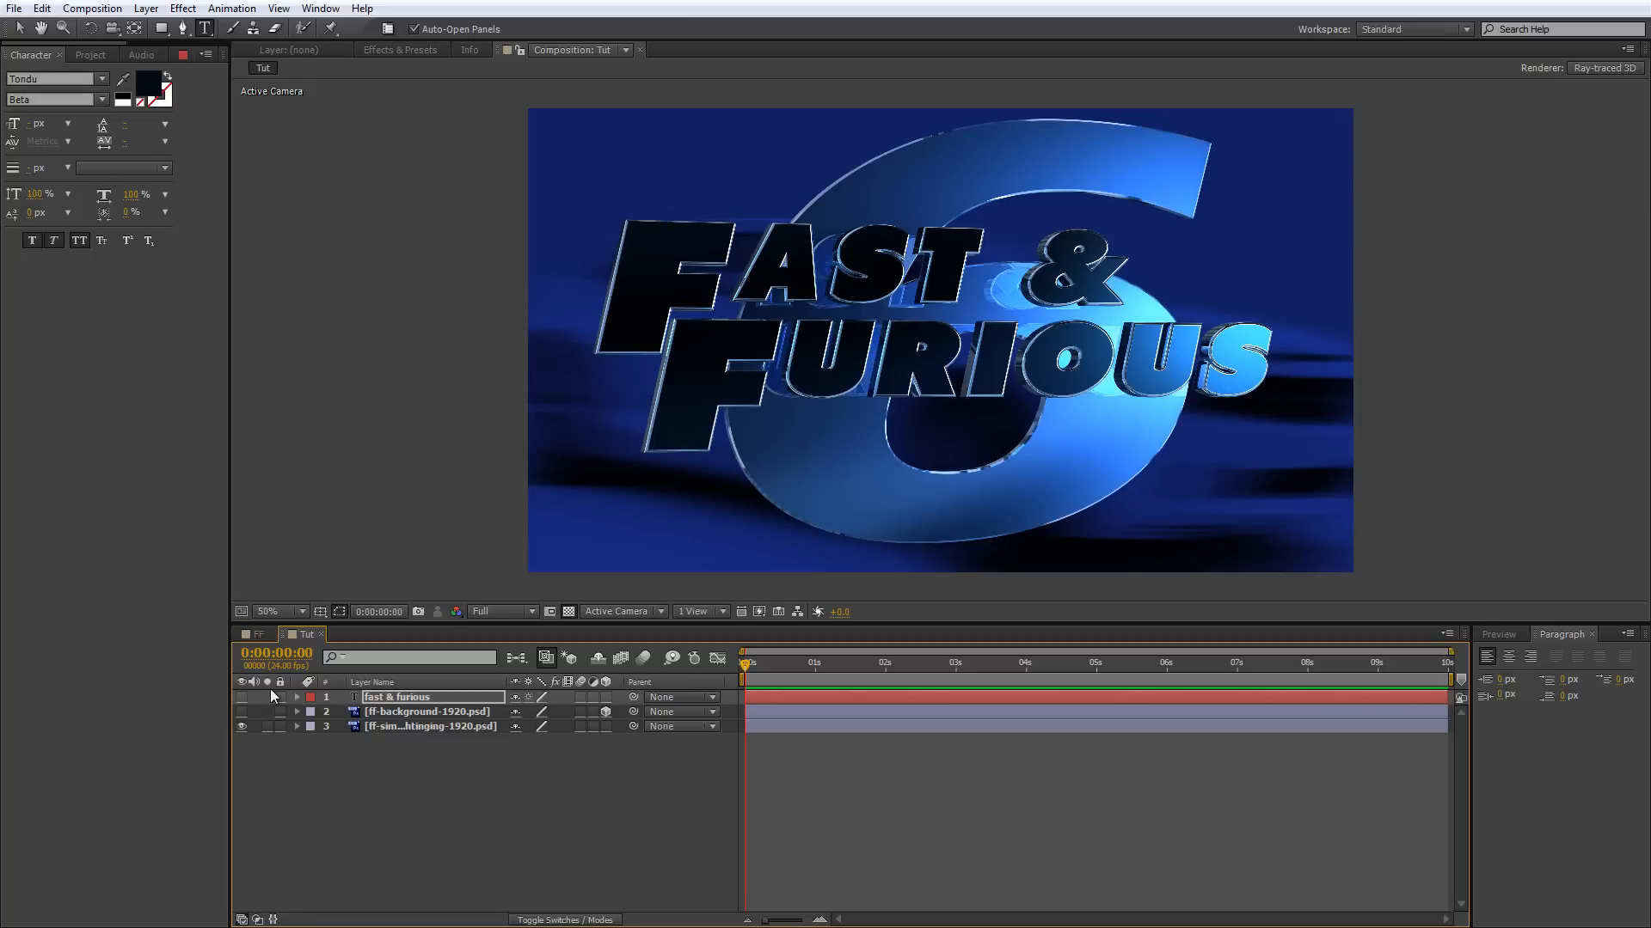
left_click(242, 697)
left_click(242, 711)
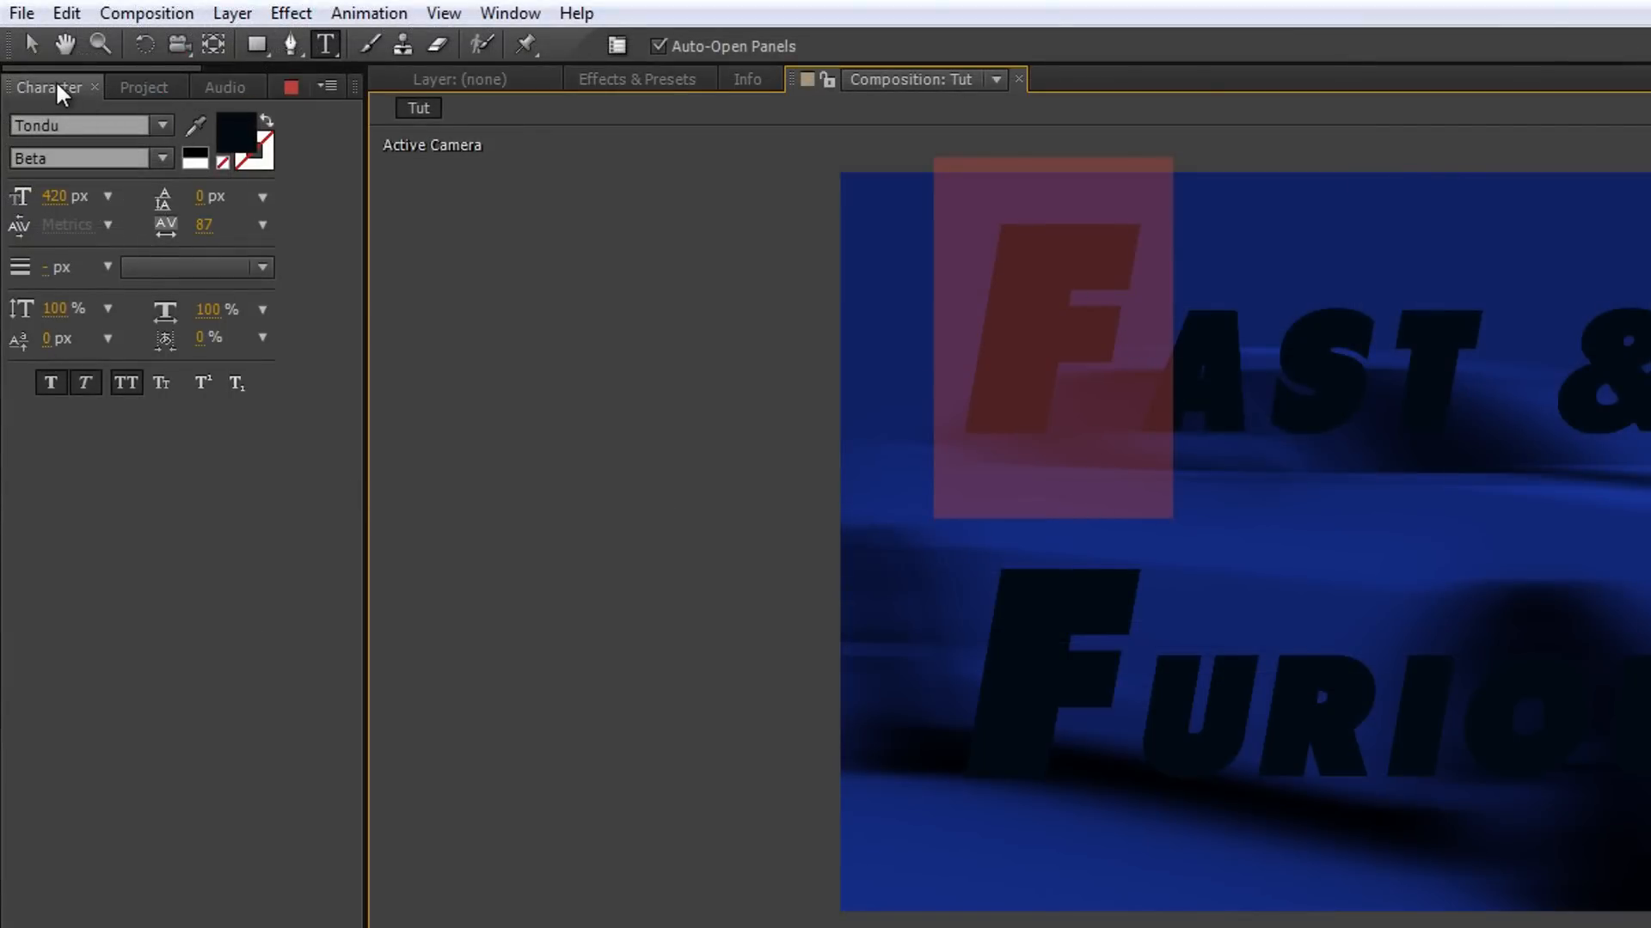
left_click(510, 13)
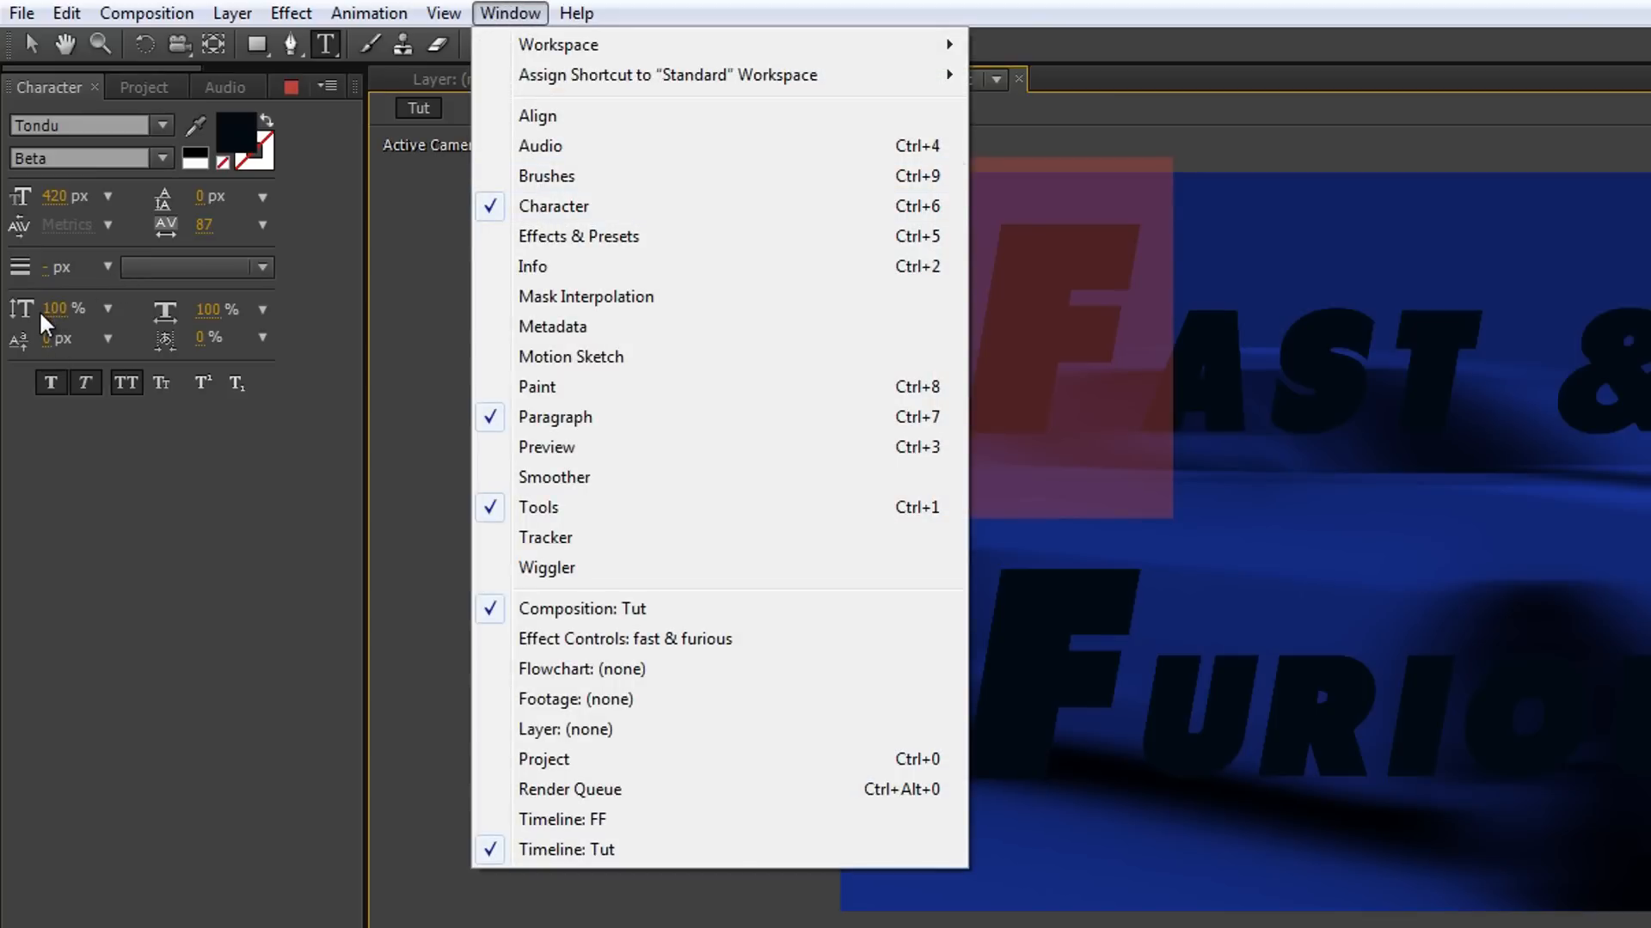
Set the baseline shift of the initial F in FAST to -125 px.
left_click(47, 335)
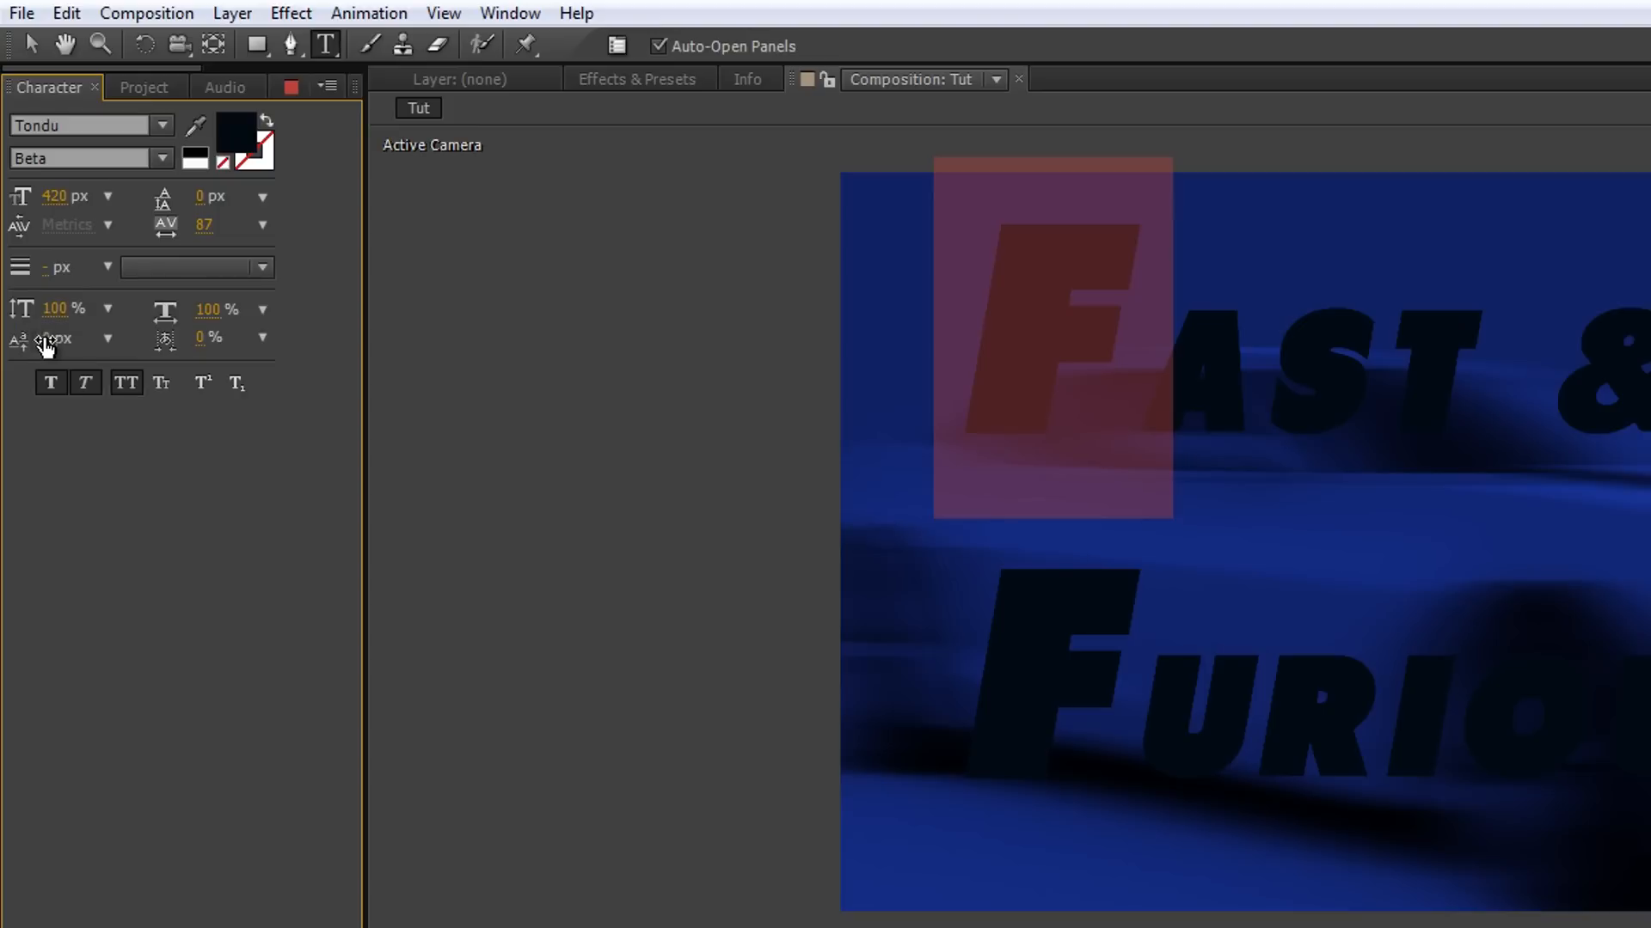
left_click_drag(91, 339, 0, 342)
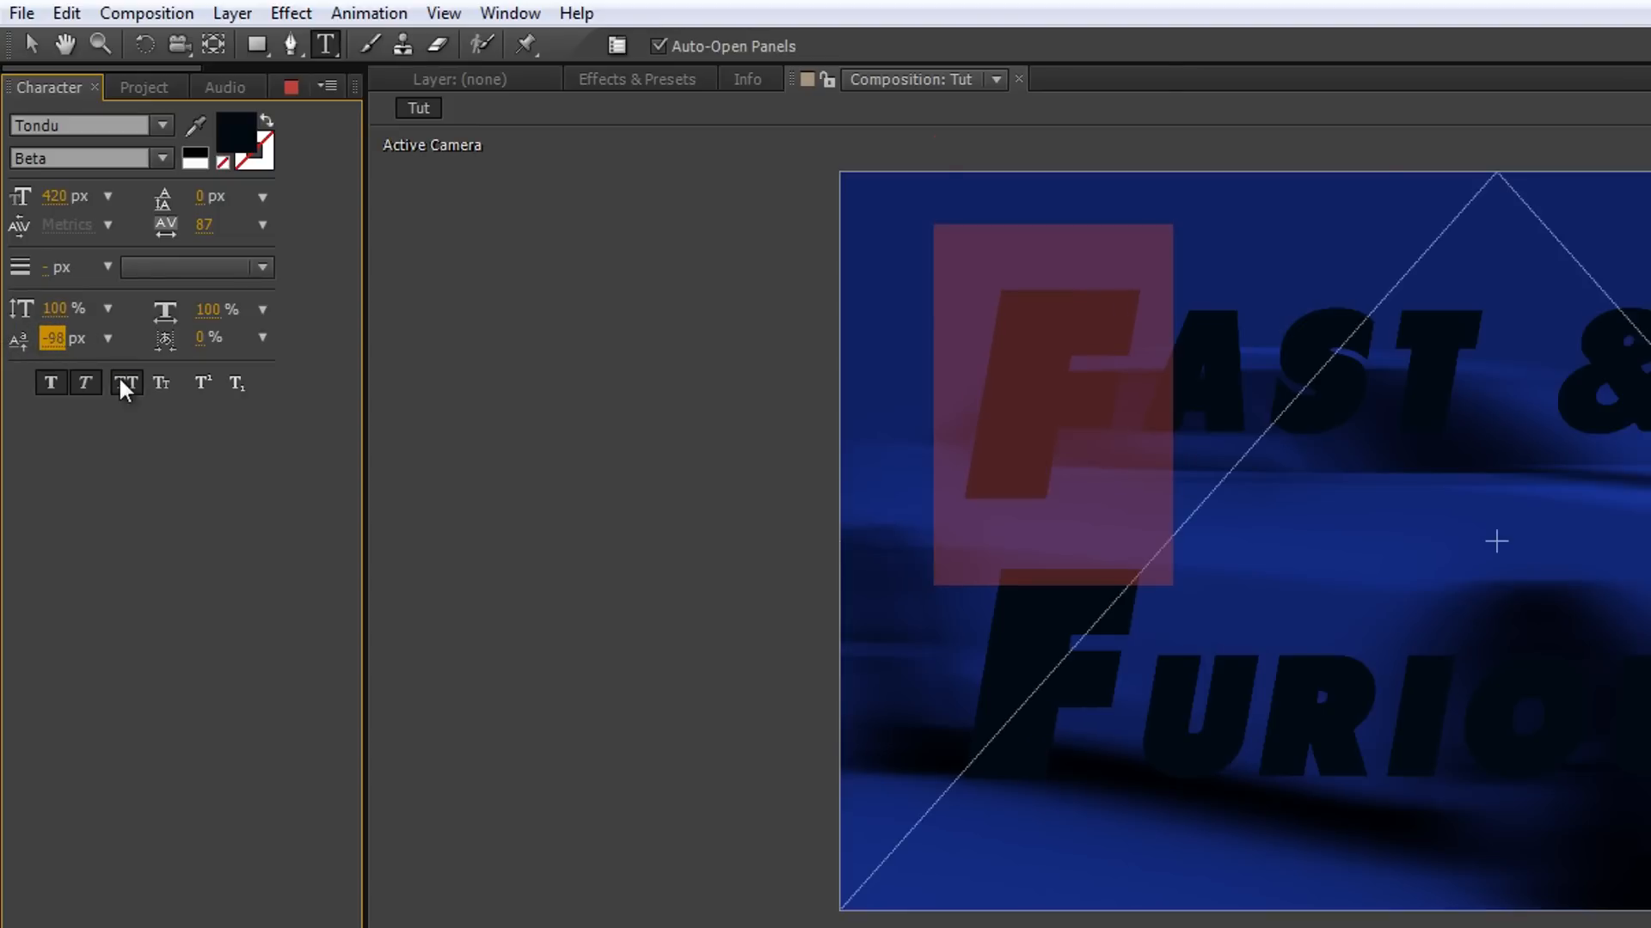
left_click(65, 341)
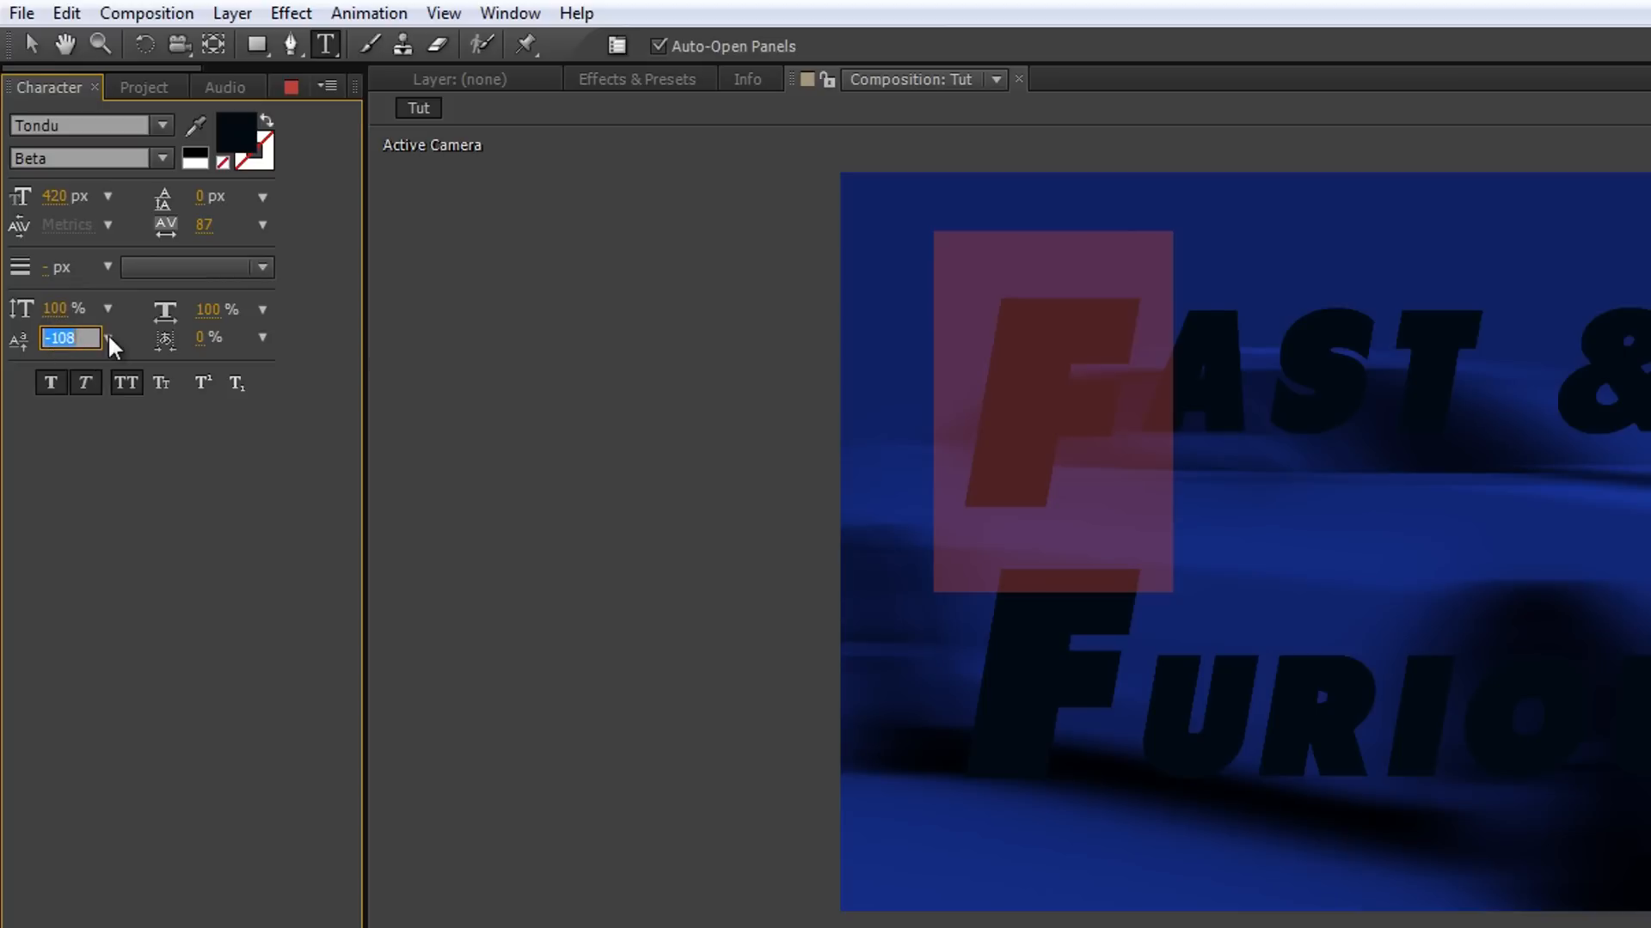
type("-125")
key("Return")
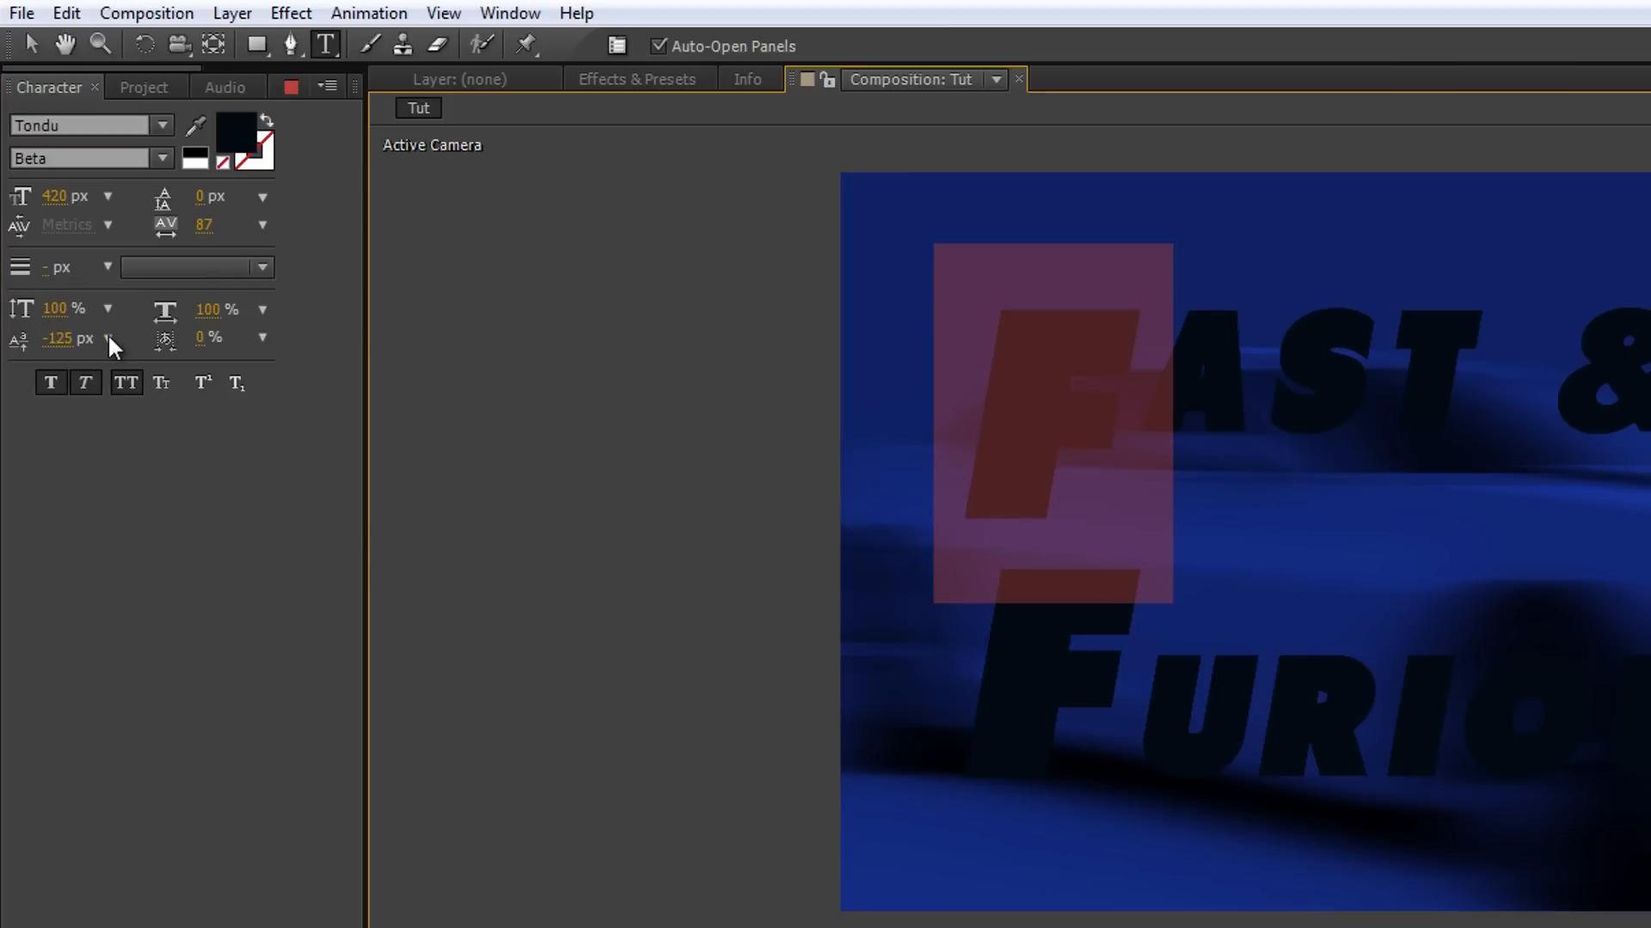
Set the baseline shift of the initial F in FURIOUS to -125 px as well.
left_click(1104, 652)
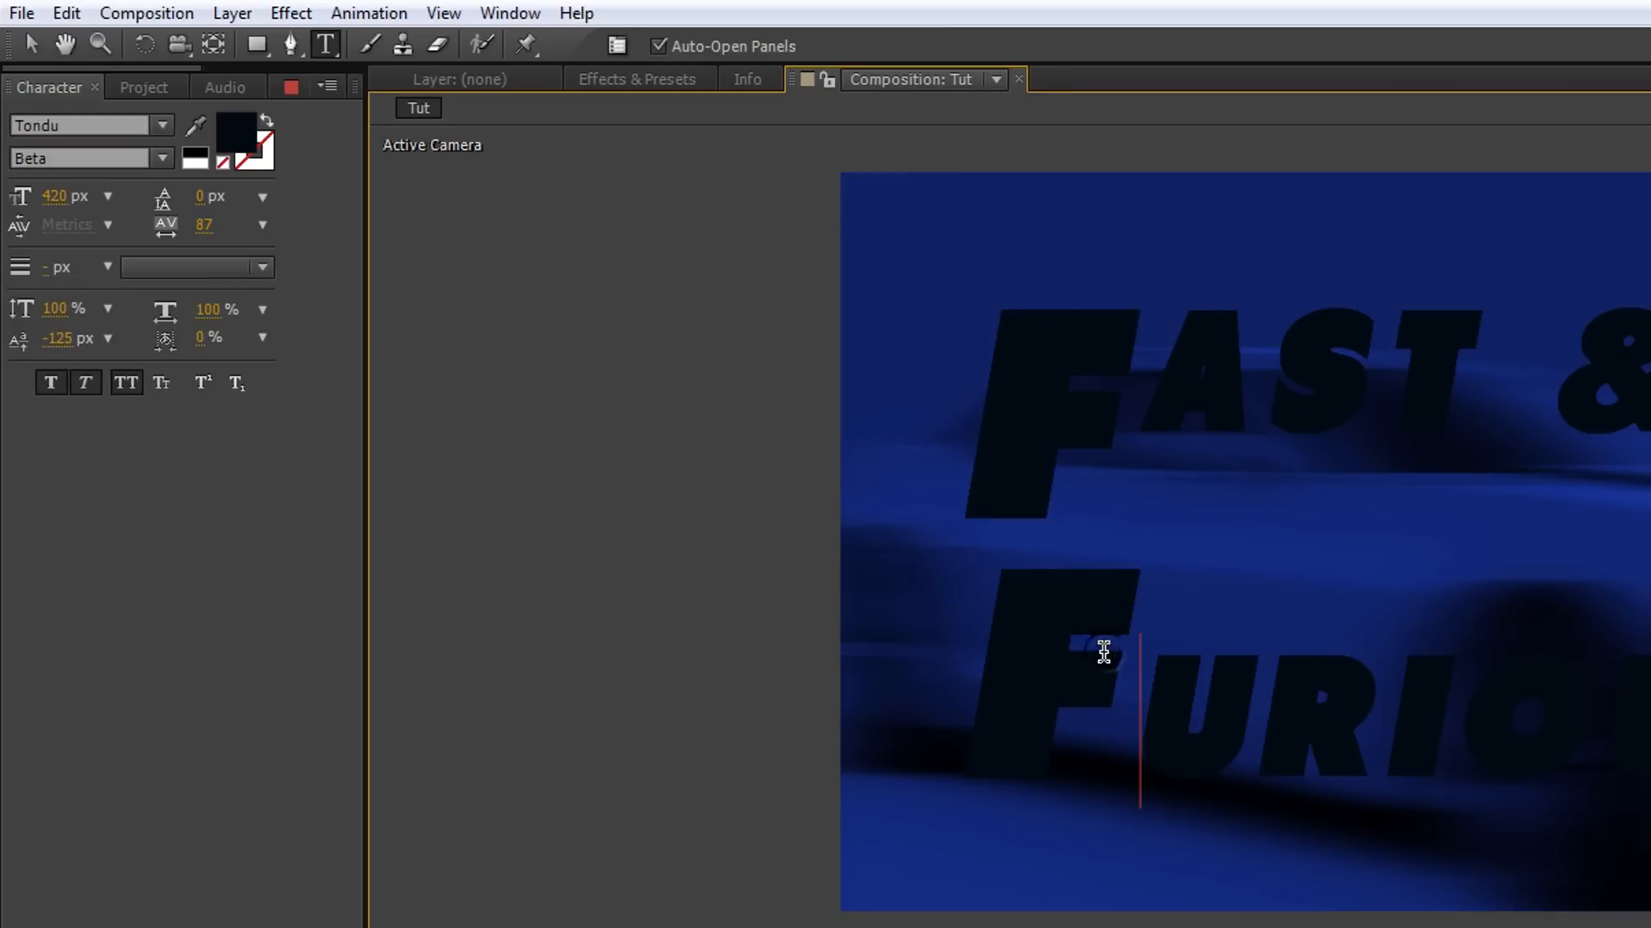
left_click_drag(1104, 652, 995, 637)
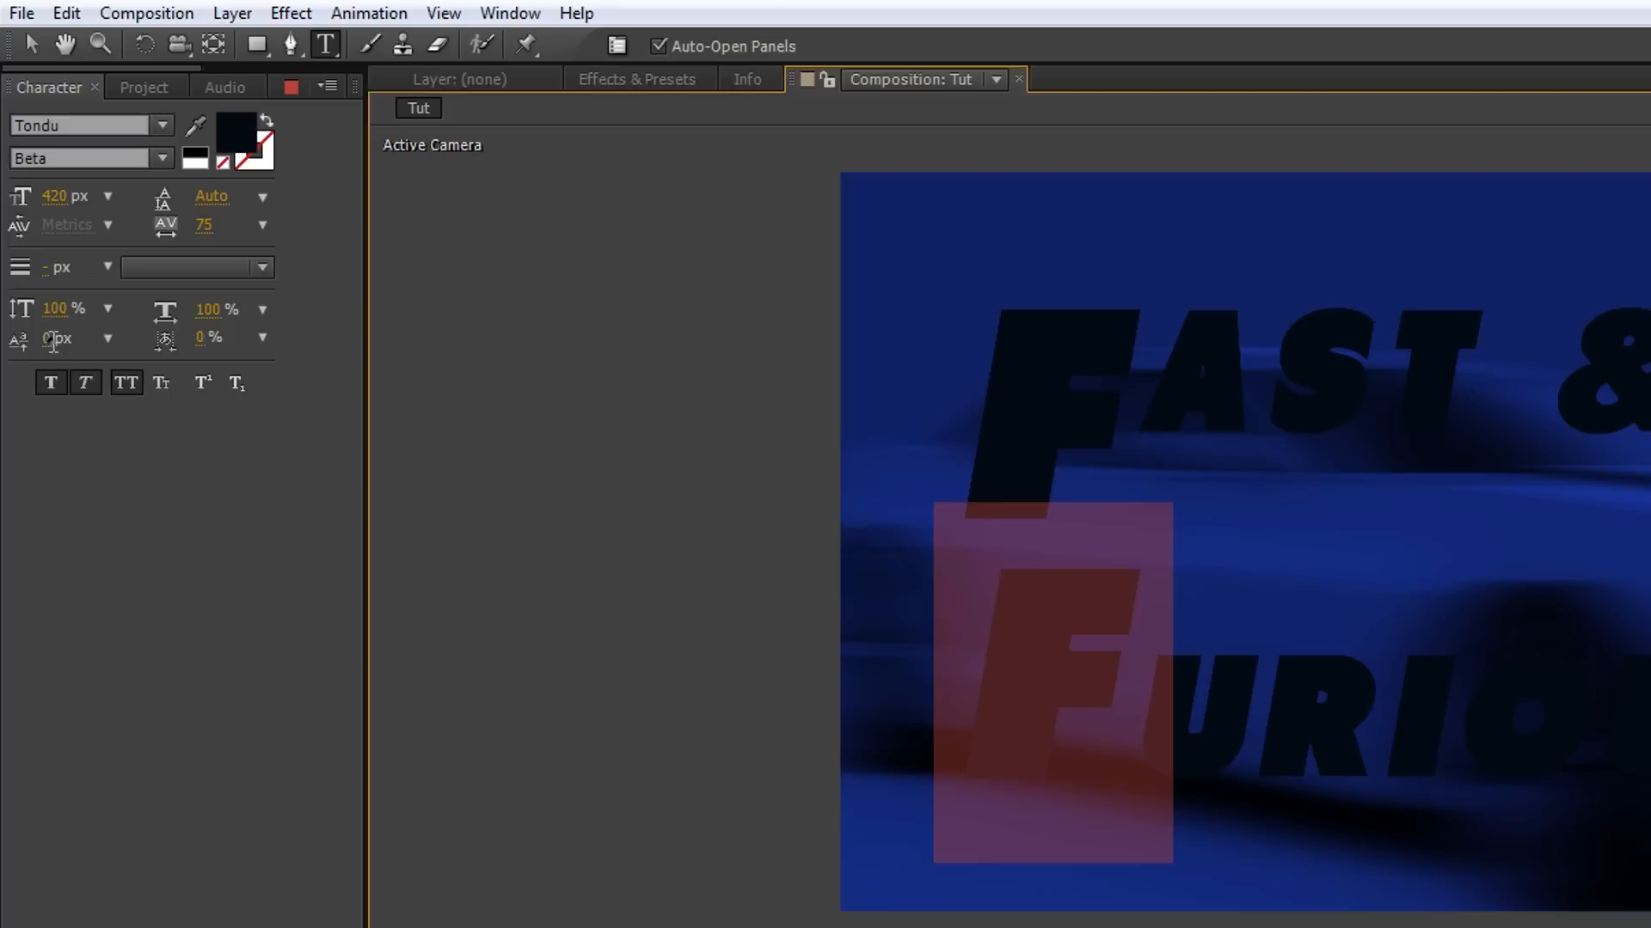
left_click(54, 340)
type("-125")
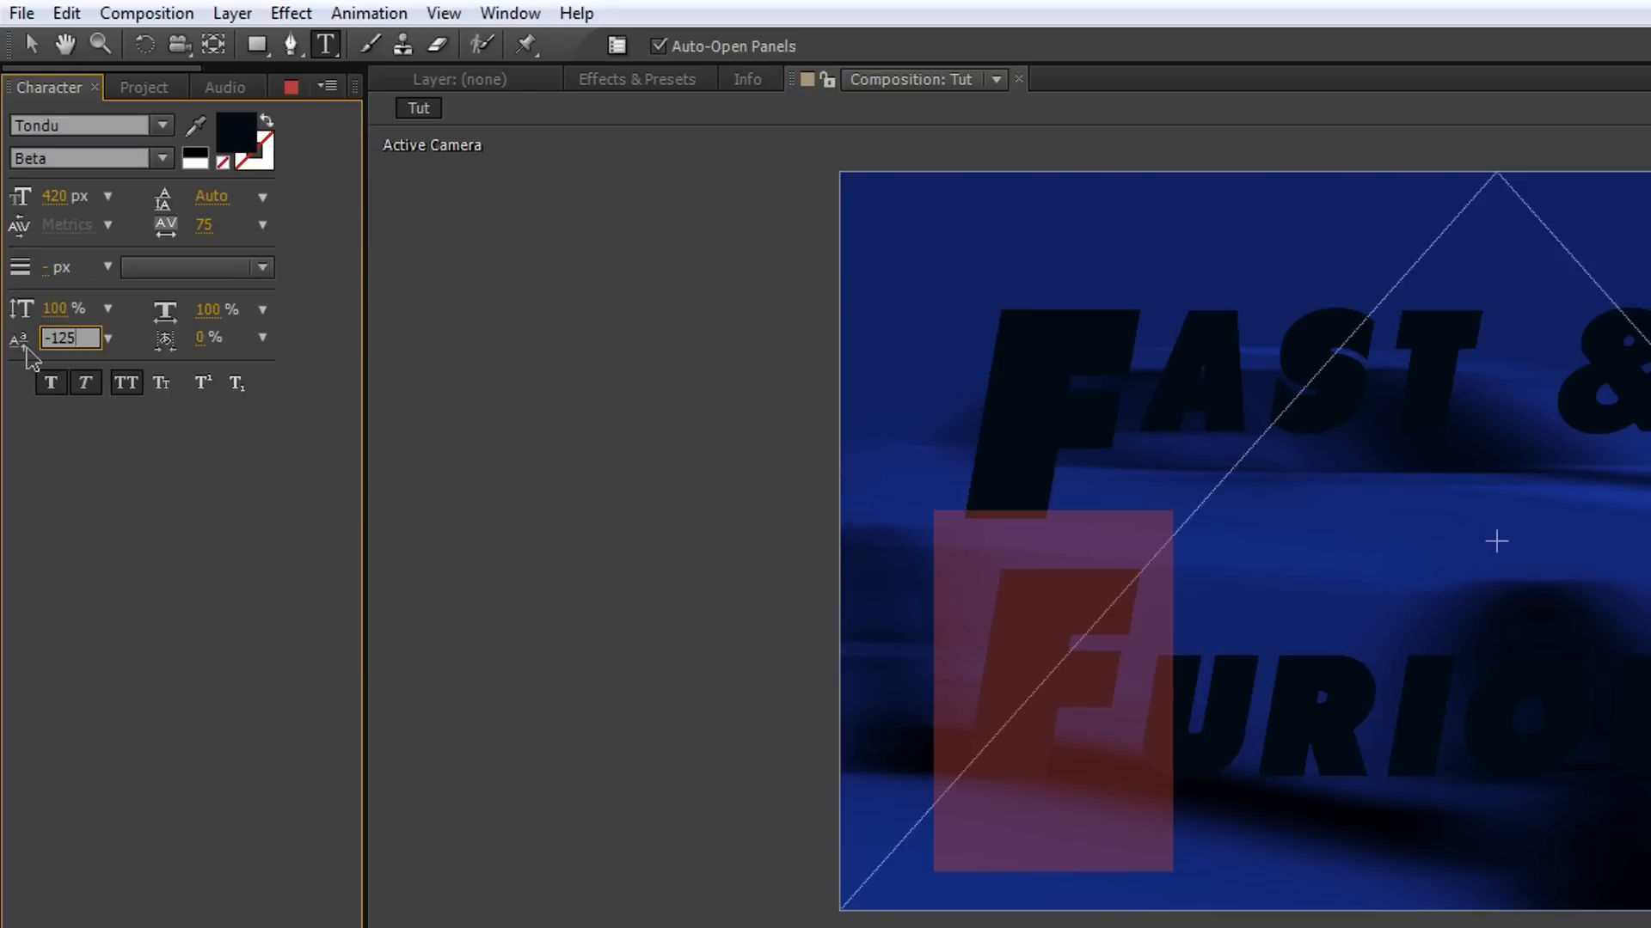
key("Return")
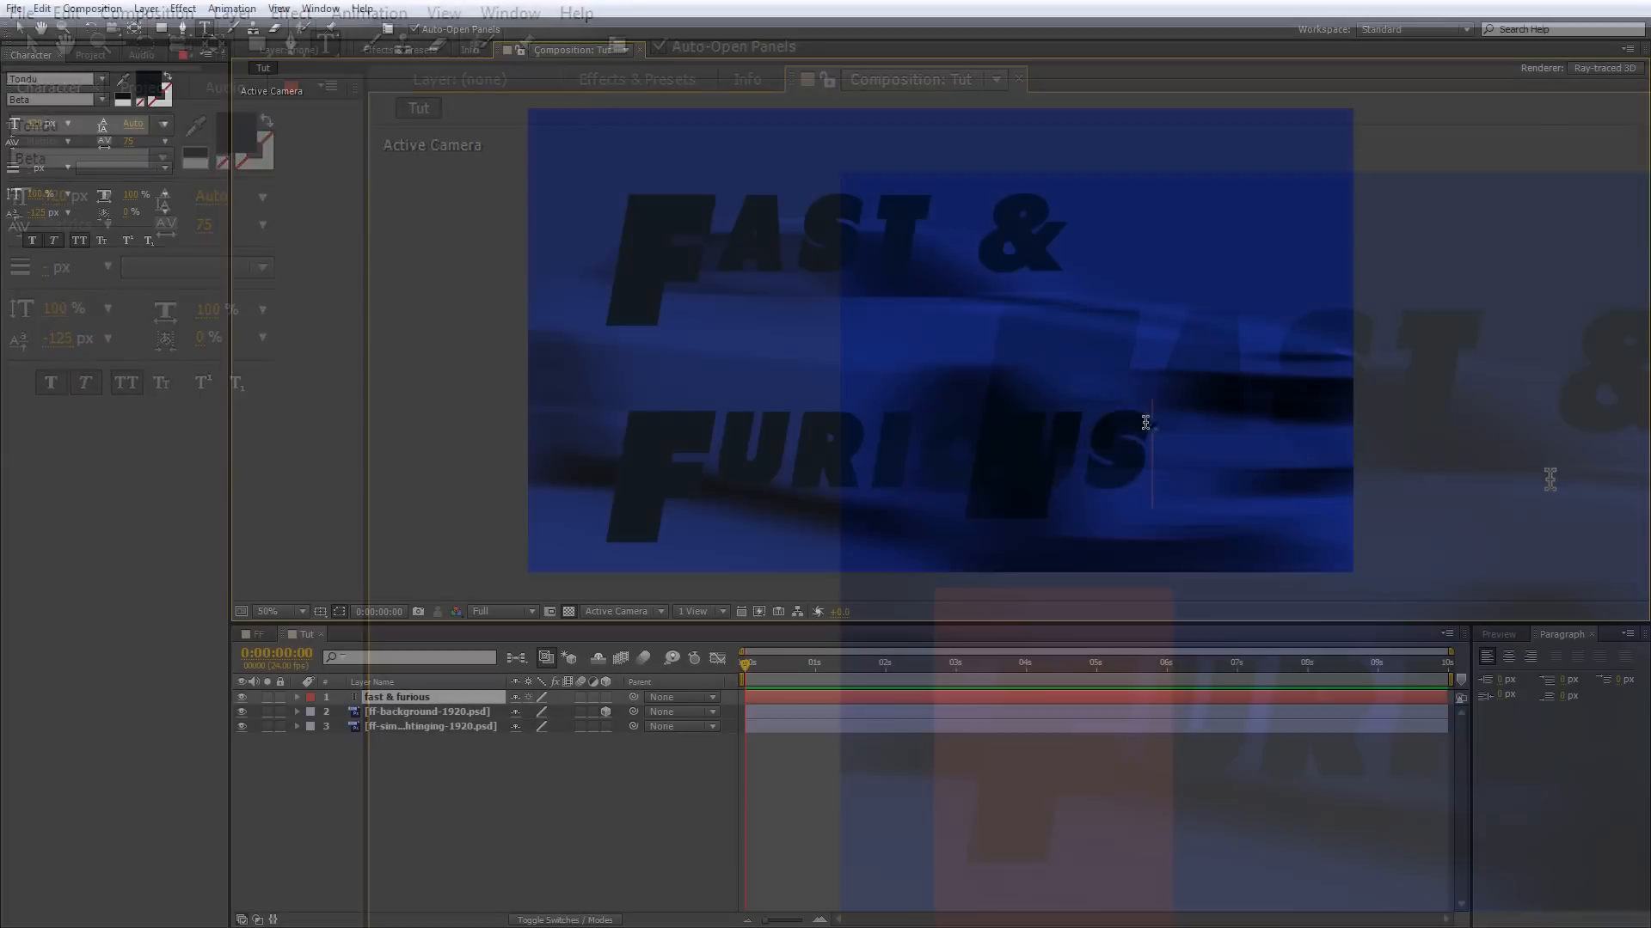
Set the leading of the whole FAST & FURIOUS text to 226 px.
left_click_drag(1149, 422, 645, 250)
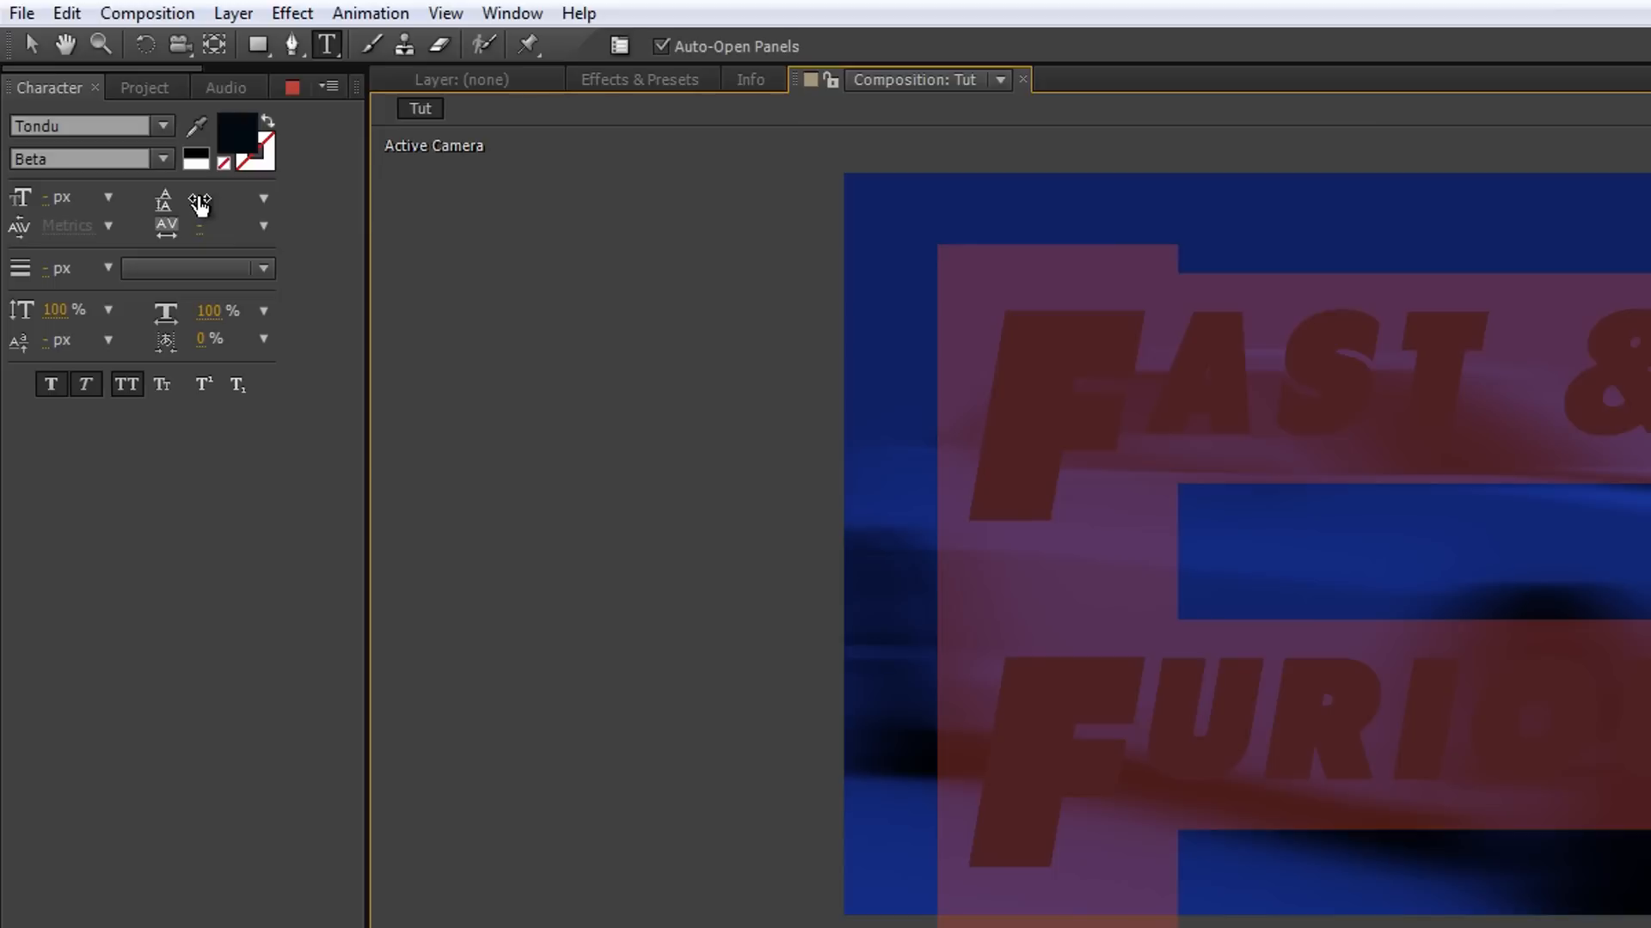
left_click_drag(125, 126, 117, 128)
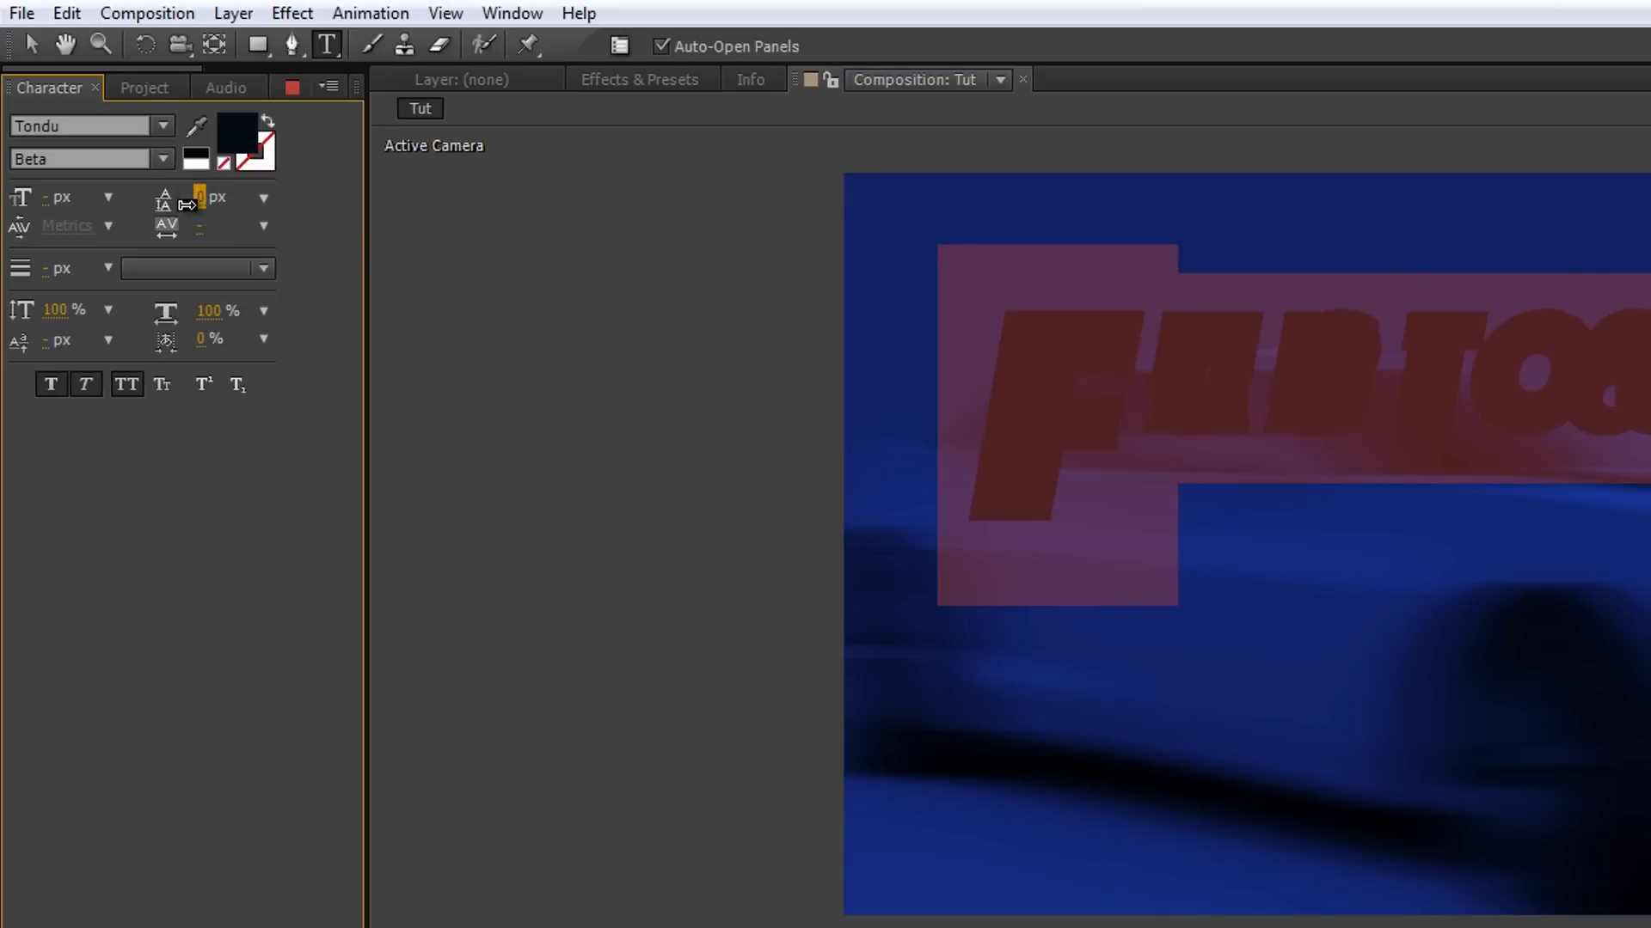
left_click(201, 198)
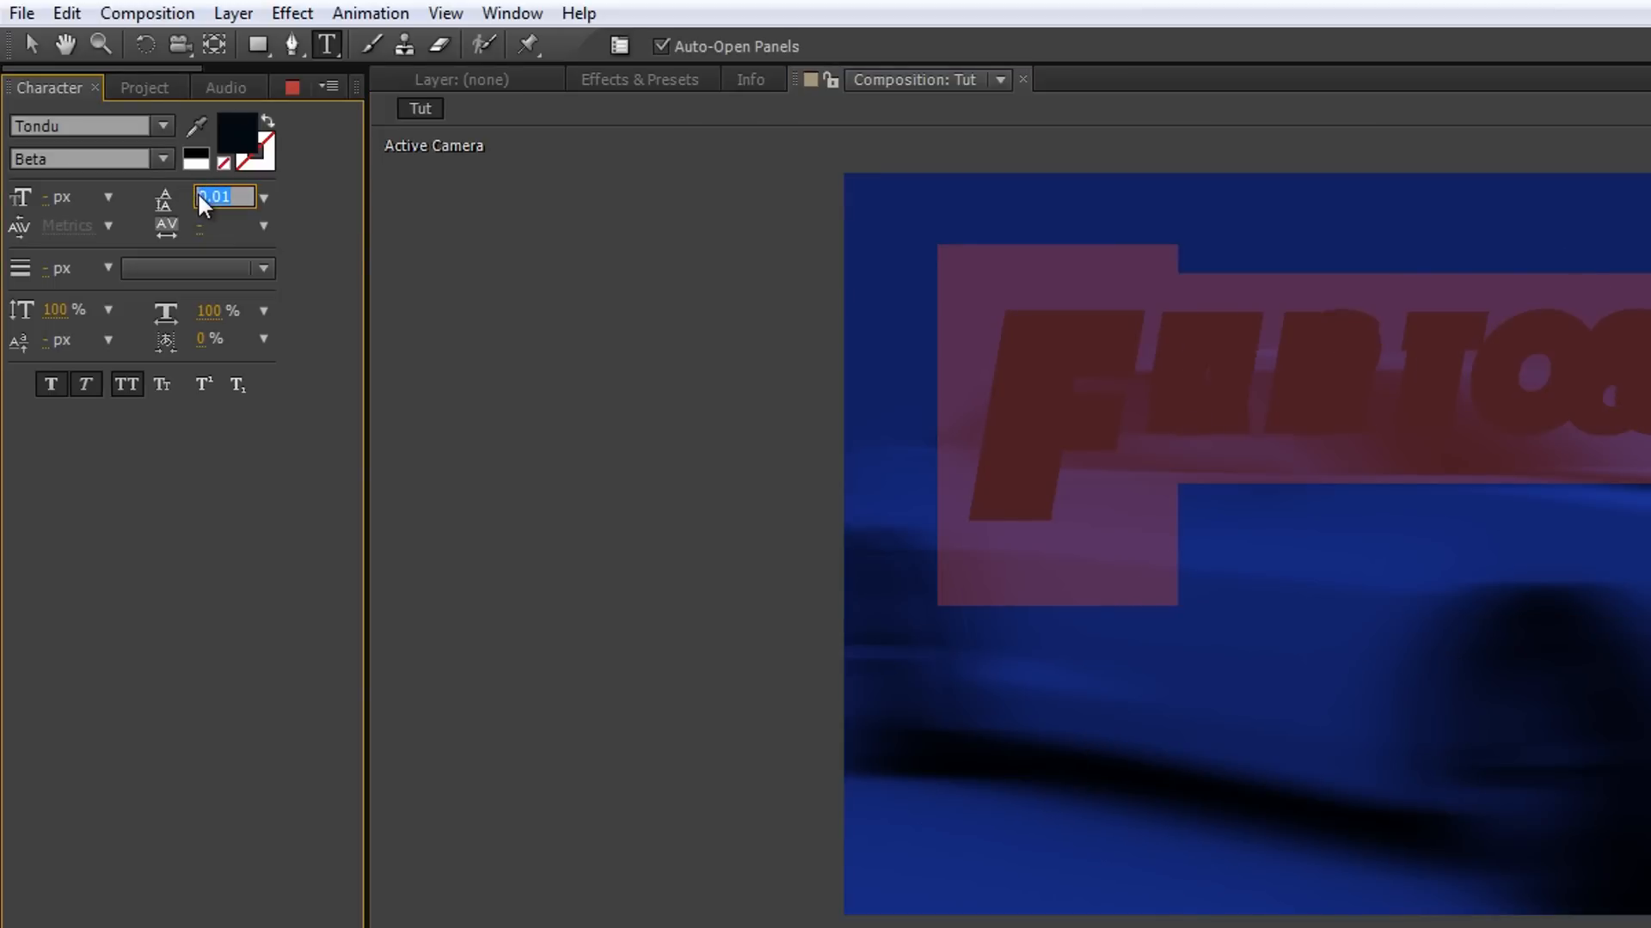
type("226")
key("Return")
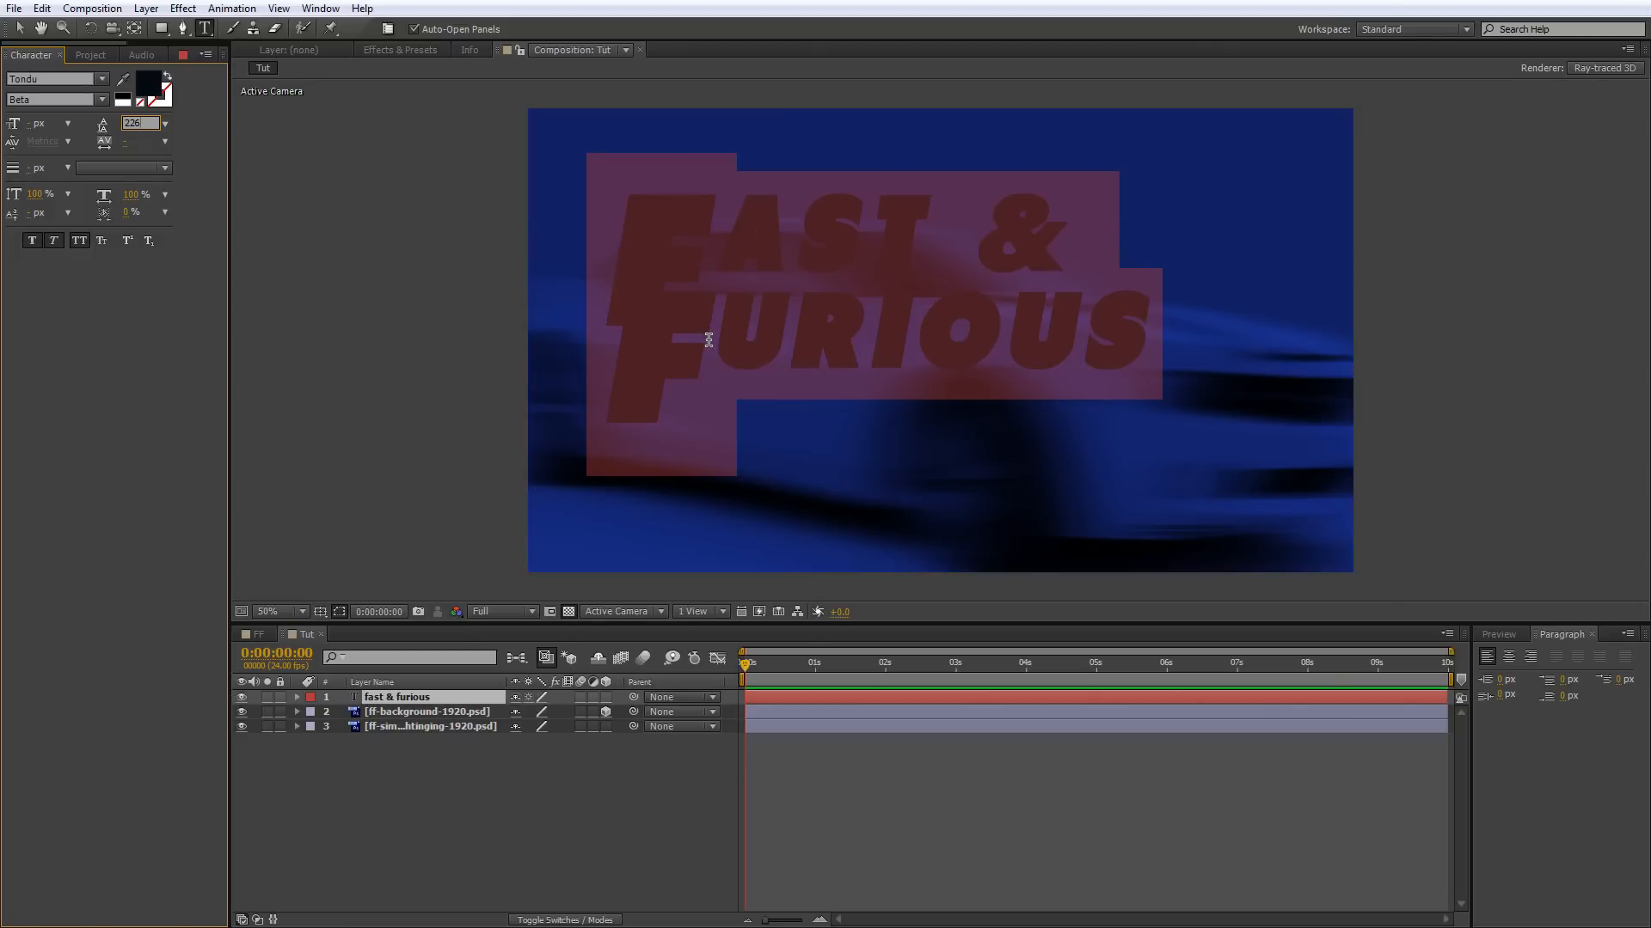
key("Return")
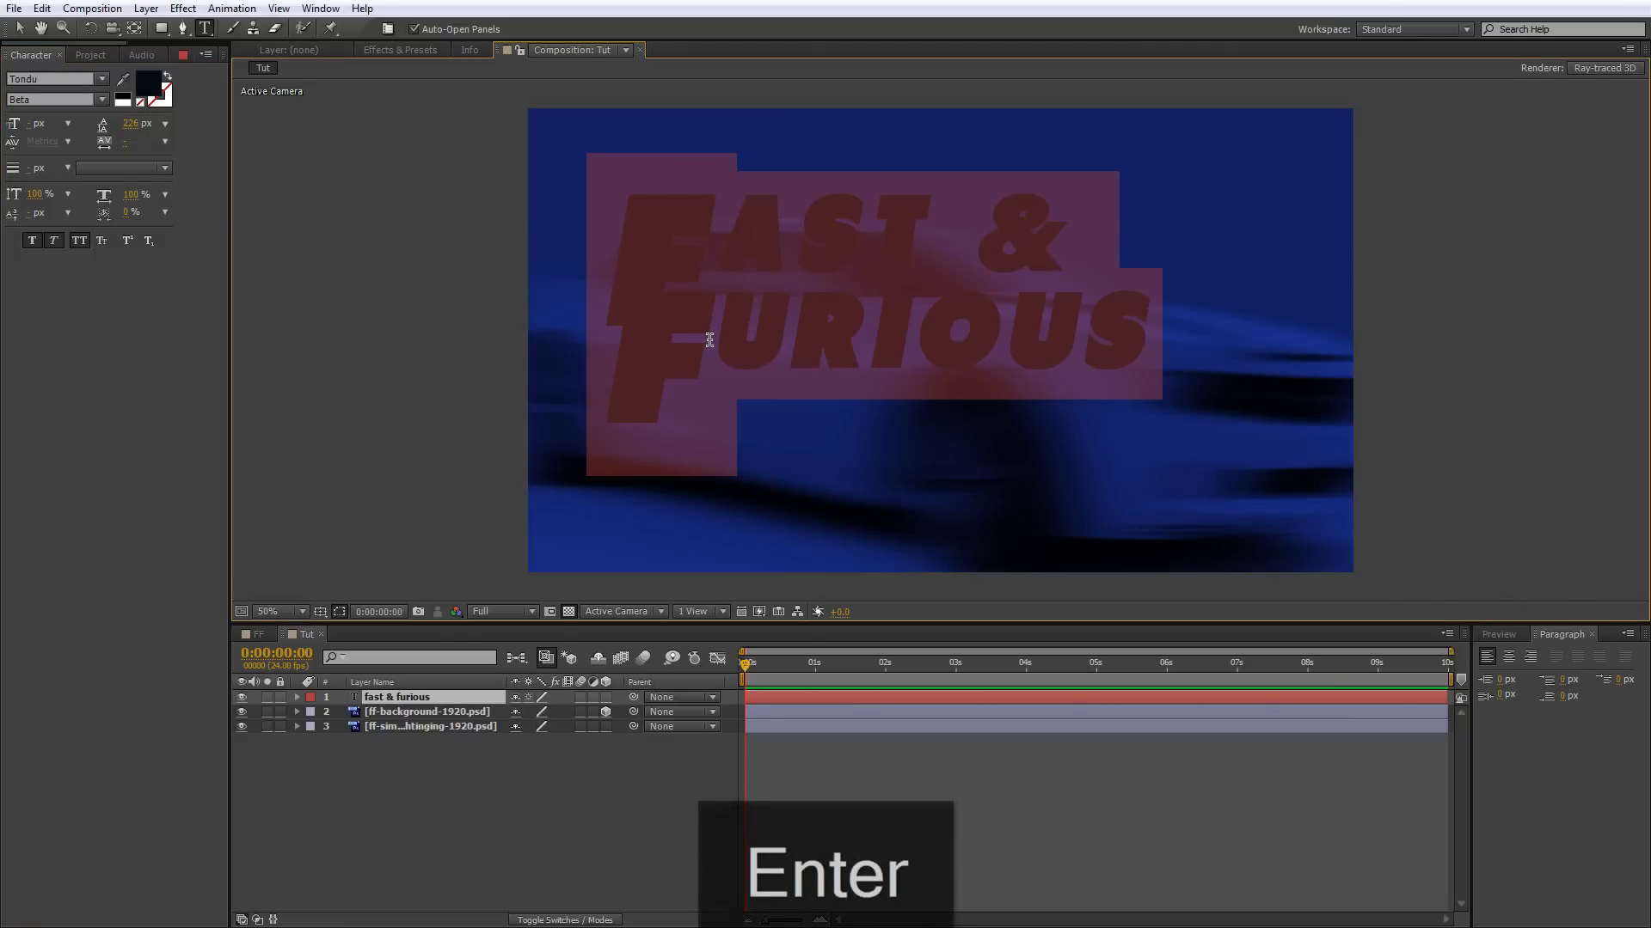
Insert a space in front of FURIOUS to indent the second line.
left_click(686, 342)
left_click(655, 349)
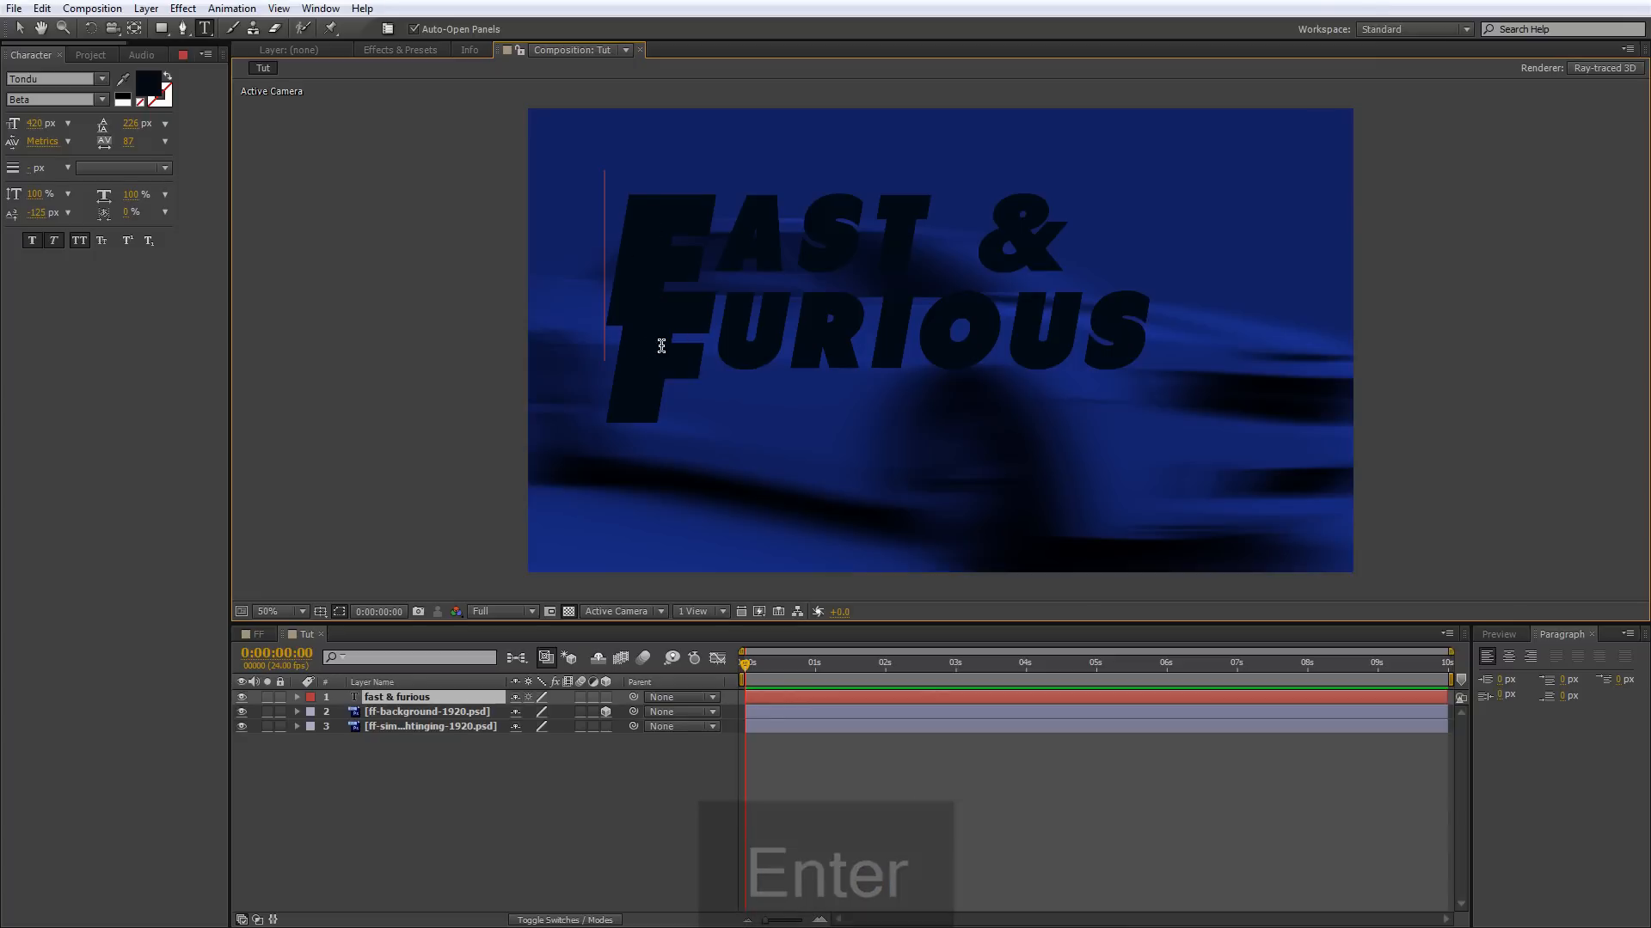
left_click(698, 348)
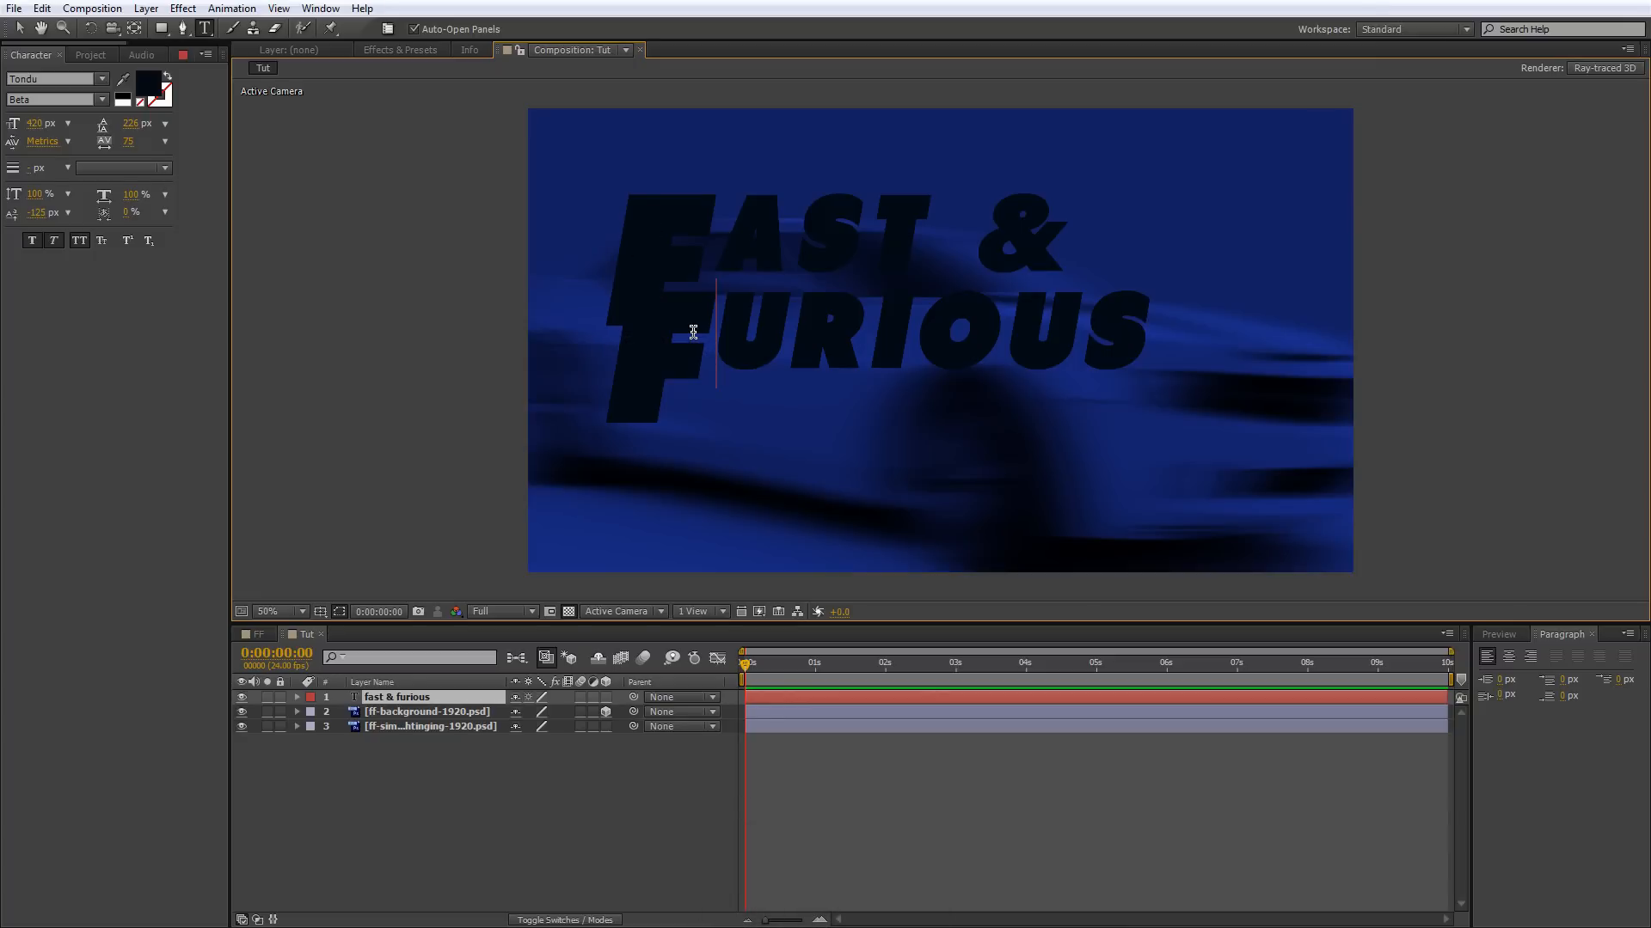
key("shift+Left")
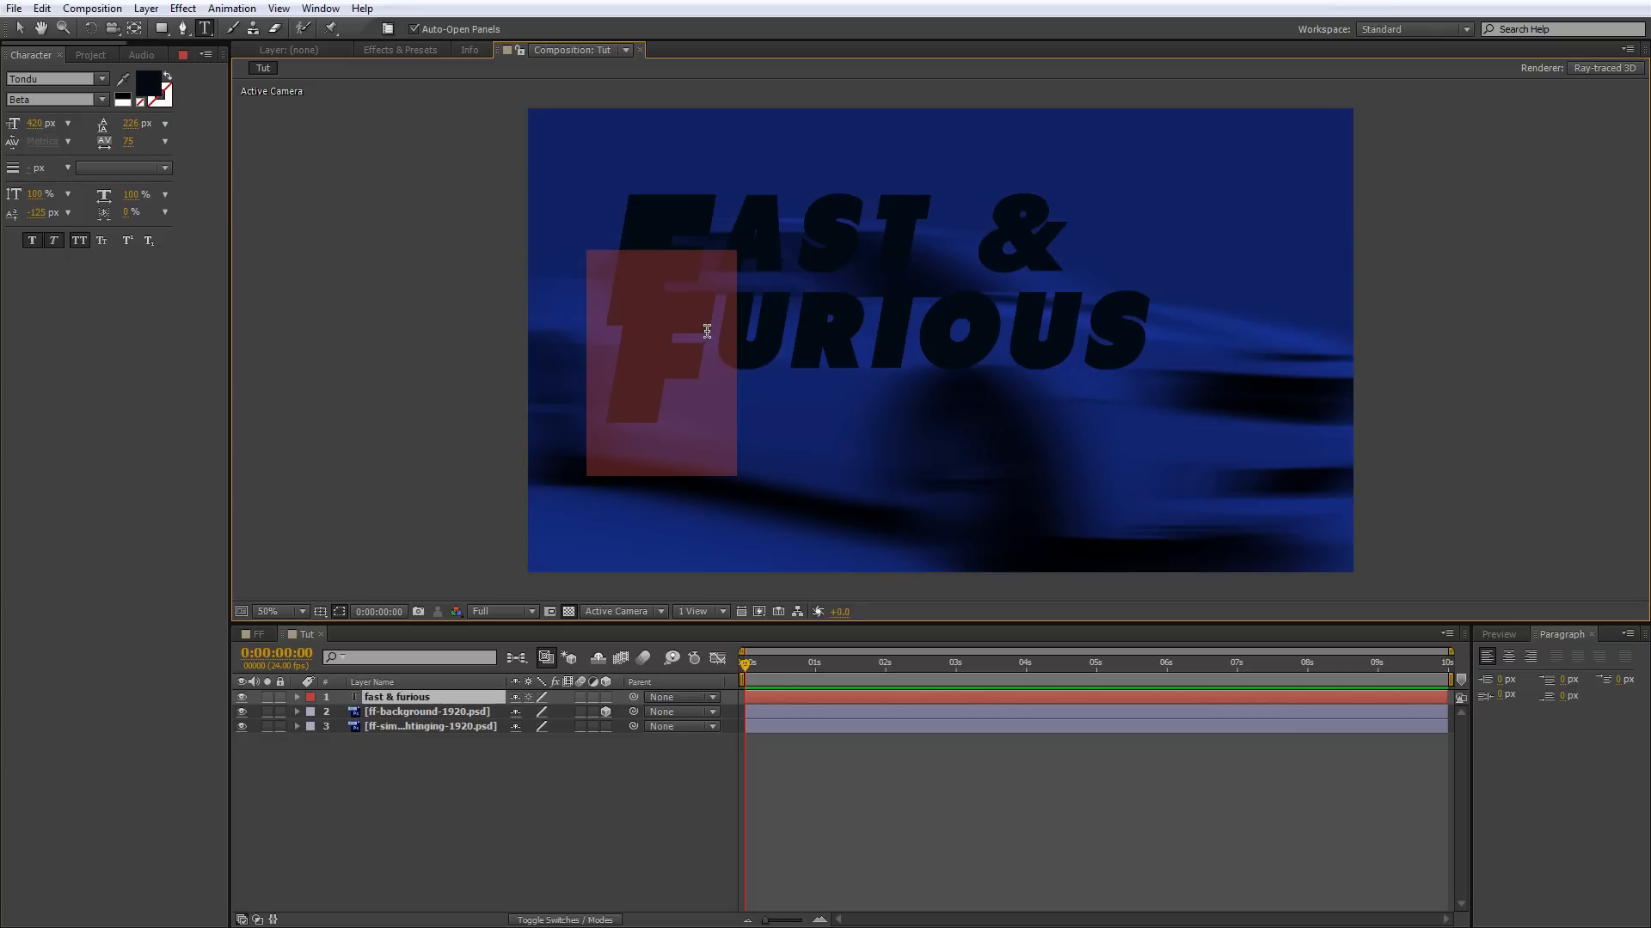
key("Left")
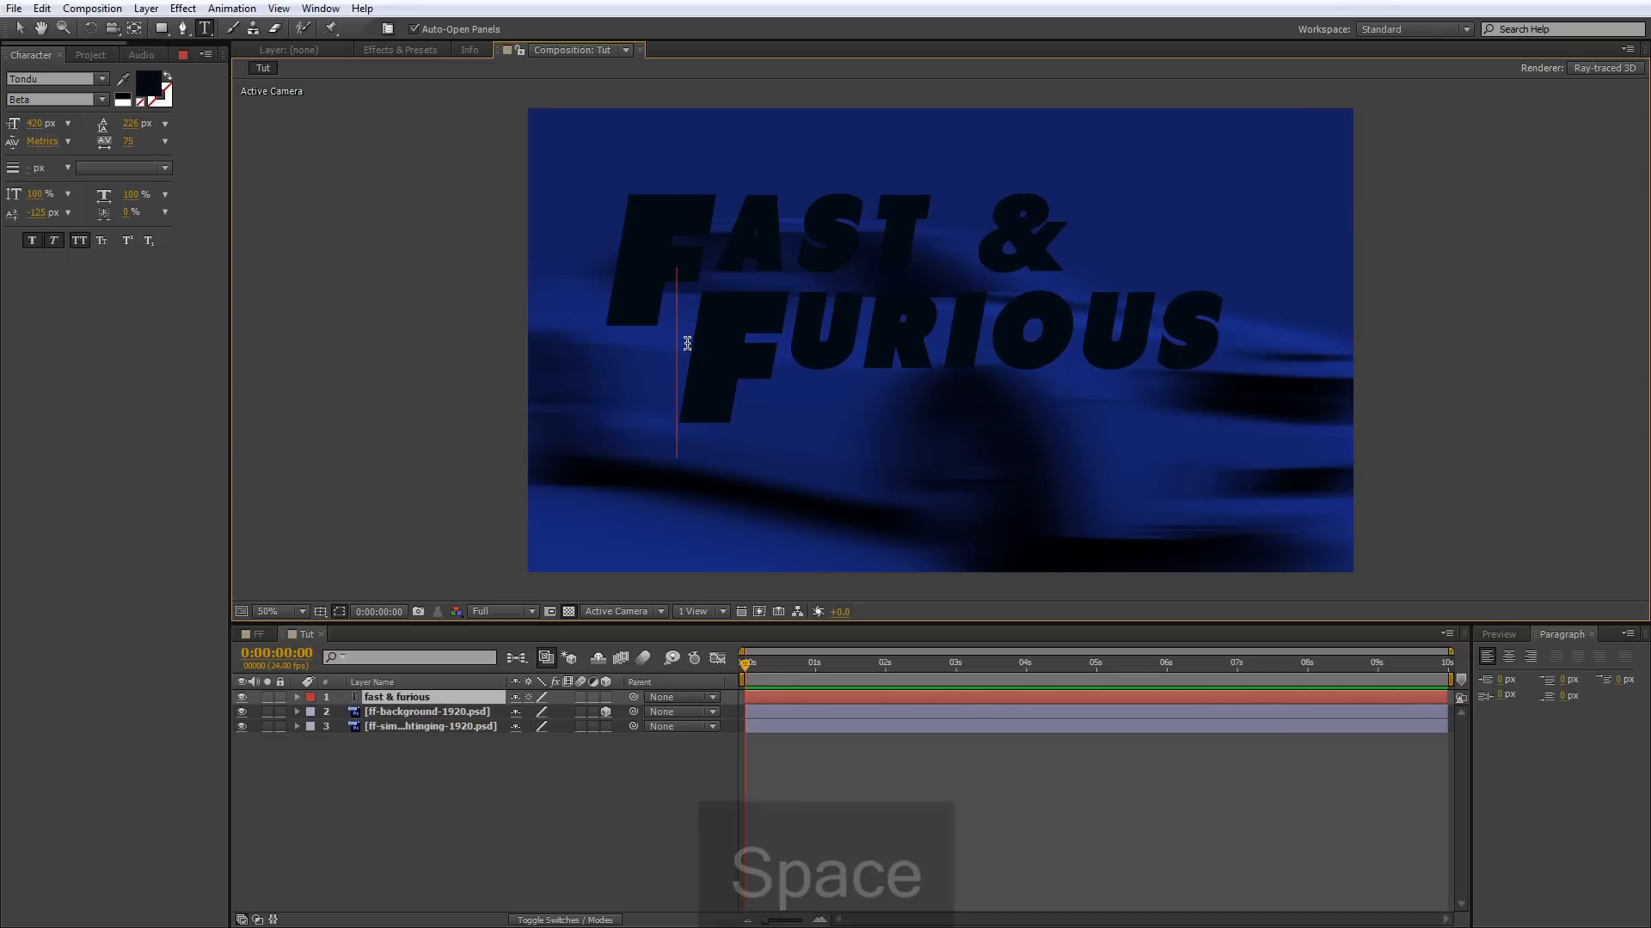
Narrow the space in front of FURIOUS by reducing its horizontal scale.
key("shift+Left")
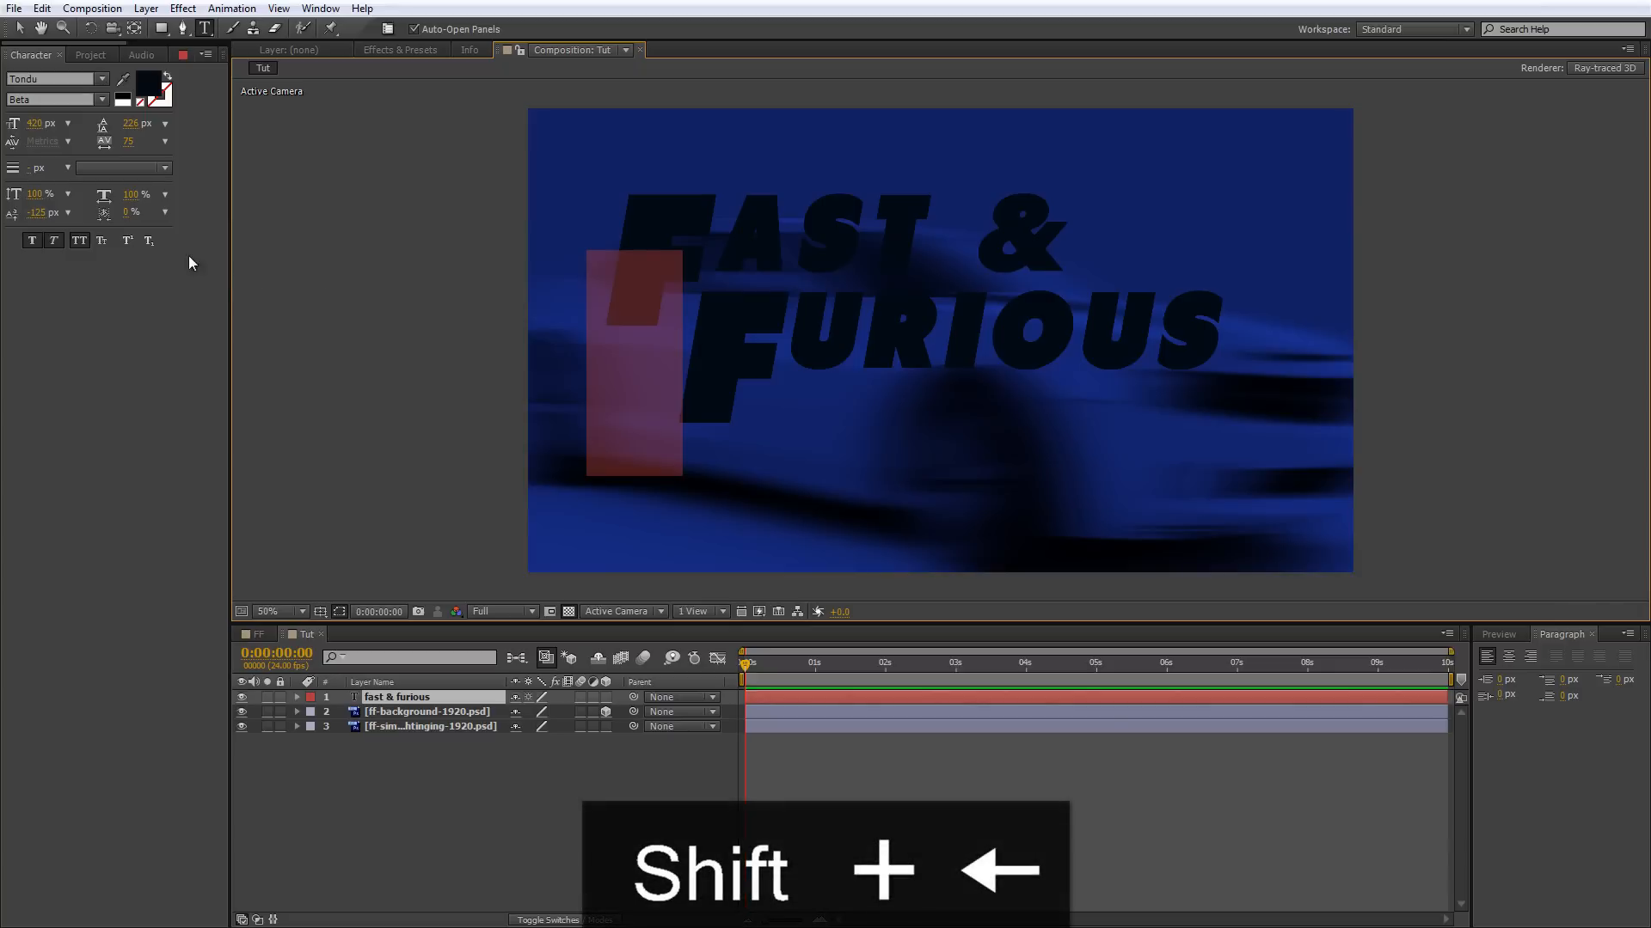
left_click_drag(141, 197, 127, 195)
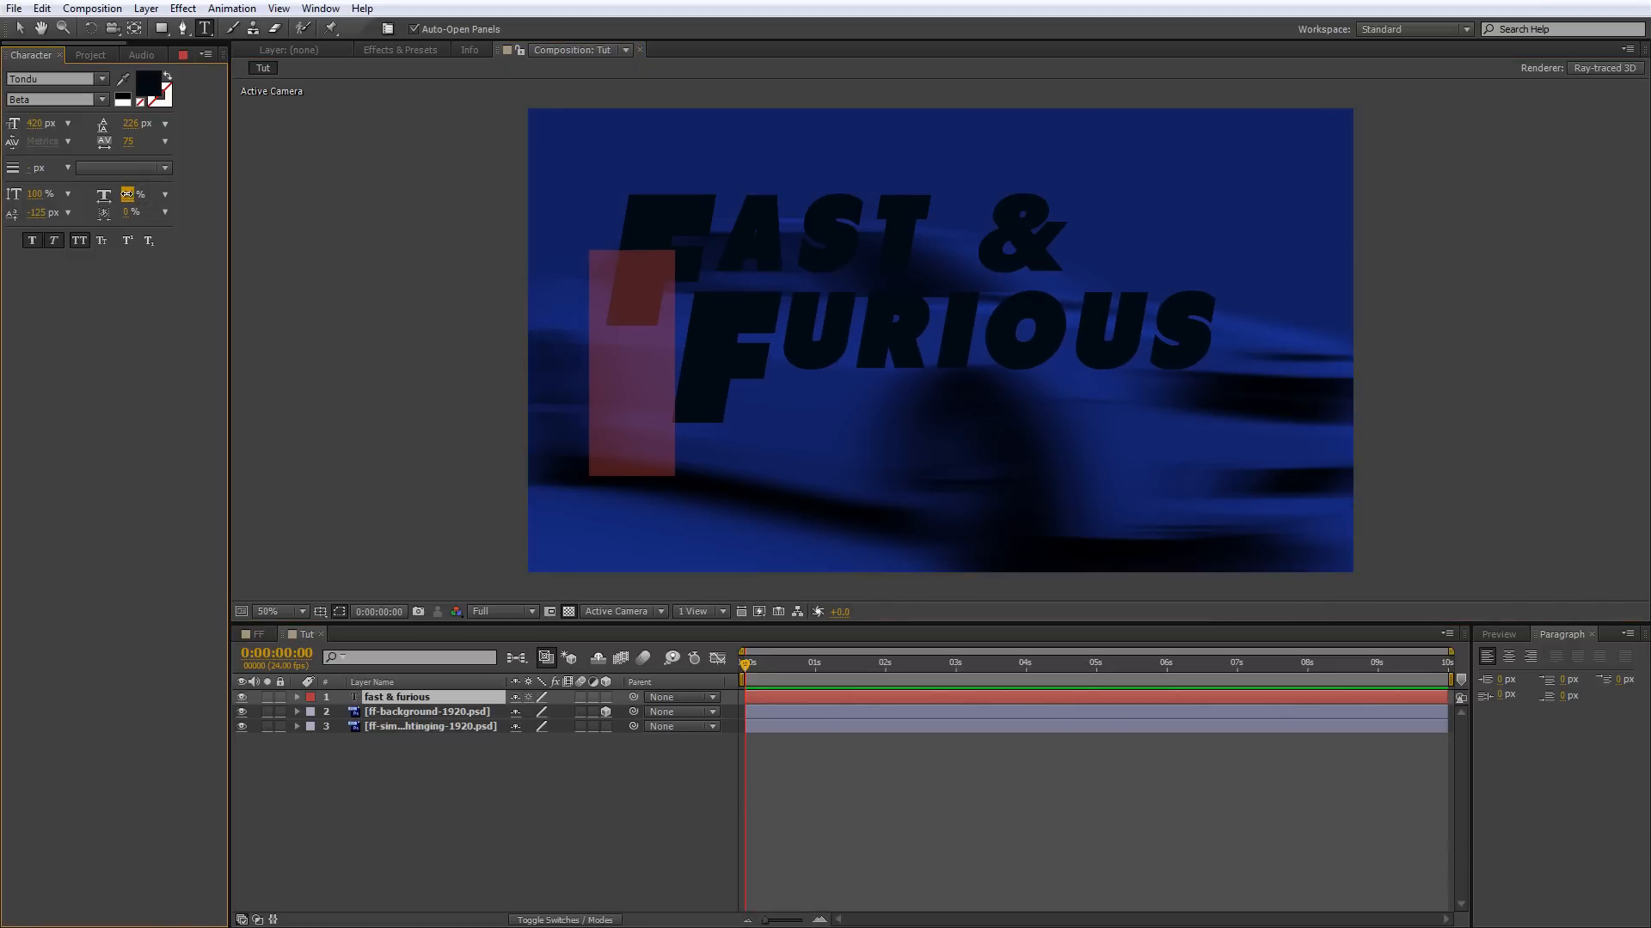
left_click_drag(123, 194, 97, 195)
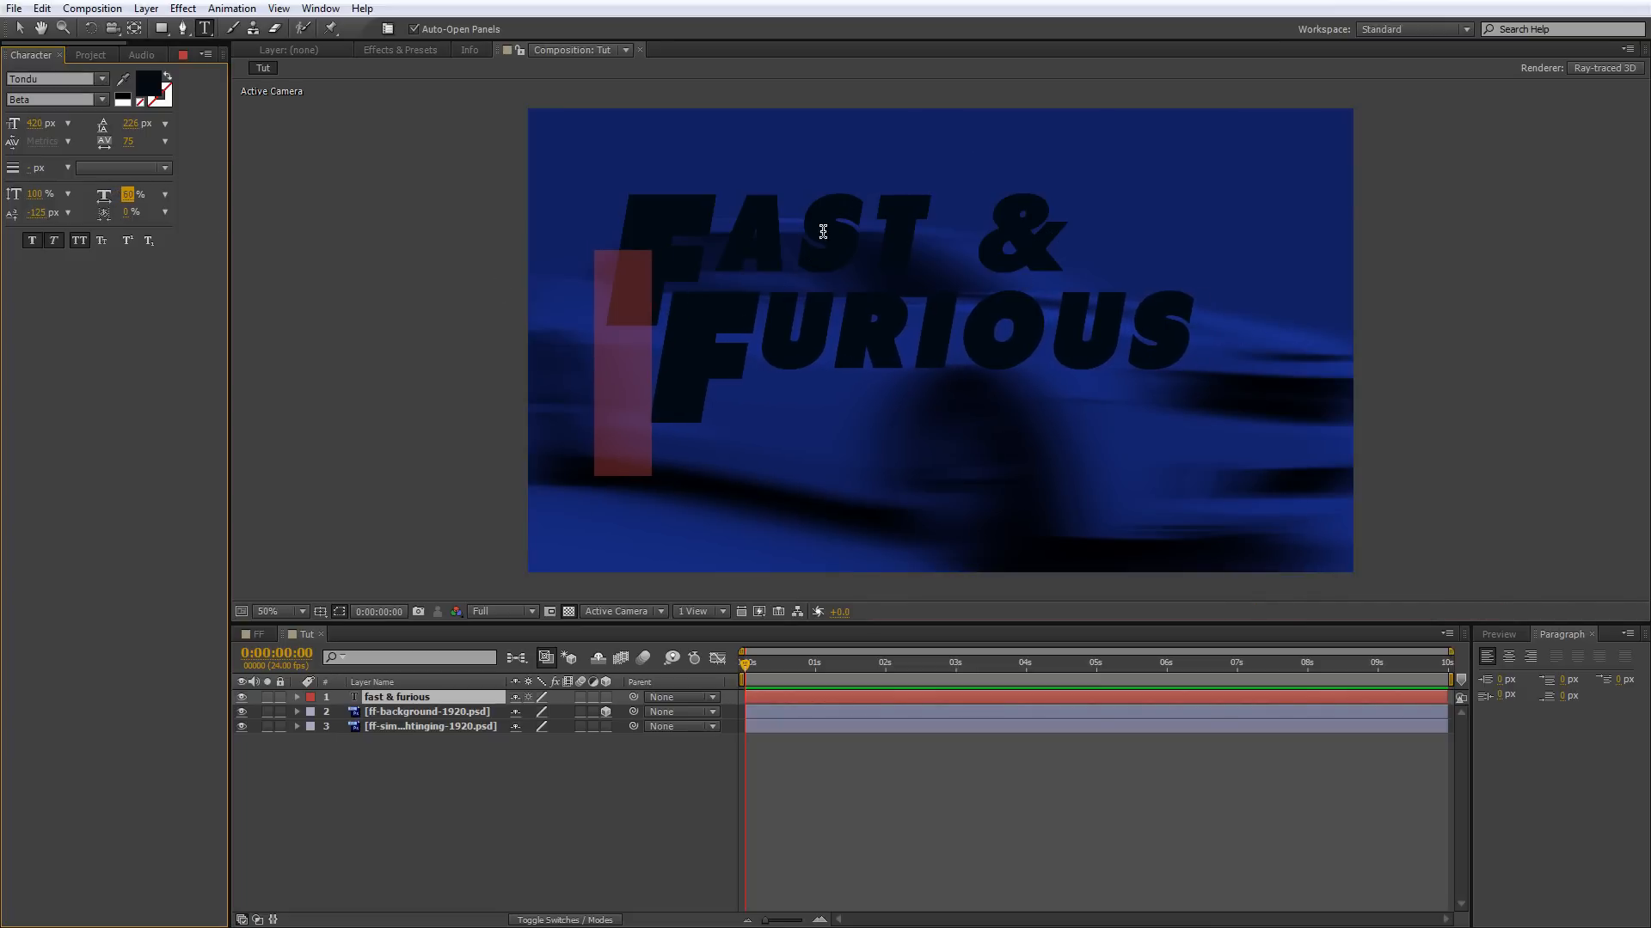
Set the horizontal scale of the whole title text to 126% and reposition the text so both lines fit inside the frame.
left_click(1199, 320)
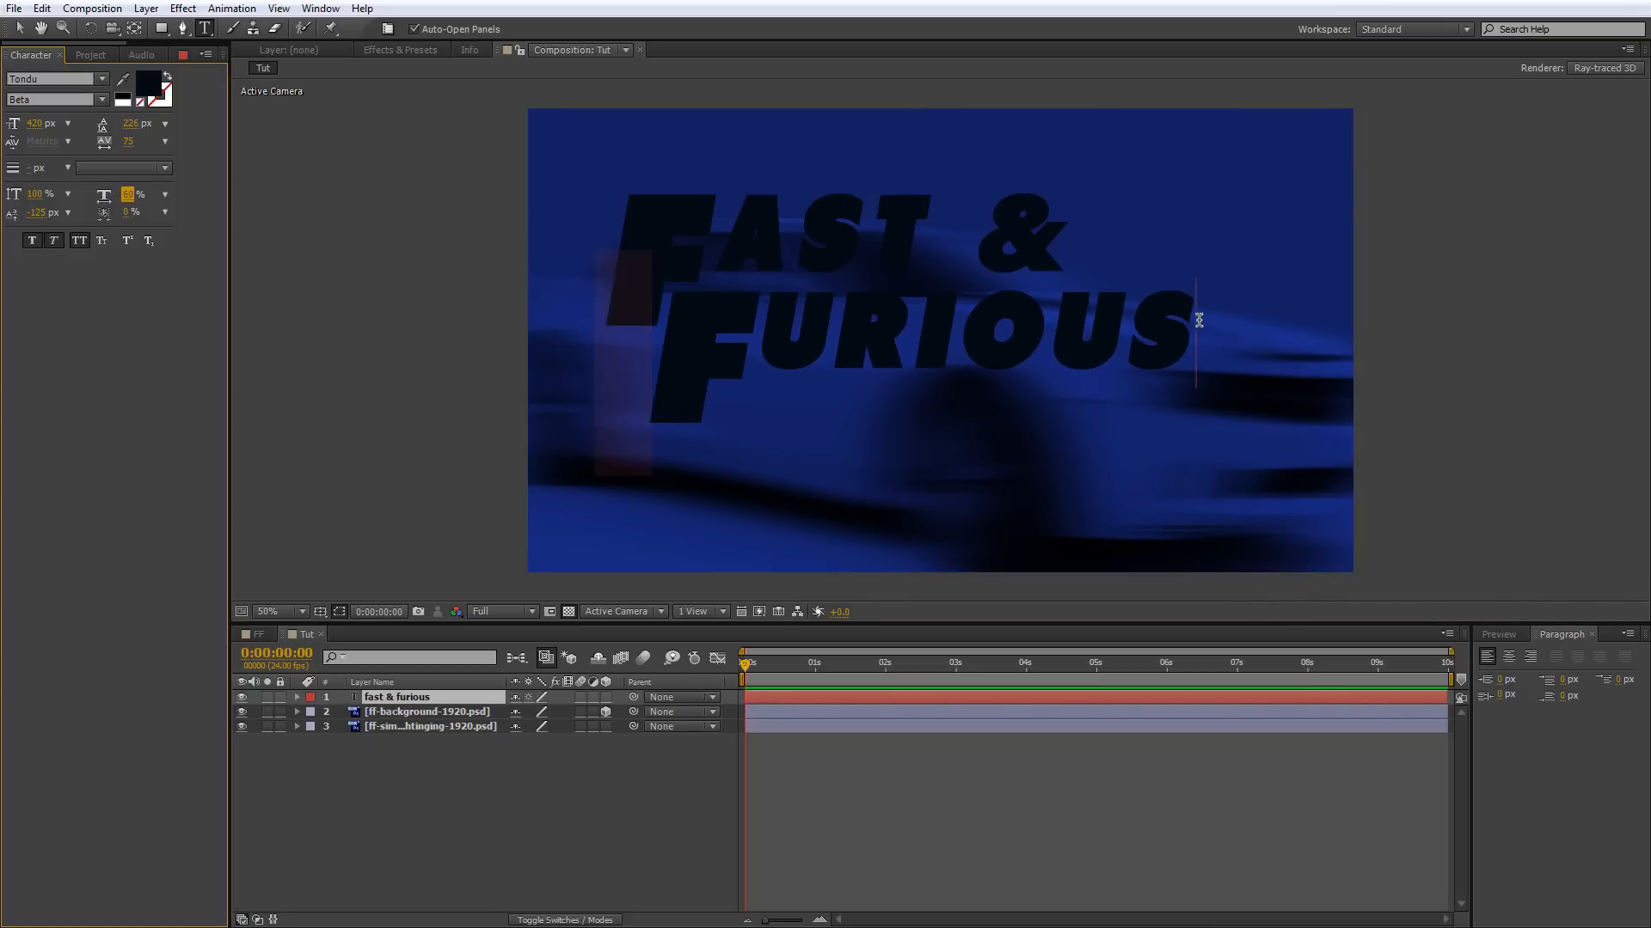
left_click_drag(1197, 321, 602, 251)
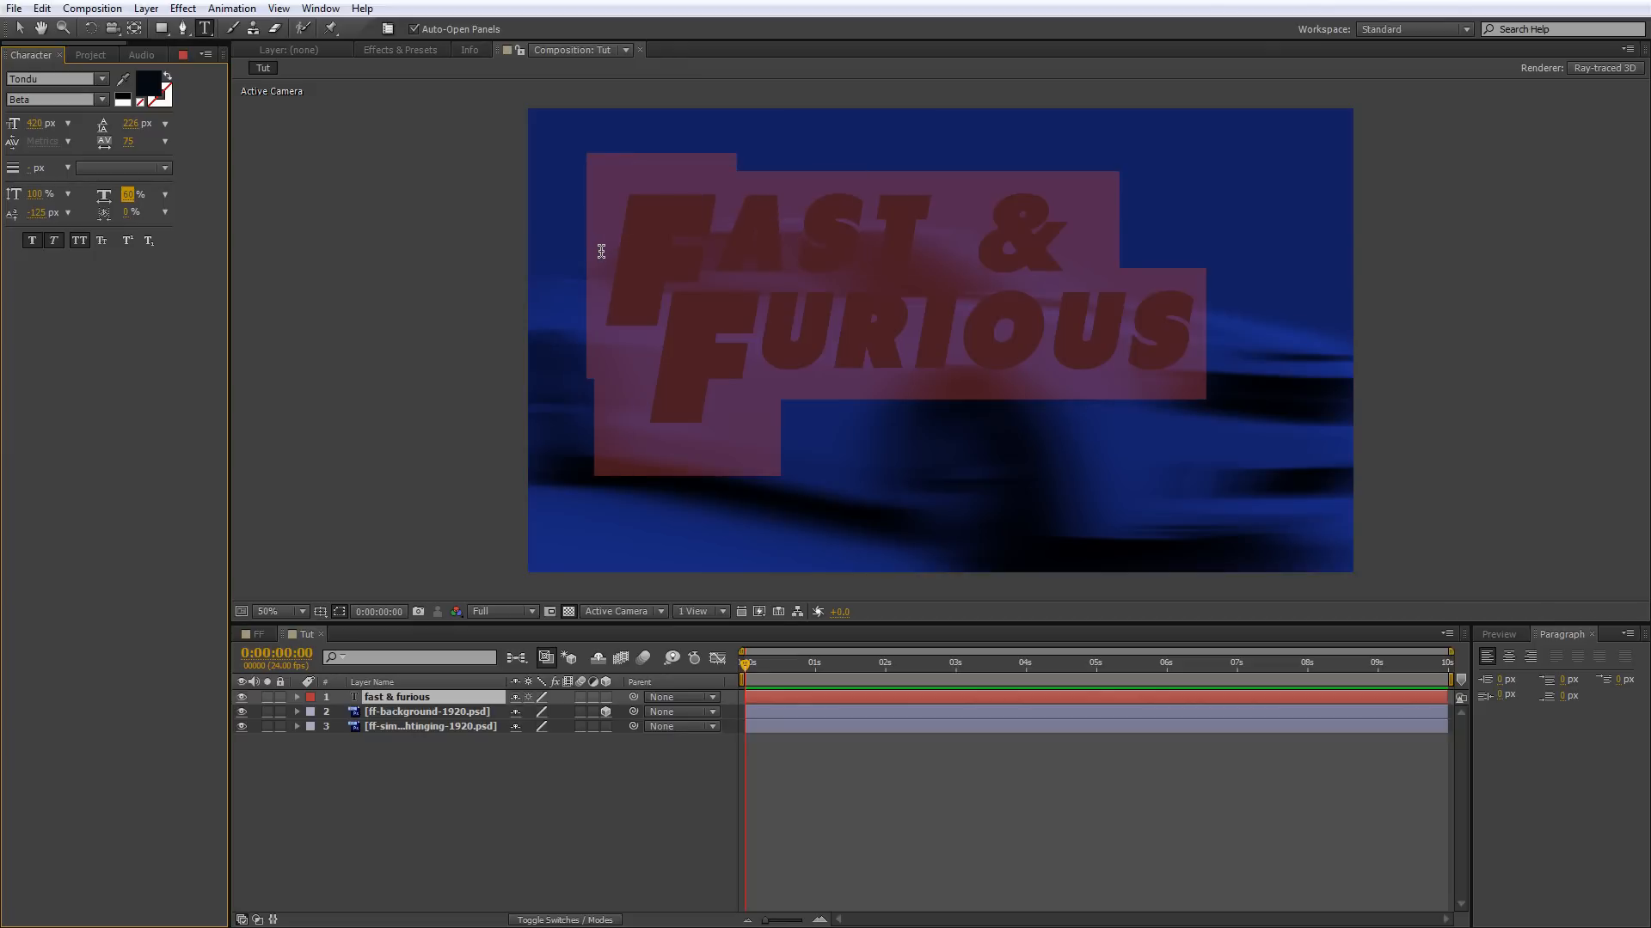
left_click(129, 196)
type("126")
key("Return")
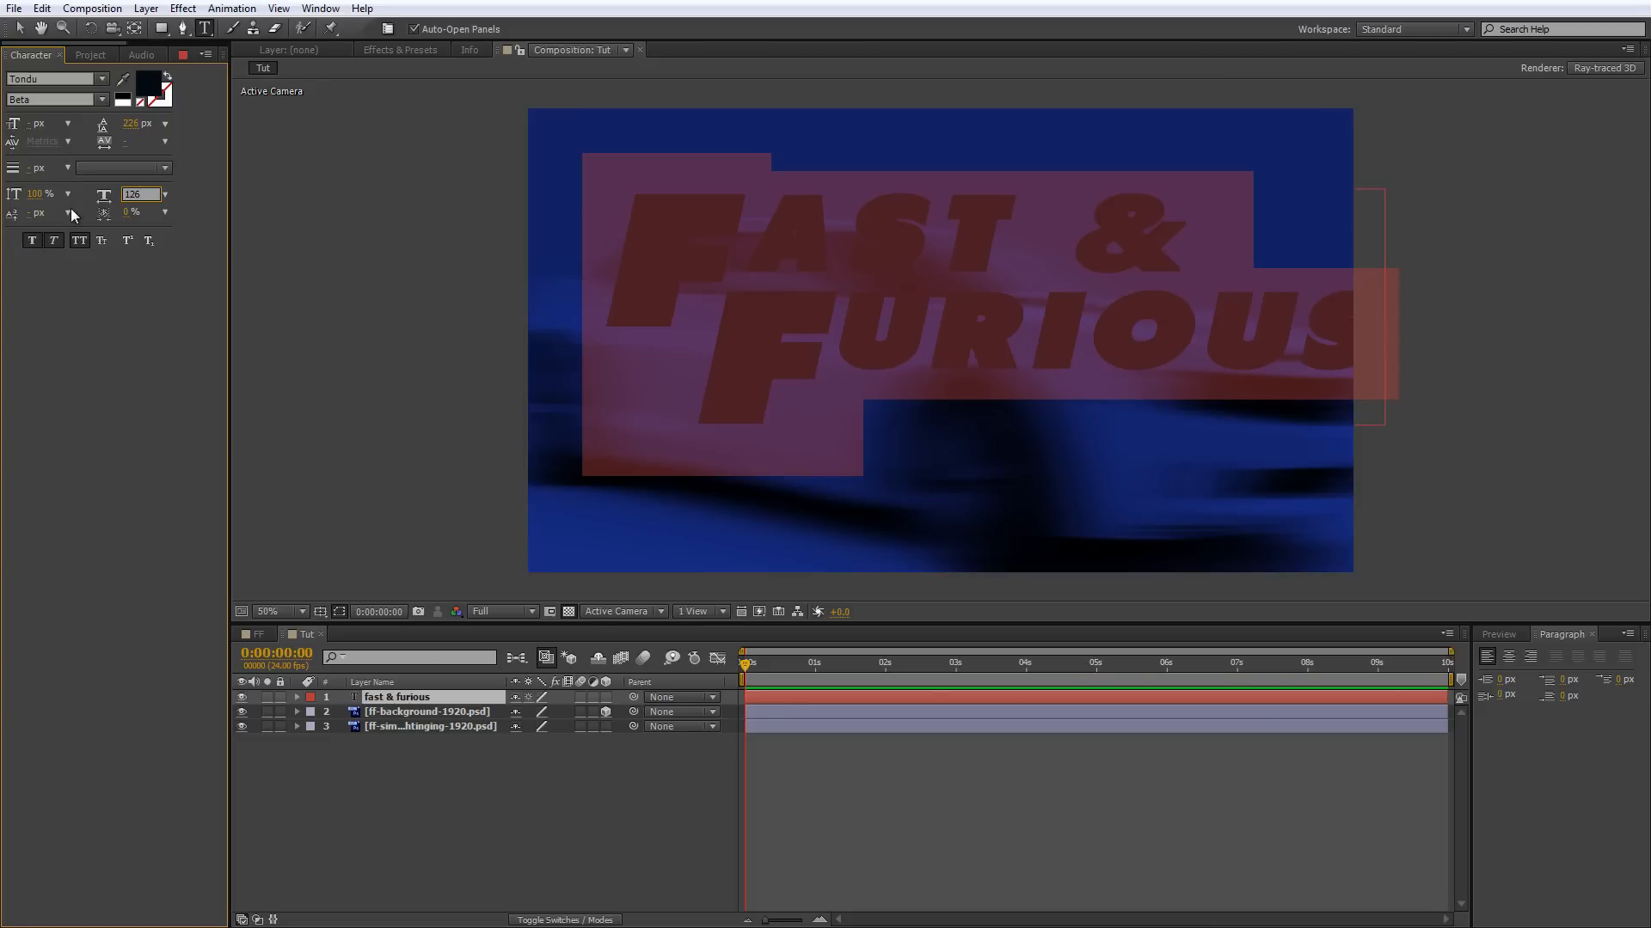
left_click_drag(530, 165, 486, 171)
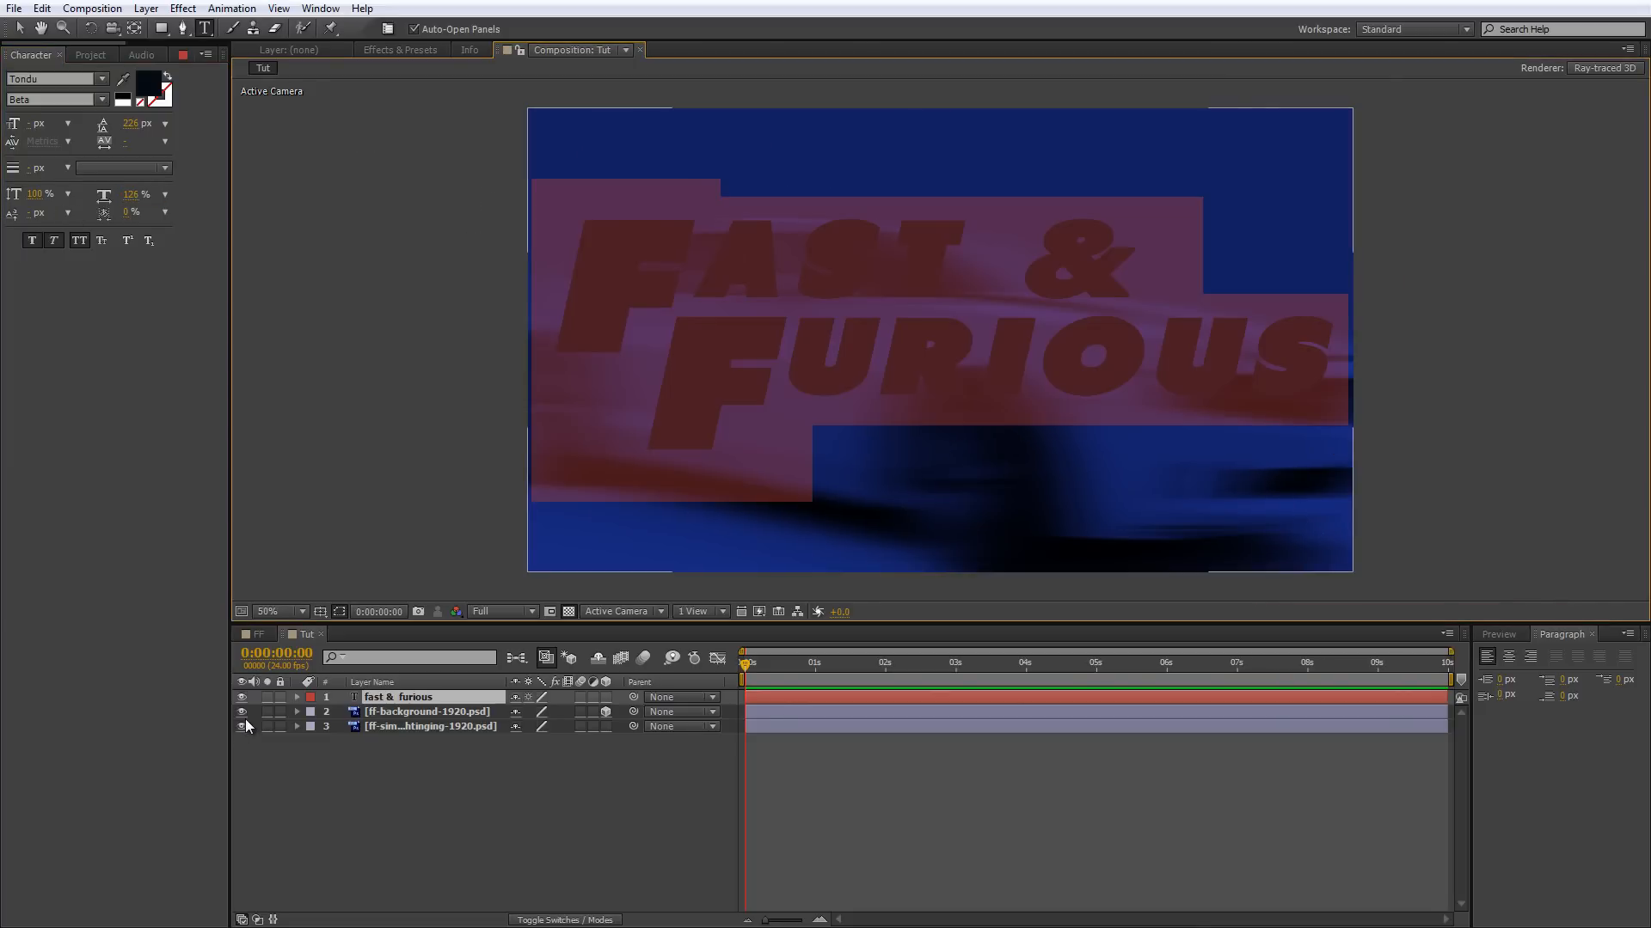
Hide the ff-background-1920.psd layer and toggle the fast & furious layer's visibility to compare the text with the finished render.
left_click(242, 712)
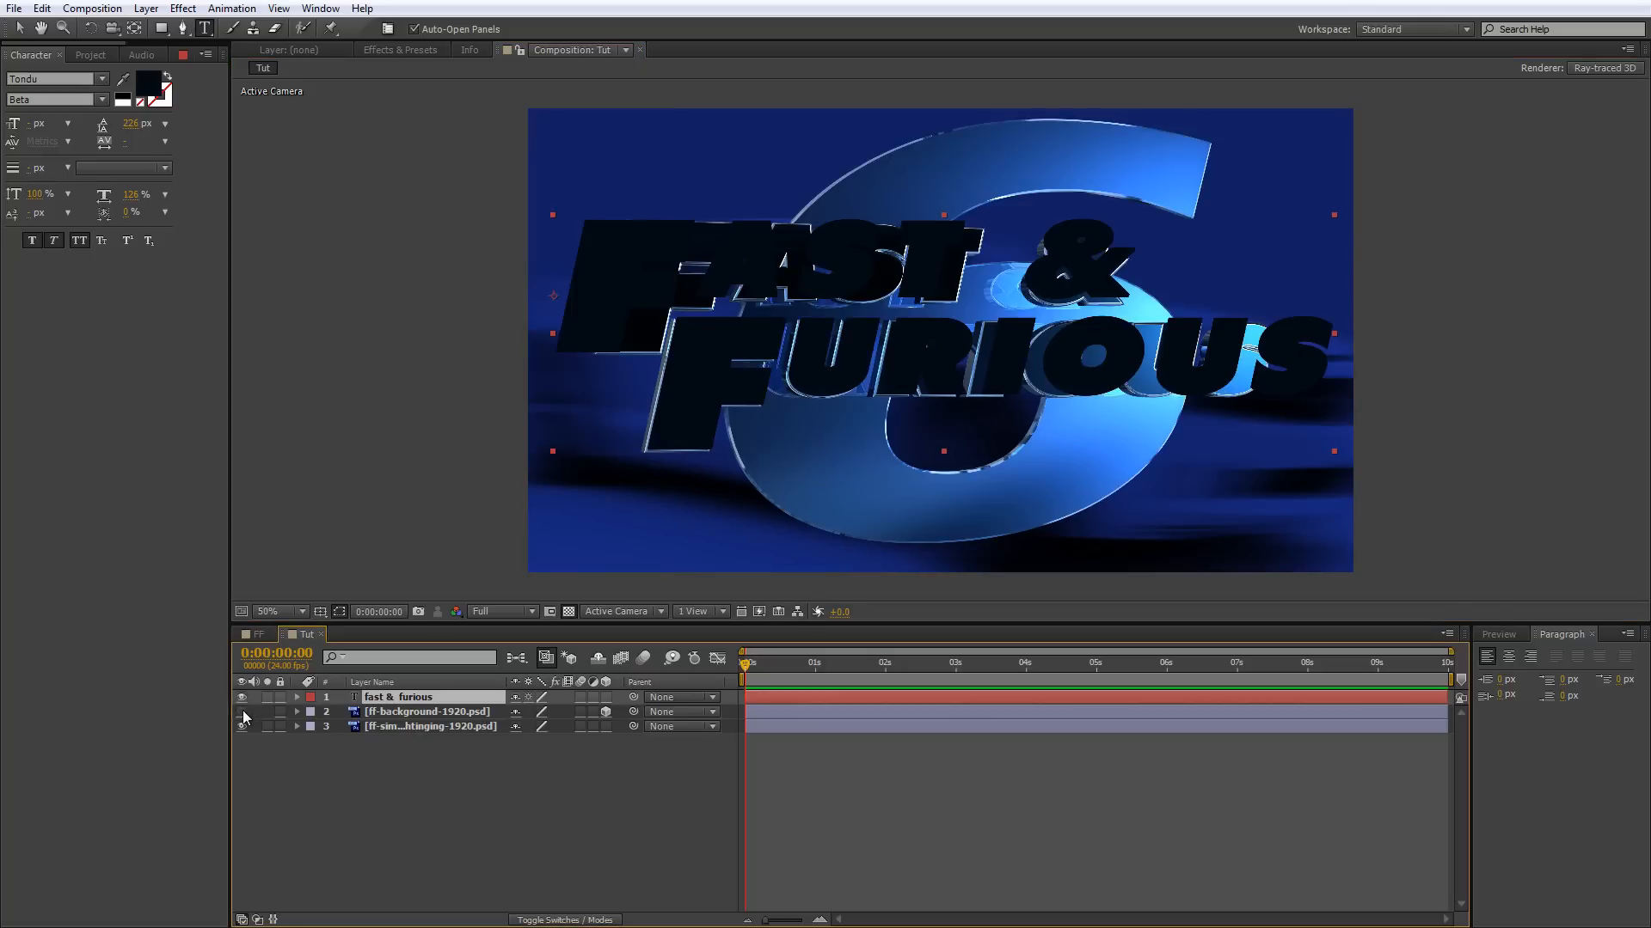
left_click(242, 712)
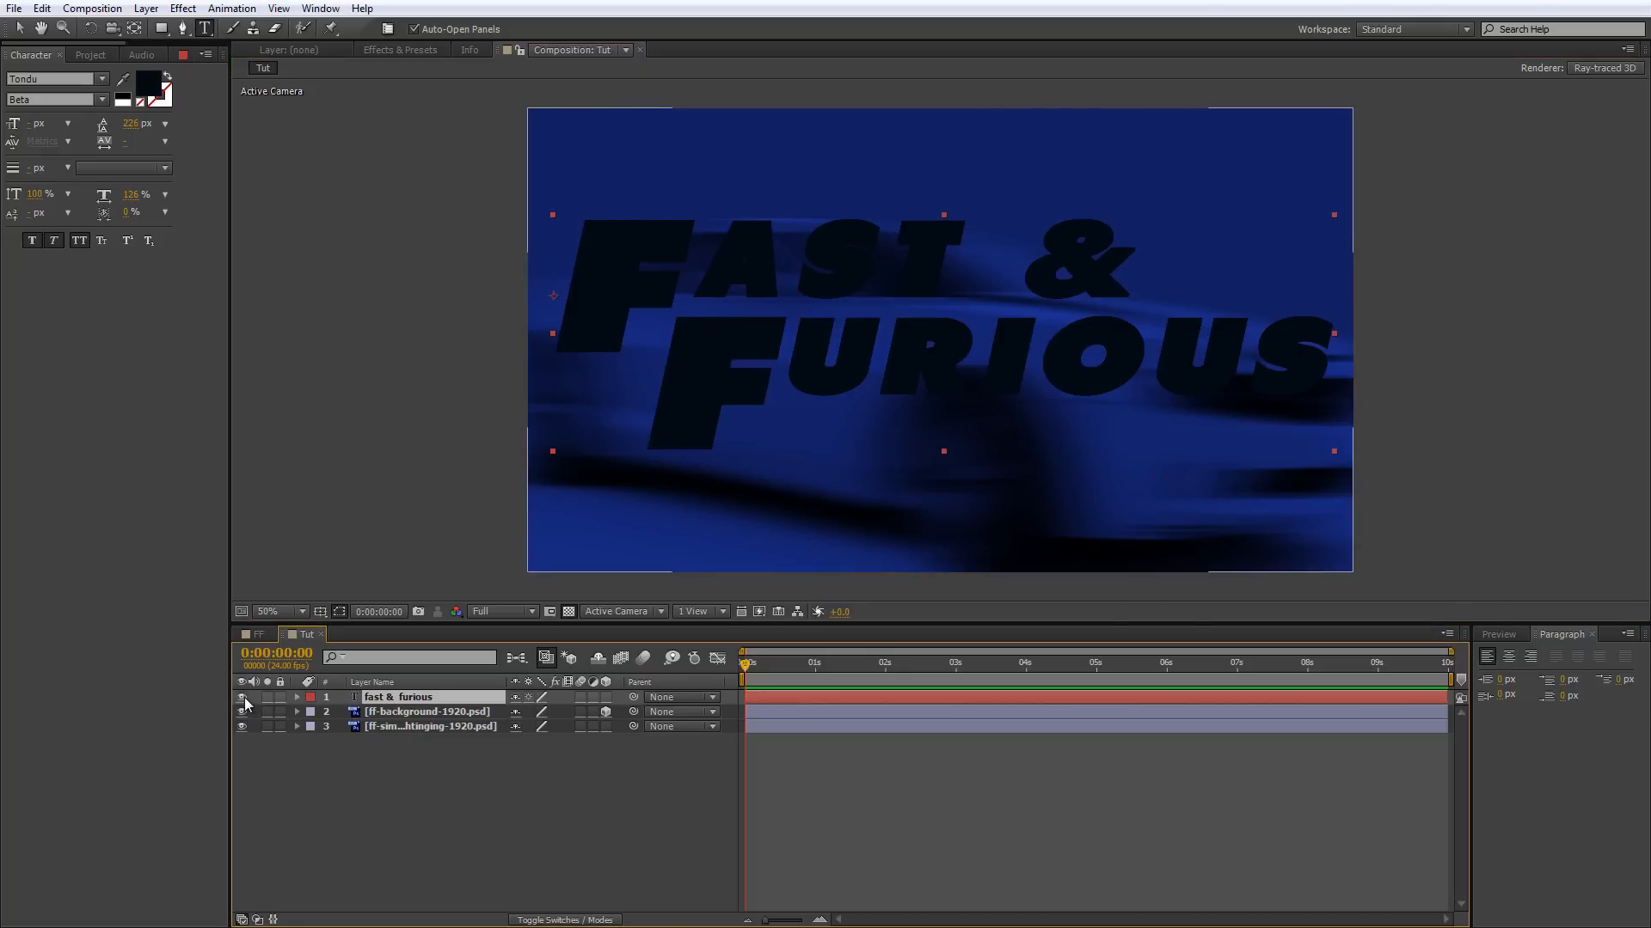
left_click(244, 707)
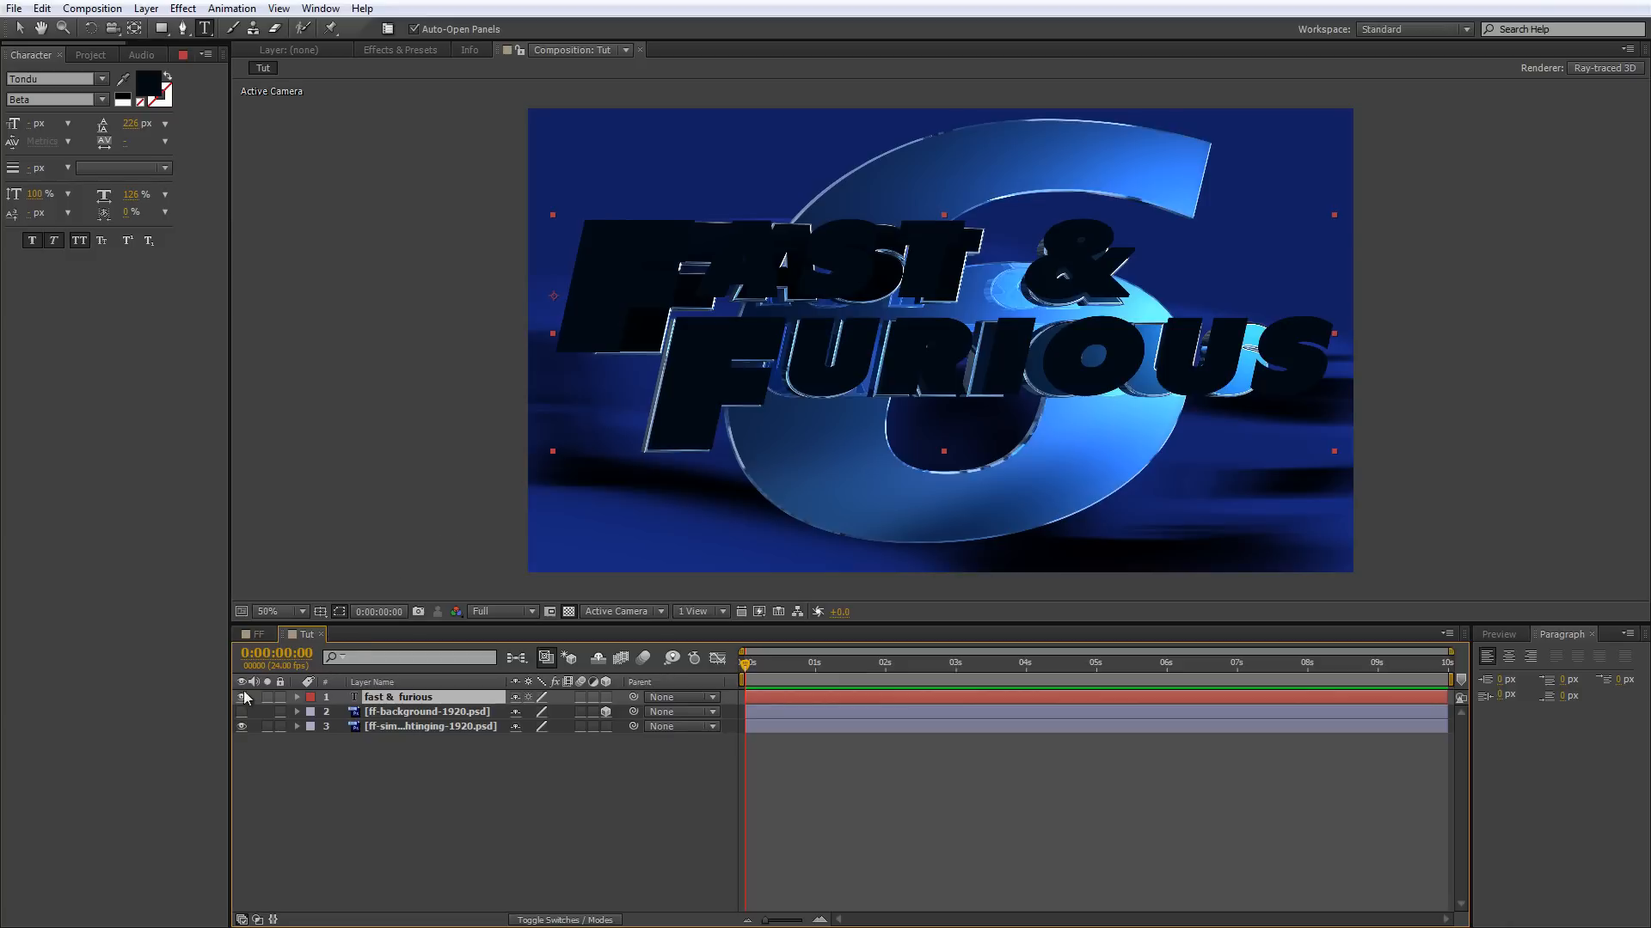
left_click(242, 699)
left_click(242, 699)
left_click(242, 698)
left_click(241, 697)
Add a two-node camera with the 80mm preset to the Tut composition.
left_click(146, 9)
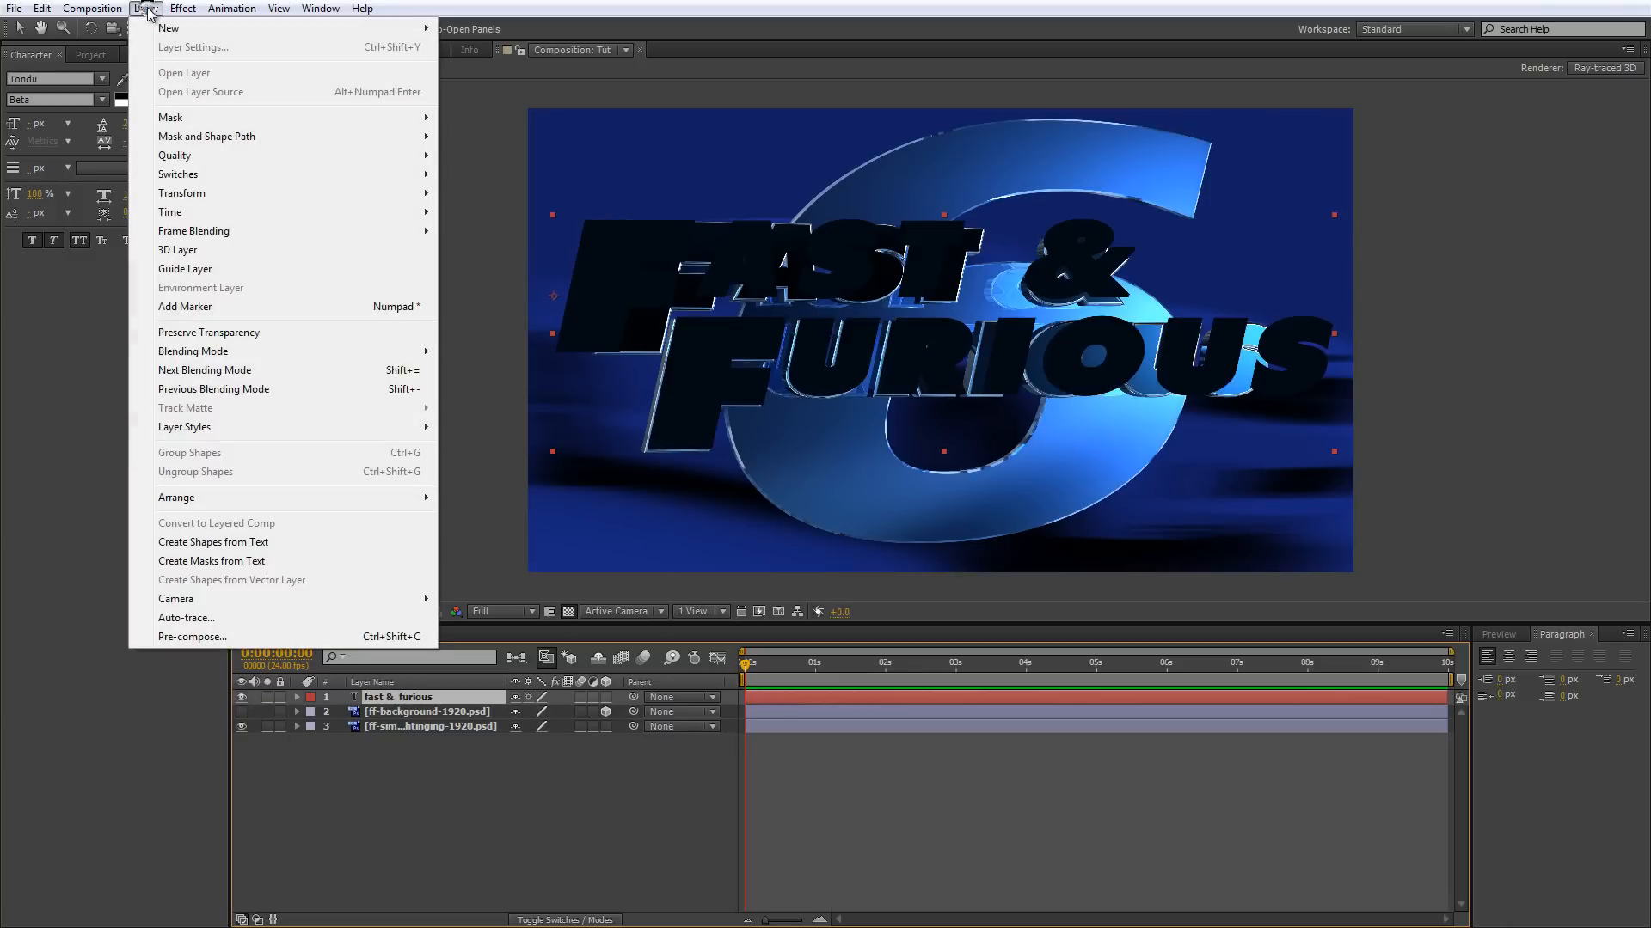
mouse_move(160, 37)
left_click(555, 85)
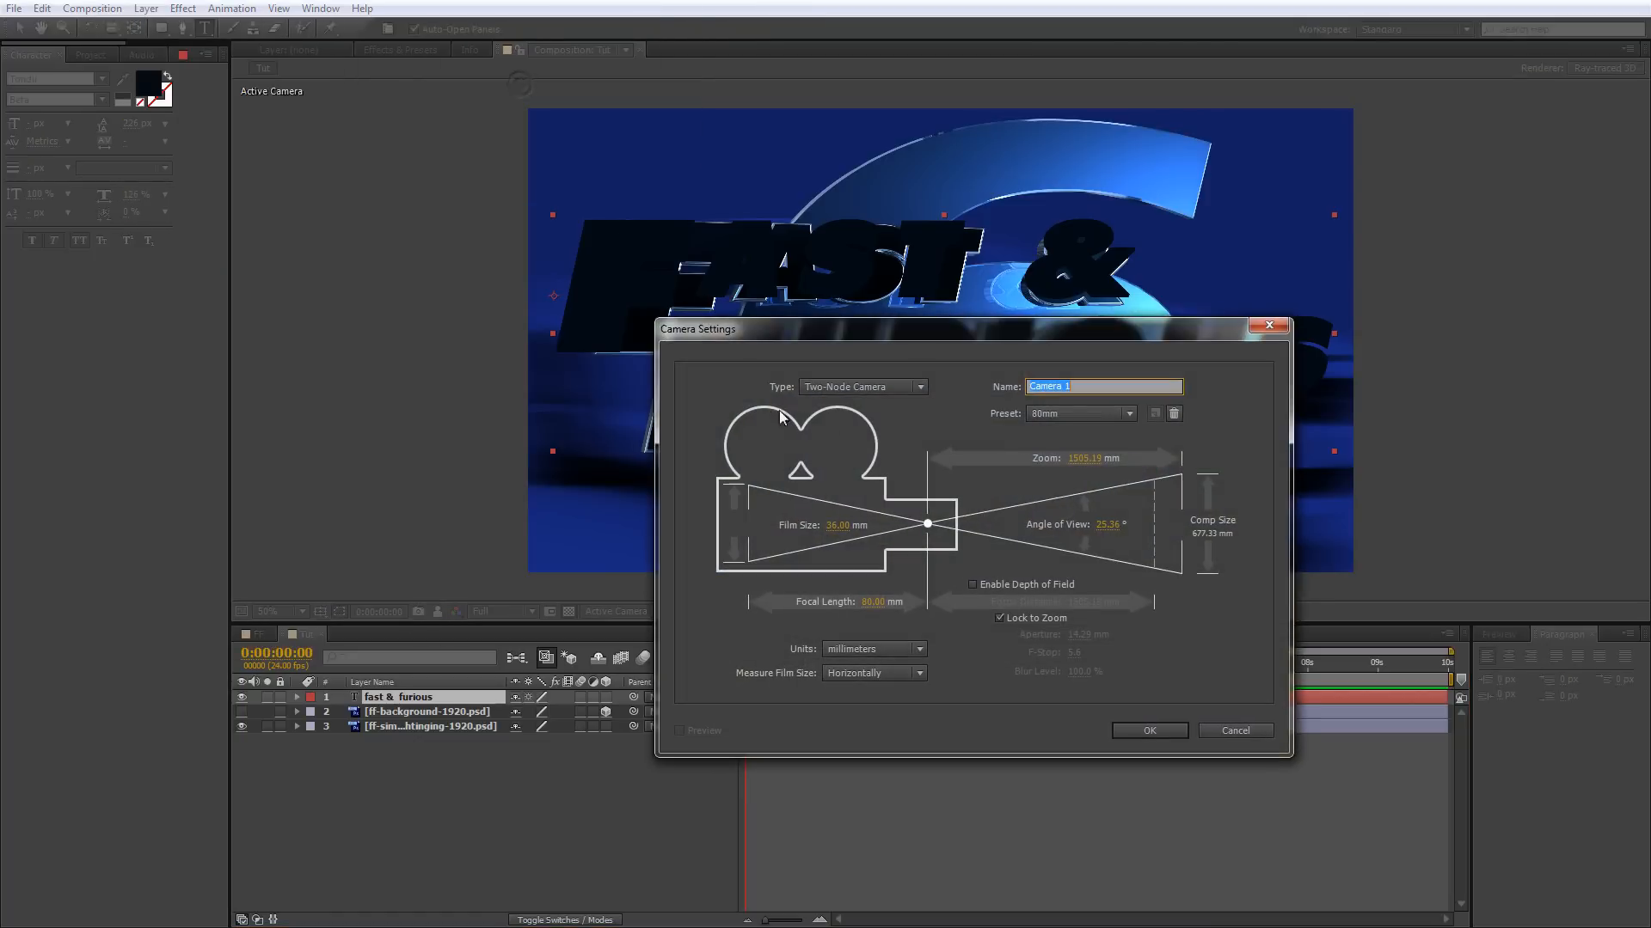
left_click(1149, 731)
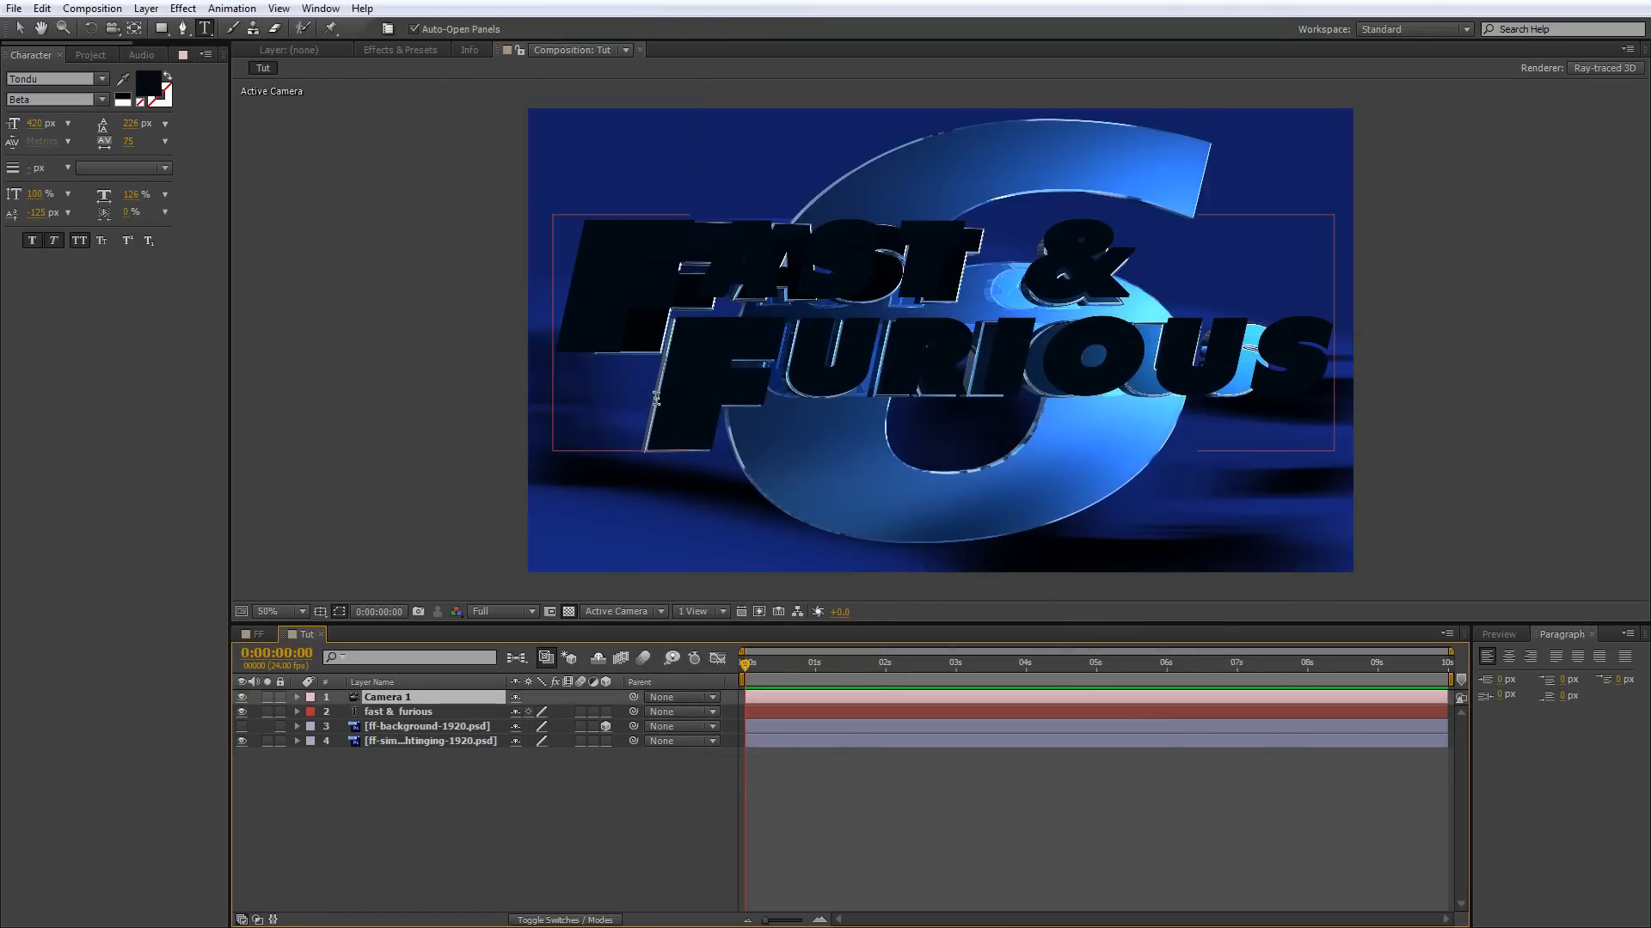
Examine Camera 1's Camera Options and try to orbit the view with the Camera tool.
left_click(297, 697)
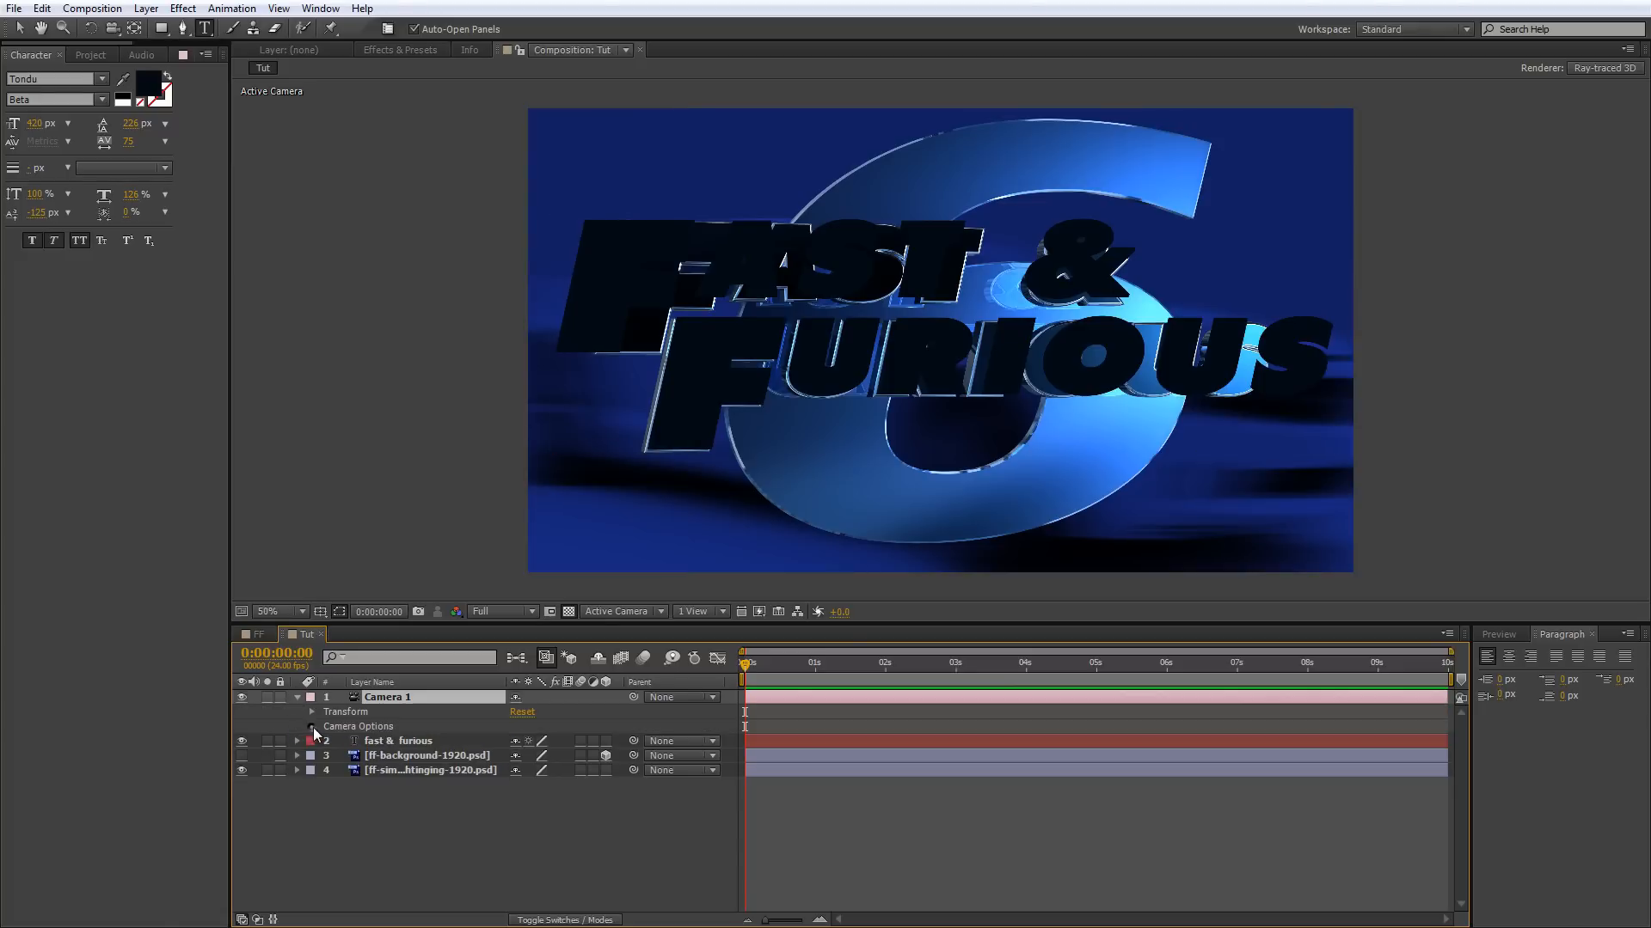
left_click(313, 727)
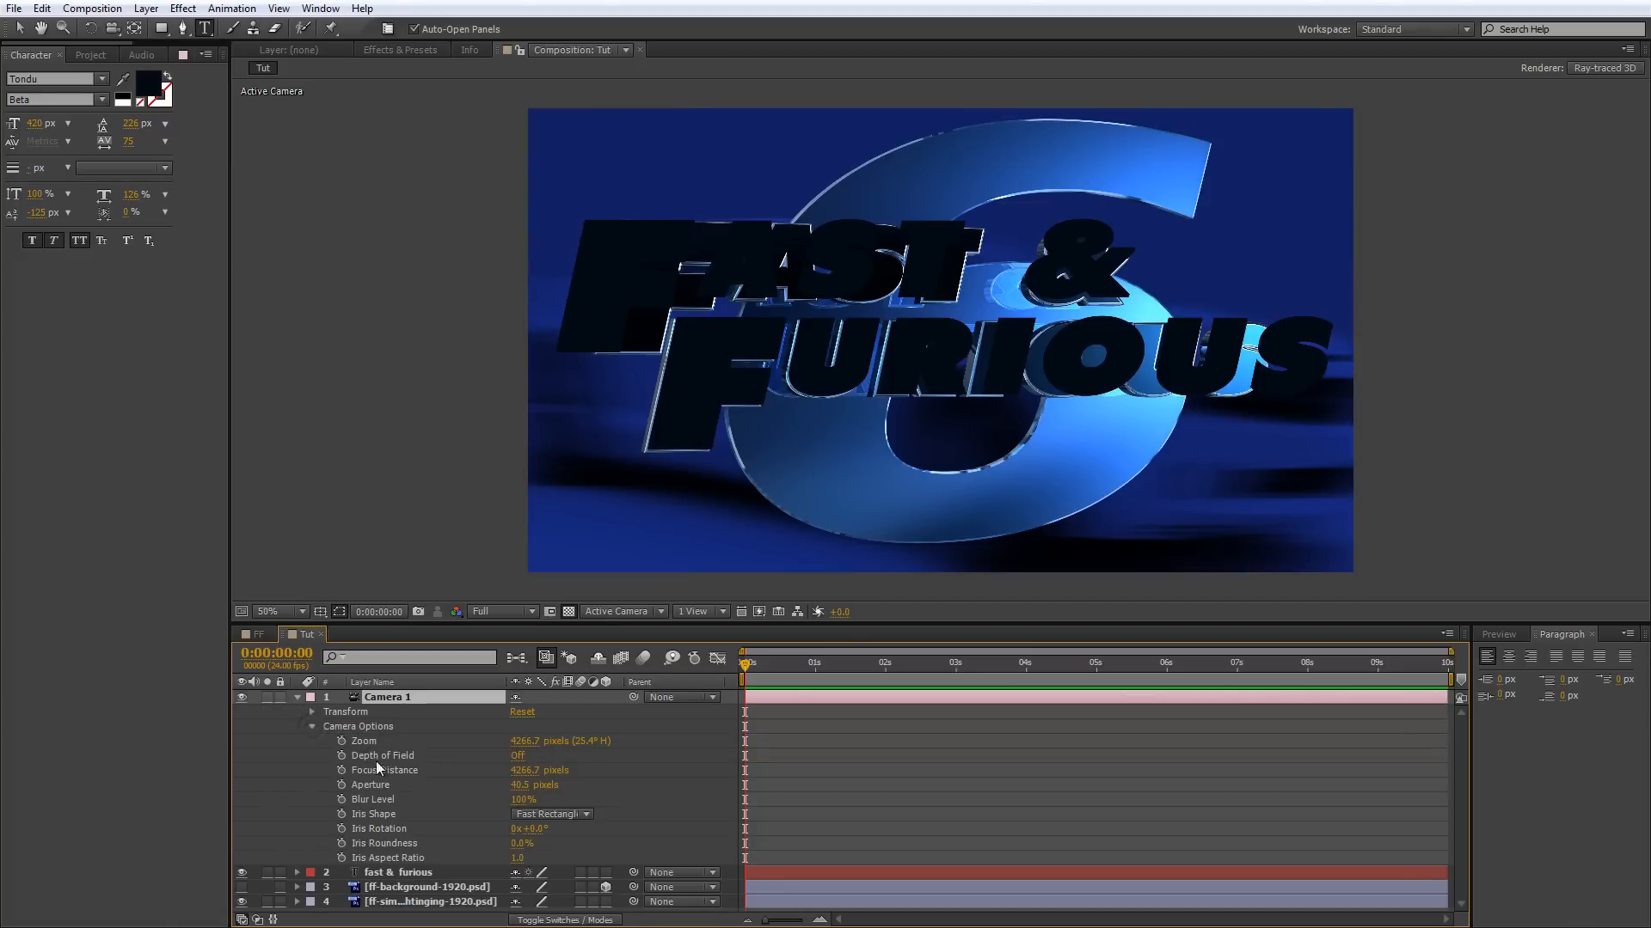
left_click(297, 698)
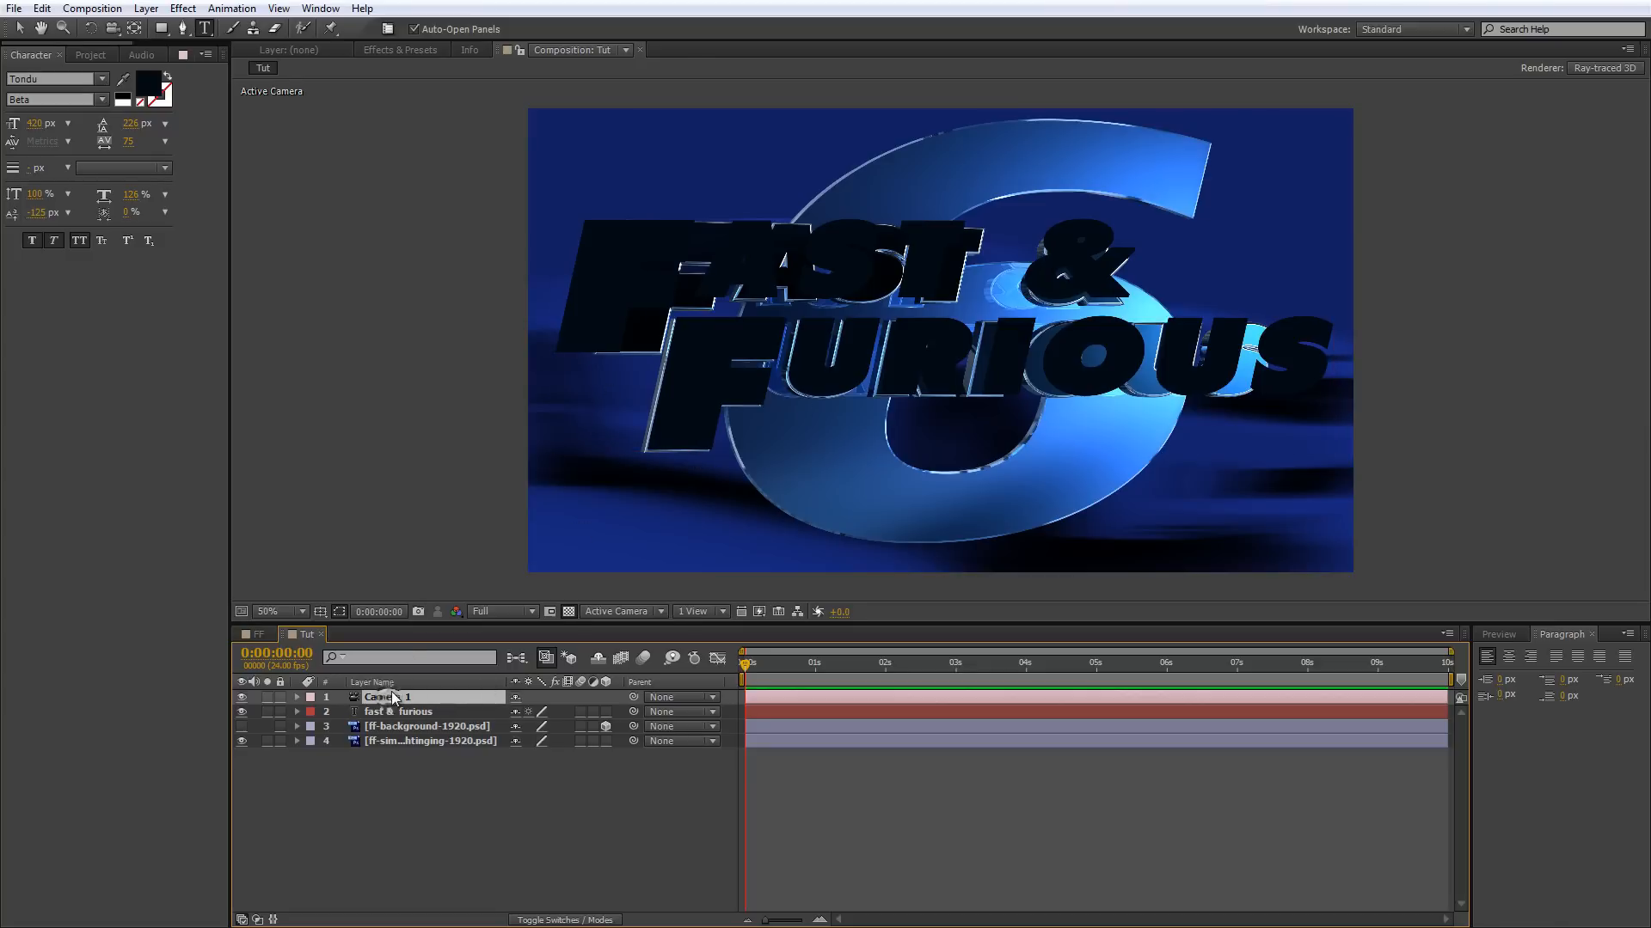
key("c")
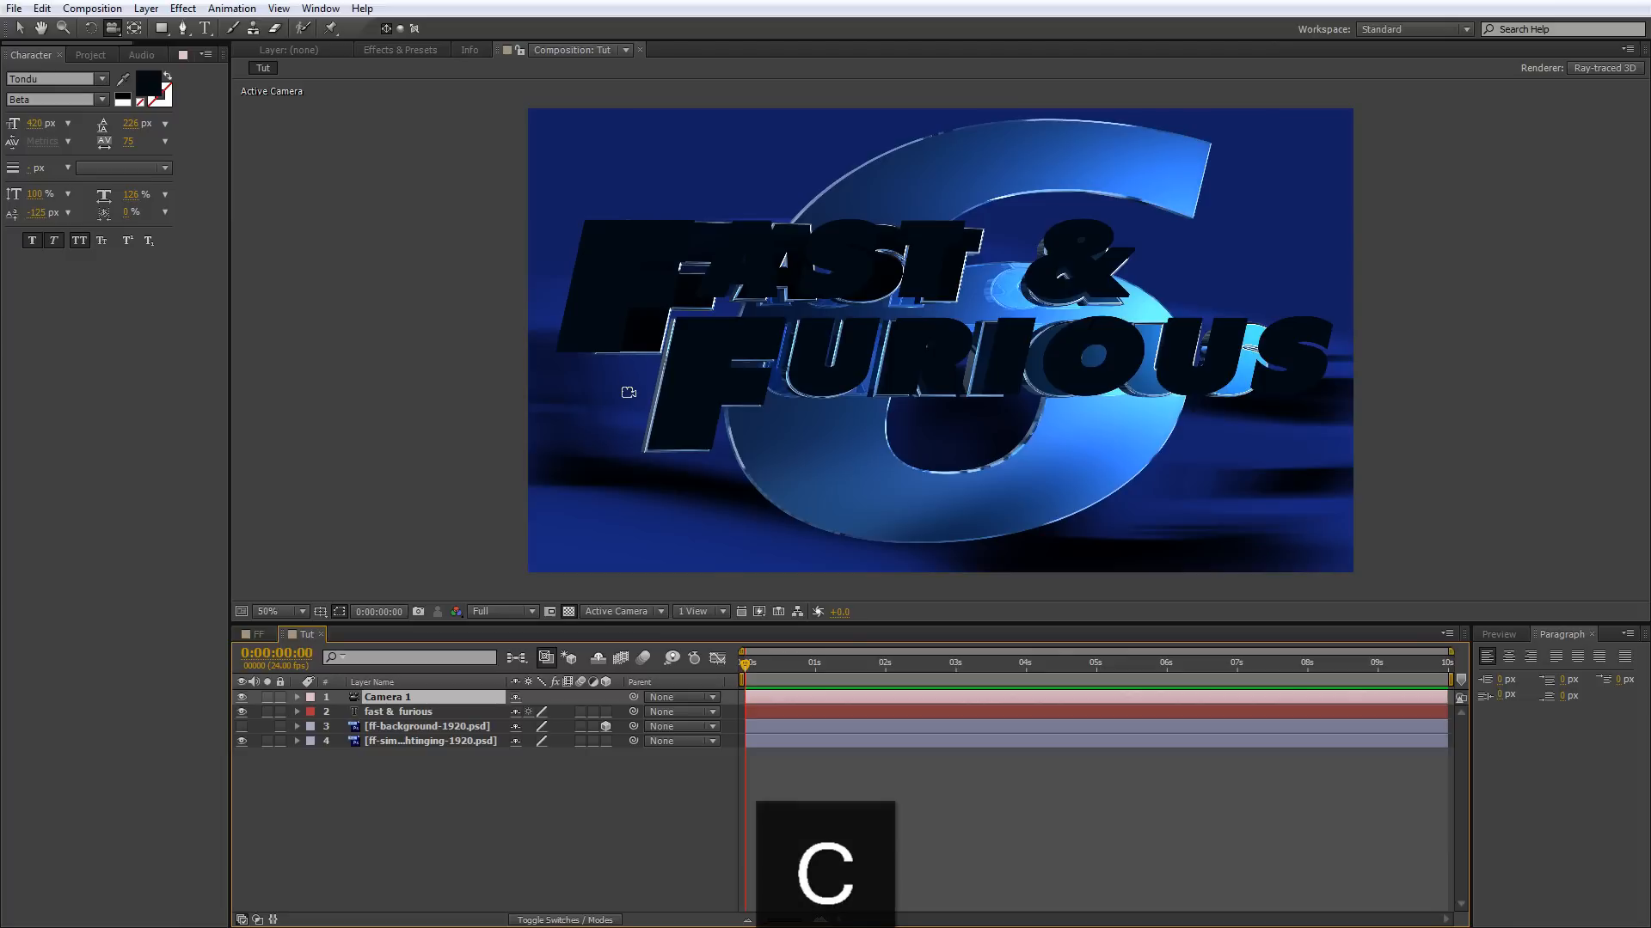
left_click_drag(629, 393, 625, 395)
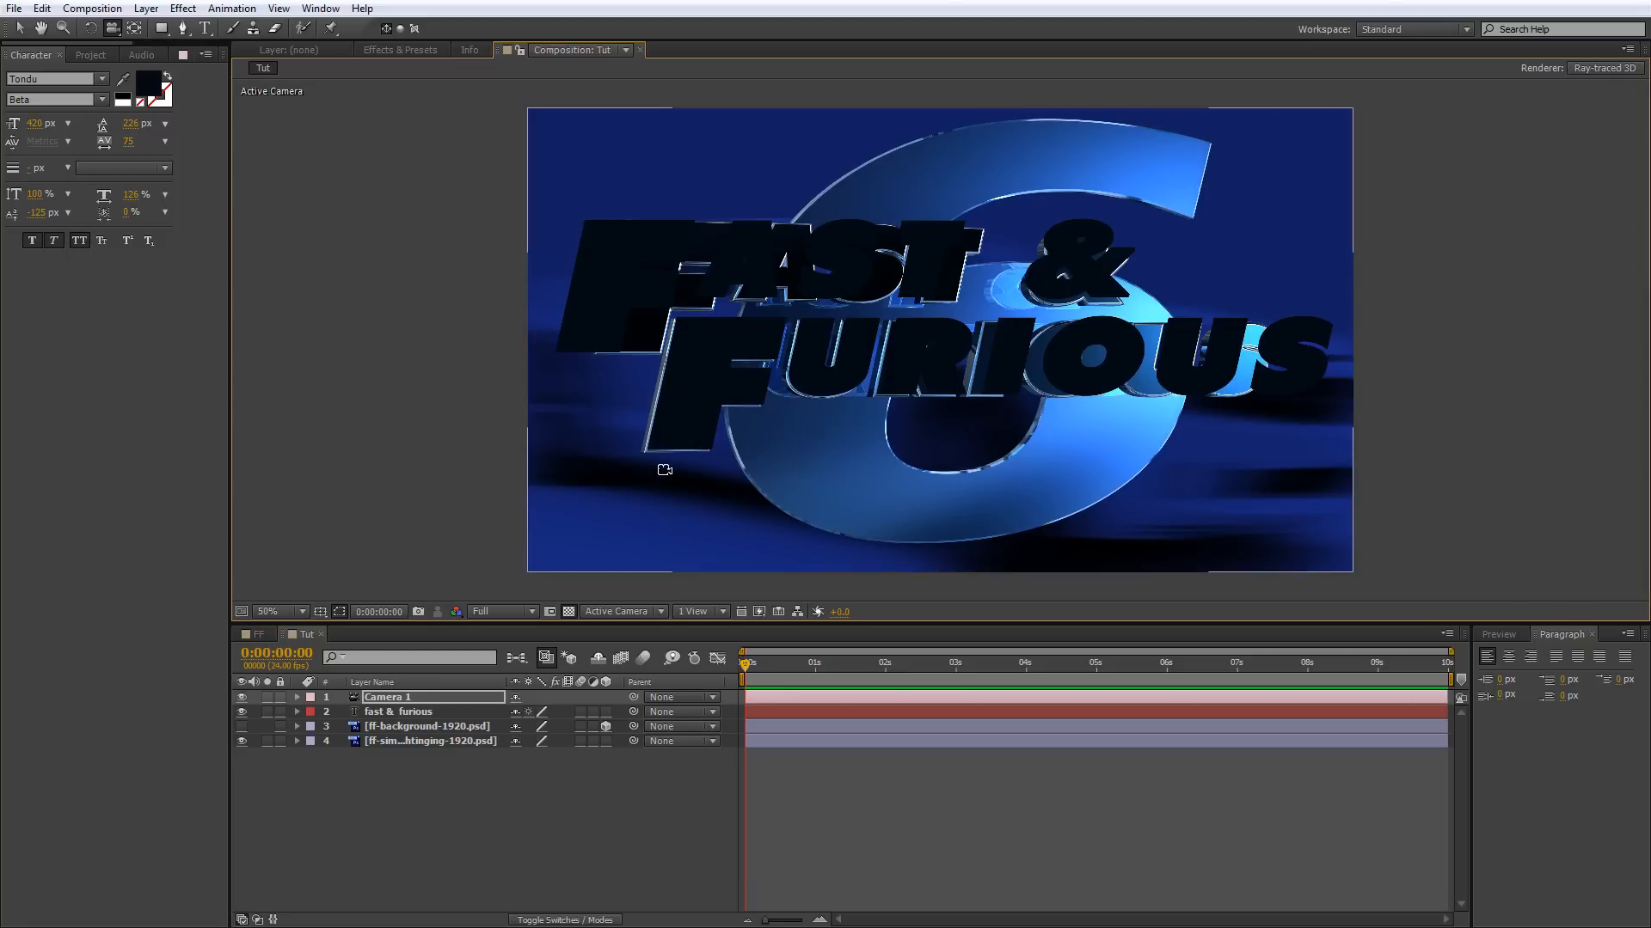
Make the fast & furious text a 3D layer and orbit the camera to match the reference title's perspective.
left_click(42, 10)
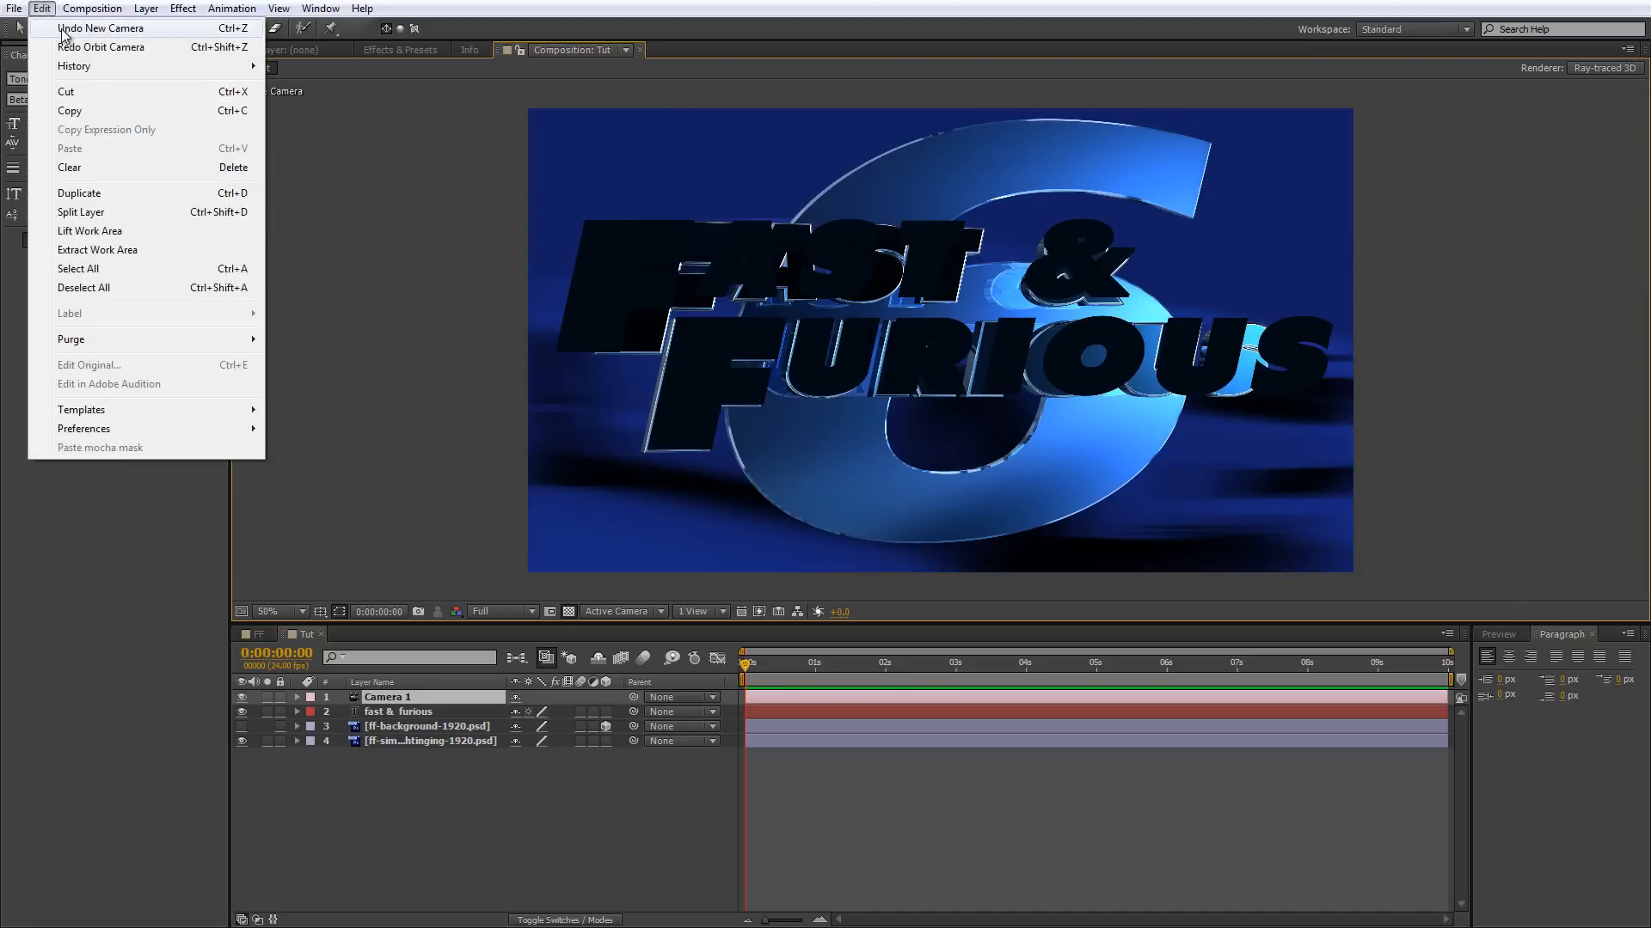
left_click(607, 710)
left_click(606, 712)
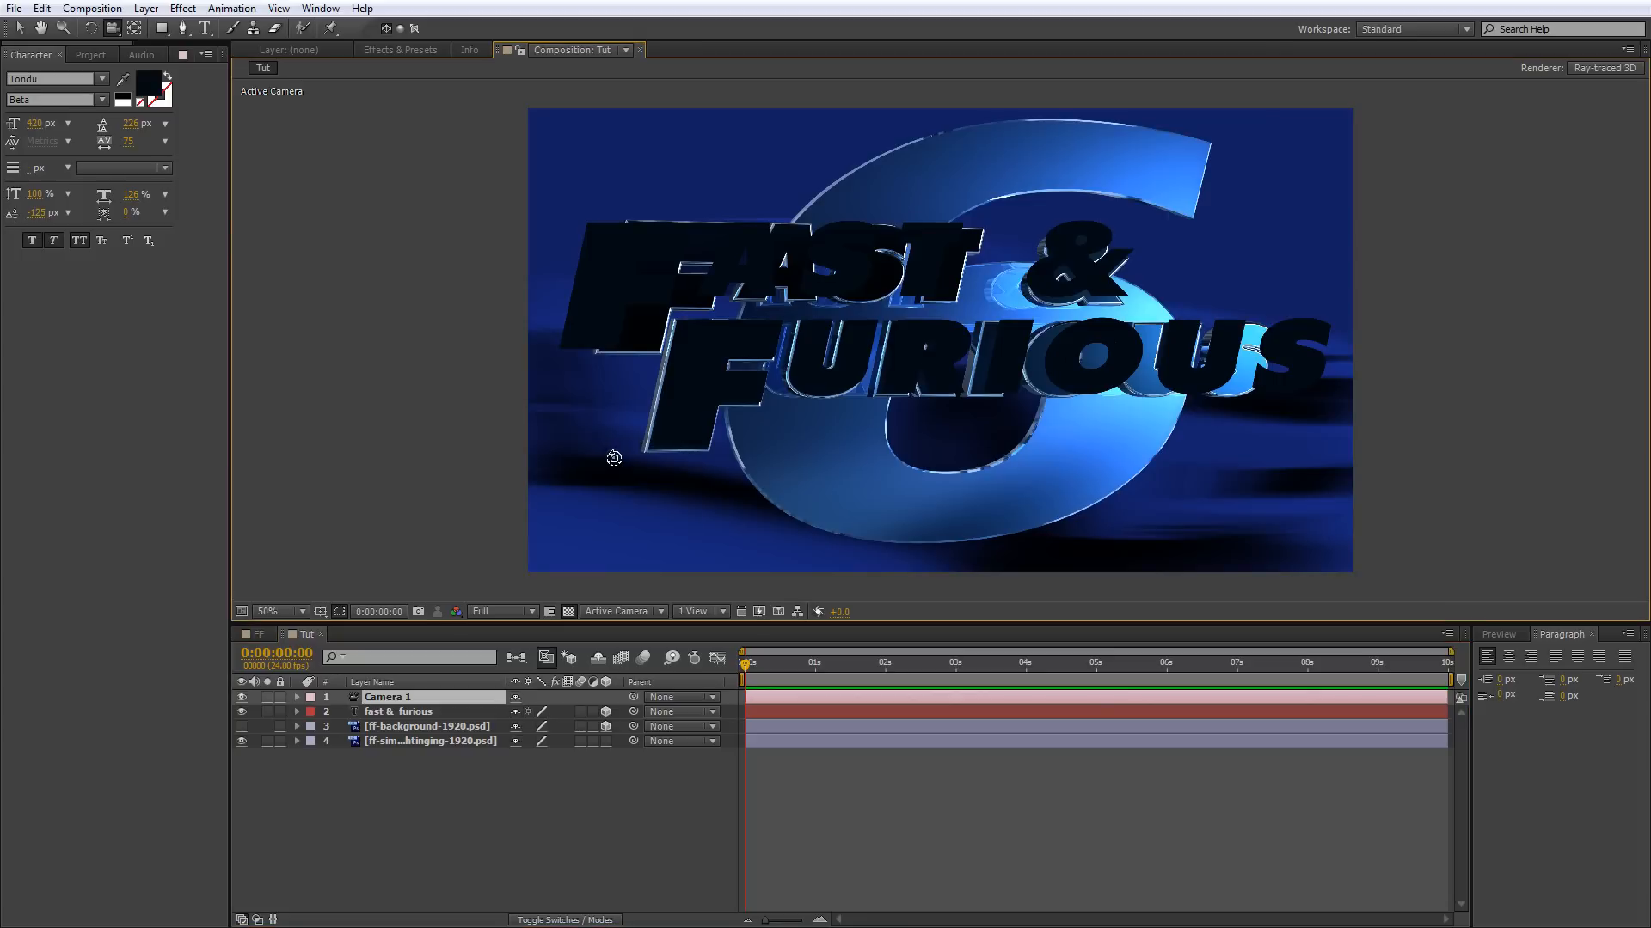
left_click_drag(623, 458, 658, 456)
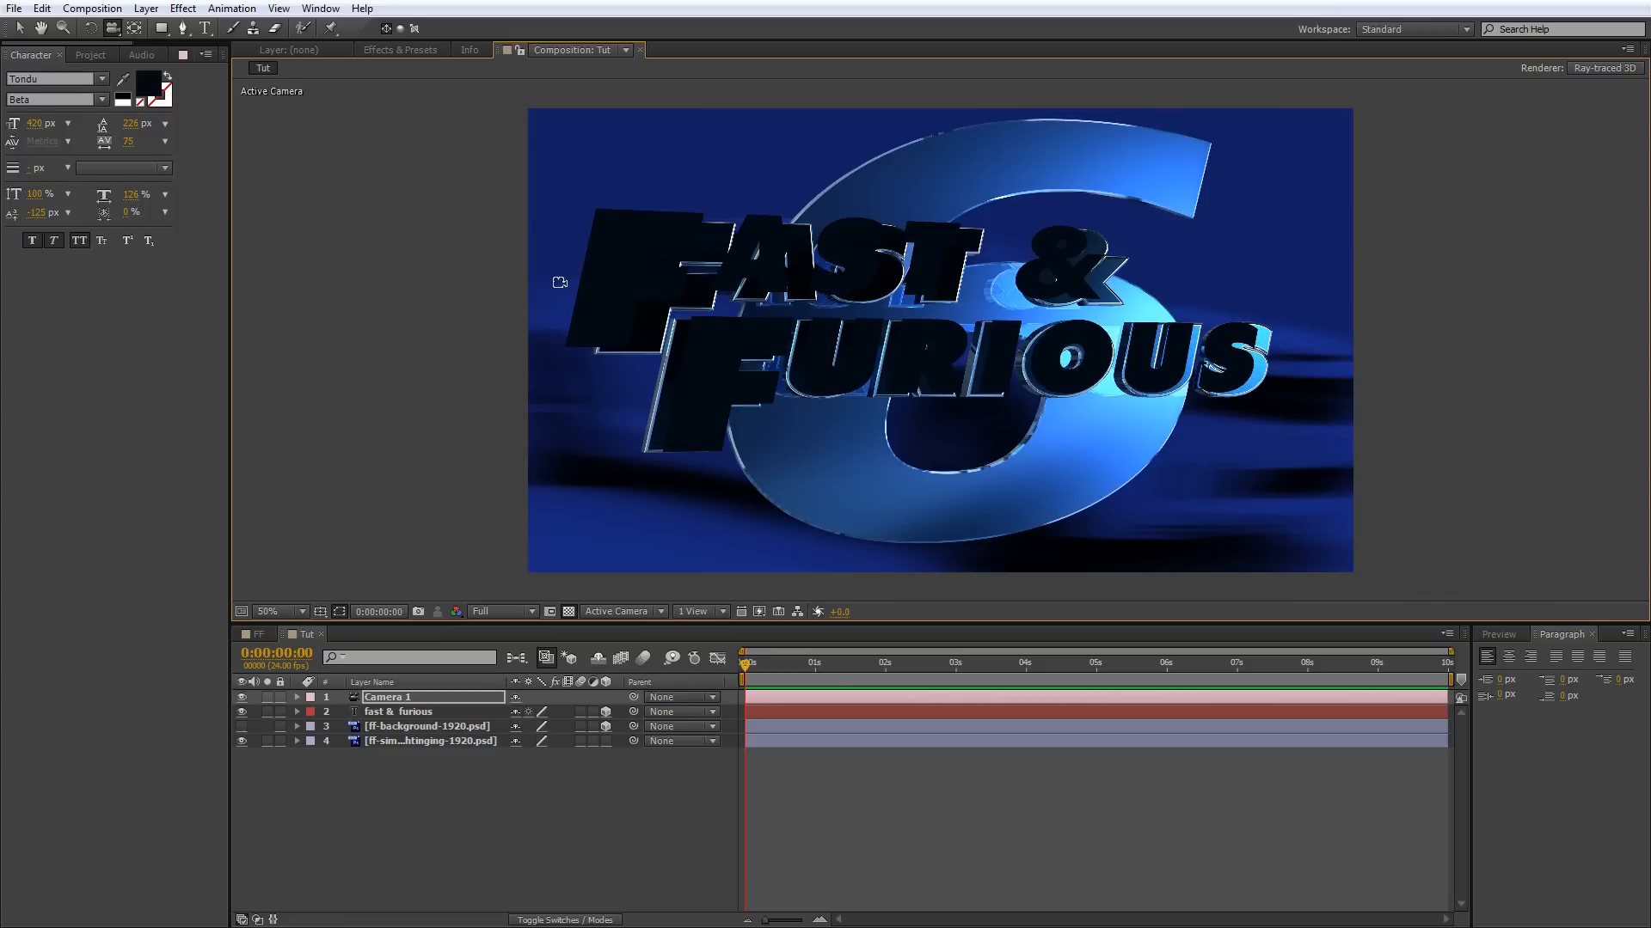
Reposition the 3D fast & furious text slightly to the right over the reference title.
key("v")
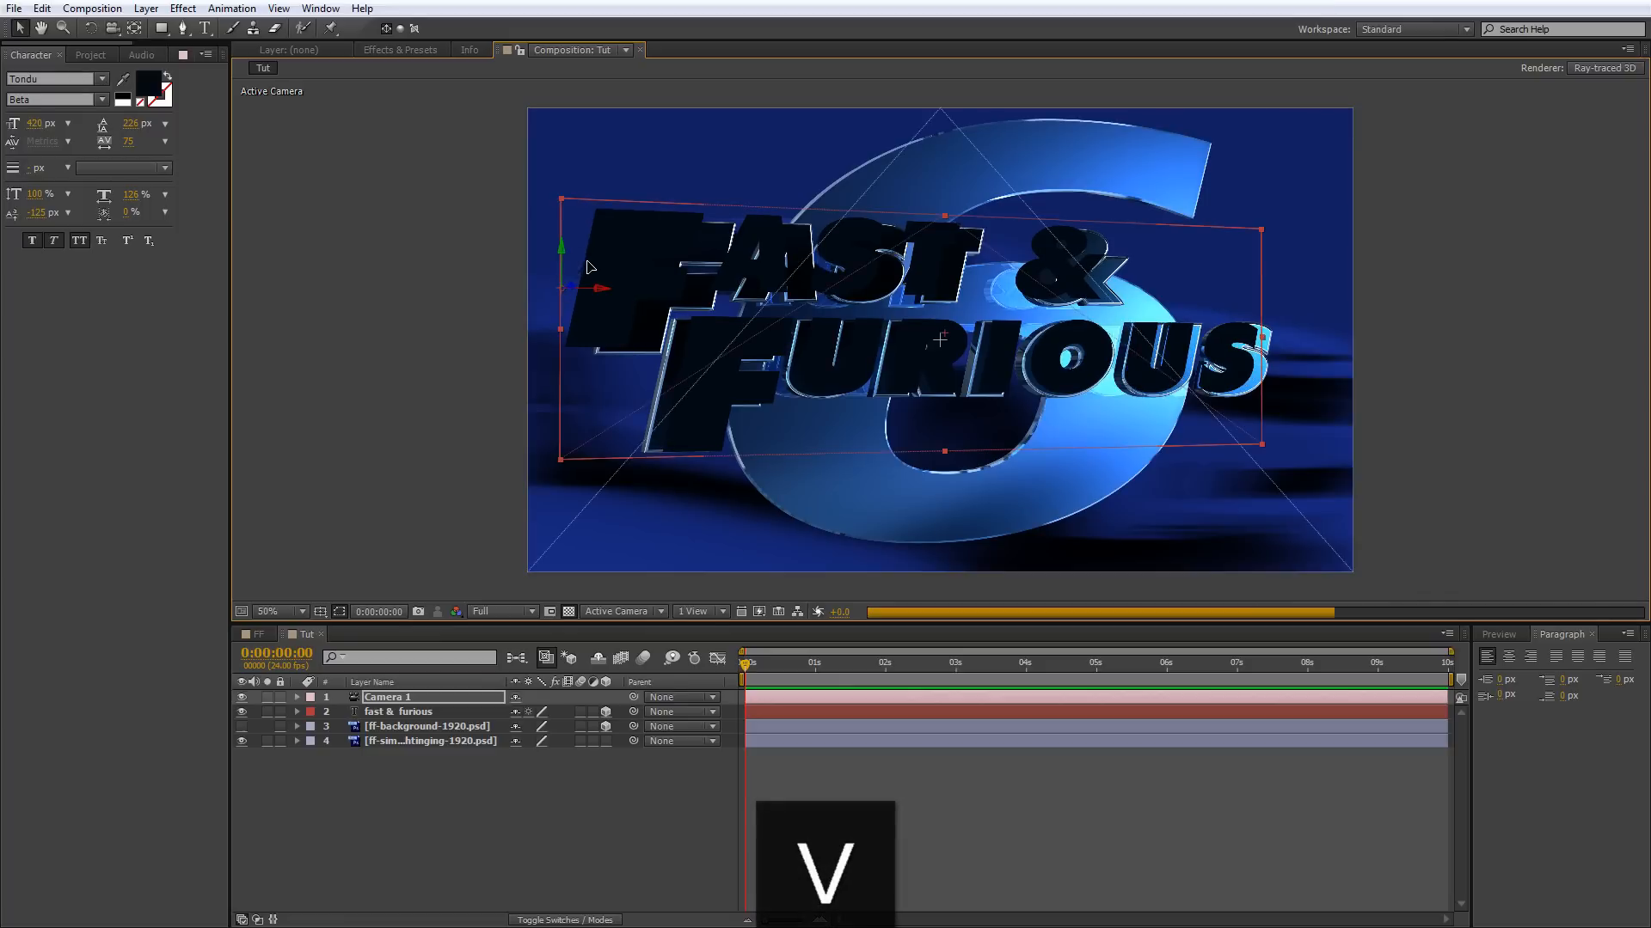
left_click_drag(587, 261, 598, 265)
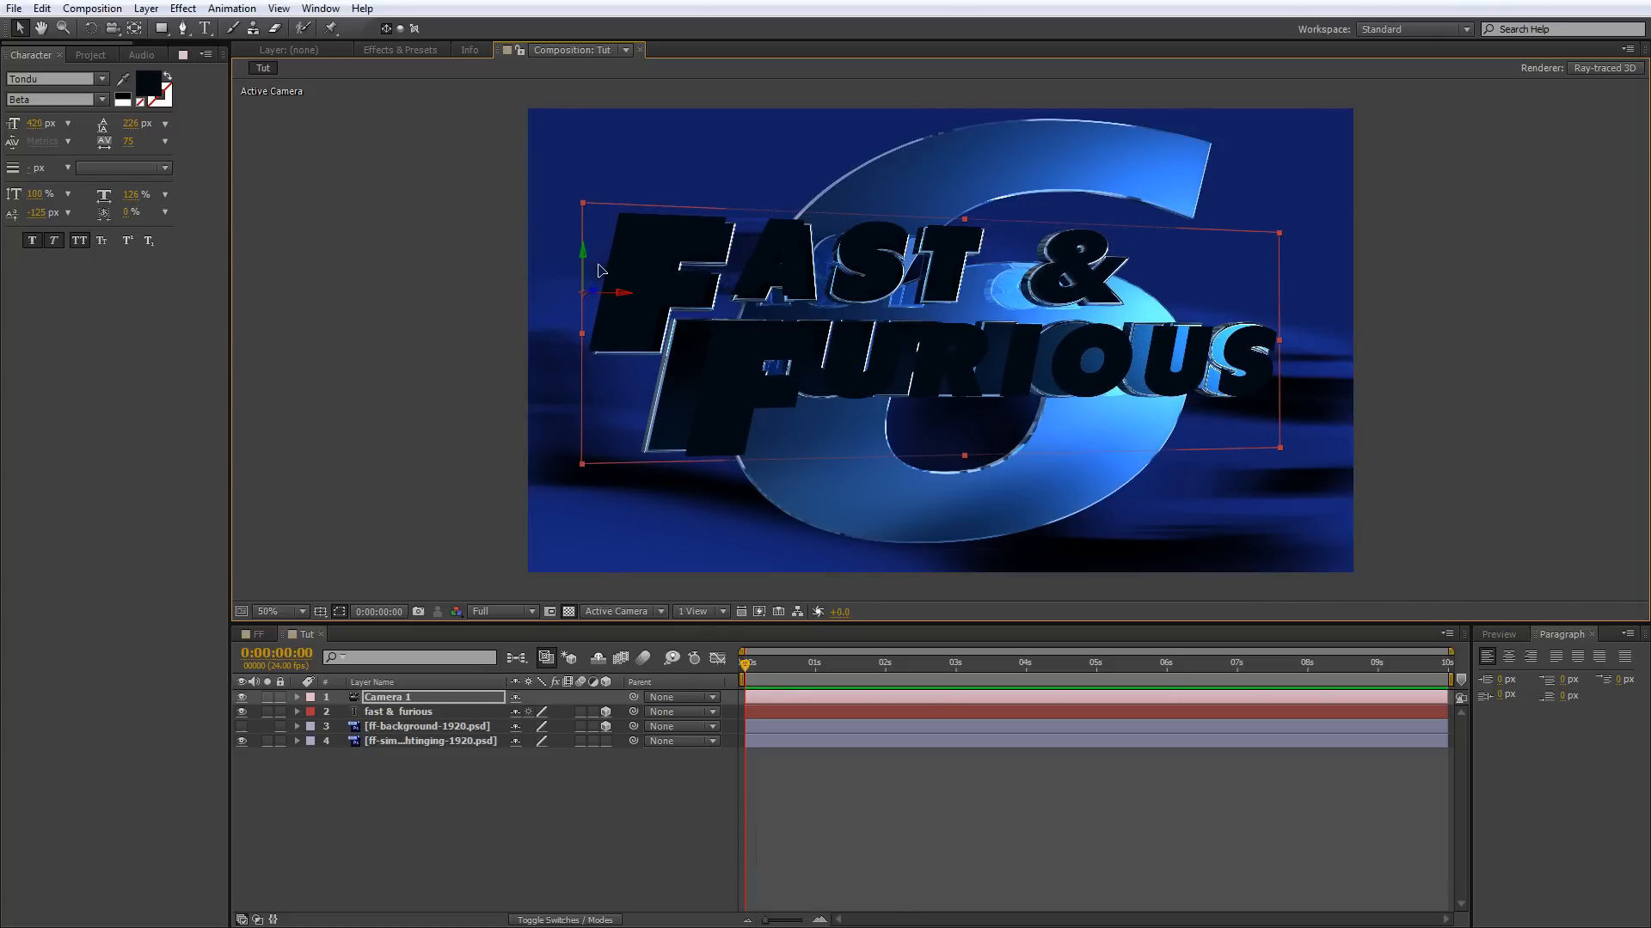
left_click(609, 365)
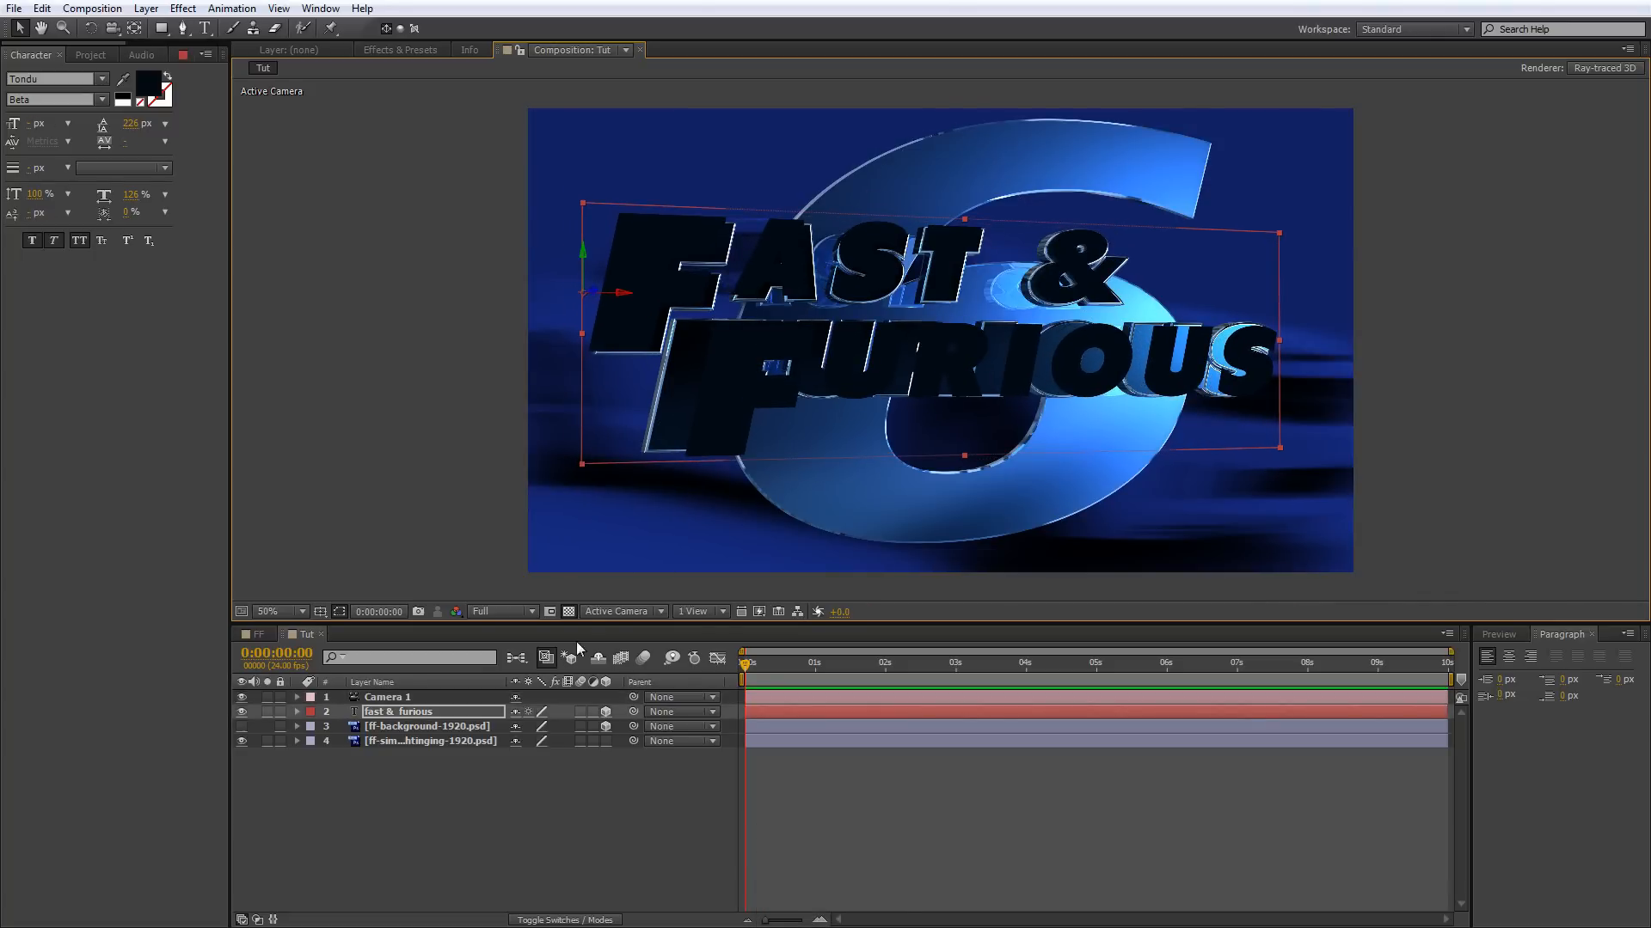
Select the fast & furious layer and set the Active Camera view's fast preview quality to Draft.
key("c")
left_click(393, 712)
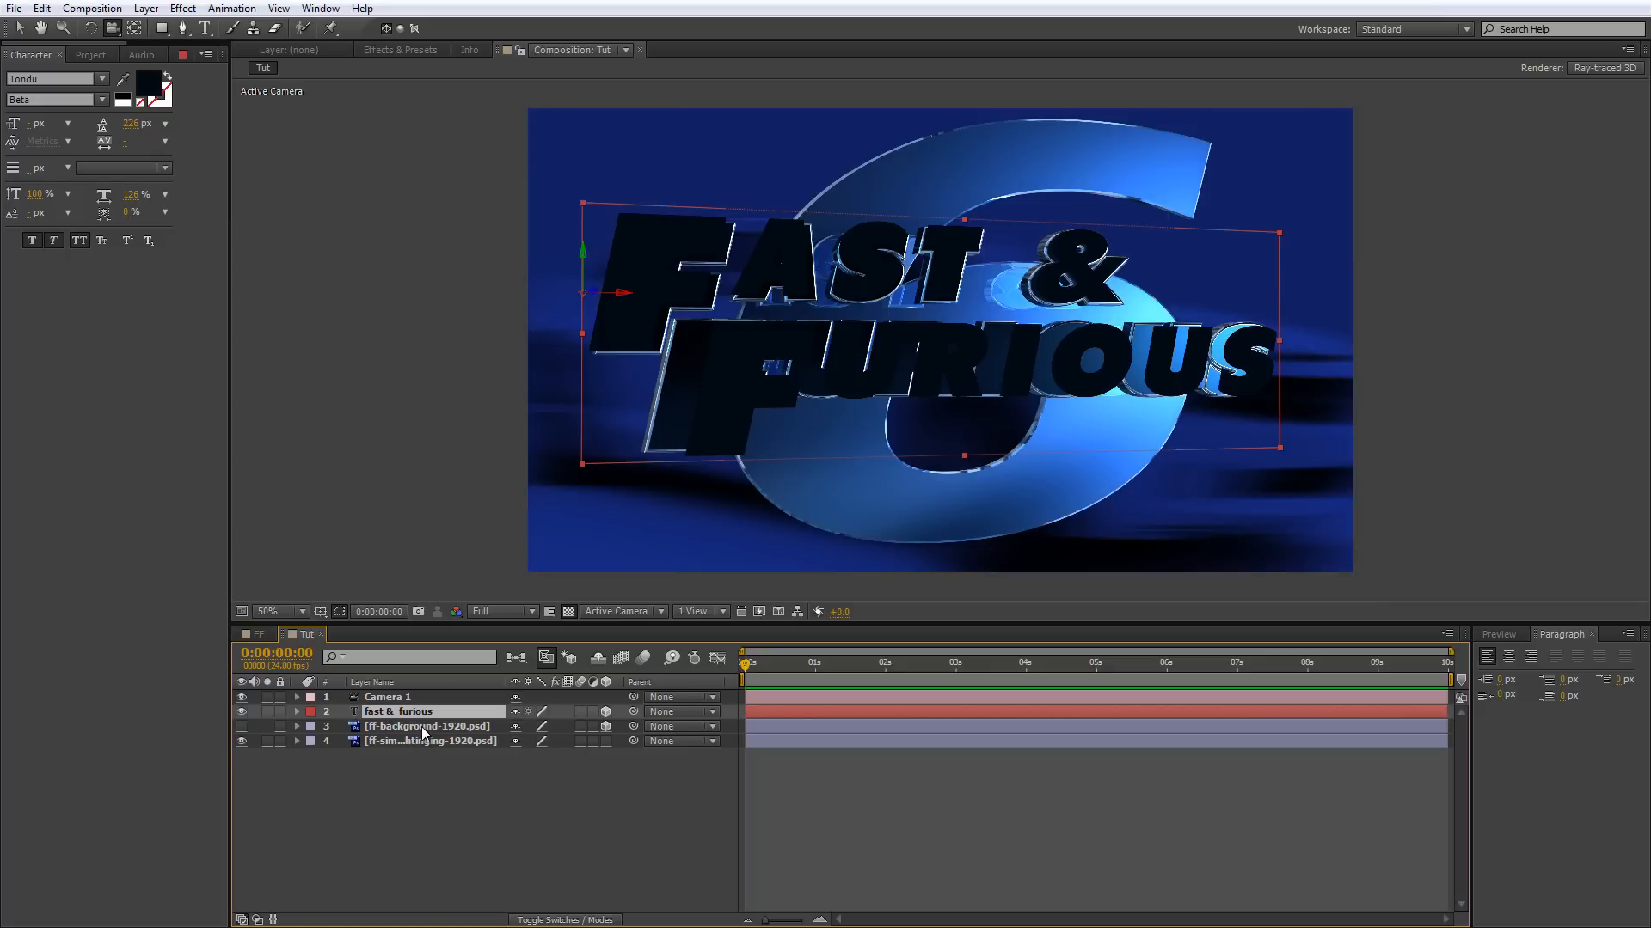
left_click(759, 611)
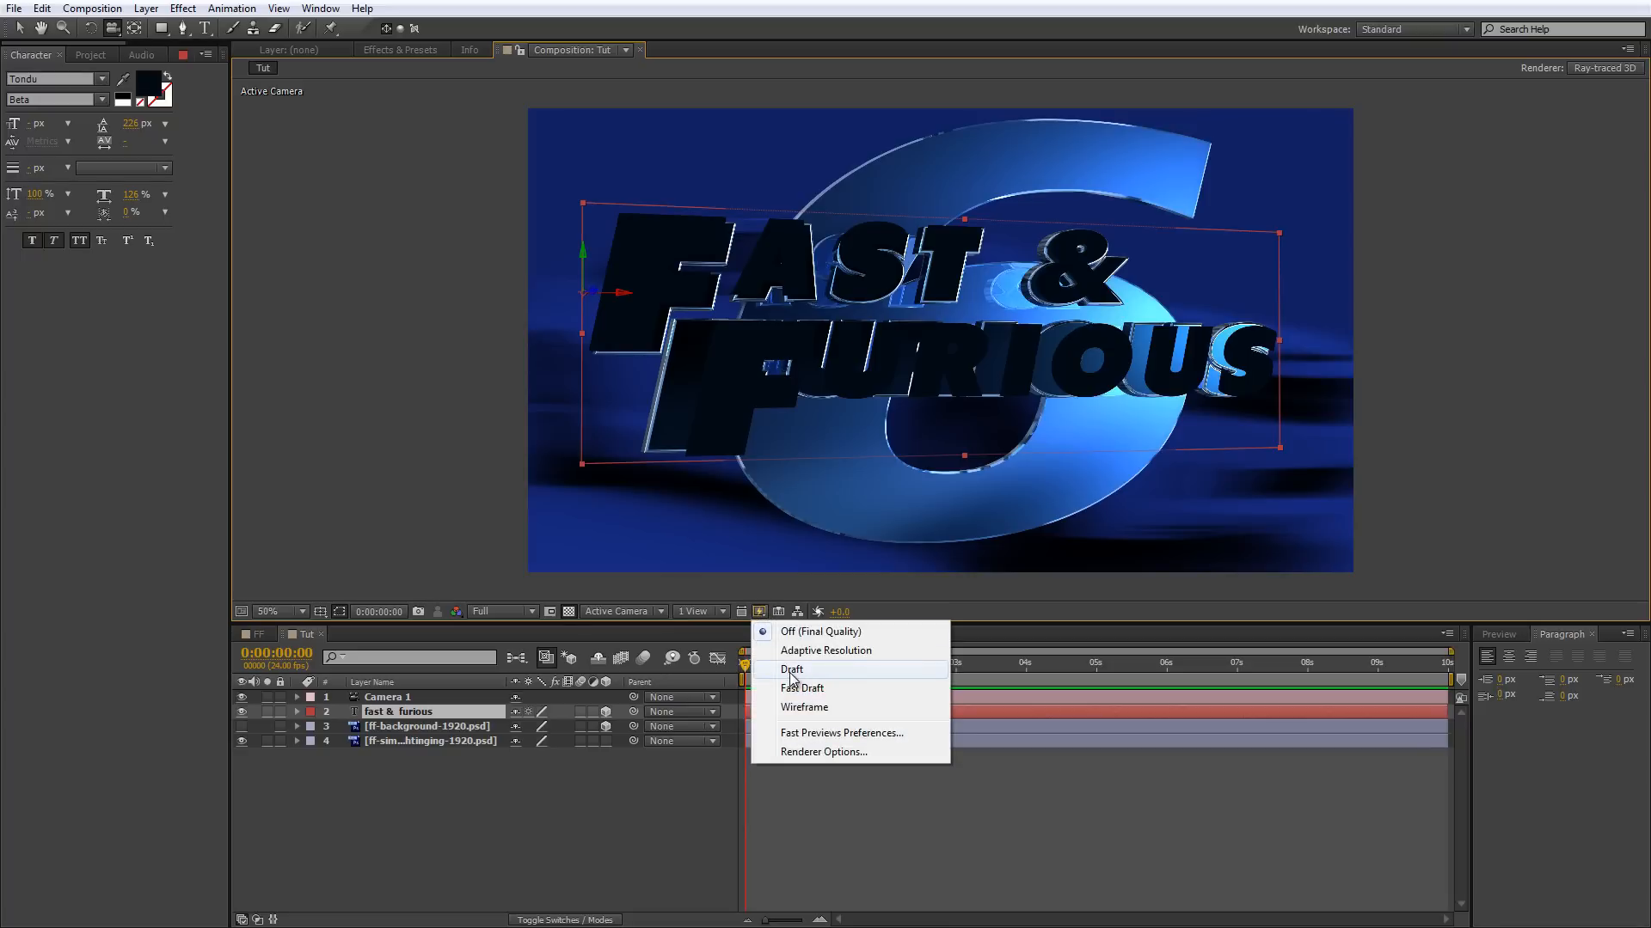
left_click(792, 670)
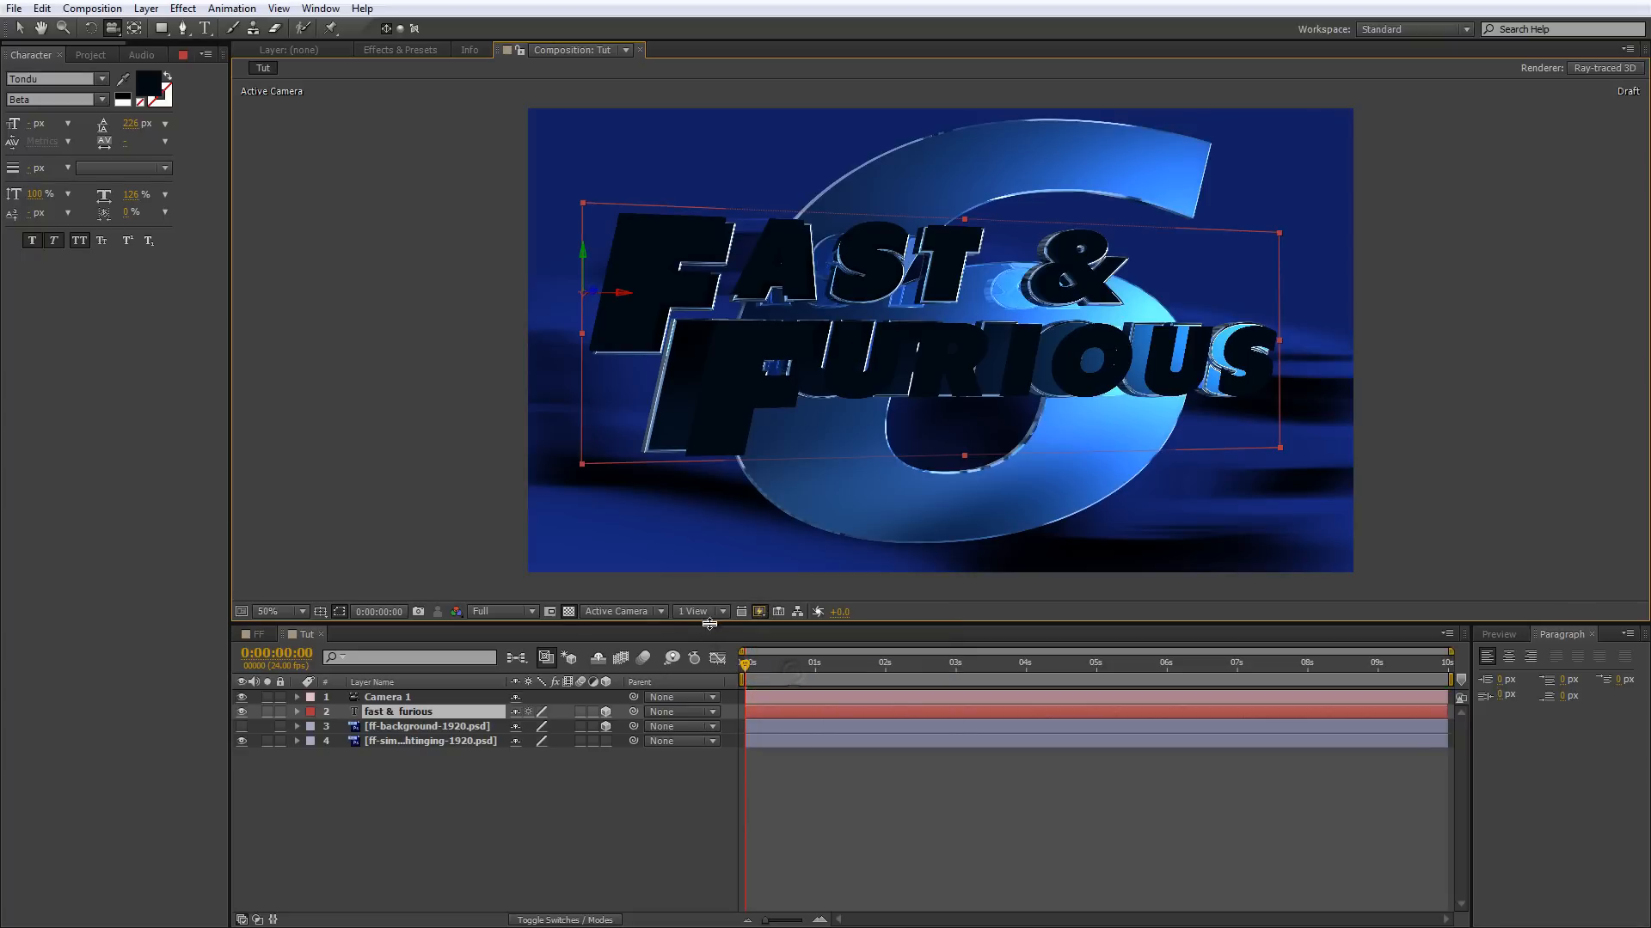
Split the composition into two horizontal views and set the Top view's fast preview quality to Draft.
left_click(689, 611)
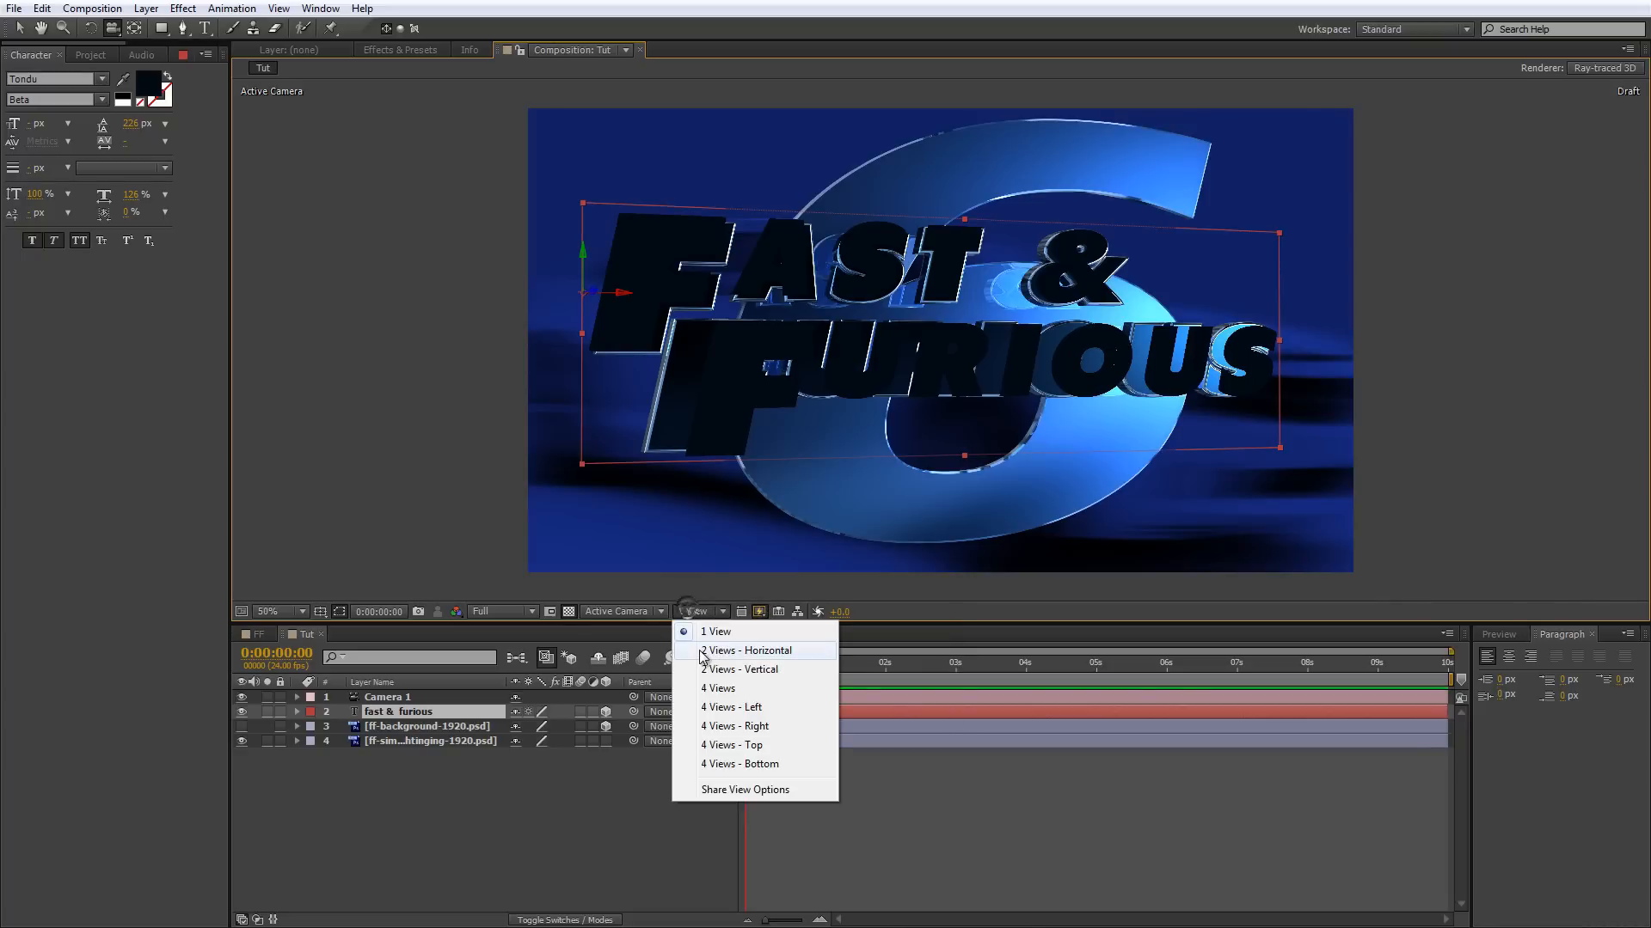
left_click(700, 649)
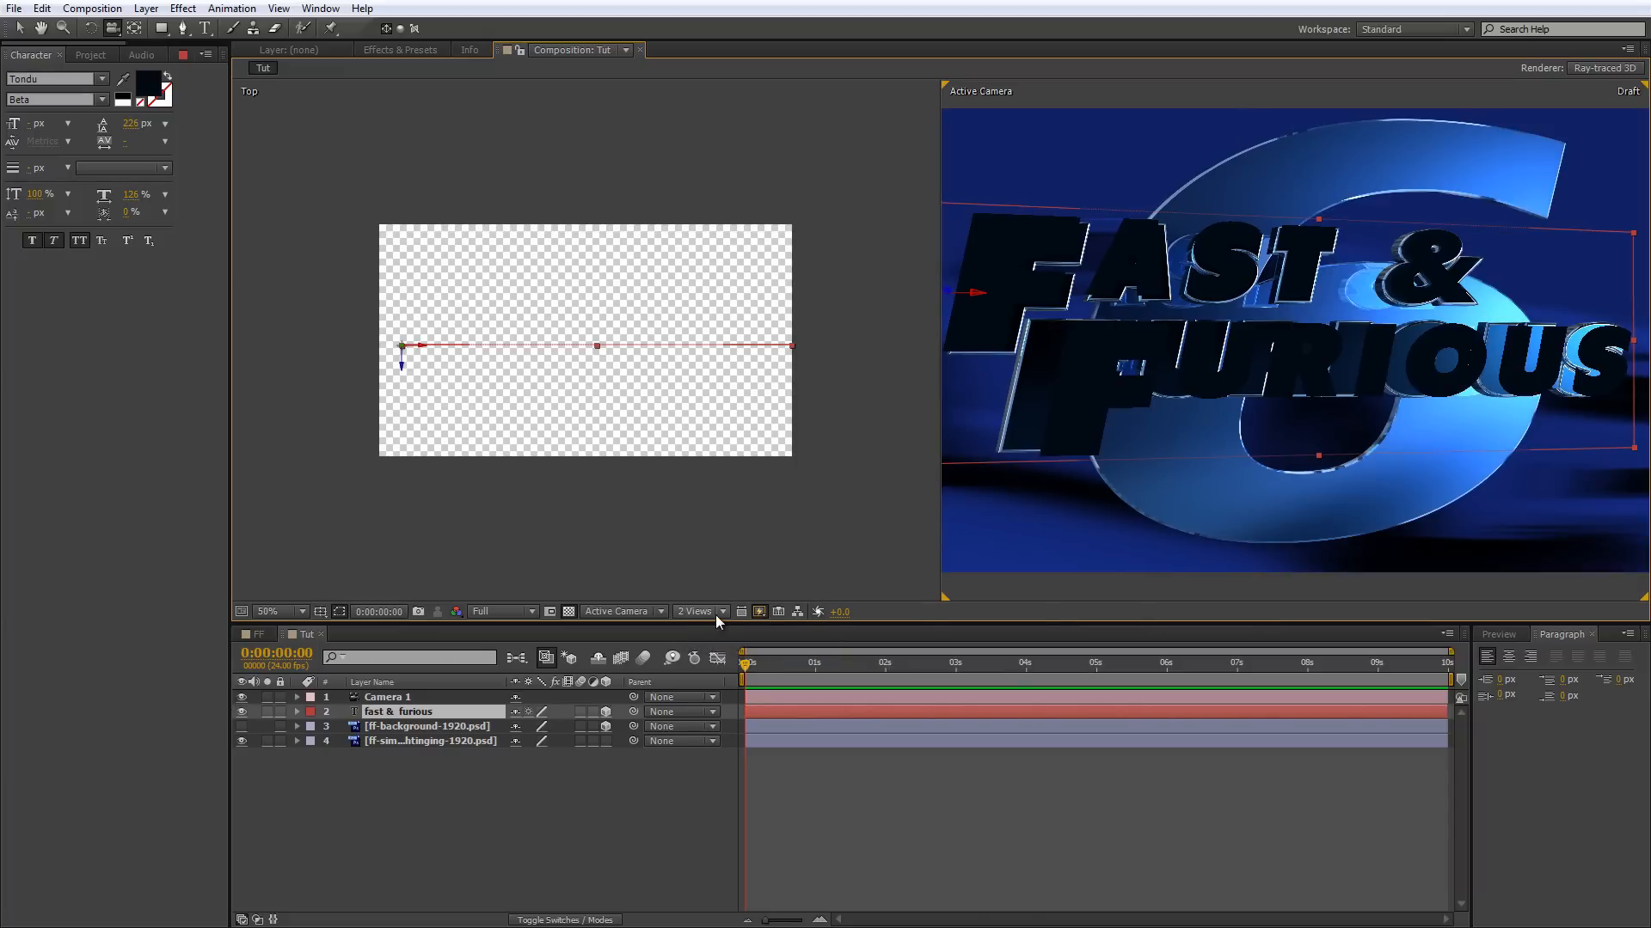
key("v")
left_click(313, 186)
left_click(758, 611)
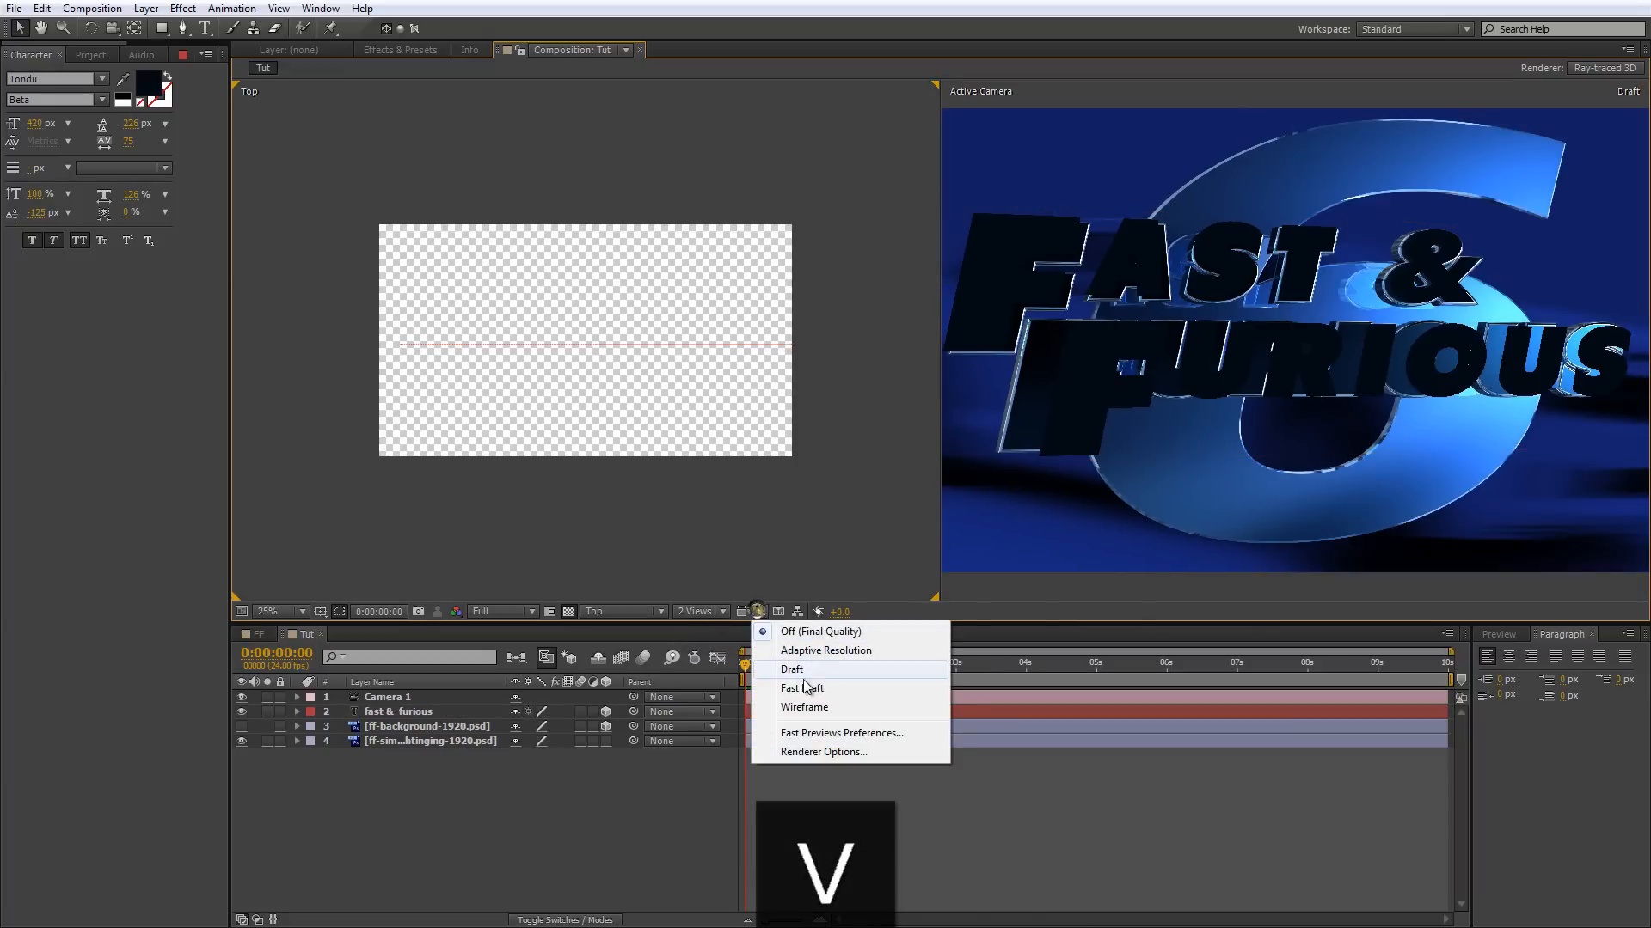
left_click(808, 669)
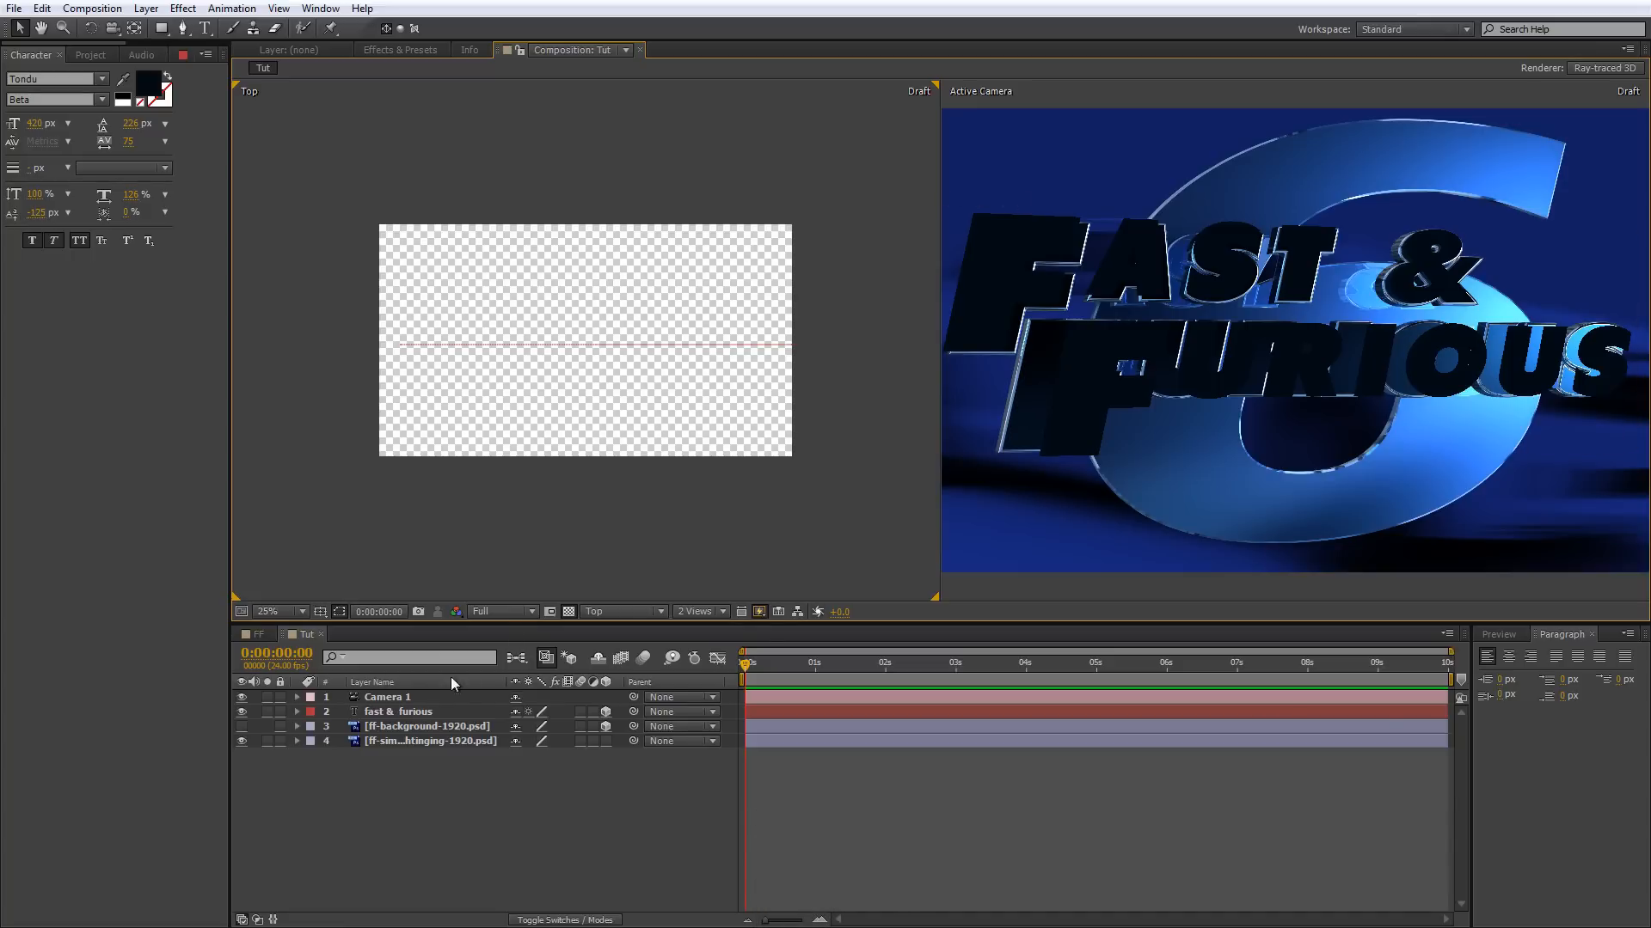
Create a new text layer reading "6" over the reference title in the Active Camera view.
left_click(205, 28)
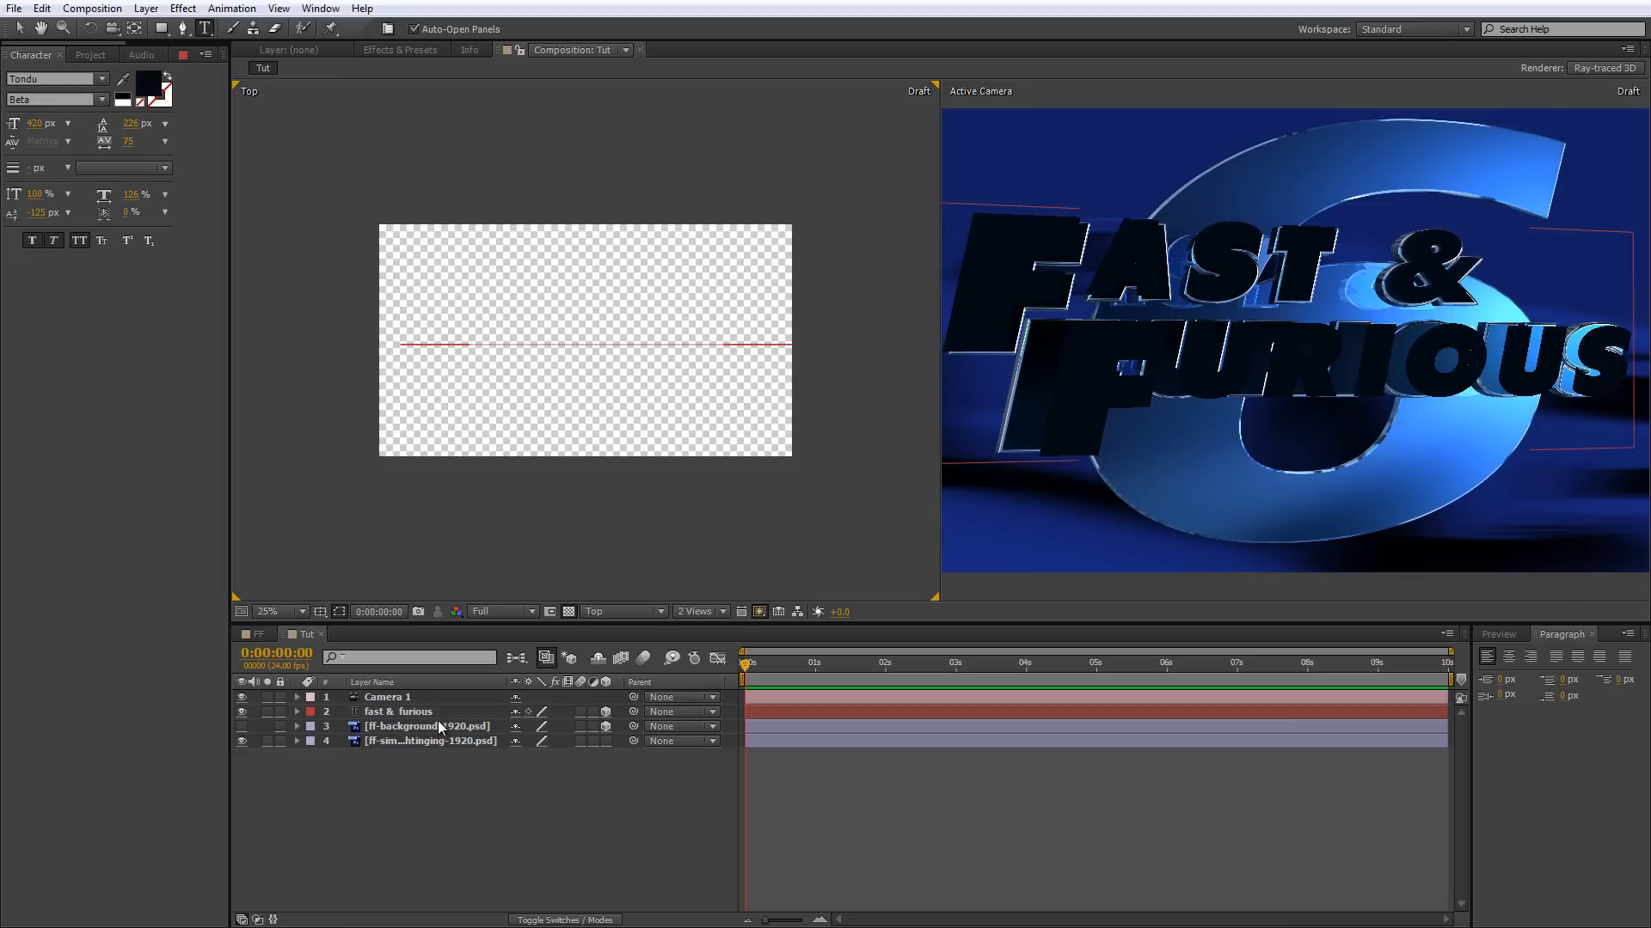
left_click(437, 698)
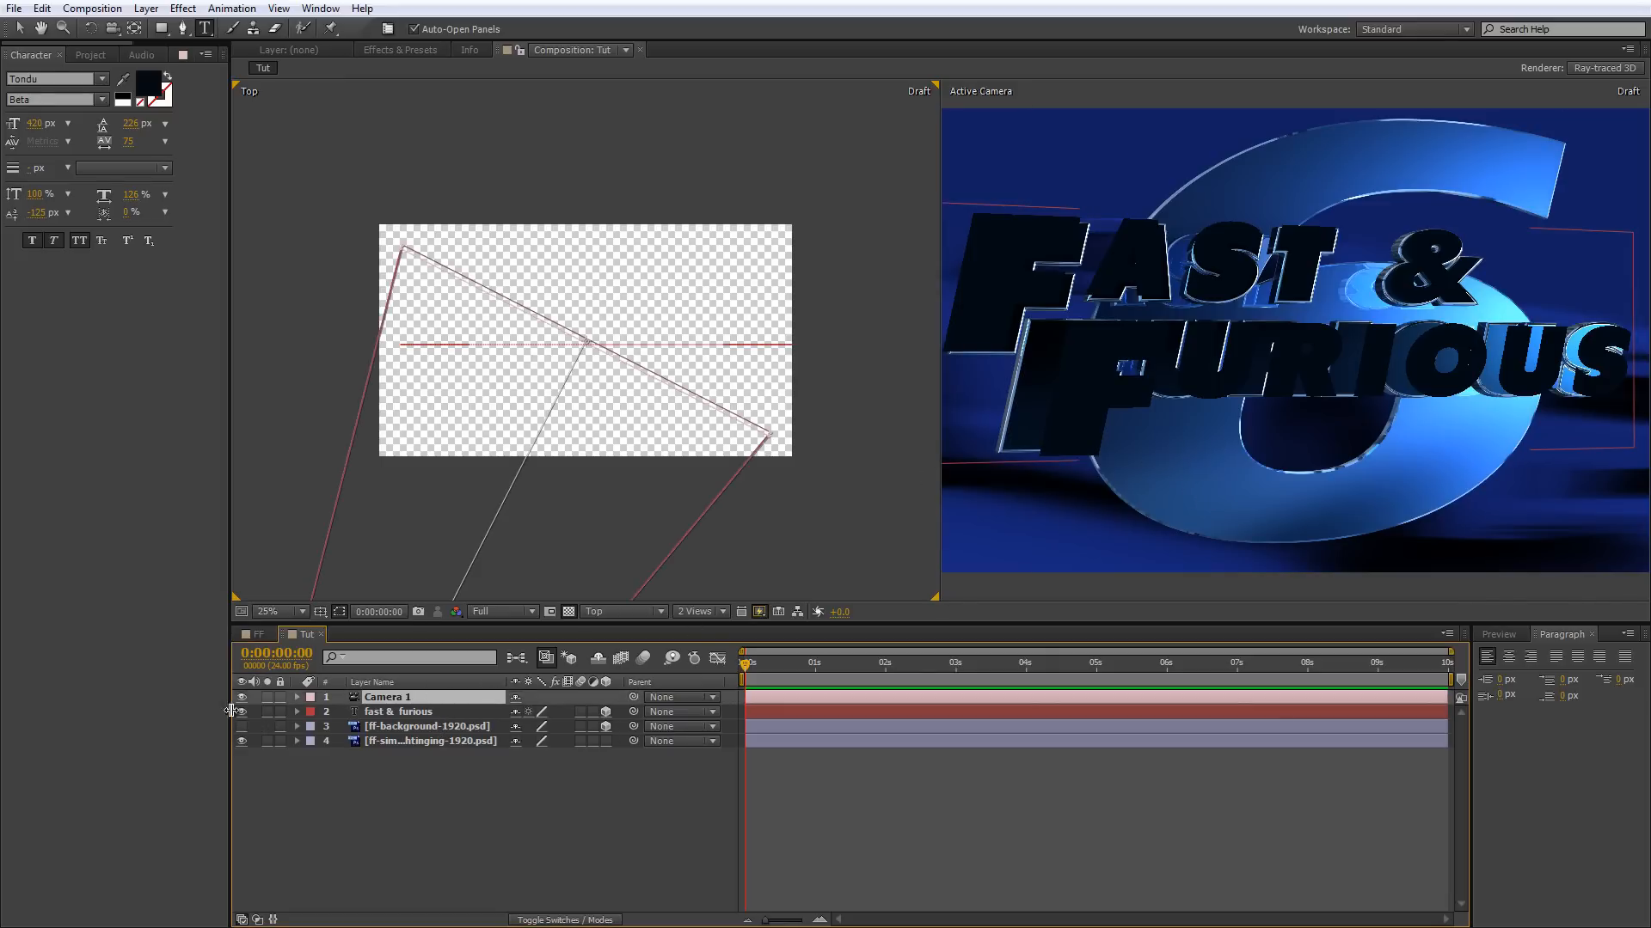
left_click(1209, 378)
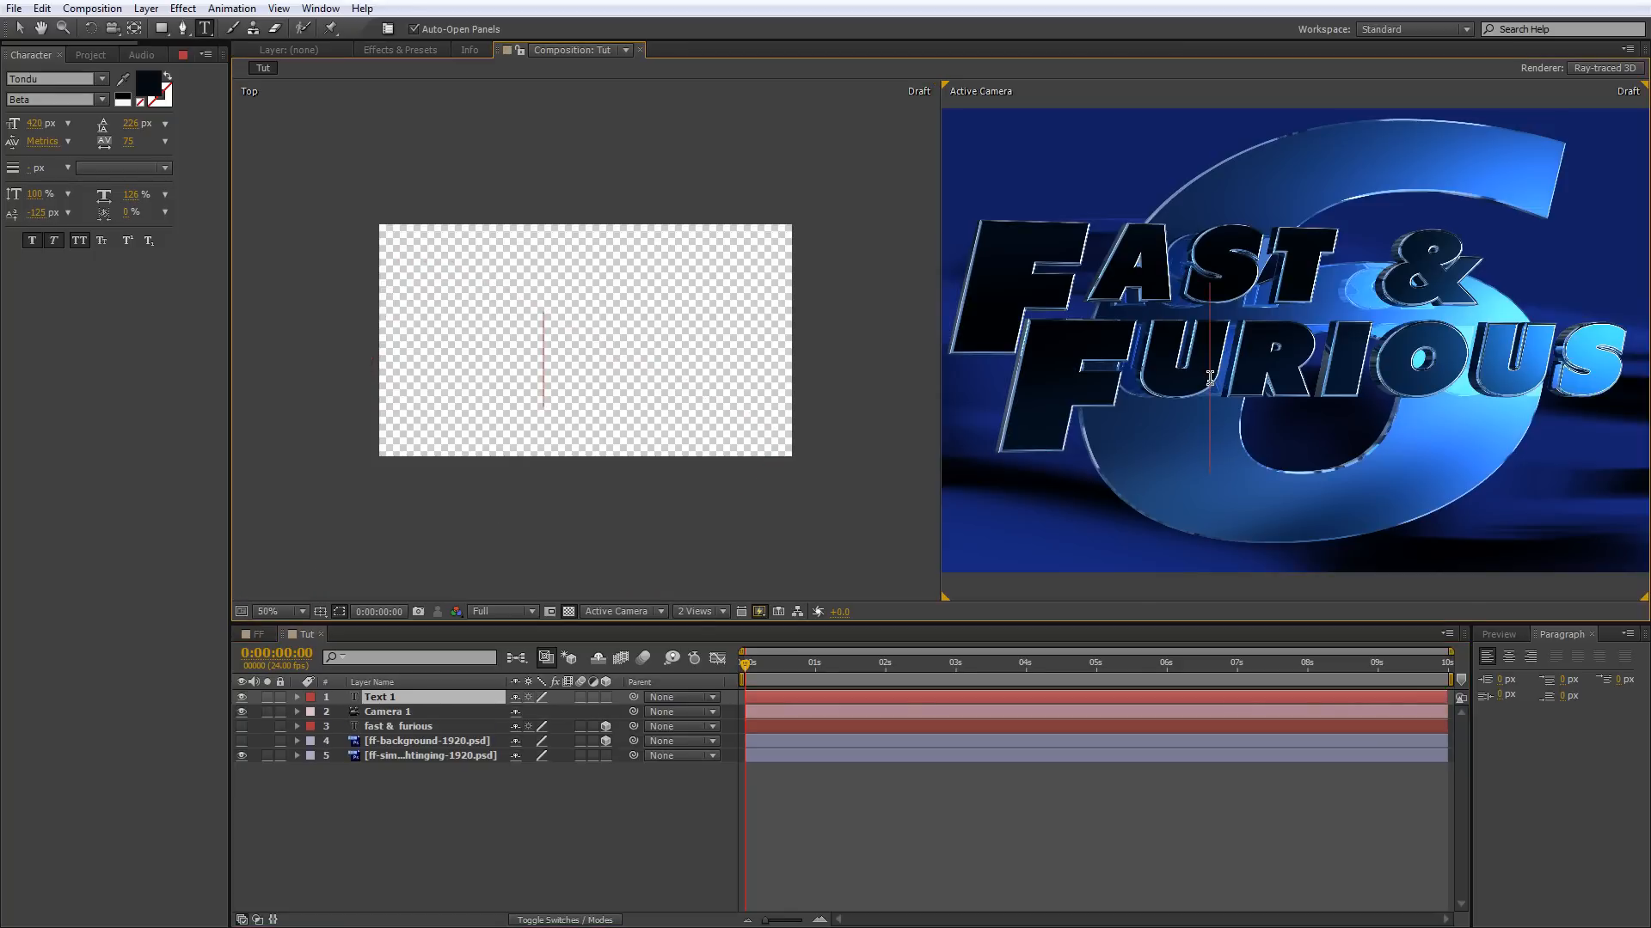
type("6")
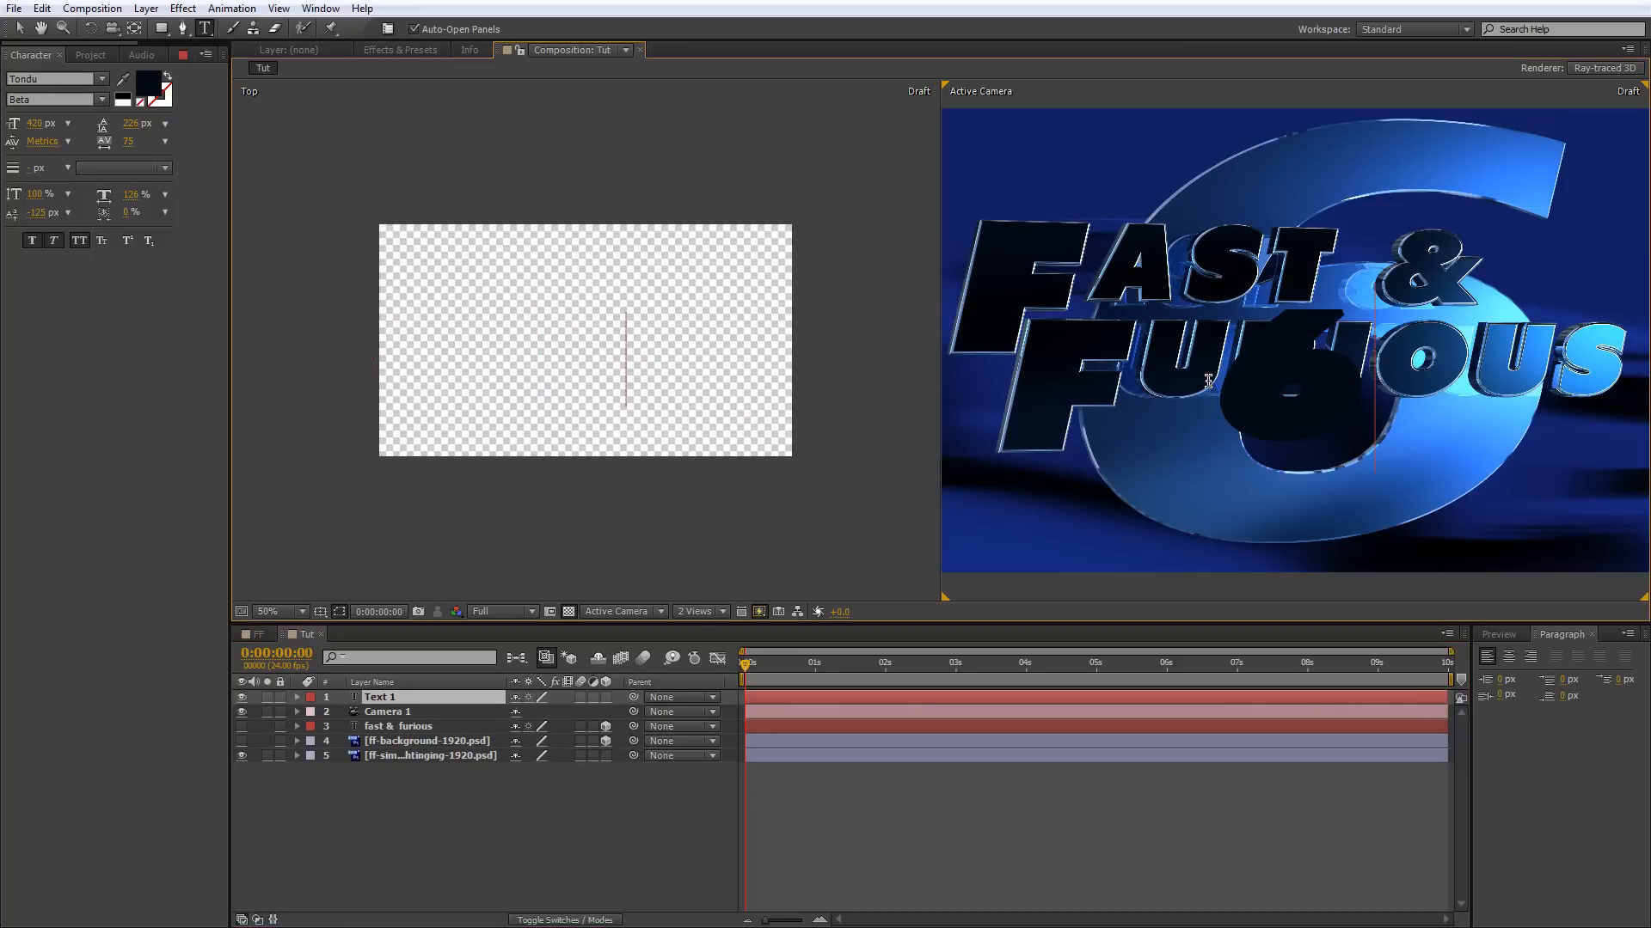
Set the font of the 6 to Bitstream Vera Sans in the Bold style.
key("ctrl+a")
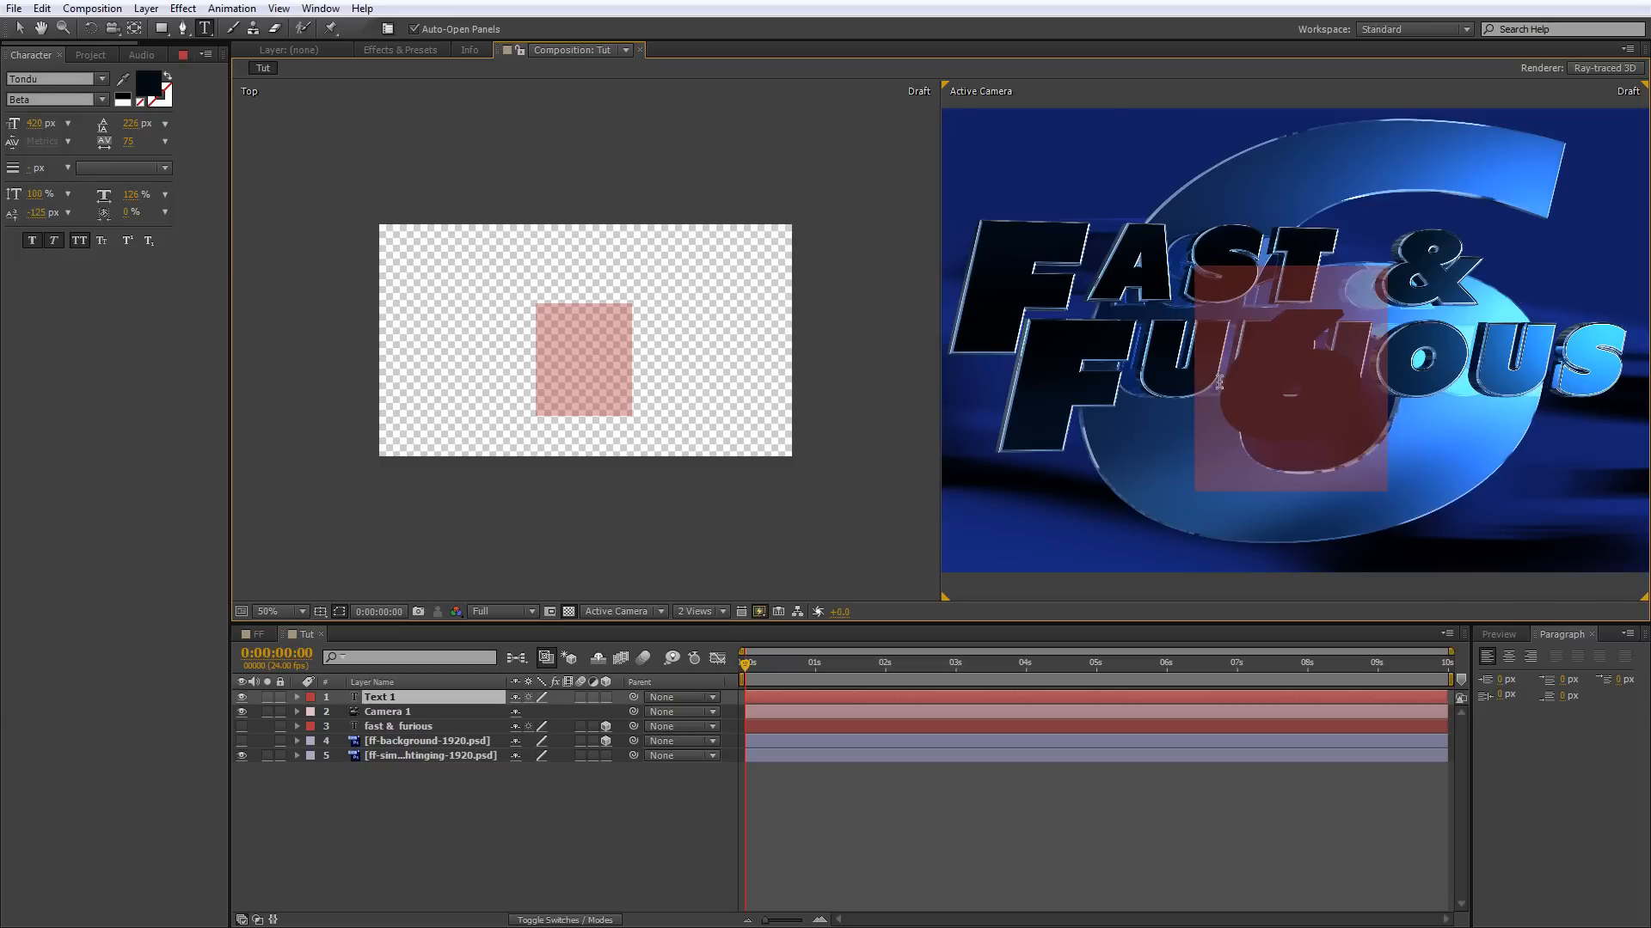
left_click(102, 80)
left_click(101, 81)
left_click(67, 78)
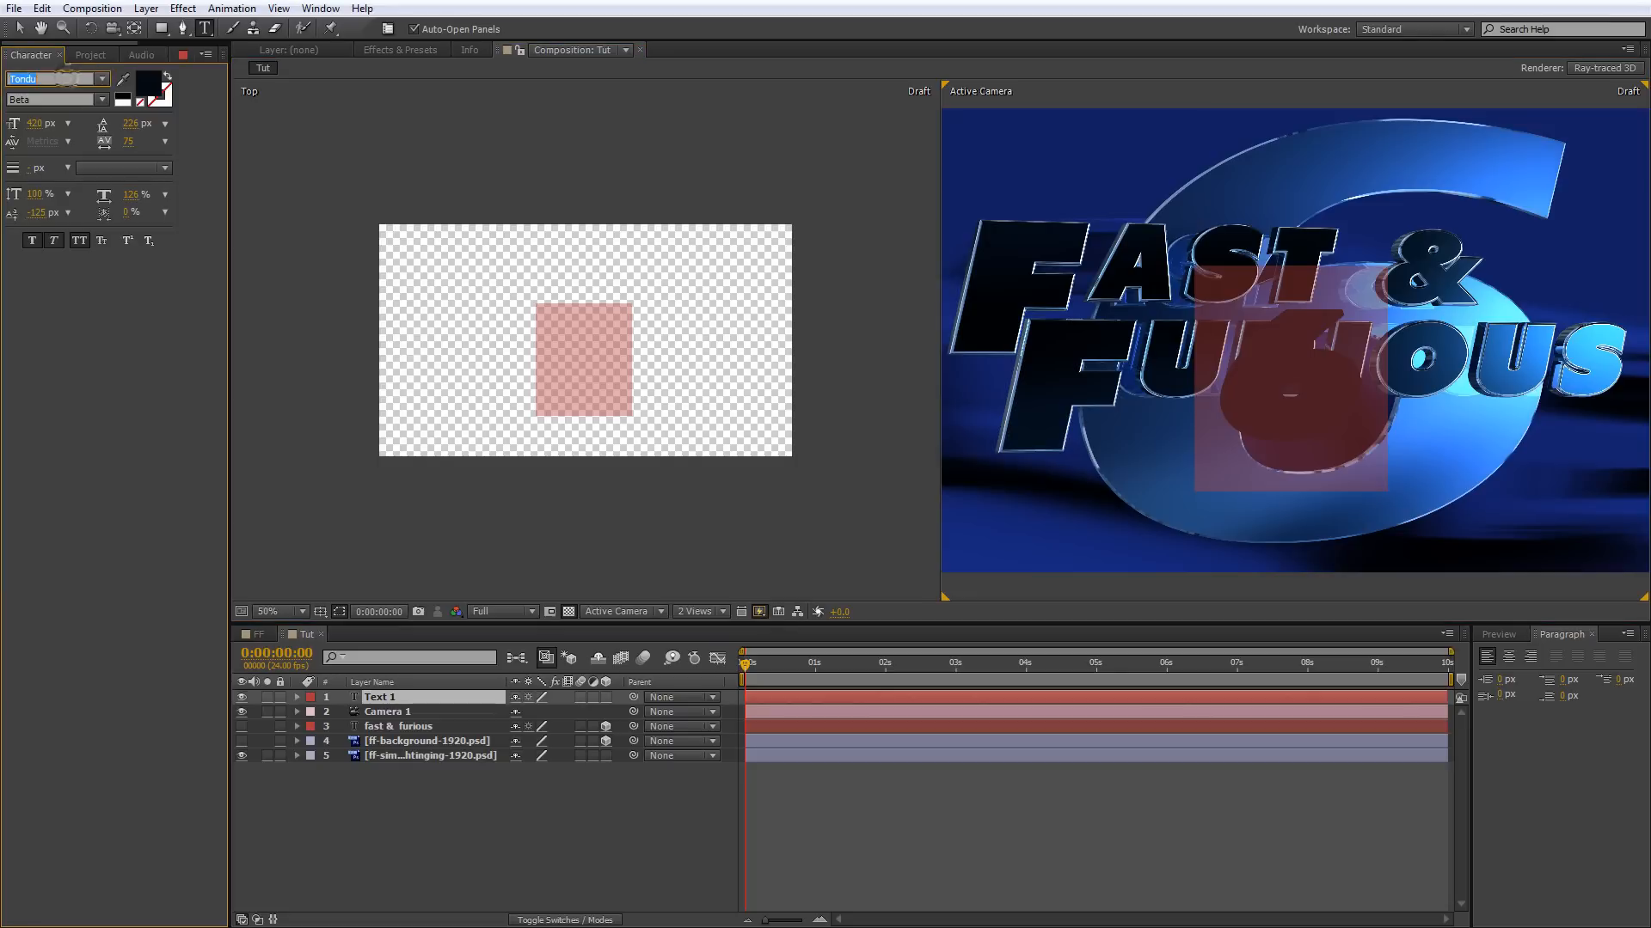
type("bit")
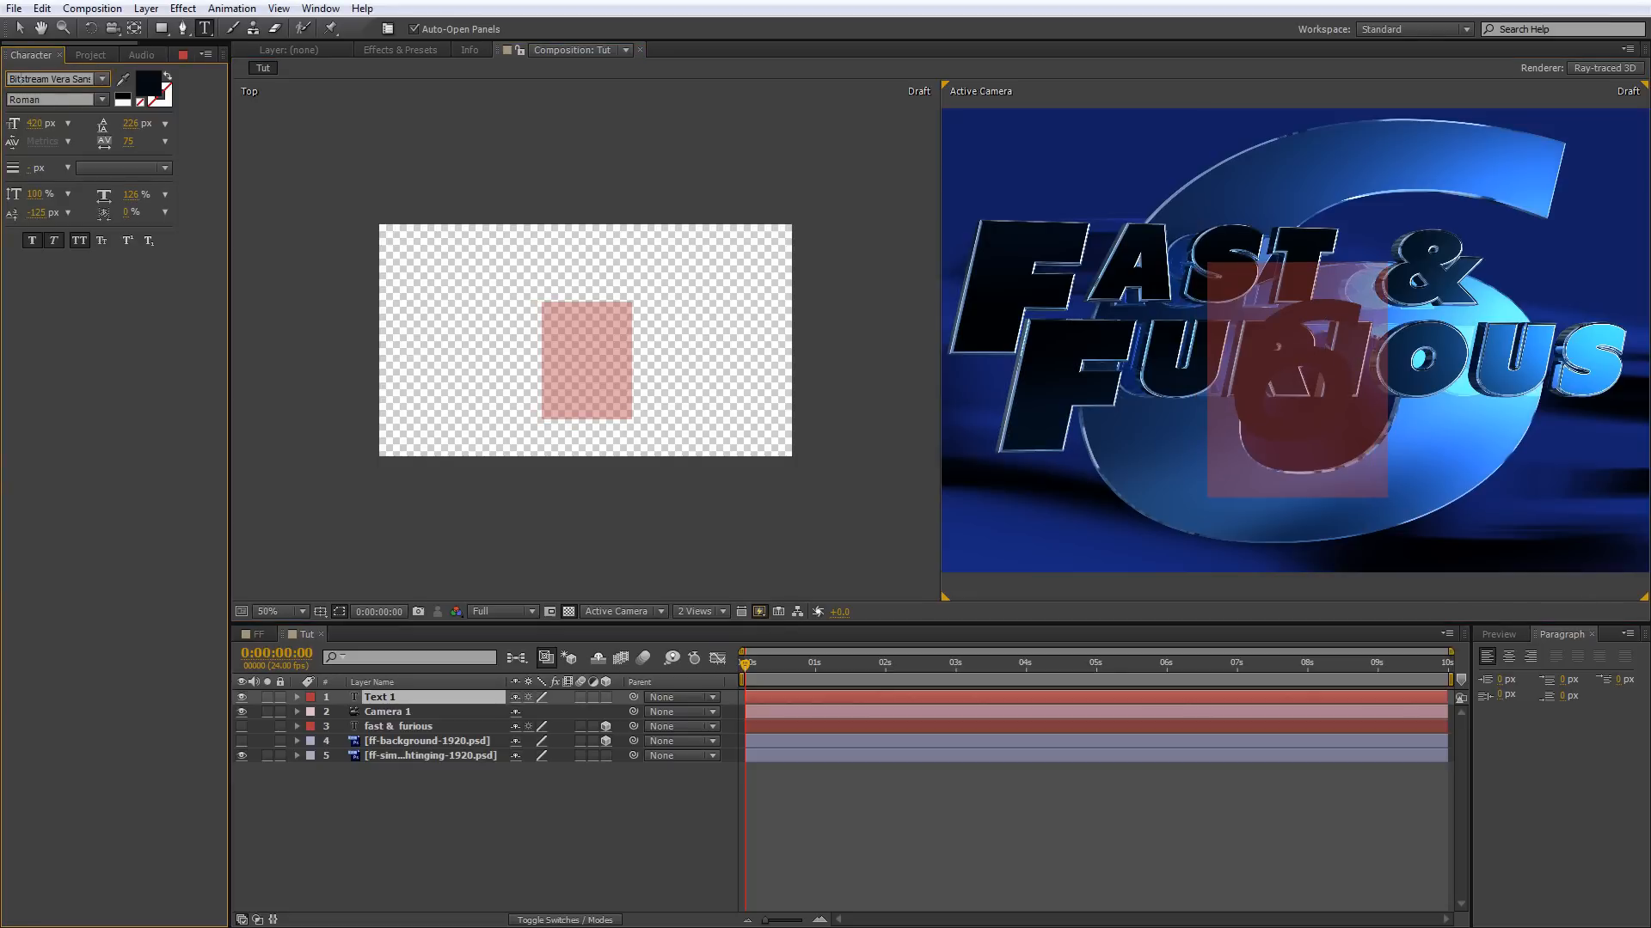
left_click(103, 97)
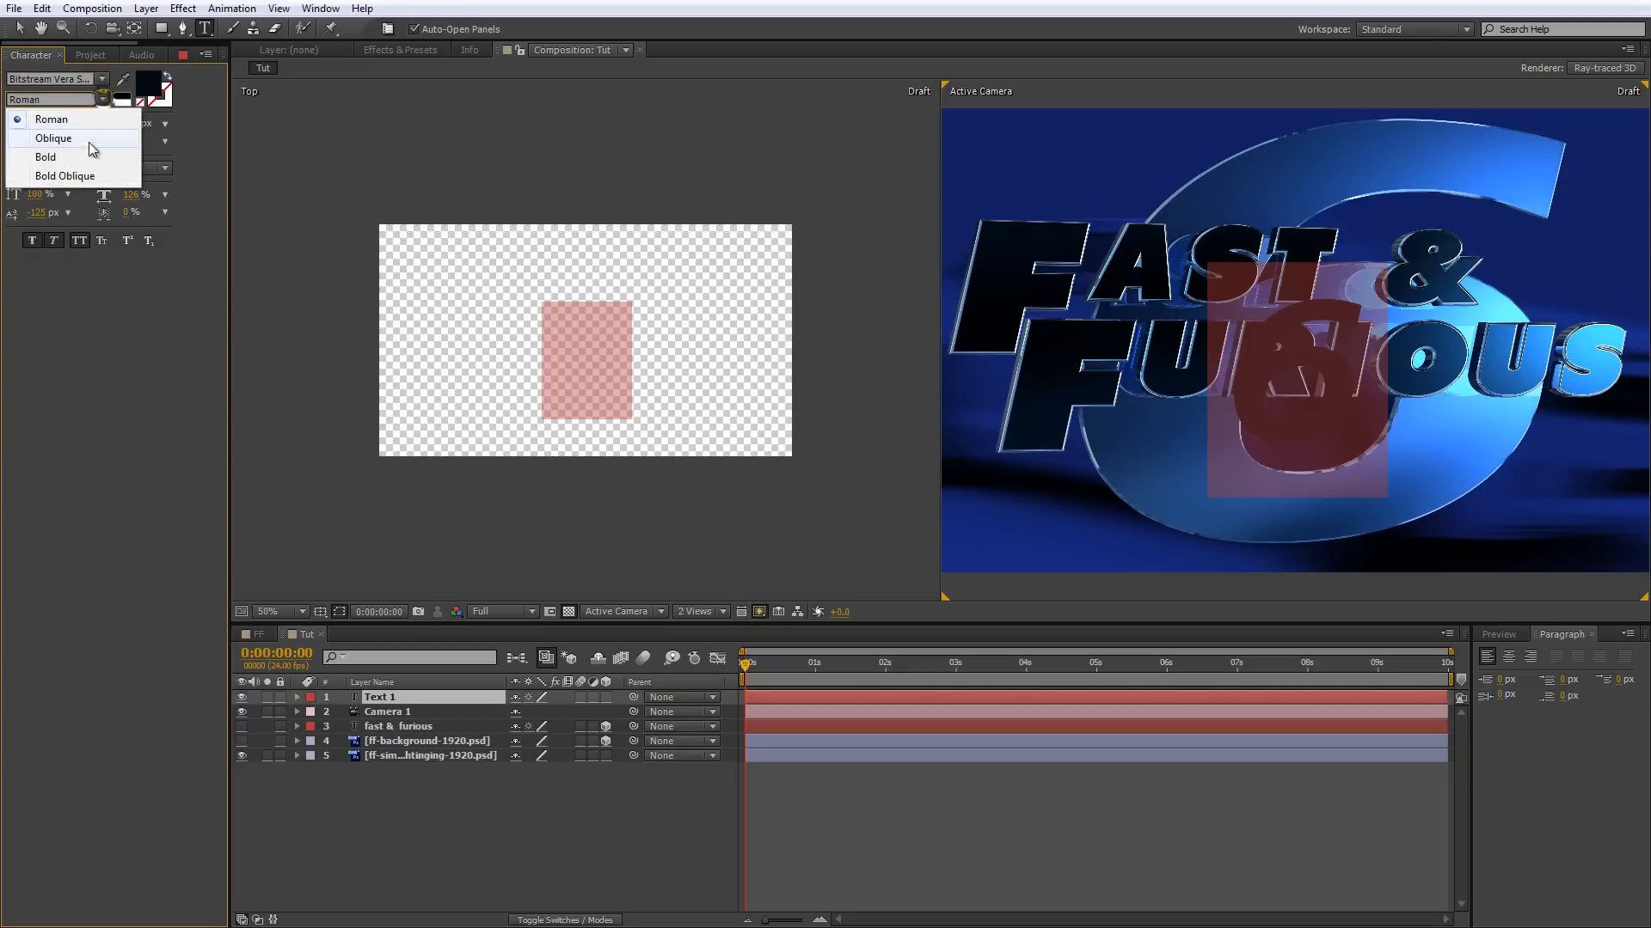
left_click(71, 156)
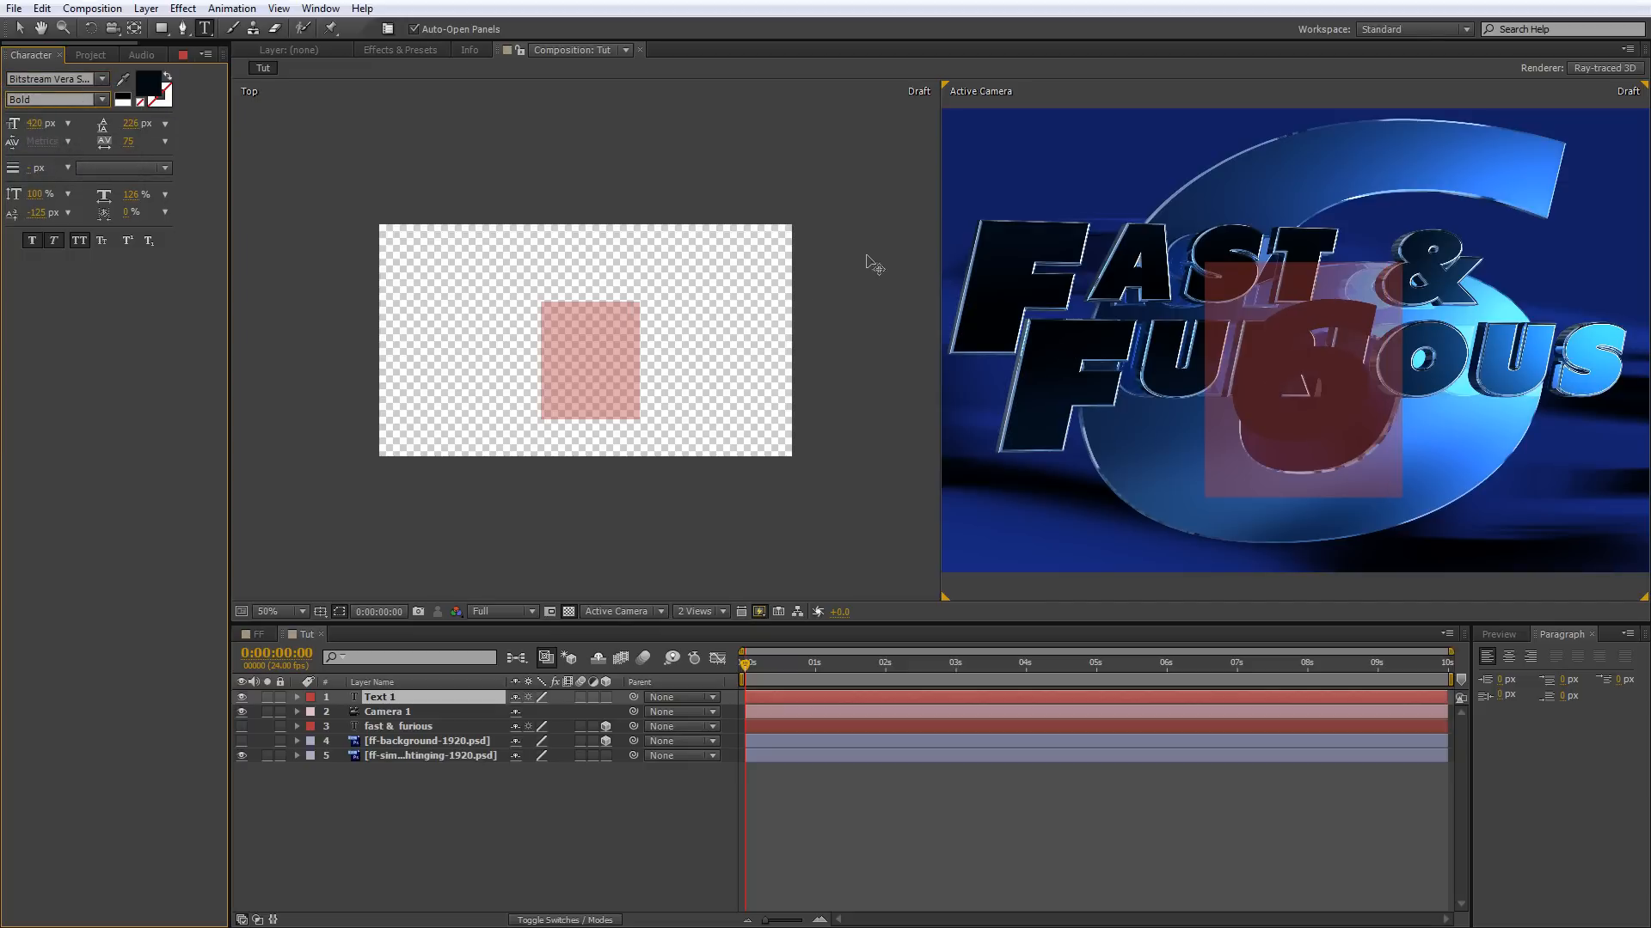
Set the font size of the 6 to 1160 px and move it over the reference numeral.
left_click(36, 124)
type("1150")
key("Return")
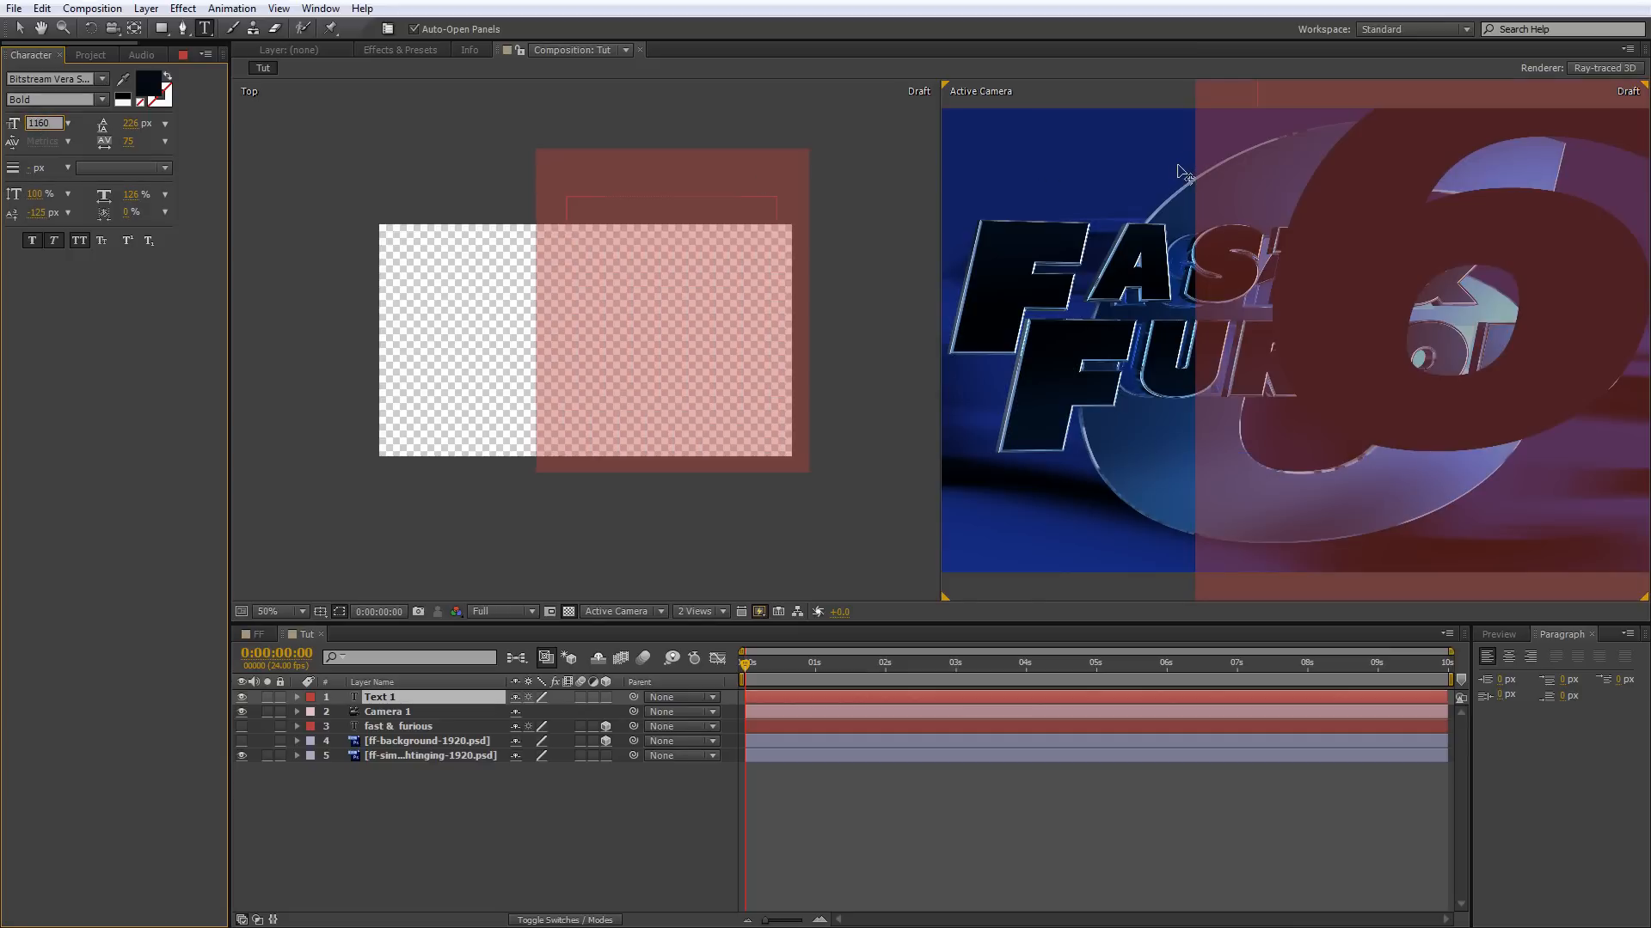
left_click_drag(1178, 172, 1023, 249)
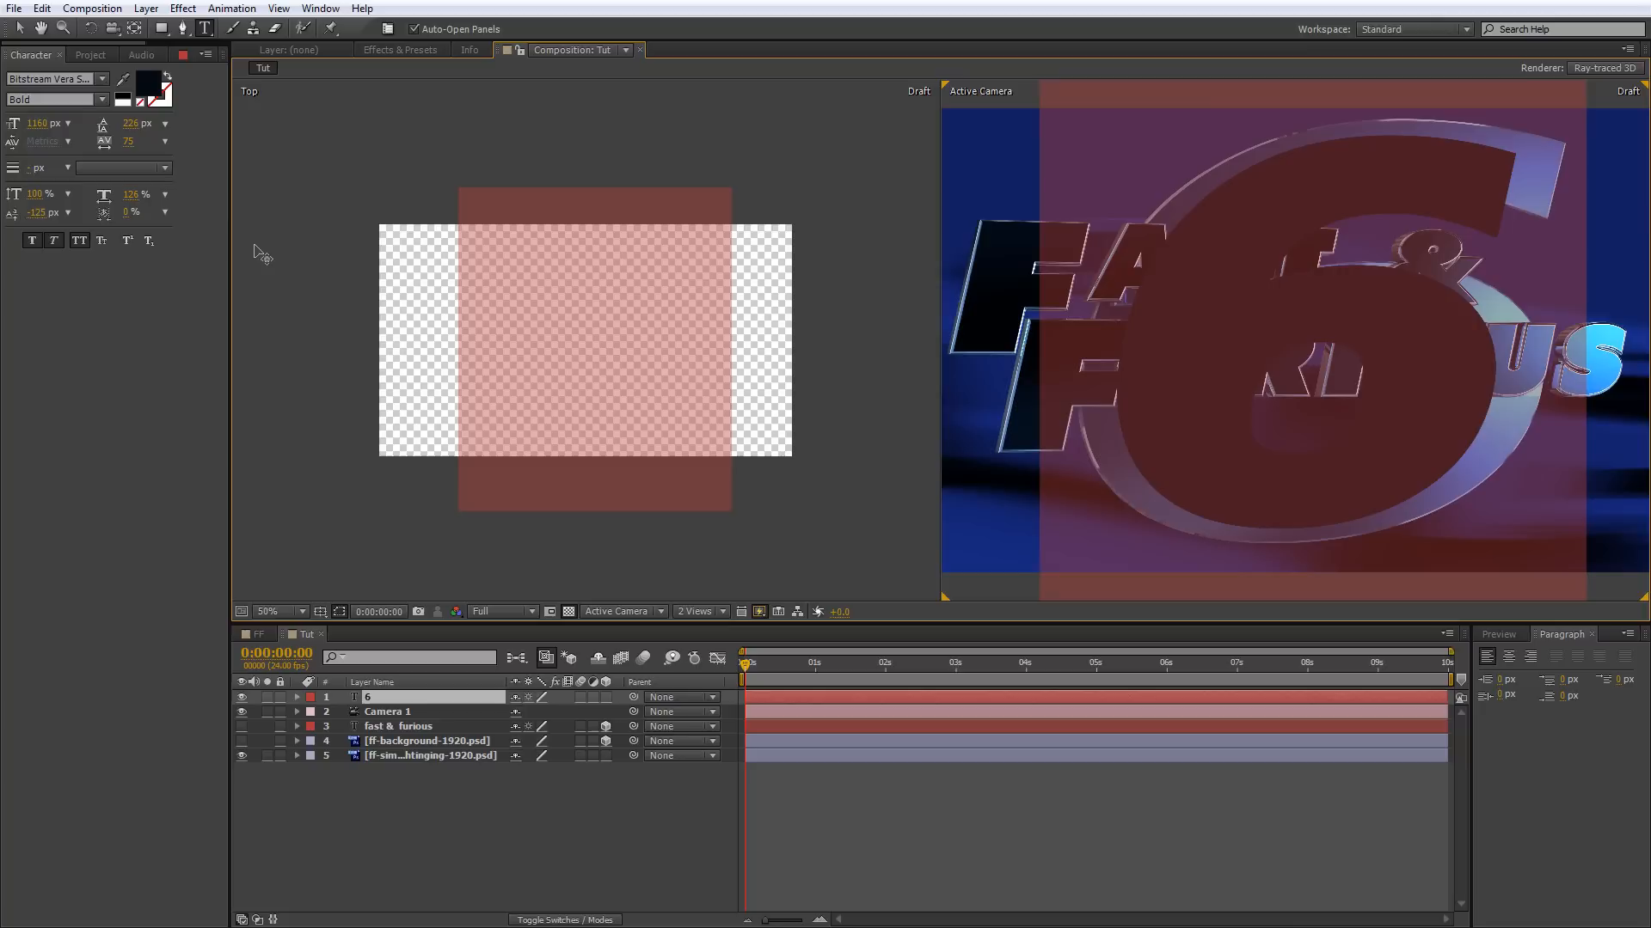
Set the horizontal scale of the 6 to 150% and realign it with the reference numeral.
left_click(136, 194)
type("150")
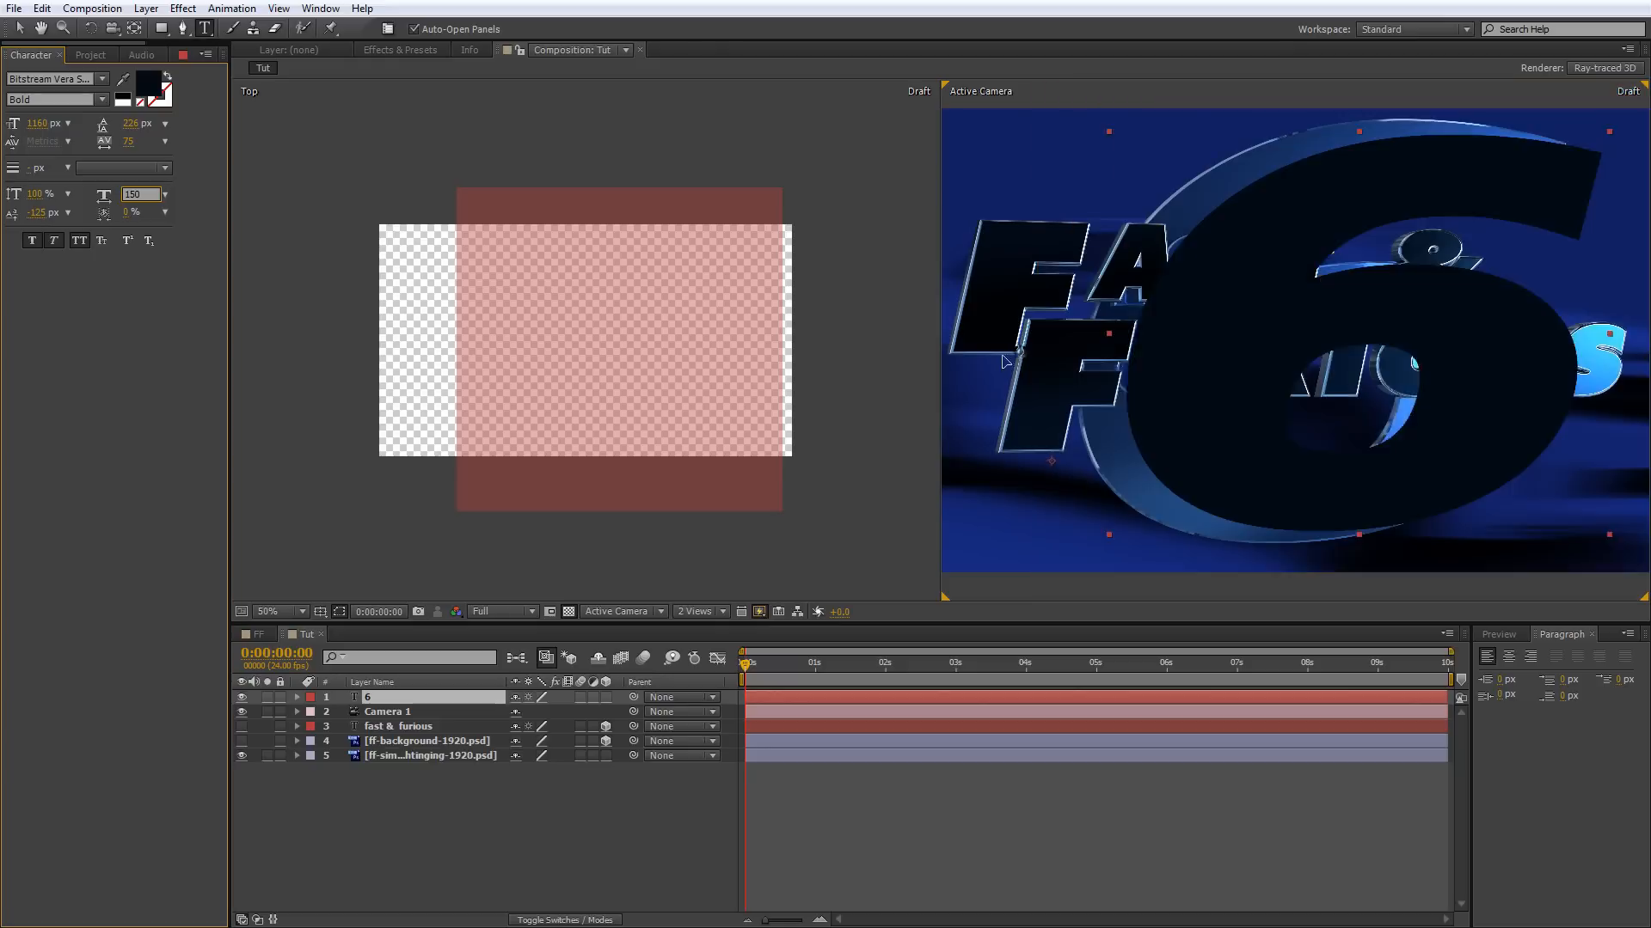
key("Escape")
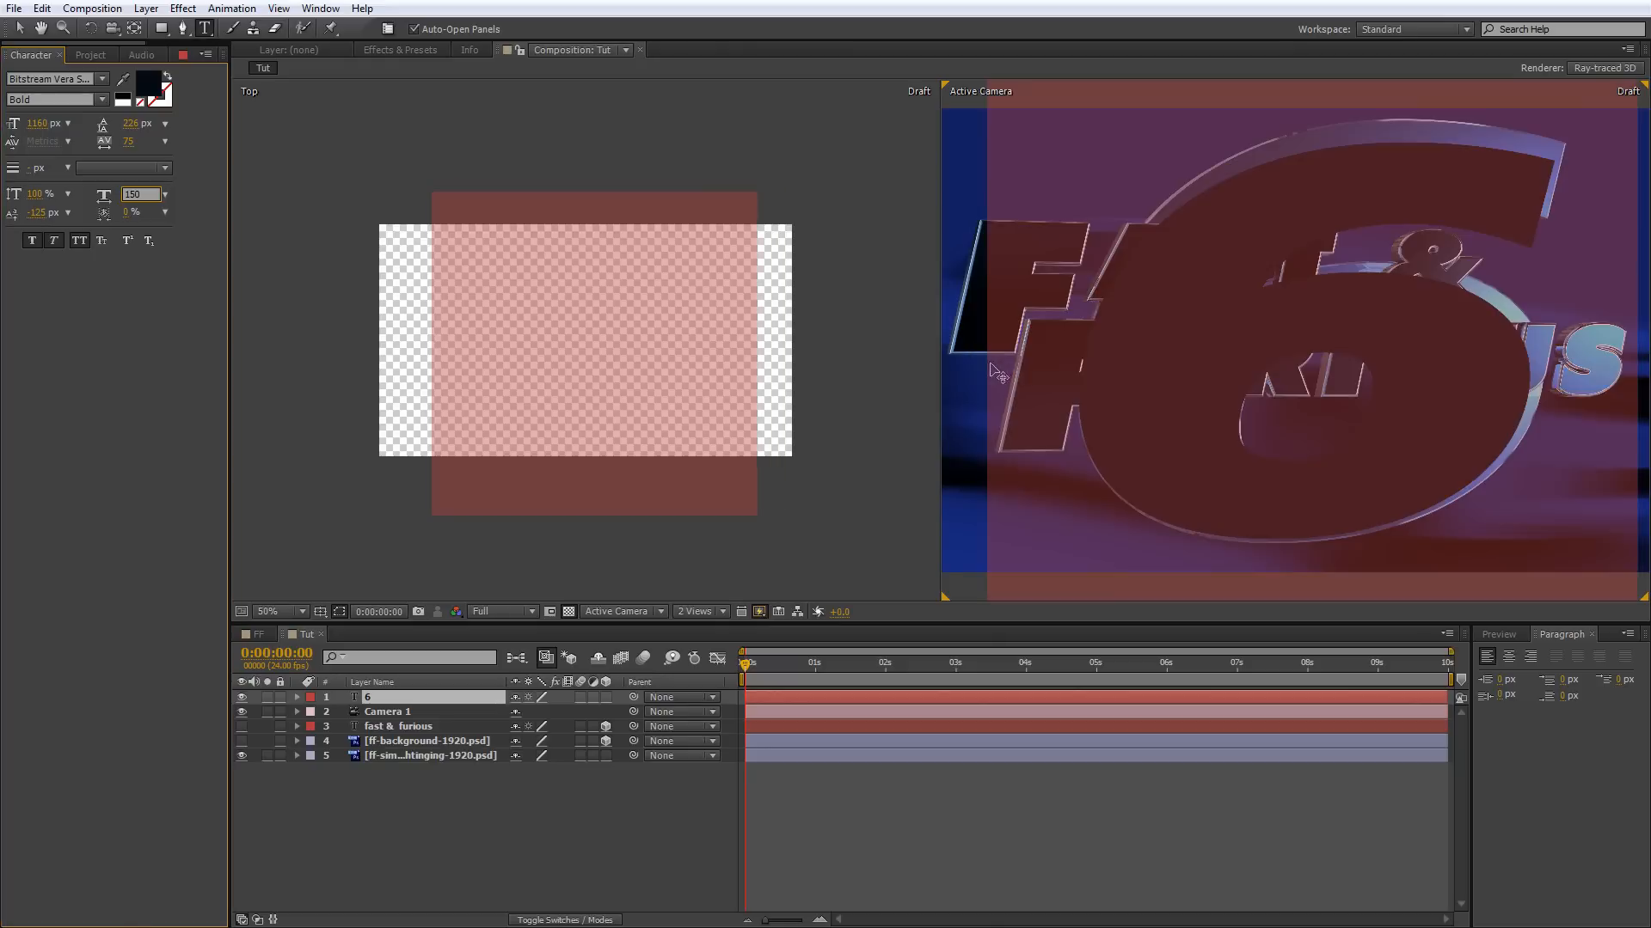
double_click(1037, 320)
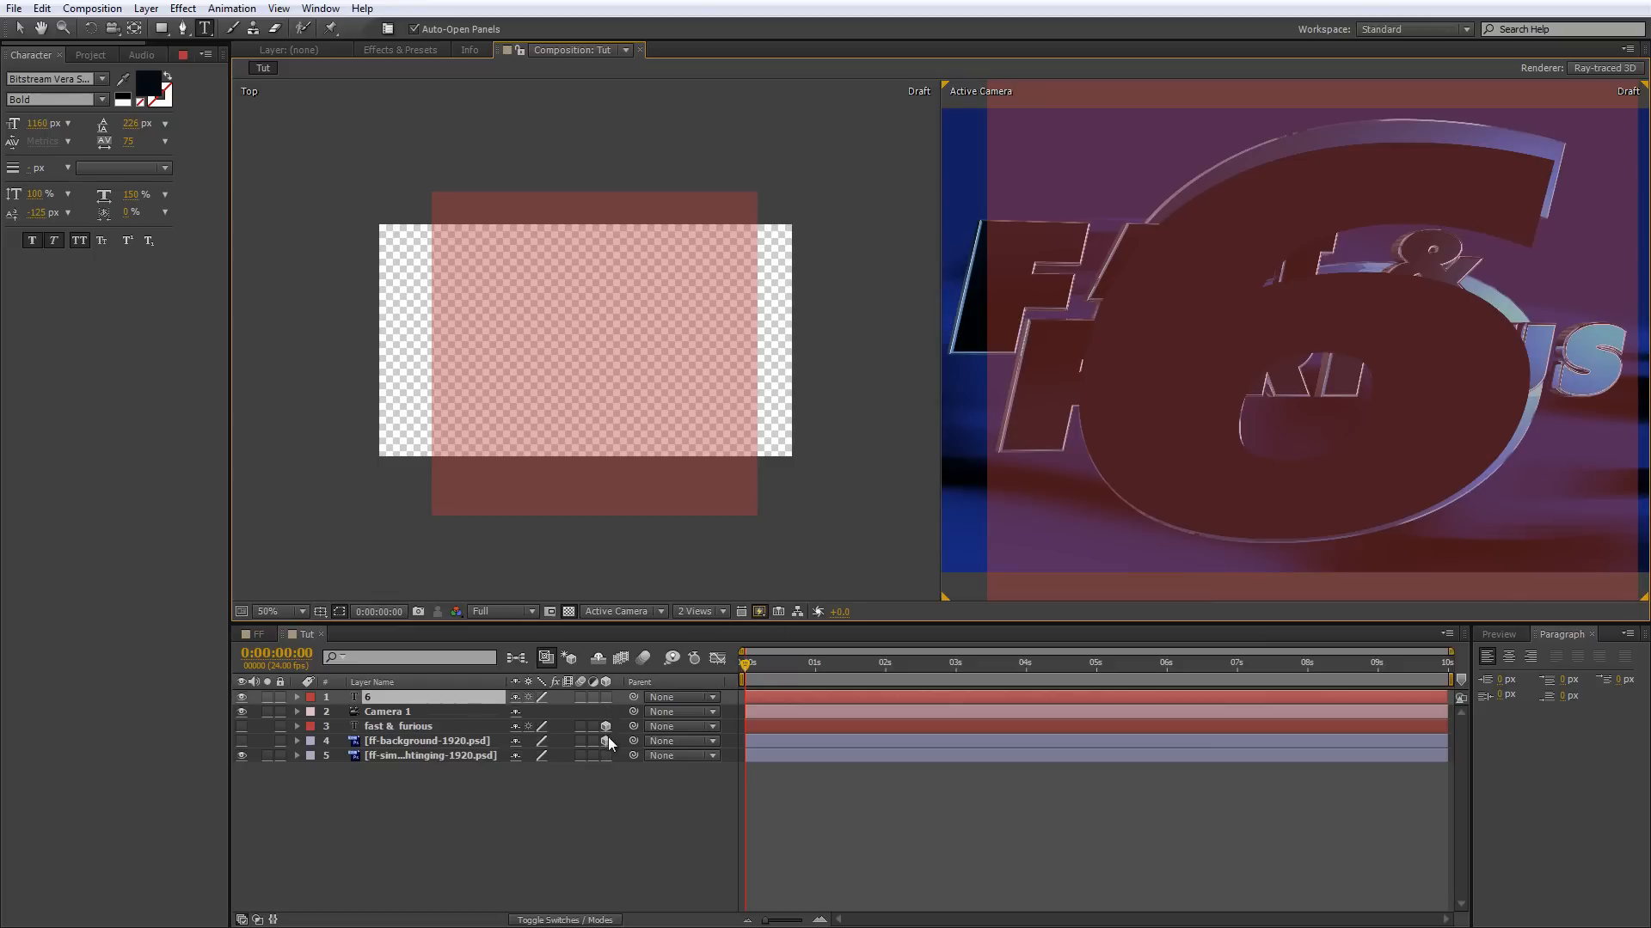
Make the 6 a 3D layer and show the fast & furious layer.
left_click(611, 698)
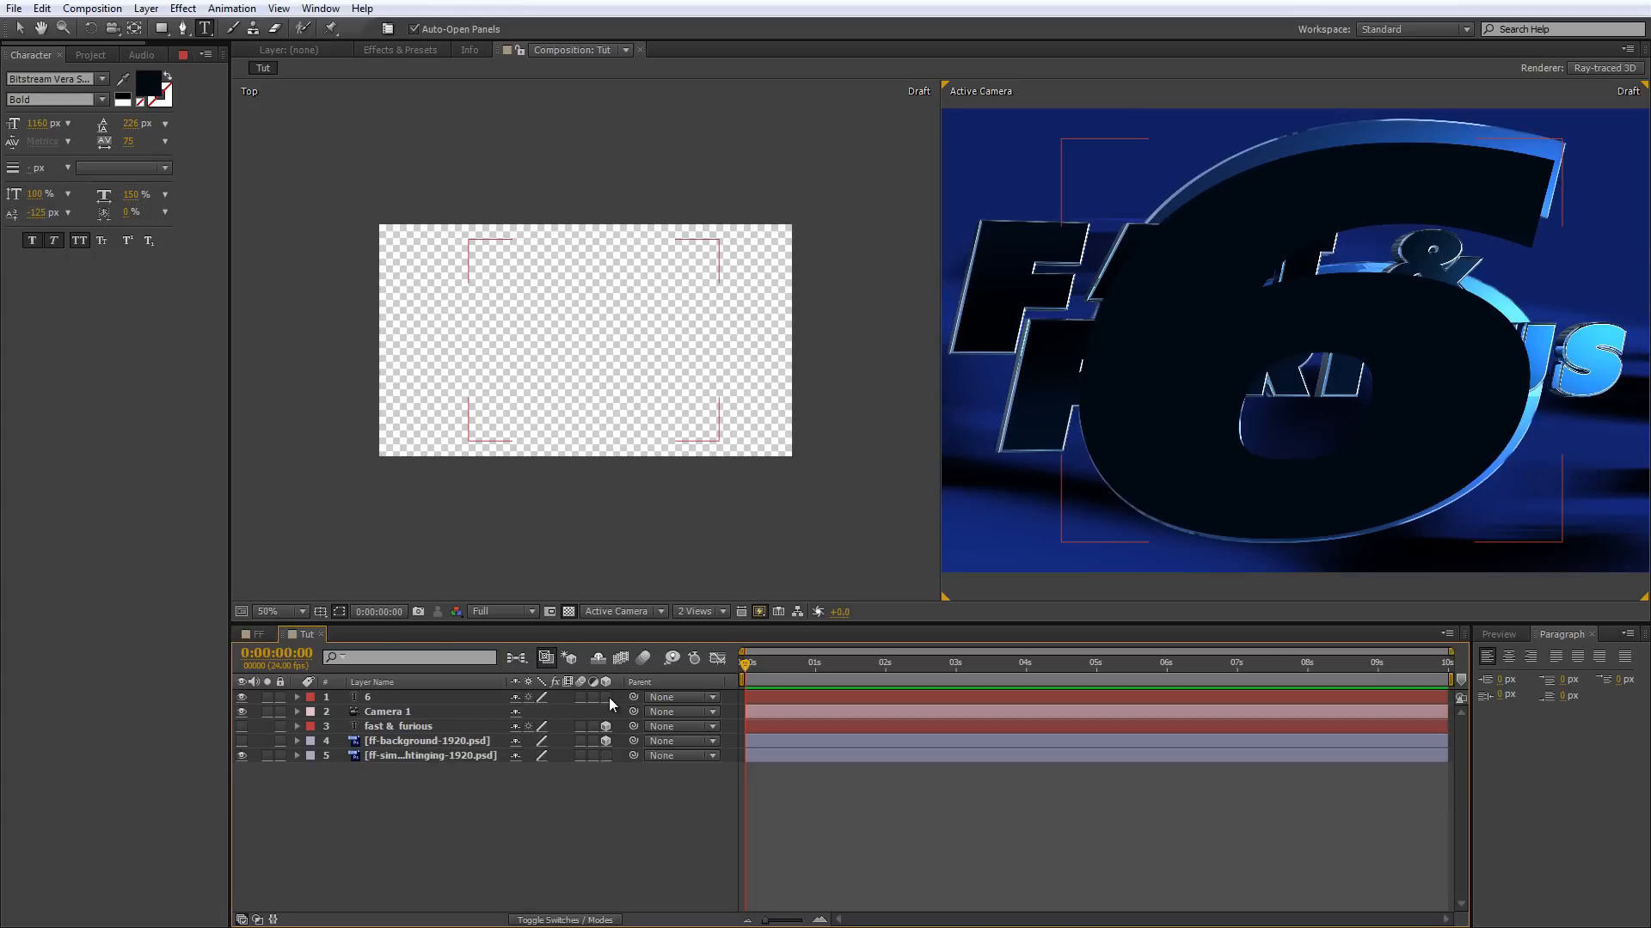
left_click(606, 697)
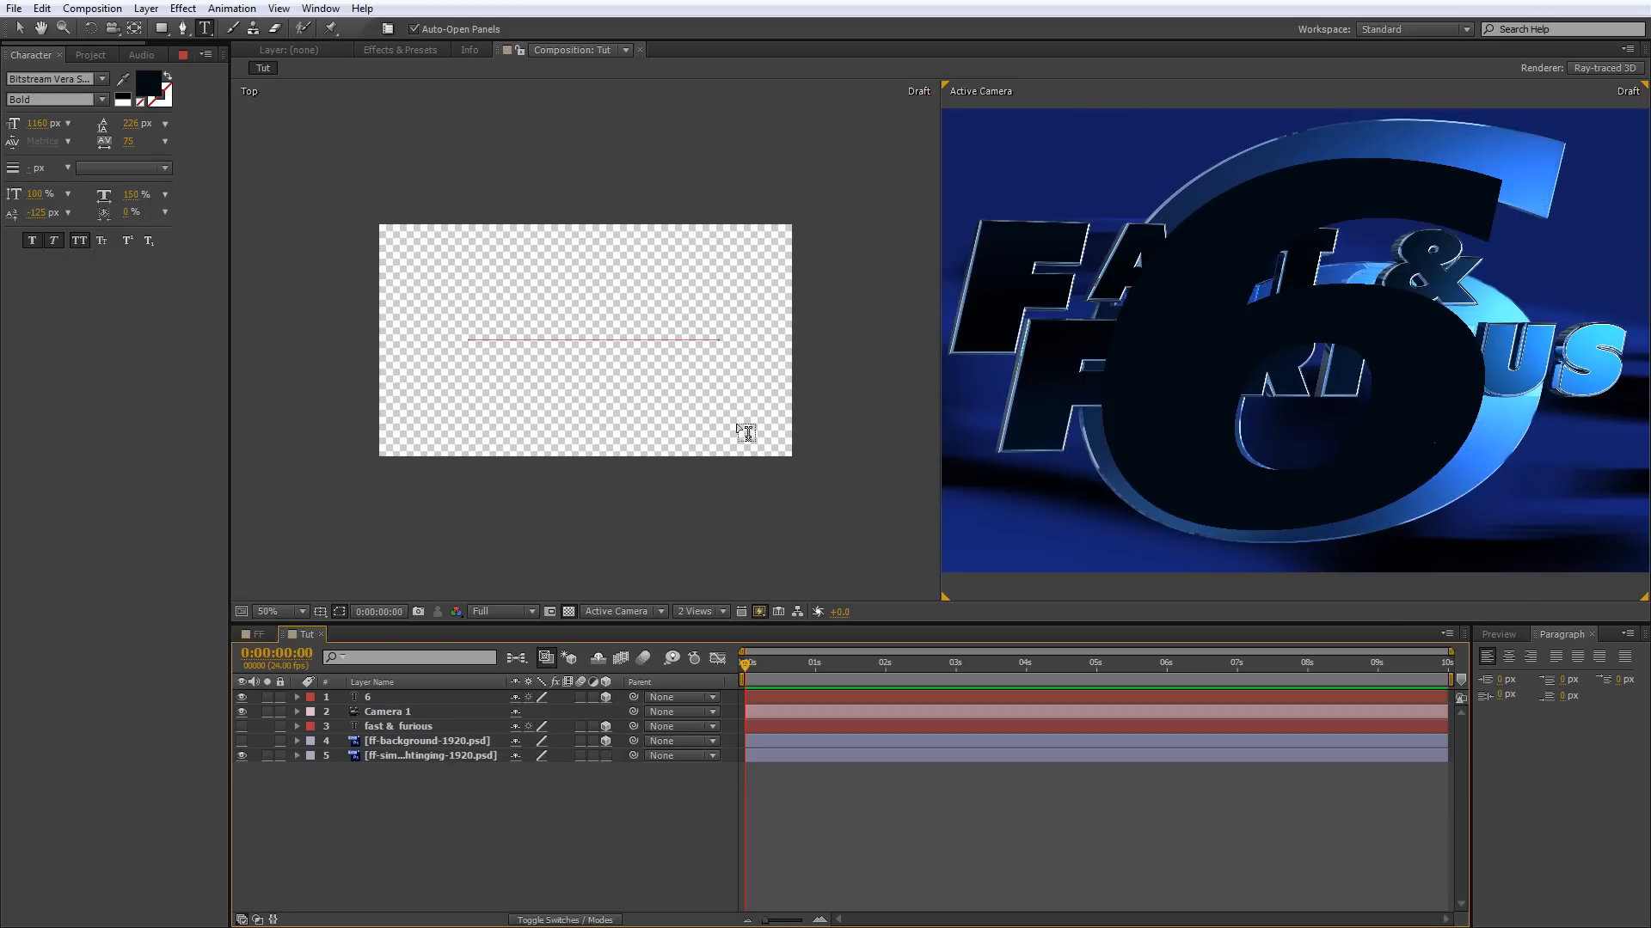
left_click(241, 726)
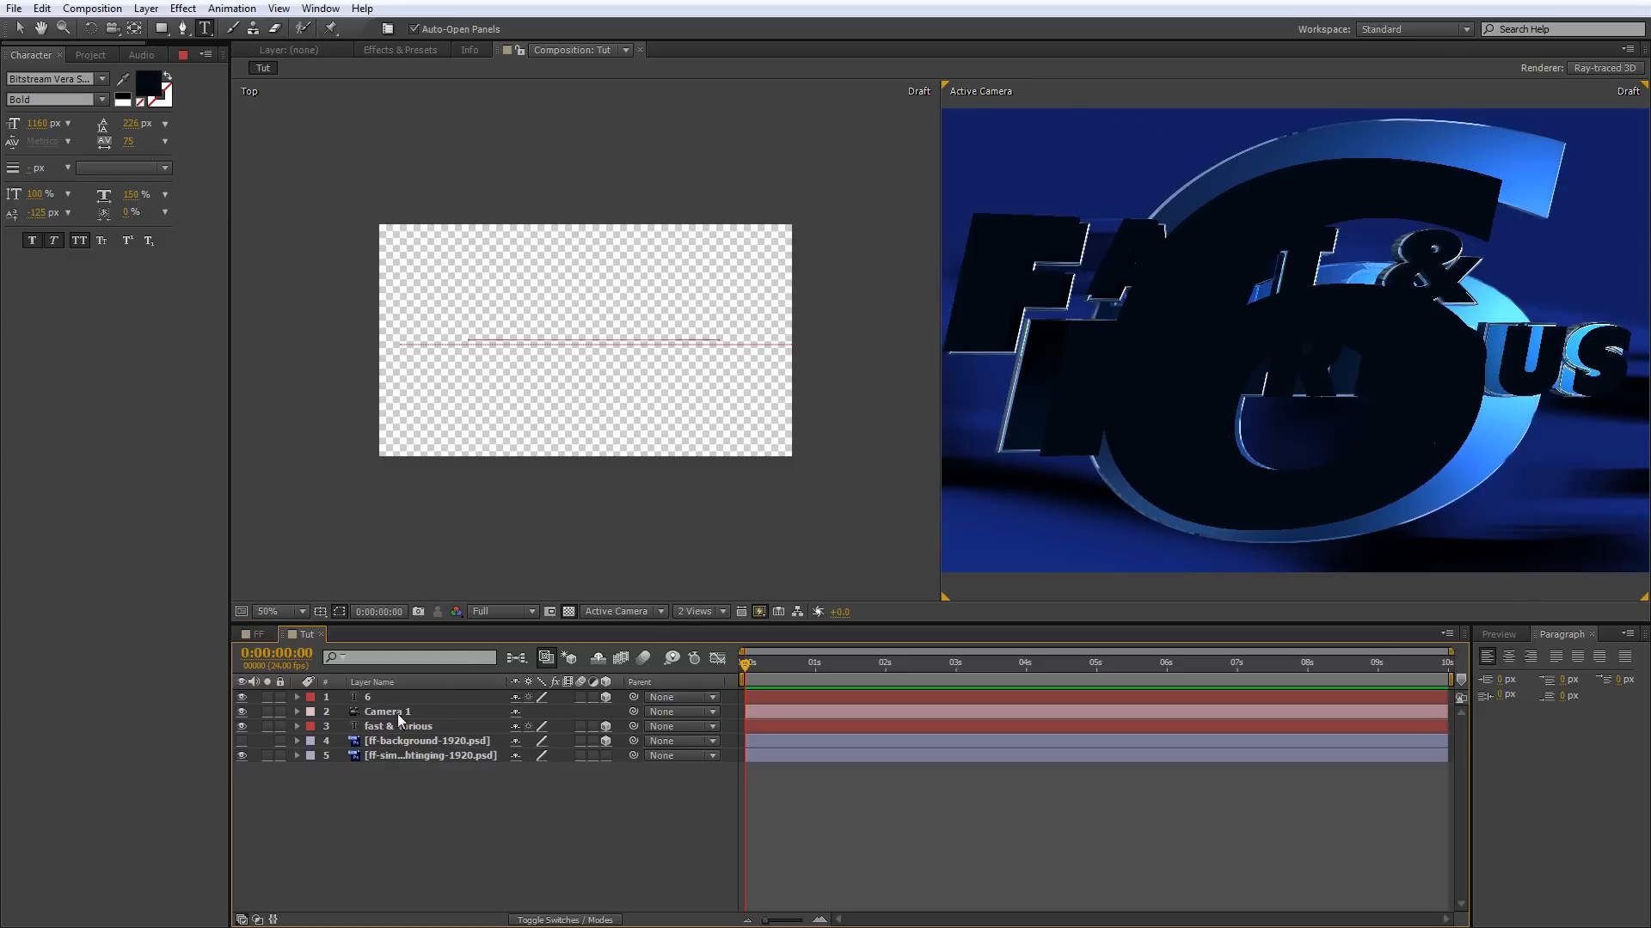
Push the 6 back in depth behind the fast & furious text and fill it with bright blue sampled from the reference numeral.
left_click(368, 696)
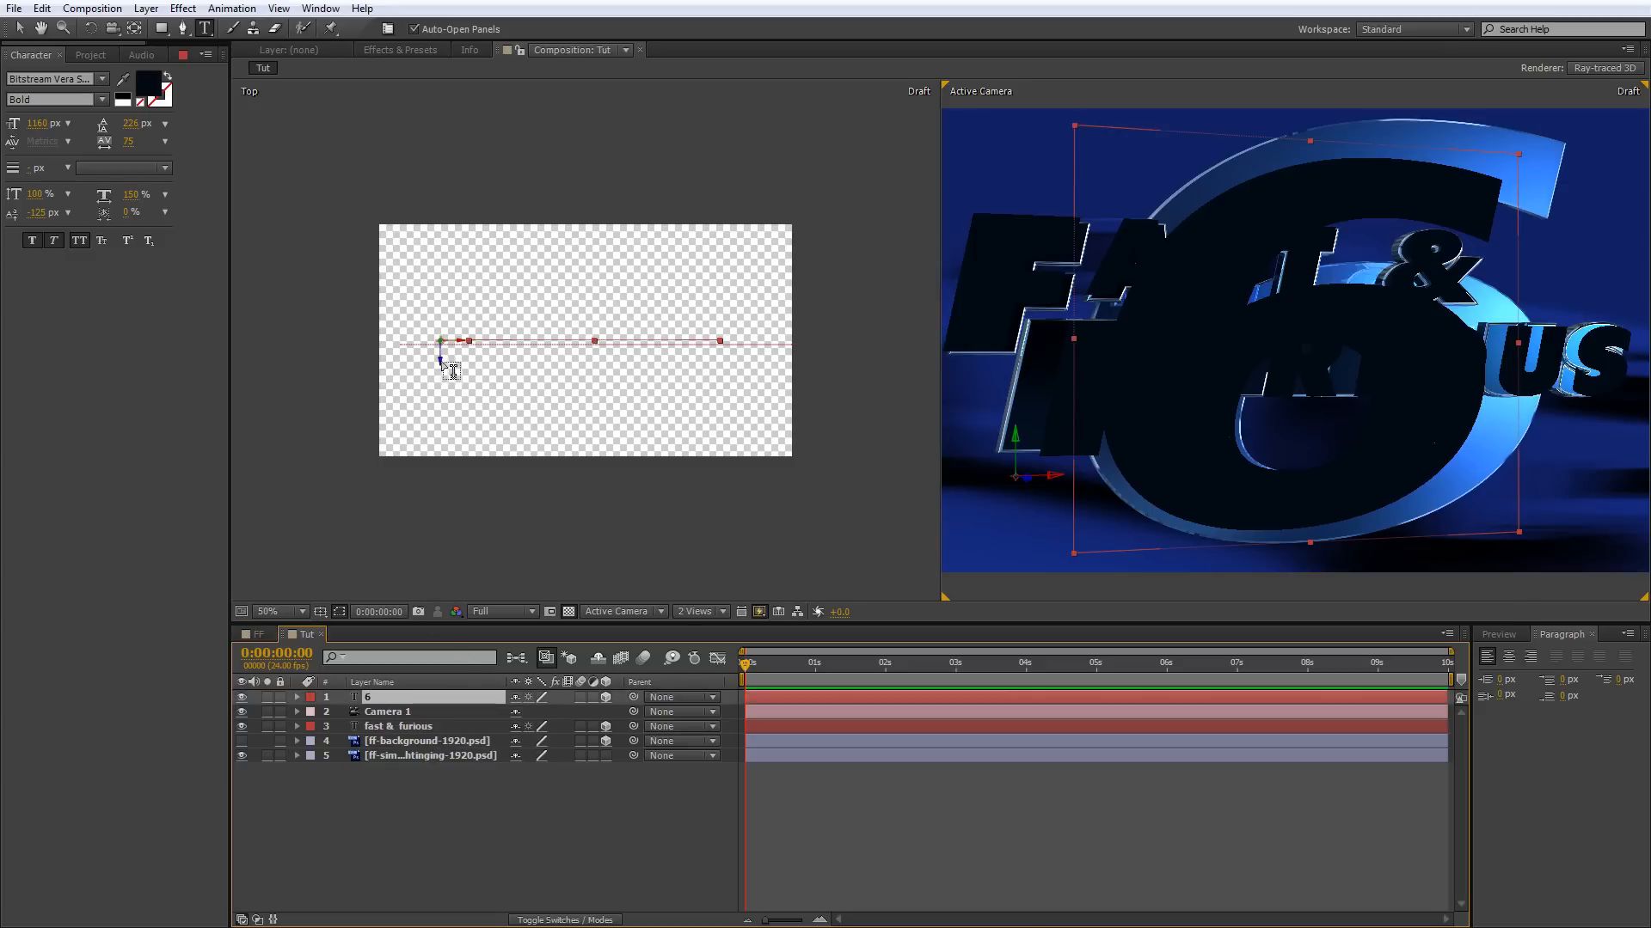
key("v")
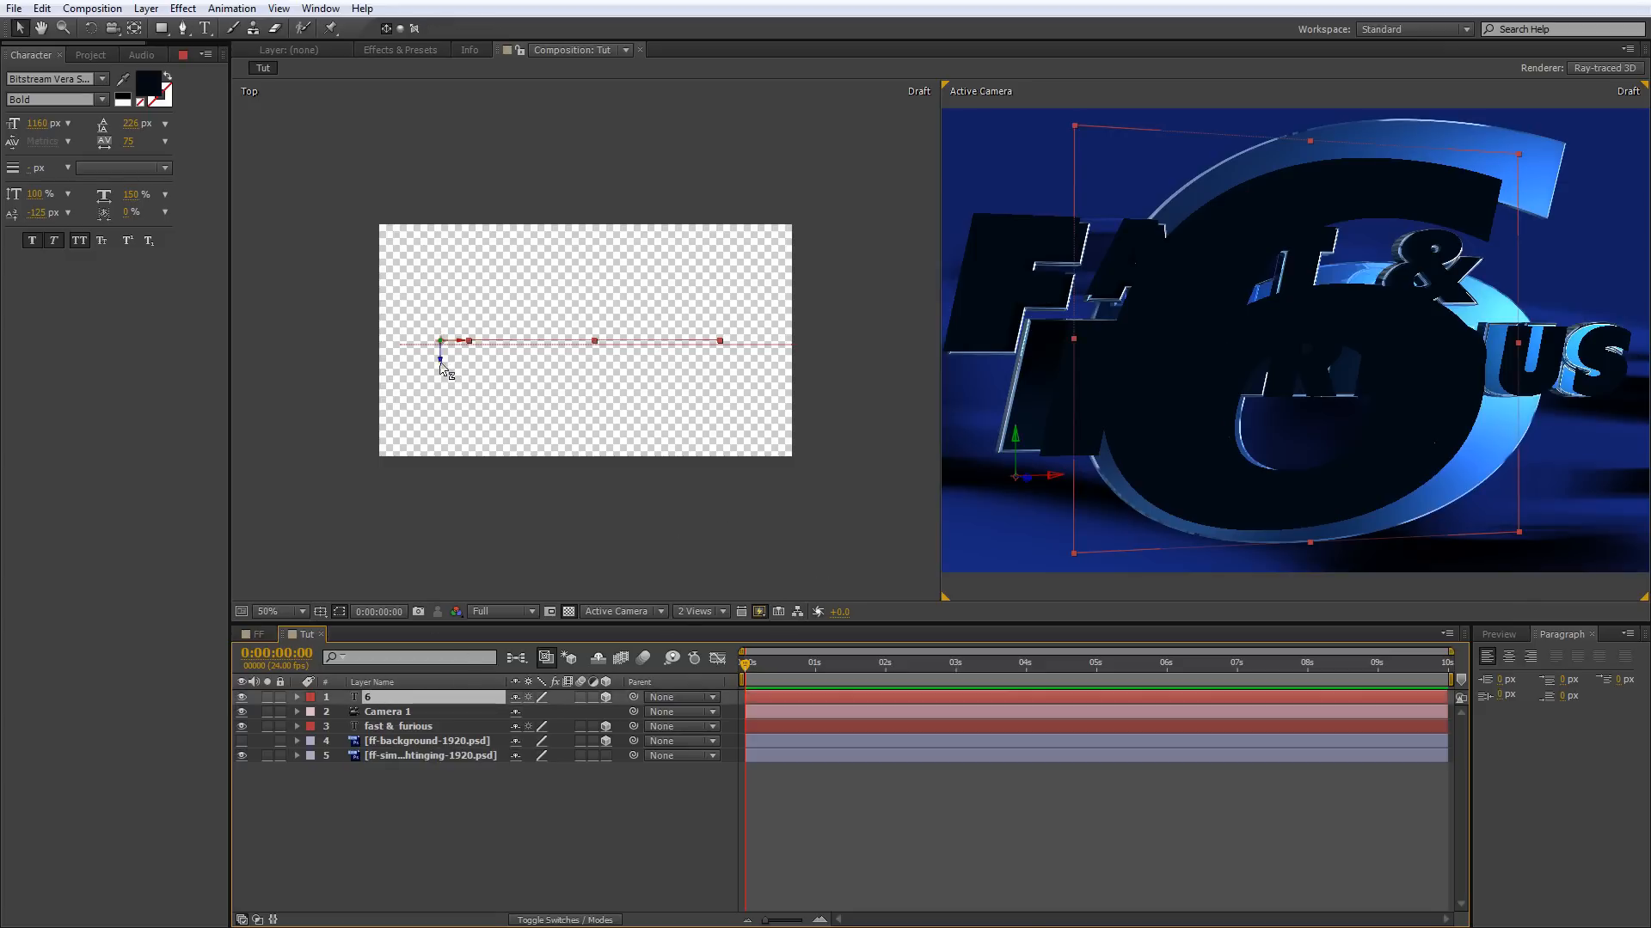
left_click_drag(443, 368, 446, 349)
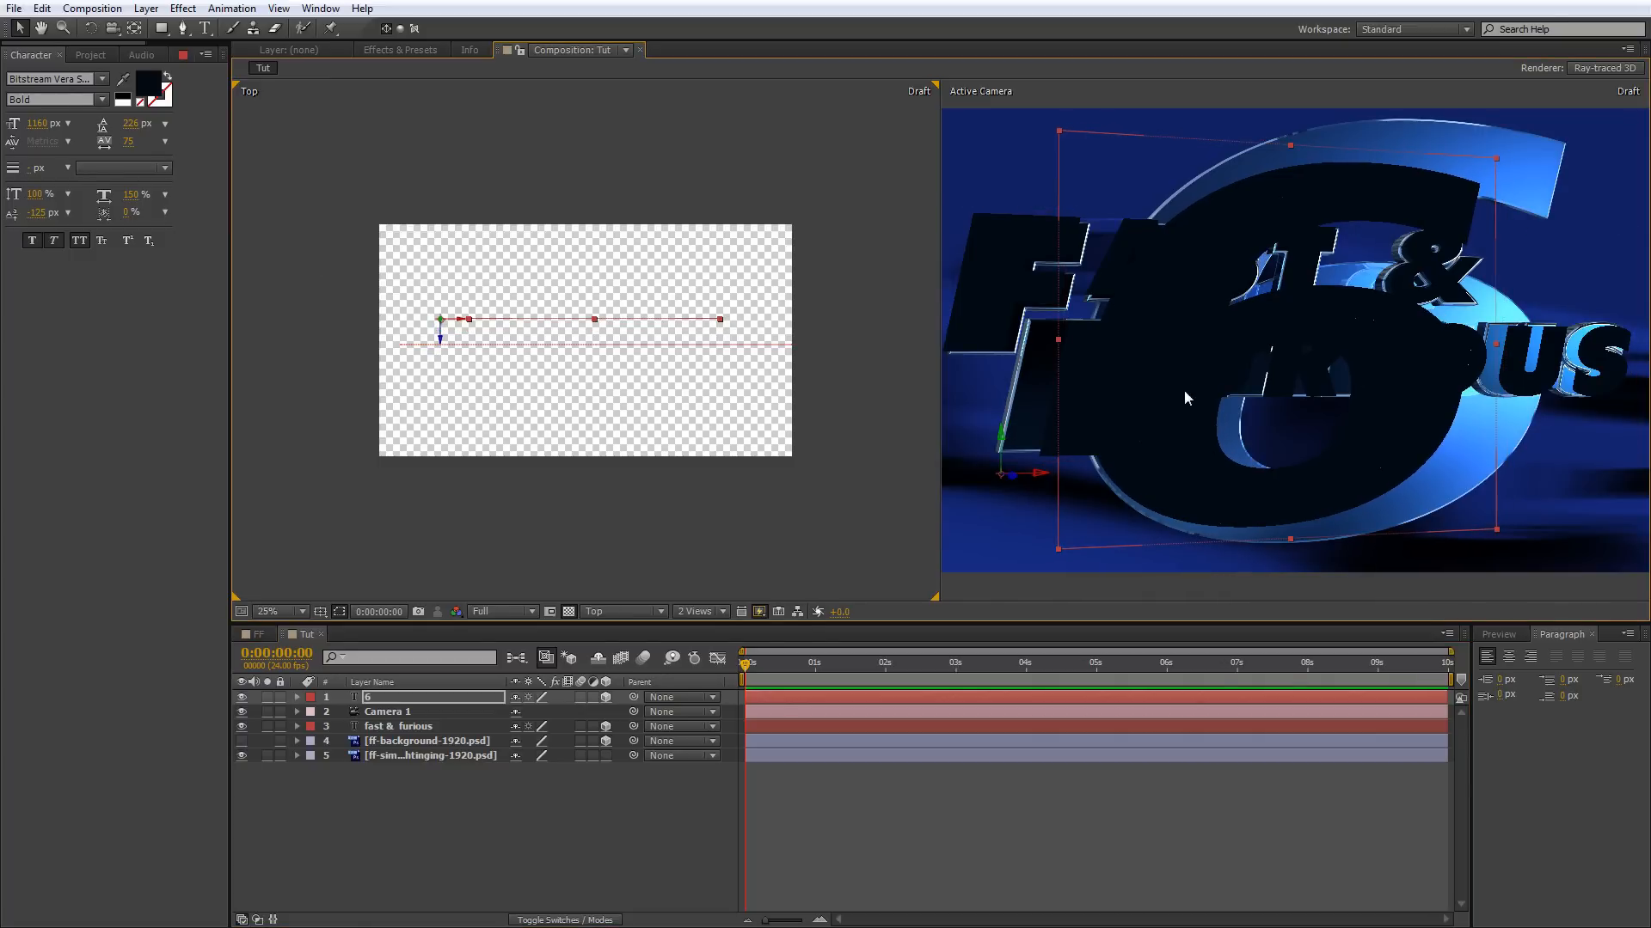
left_click(123, 78)
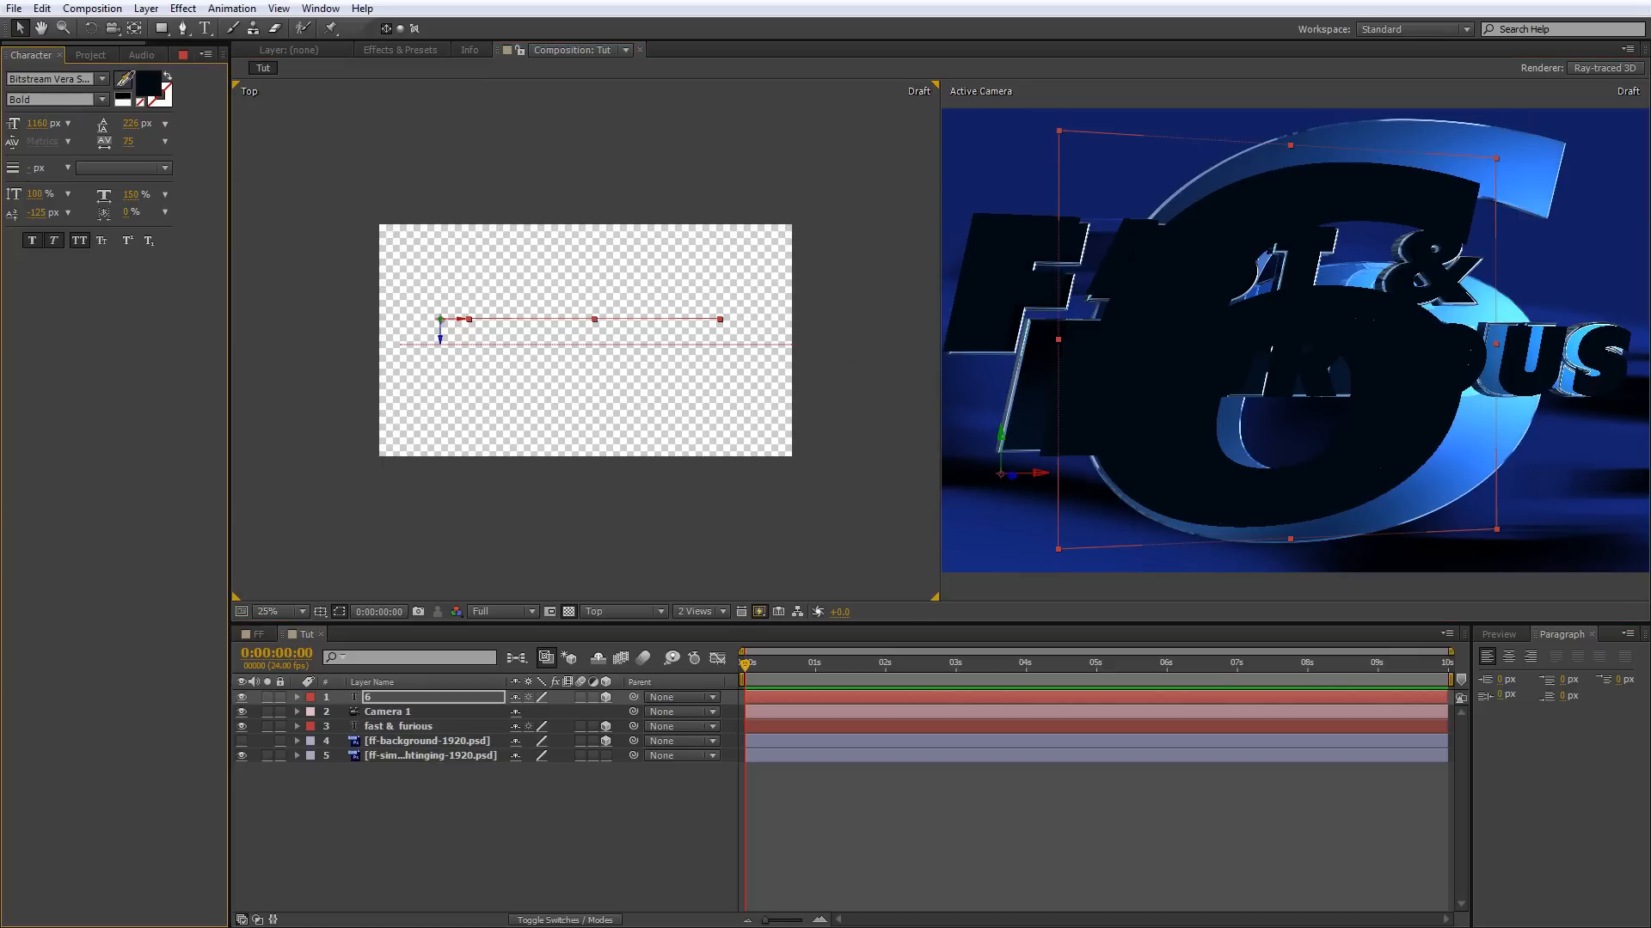
left_click(1536, 172)
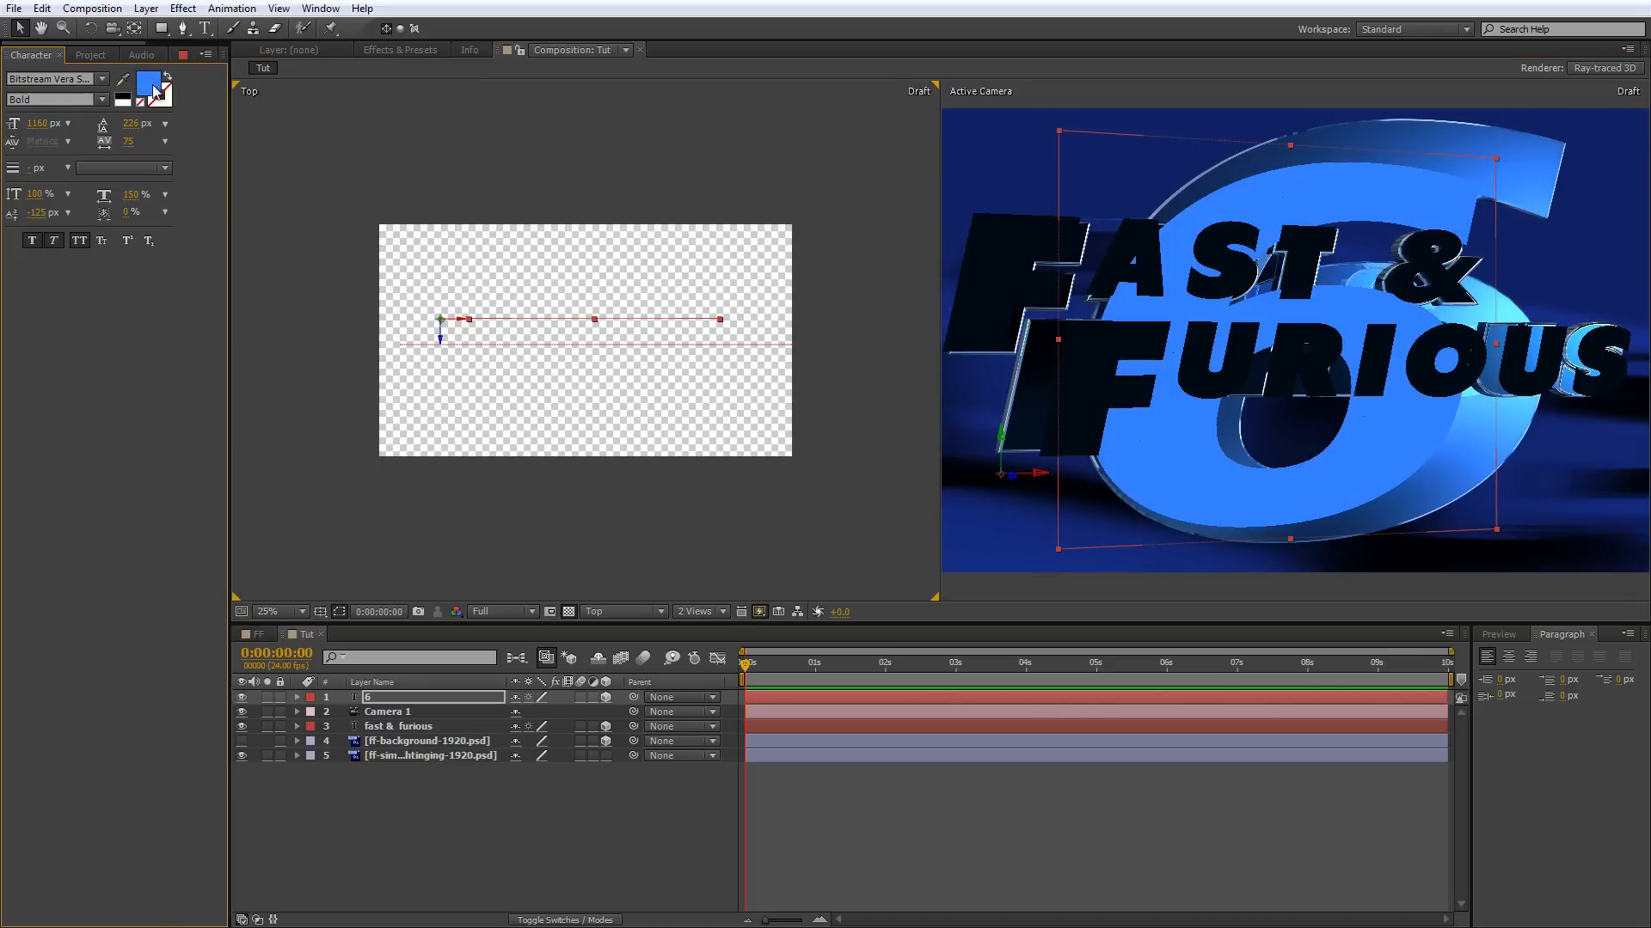
Darken the 6's fill and replace it with a dark blue sampled from the shaded edge of the reference numeral.
left_click(153, 84)
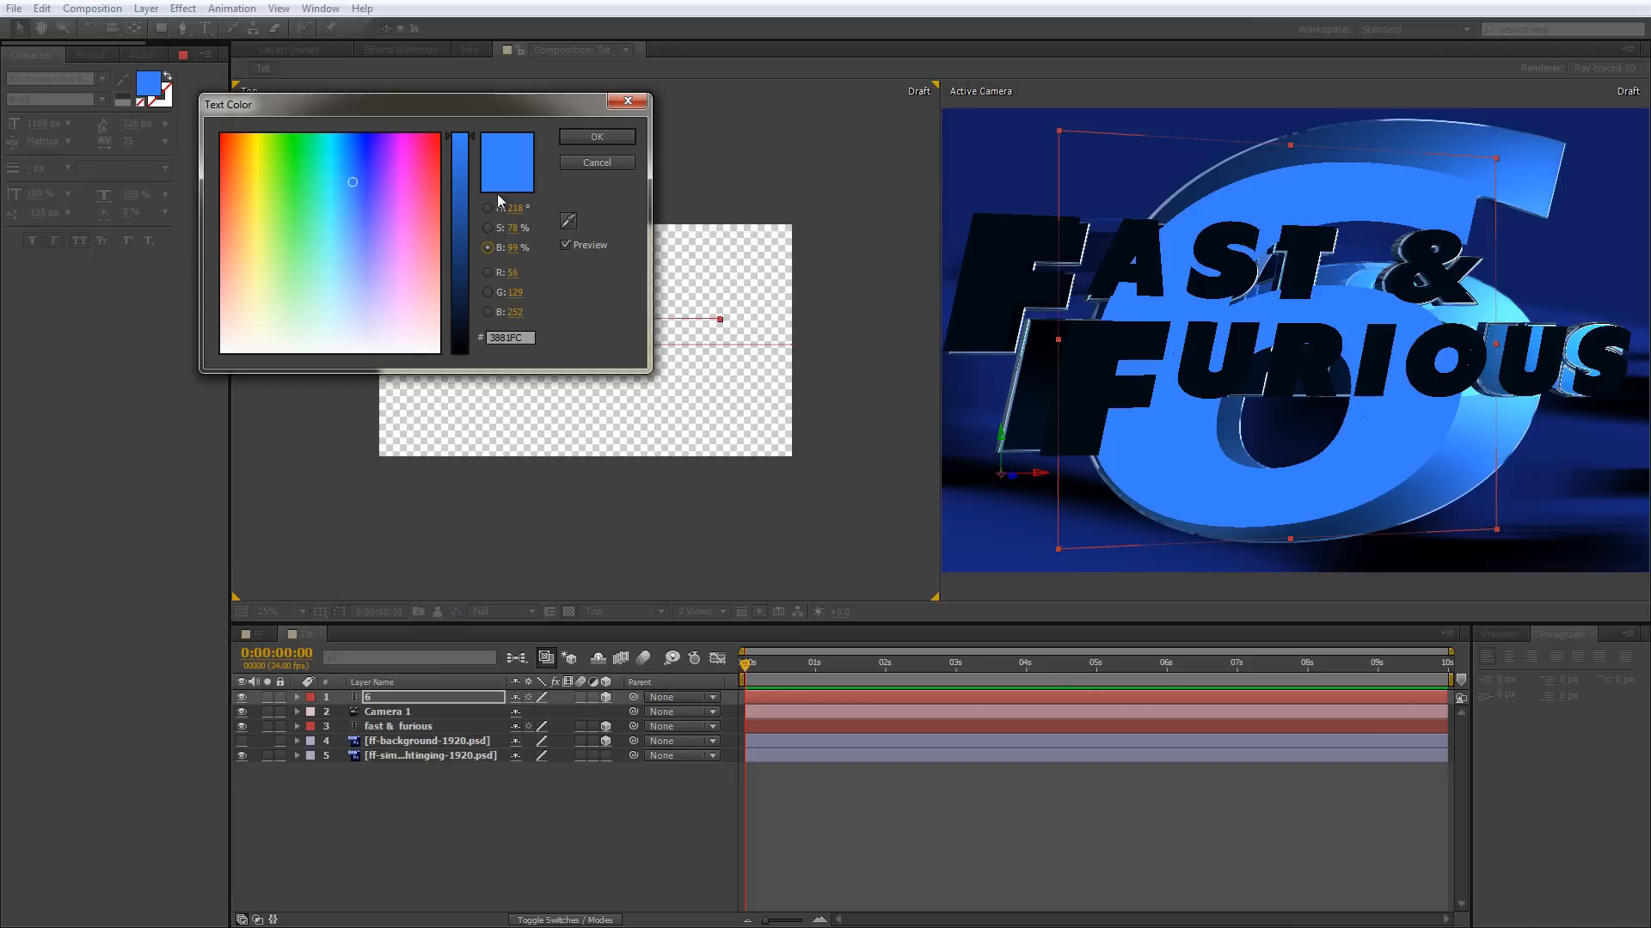
left_click_drag(457, 173, 470, 211)
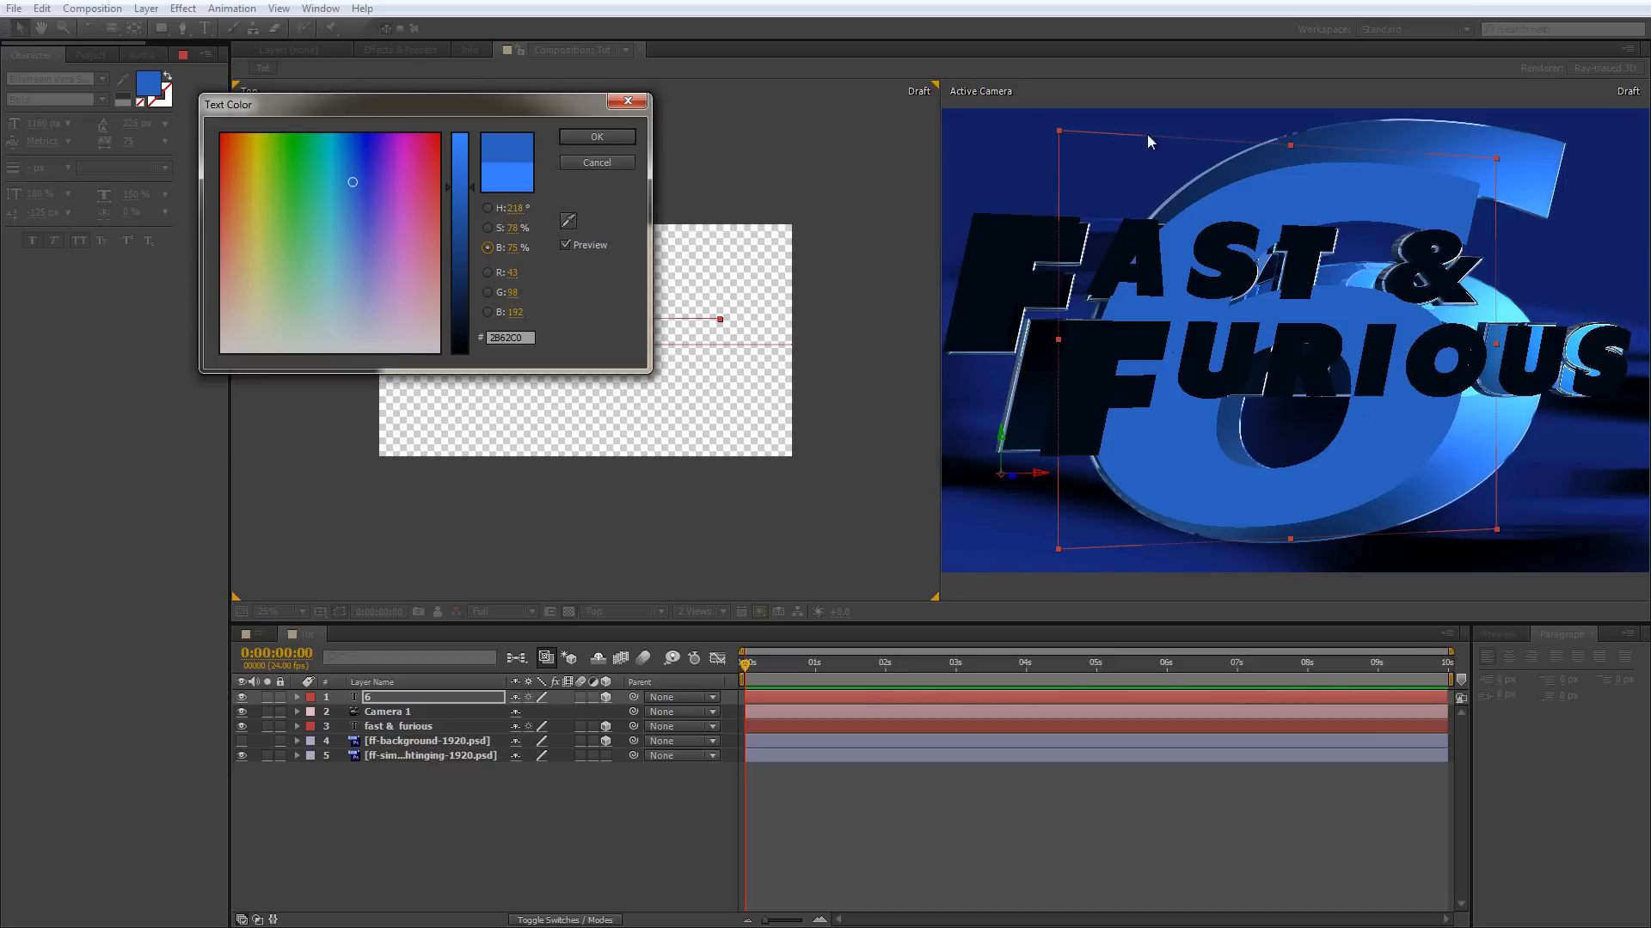
left_click(568, 223)
left_click(1271, 159)
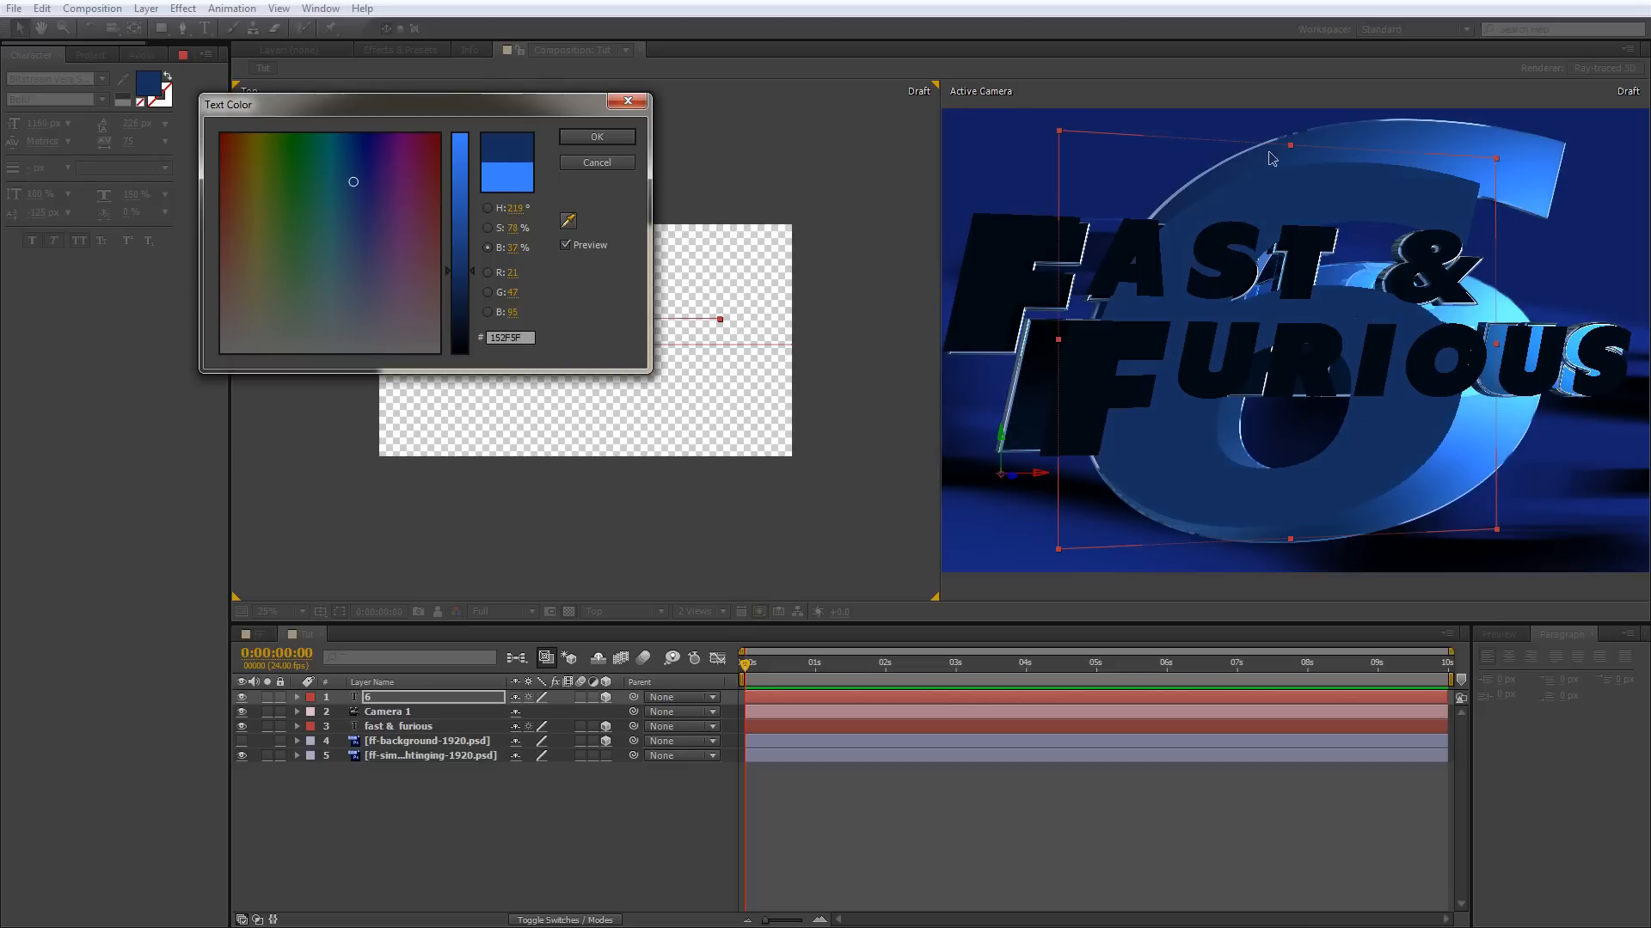
left_click(569, 222)
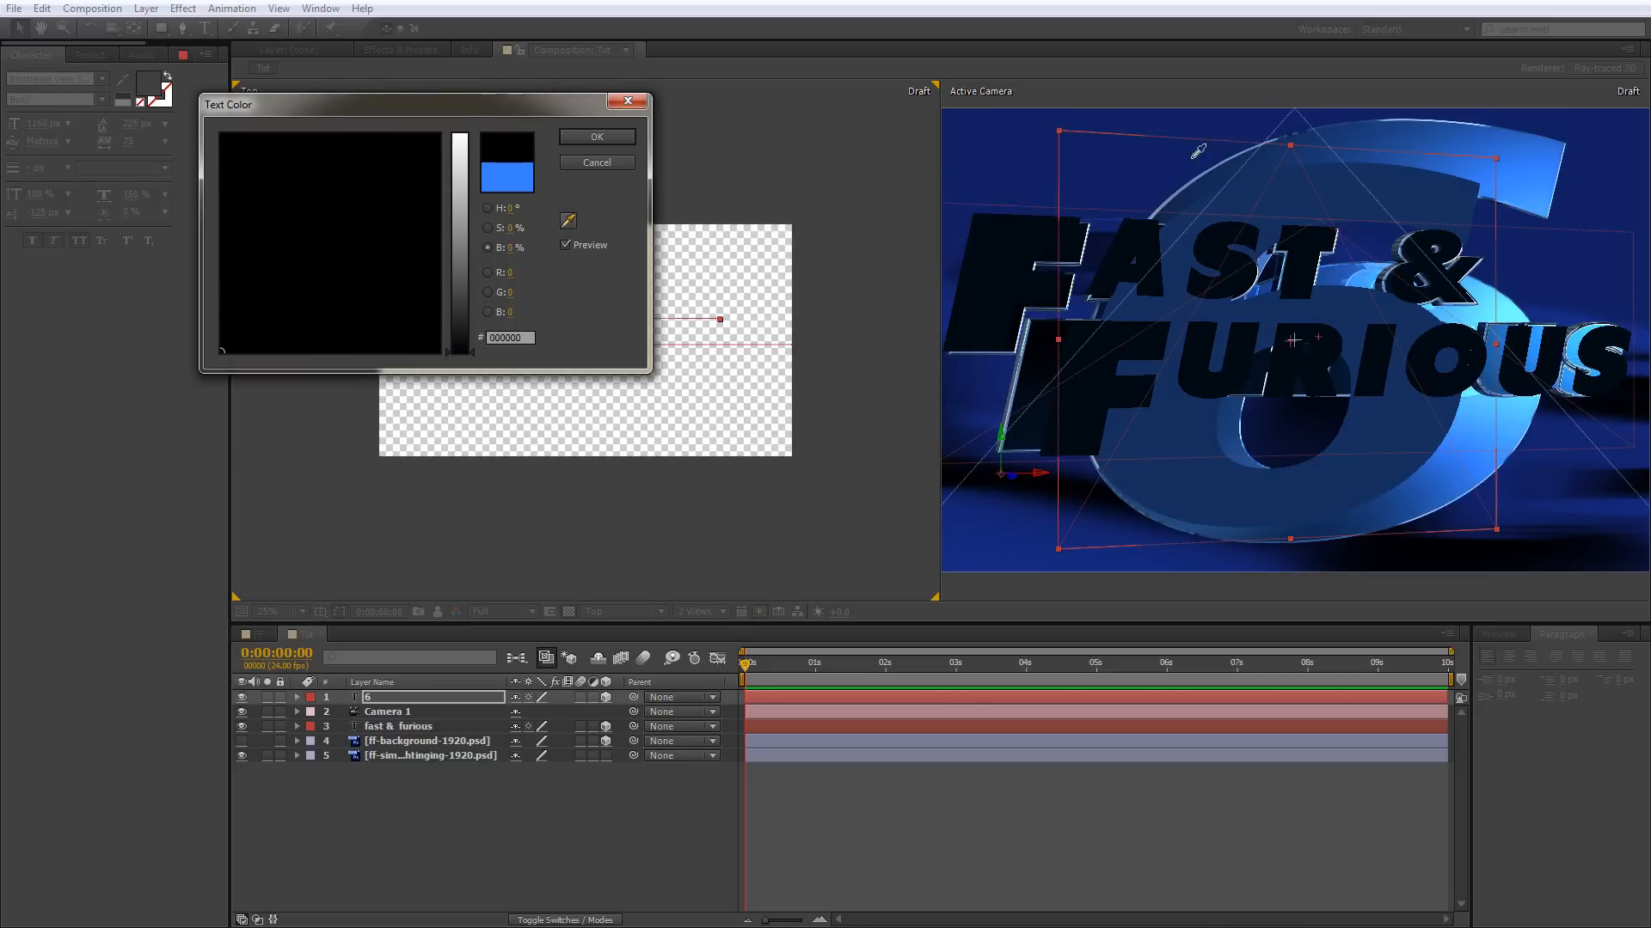
left_click(1238, 164)
left_click(568, 222)
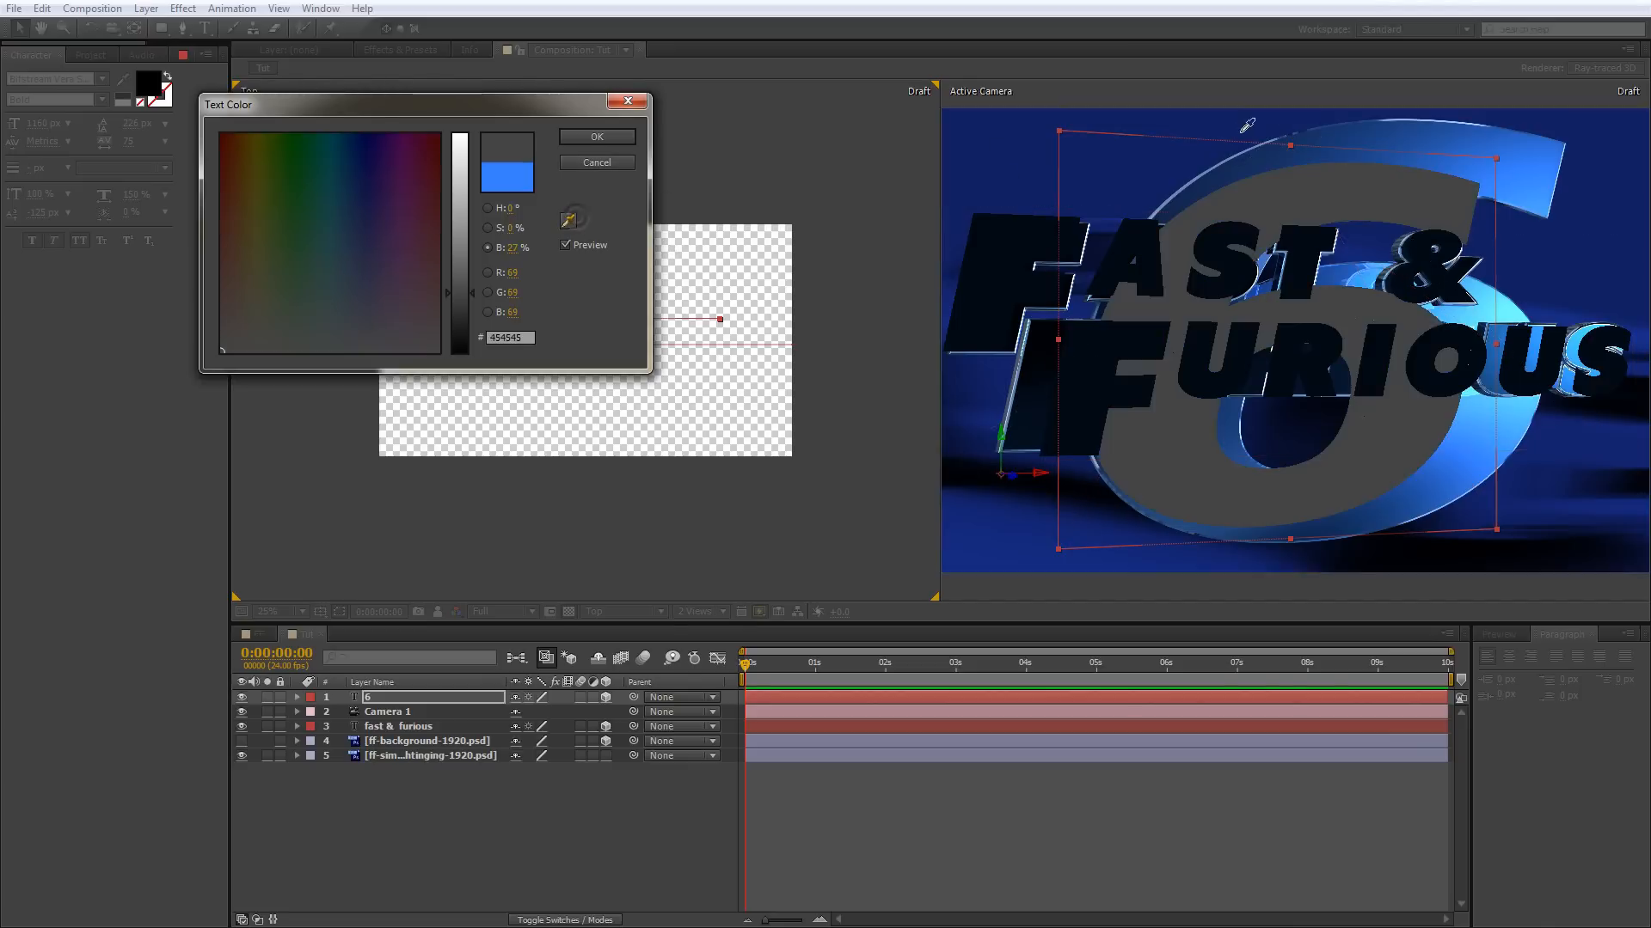
left_click(1238, 166)
left_click(1239, 165)
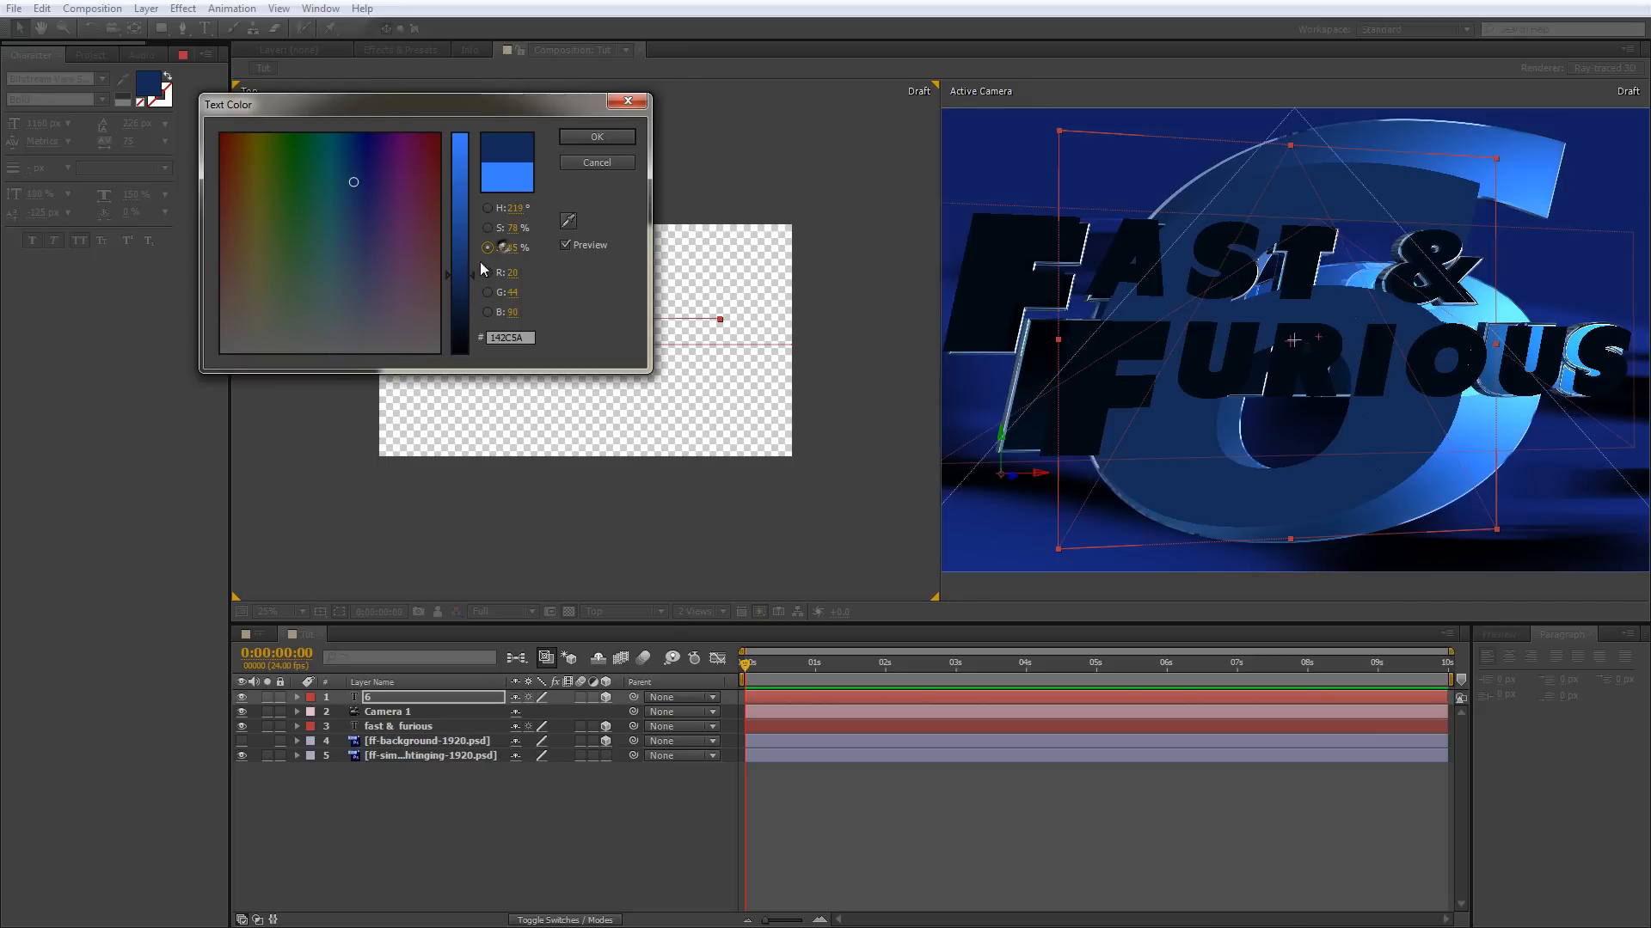
Fine-tune the 6's dark blue fill to 39% brightness and a hue of 209°, giving color 163E64.
left_click_drag(473, 276, 468, 268)
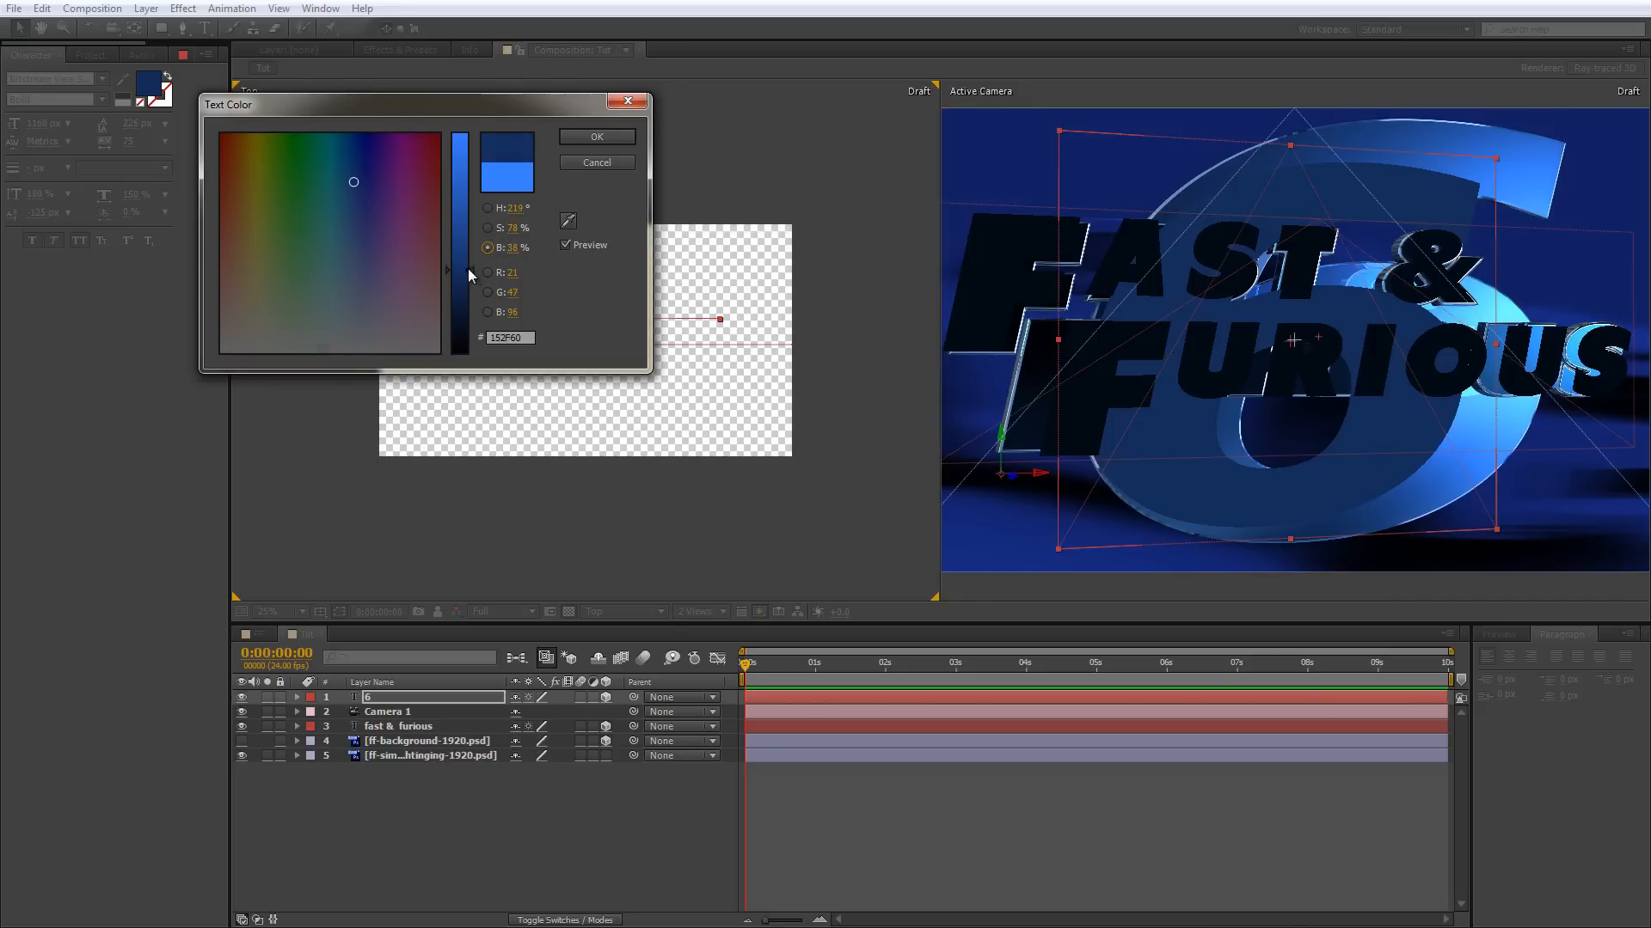
left_click(486, 229)
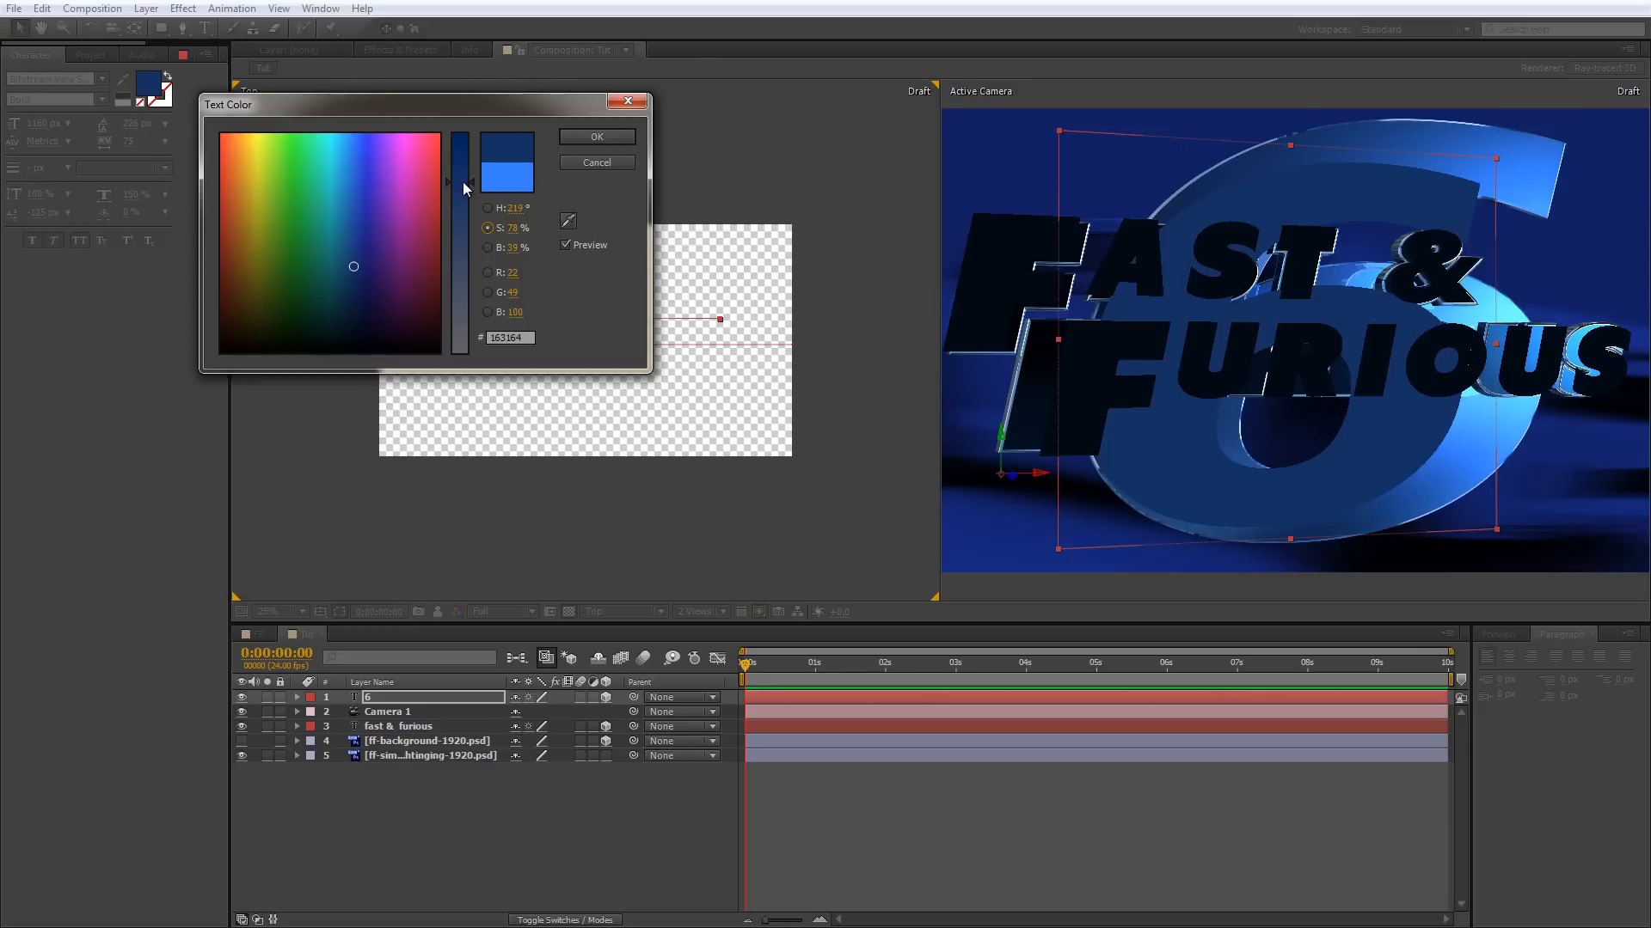
left_click(487, 209)
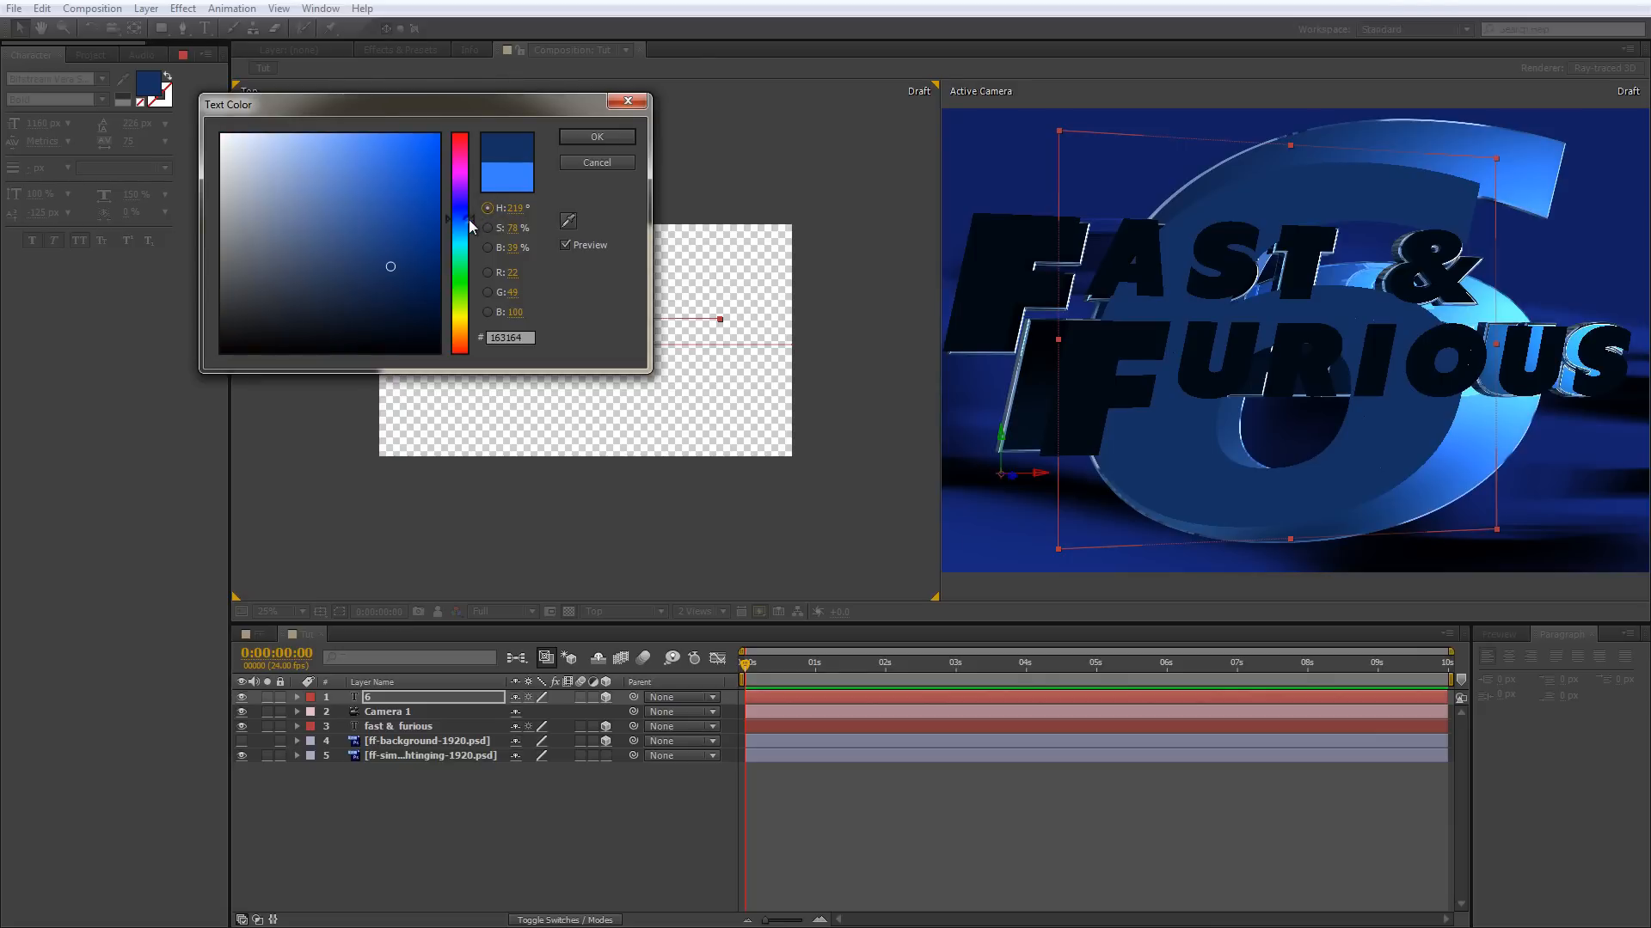
left_click_drag(472, 225, 471, 225)
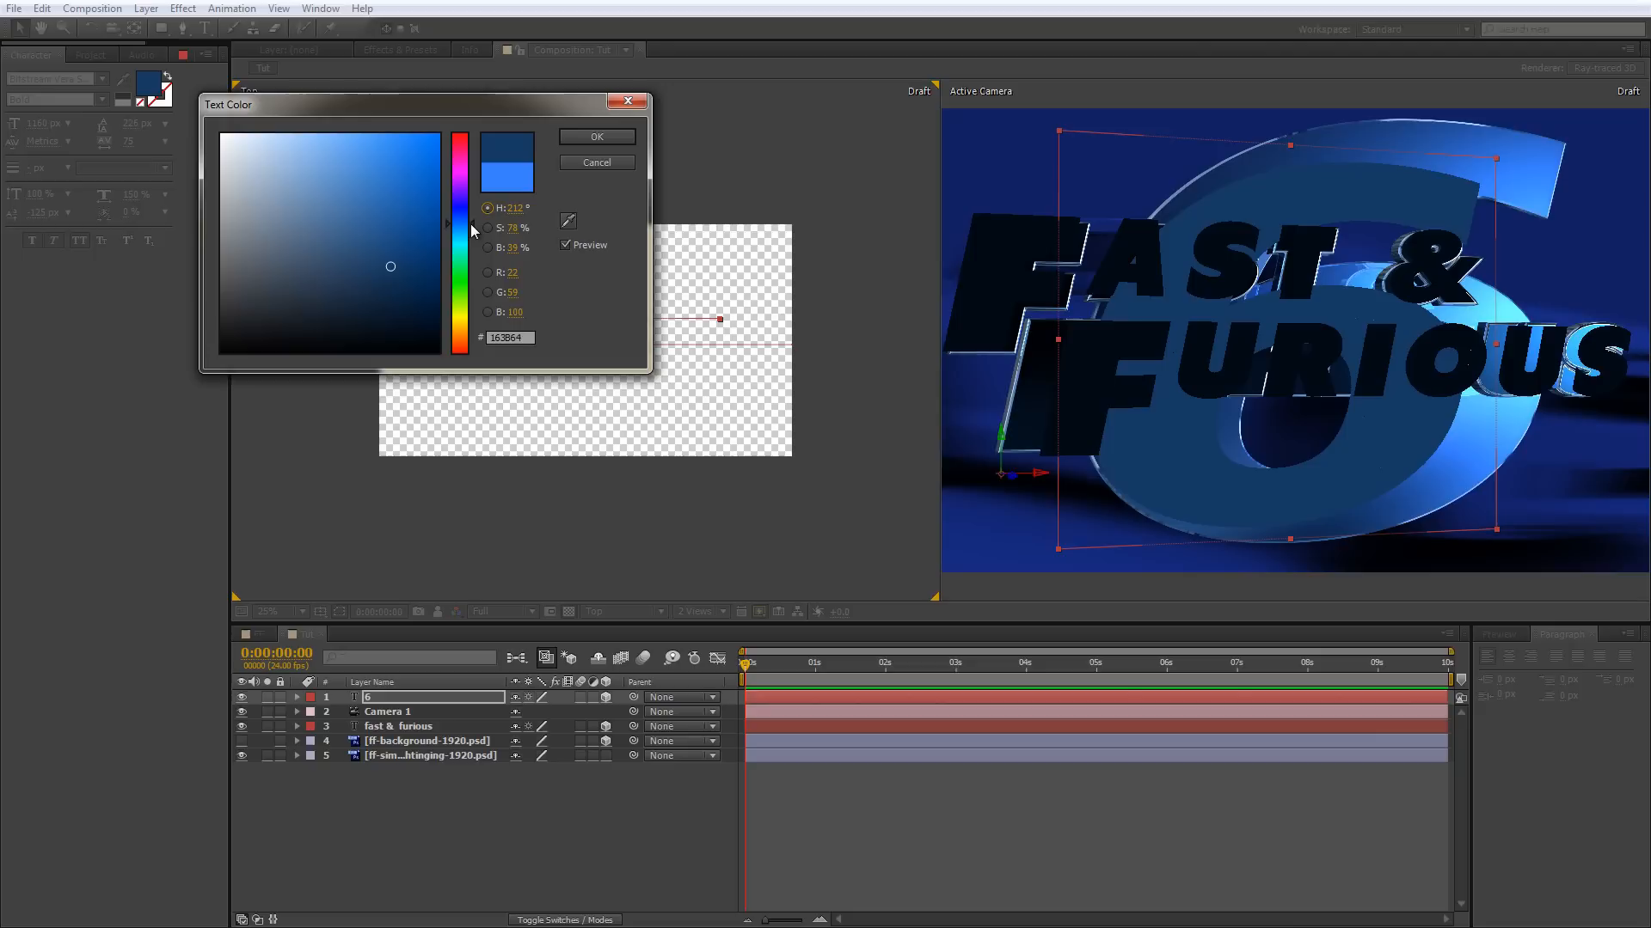
left_click(609, 139)
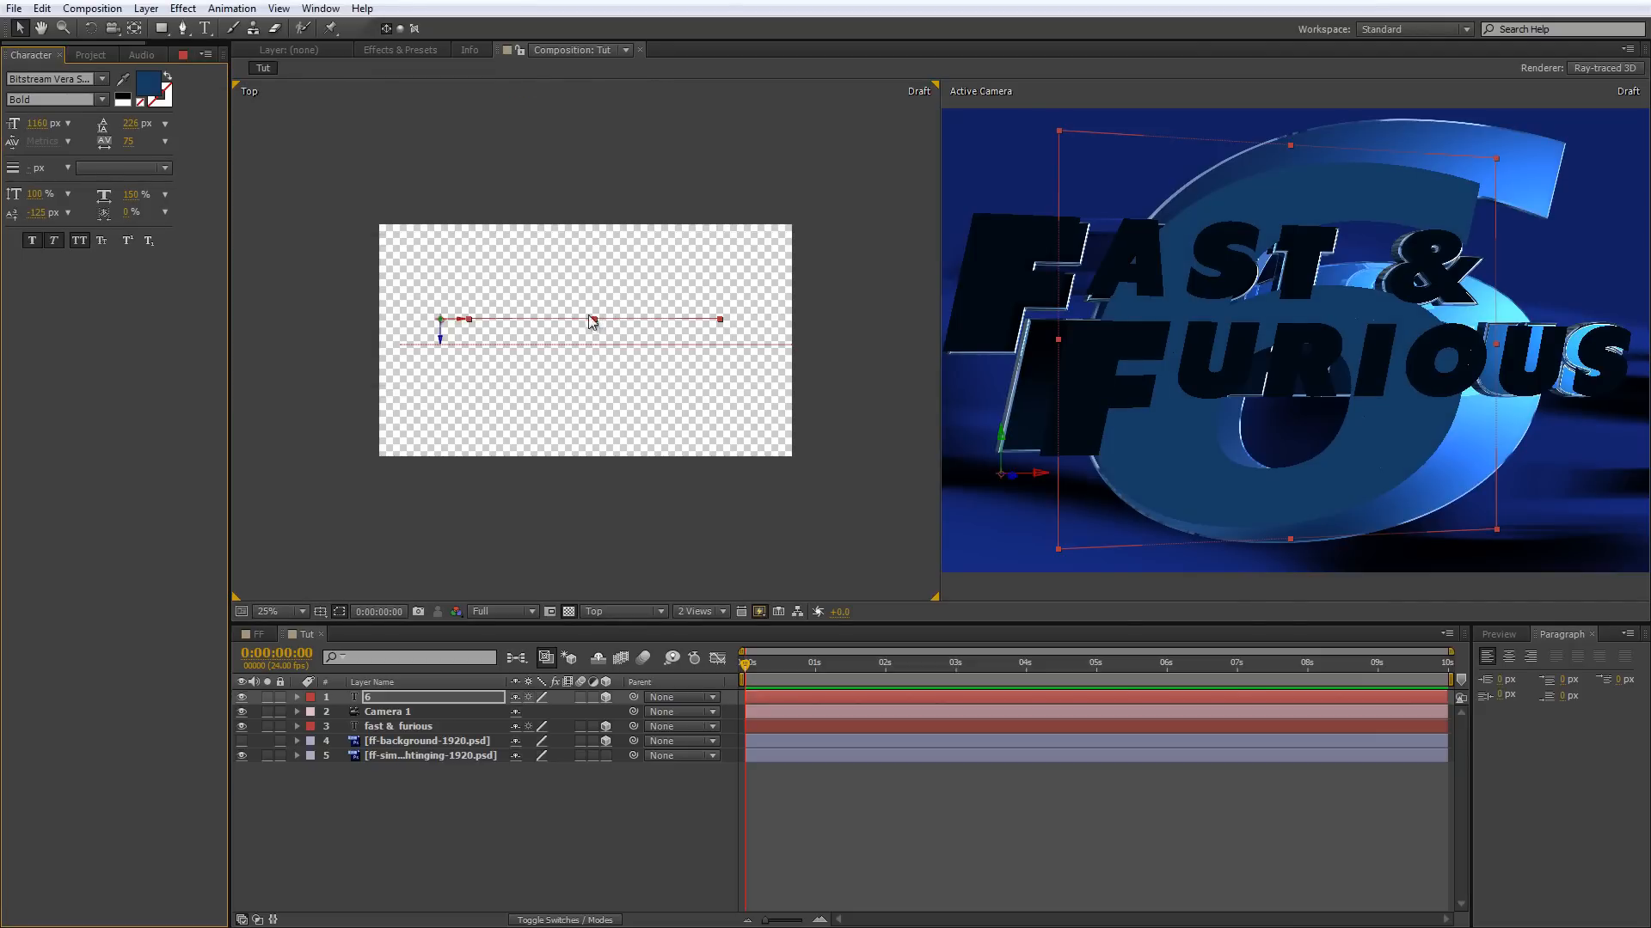
Bring the 6 slightly forward in depth and reorder its layer directly below the fast & furious layer.
left_click_drag(440, 341, 442, 347)
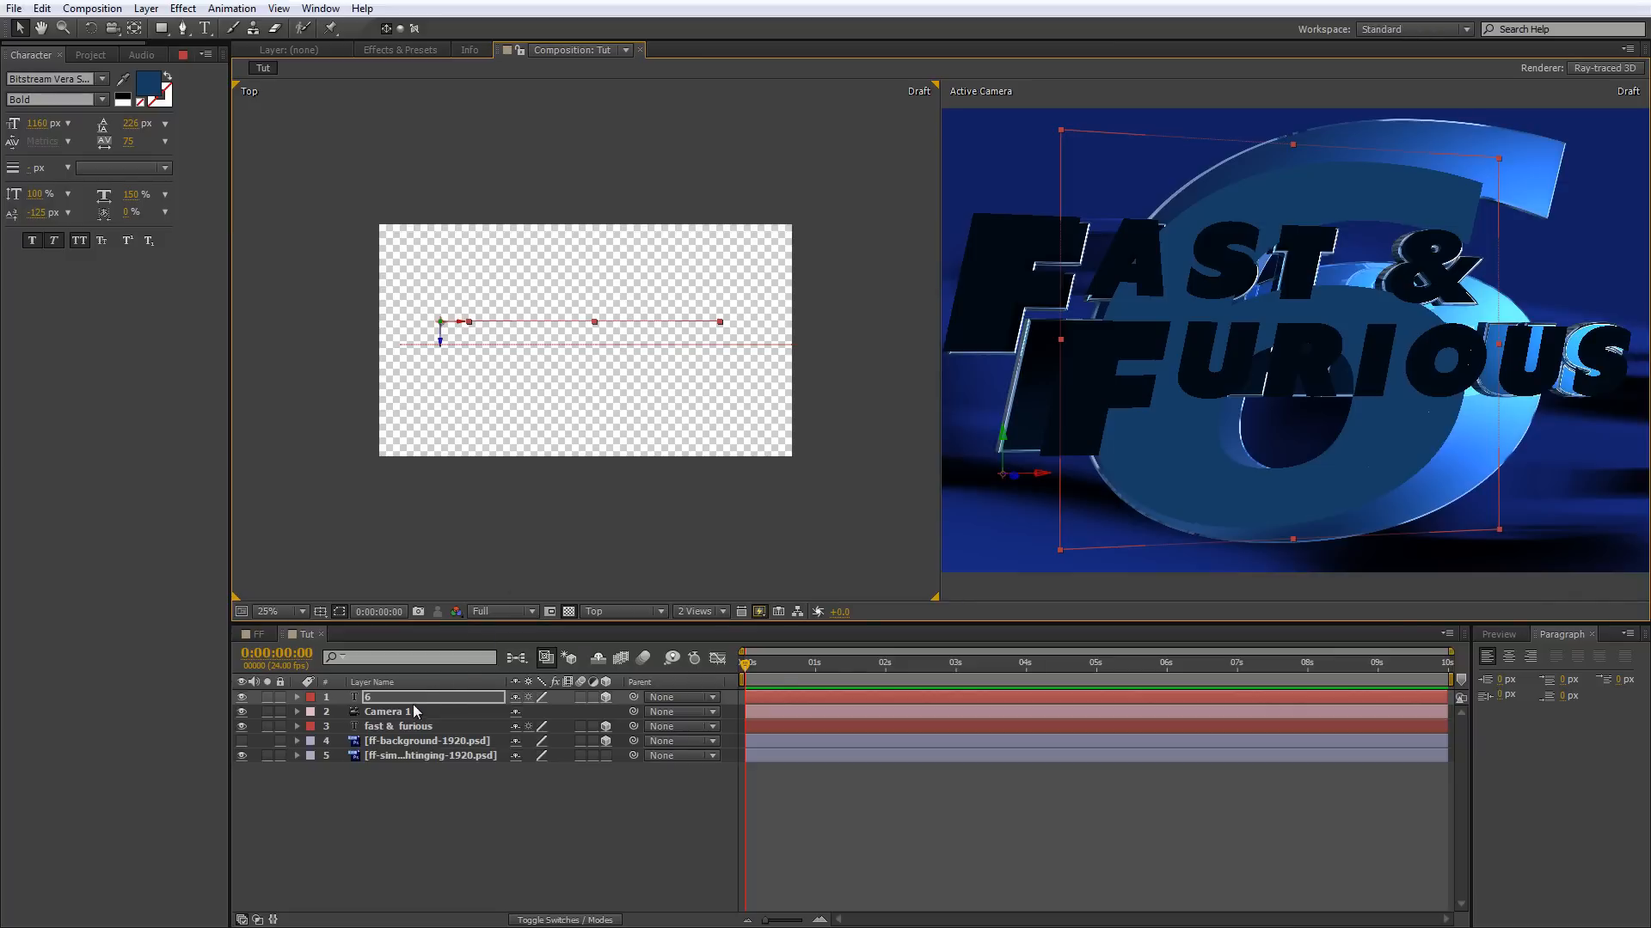
left_click_drag(419, 693, 420, 734)
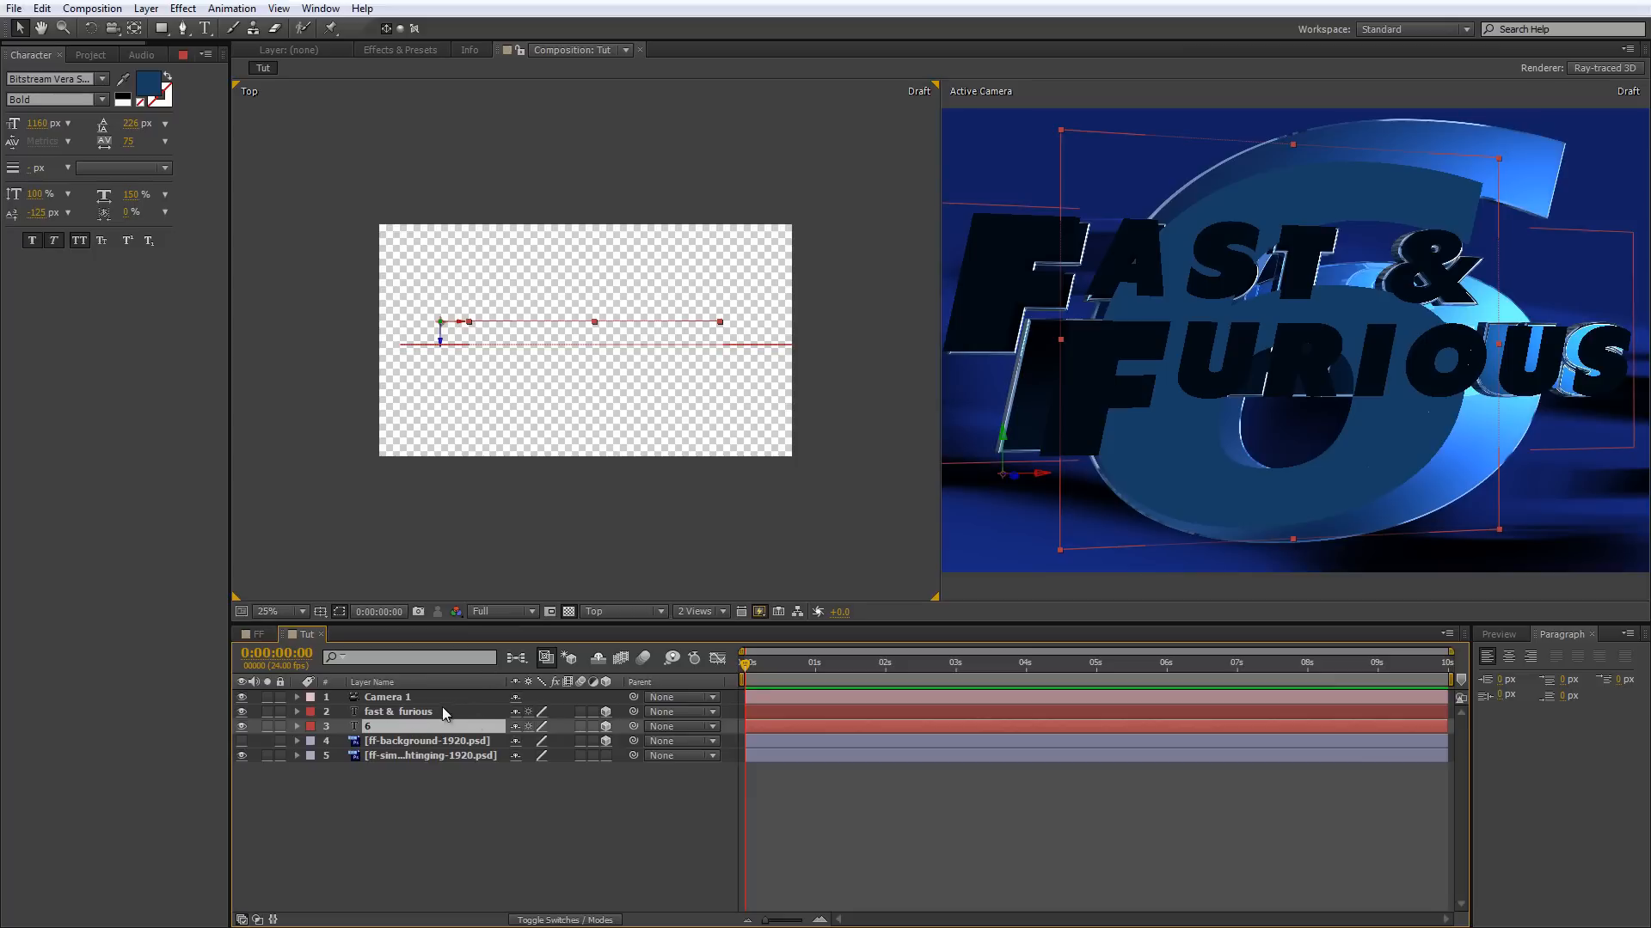
Expand the Geometry Options of the fast & furious layer.
left_click(296, 711)
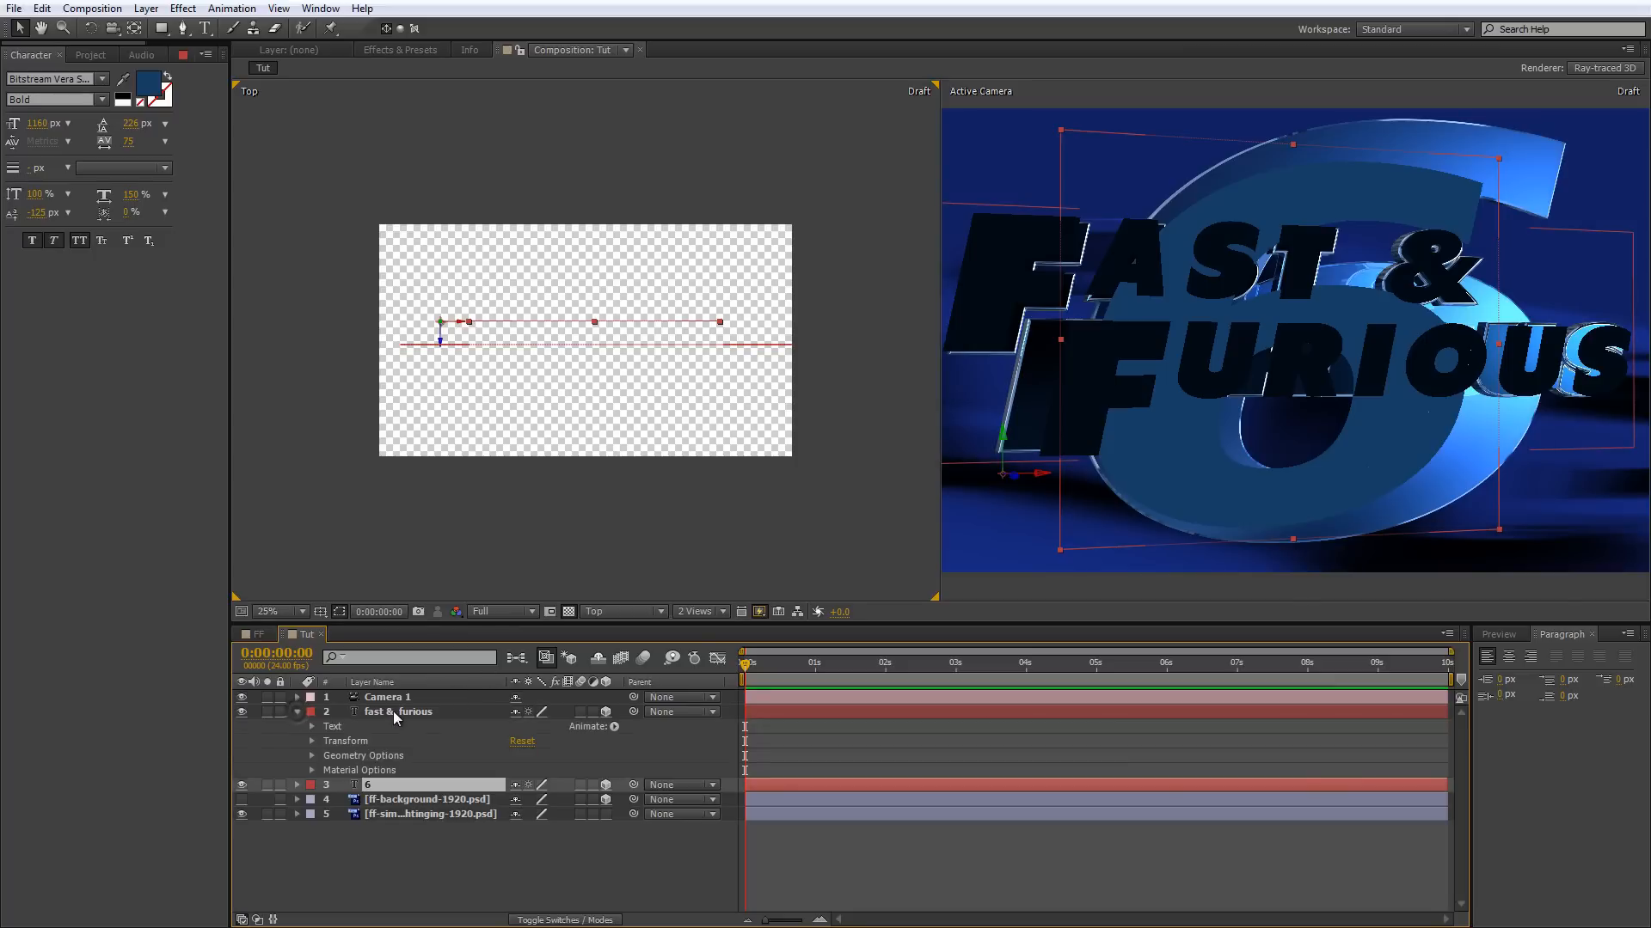
left_click(396, 710)
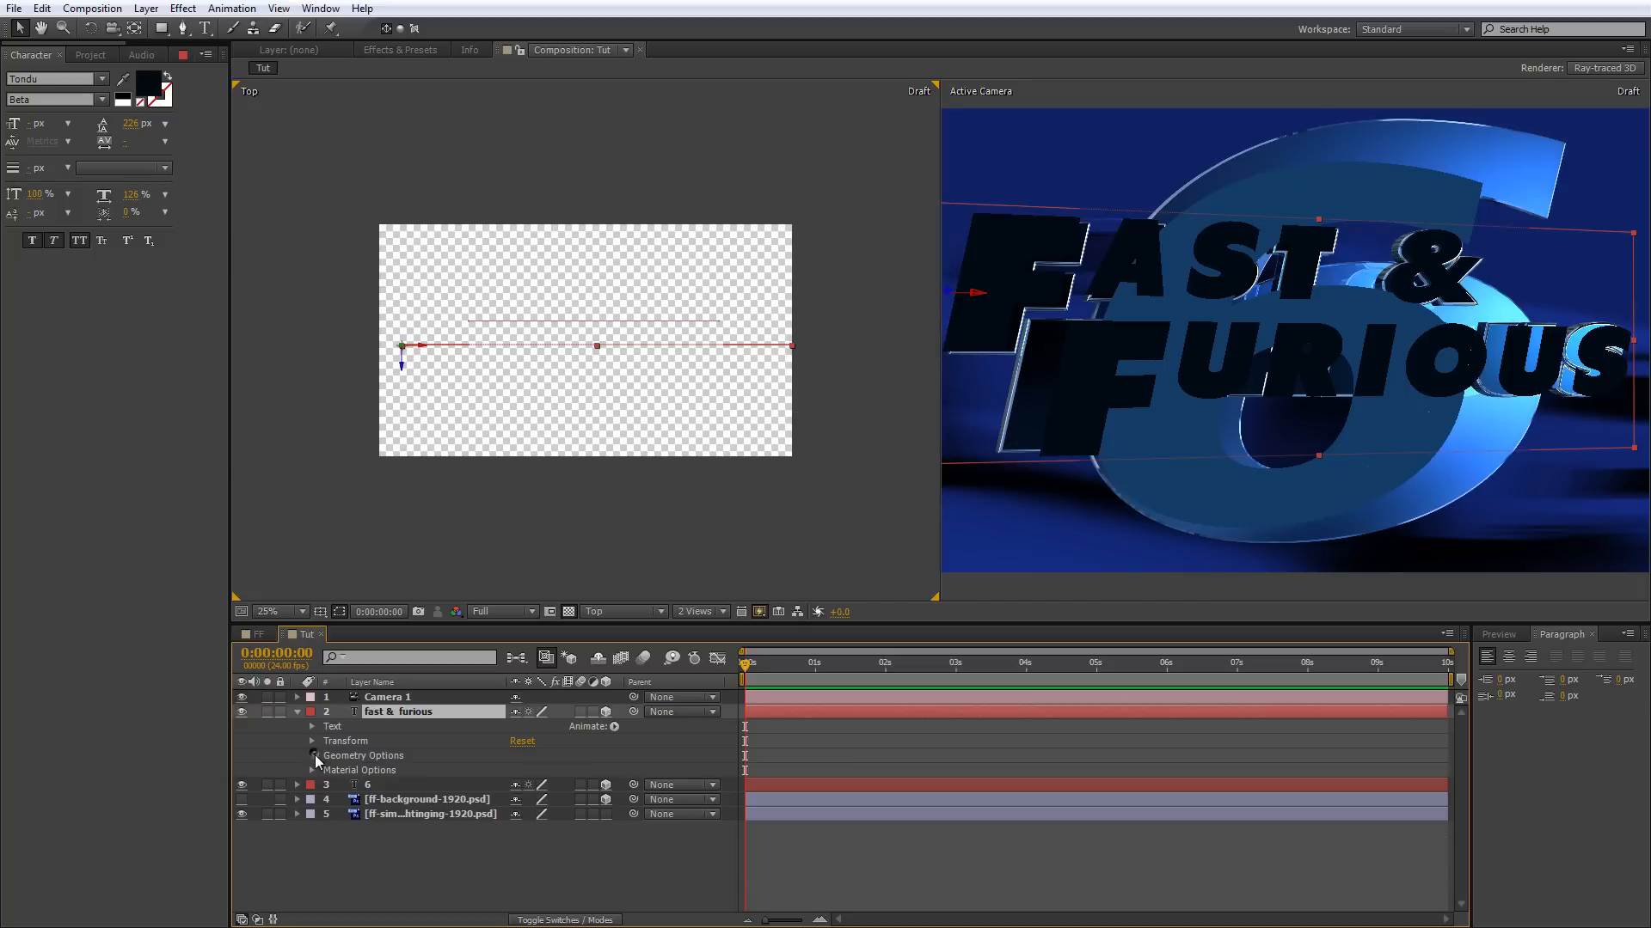
left_click(312, 755)
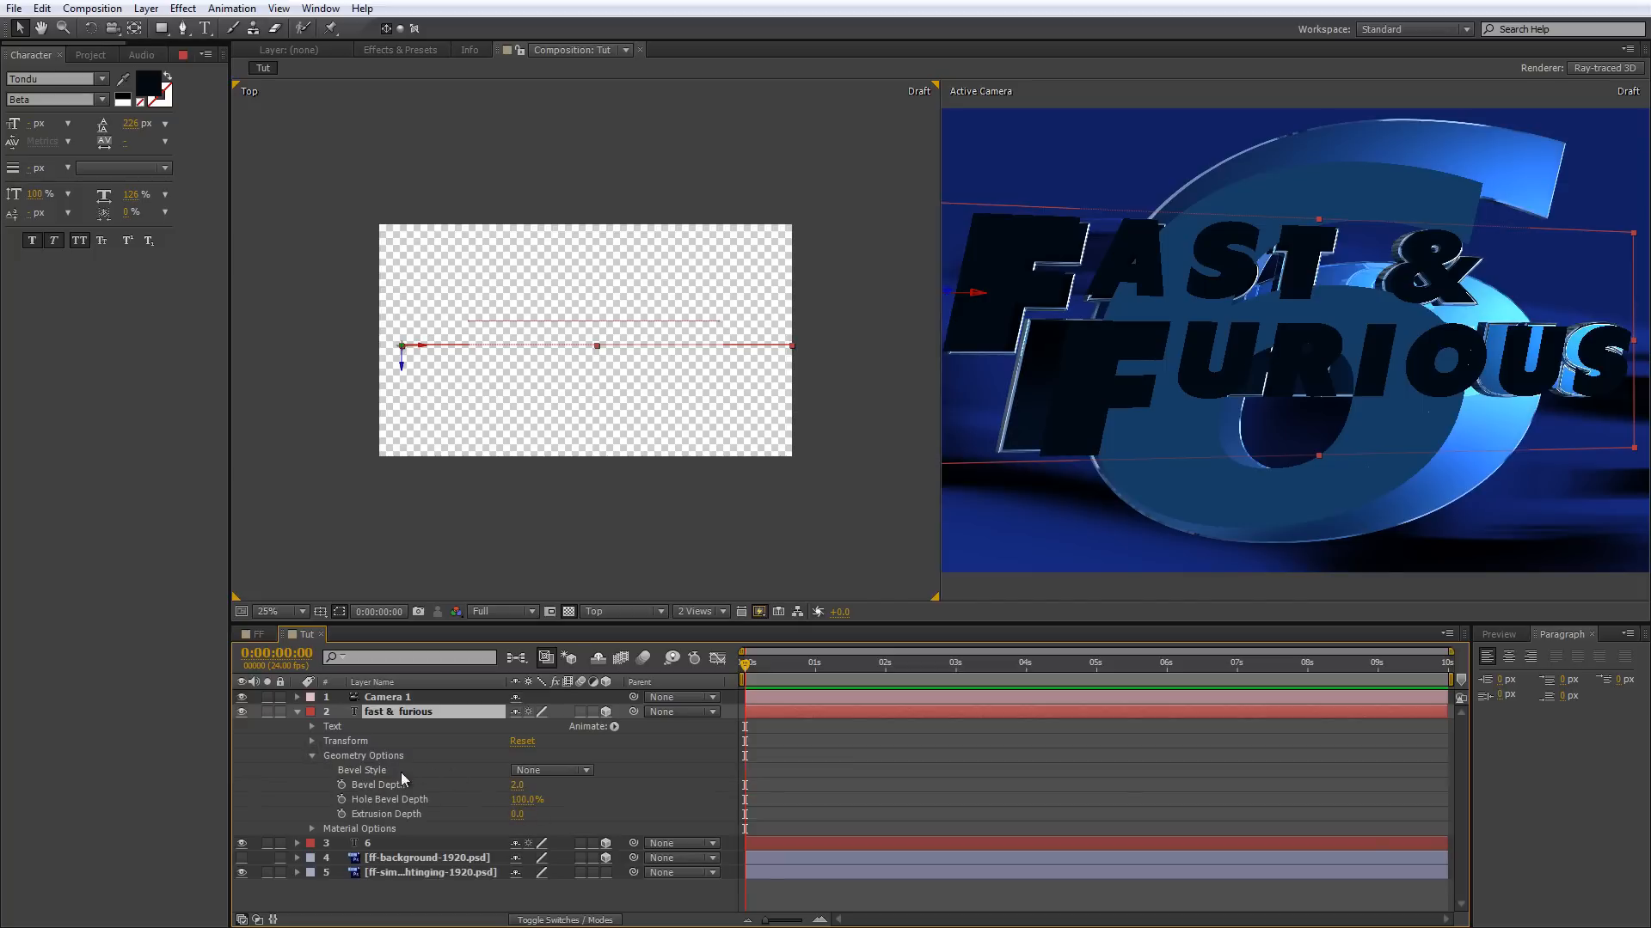
Try the Fast Draft and Wireframe preview modes in the Top view.
left_click(759, 611)
left_click(801, 689)
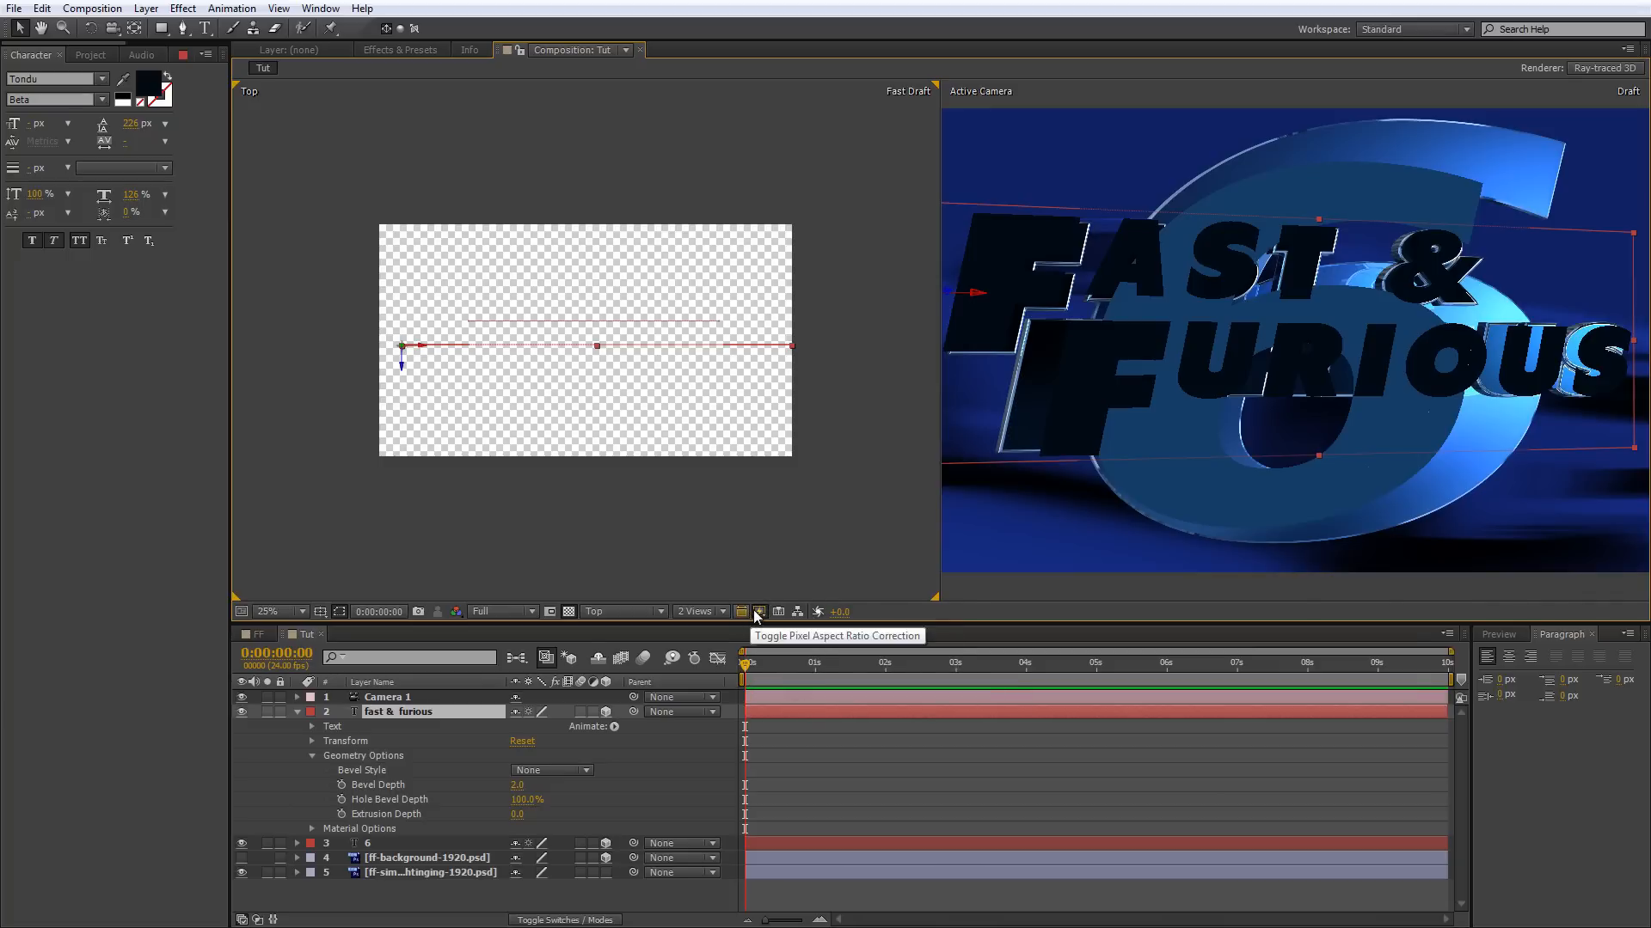
left_click(760, 612)
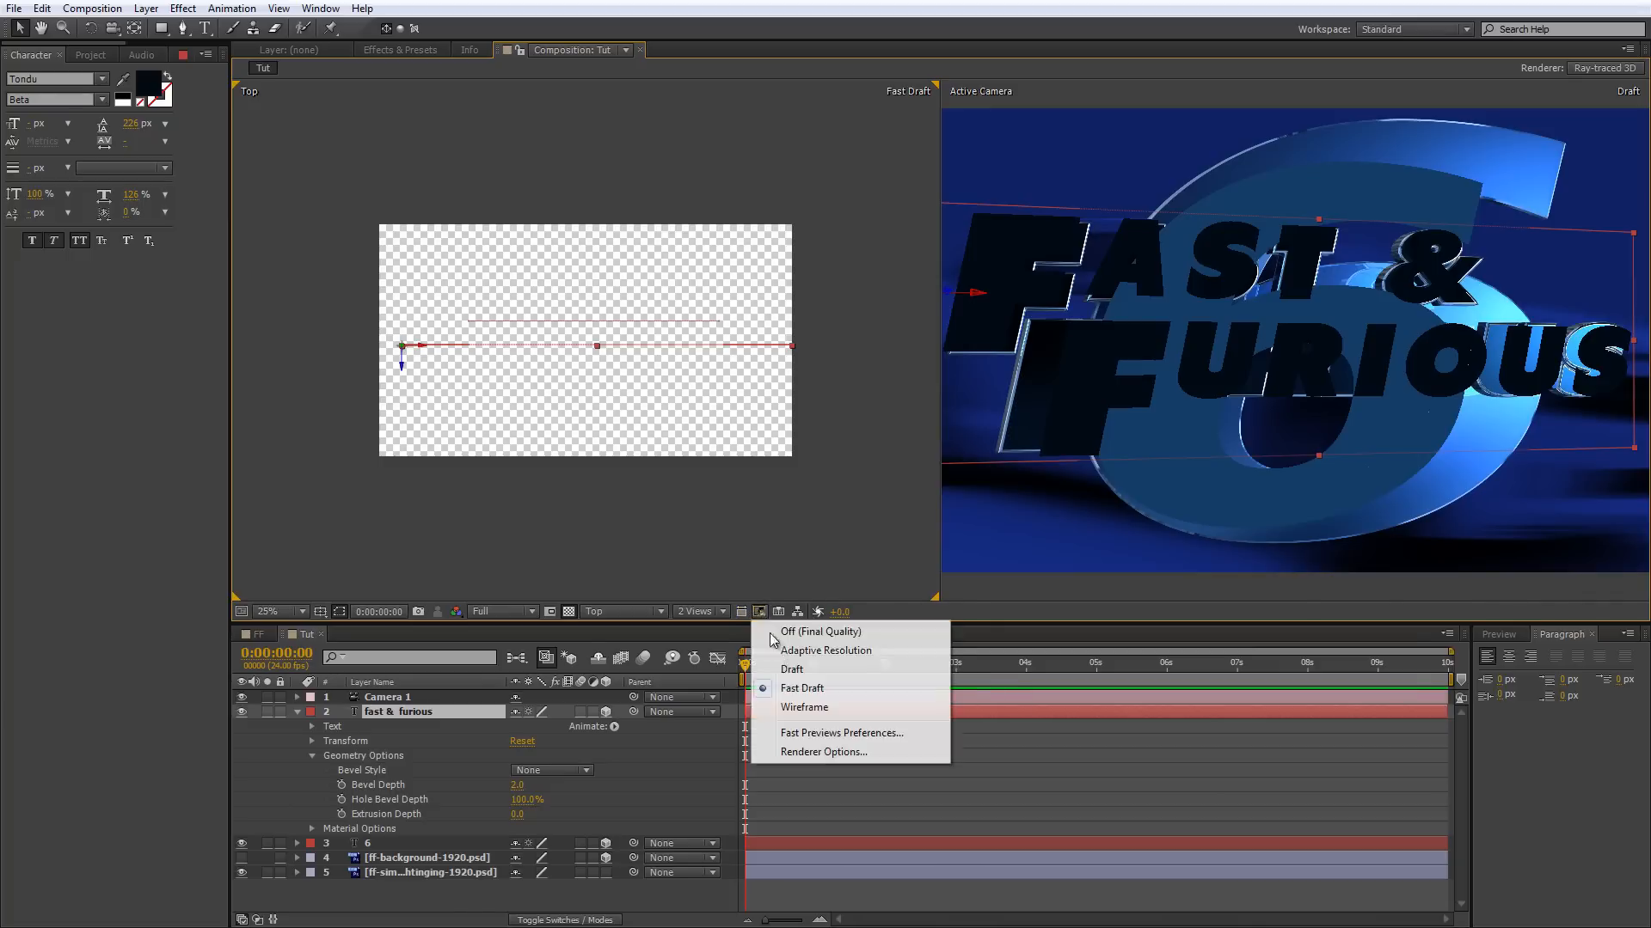
left_click(803, 708)
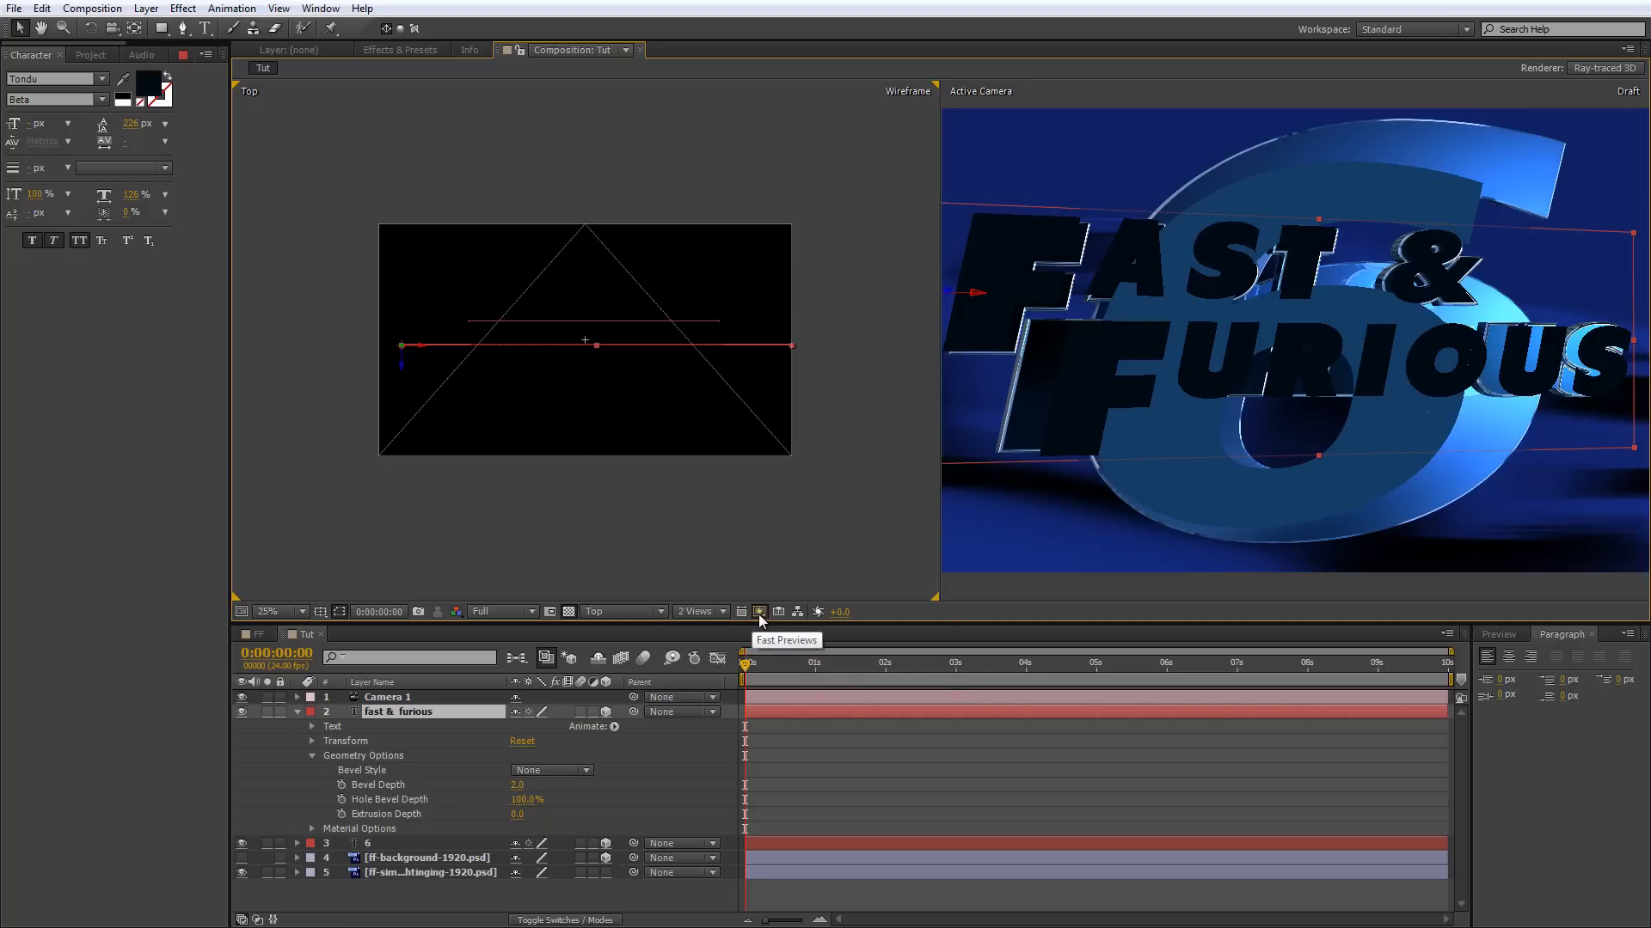
Set the Top view's fast preview mode to Off (Final Quality).
left_click(759, 612)
left_click(800, 632)
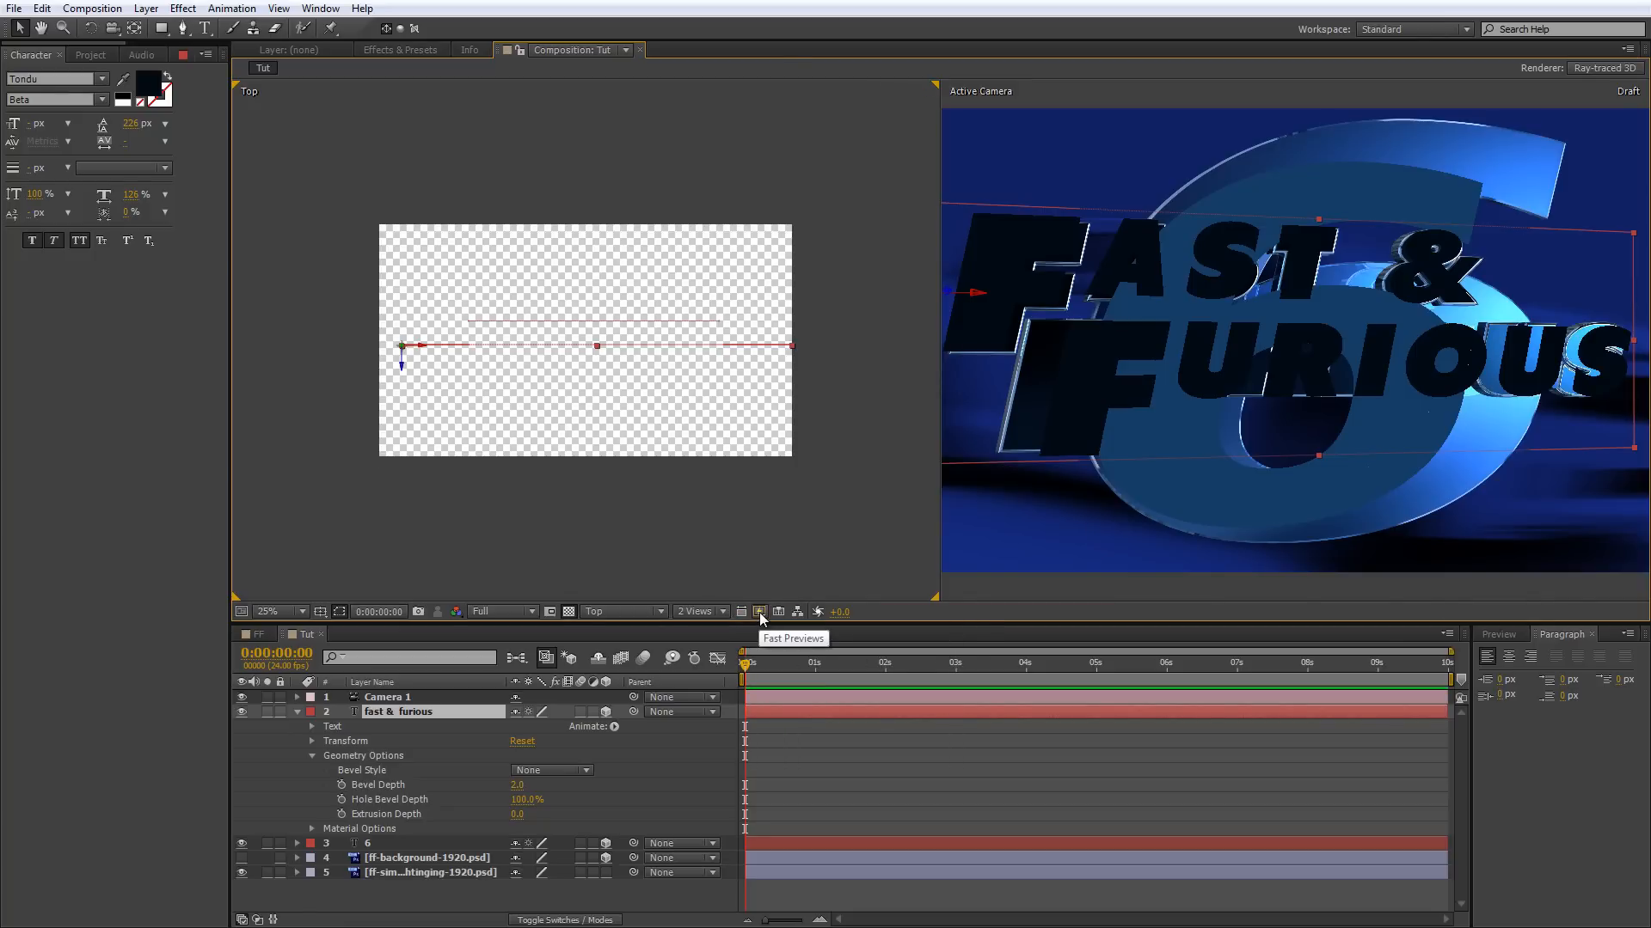
left_click(760, 612)
left_click(788, 631)
left_click(762, 612)
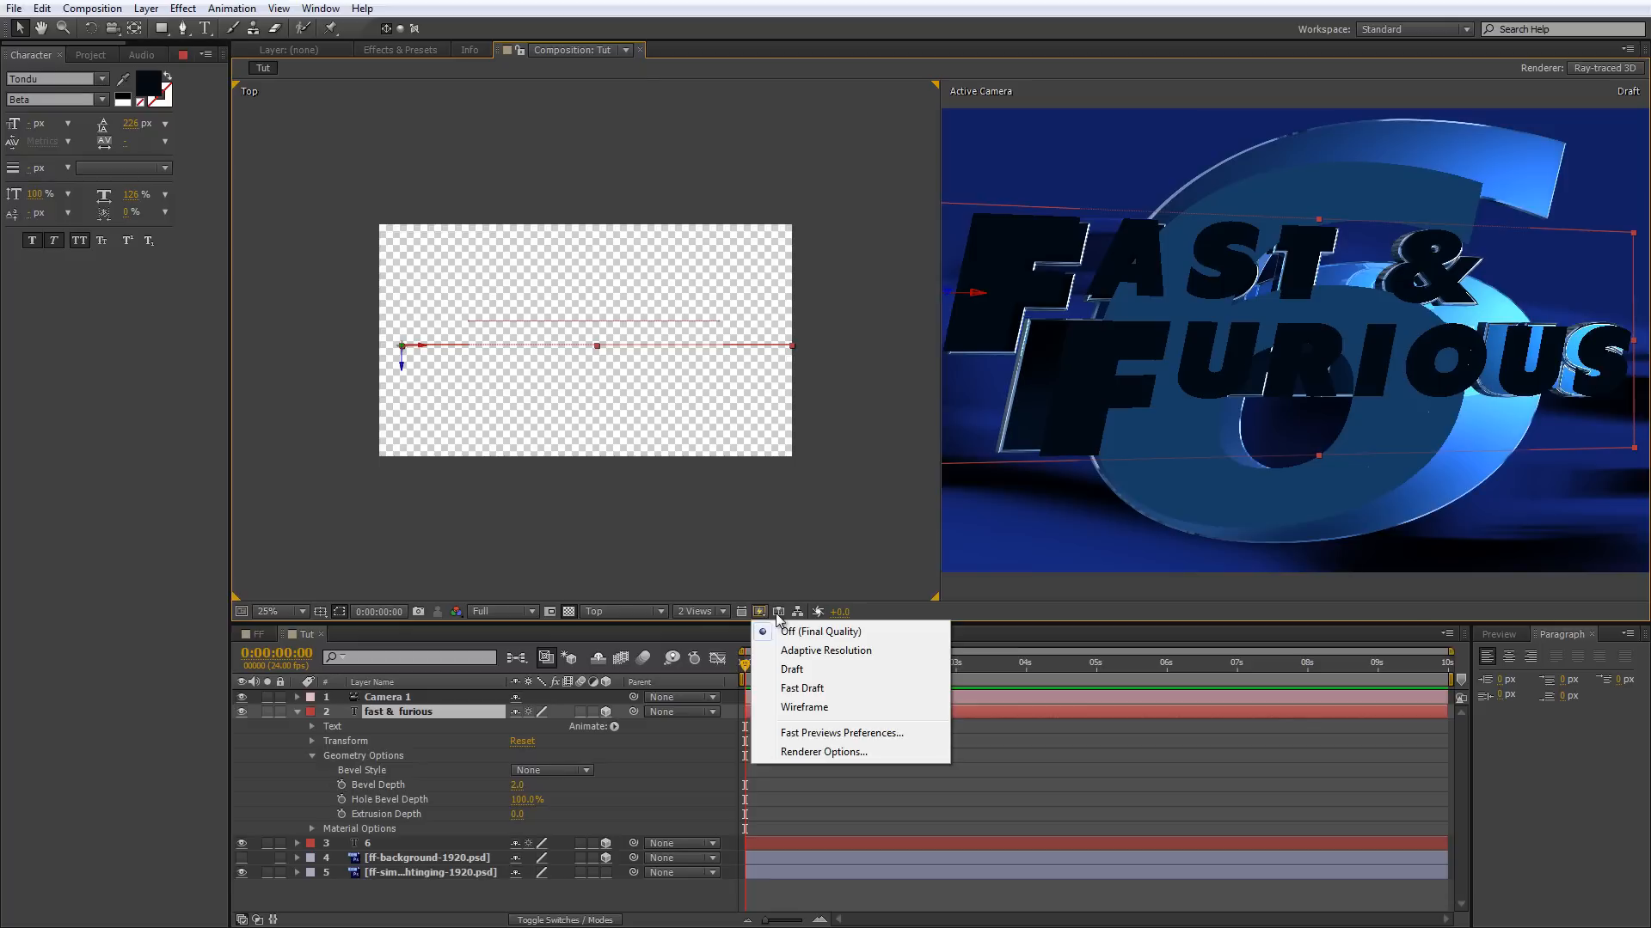
Check the Active Camera view's fast preview mode and the composition's renderer settings without changing them.
left_click(988, 556)
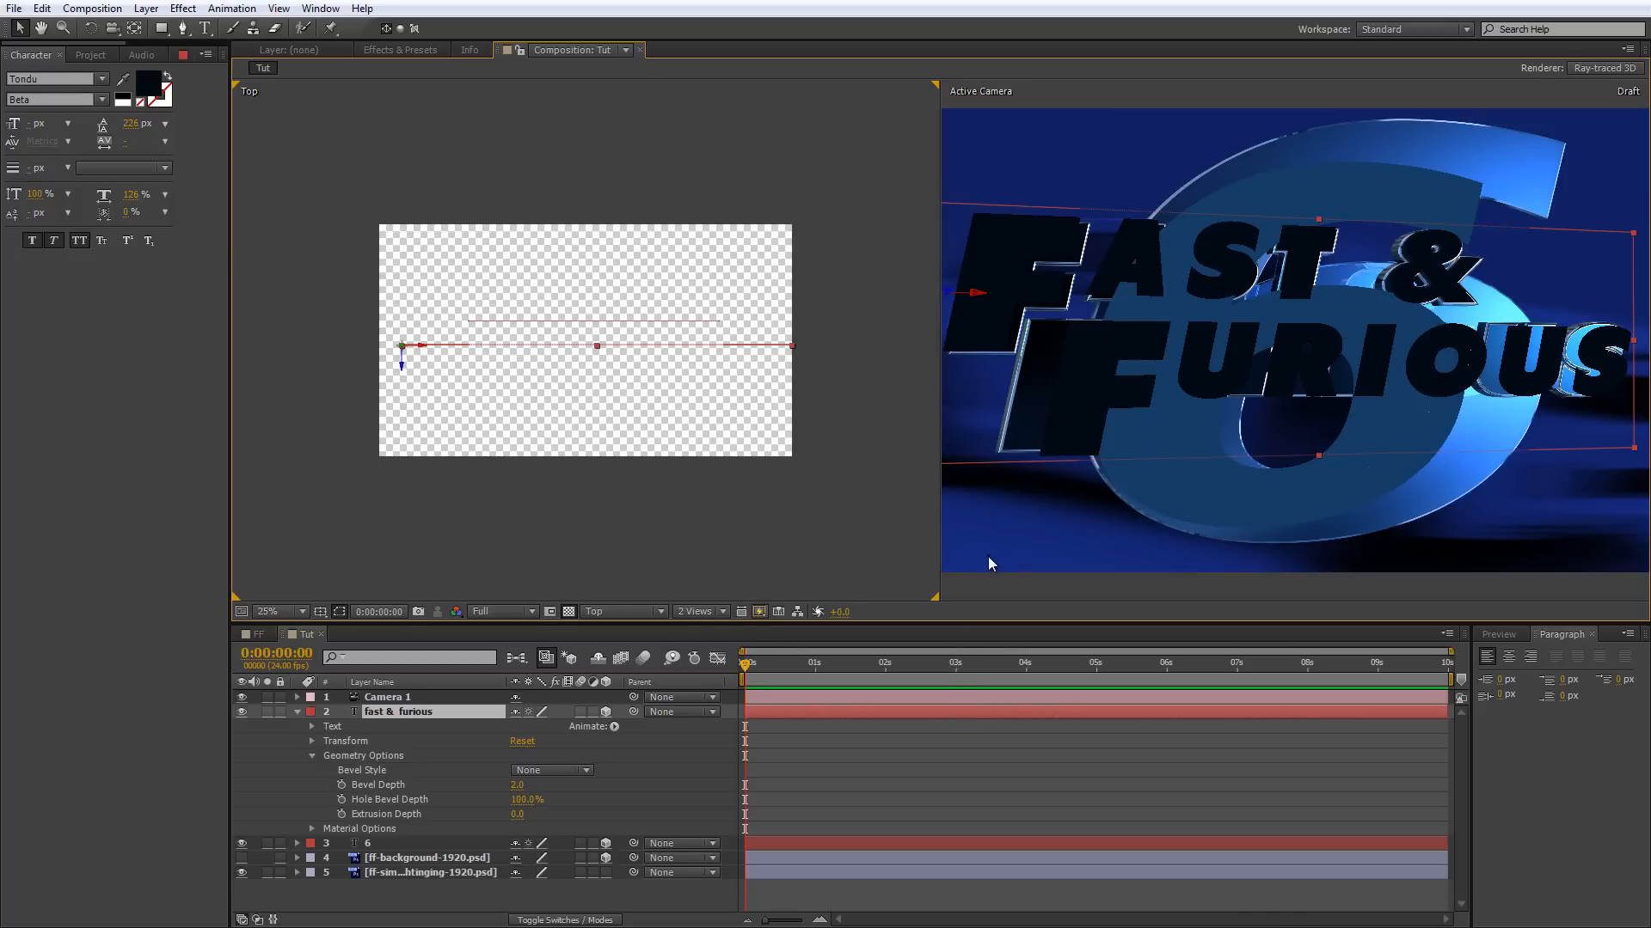
left_click(761, 613)
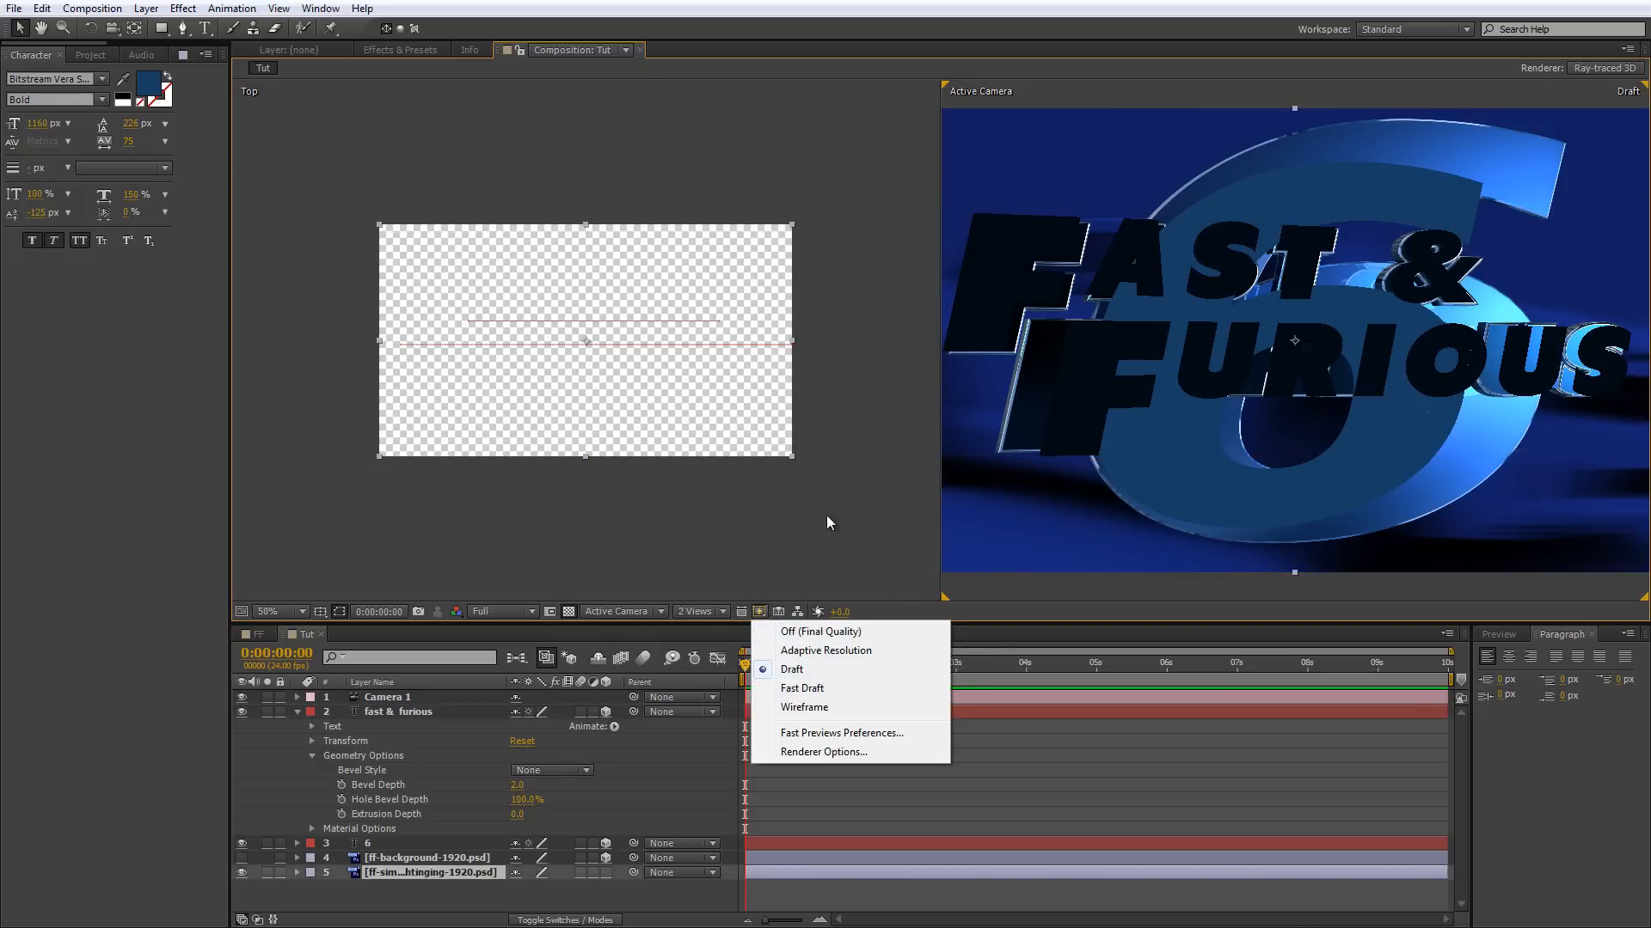
left_click(1592, 68)
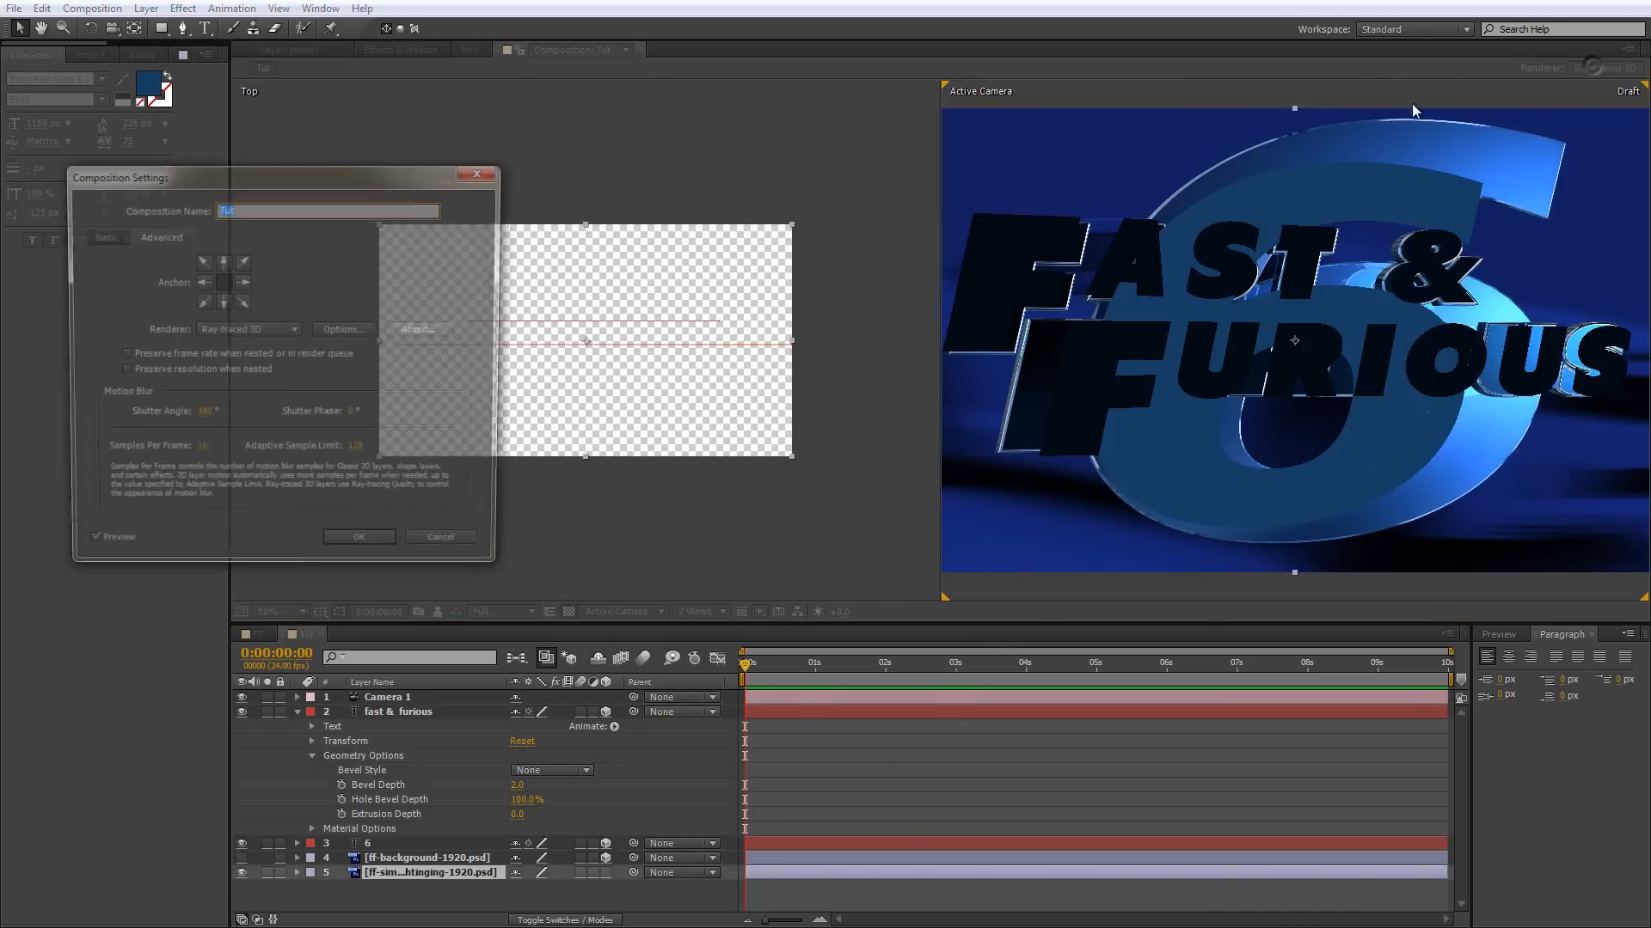
left_click(453, 552)
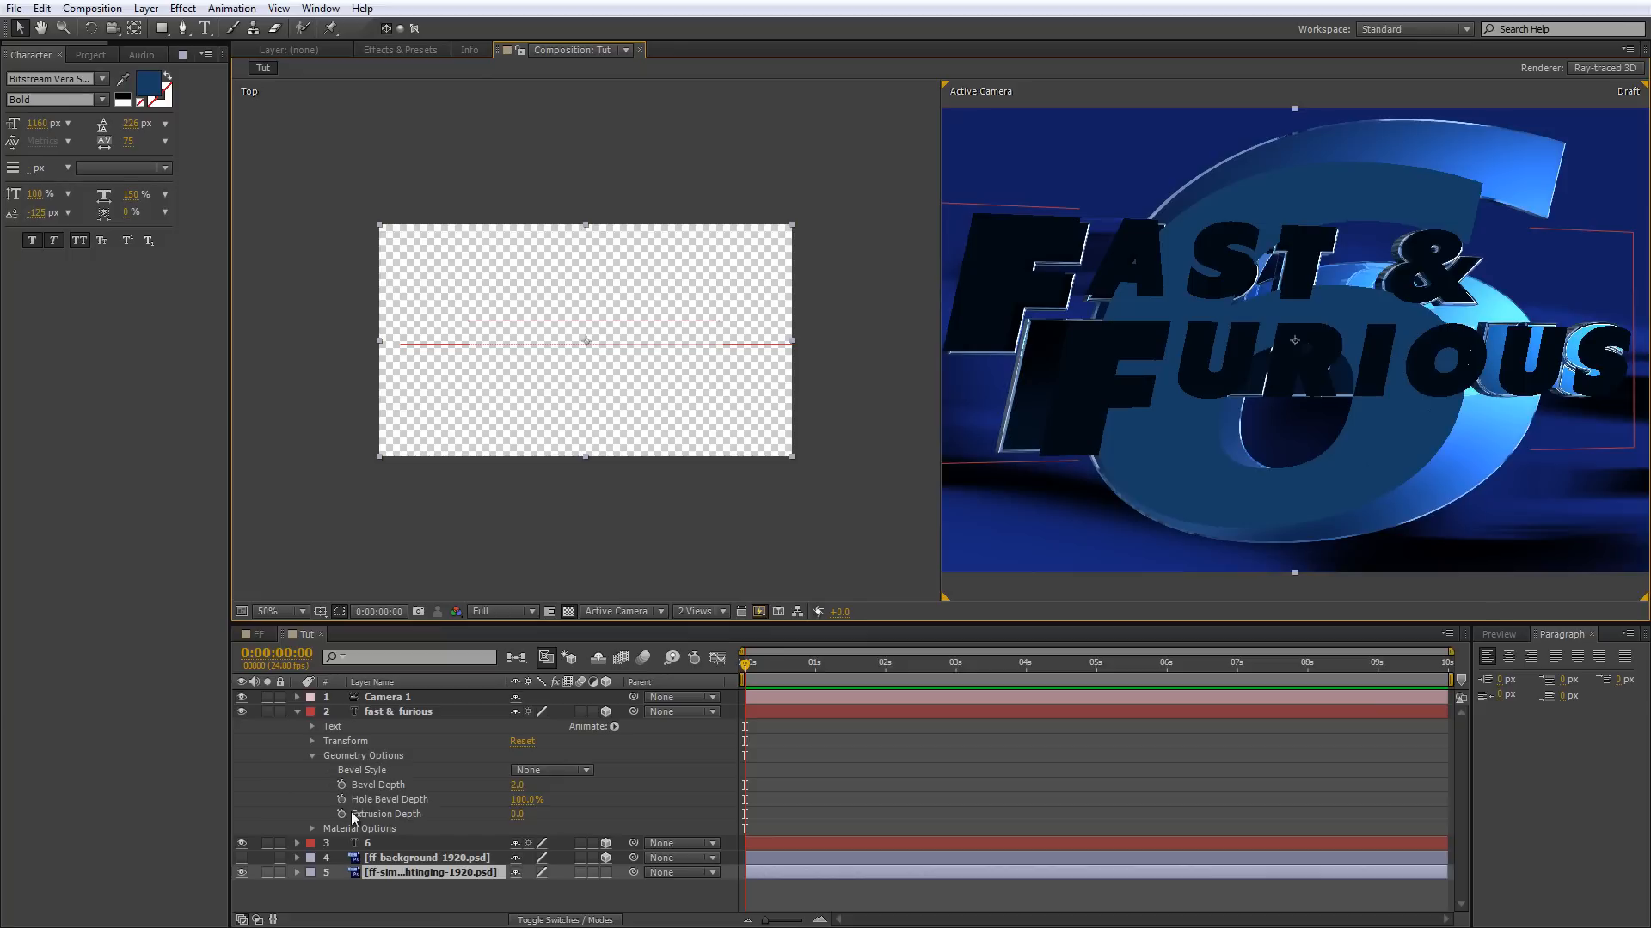
Set the fast & furious text's extrusion depth to 50 and its bevel depth to 10.
left_click(518, 815)
type("50")
key("Return")
left_click(515, 784)
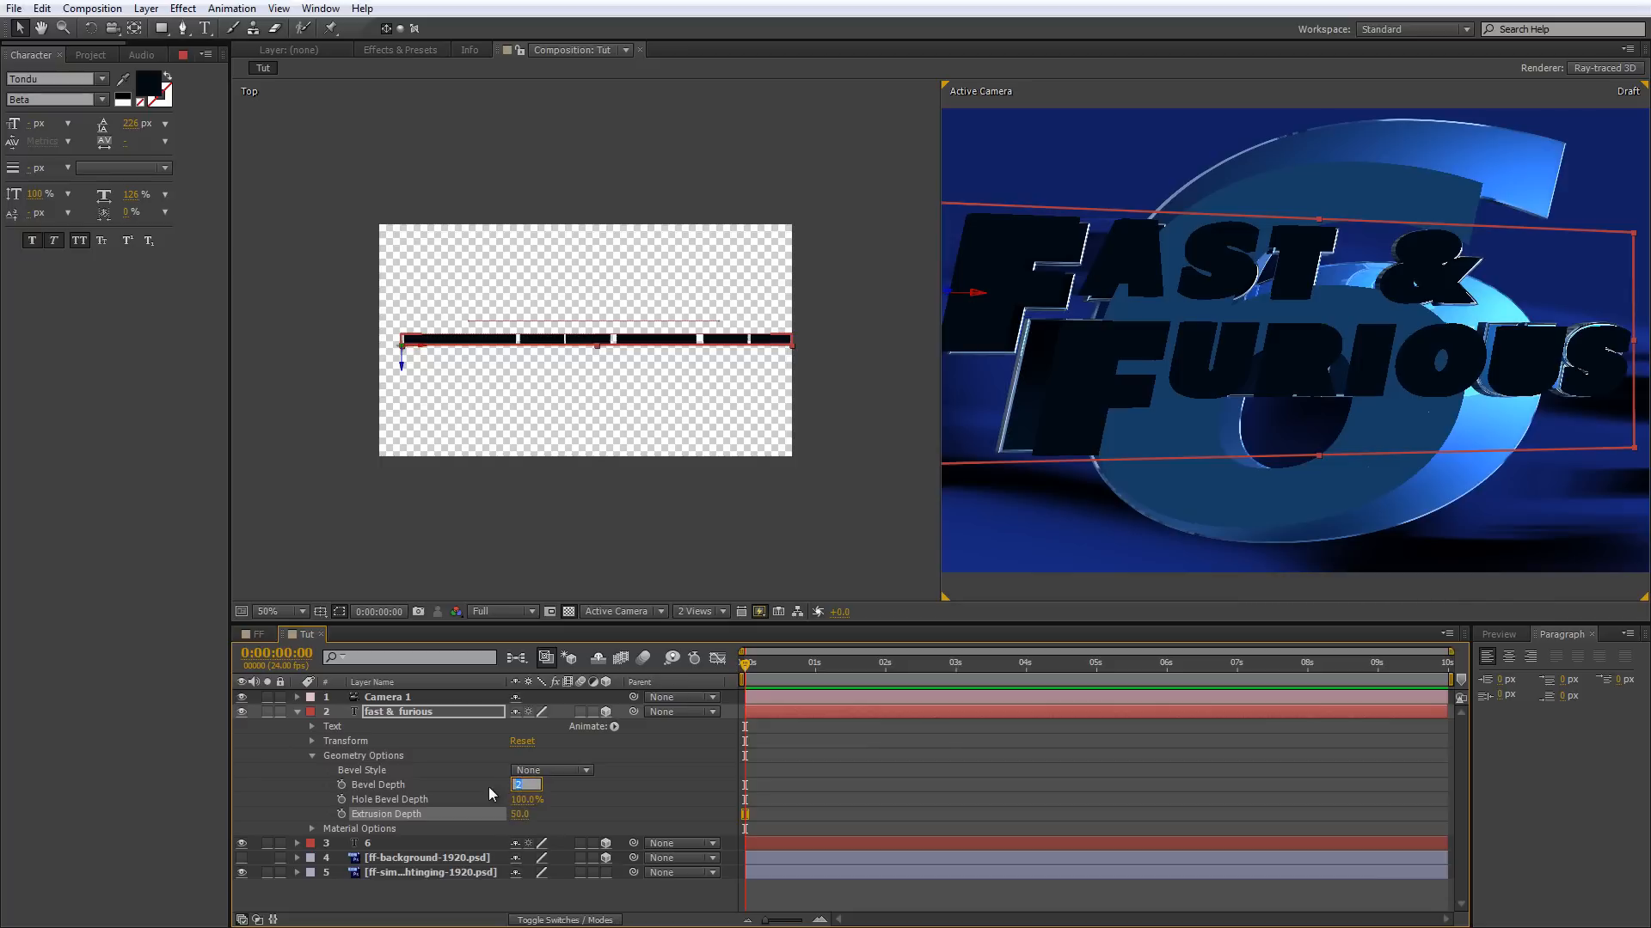
type("10")
key("Tab")
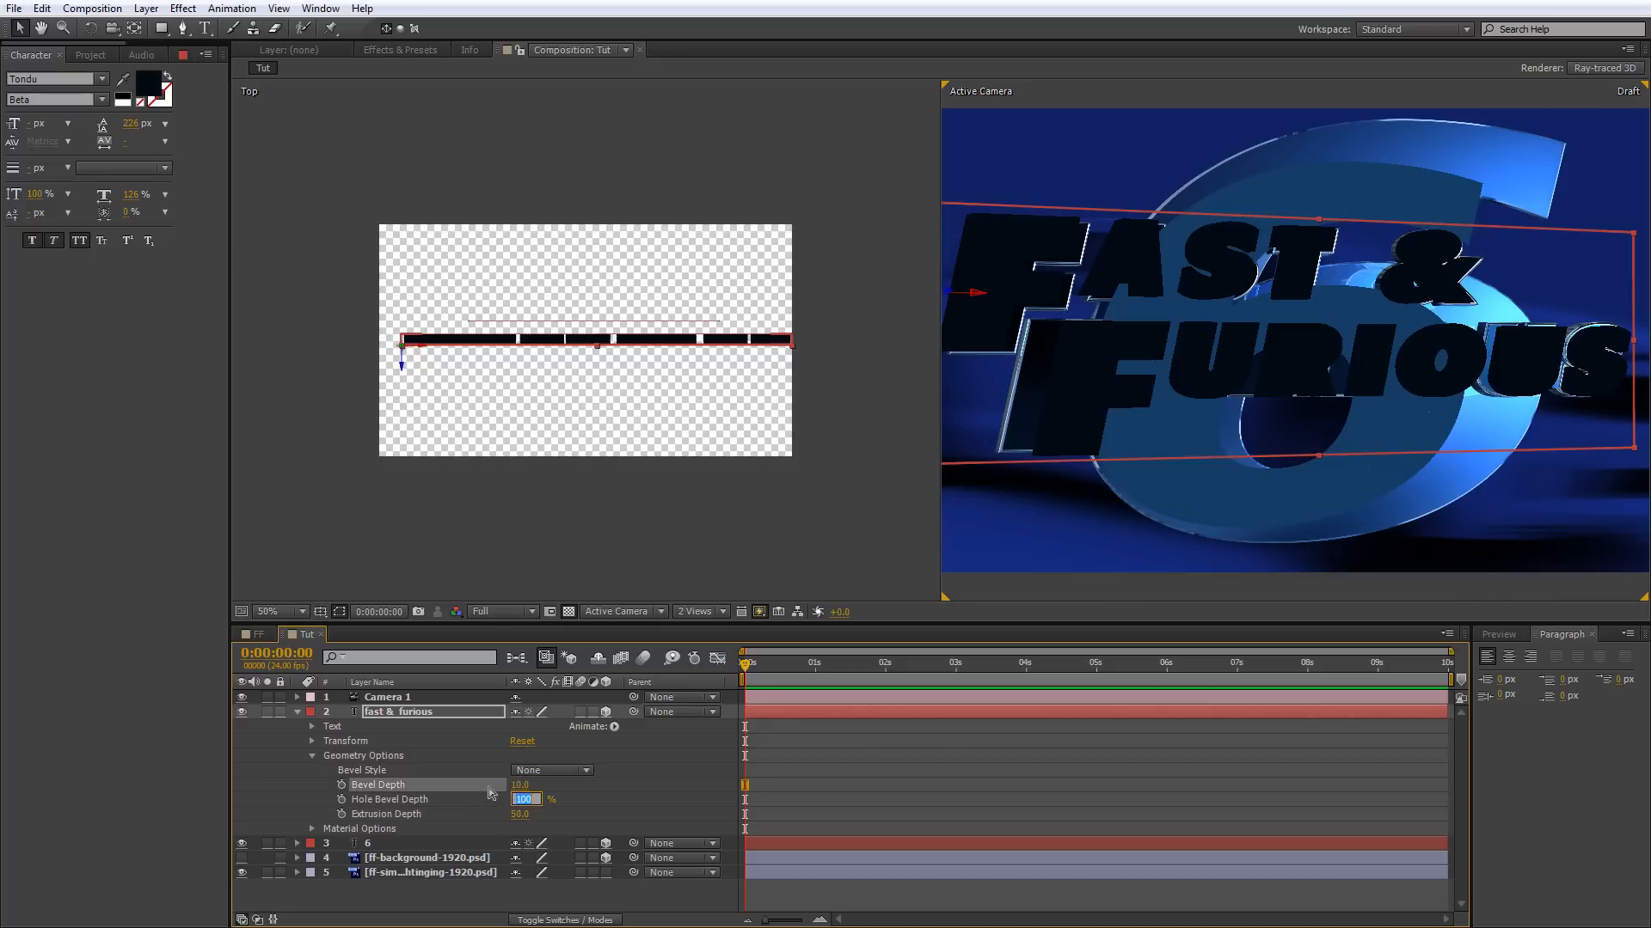
Give the fast & furious text a Convex bevel style.
left_click(554, 770)
left_click(549, 771)
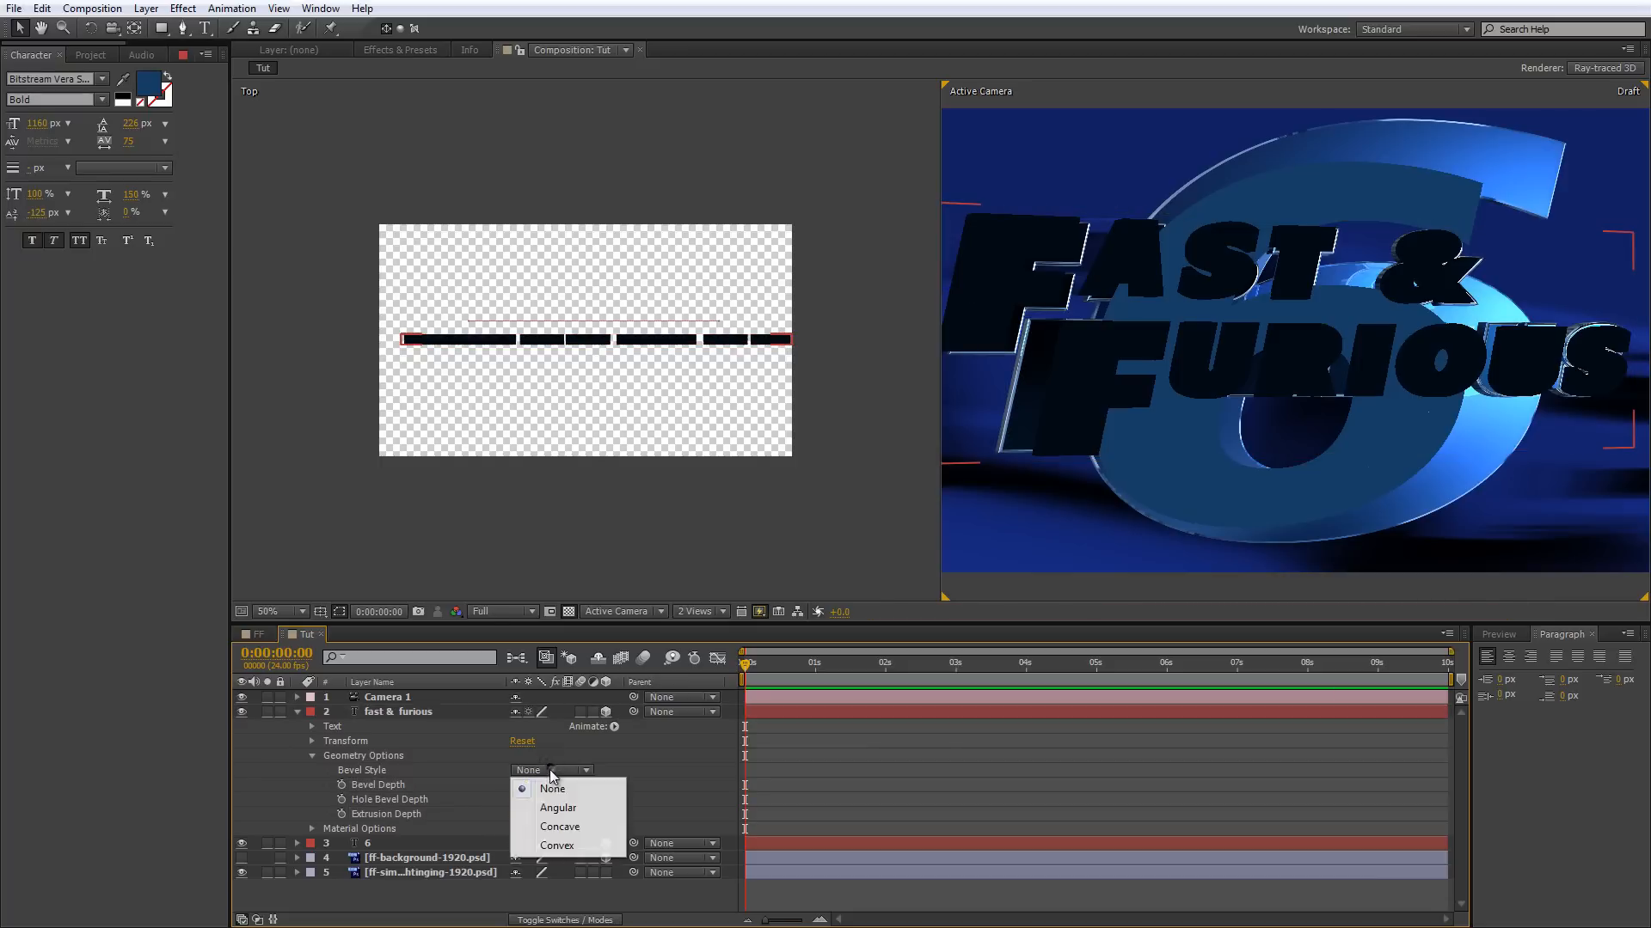
left_click(557, 846)
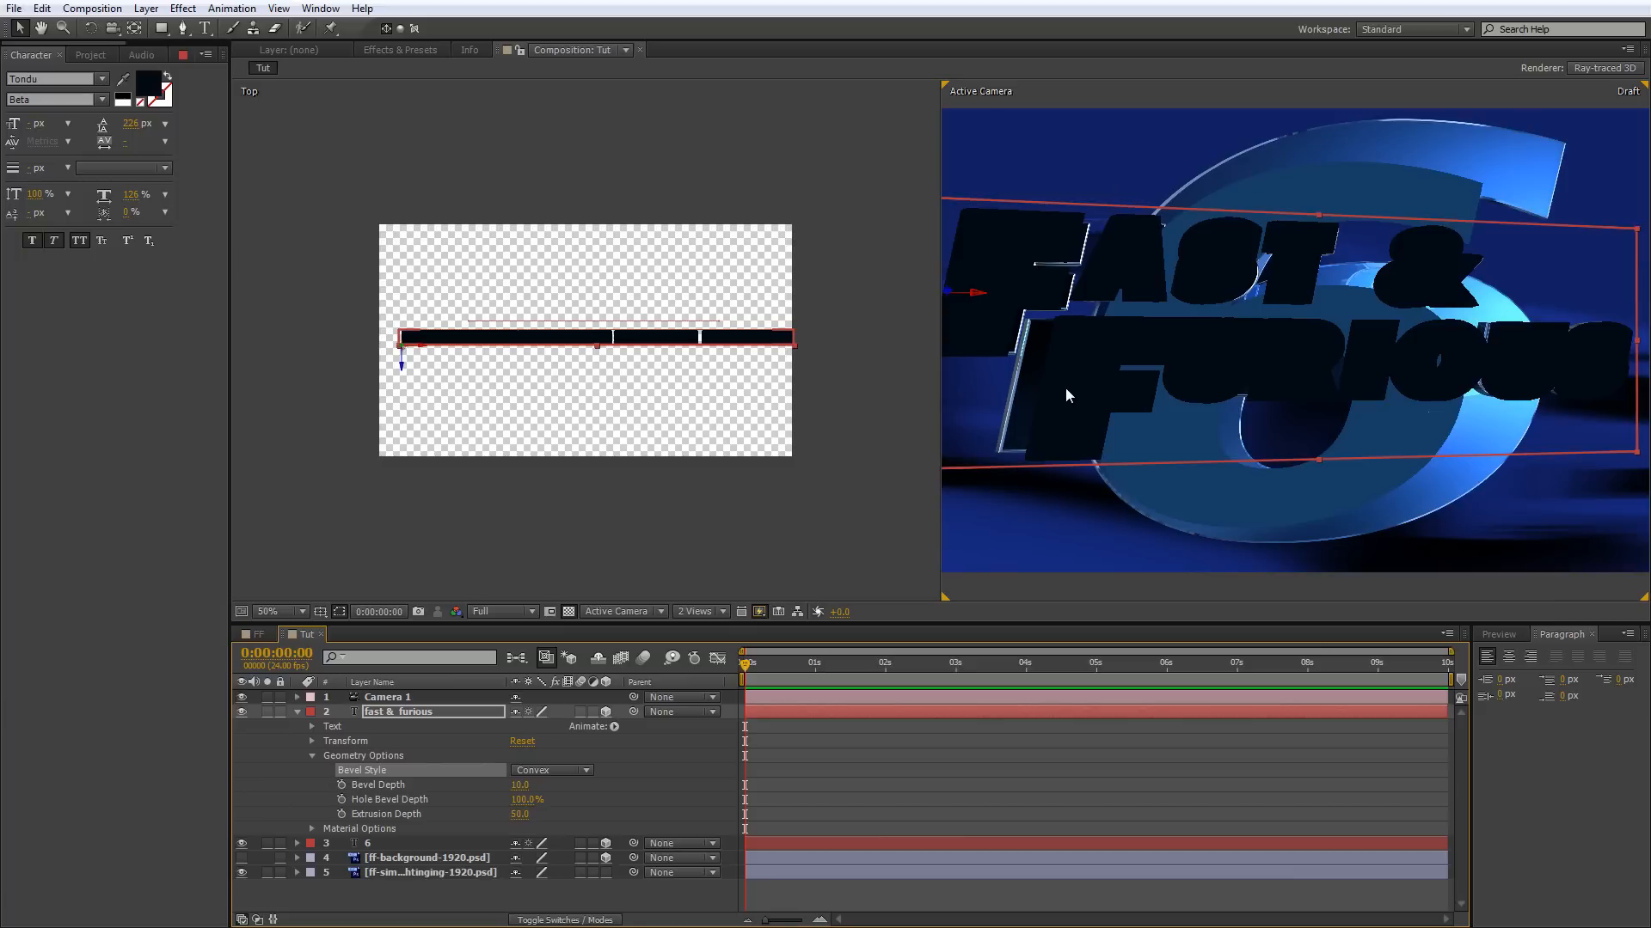
Add city scape.jpg to the composition below the 6 layer and turn it into an environment layer.
left_click(81, 55)
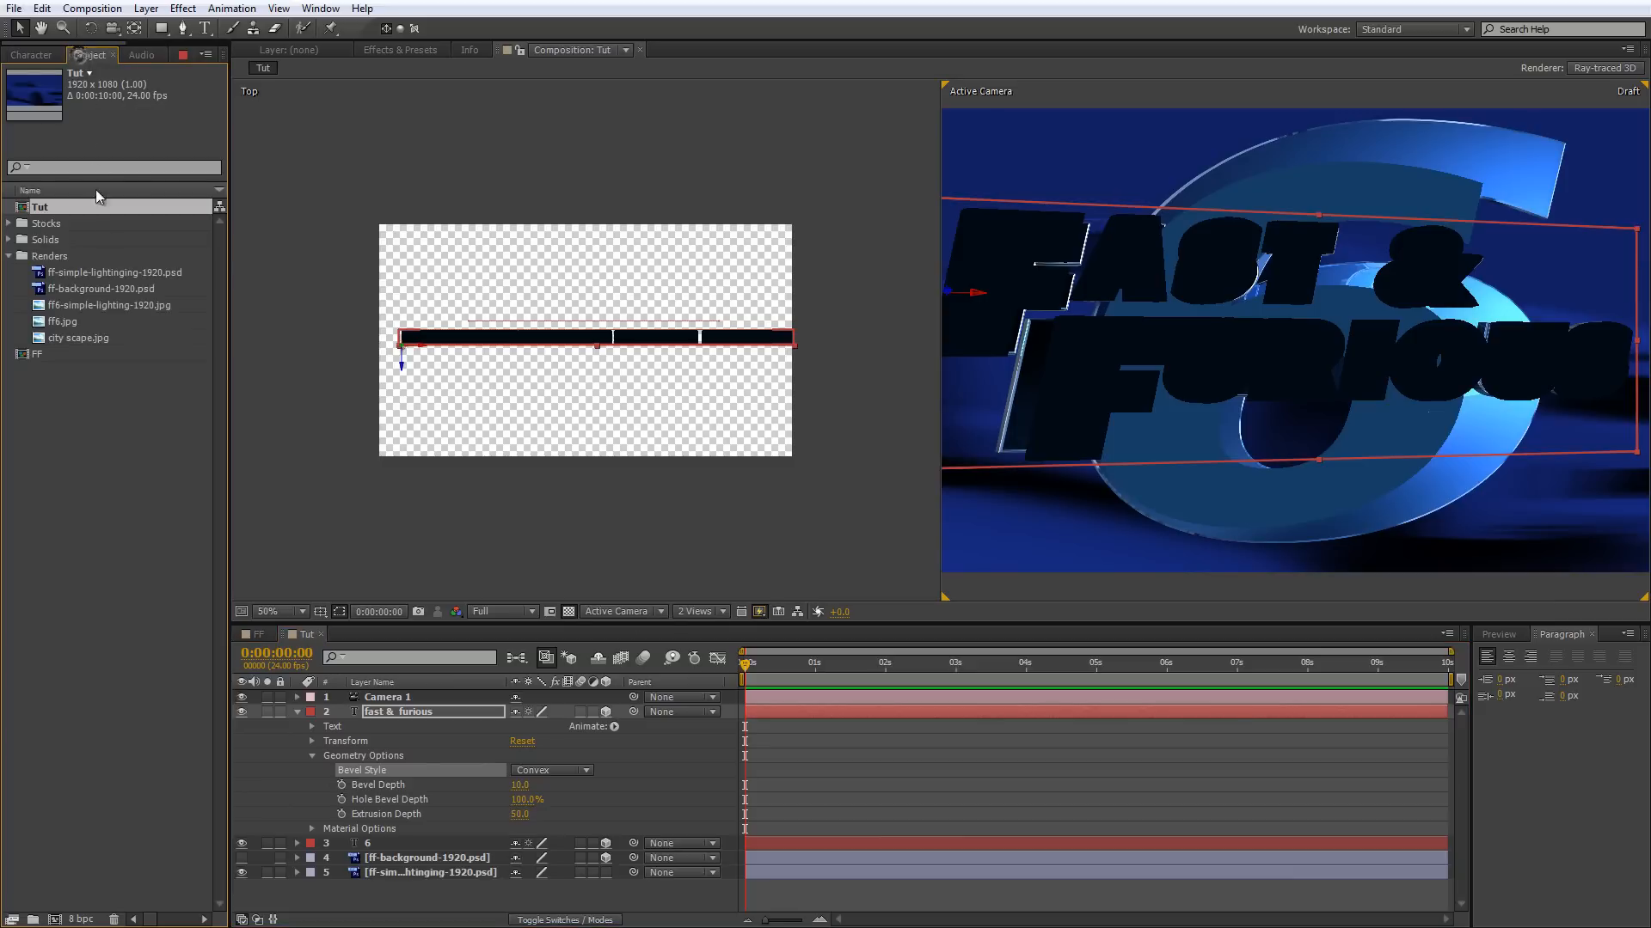
left_click(86, 338)
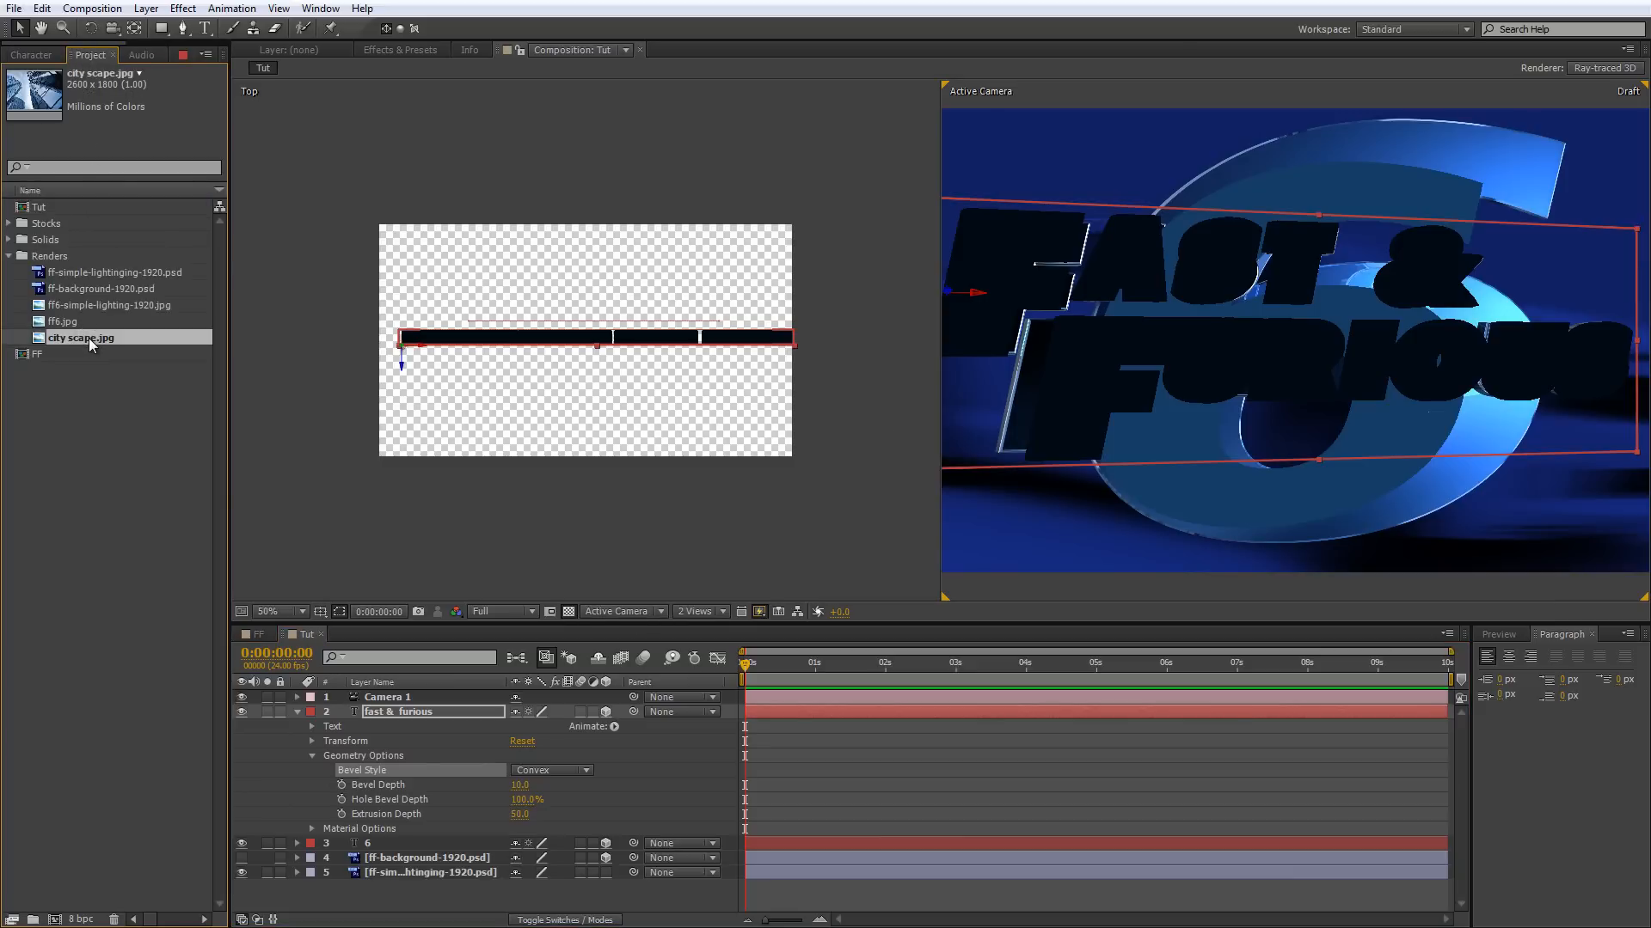
left_click_drag(89, 338, 547, 863)
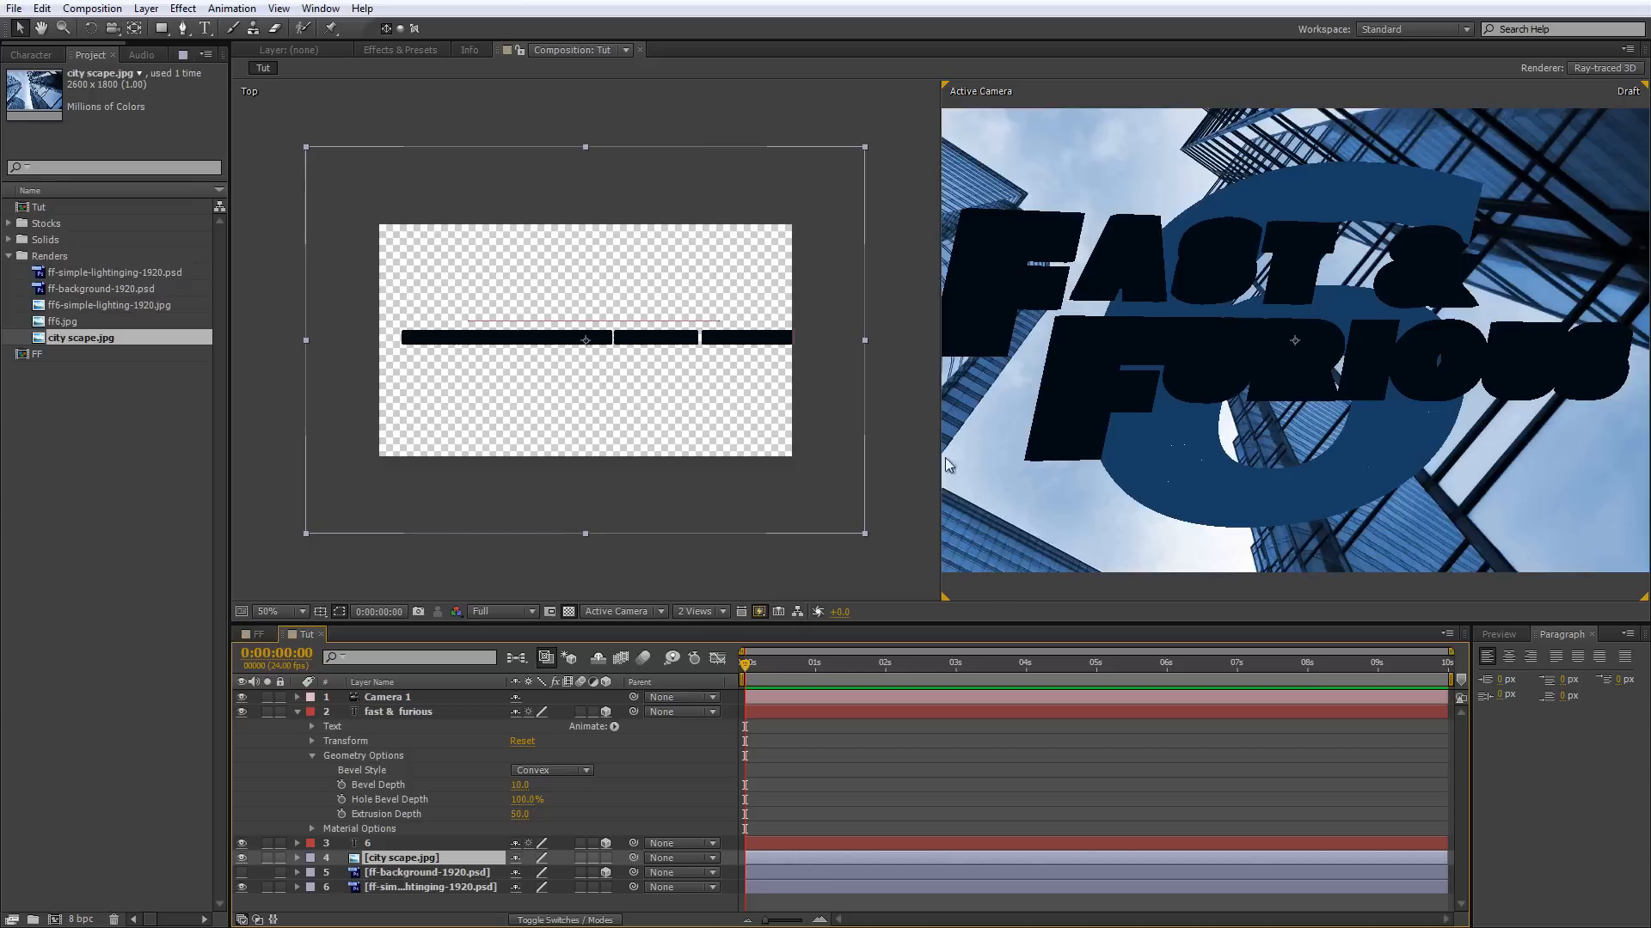
right_click(467, 858)
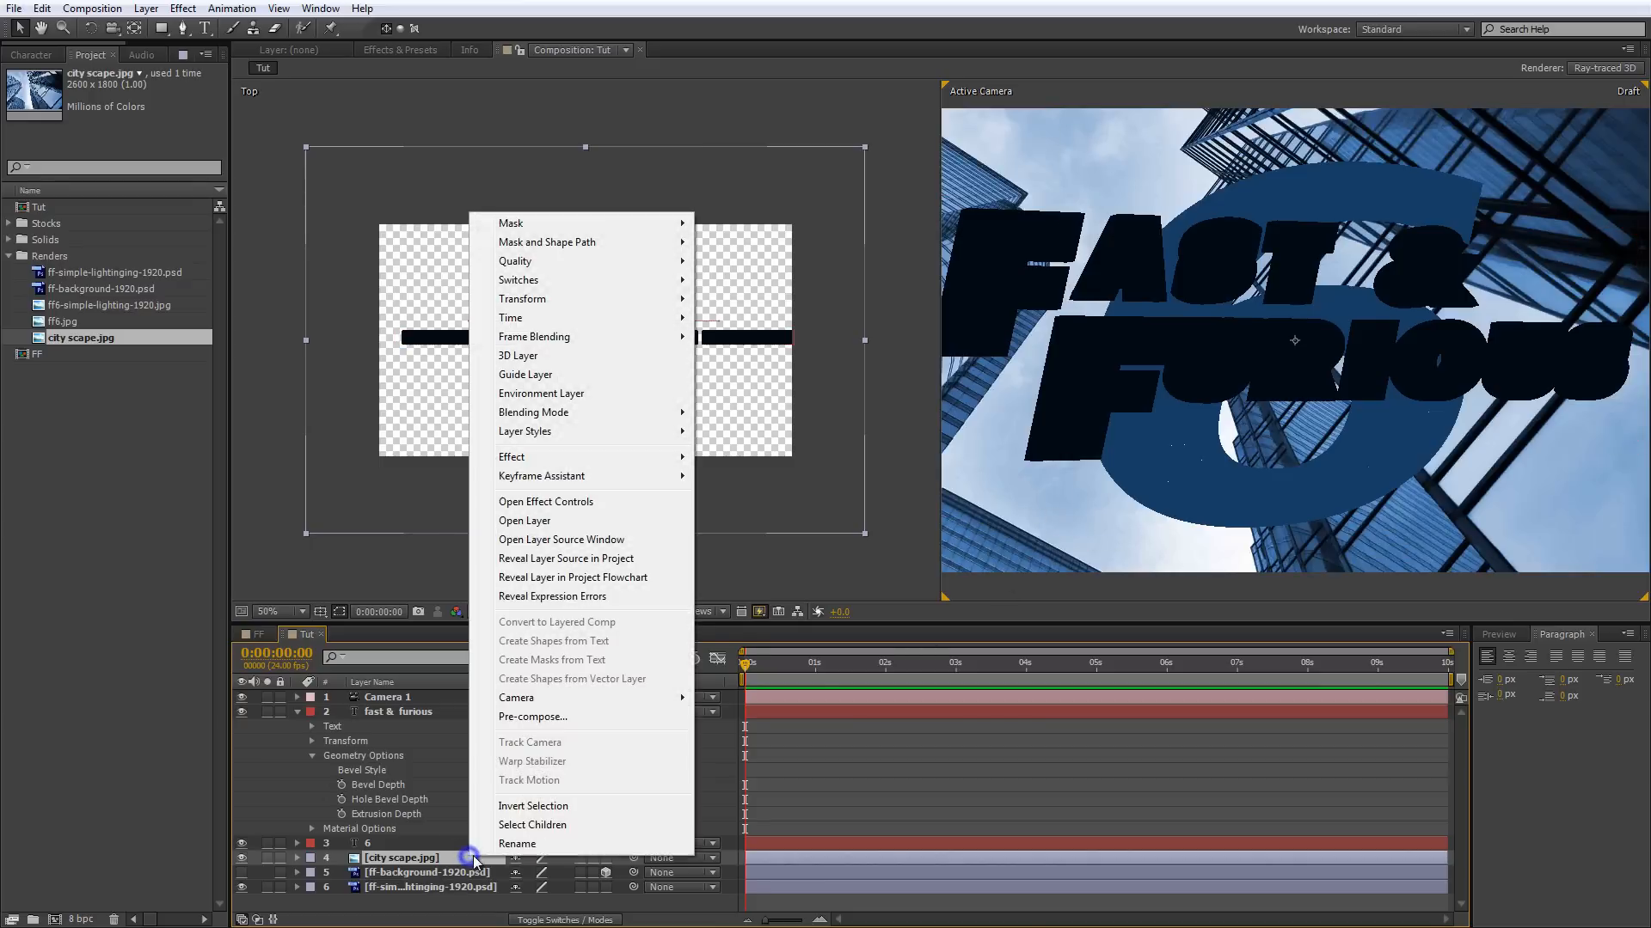
left_click(568, 395)
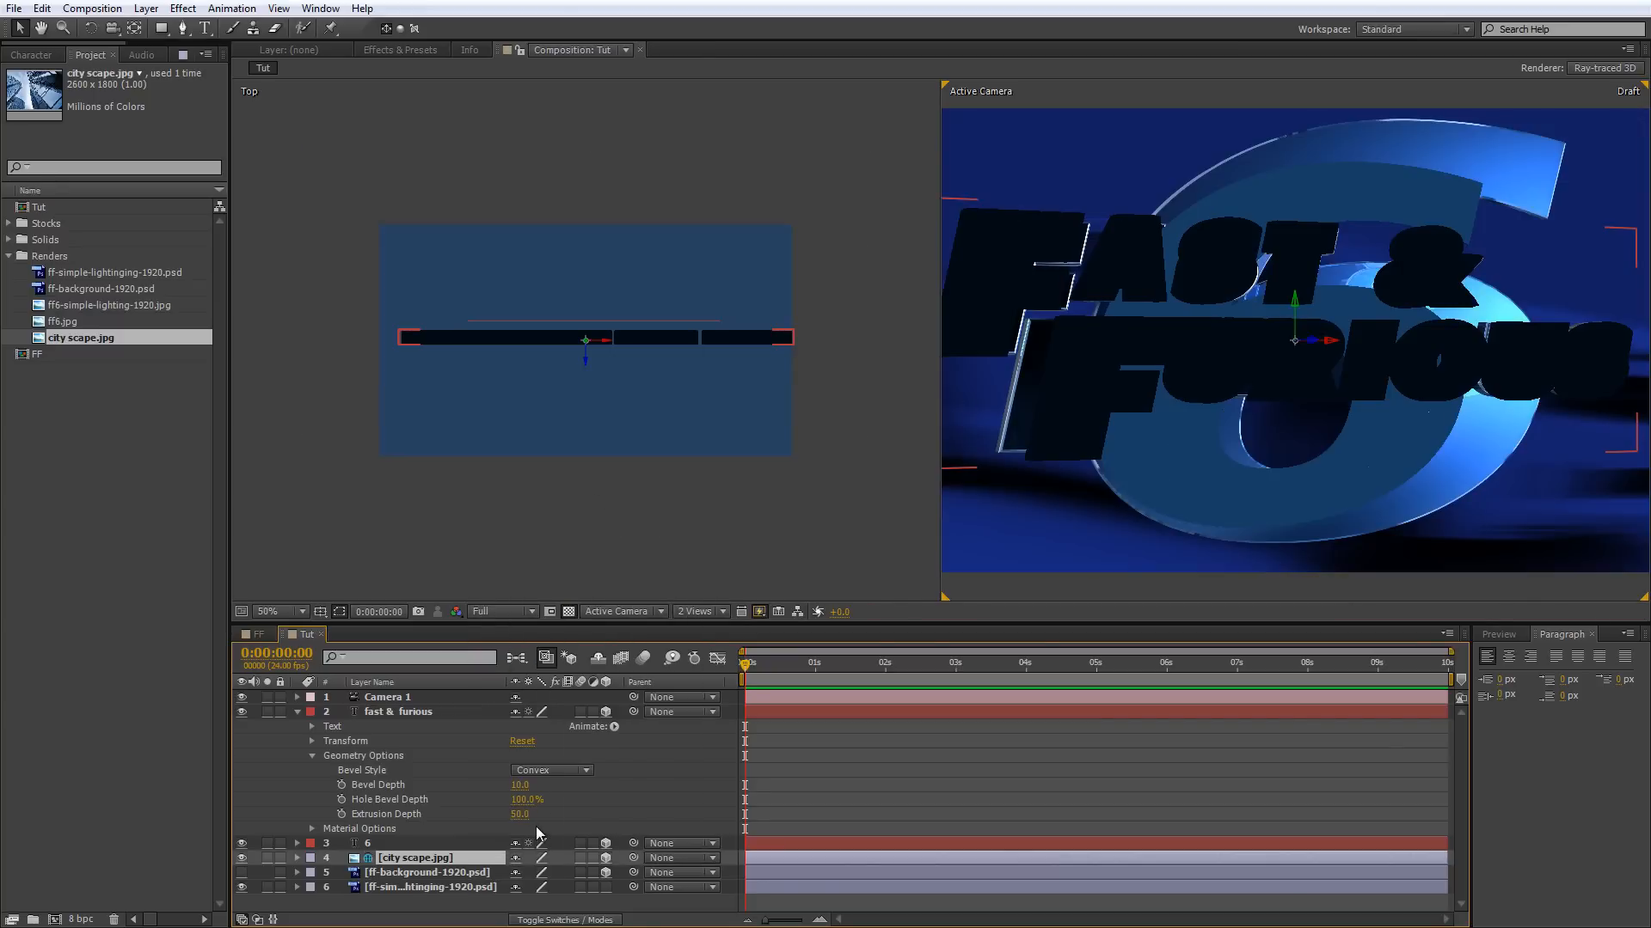
Make city scape.jpg appear only in reflections, then mark it as shy and hide shy layers in the timeline.
left_click(296, 858)
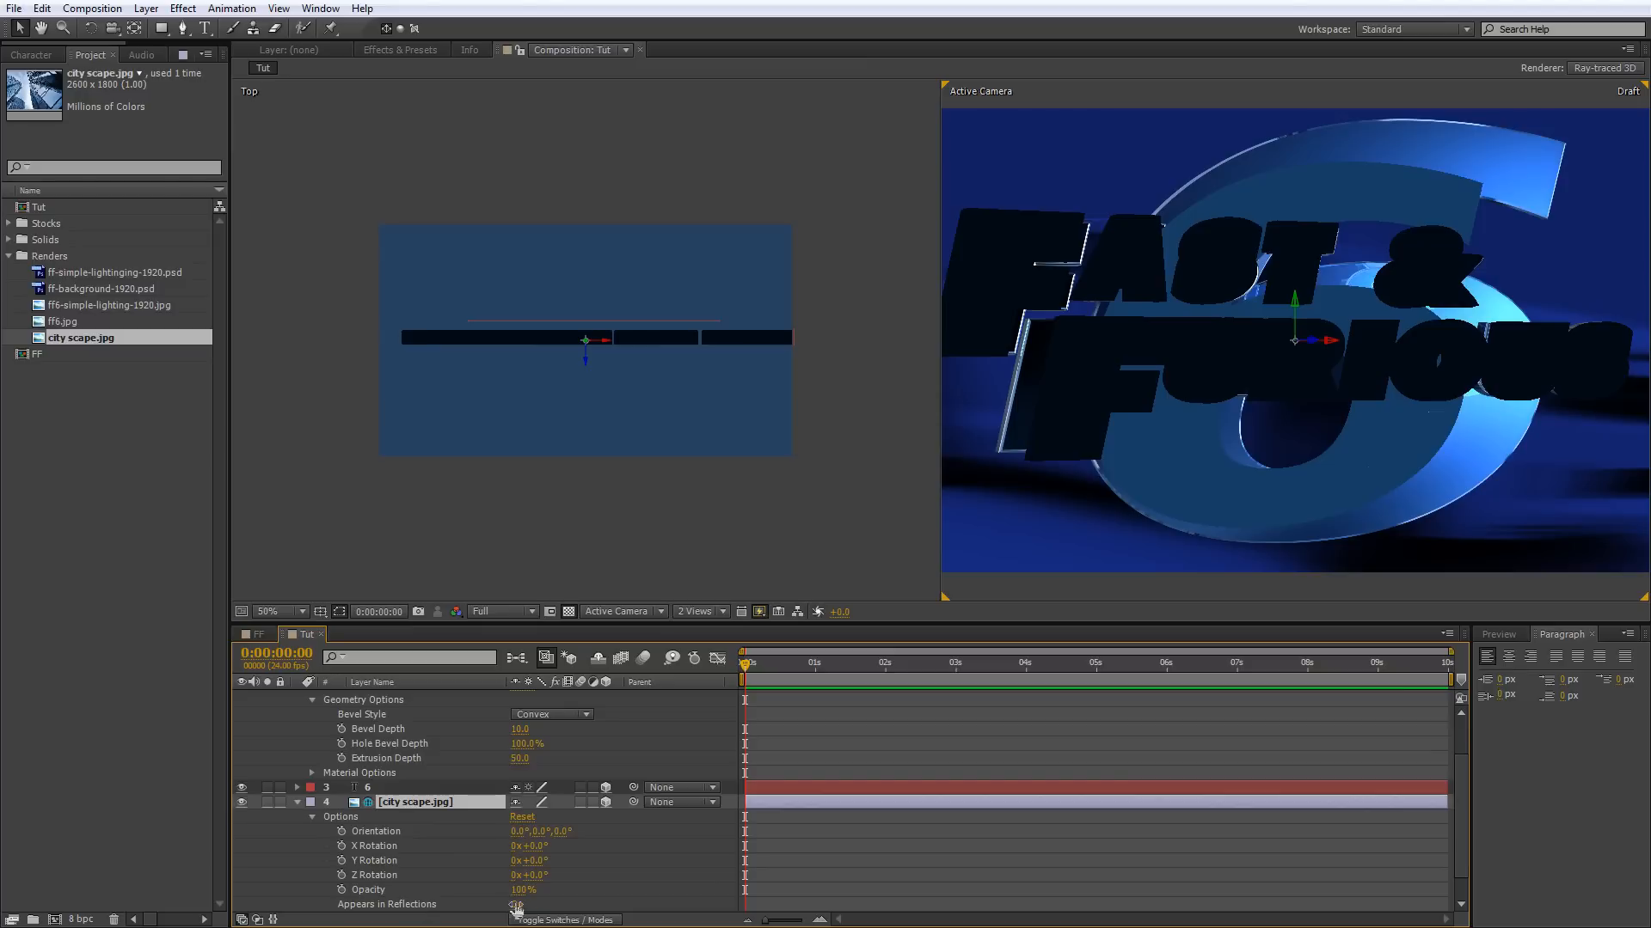
left_click(516, 905)
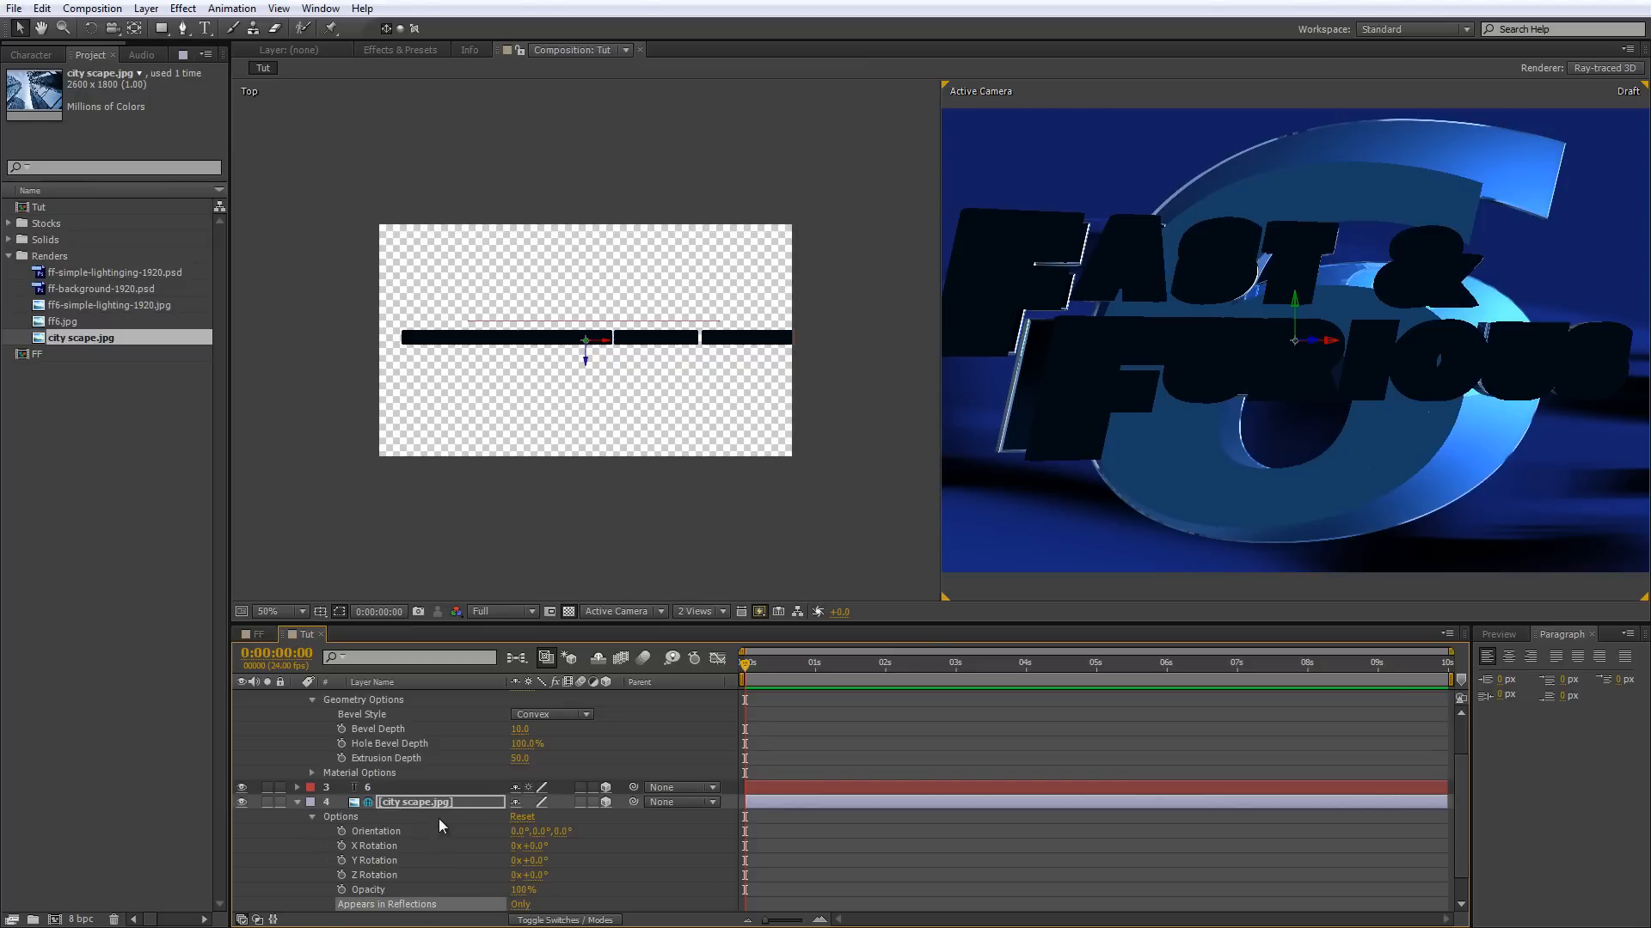
left_click(297, 803)
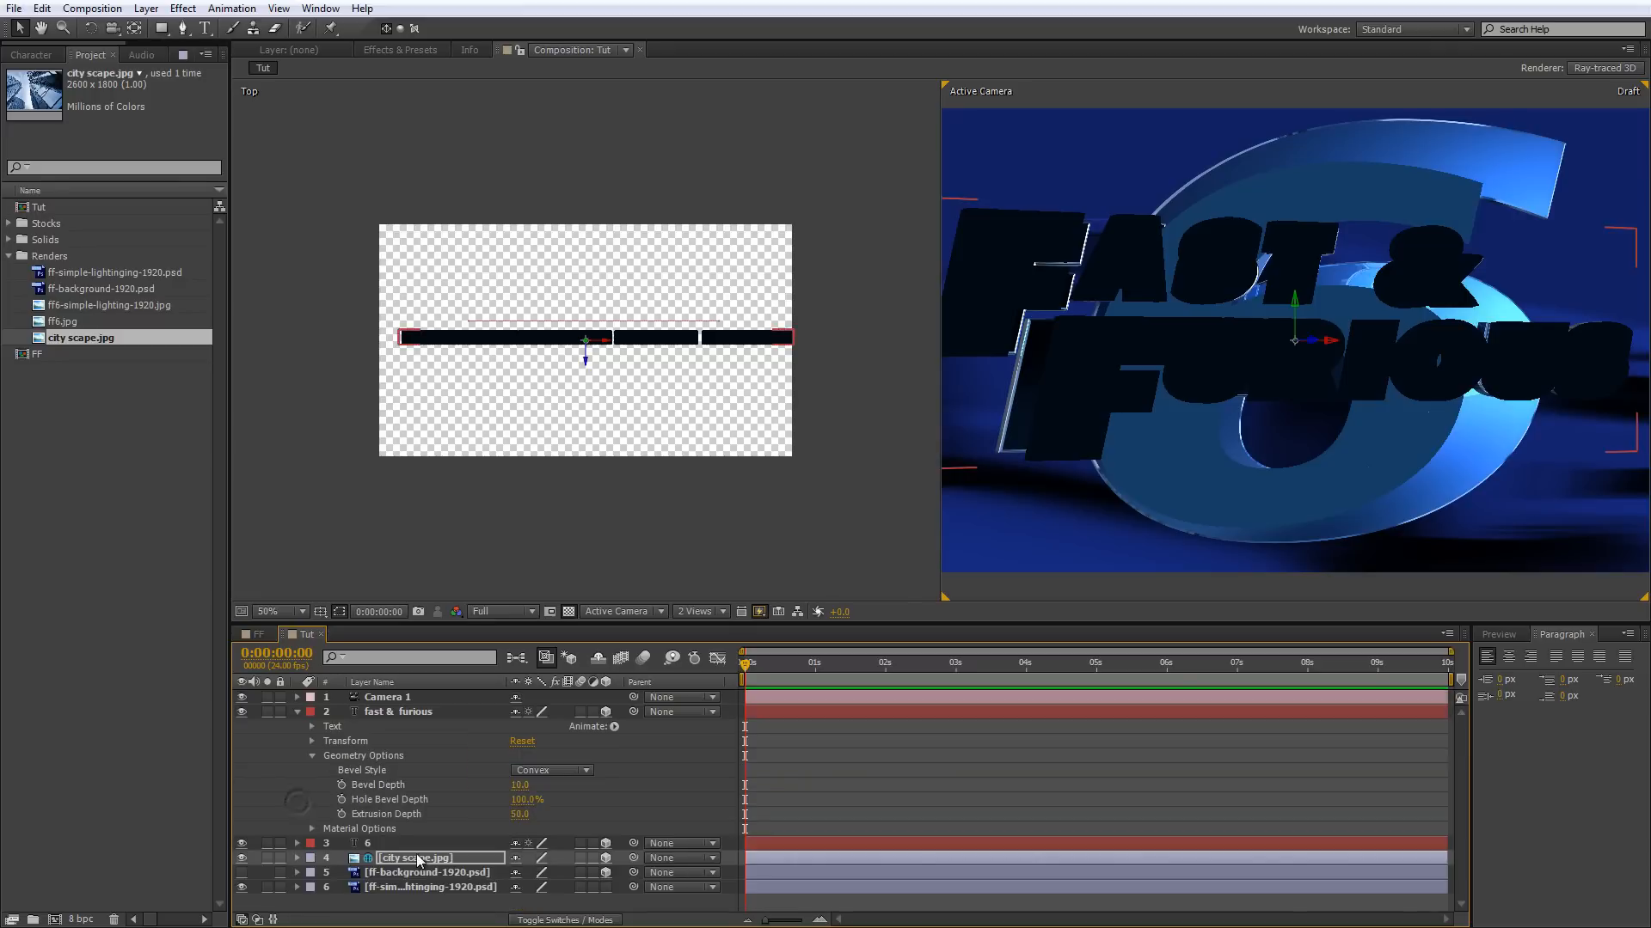
left_click(513, 858)
left_click(600, 659)
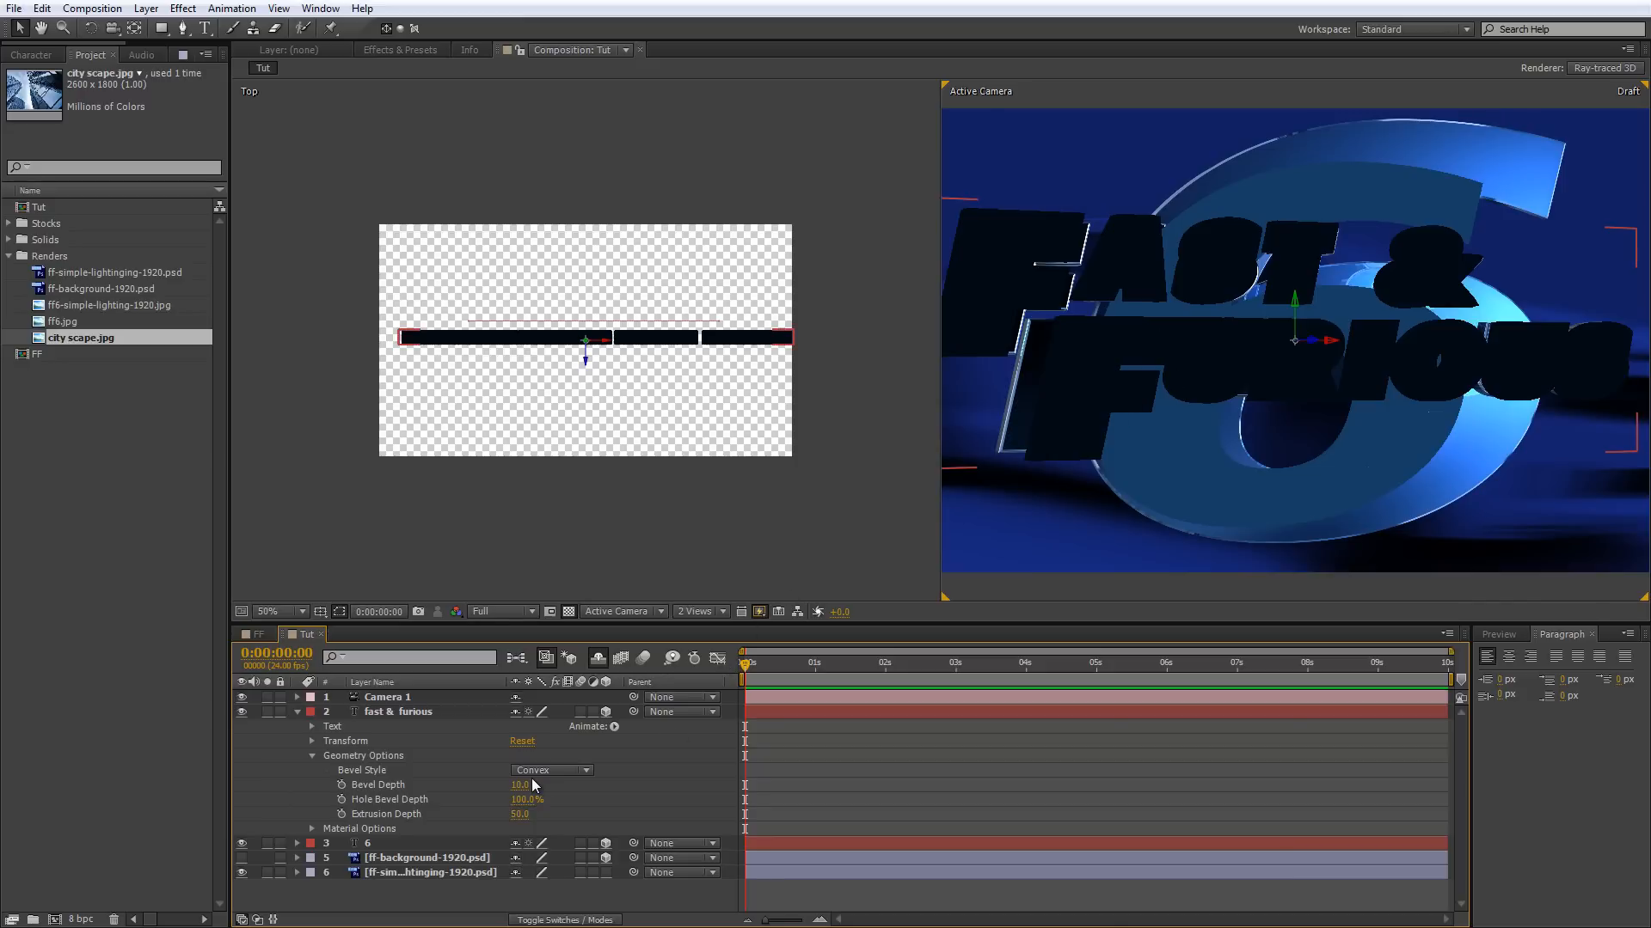
Create a shadow-casting Point light with the blue color 6982CB.
left_click(145, 8)
mouse_move(361, 27)
left_click(474, 67)
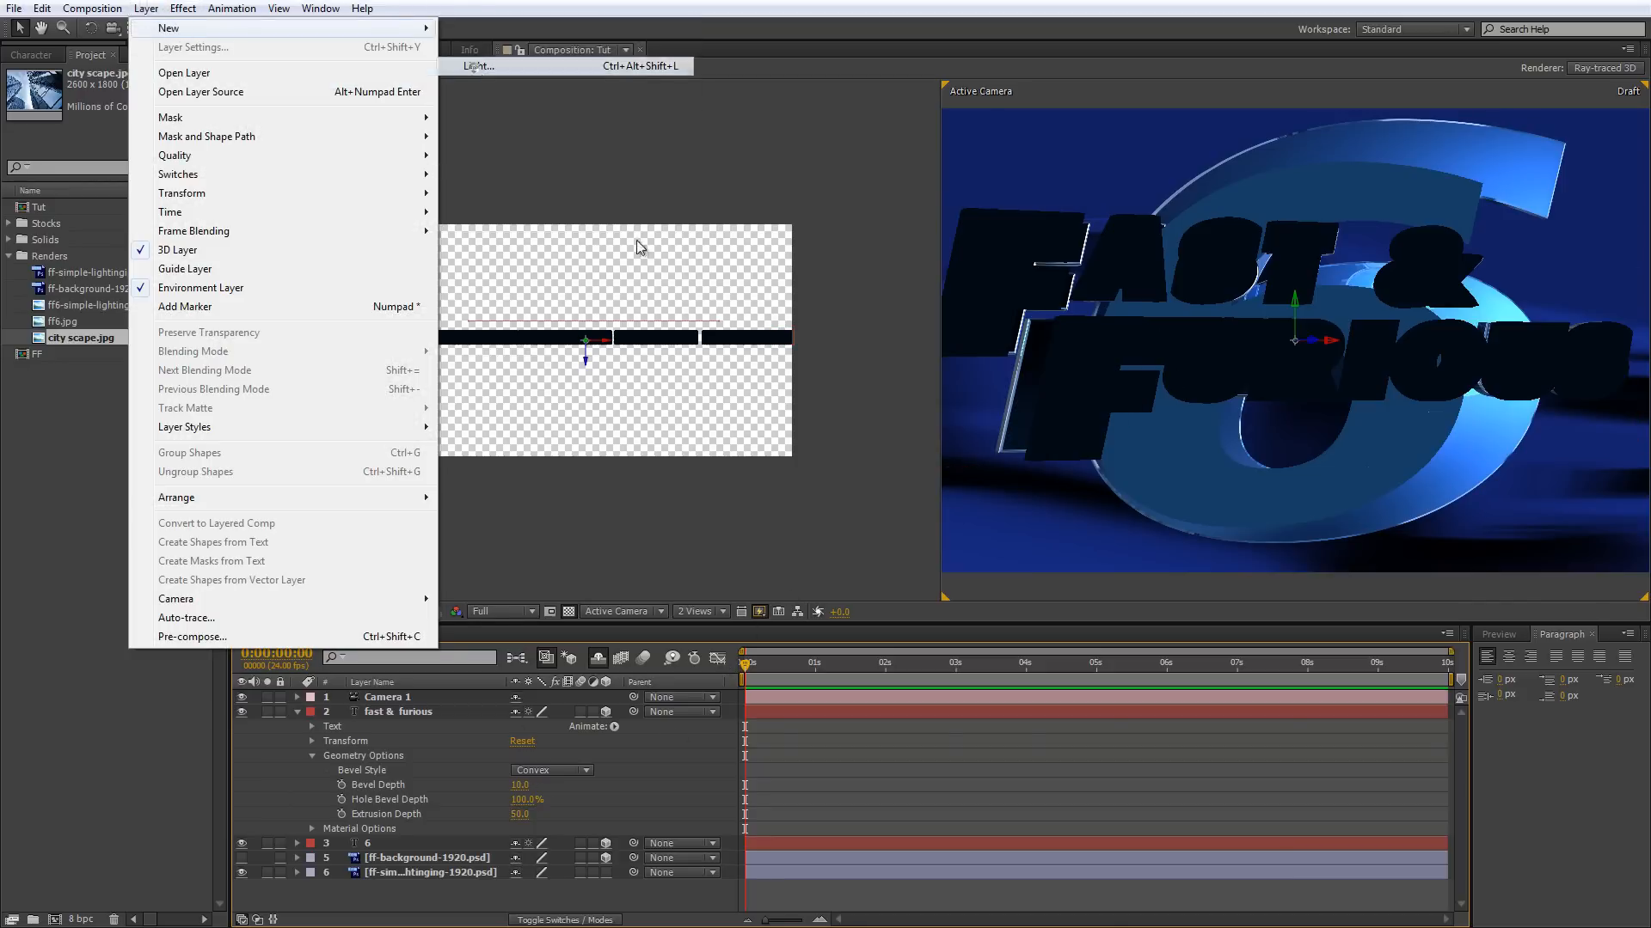
left_click_drag(424, 214, 520, 252)
left_click(504, 345)
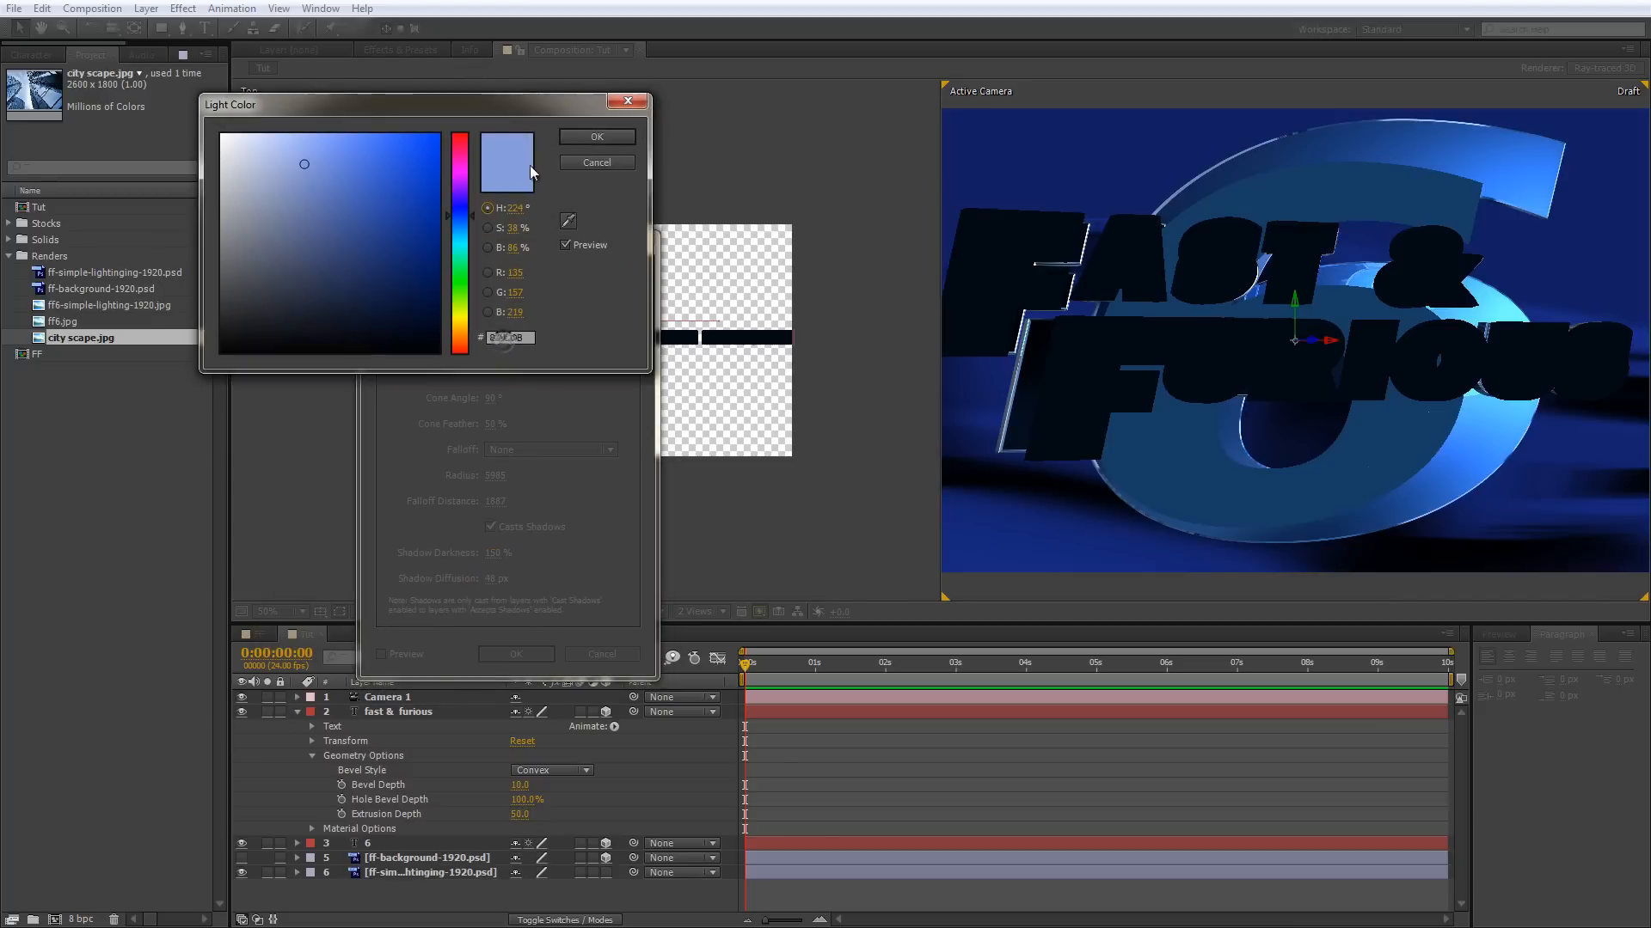
left_click(487, 247)
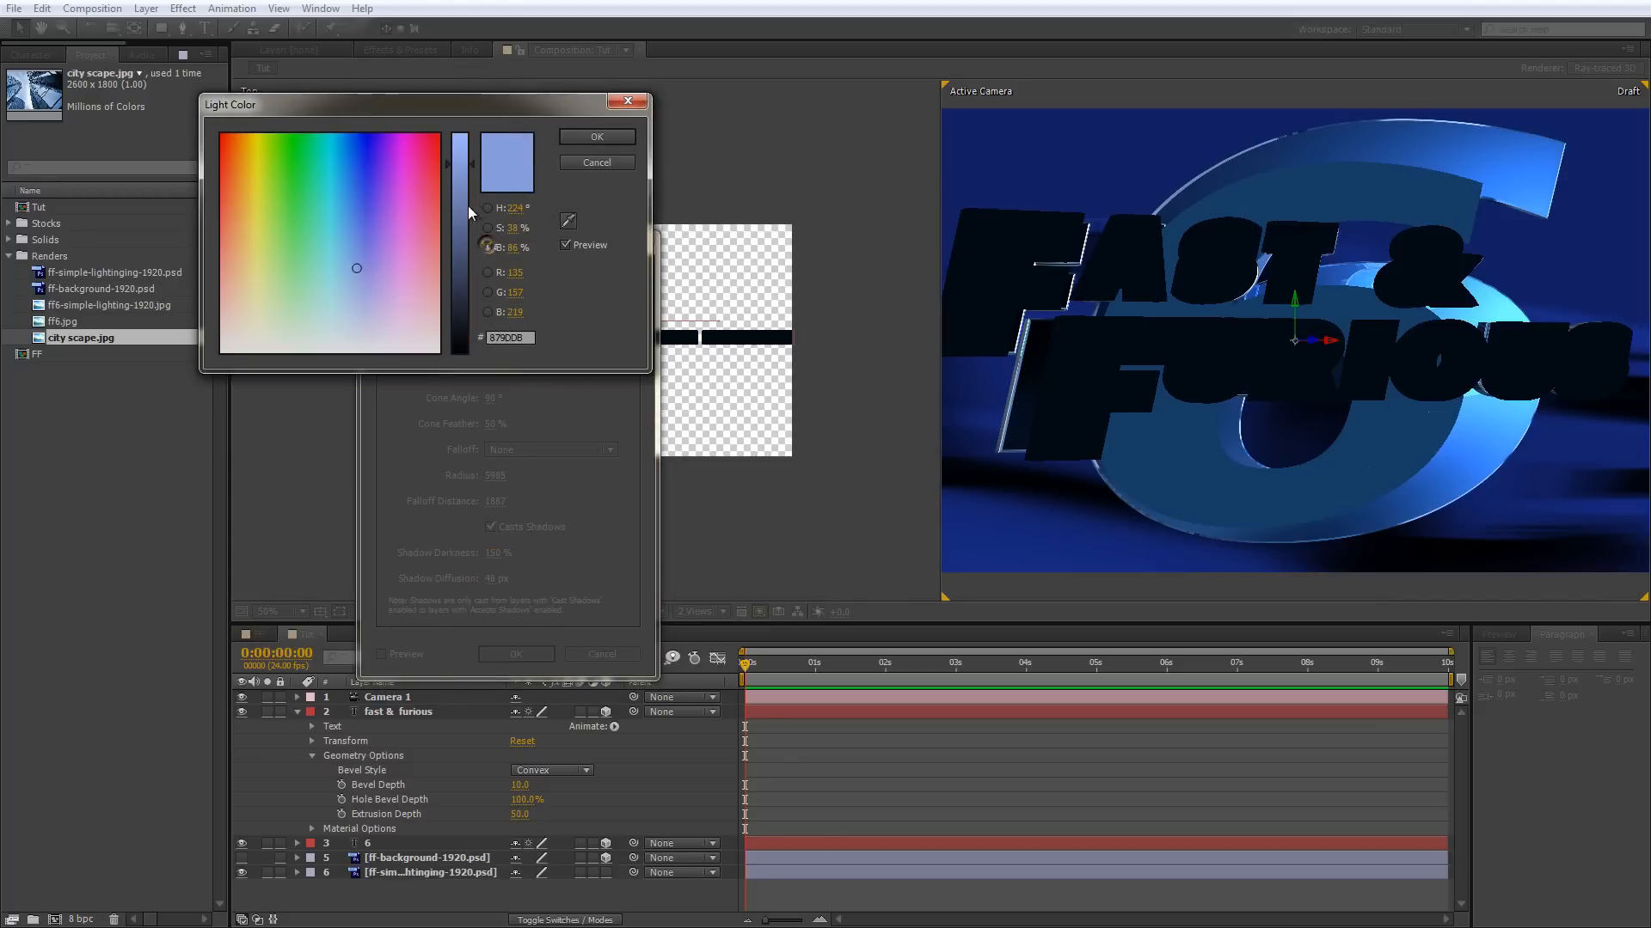
left_click_drag(464, 175, 463, 178)
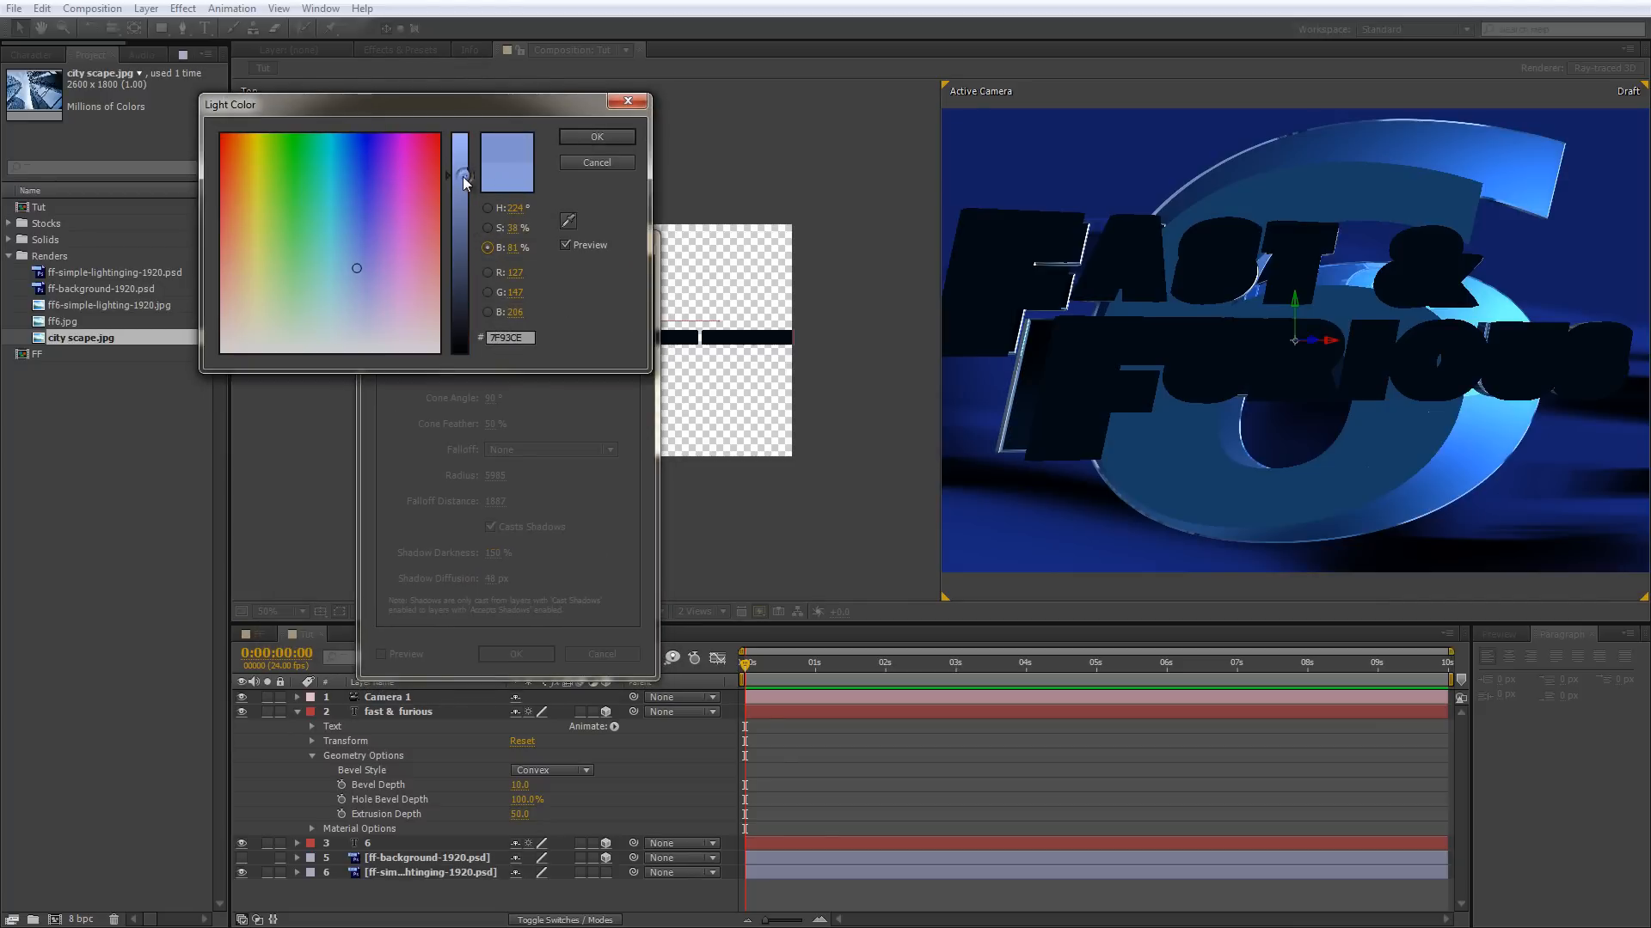
left_click(487, 229)
left_click(457, 245)
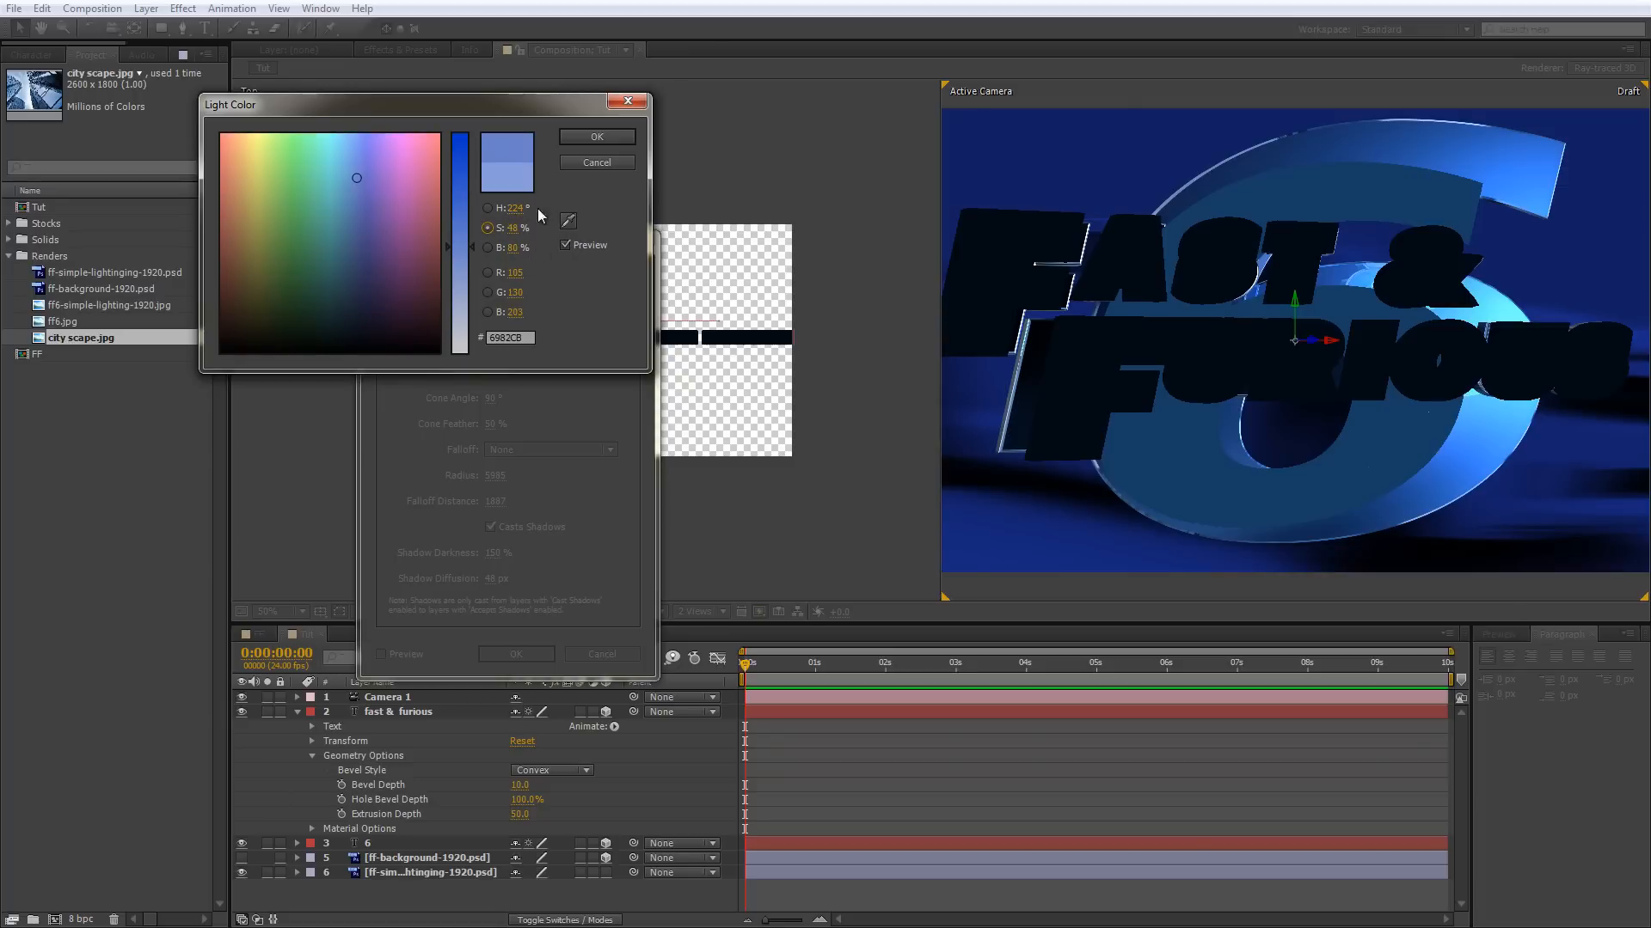
left_click(599, 135)
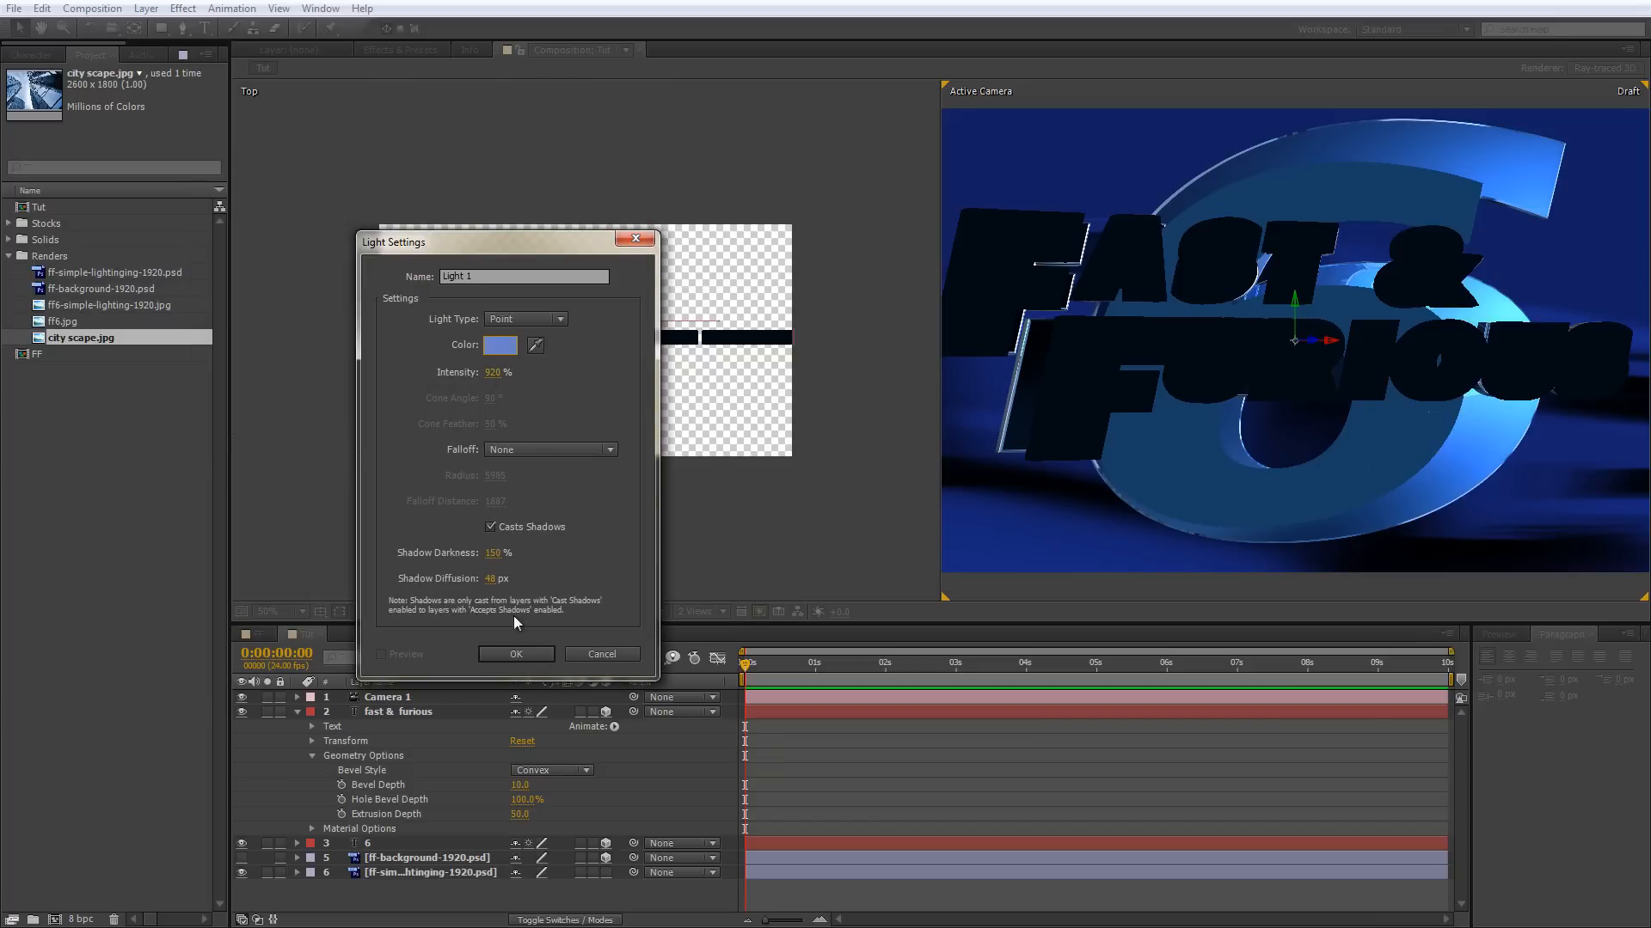
left_click(516, 654)
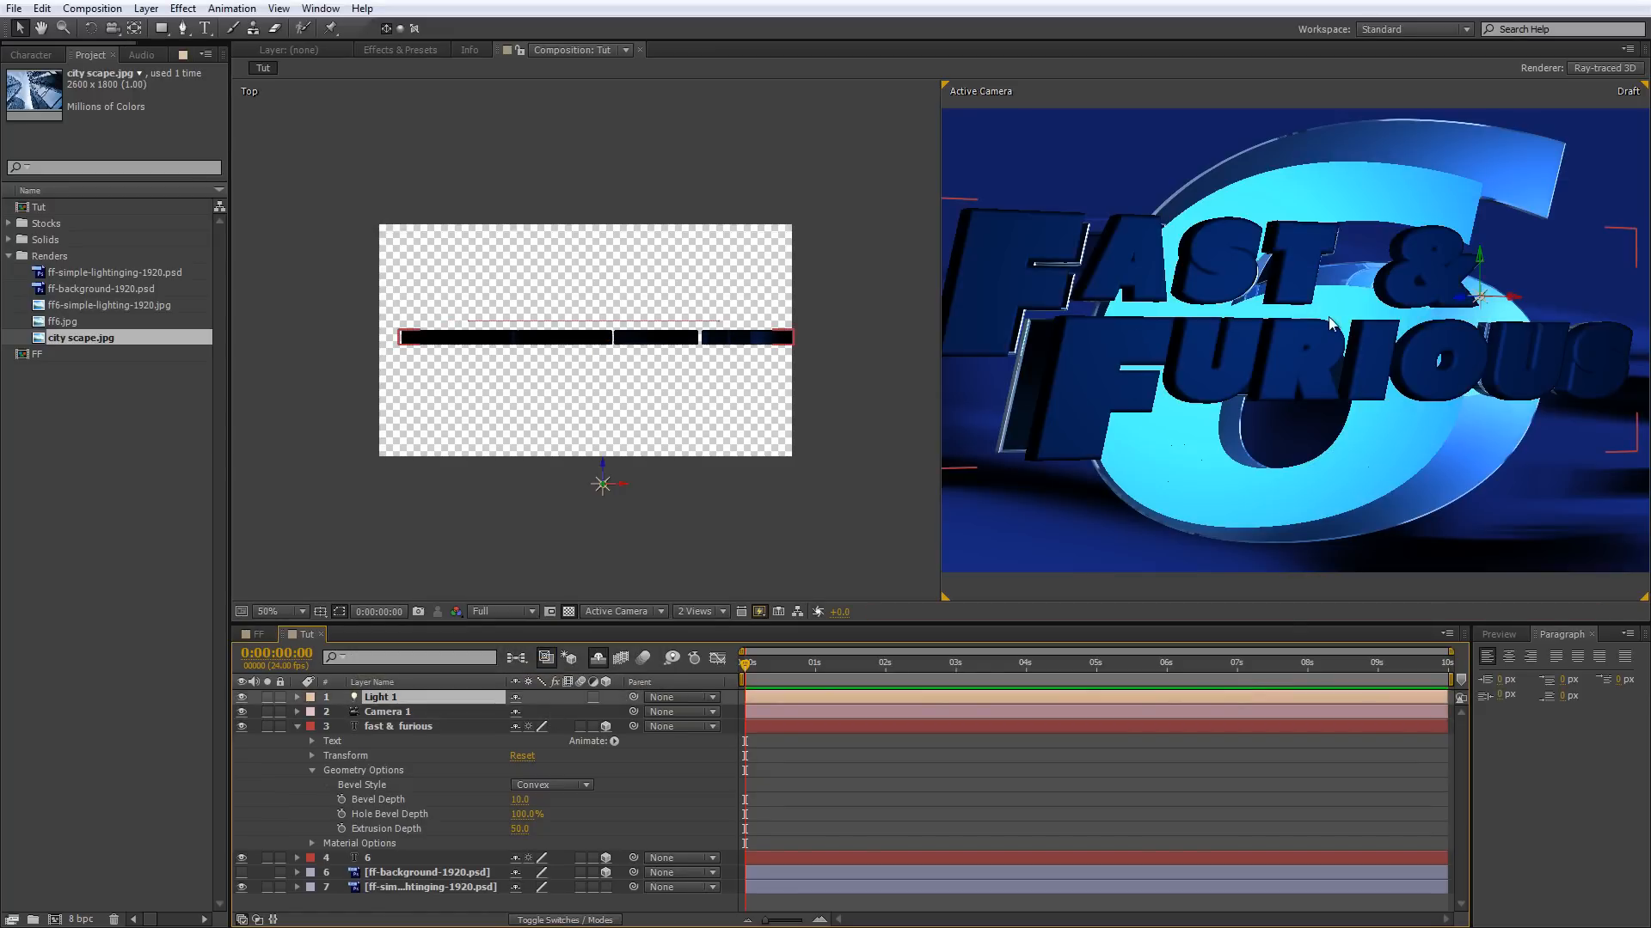
Make the ff-background-1920.psd layer visible and turn it into a 2D layer so the light does not affect it.
scroll(1323, 329, "down", 2)
scroll(1324, 328, "up", 2)
left_click(241, 873)
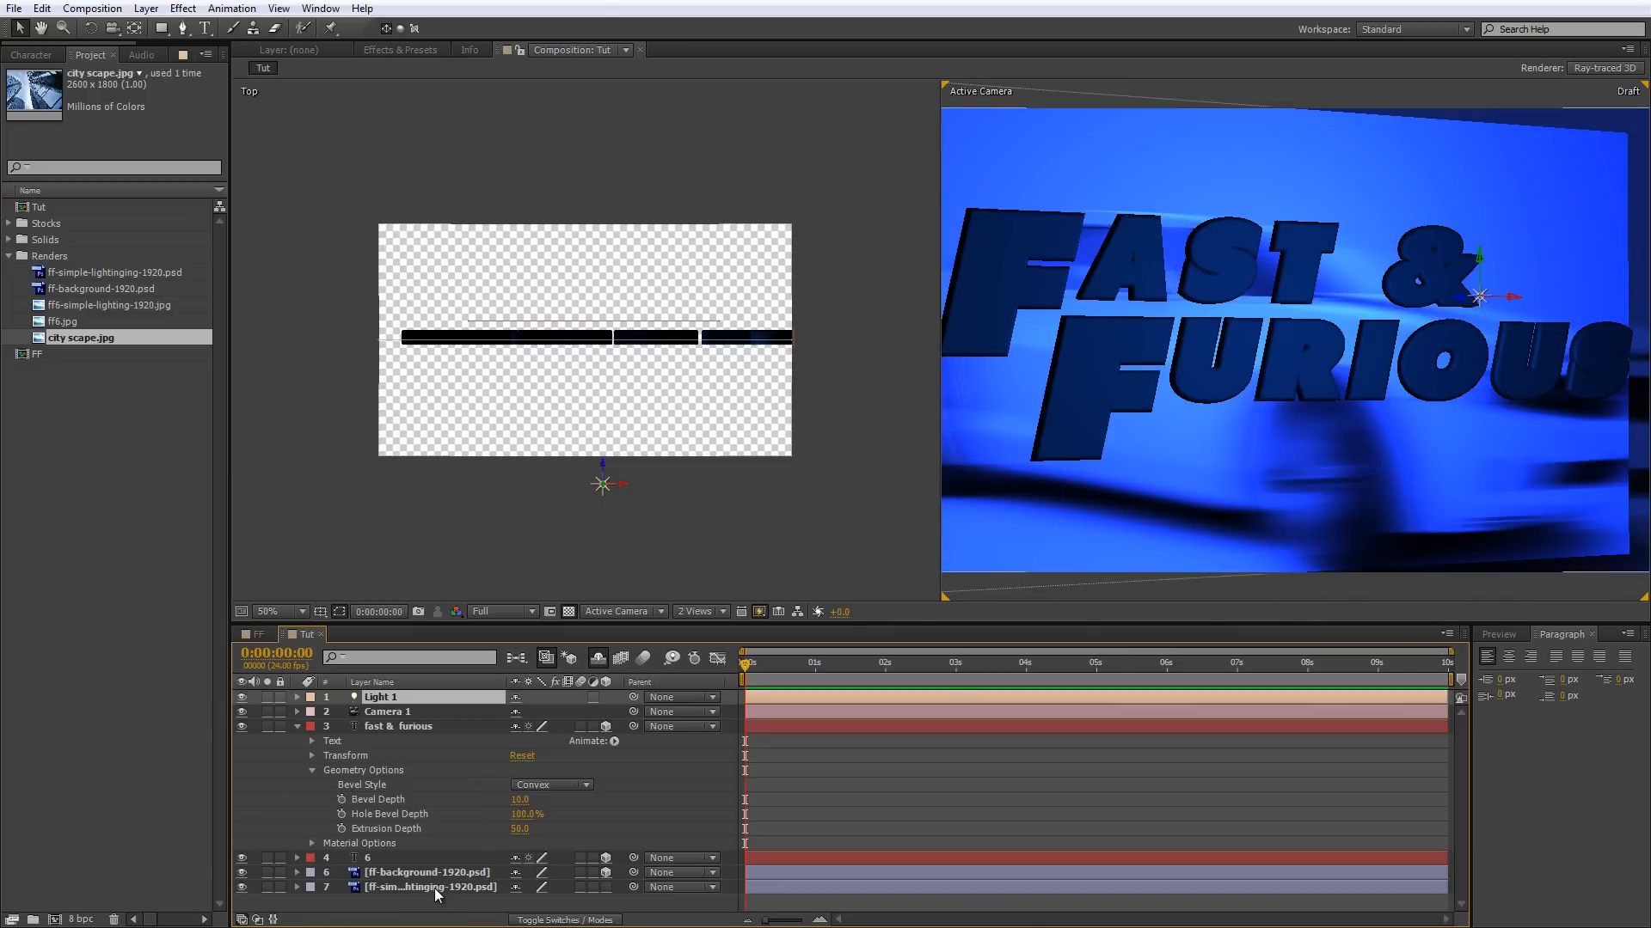
left_click(408, 872)
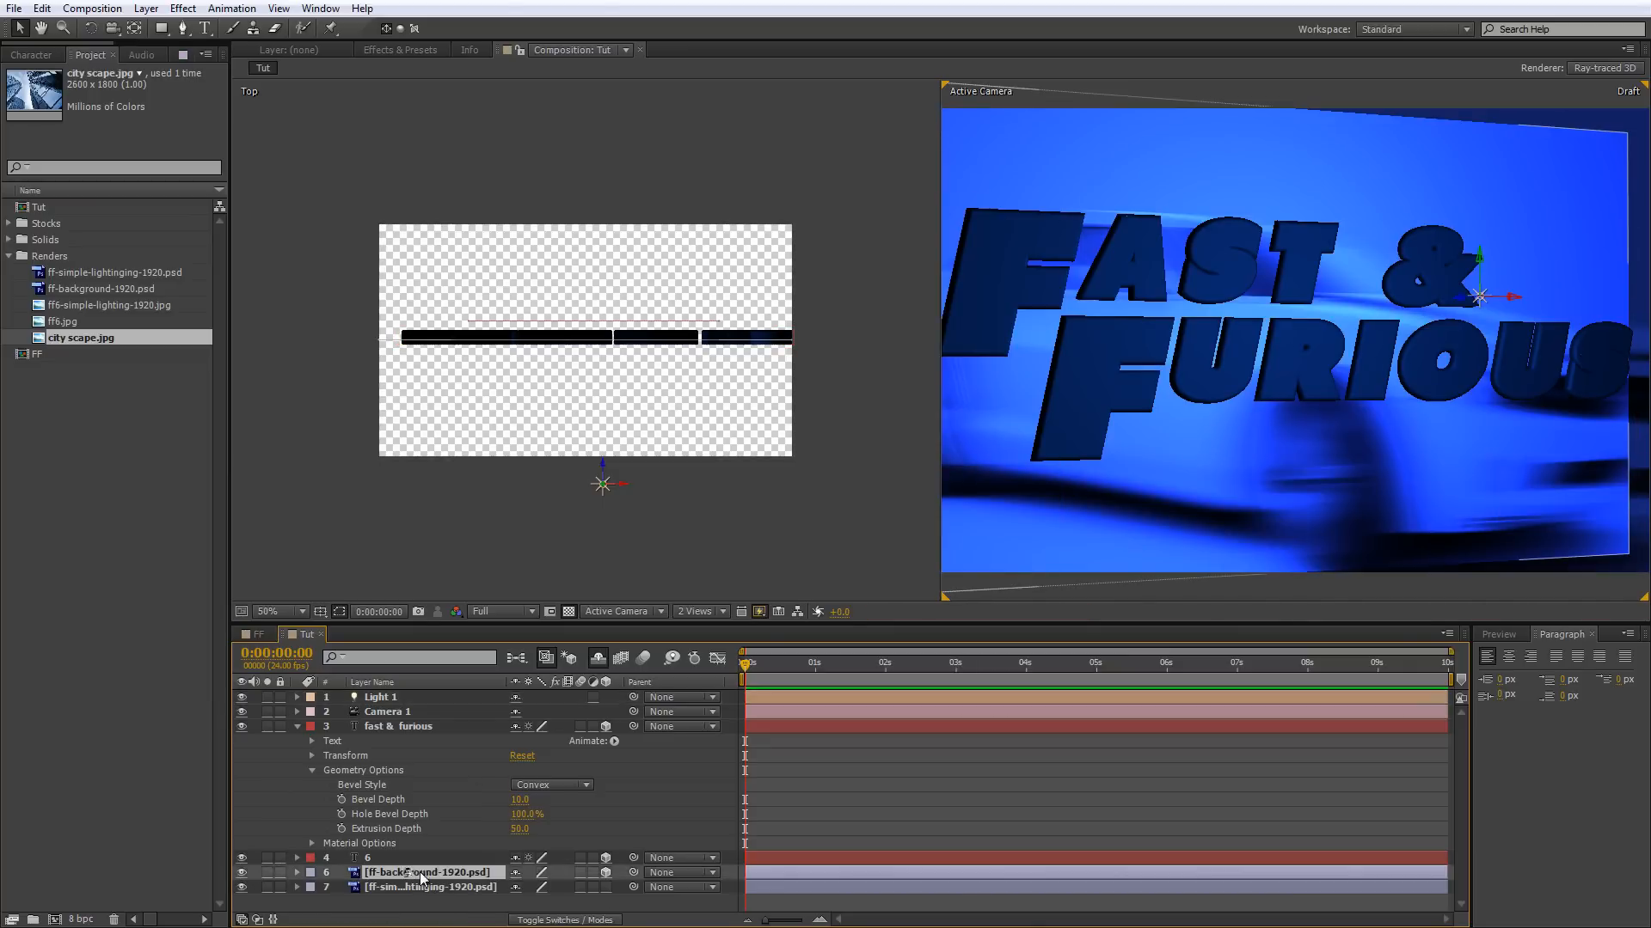
left_click(606, 874)
left_click(1174, 439)
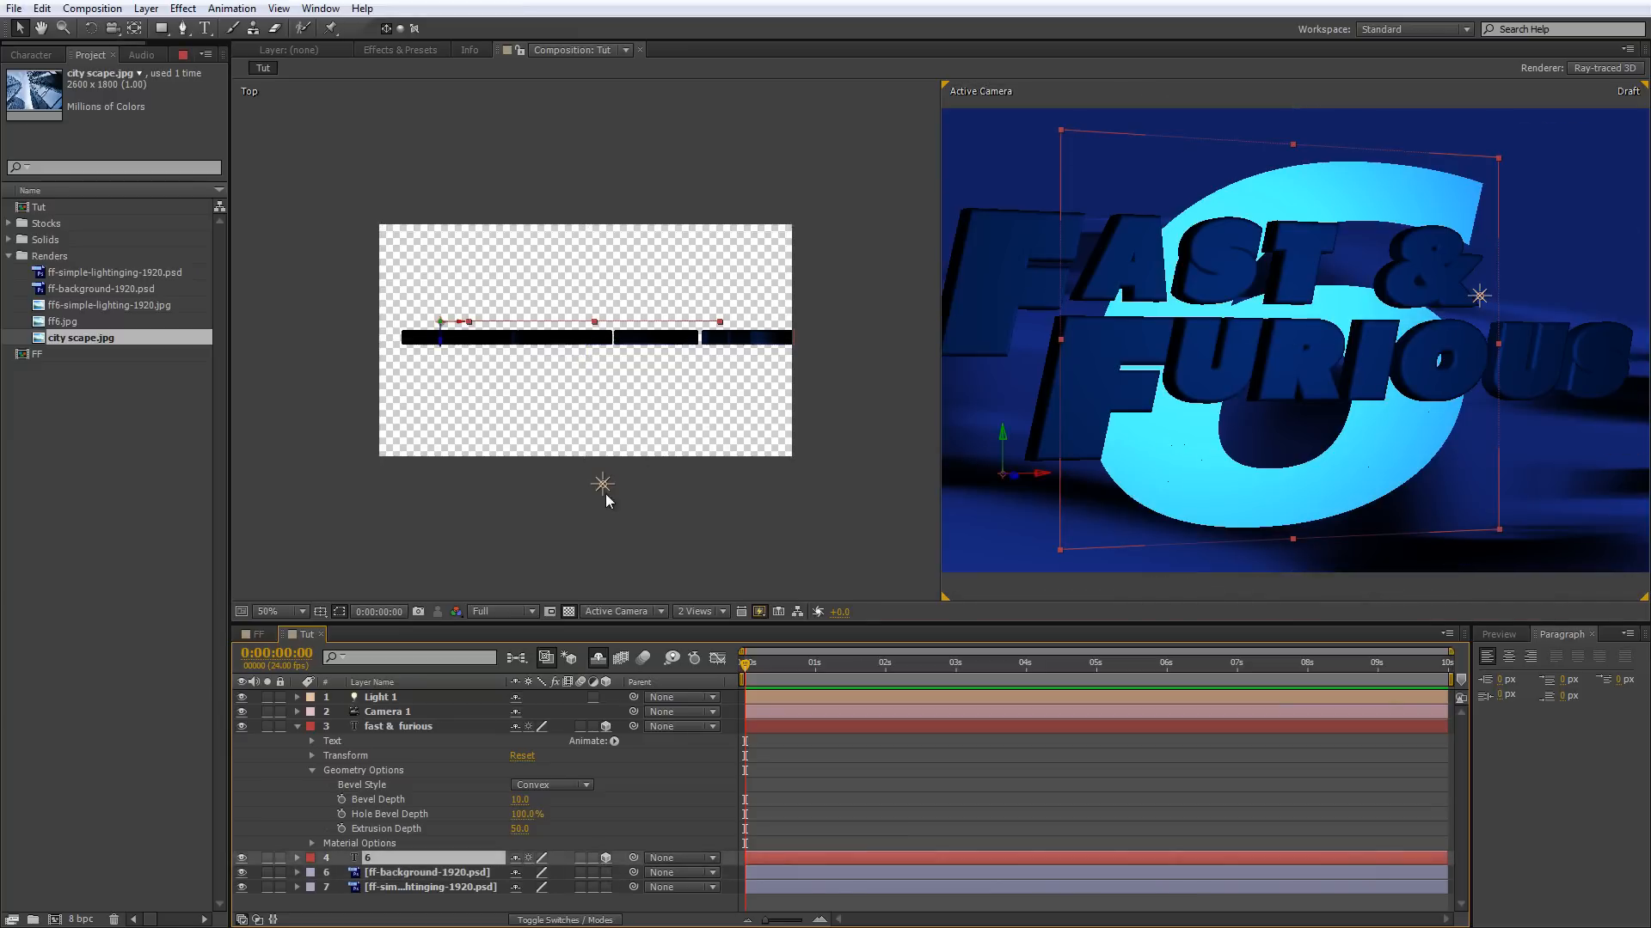
Move Light 1 to the right of the text and farther in front of it, to about 2608, 460, -1200.
left_click(603, 487)
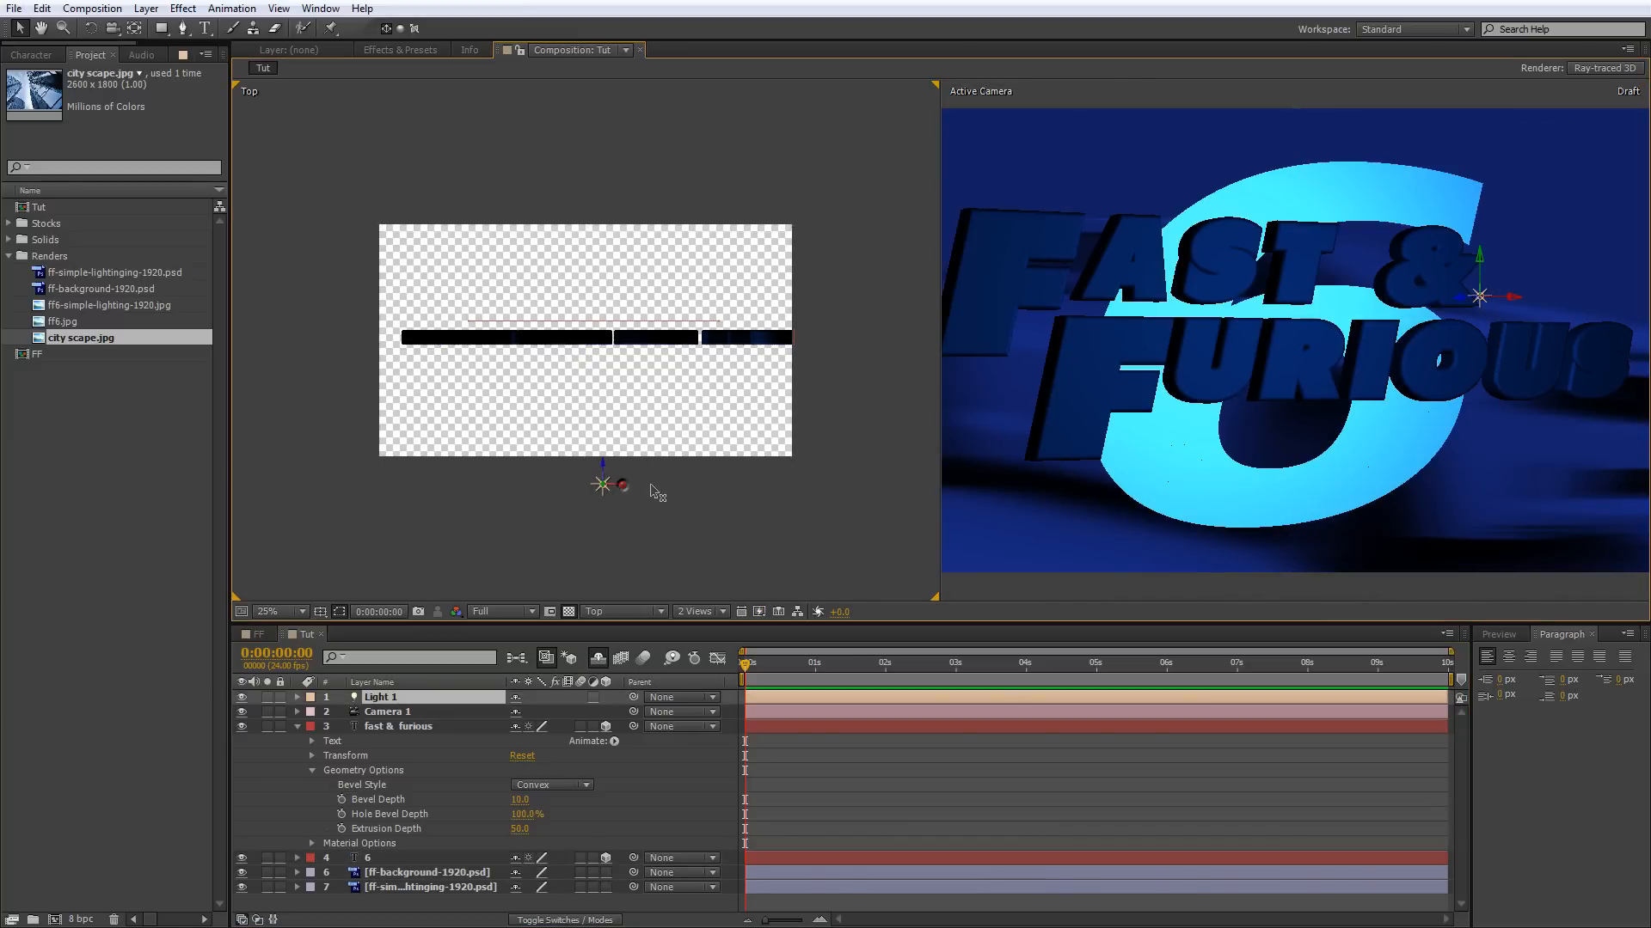
left_click_drag(713, 491, 799, 492)
left_click_drag(823, 482, 849, 482)
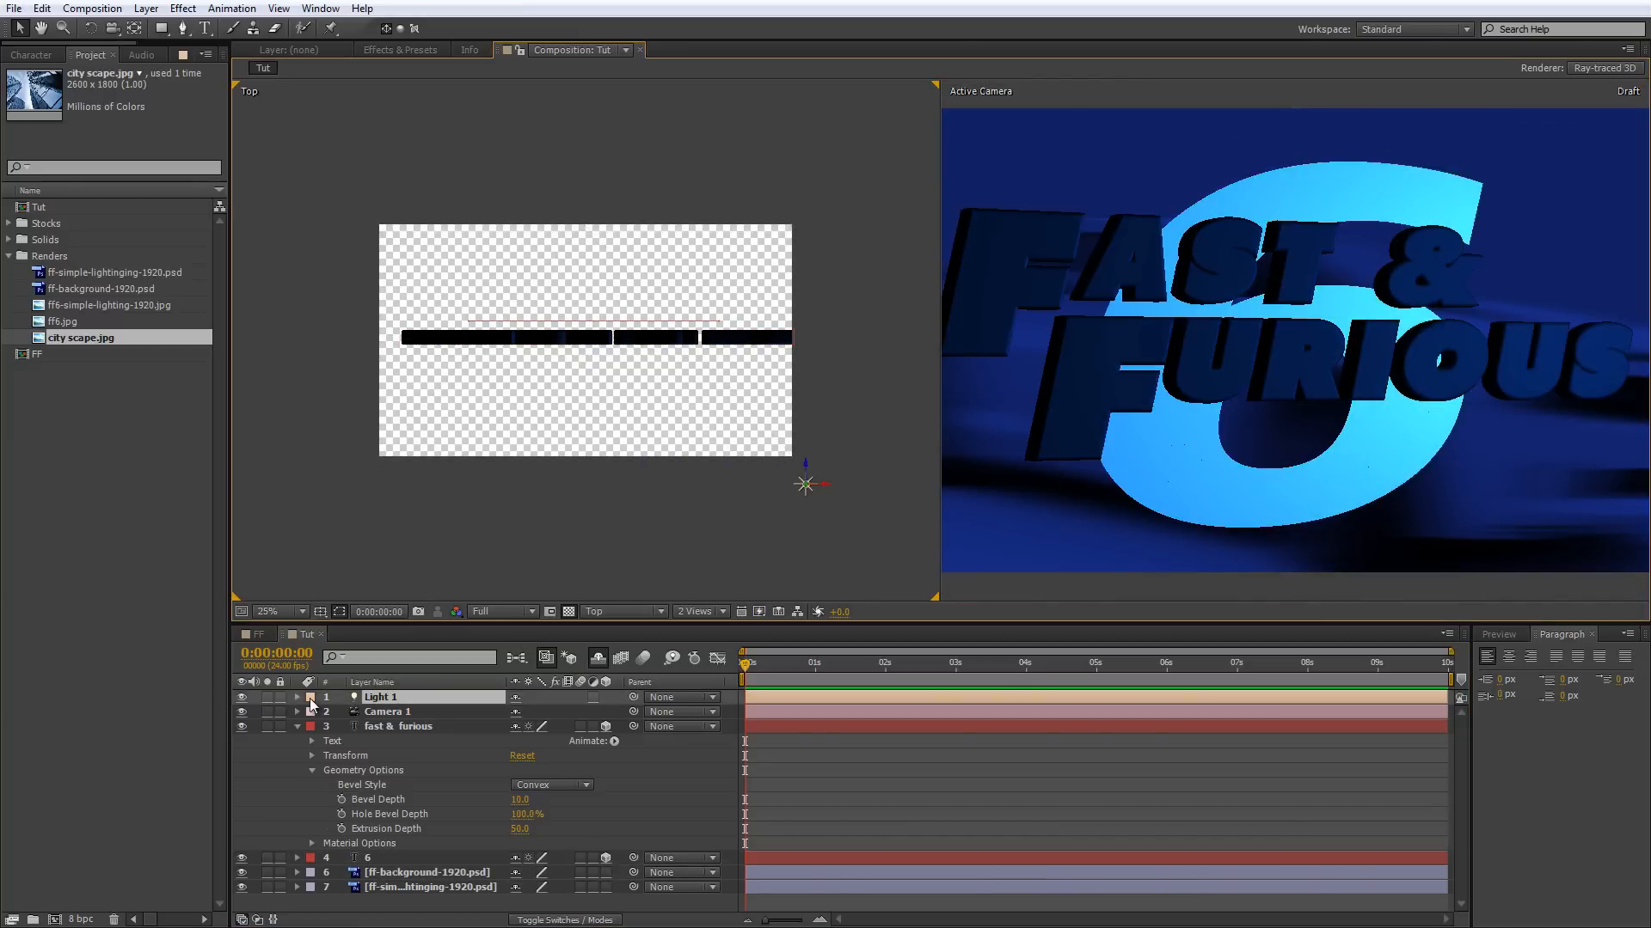
left_click(298, 697)
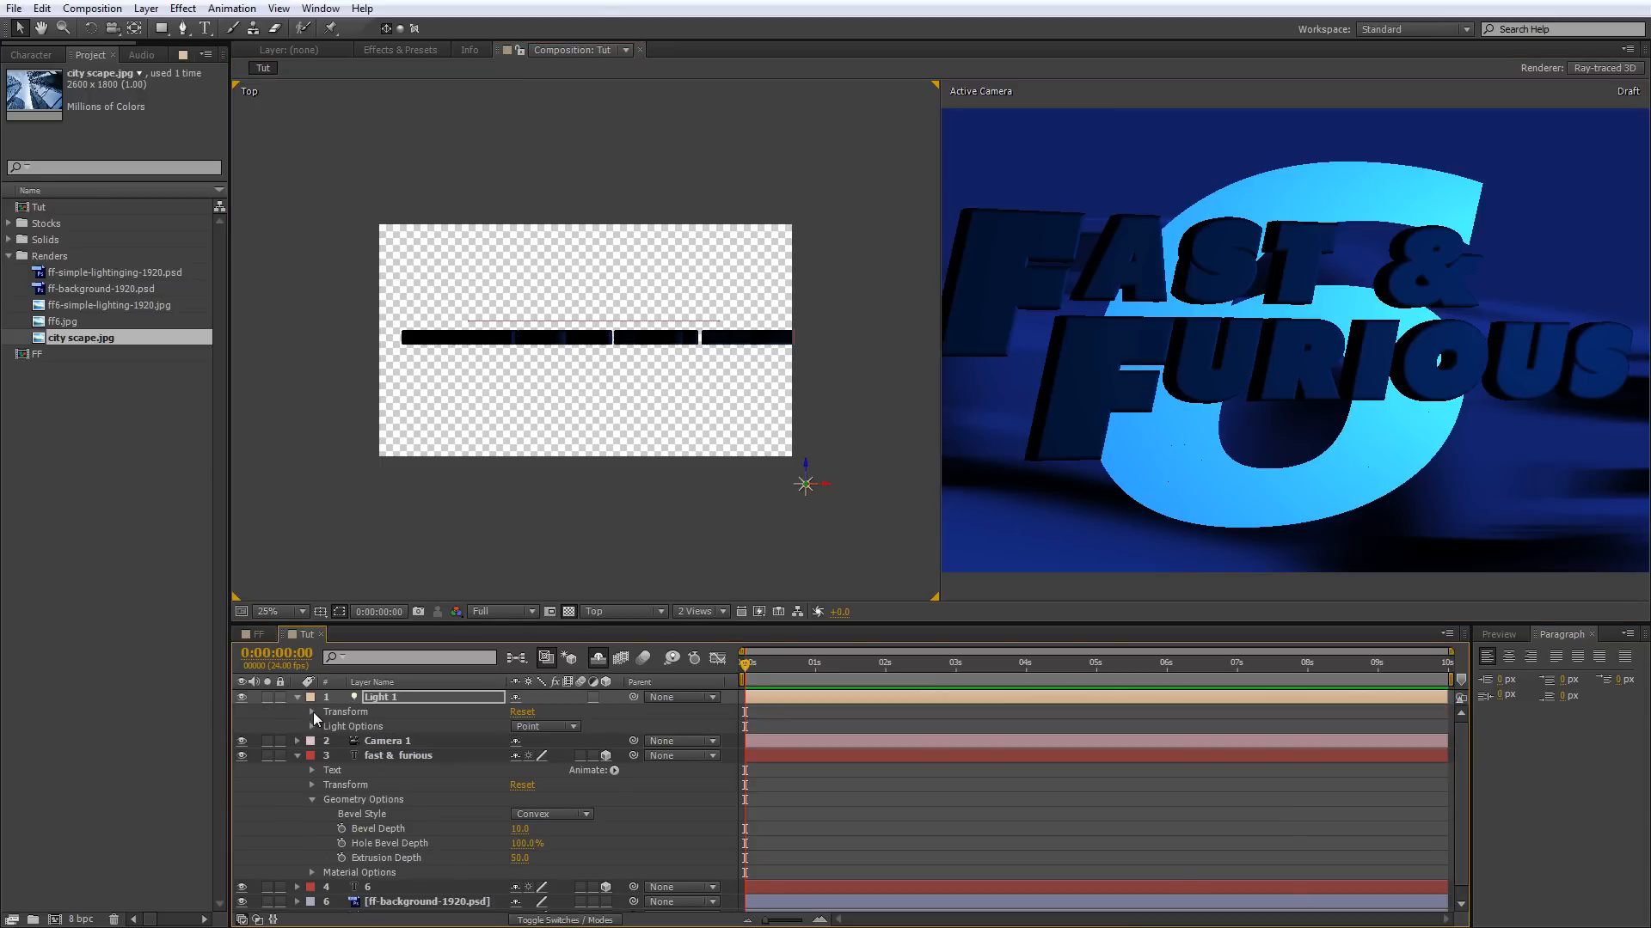
key("alt+shift+p")
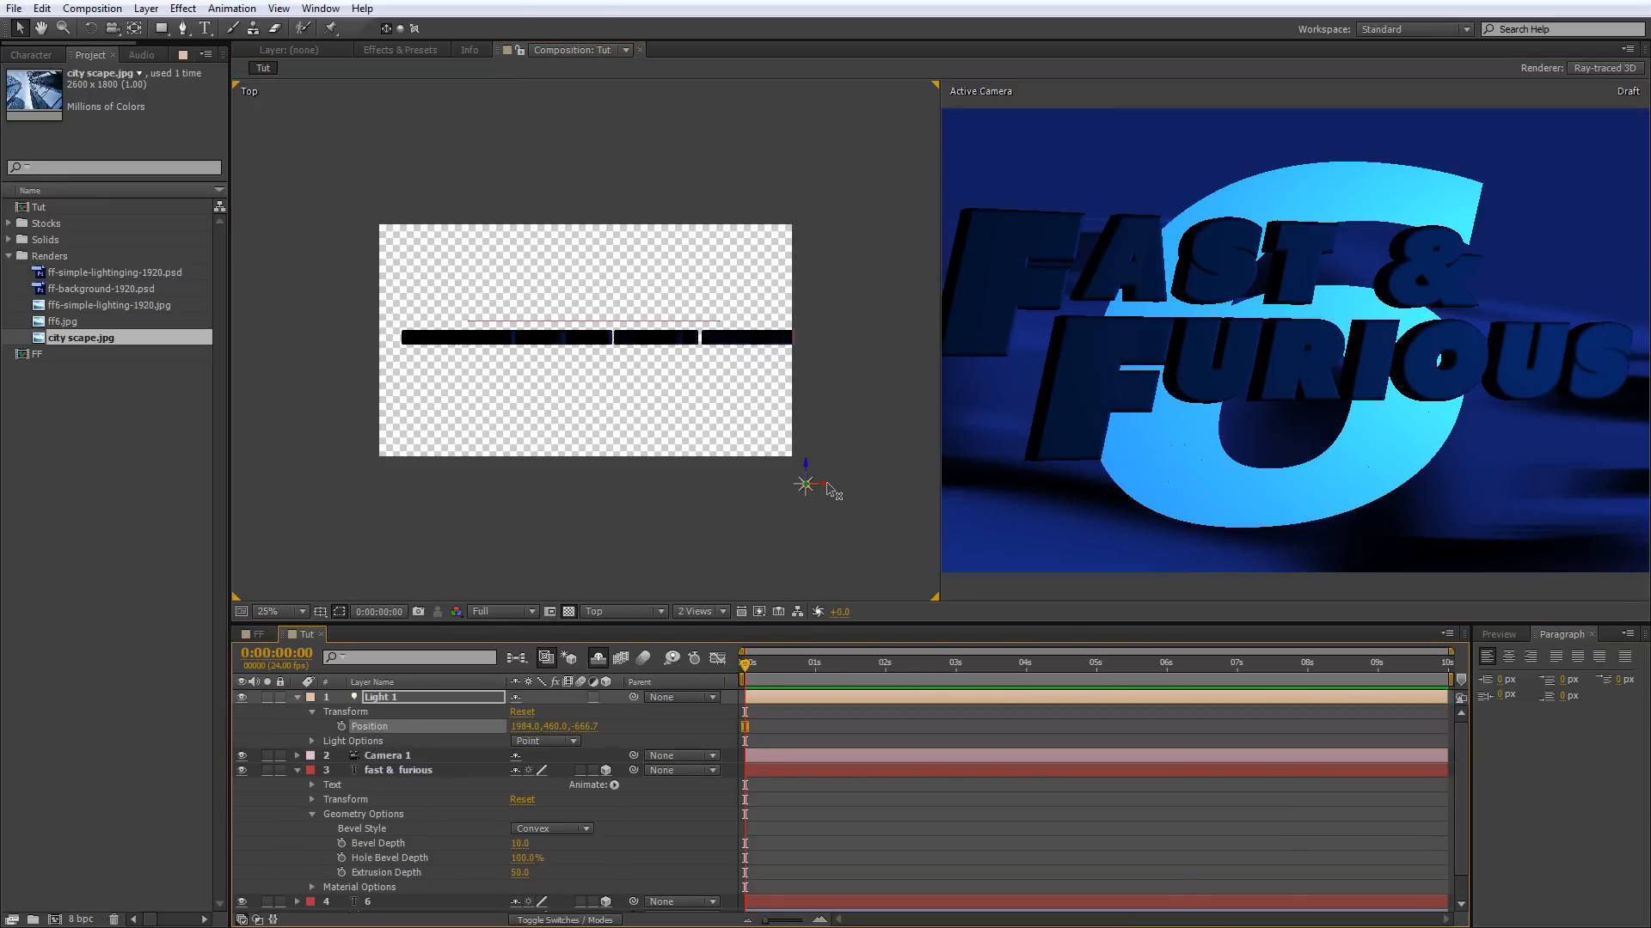
left_click_drag(827, 484, 961, 485)
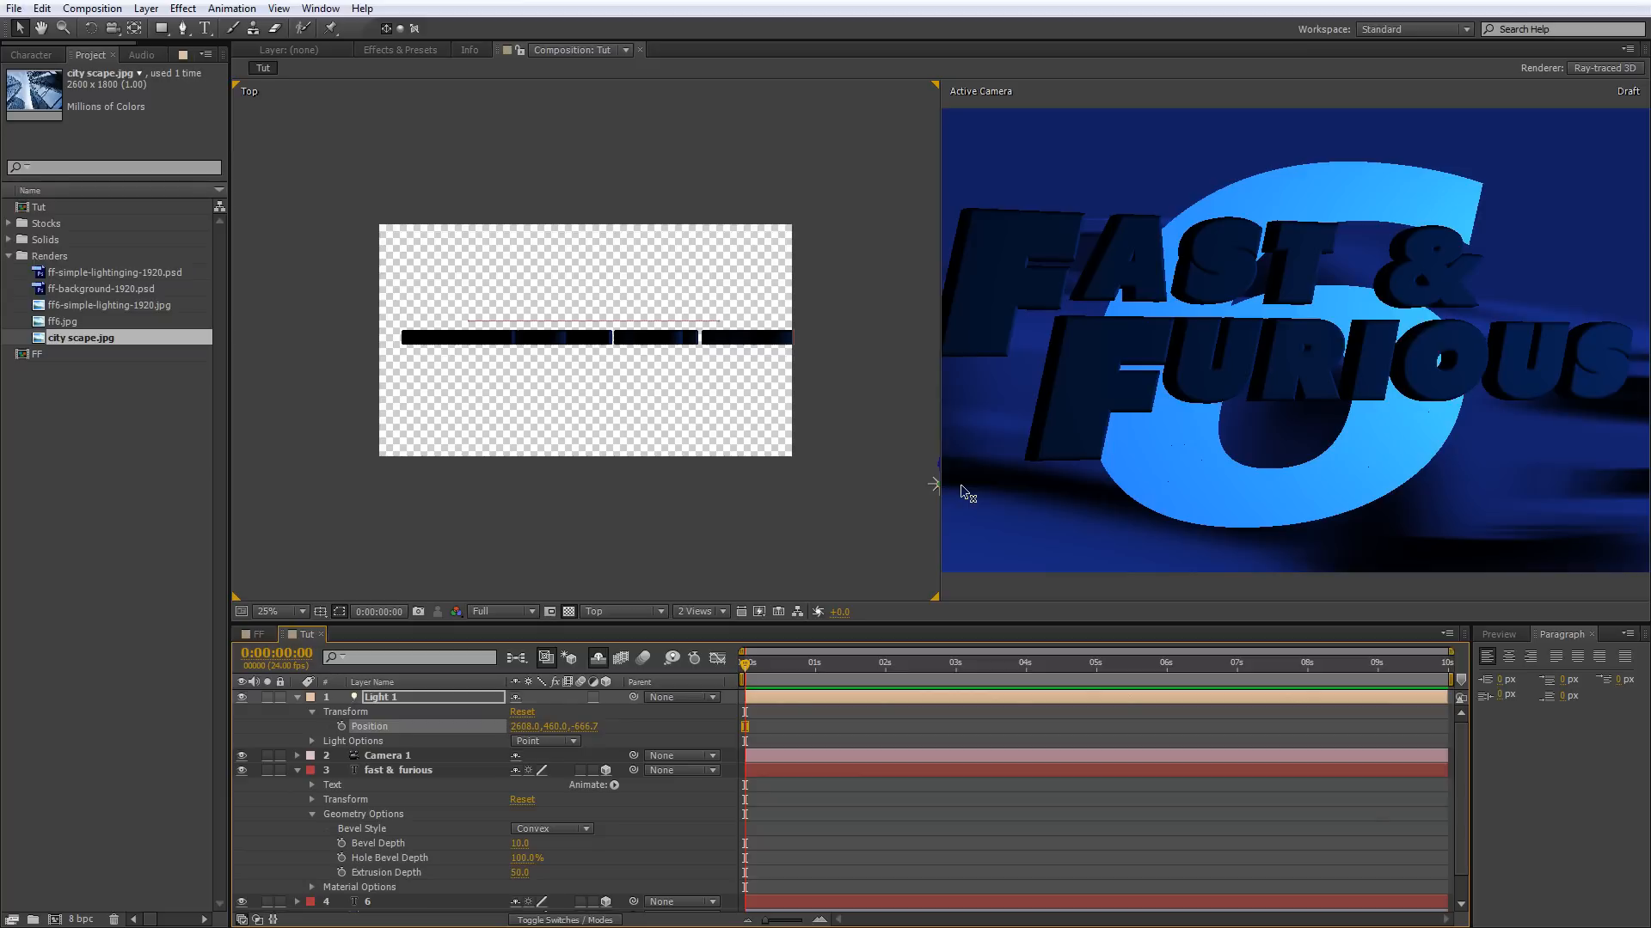
left_click(961, 483)
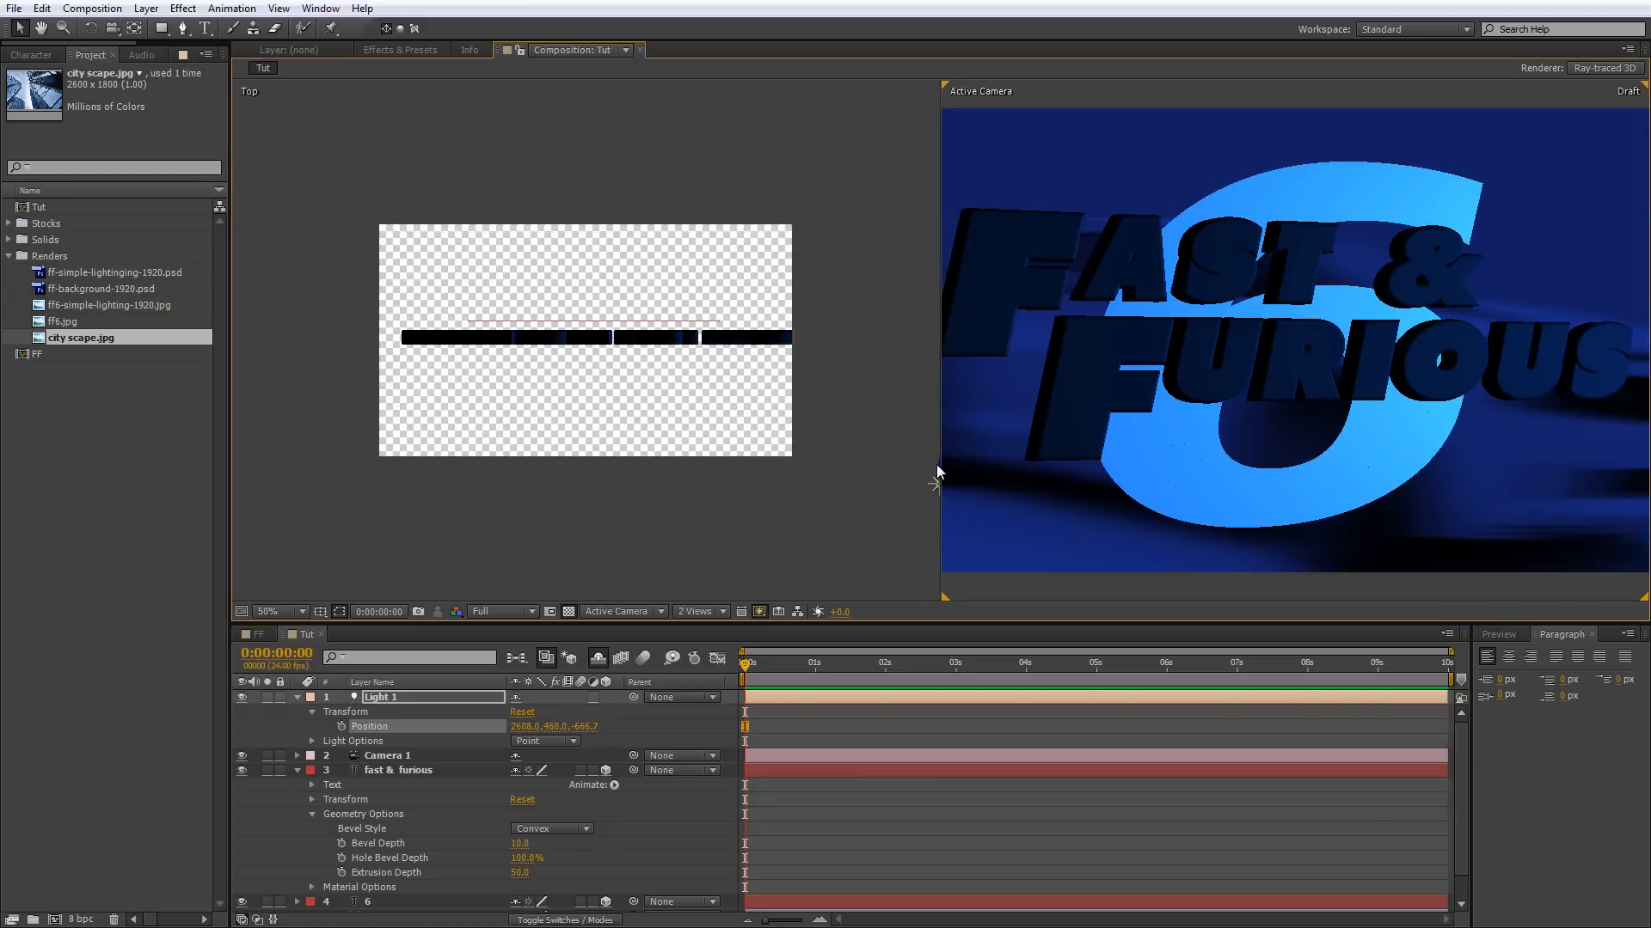
left_click_drag(938, 466, 940, 587)
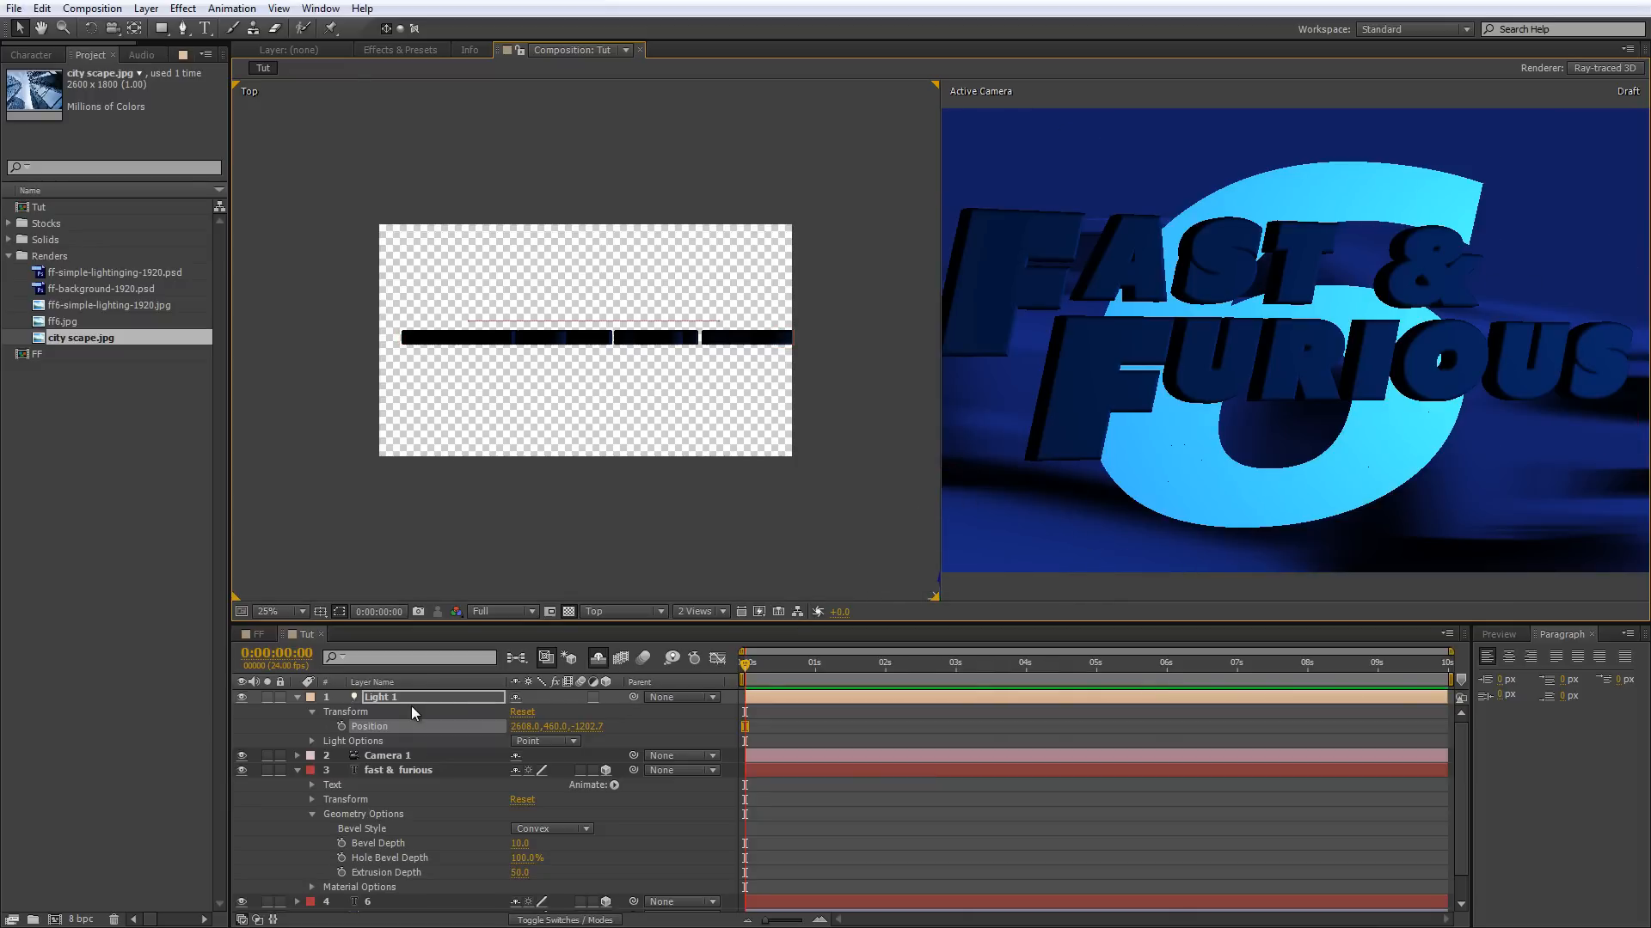
left_click(296, 697)
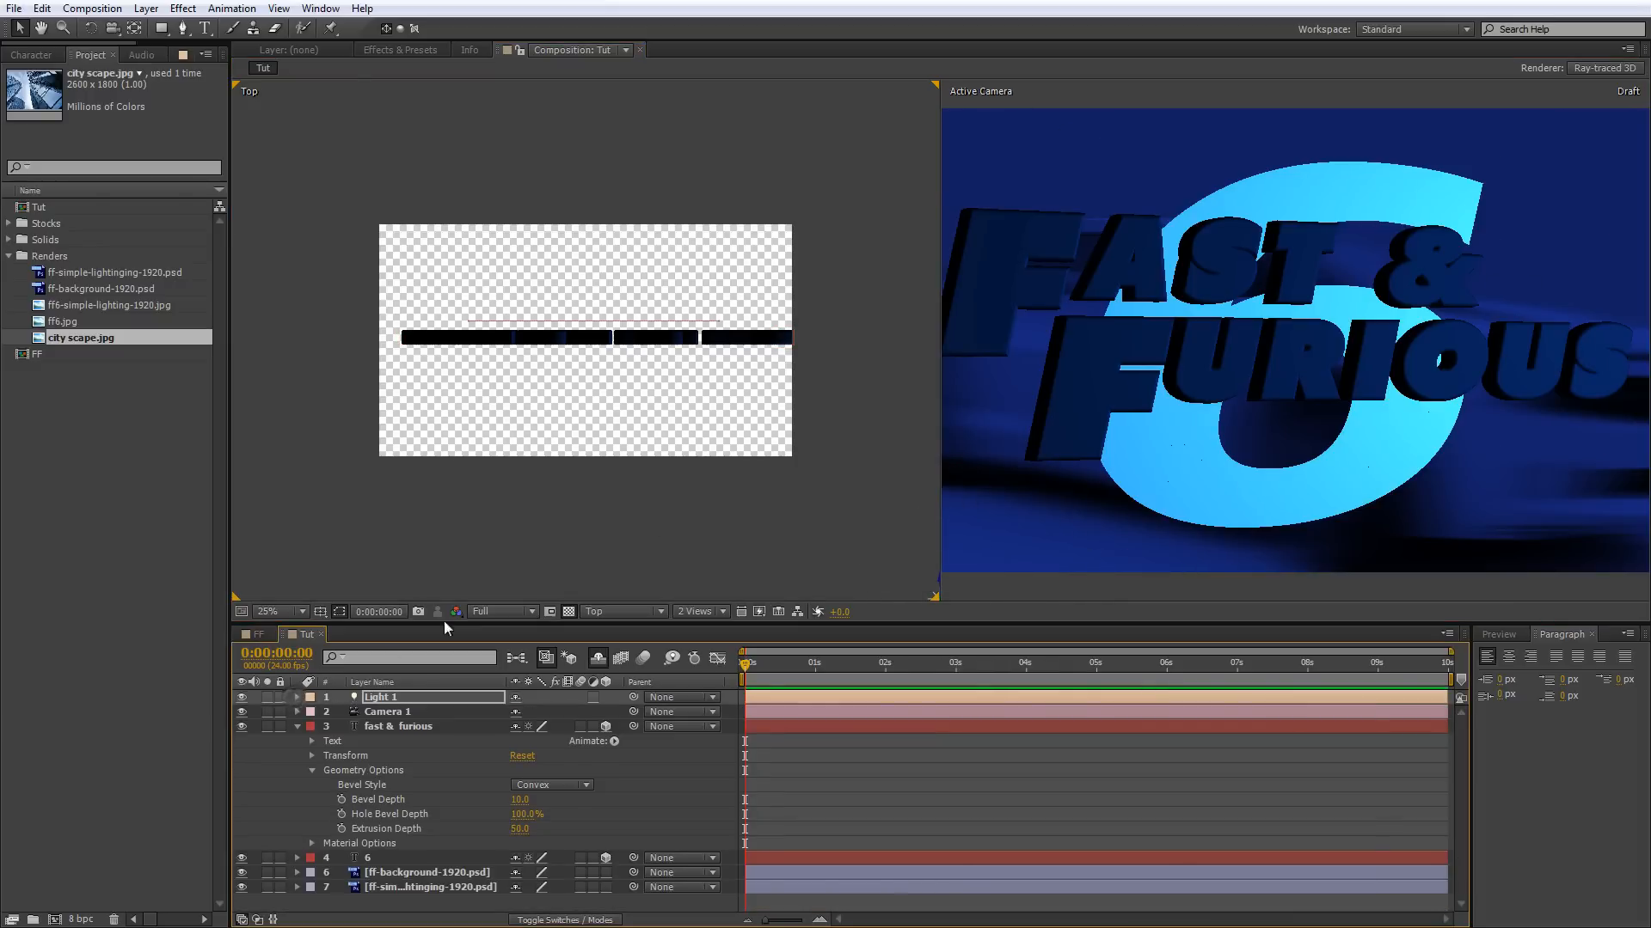
scroll(1394, 301, "up", 2)
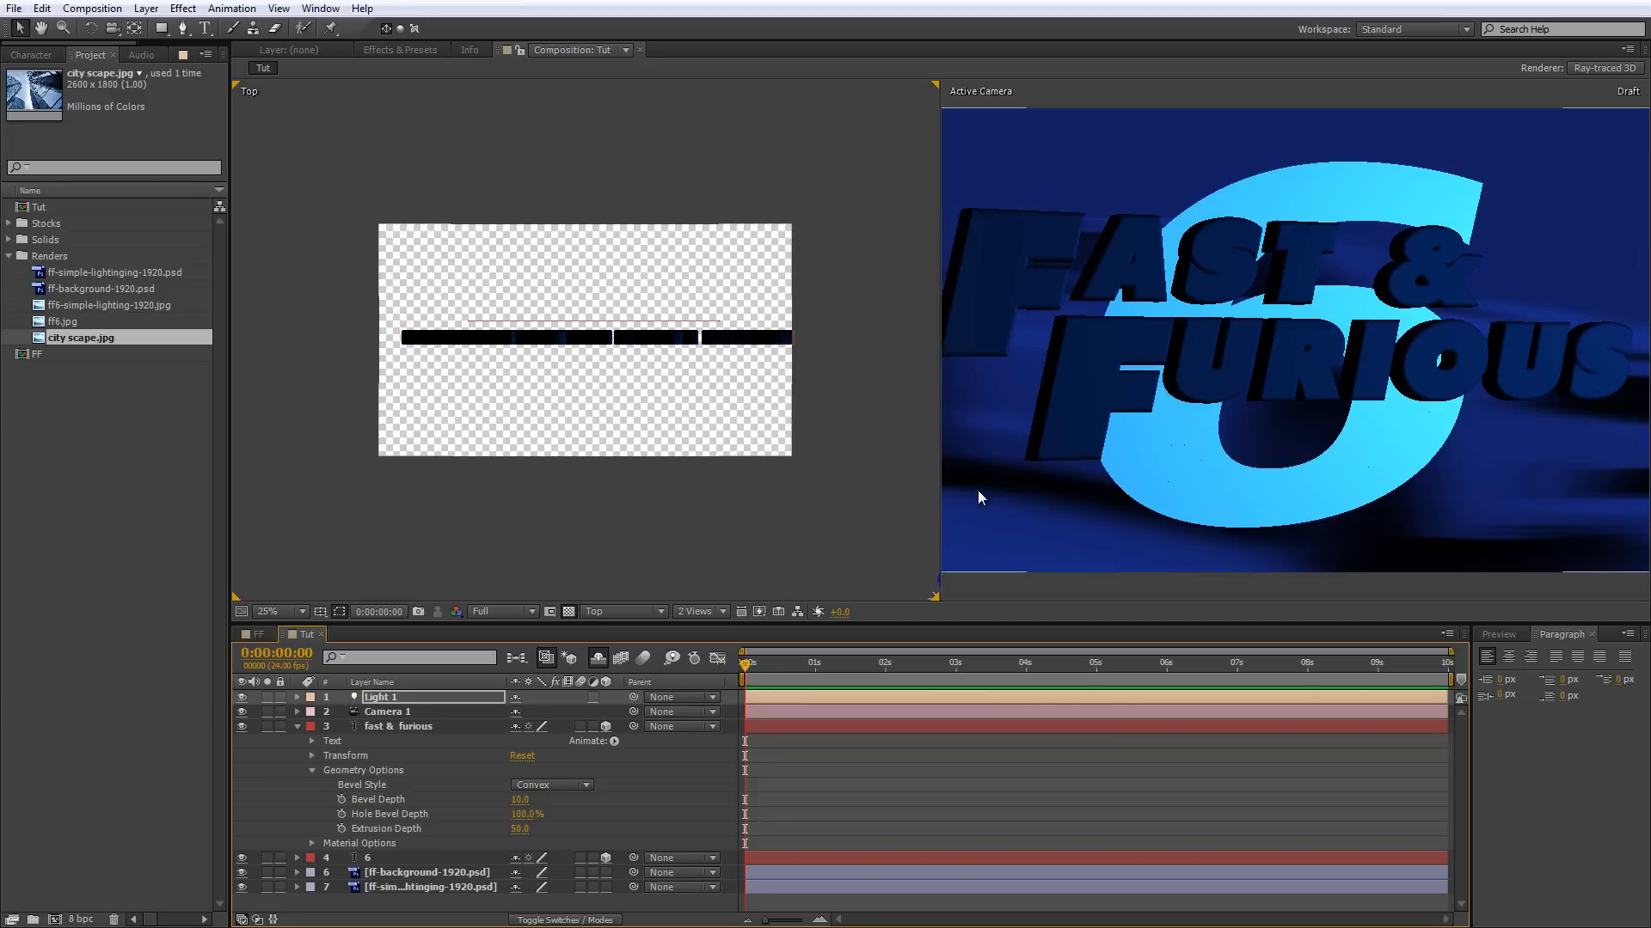
Set the fast & furious text's material Reflection Intensity to 100%.
left_click(385, 726)
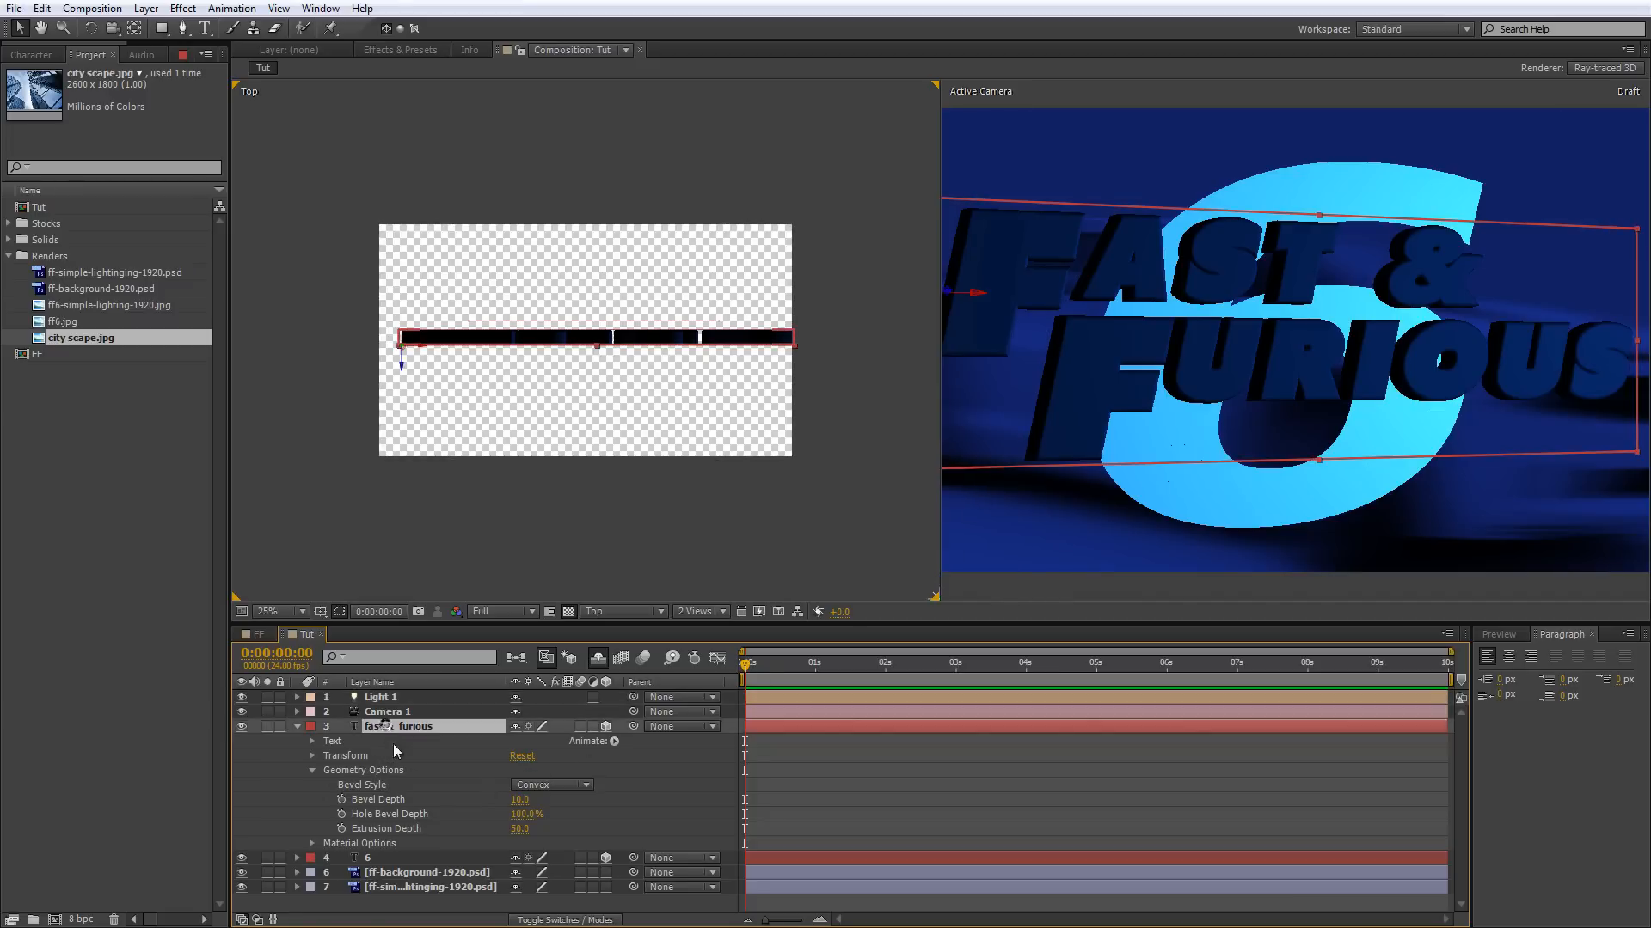
left_click(312, 844)
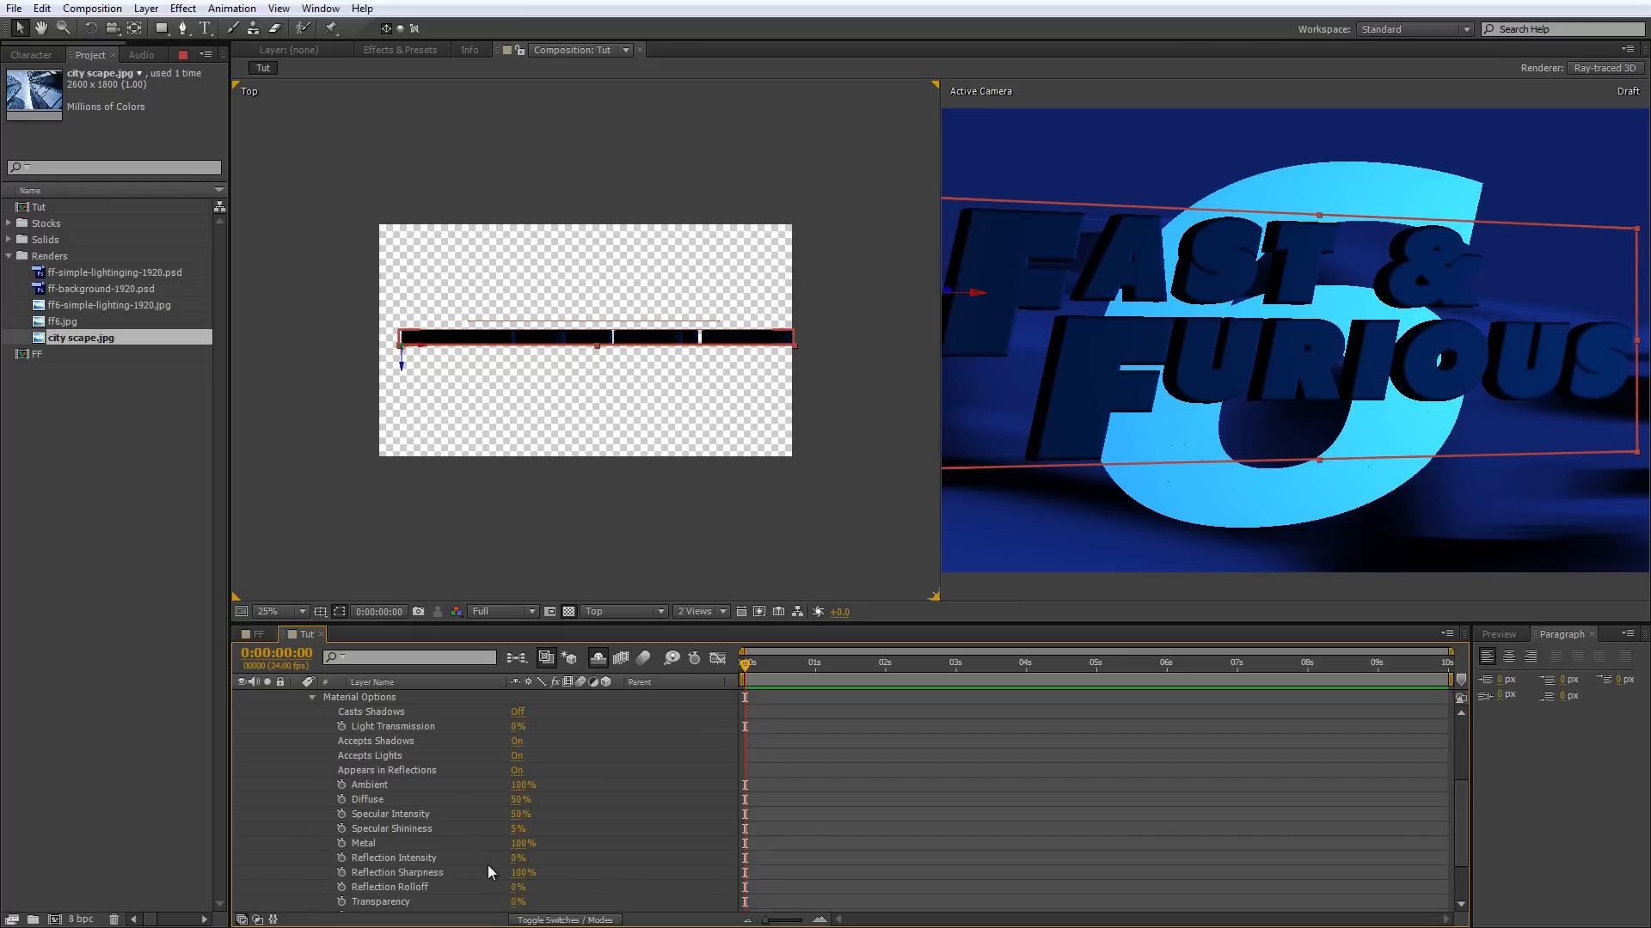
left_click_drag(516, 858, 758, 831)
scroll(659, 678, "down", 1)
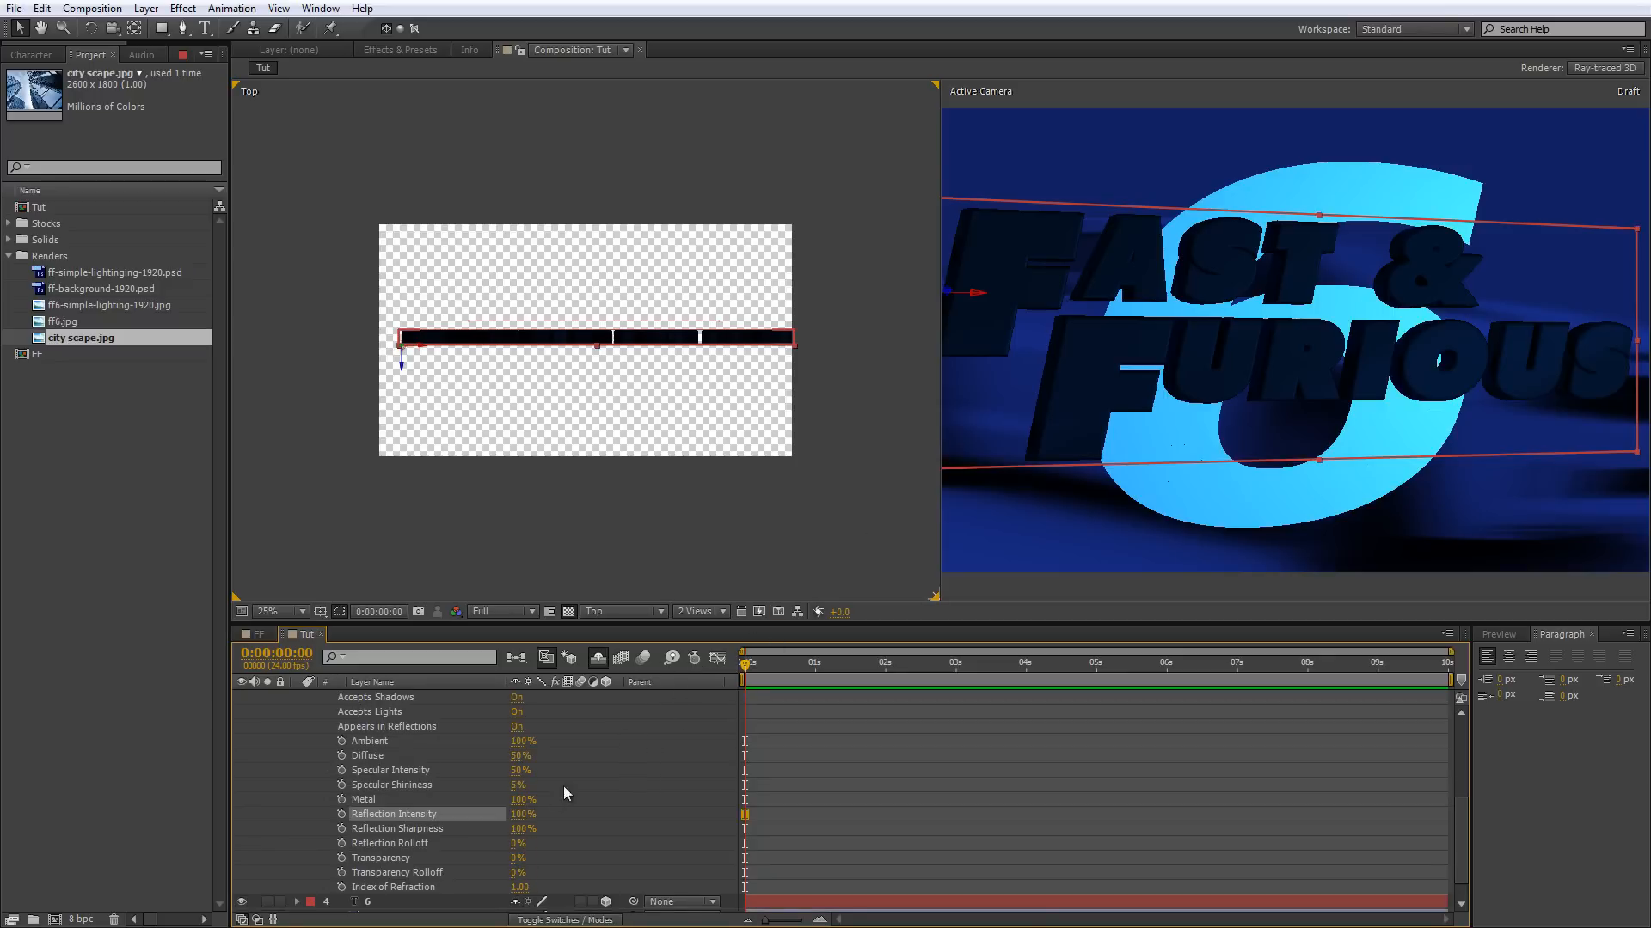
Set the fast & furious text's Specular Intensity and Specular Shininess to 100%.
left_click_drag(519, 770, 624, 766)
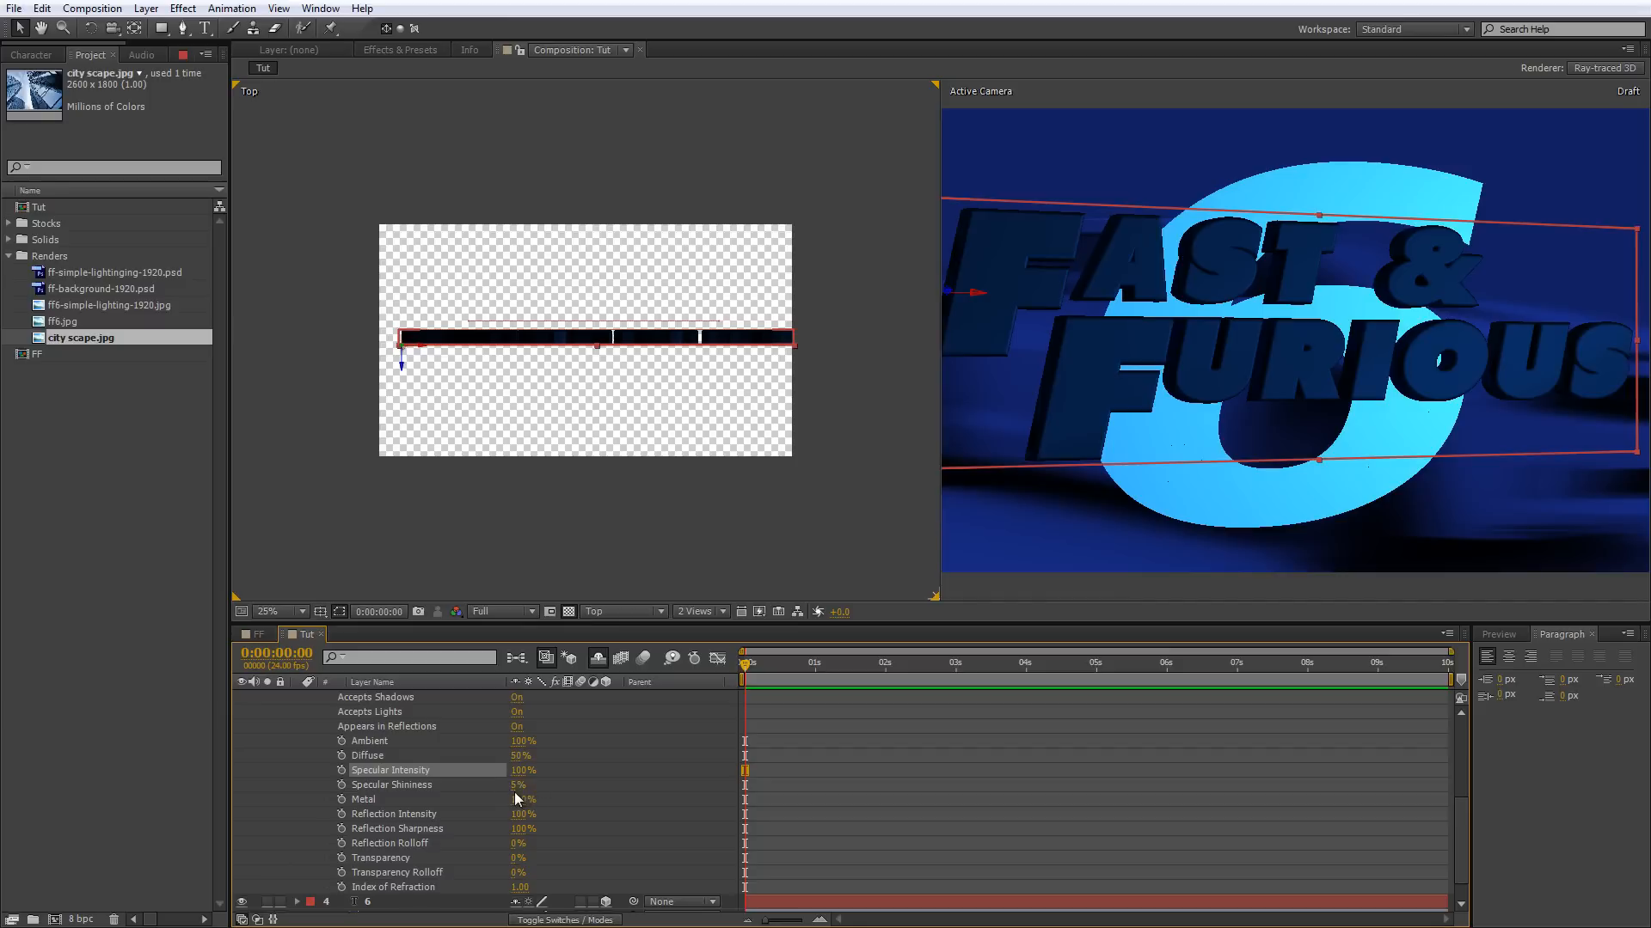
left_click_drag(517, 785, 621, 776)
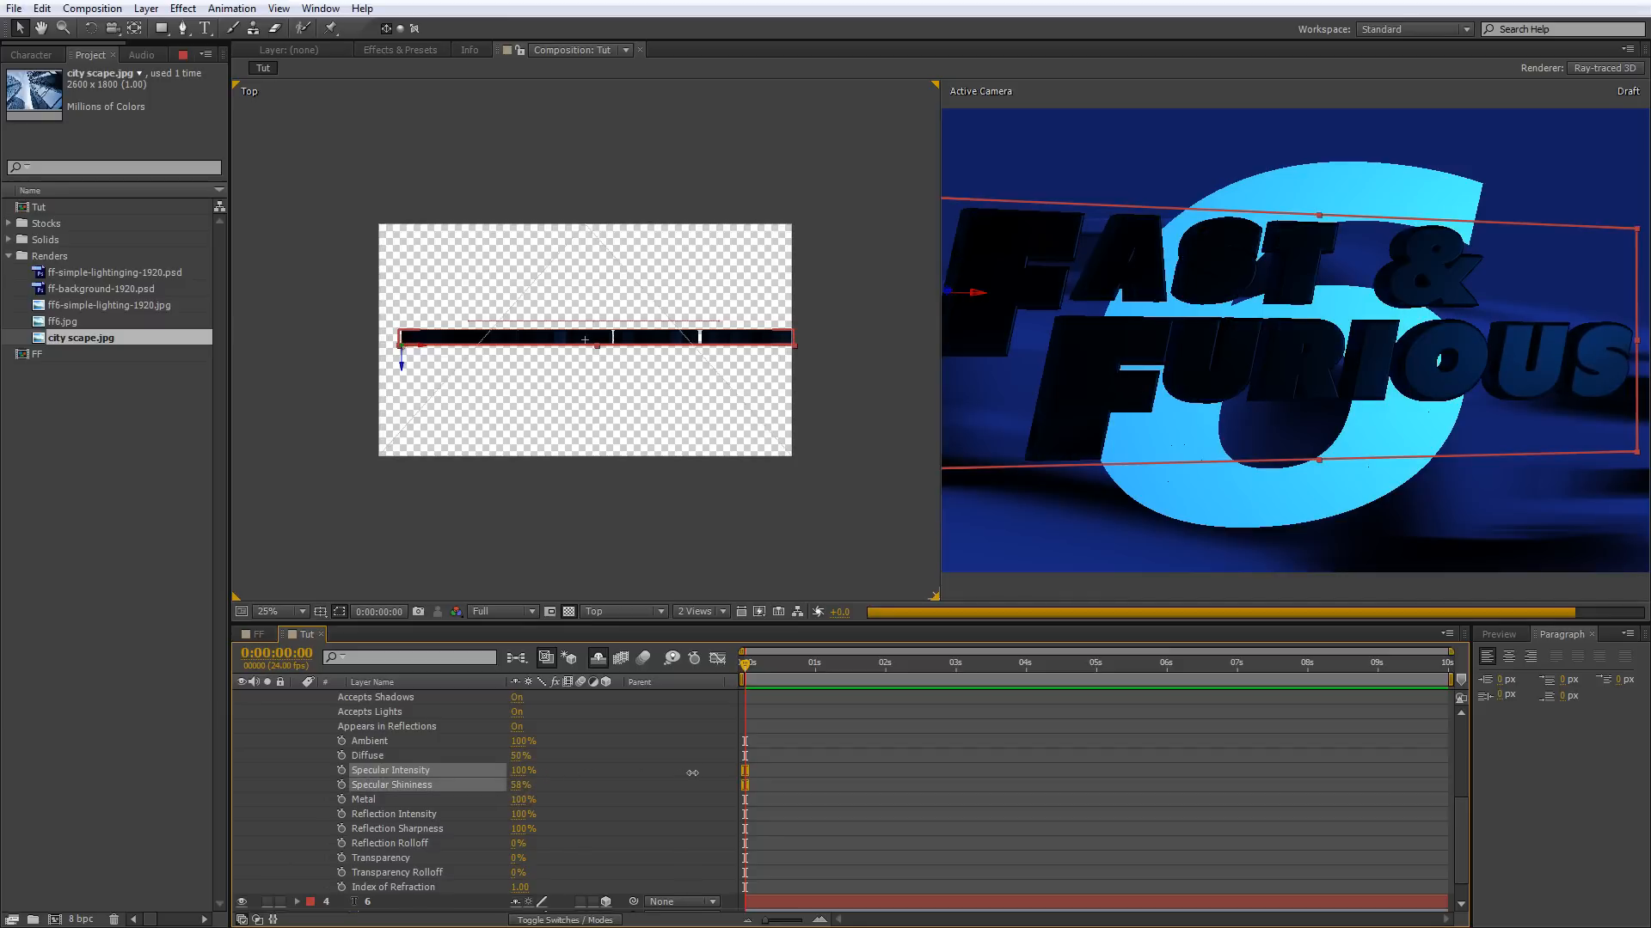
left_click_drag(759, 760, 760, 761)
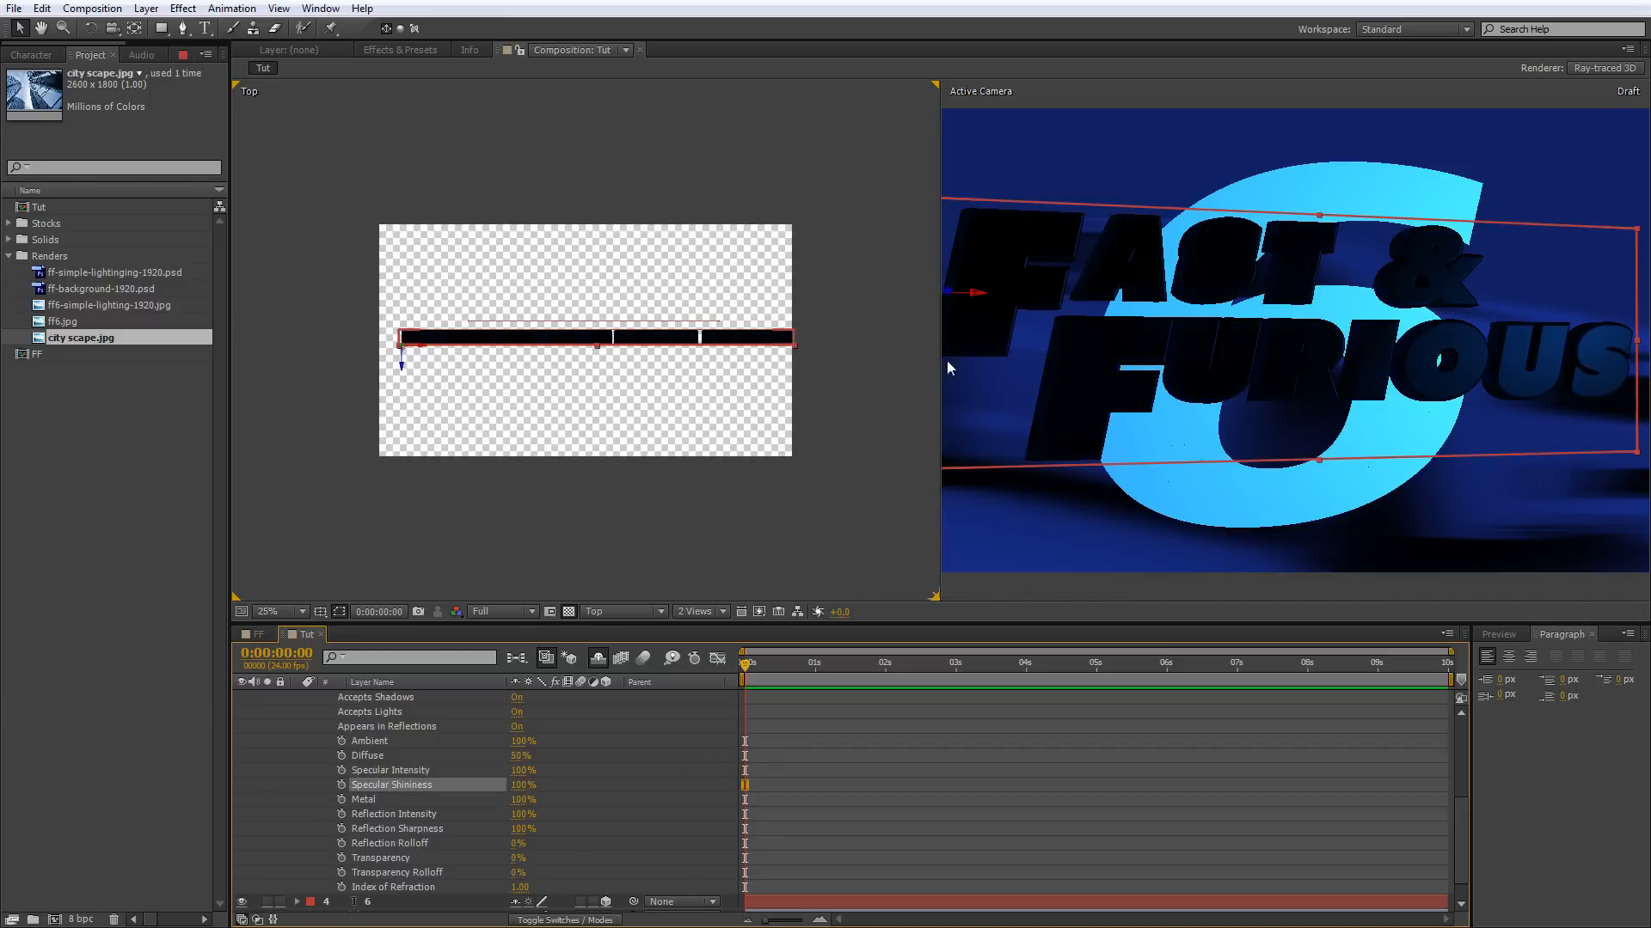
Show the composition in a single Active Camera view and lower the fast & furious text's Metal value to 88%.
left_click(721, 612)
left_click(717, 627)
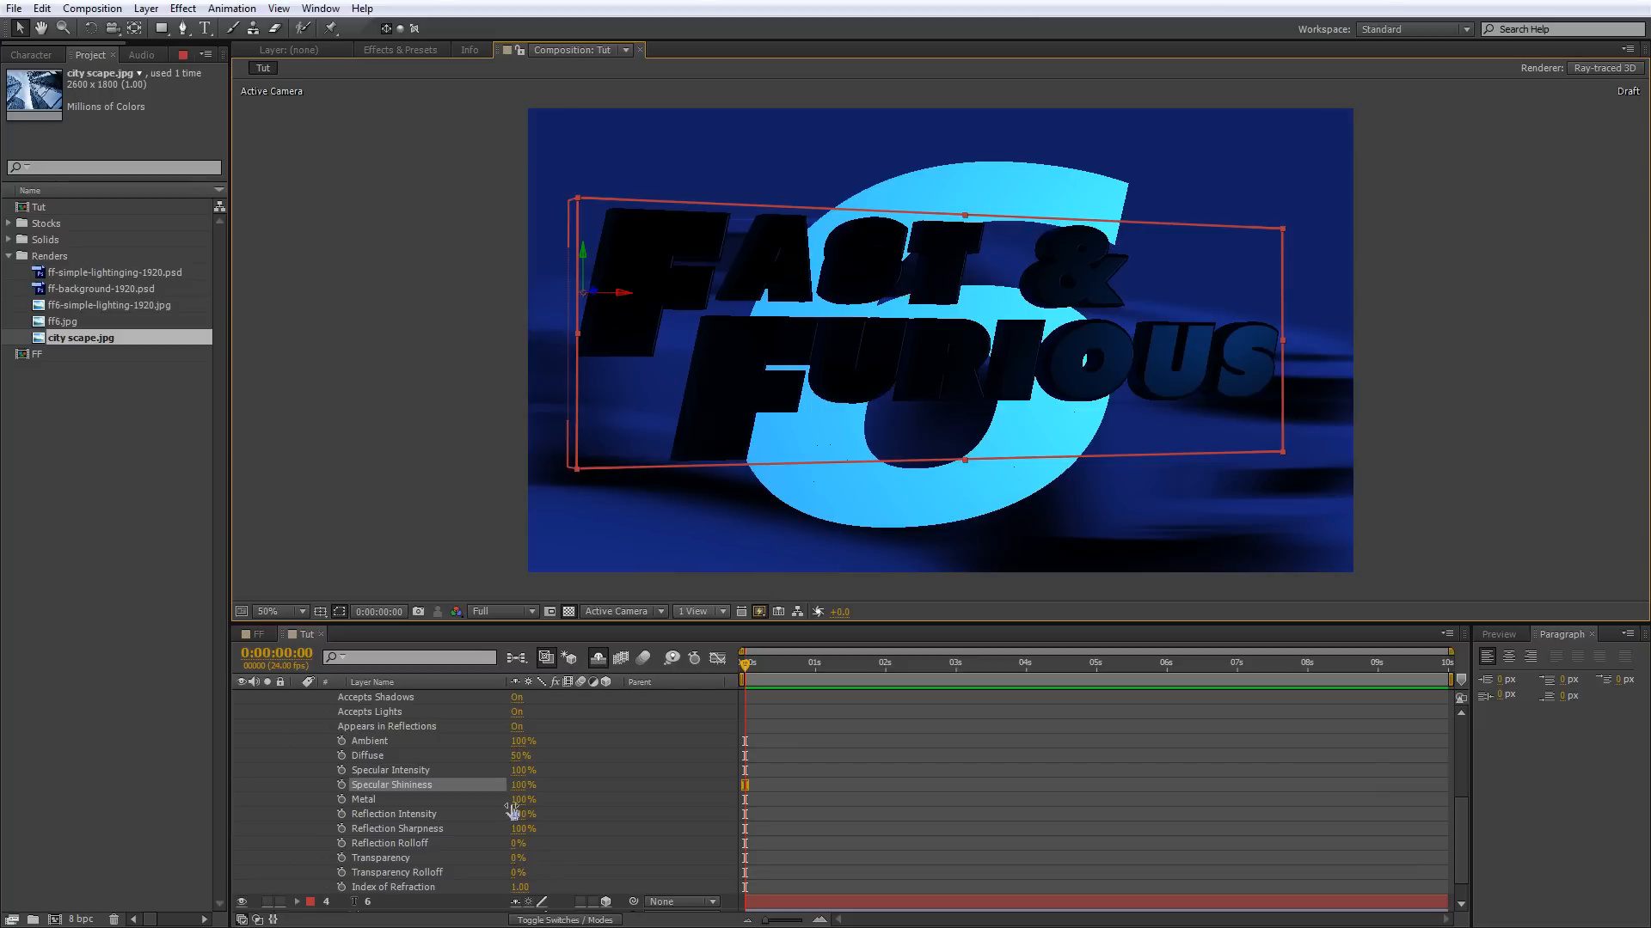
left_click_drag(512, 809, 507, 808)
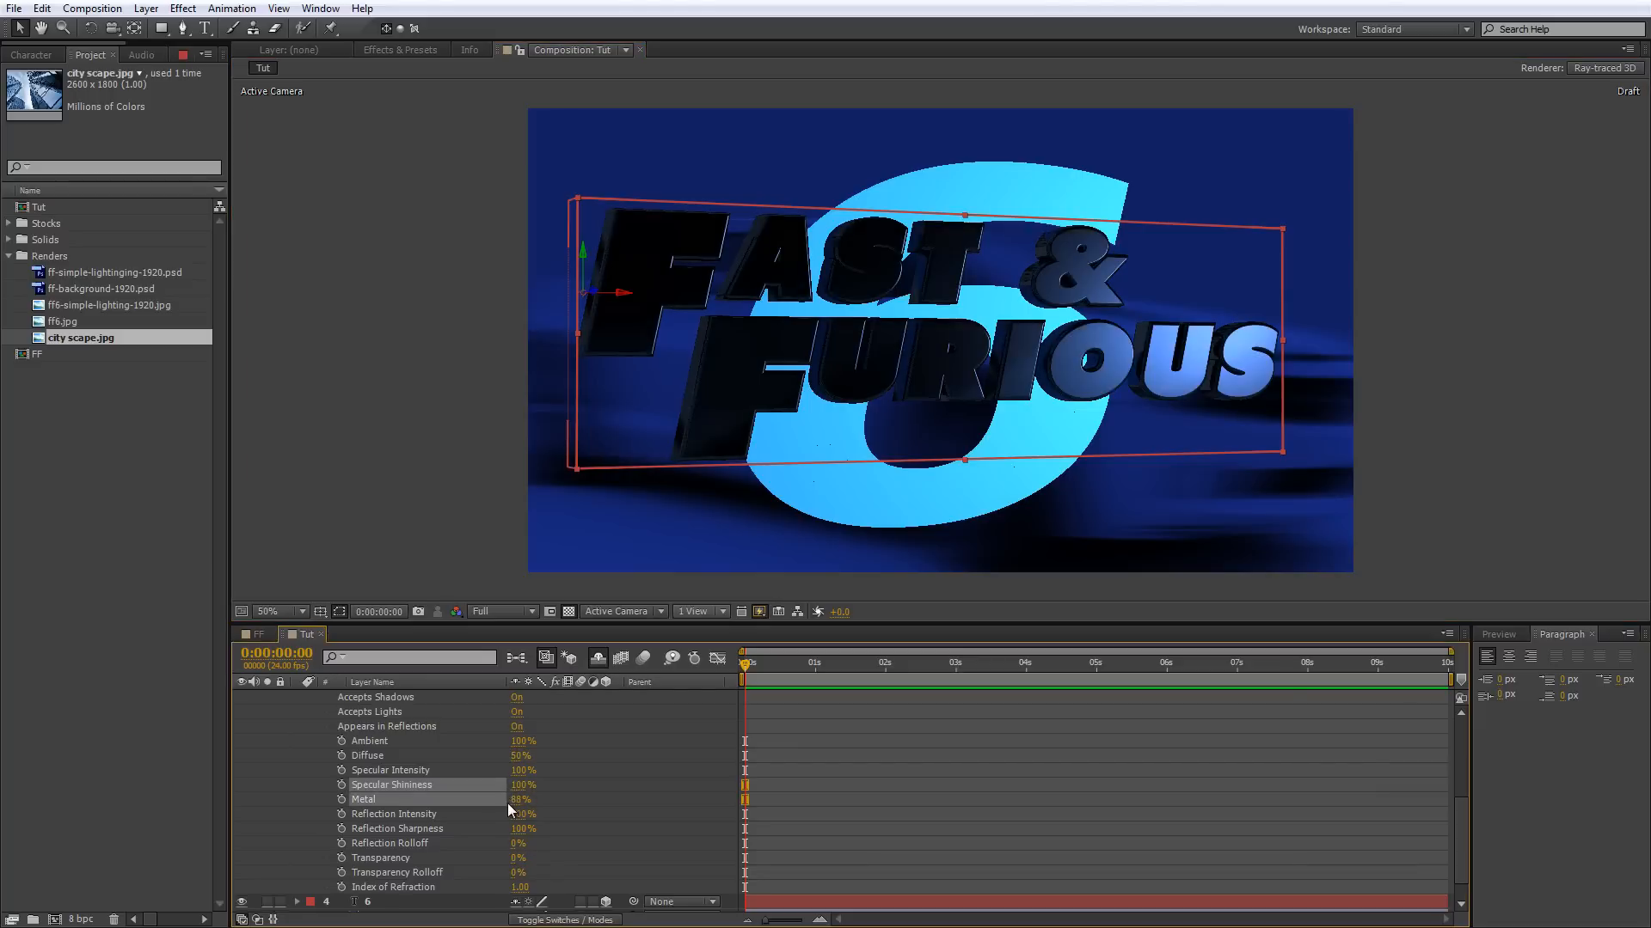
left_click(507, 805)
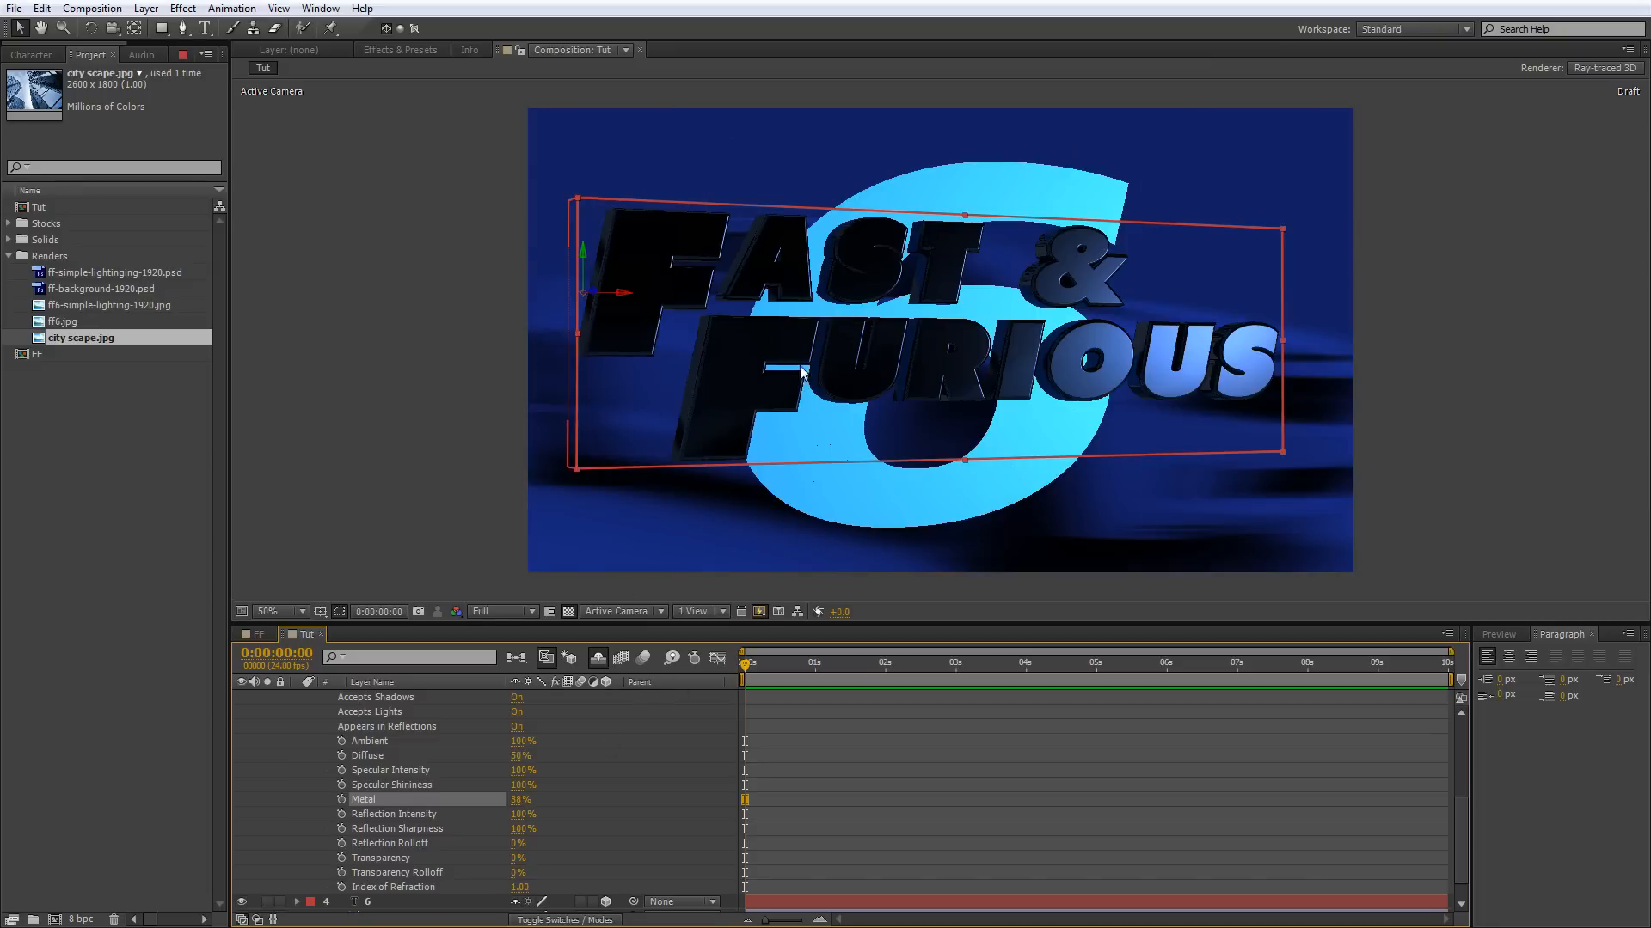
Add a text animator for the RGB color of the bevel to the fast & furious layer.
scroll(496, 750, "up", 5)
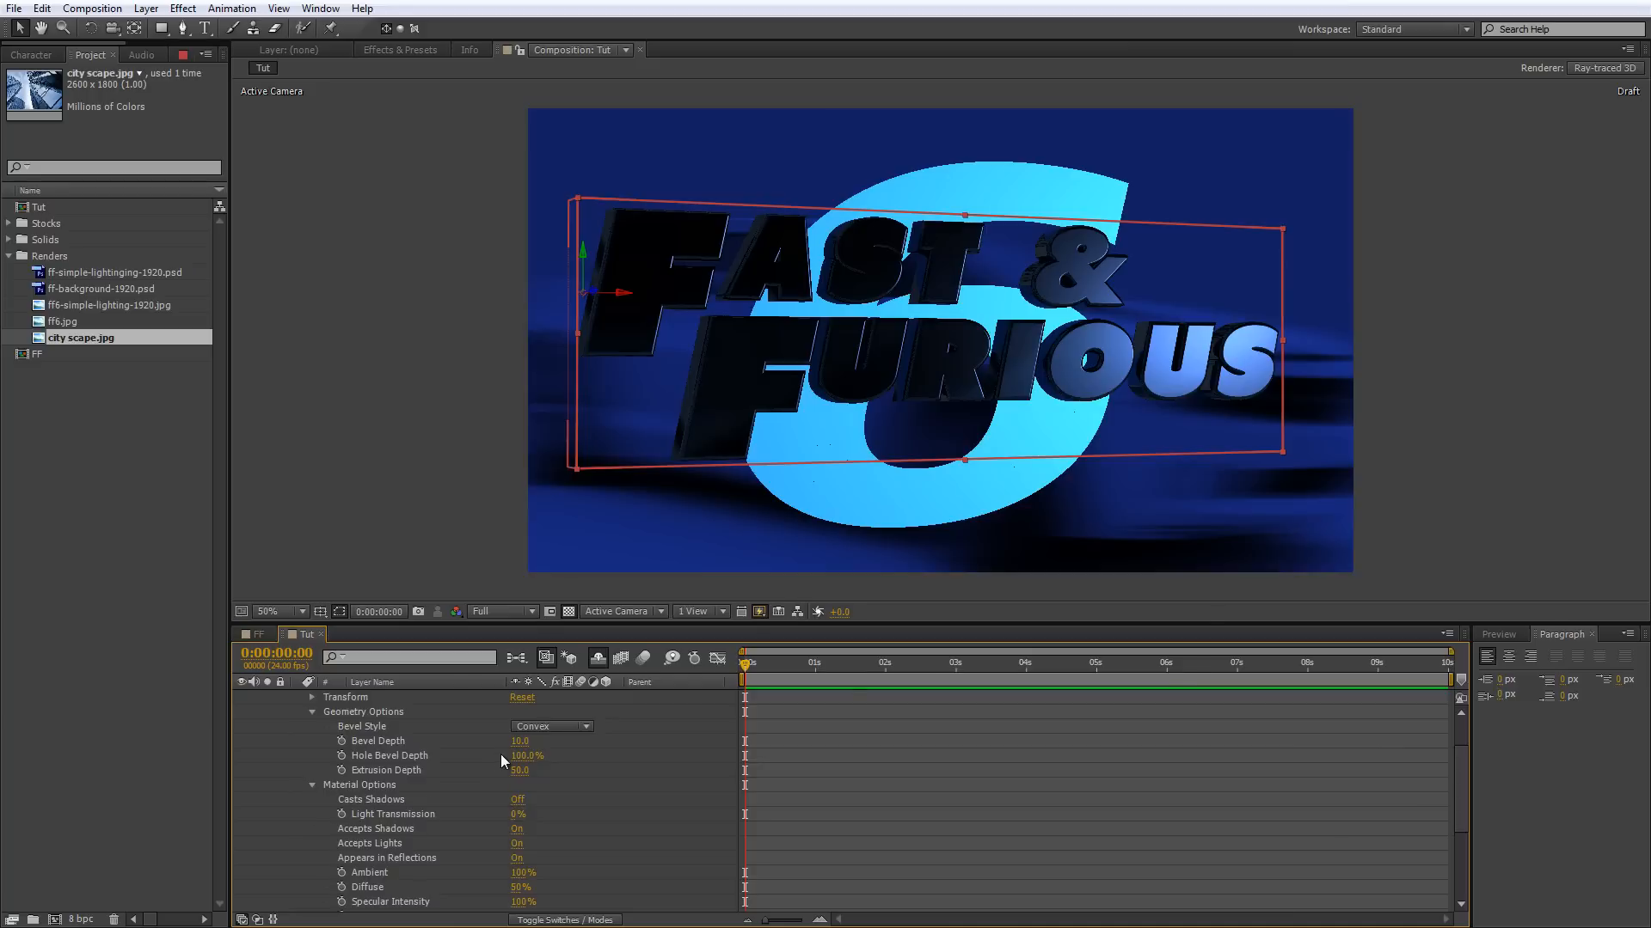
left_click(614, 741)
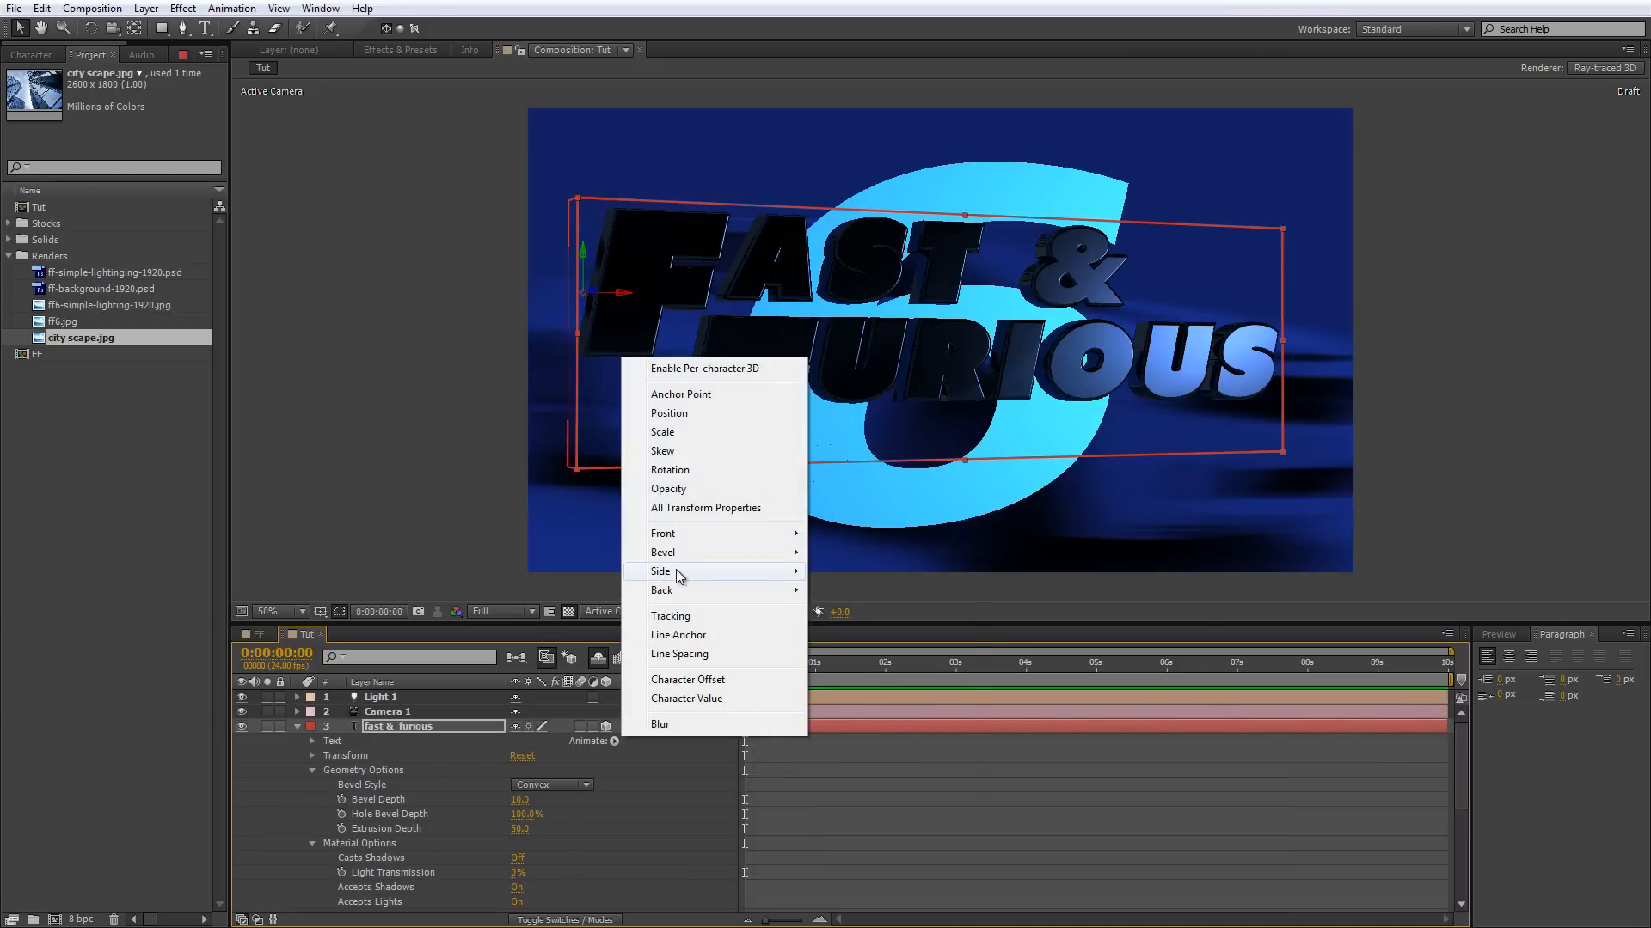
mouse_move(685, 561)
mouse_move(849, 553)
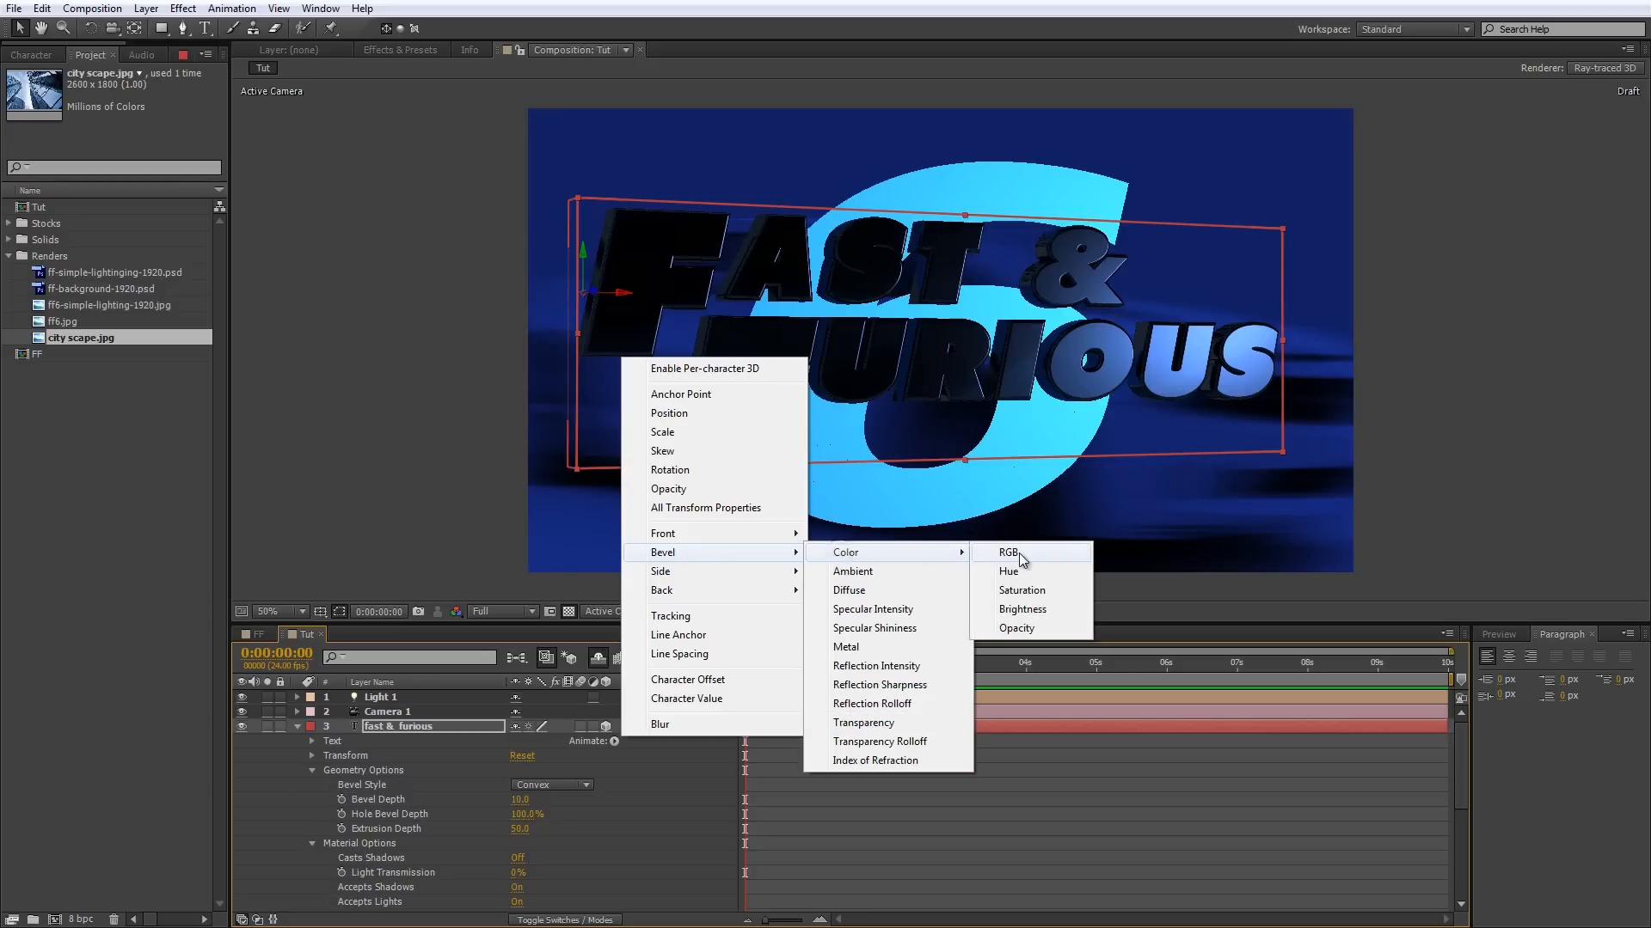
left_click(1006, 552)
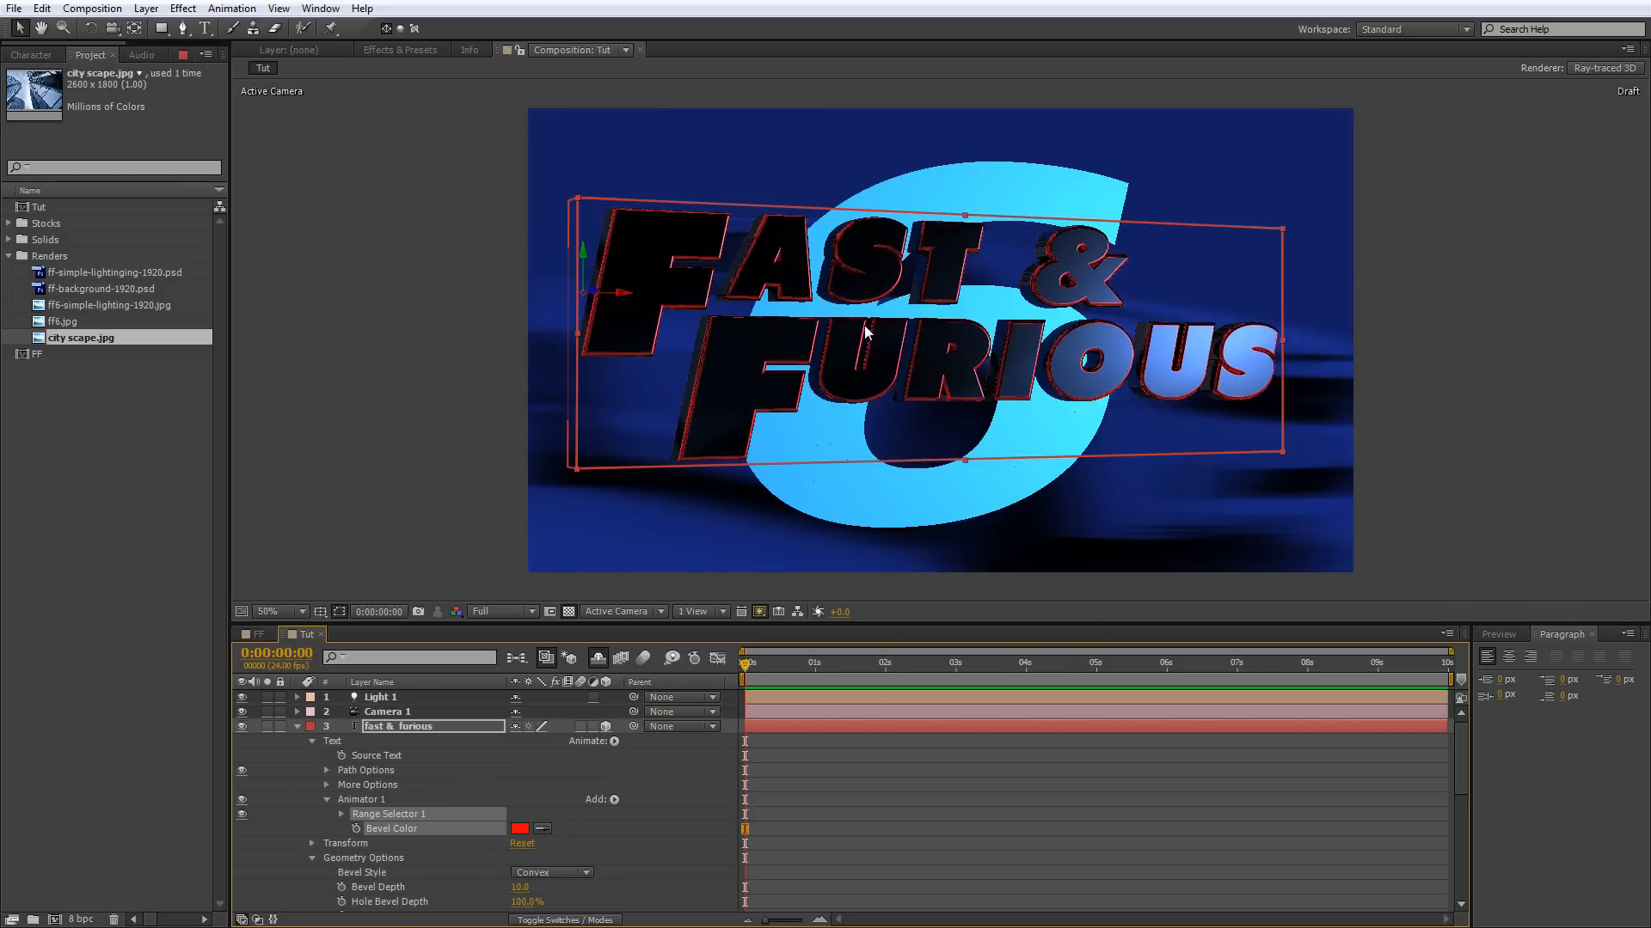
scroll(864, 335, "up", 2)
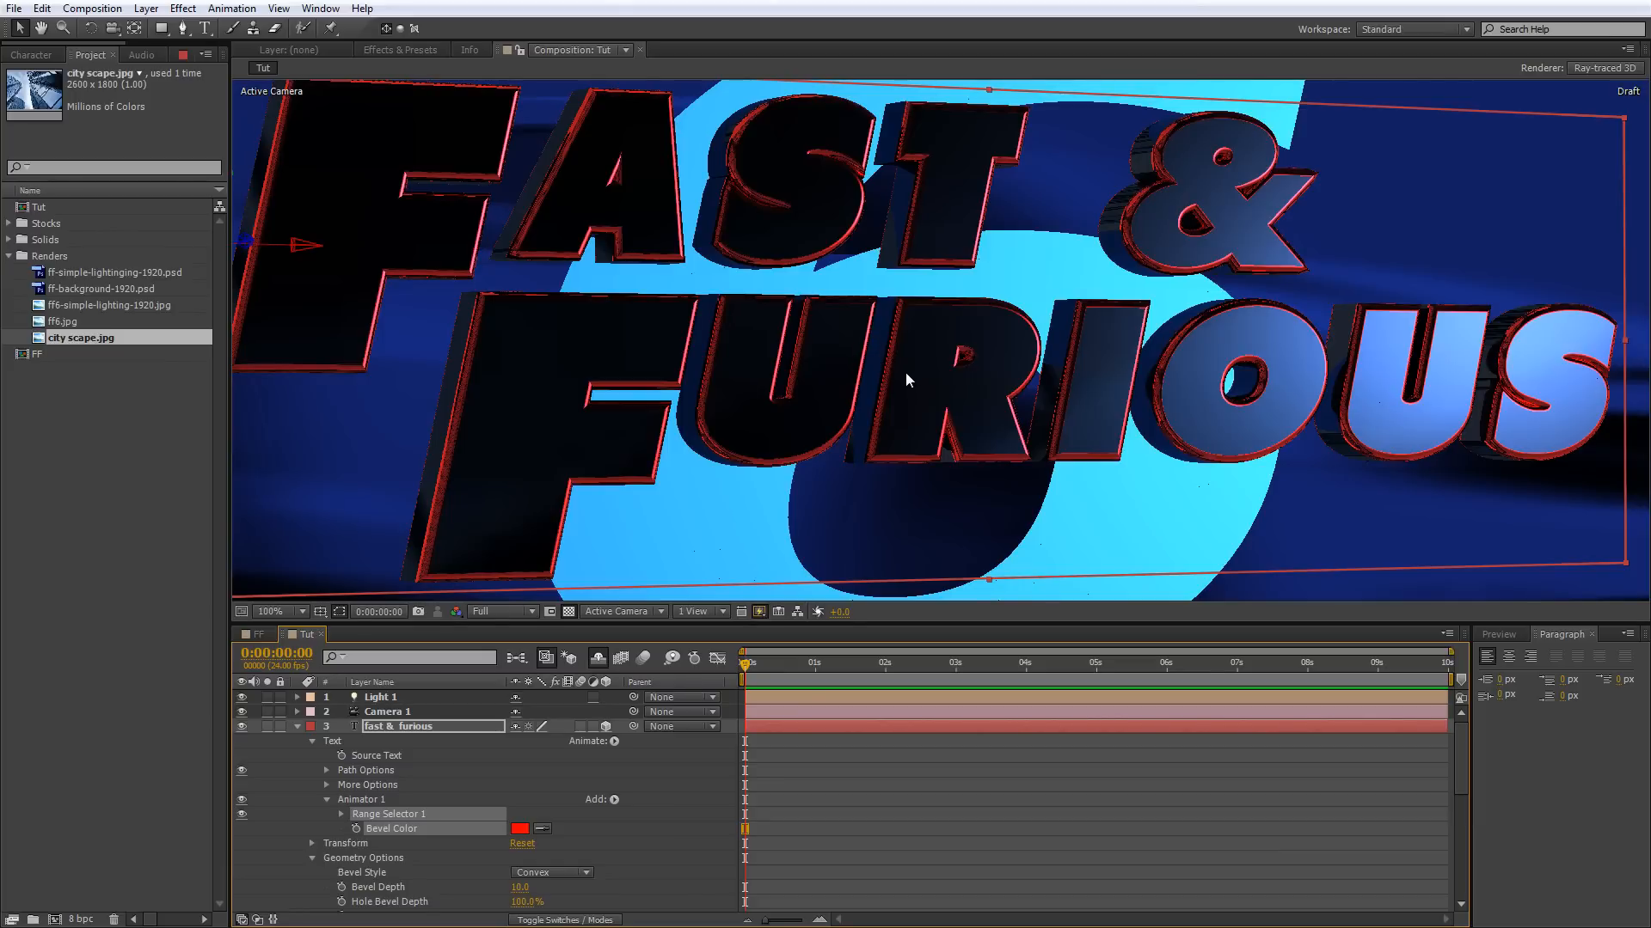
scroll(901, 375, "down", 2)
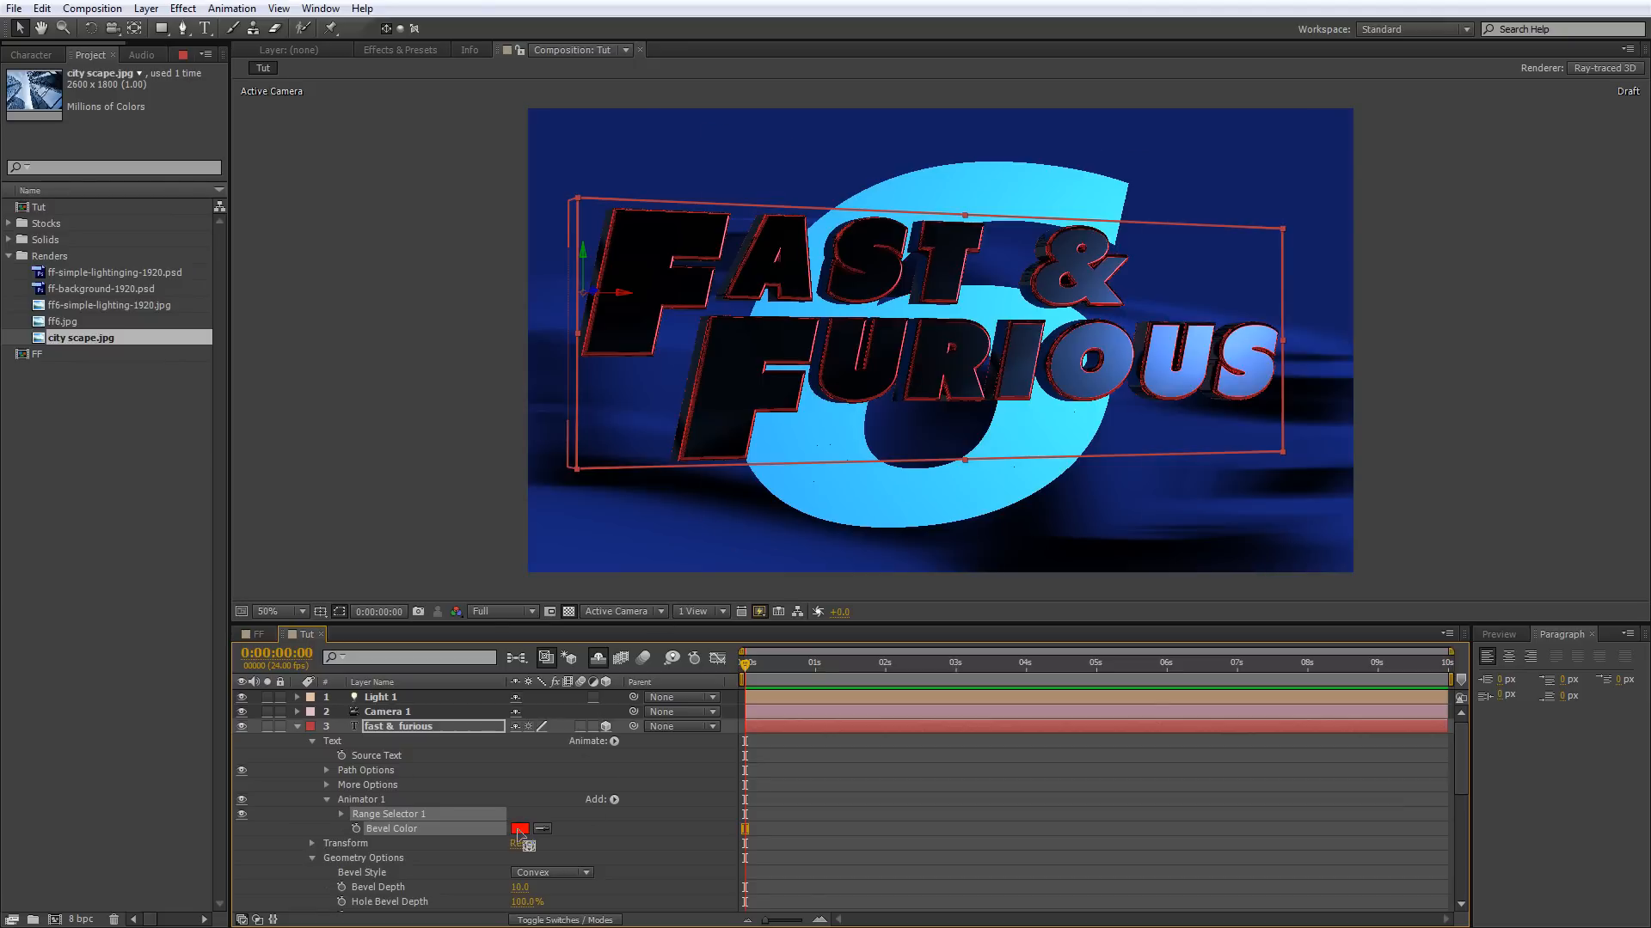
Set the fast & furious text's Bevel Color to near-white FFF6F6 and check the edges up close.
left_click(519, 830)
left_click_drag(460, 307, 463, 347)
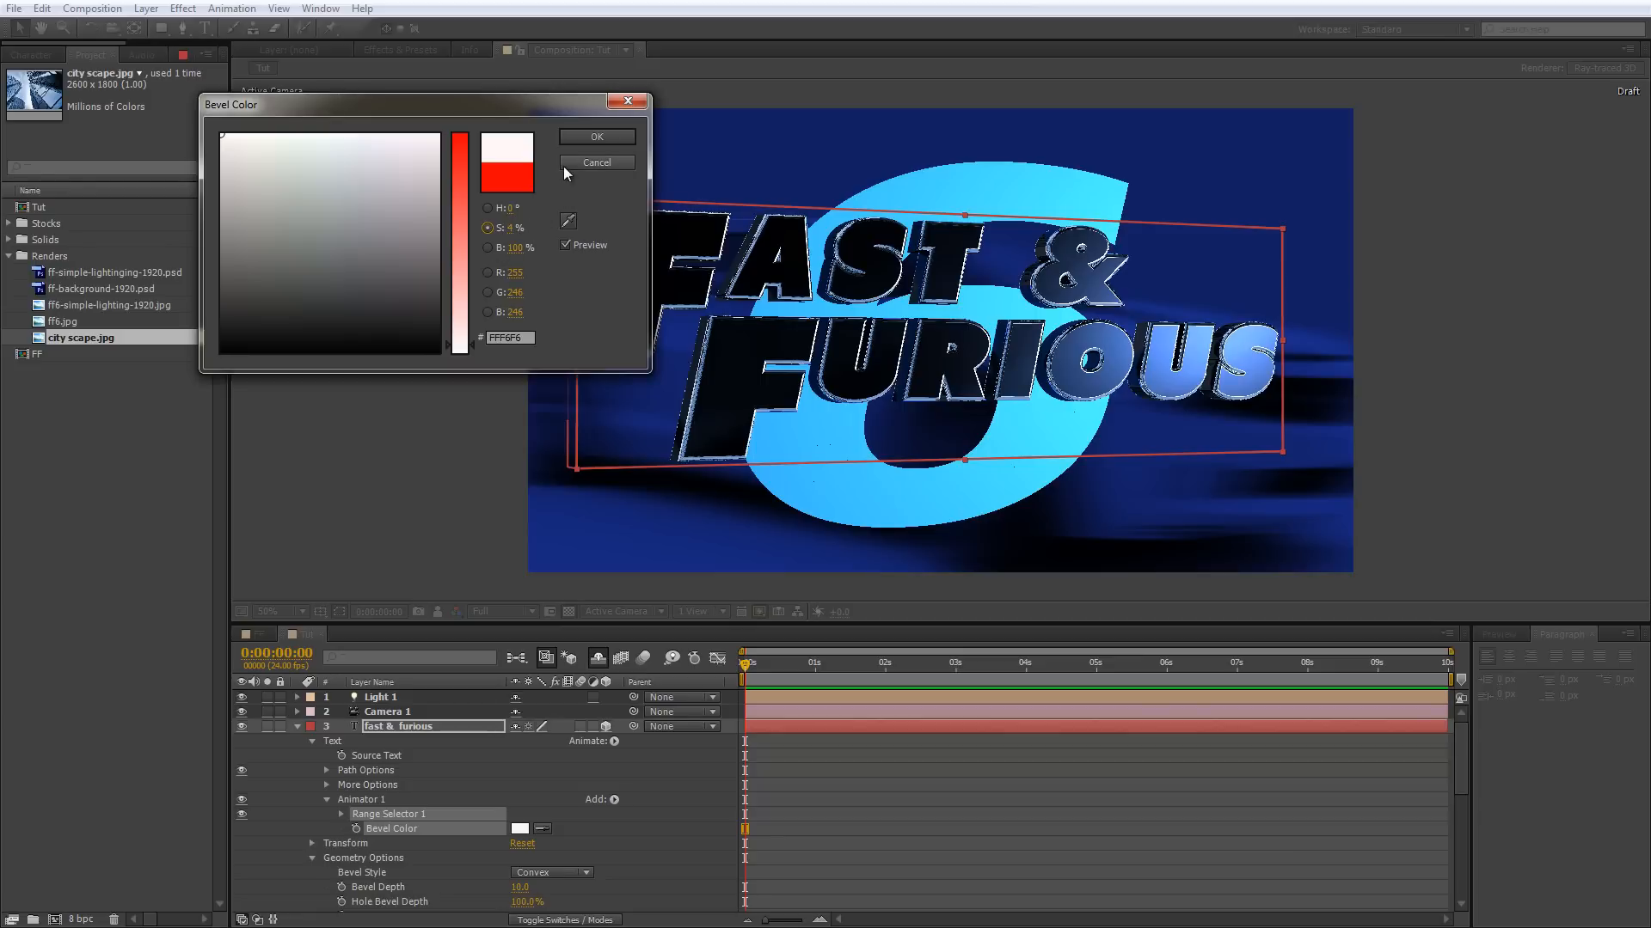
left_click(595, 137)
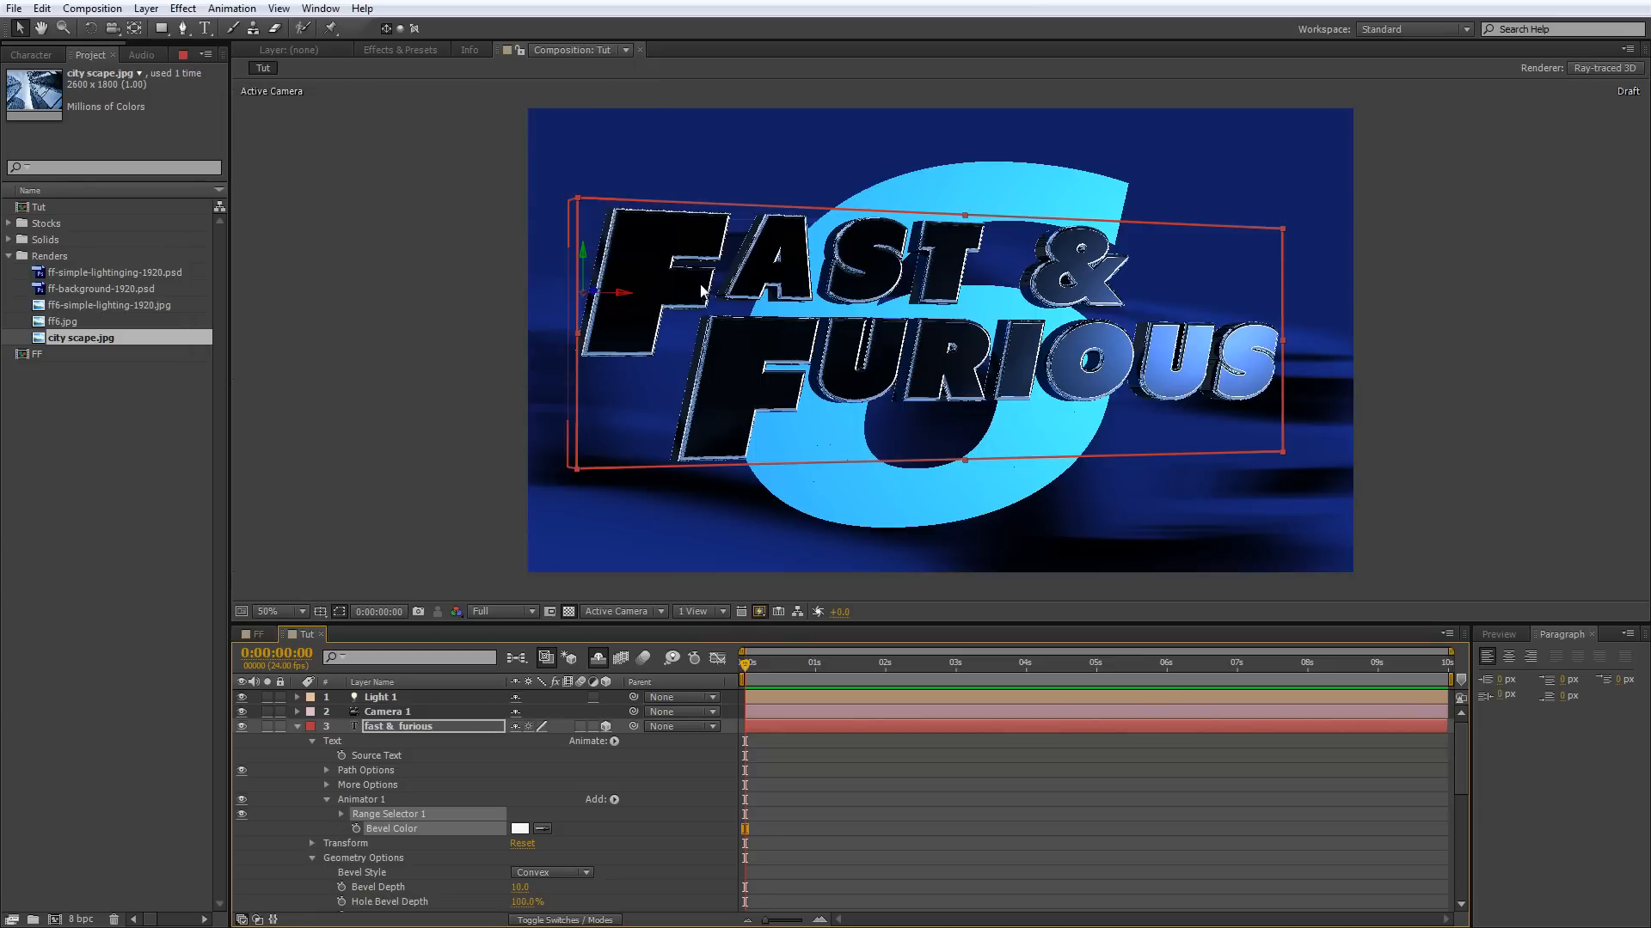
key("slash")
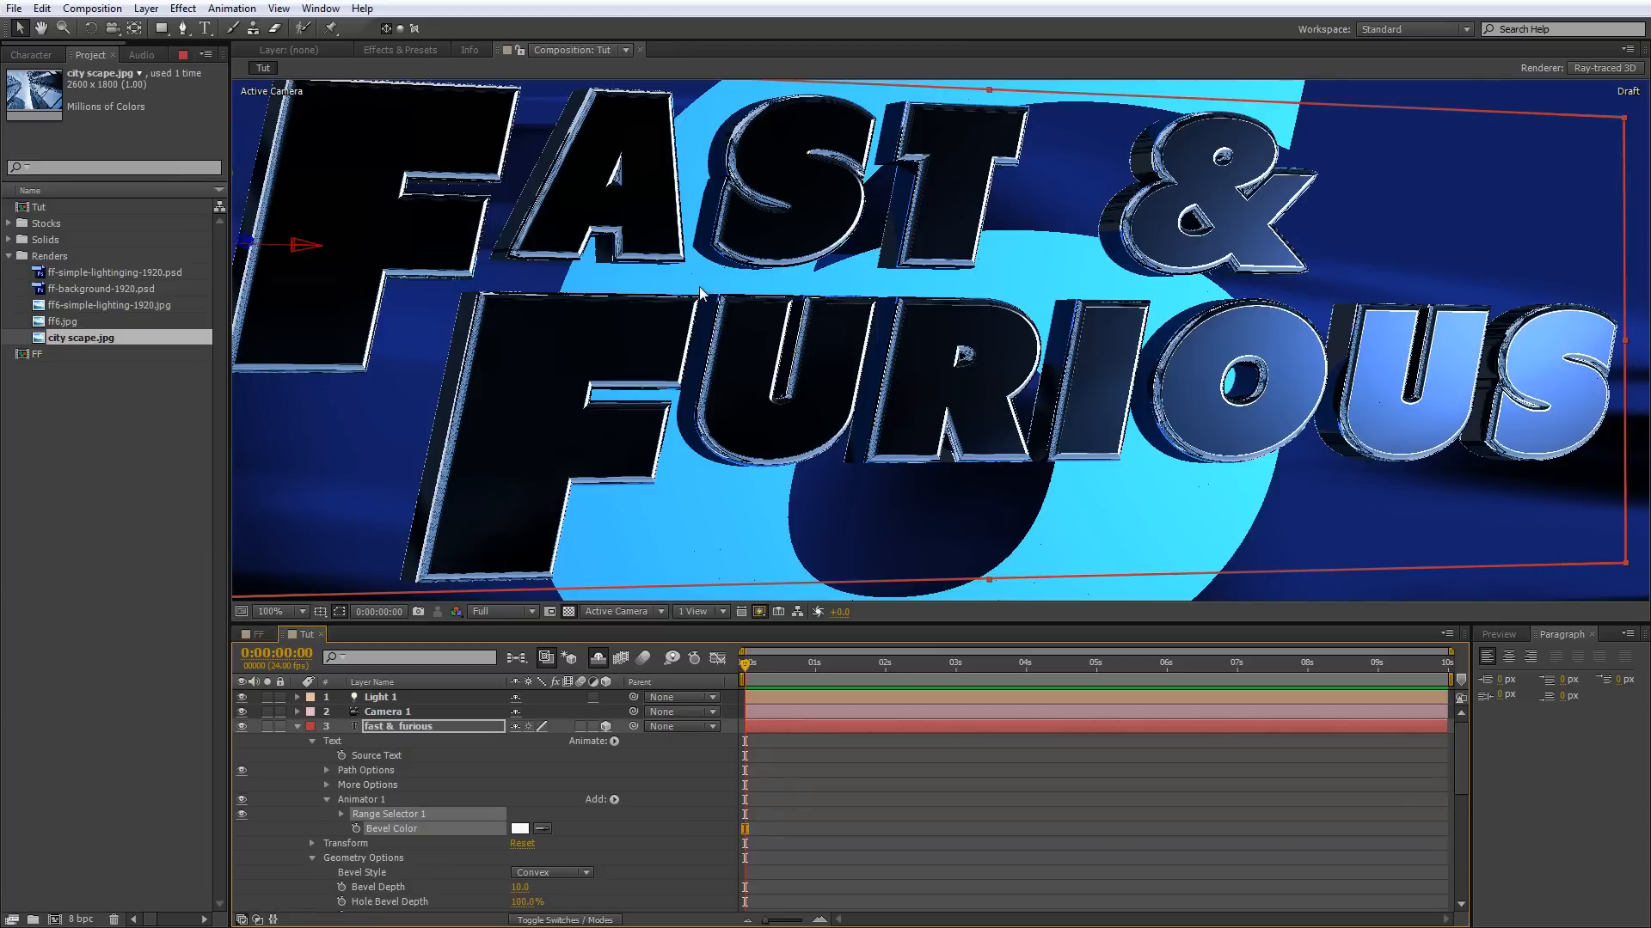
key("comma")
key("comma")
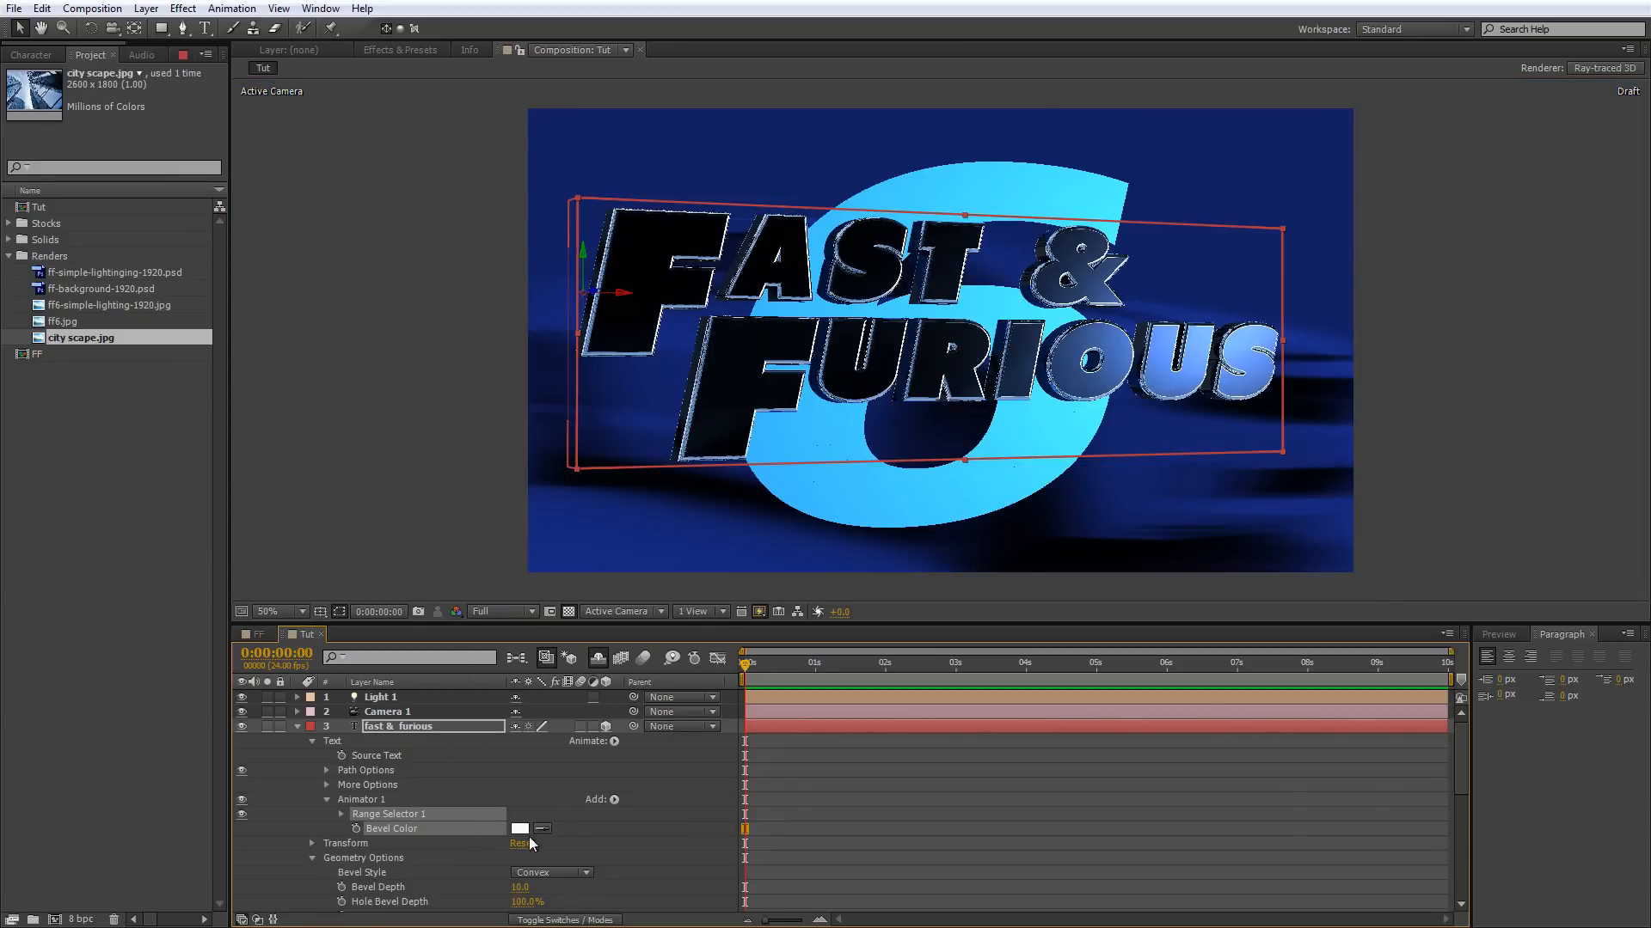
Add an RGB Side Color property to Animator 1 and sample the near-white Bevel Color swatch for it.
left_click(615, 800)
mouse_move(655, 806)
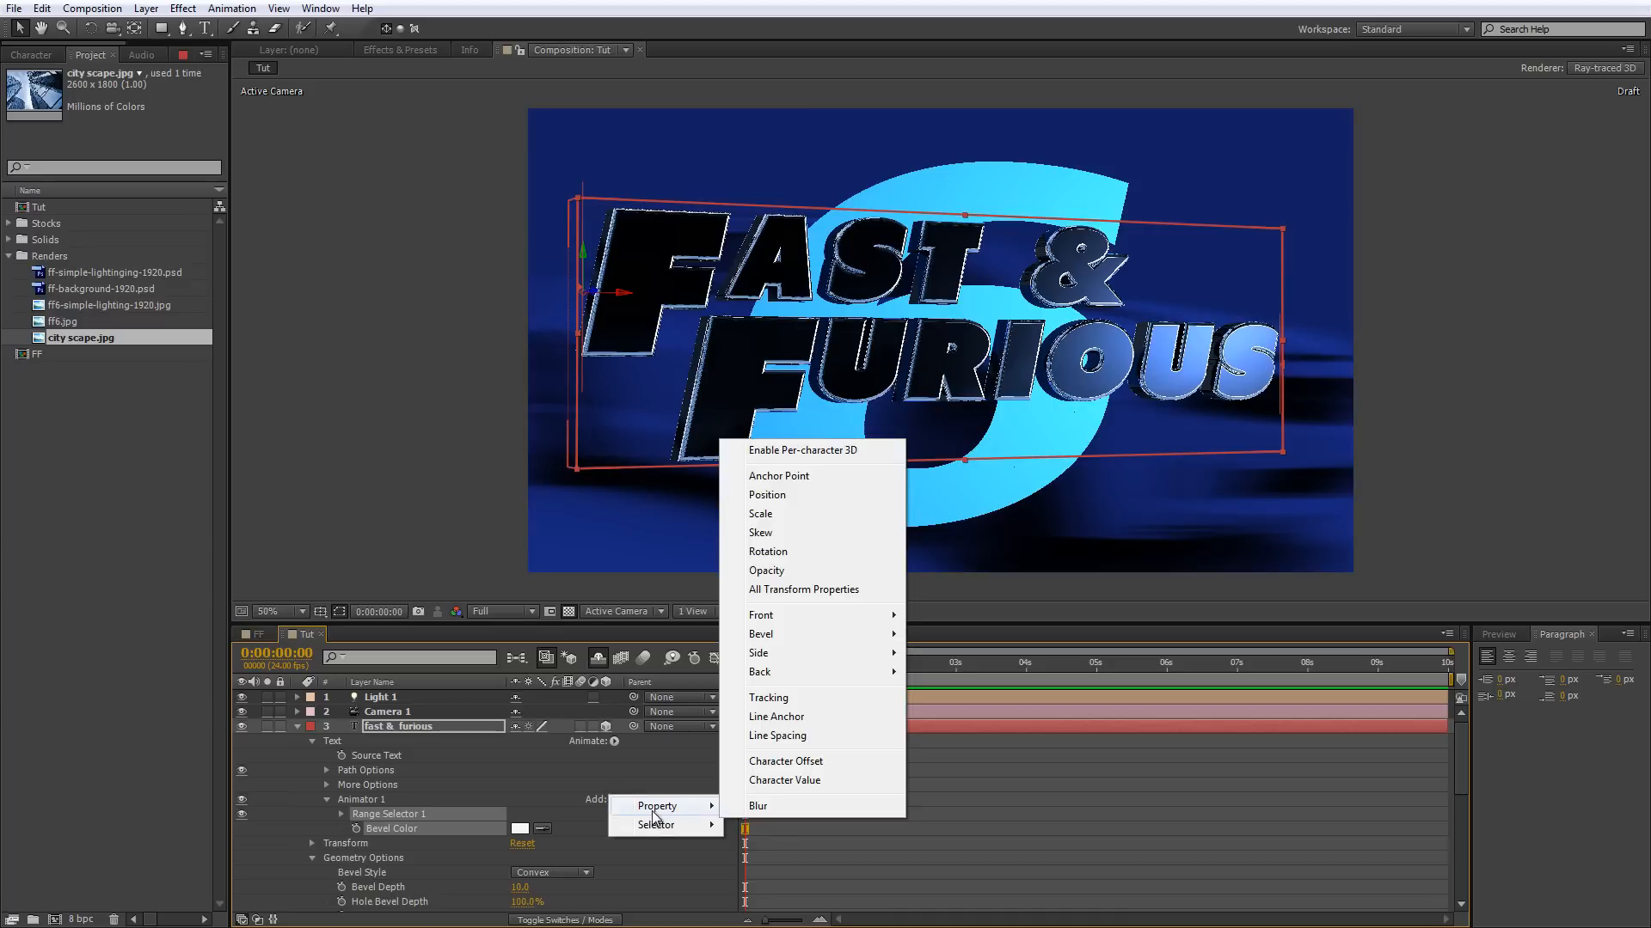
mouse_move(780, 655)
mouse_move(980, 653)
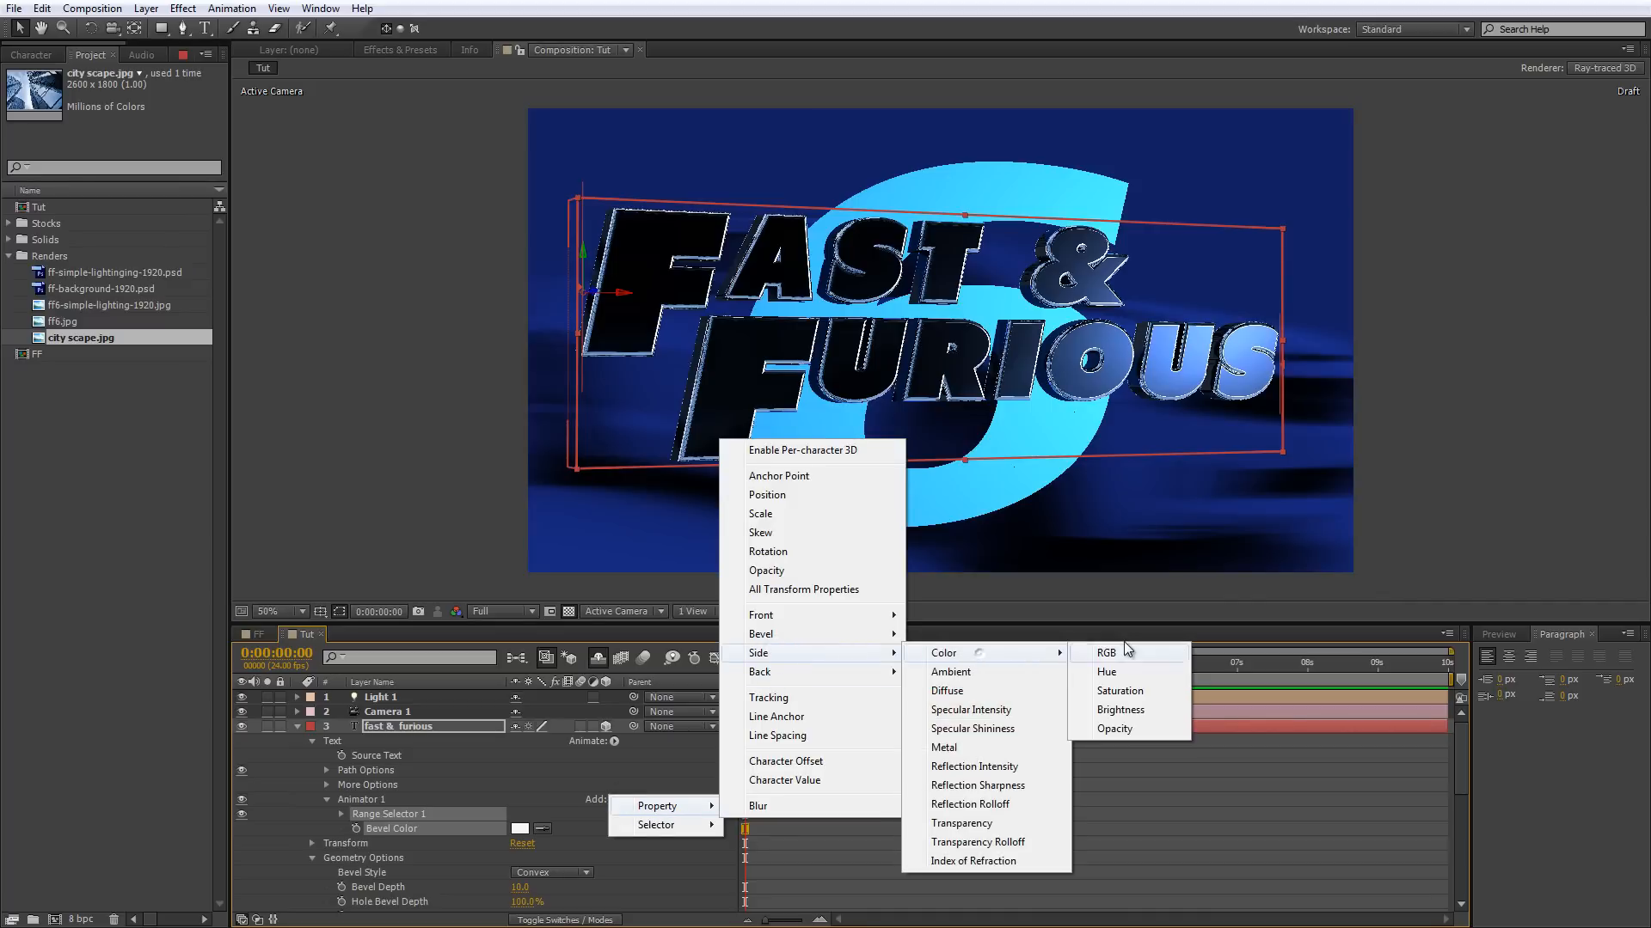
left_click(1119, 655)
left_click(544, 844)
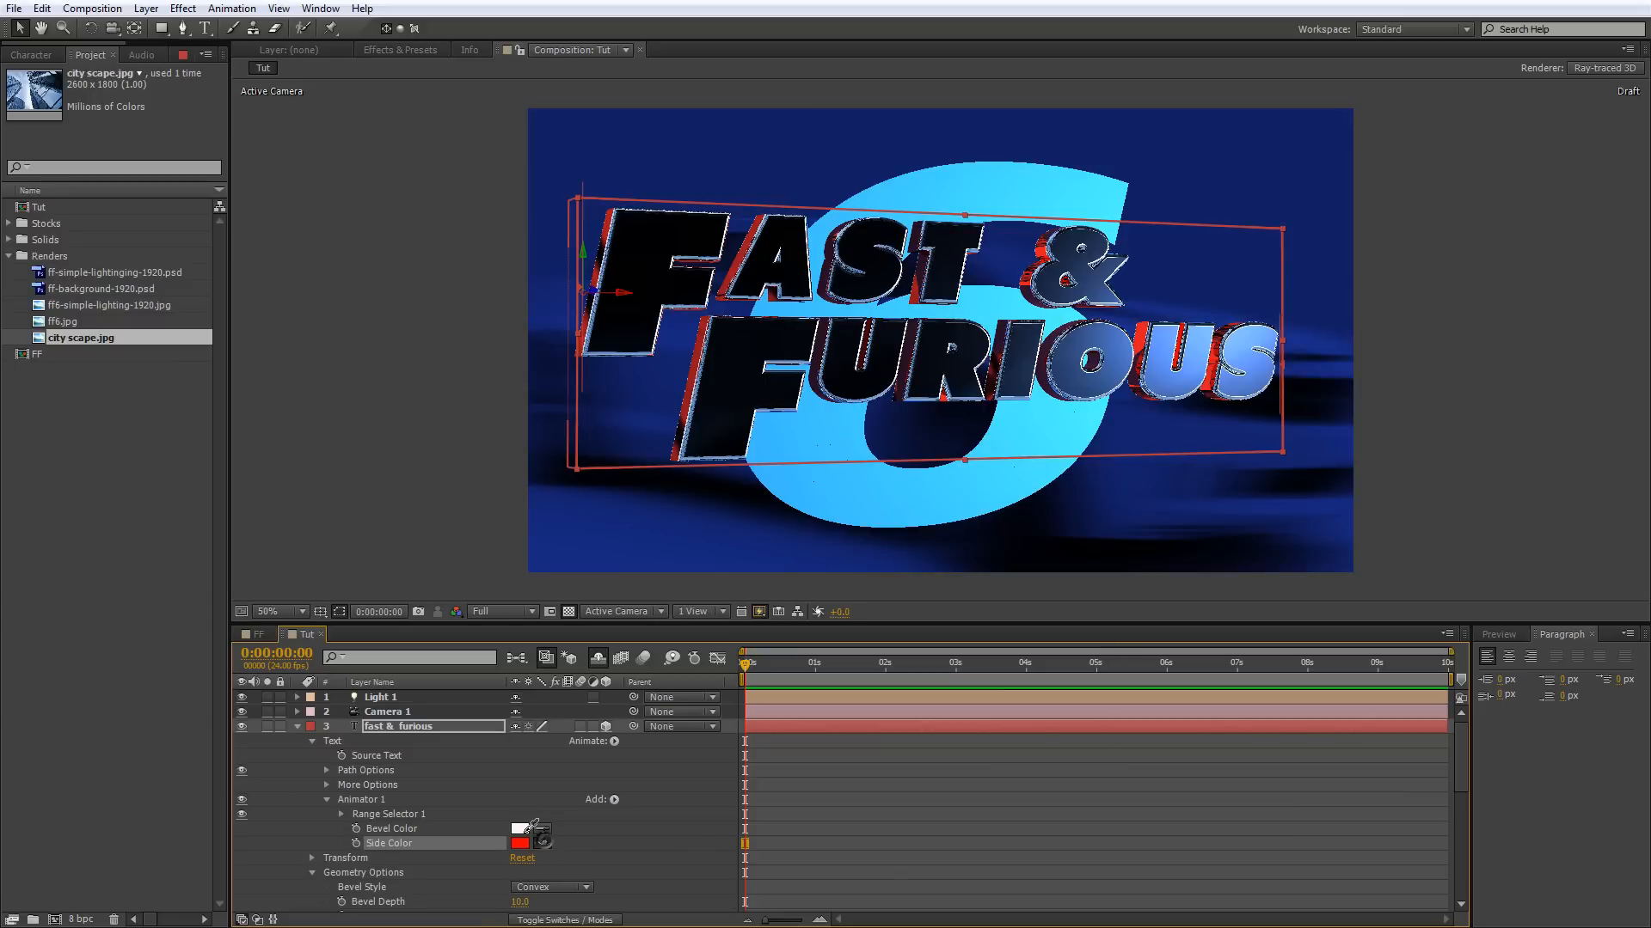
left_click(524, 830)
scroll(851, 317, "up", 1)
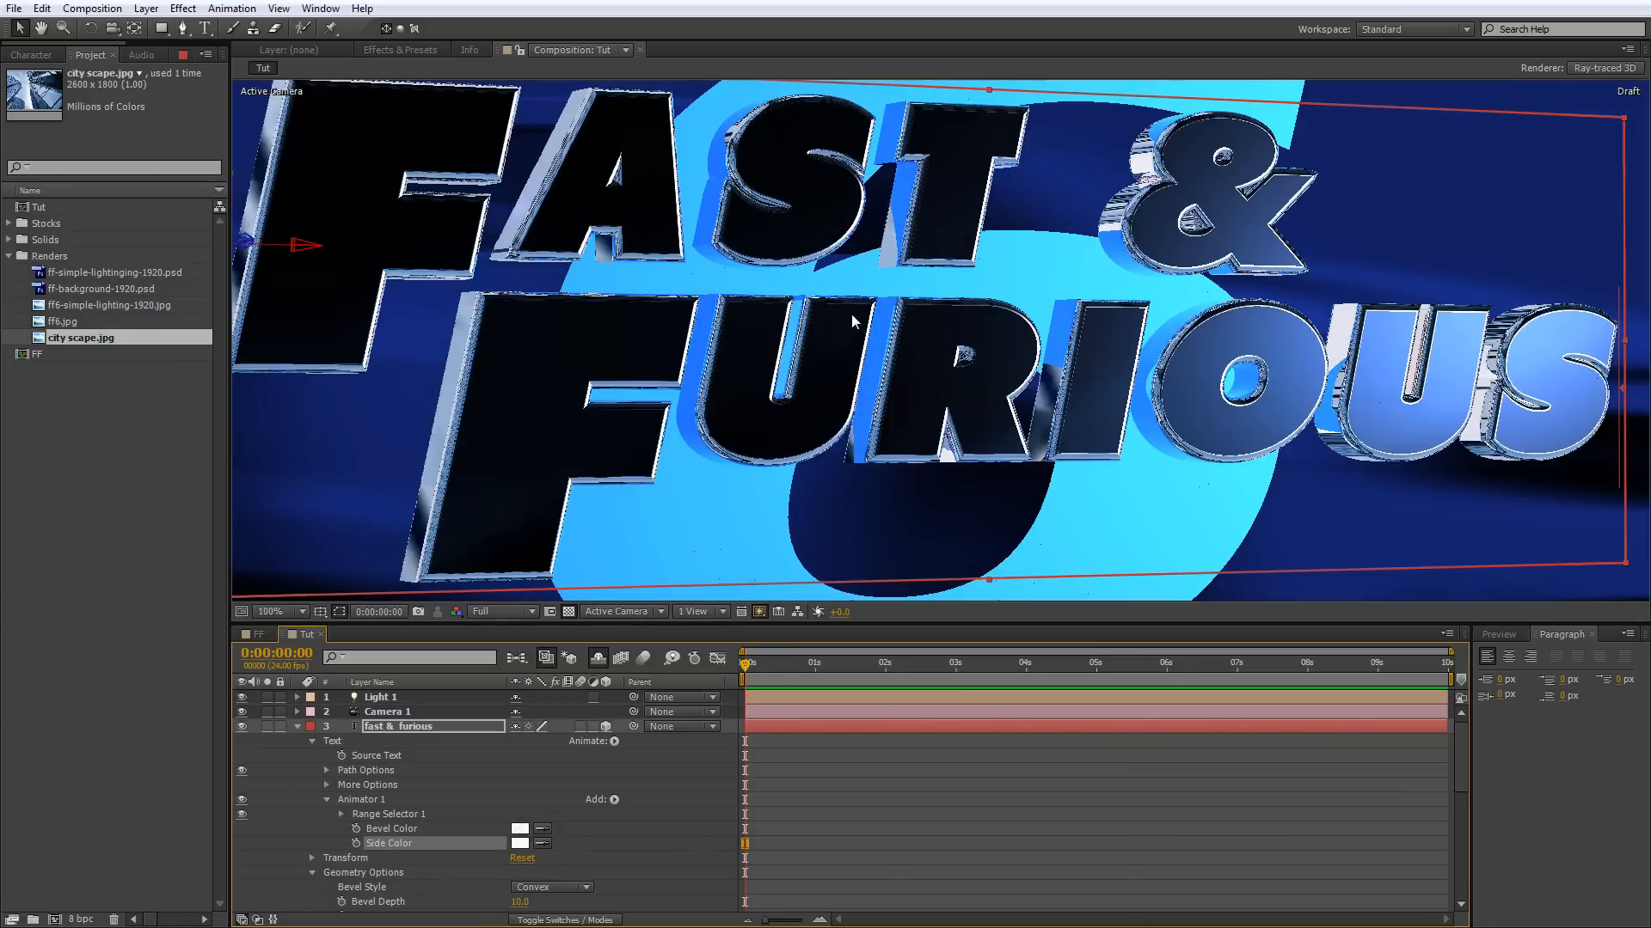
scroll(1122, 199, "down", 1)
Turn off the Draft fast preview so the composition view renders at final quality.
scroll(1107, 222, "up", 1)
left_click(760, 612)
left_click(796, 632)
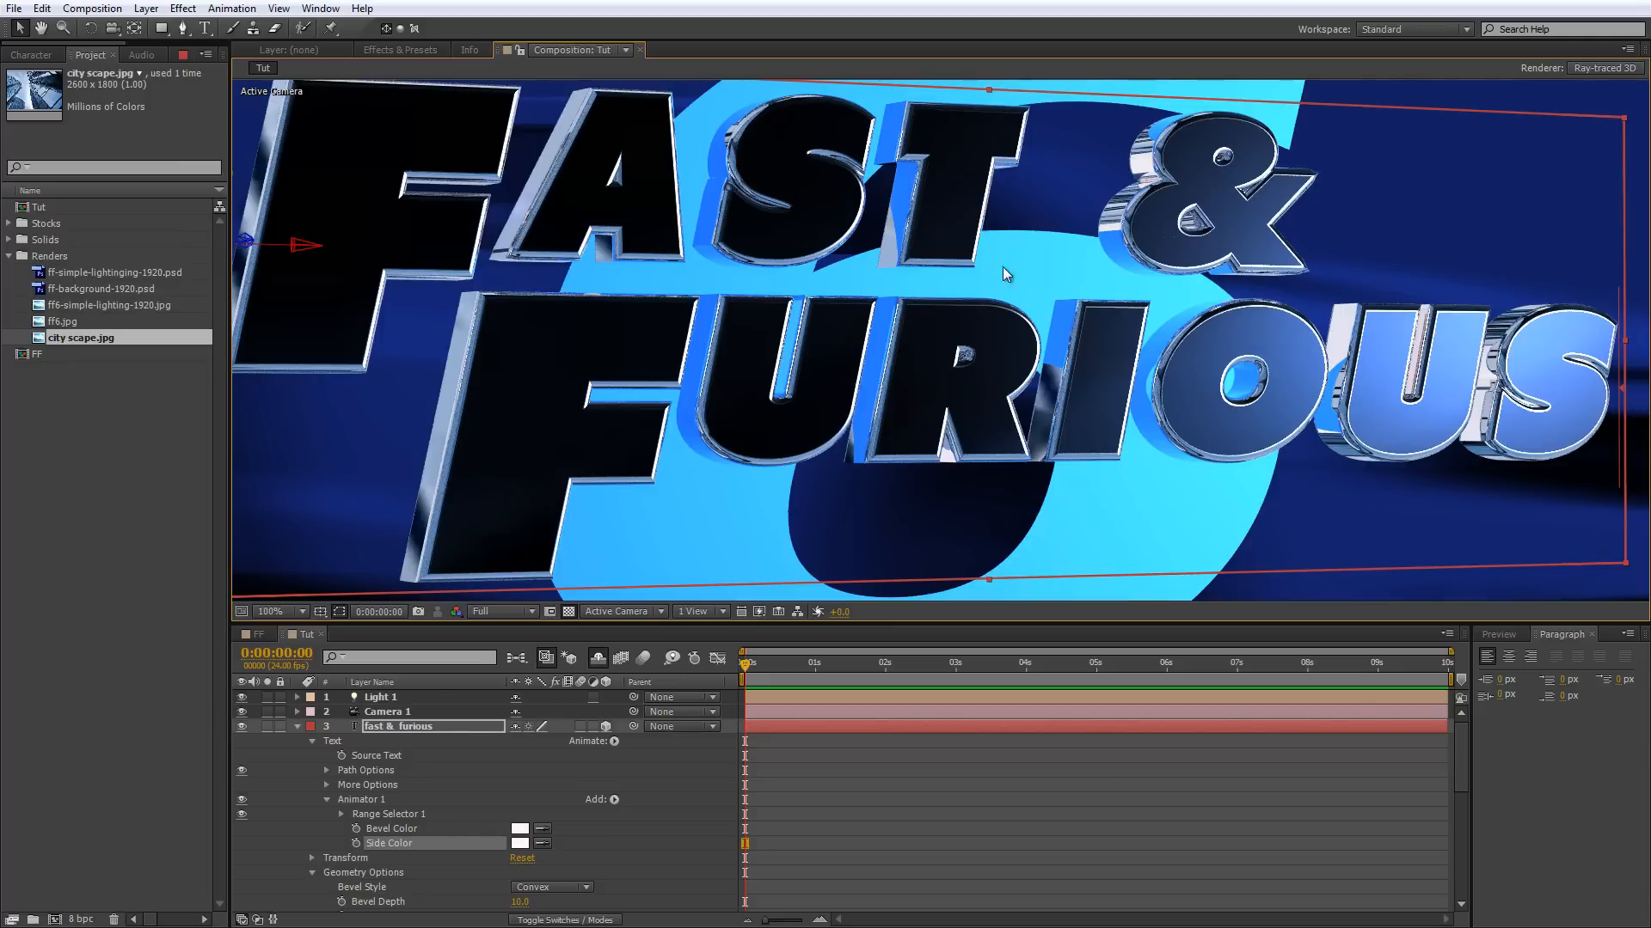
Review the Ray-tracing Quality in the composition's Ray-traced 3D renderer options and inspect the rendered text up close.
left_click(1612, 72)
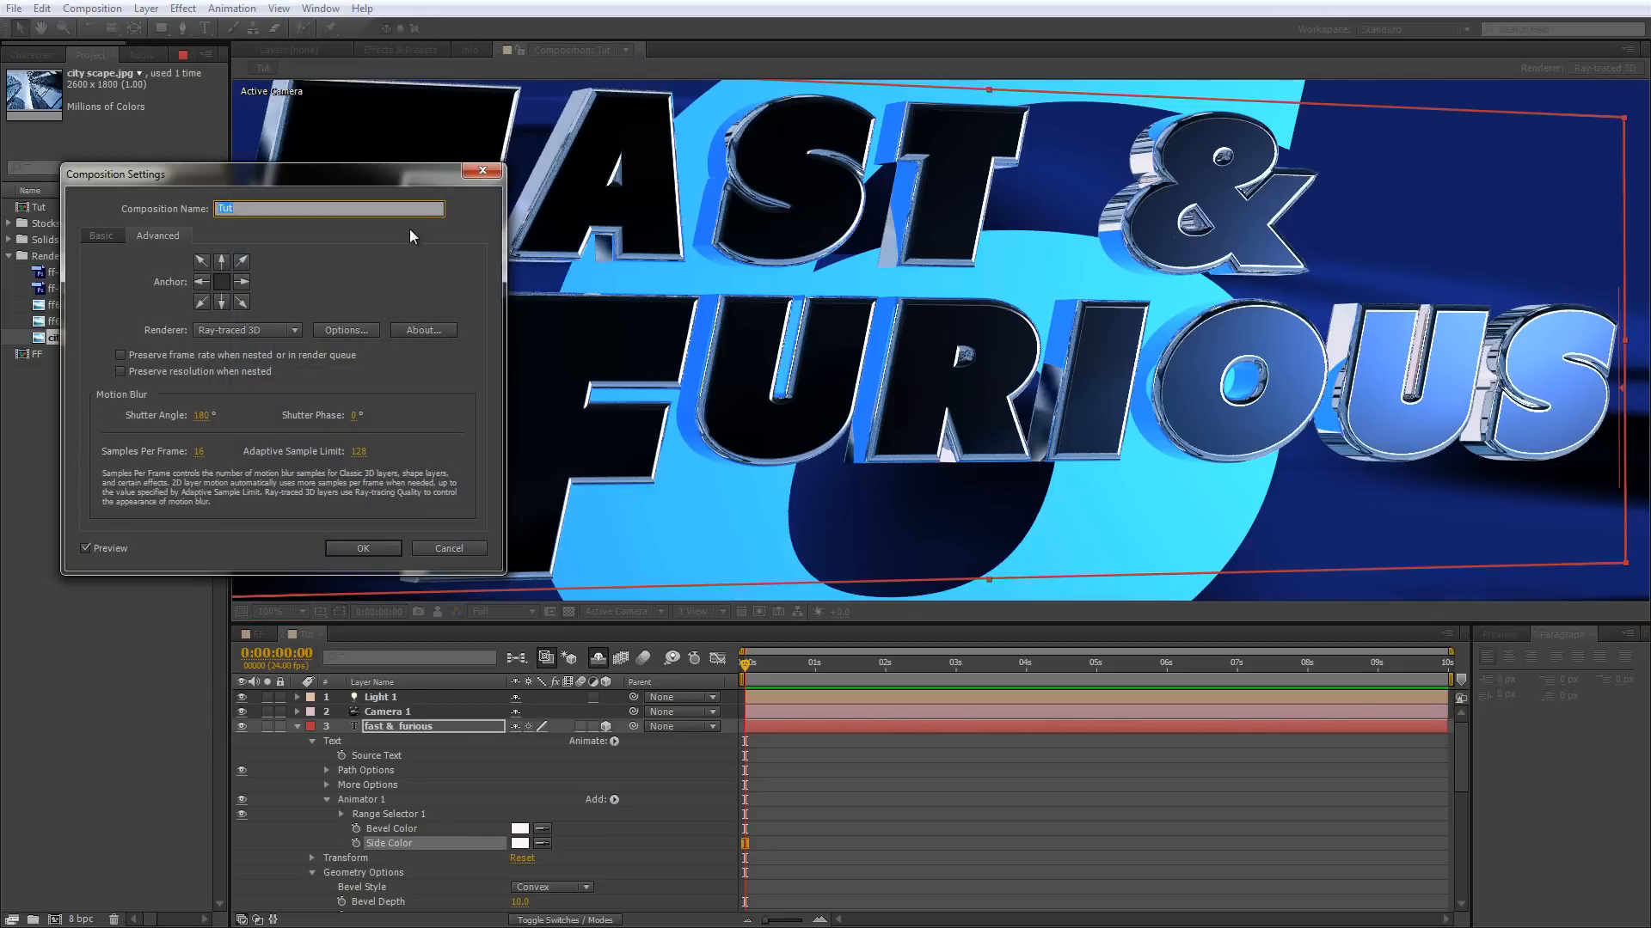
left_click(330, 336)
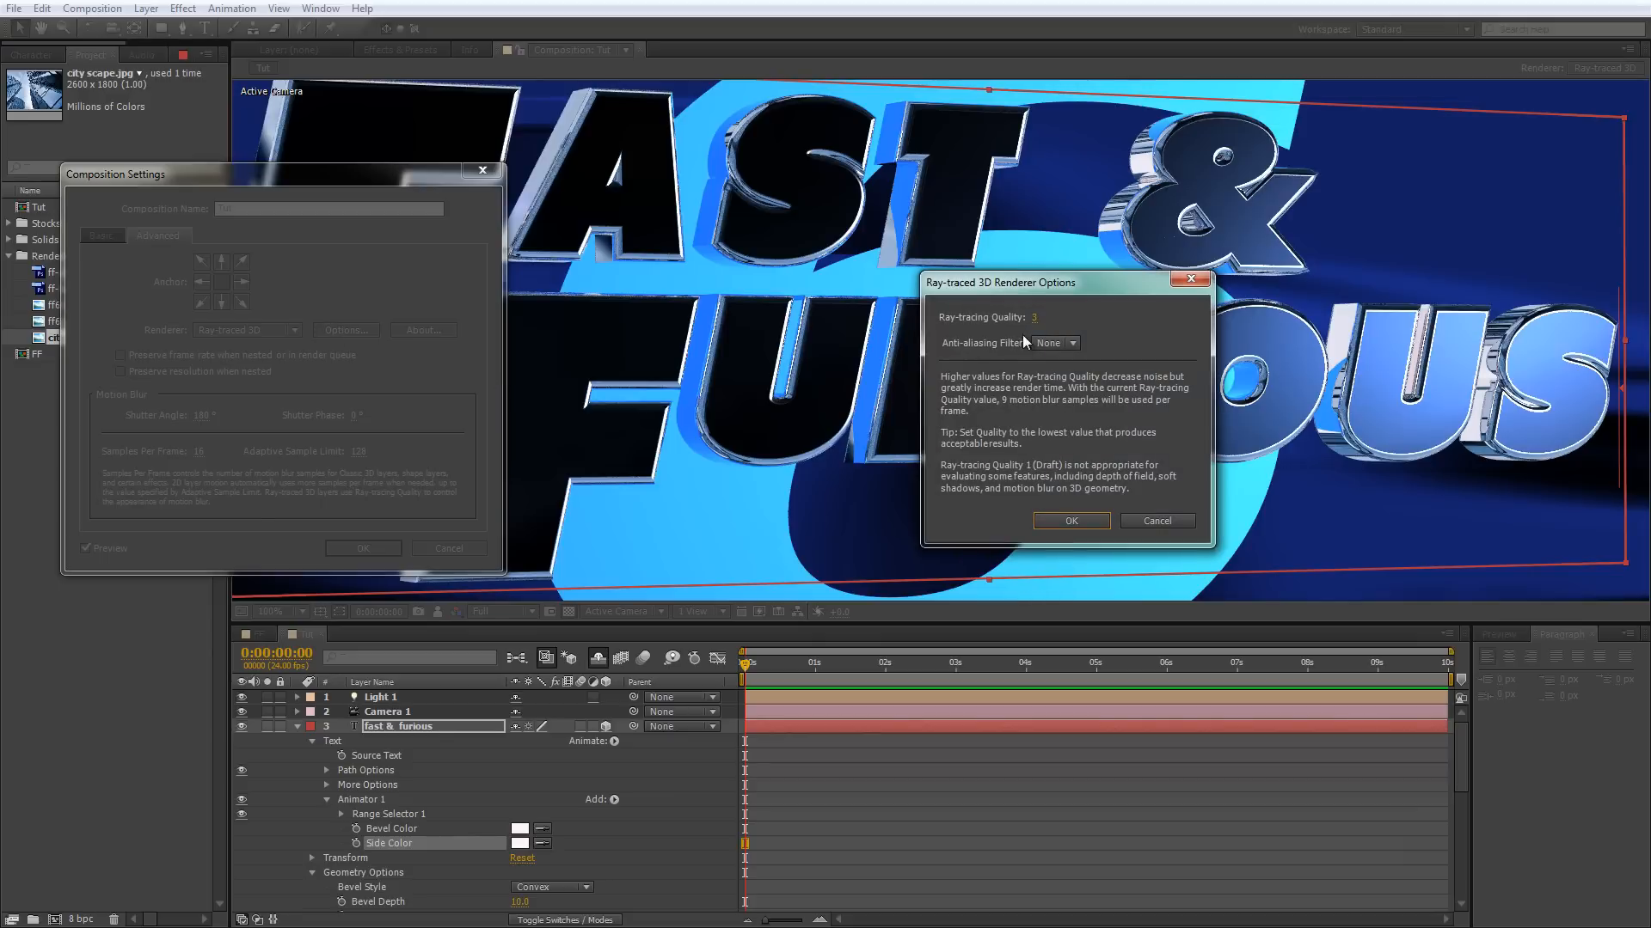
left_click(1061, 323)
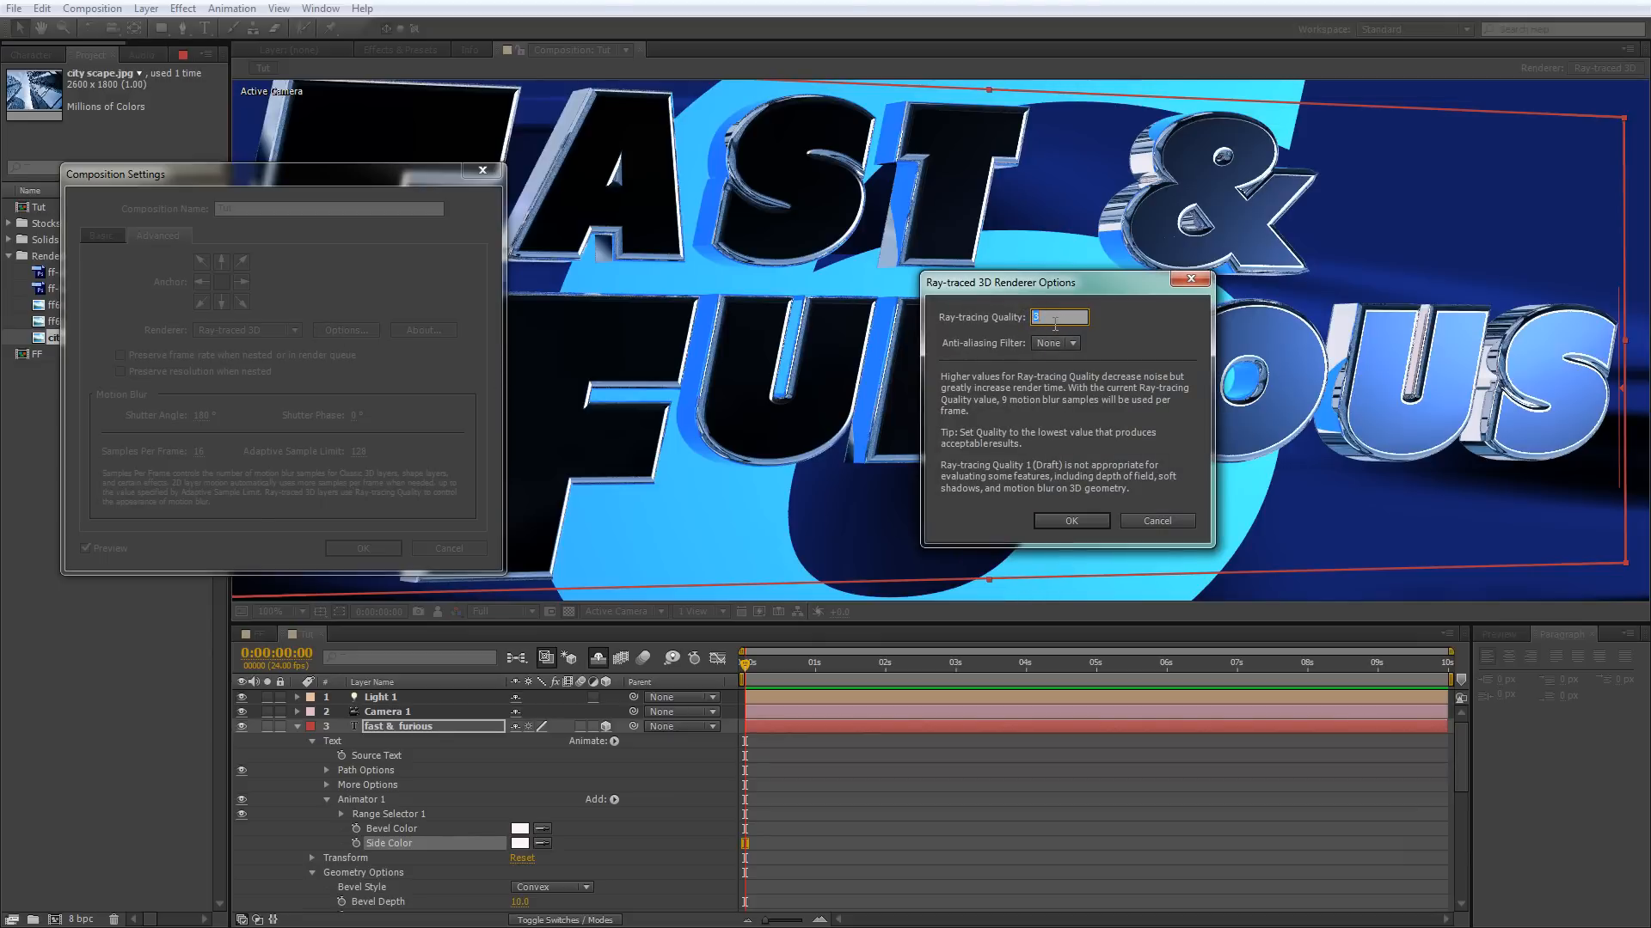
key("Return")
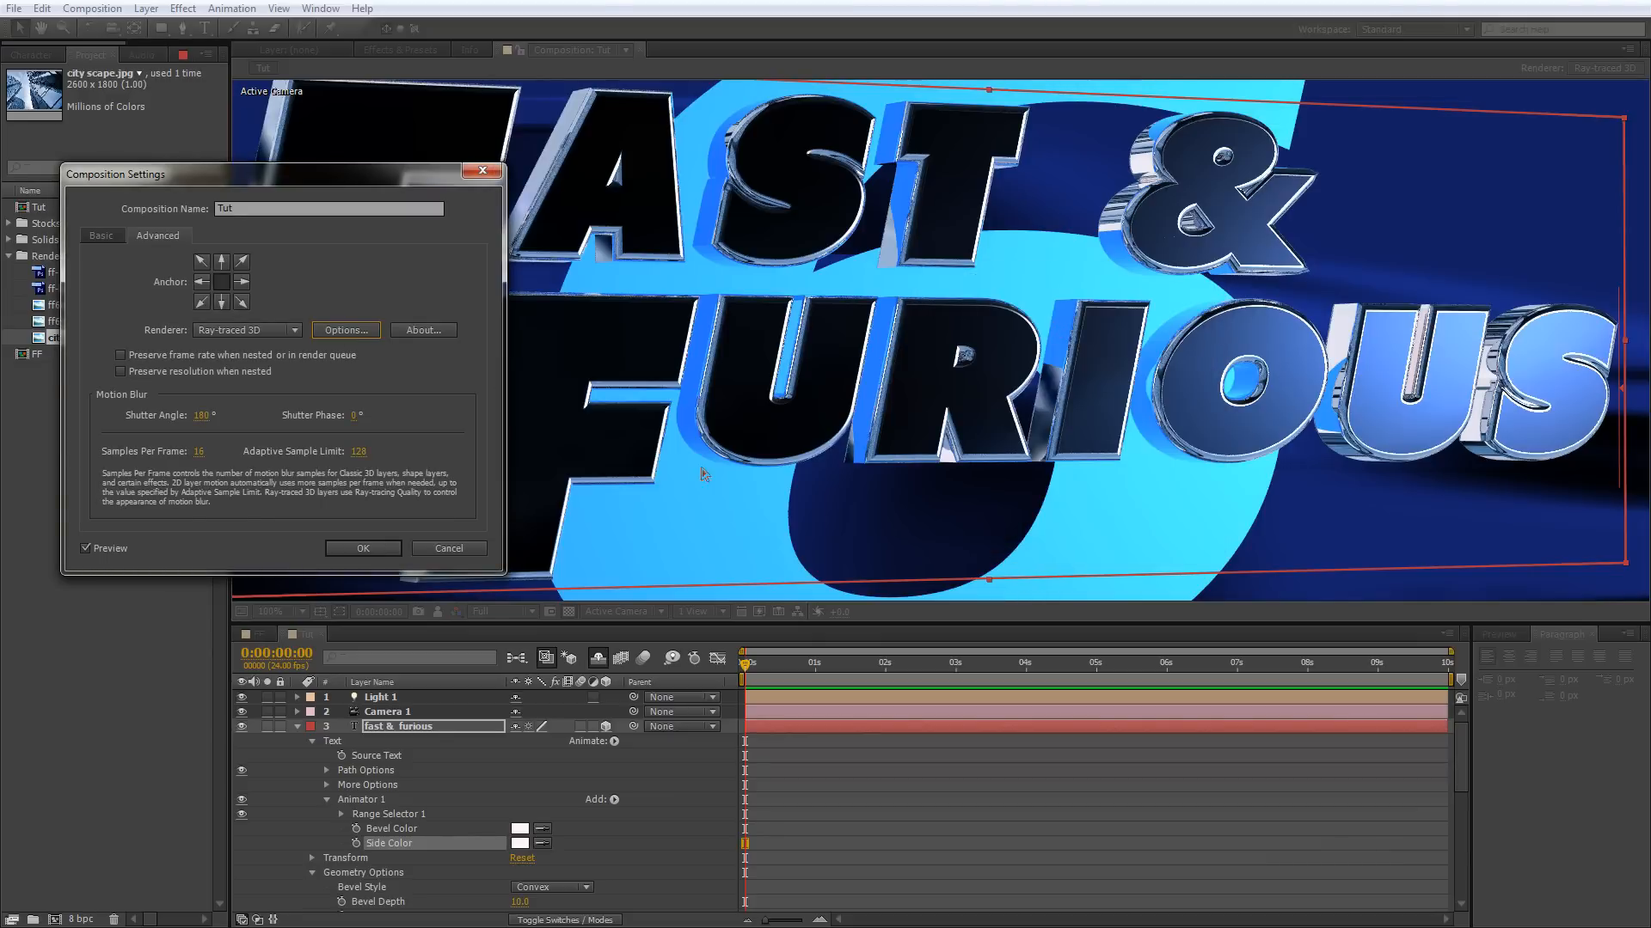
left_click(377, 550)
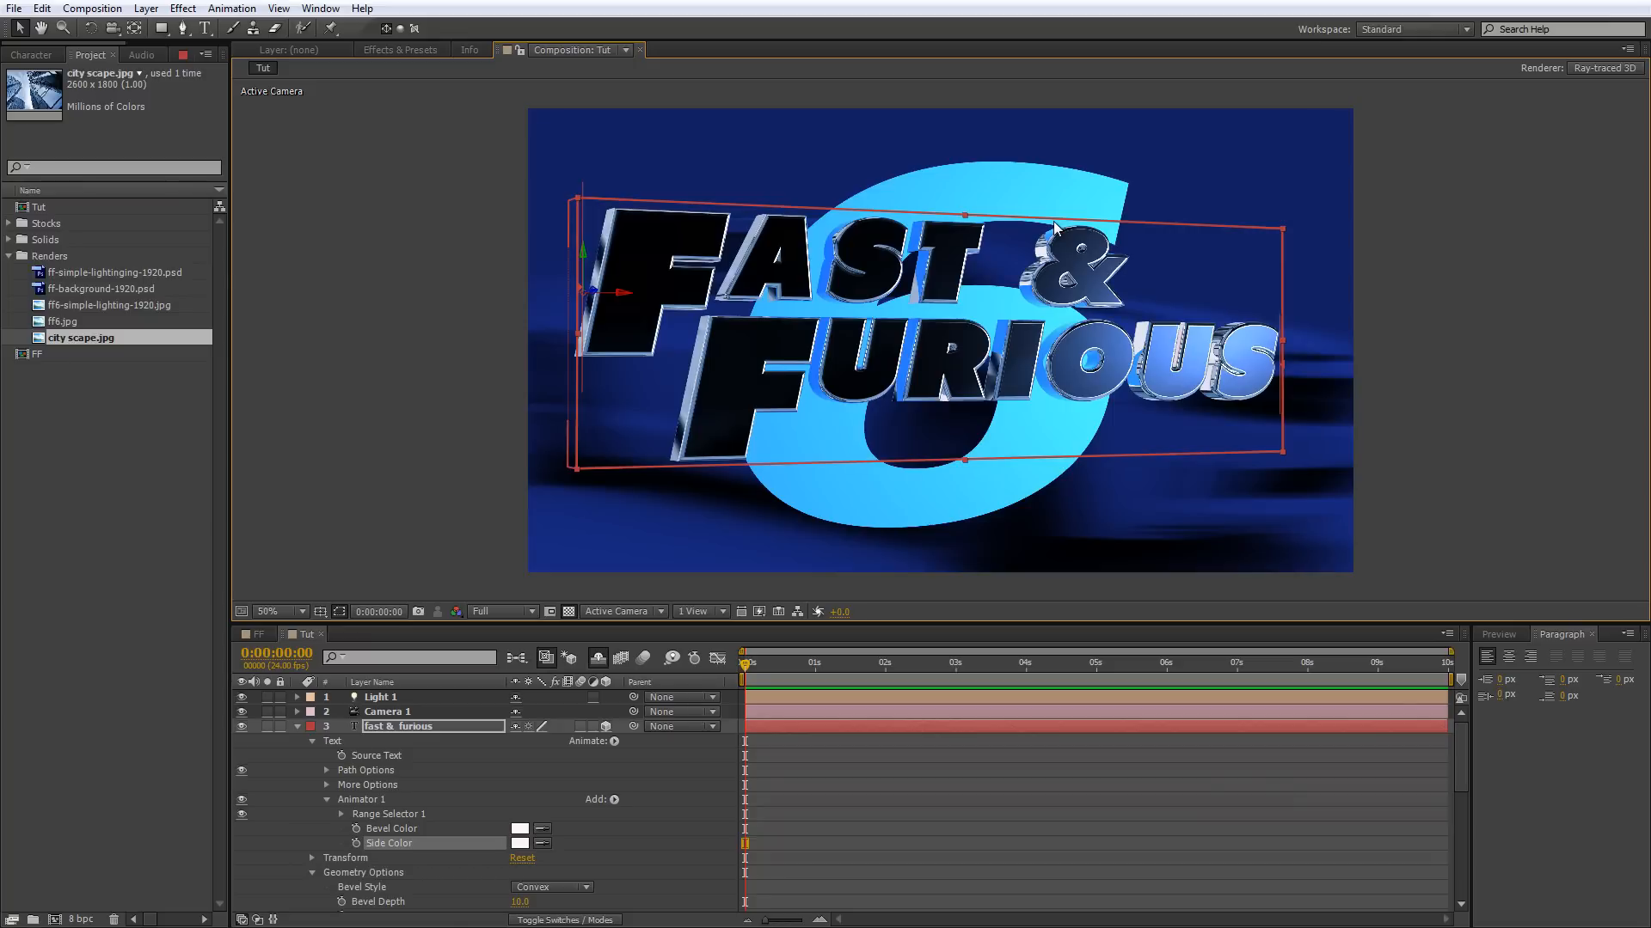
key("period")
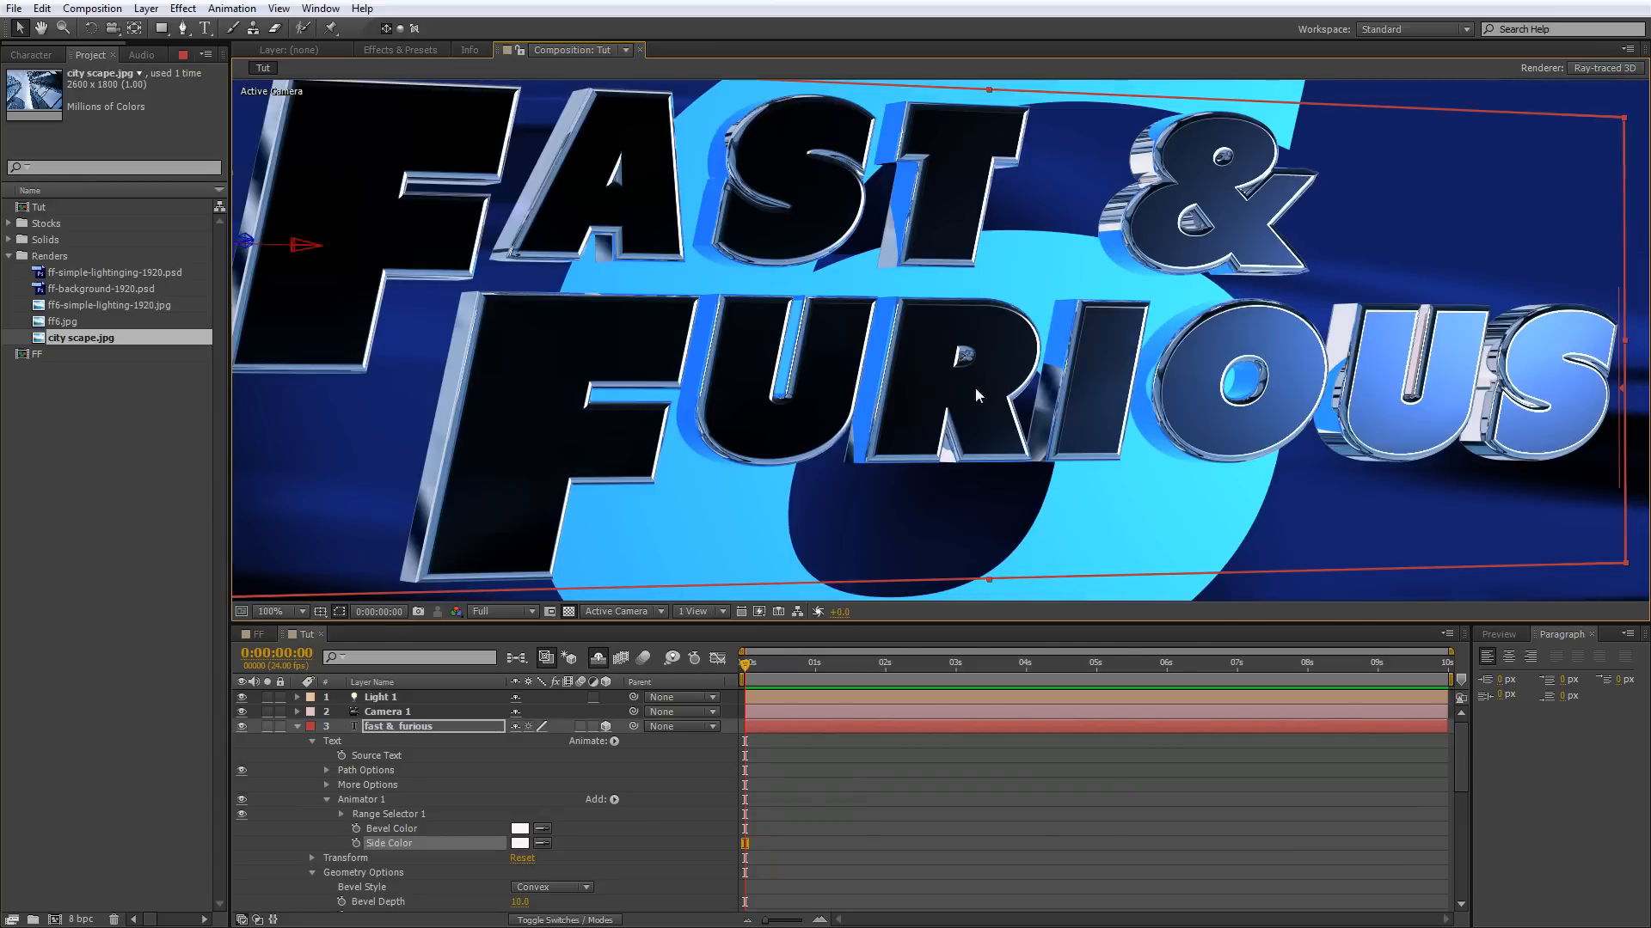
Reveal the hidden shy layers and apply the Fast Blur effect to the city scape.jpg environment layer.
scroll(535, 828, "down", 4)
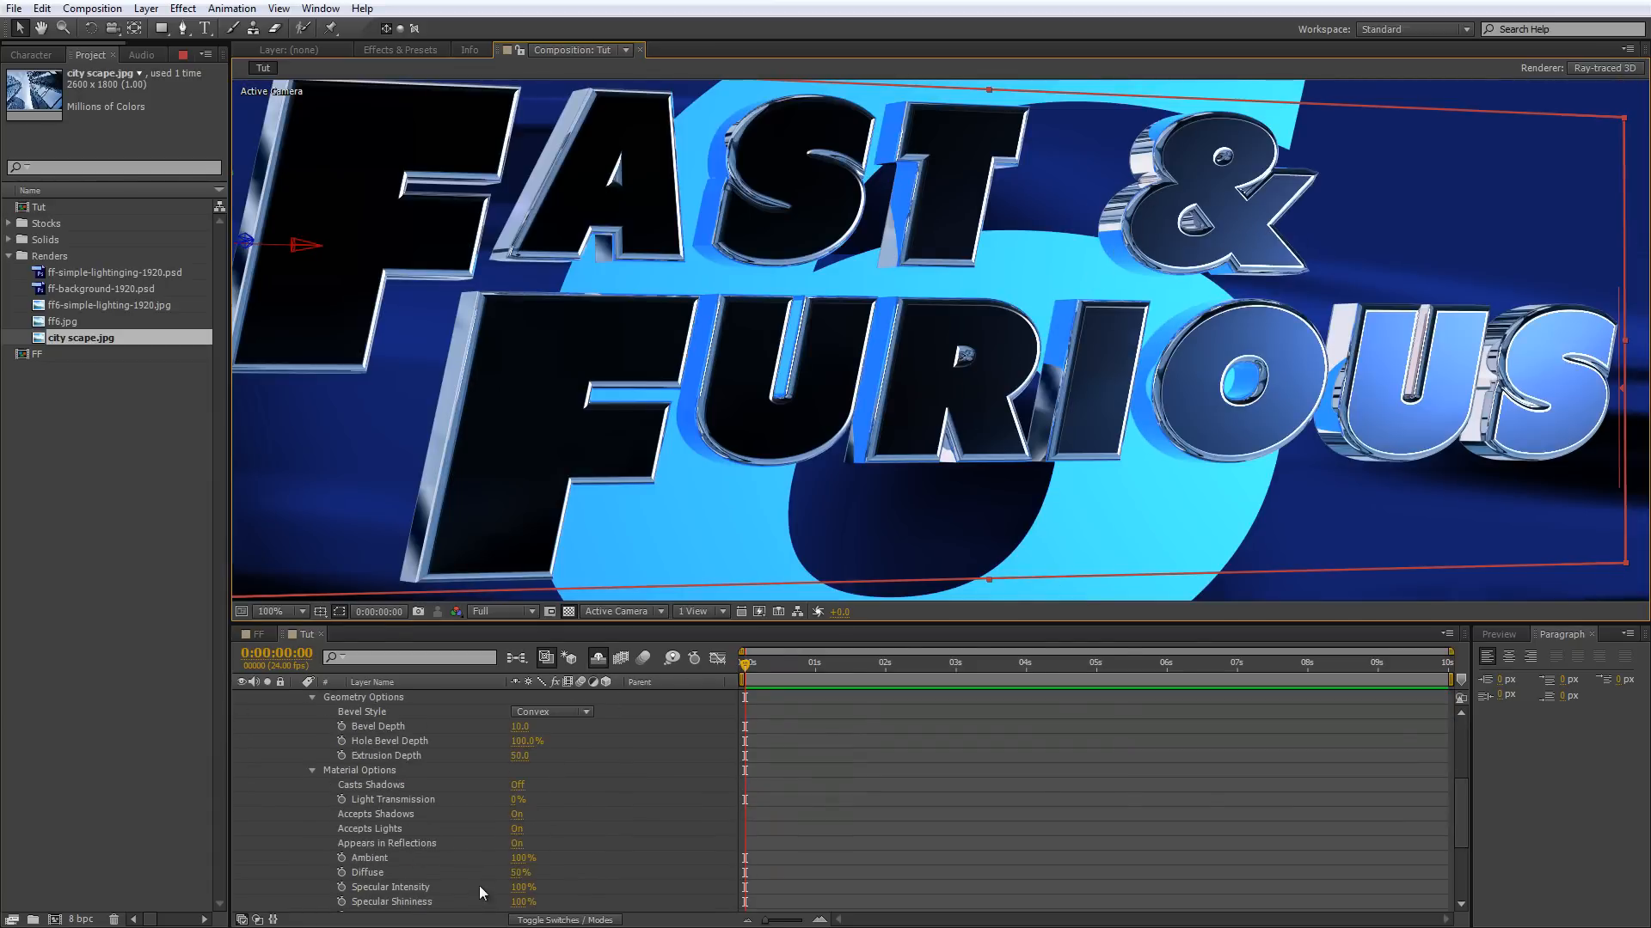
scroll(478, 890, "down", 3)
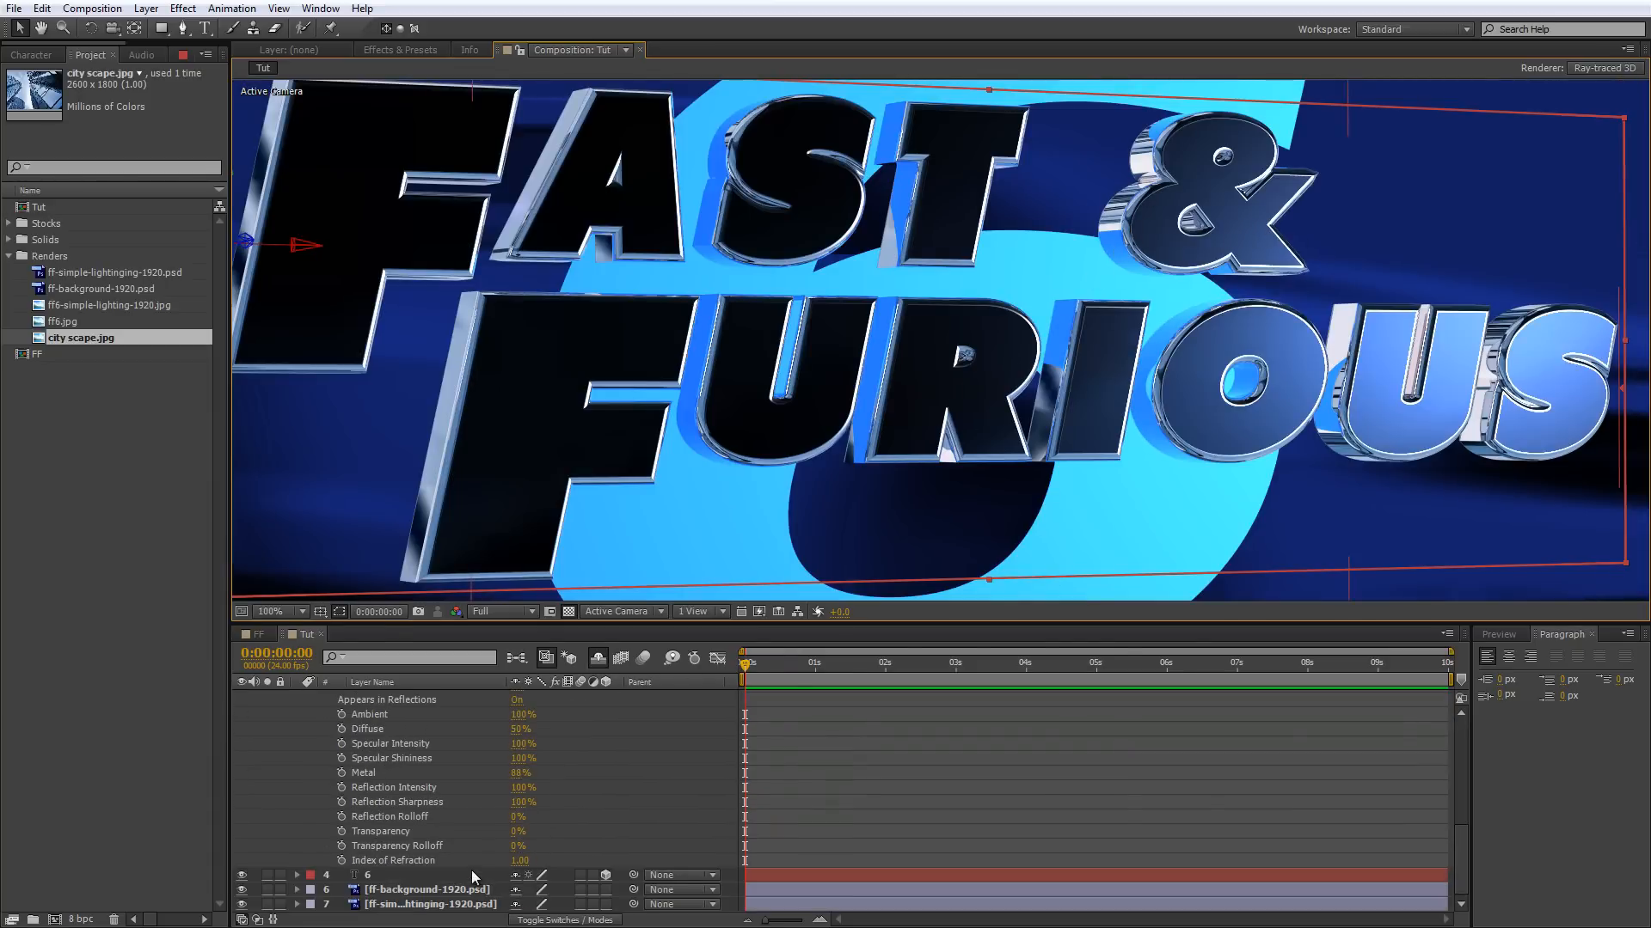
left_click(597, 658)
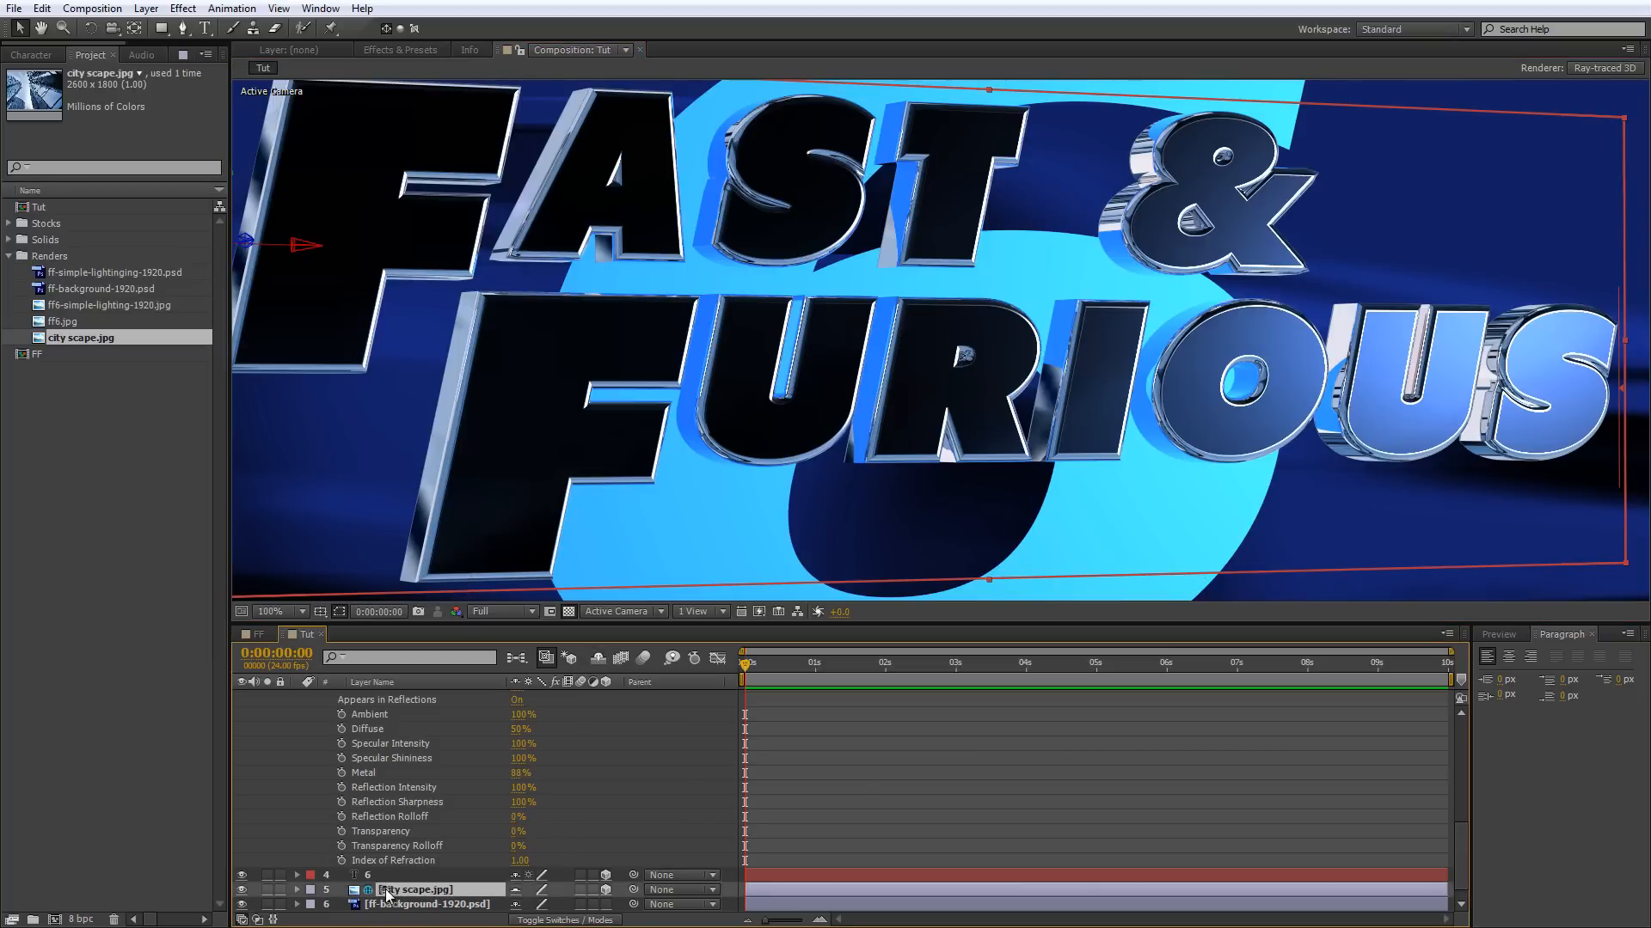
left_click(384, 891)
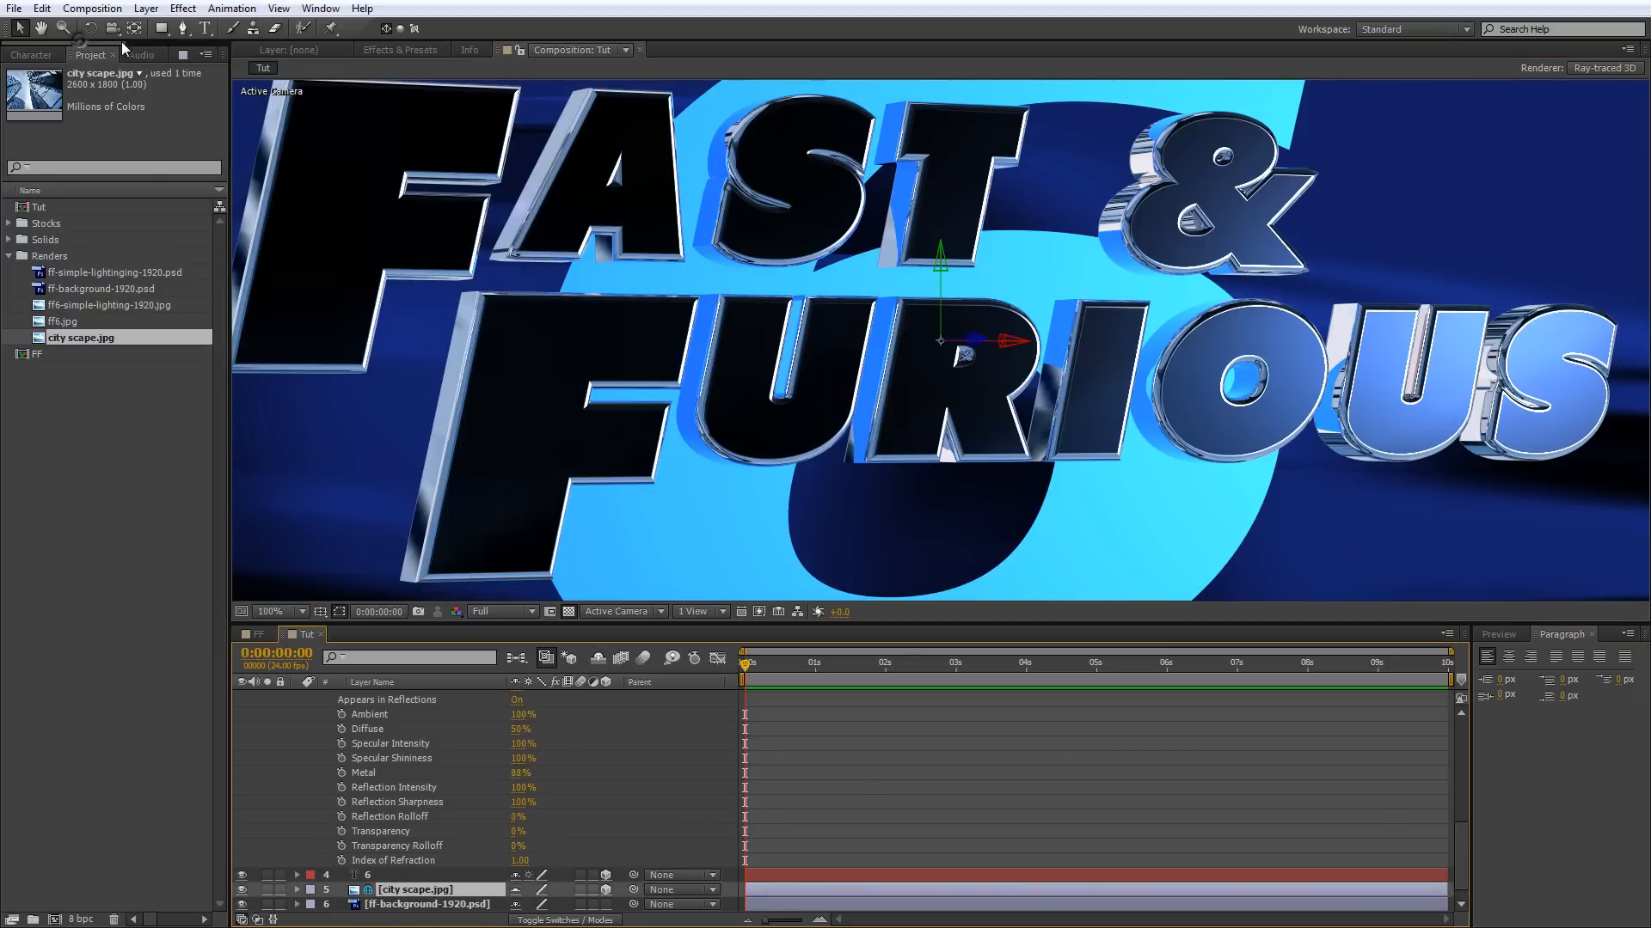
key("F3")
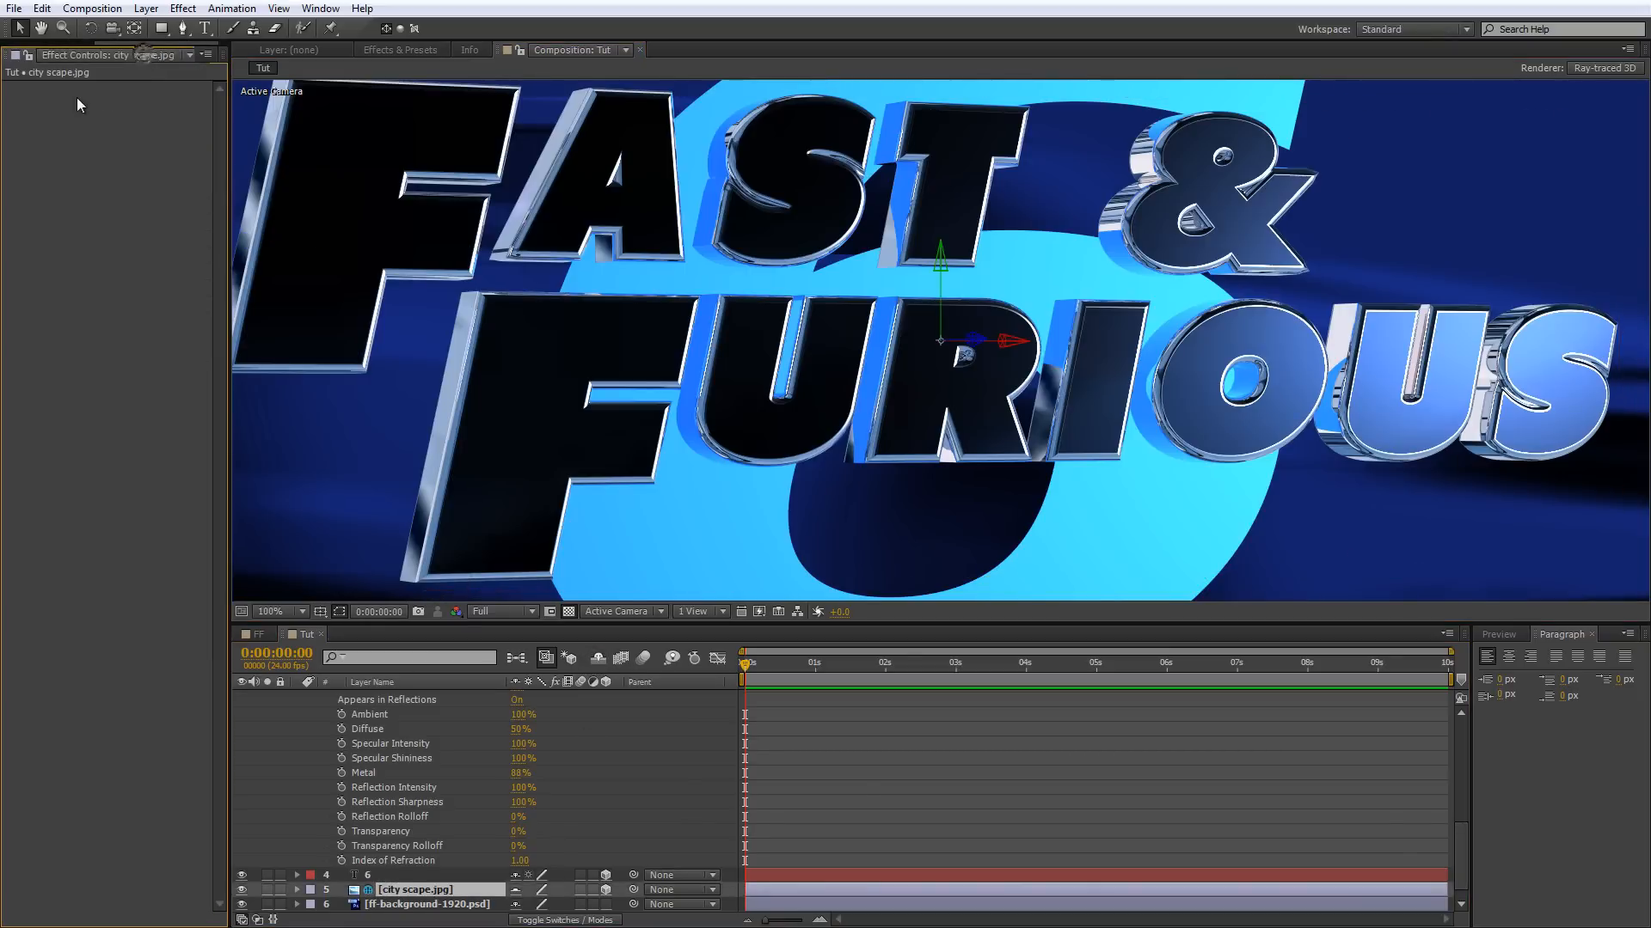
left_click(399, 50)
left_click(312, 68)
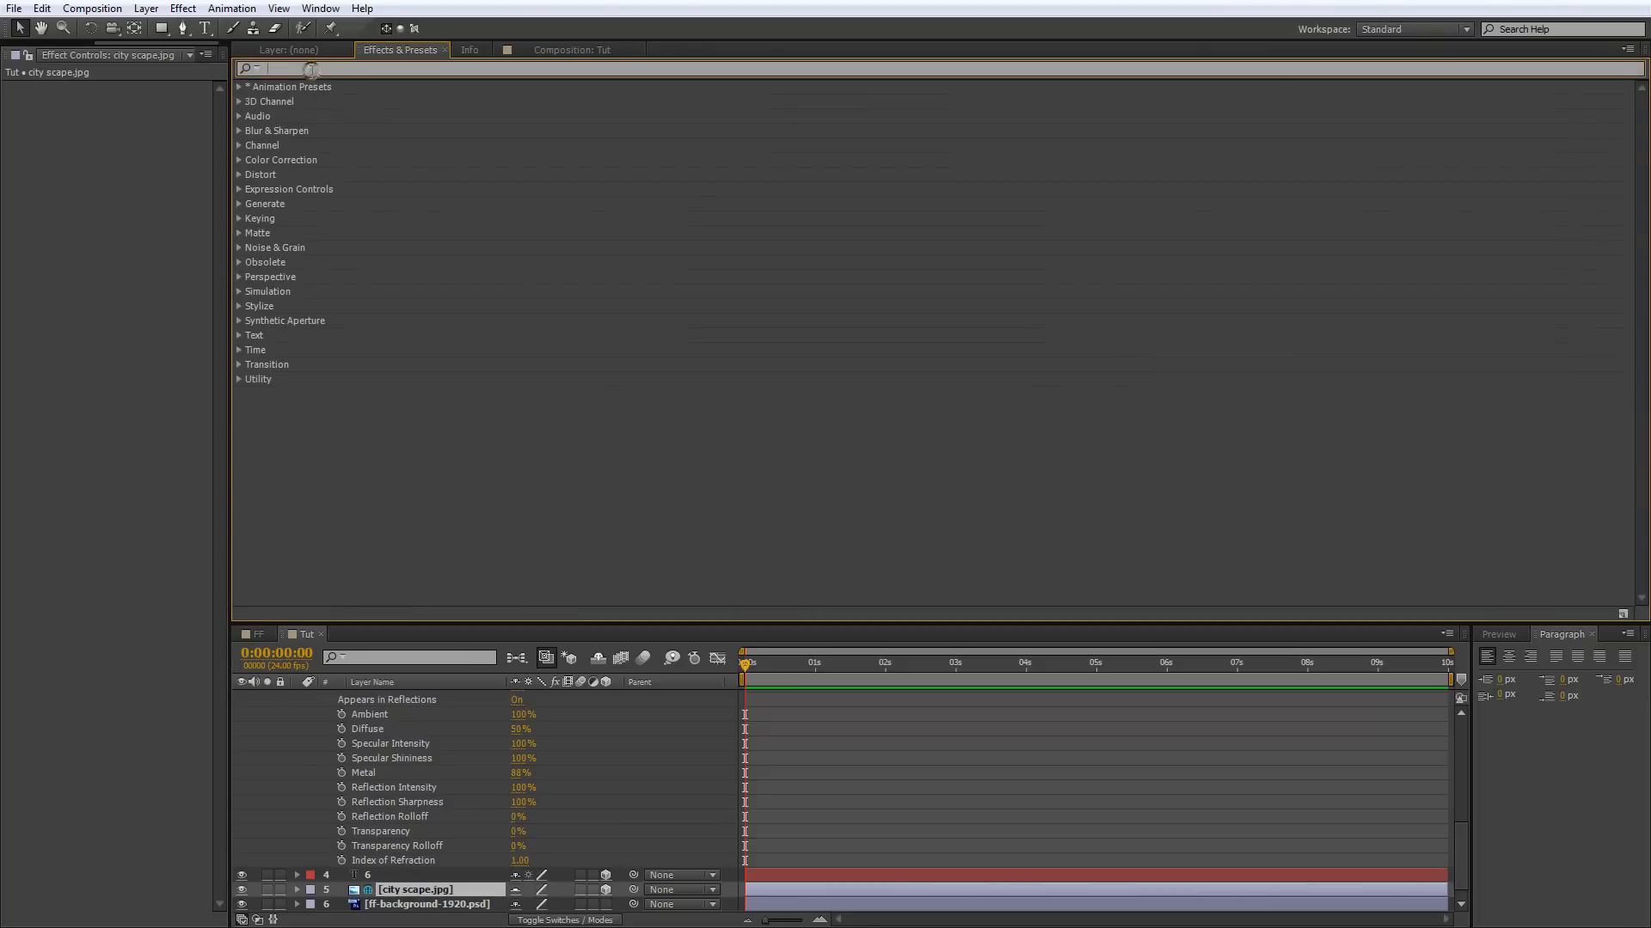
type("fast")
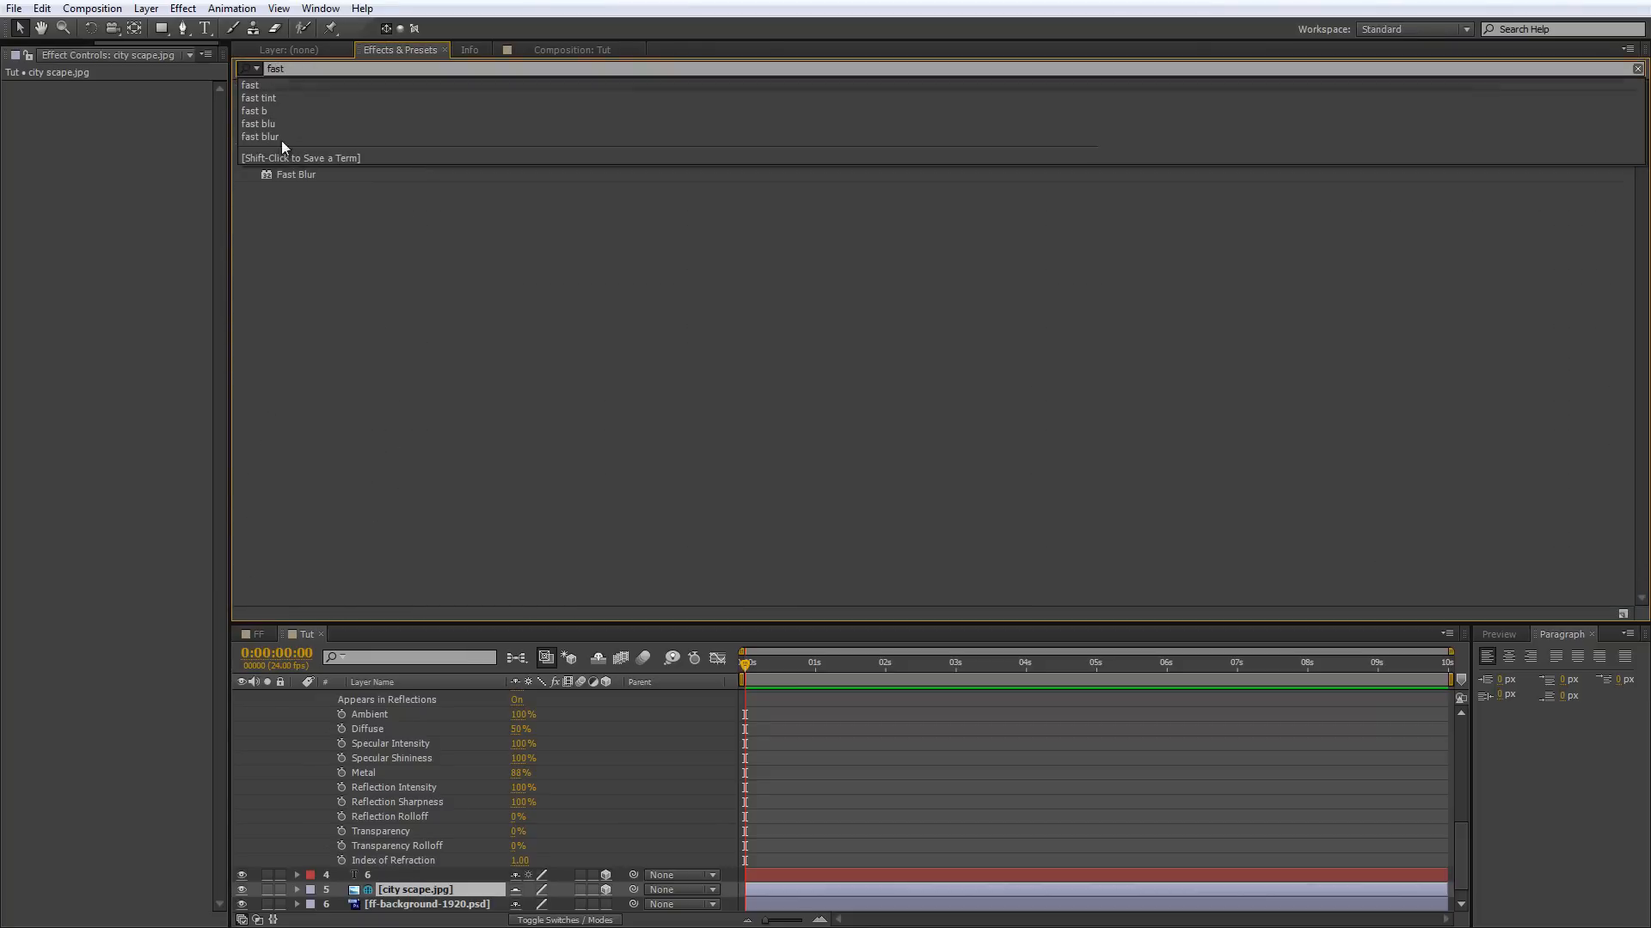
left_click_drag(296, 175, 421, 890)
left_click(136, 103)
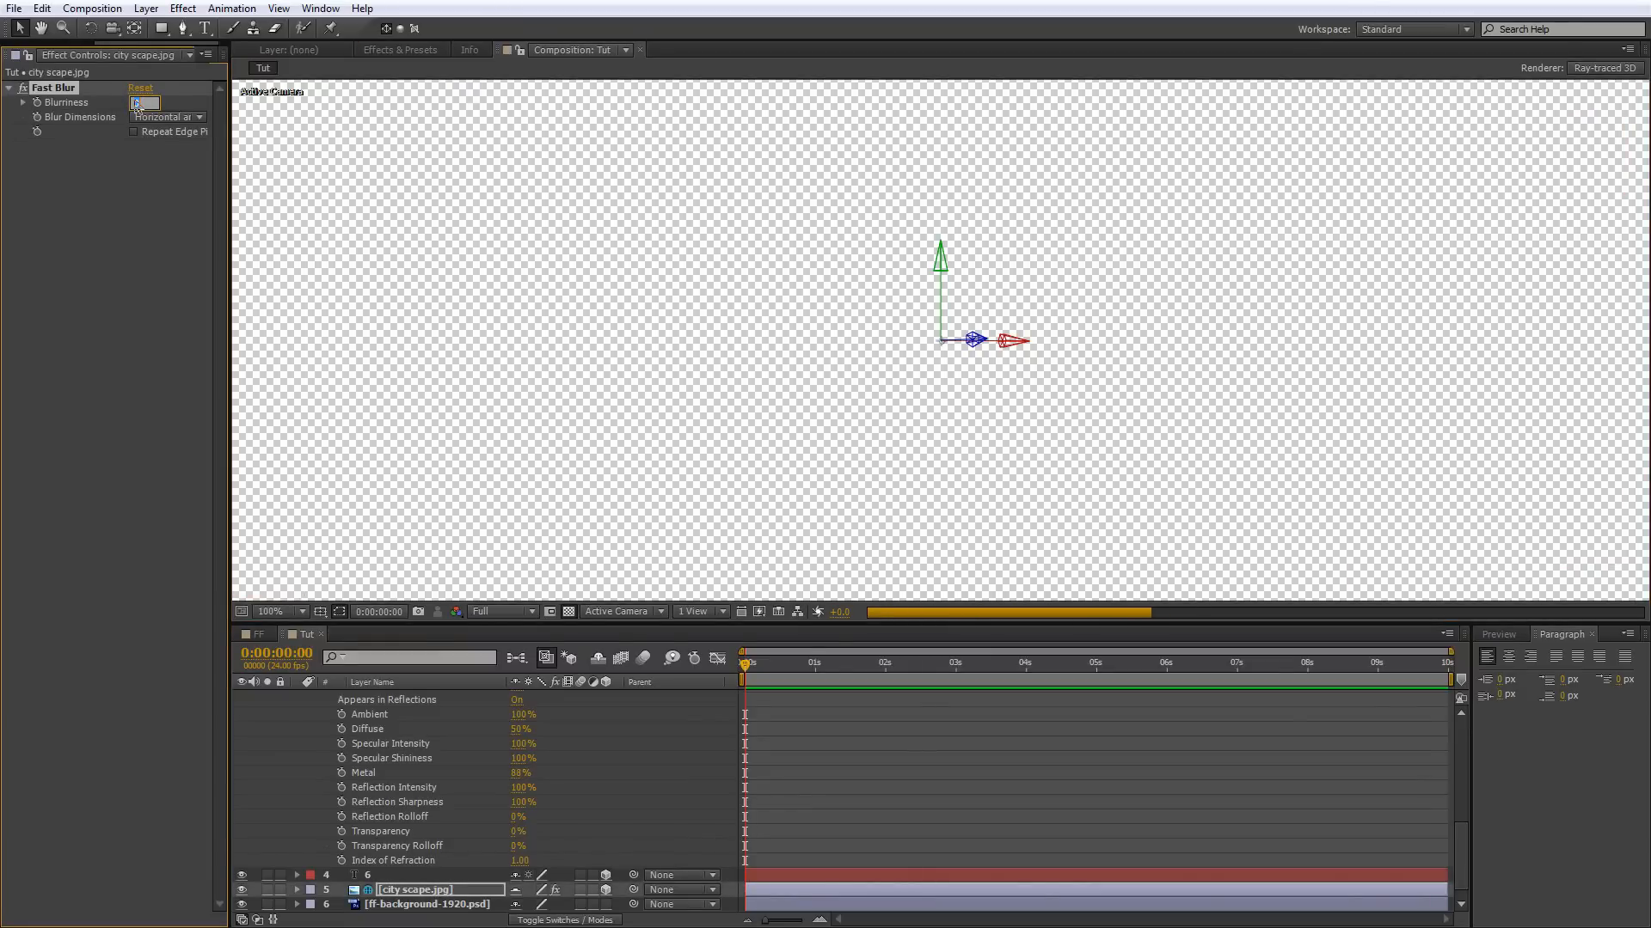
Set the composition's Ray-tracing Quality to 3 in the Ray-traced 3D renderer options.
left_click(1597, 69)
left_click(344, 331)
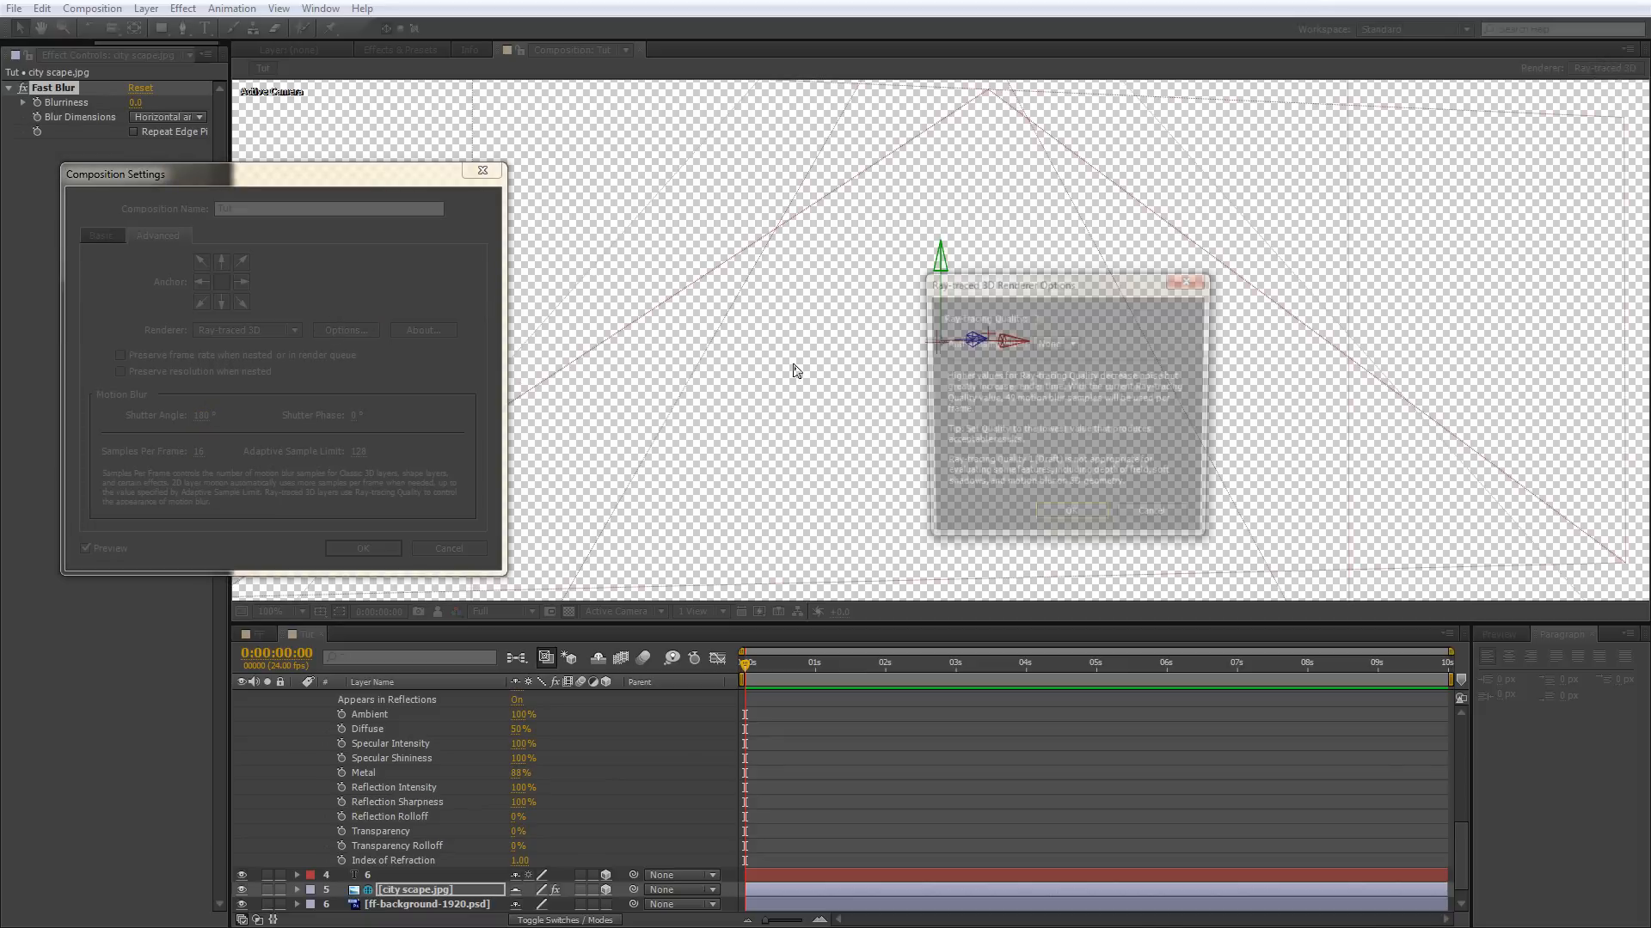
left_click(1034, 318)
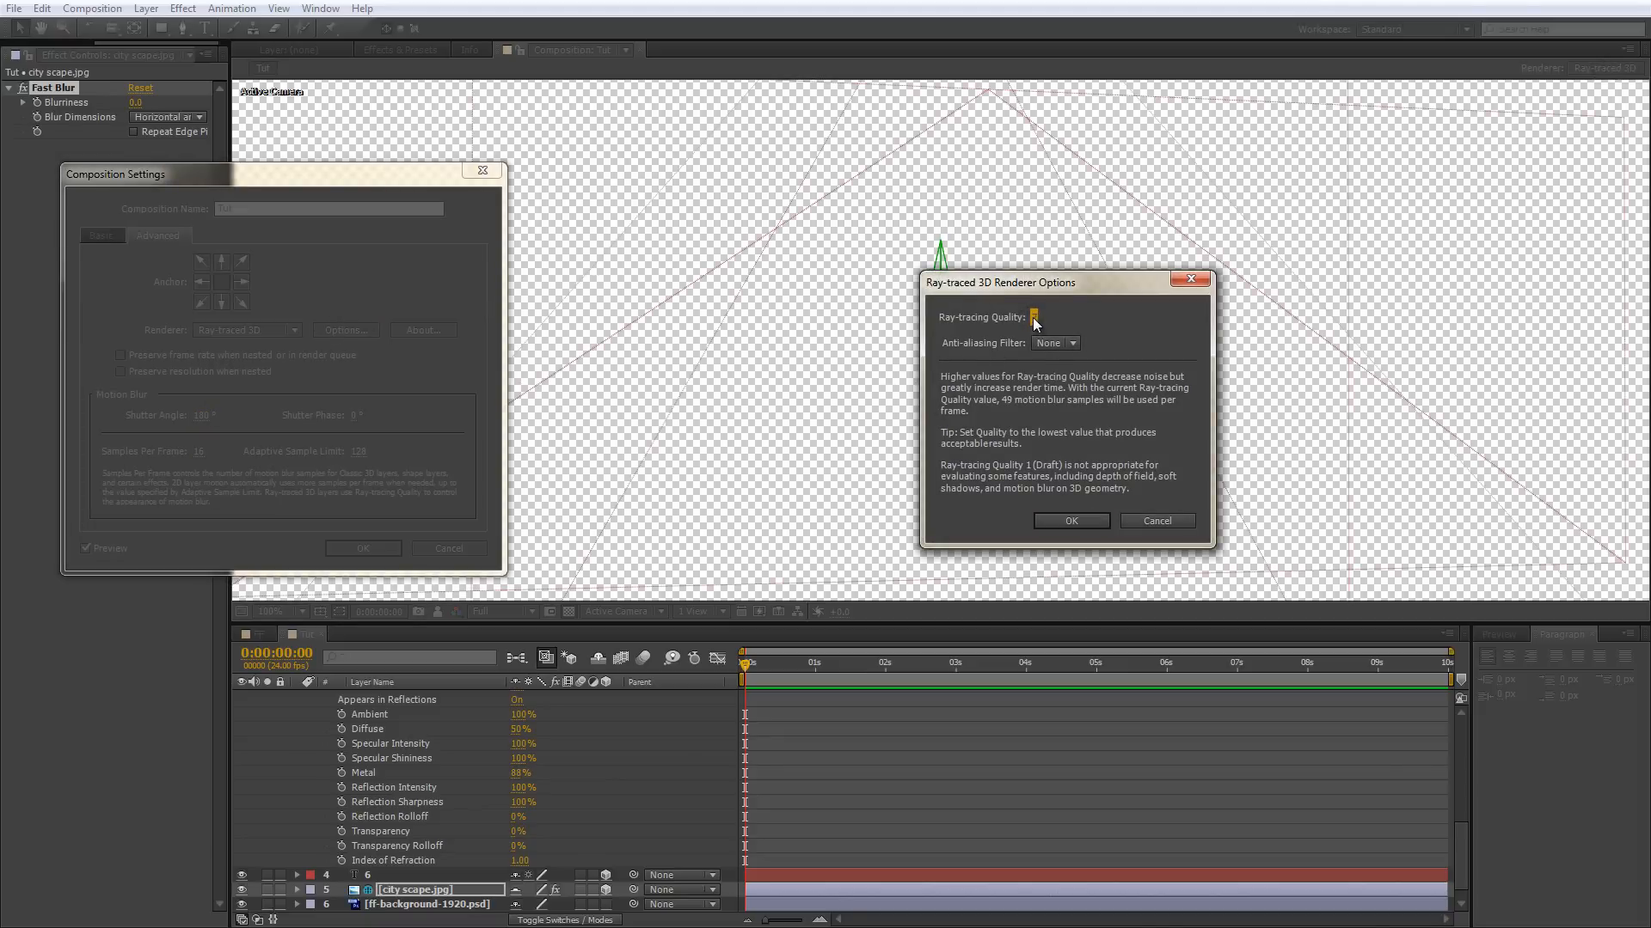
type("3")
key("Return")
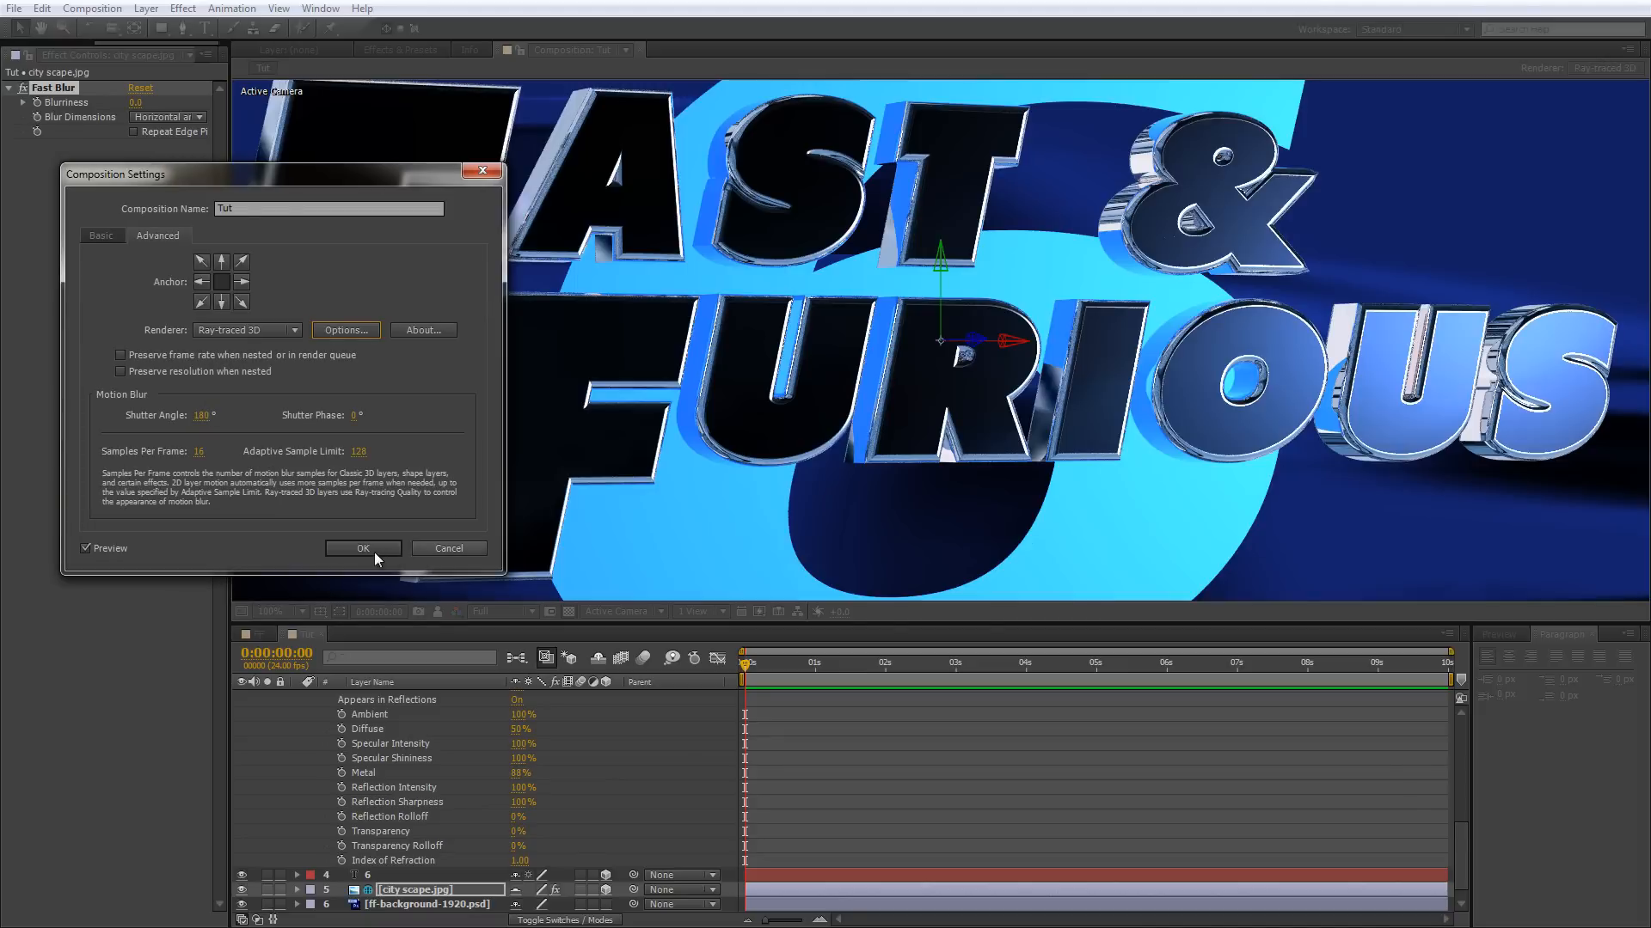
left_click(363, 549)
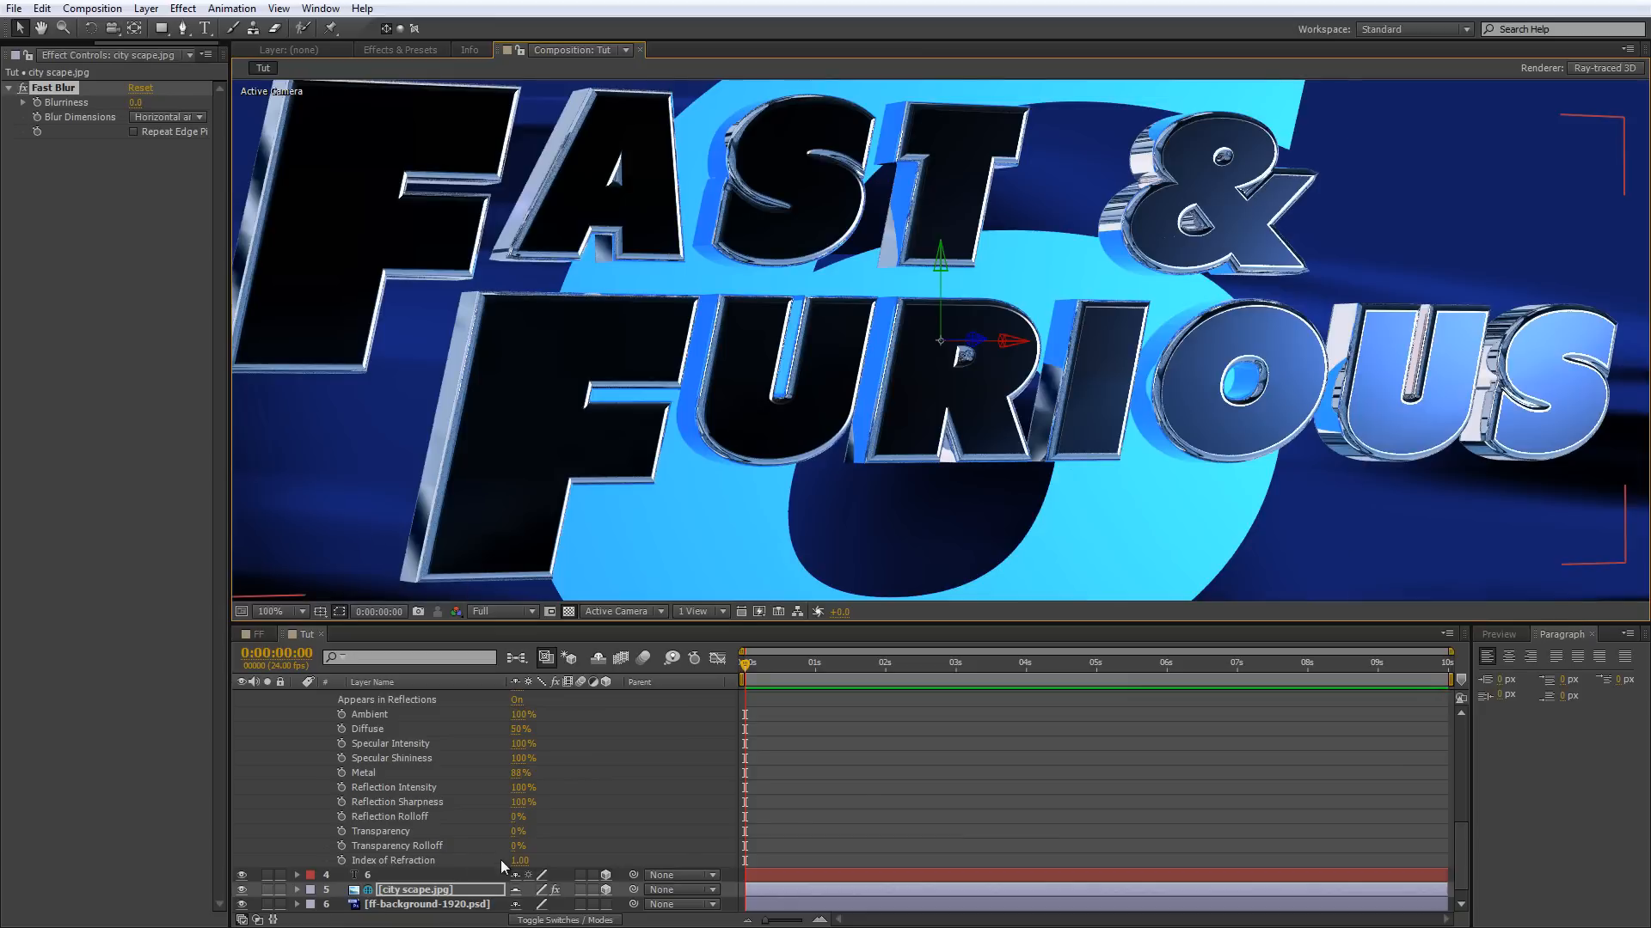
Set the Fast Blur Blurriness on city scape.jpg to 52 and inspect the softened reflections on the text.
left_click(134, 103)
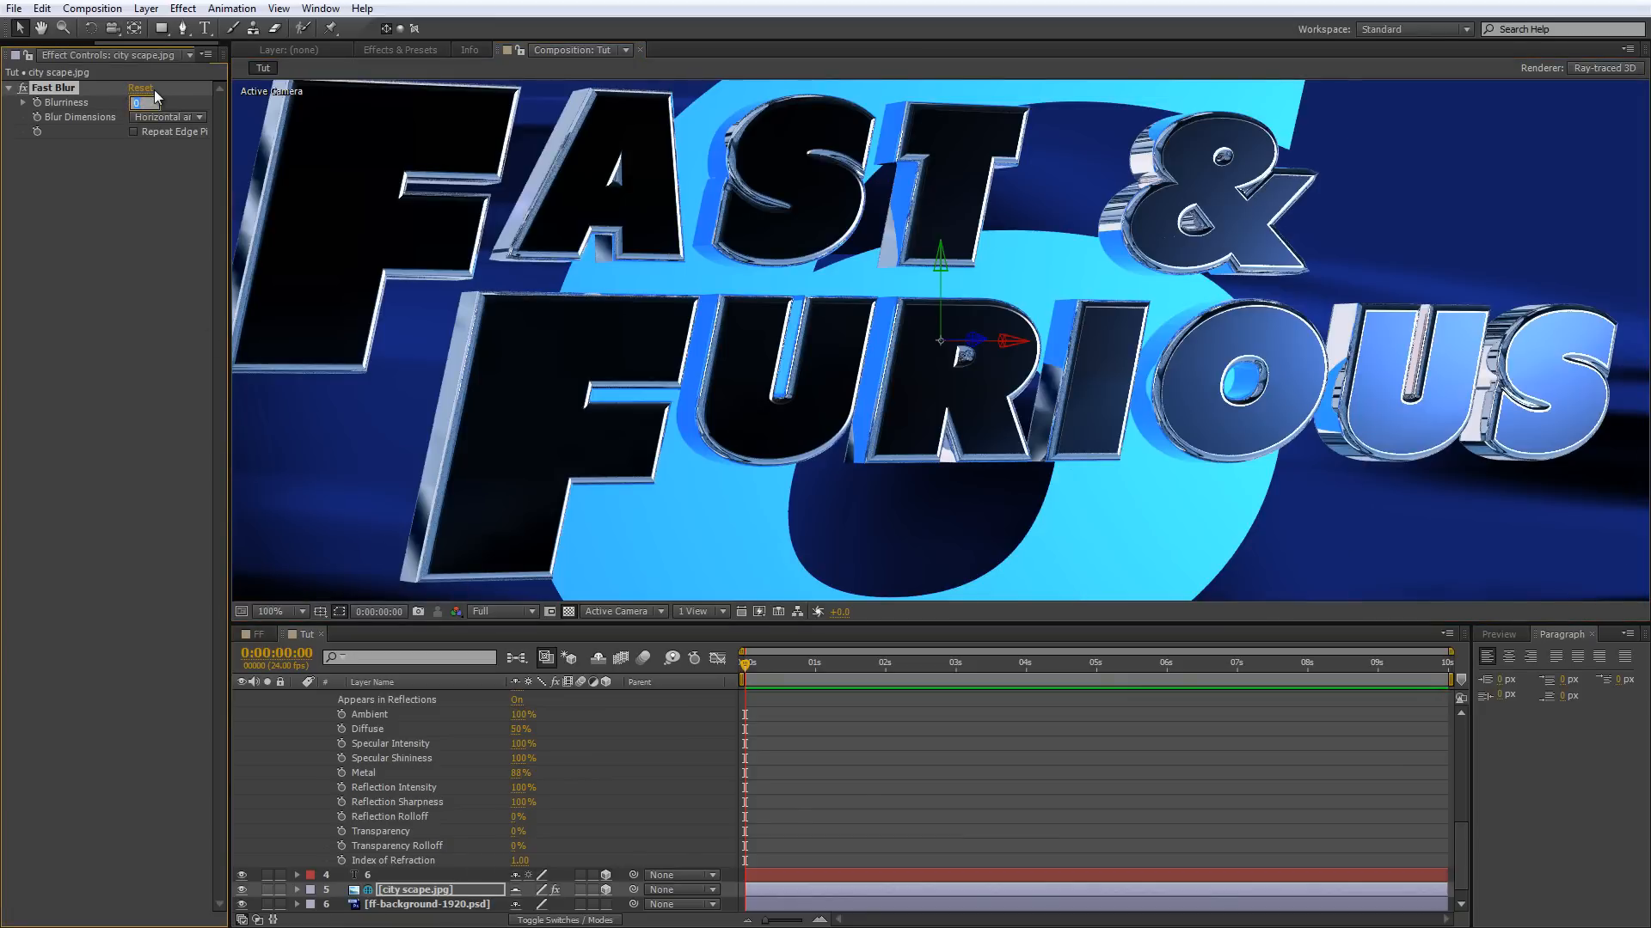
key("Return")
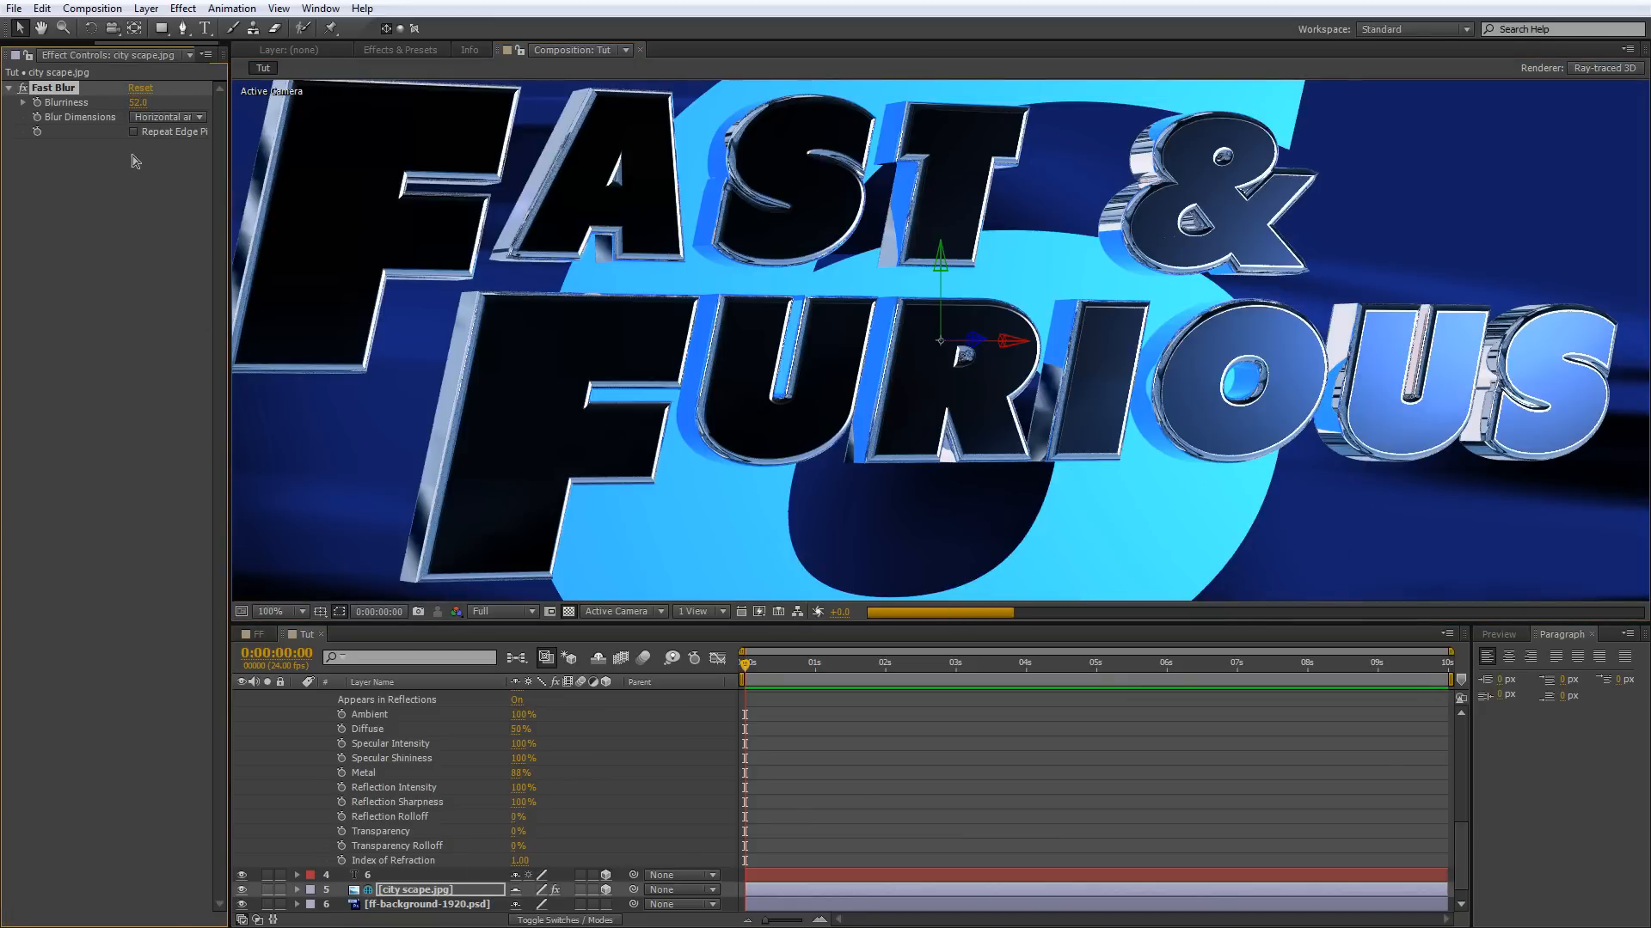
left_click(158, 116)
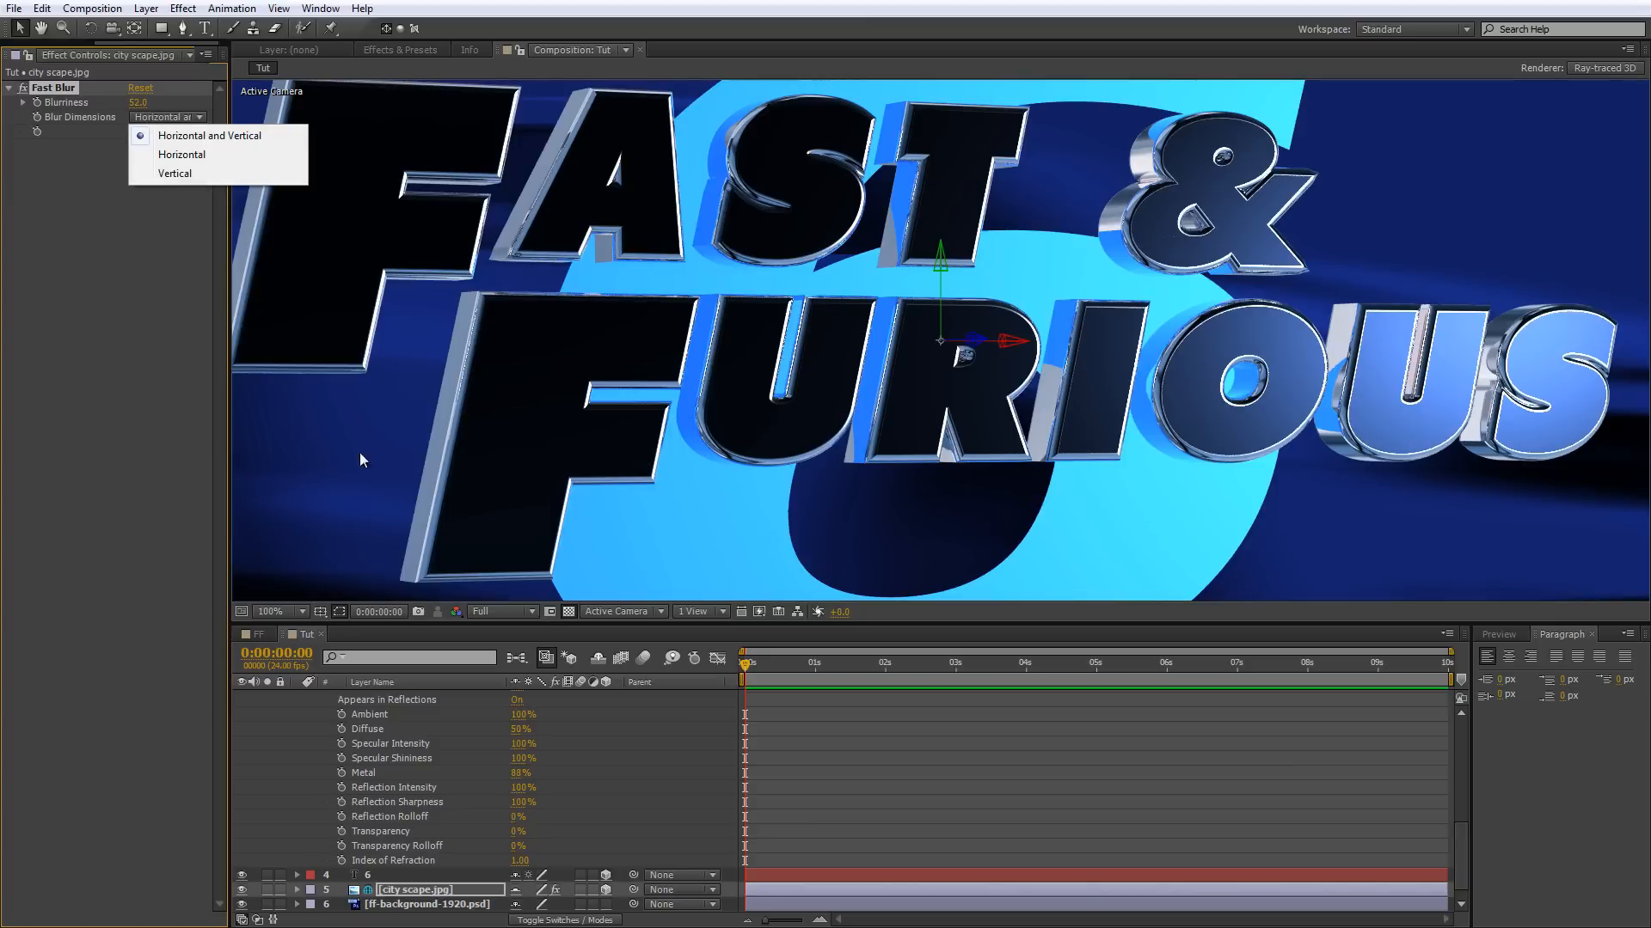
left_click(128, 375)
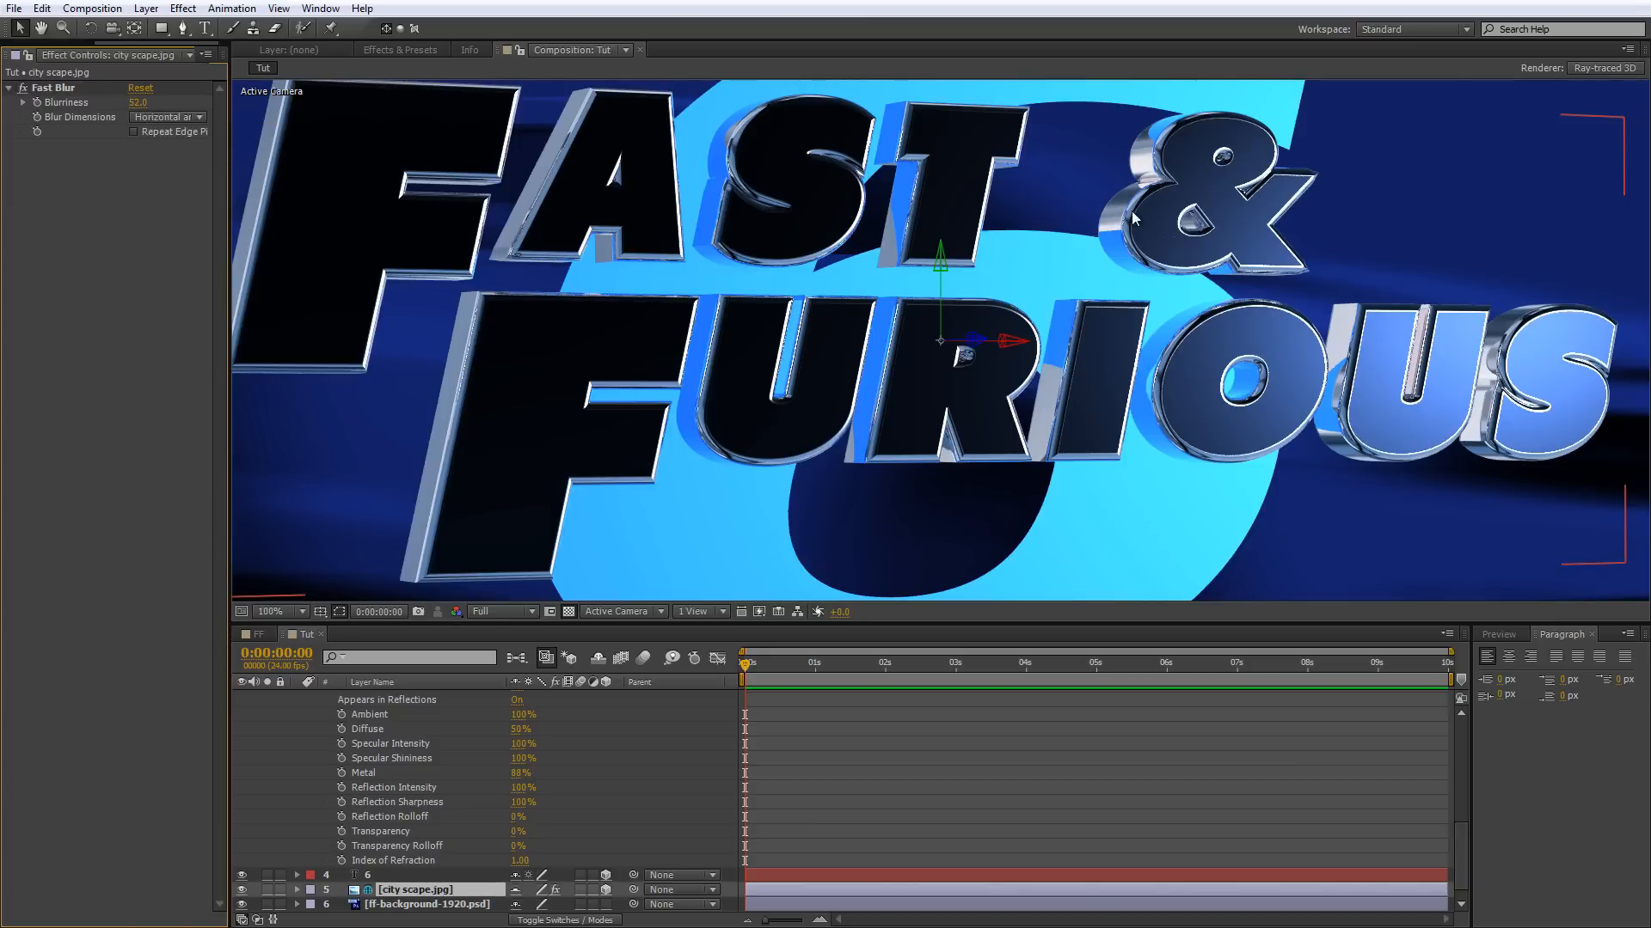
scroll(1135, 245, "down", 2)
scroll(1144, 249, "up", 2)
scroll(1117, 193, "down", 2)
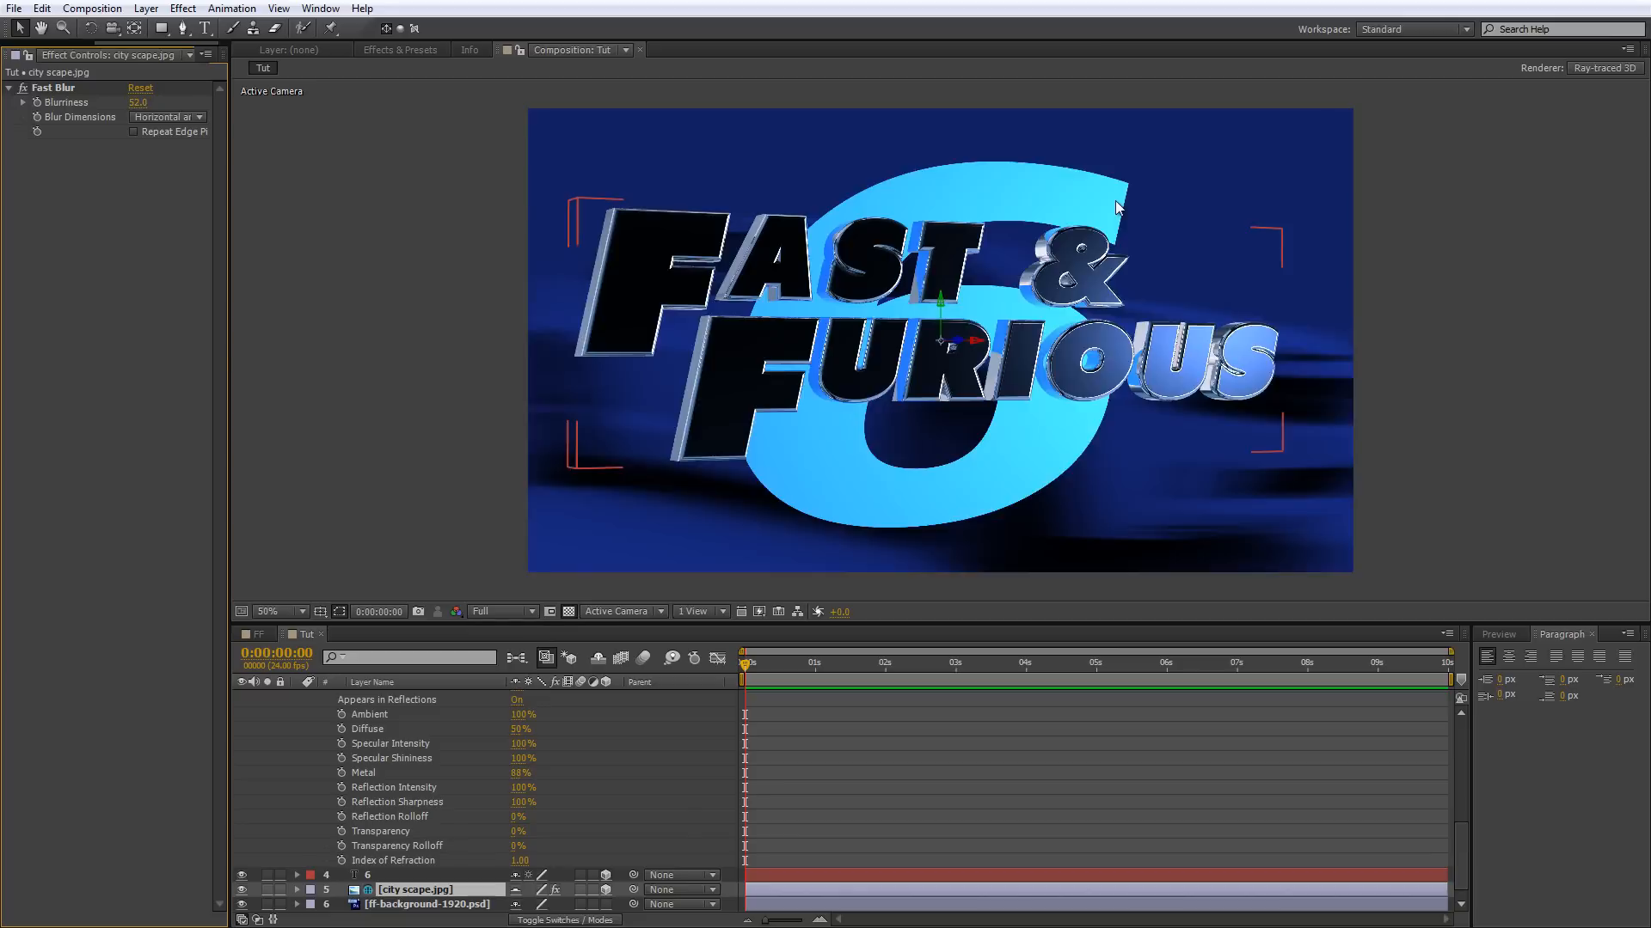
scroll(1138, 203, "up", 2)
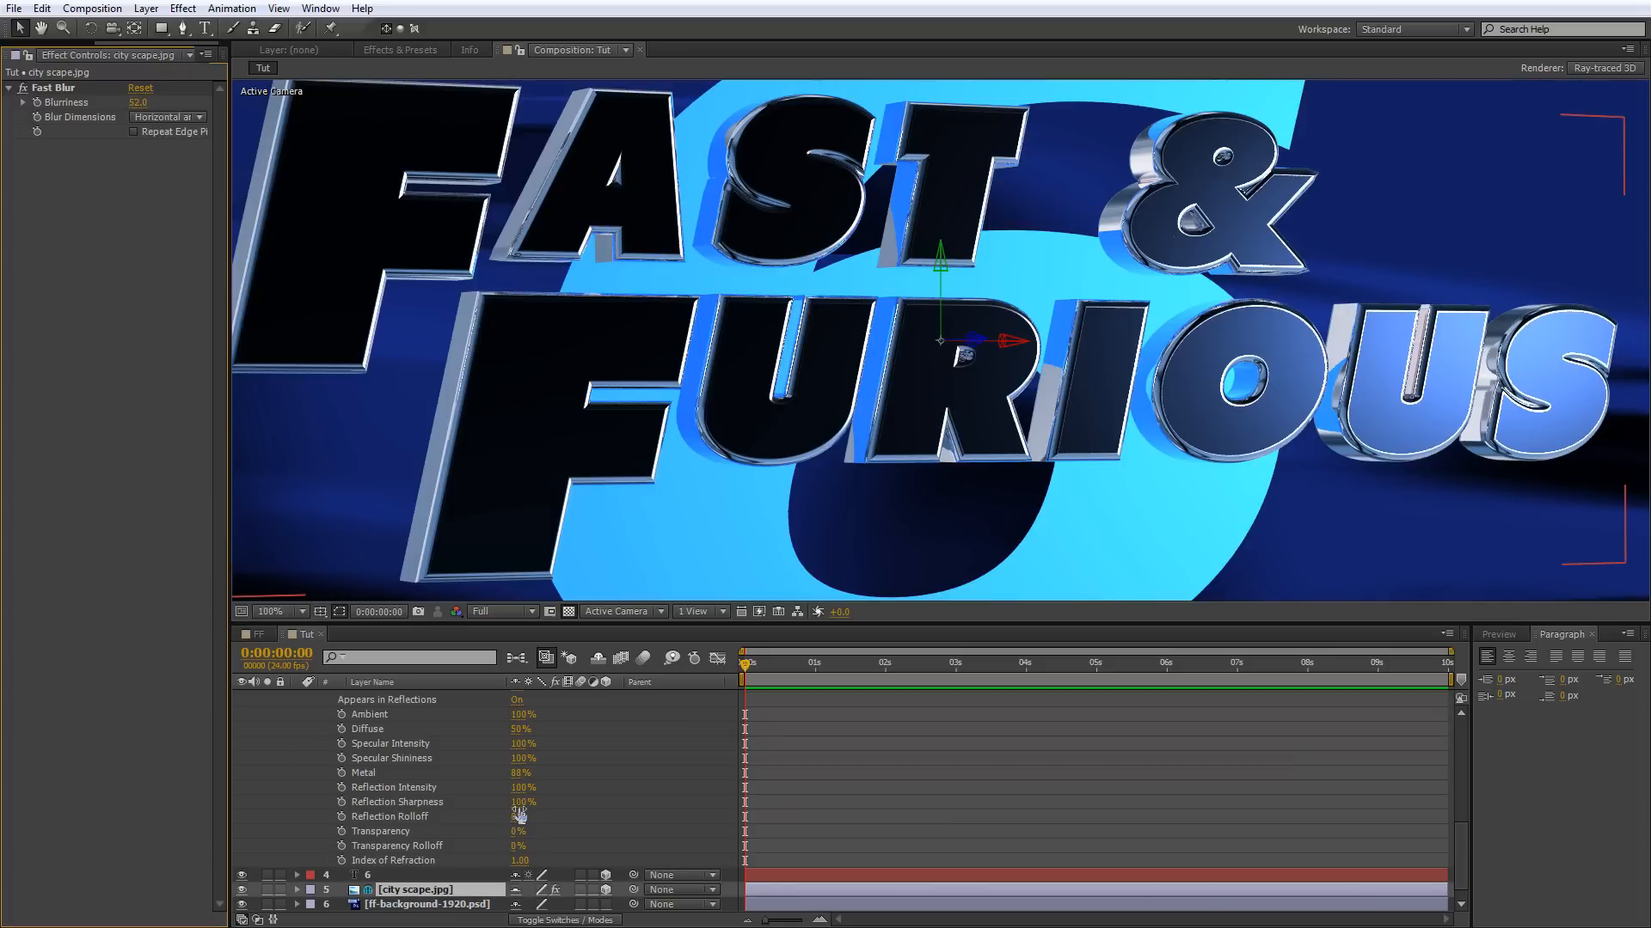
Review the Side and Bevel properties available for the fast & furious text's Animator 1 and inspect the rendered letters.
scroll(567, 757, "up", 8)
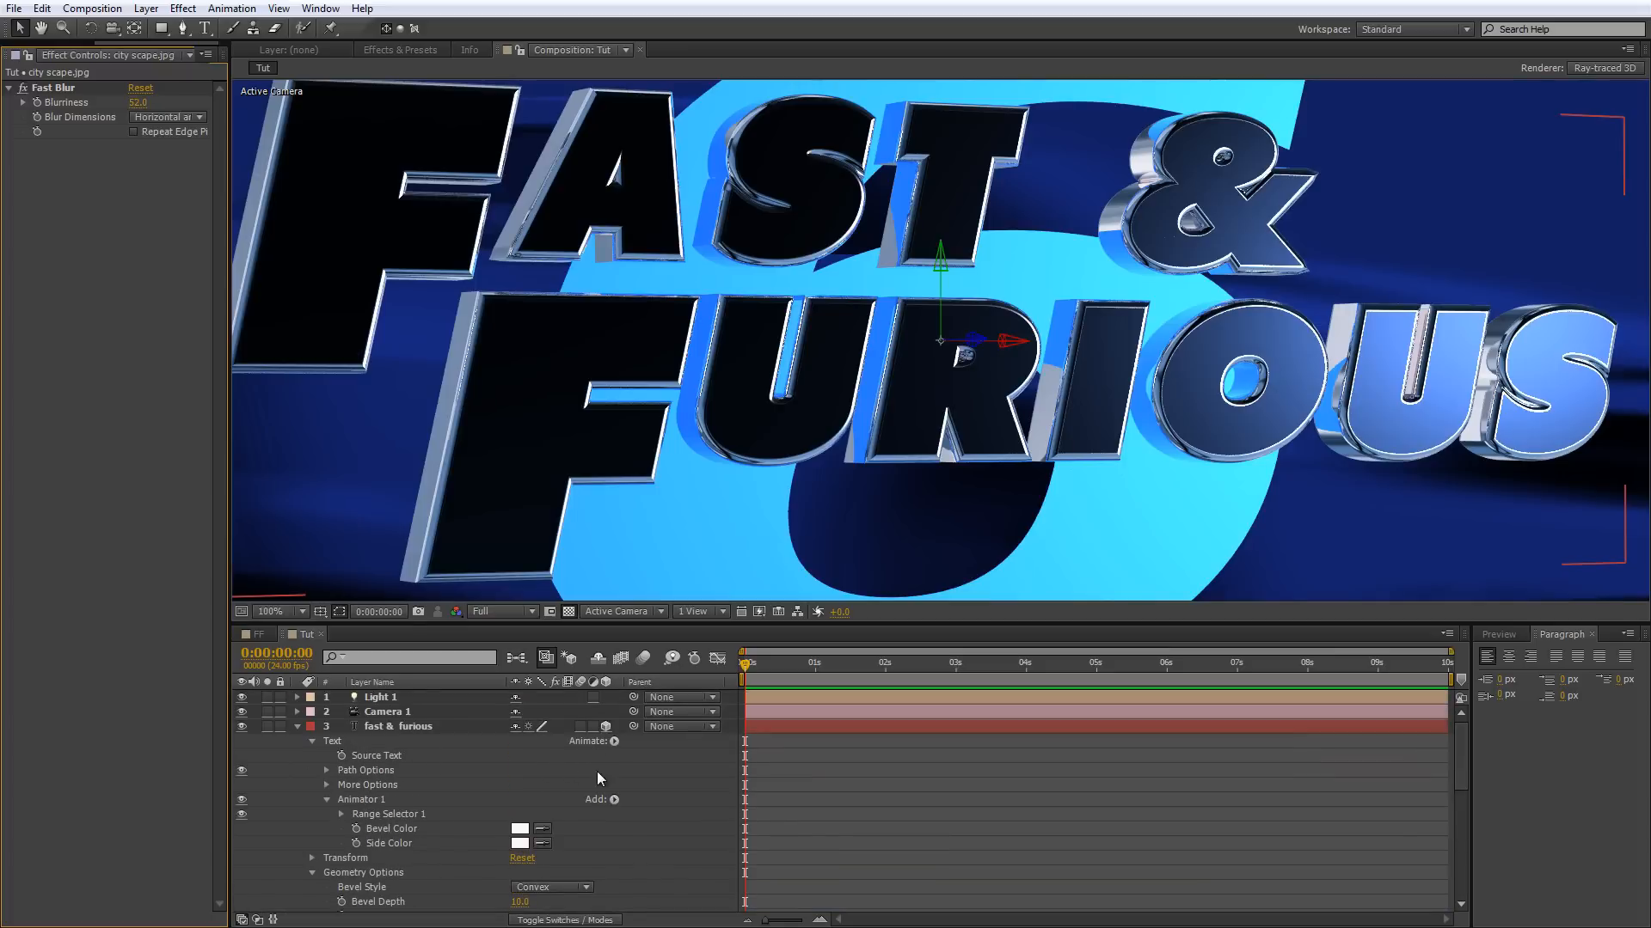
left_click(614, 801)
mouse_move(654, 807)
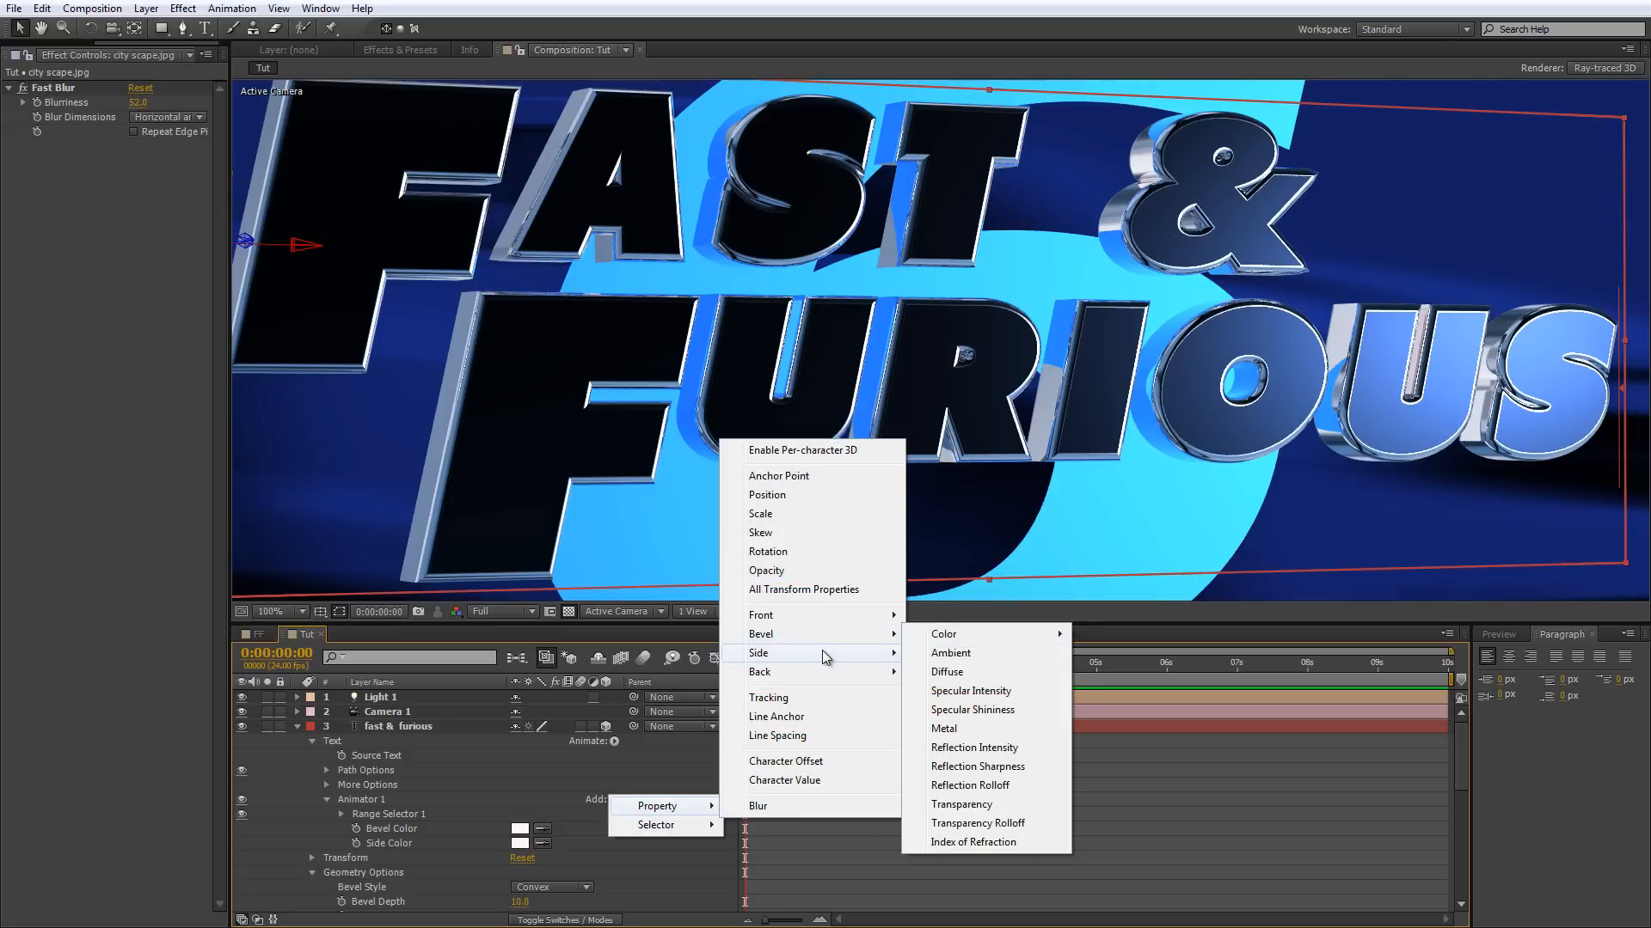
mouse_move(833, 636)
left_click(1311, 368)
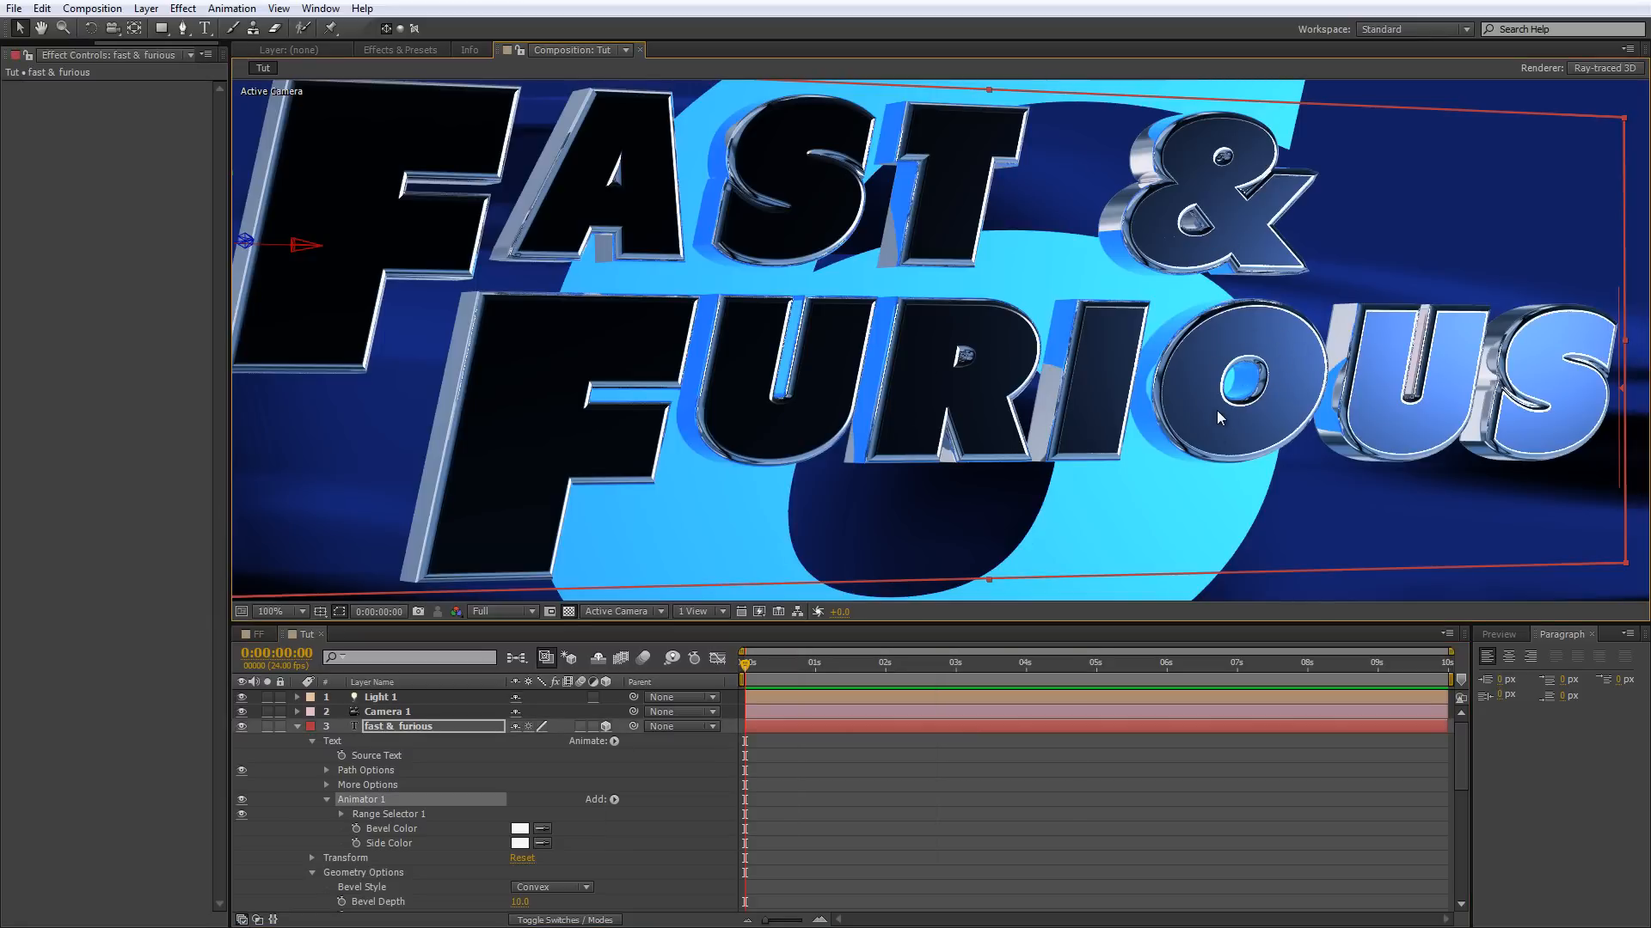
scroll(1236, 396, "down", 1)
scroll(1205, 363, "up", 1)
scroll(1131, 205, "down", 1)
scroll(1131, 204, "up", 1)
scroll(957, 364, "down", 1)
scroll(995, 317, "up", 1)
scroll(995, 321, "down", 1)
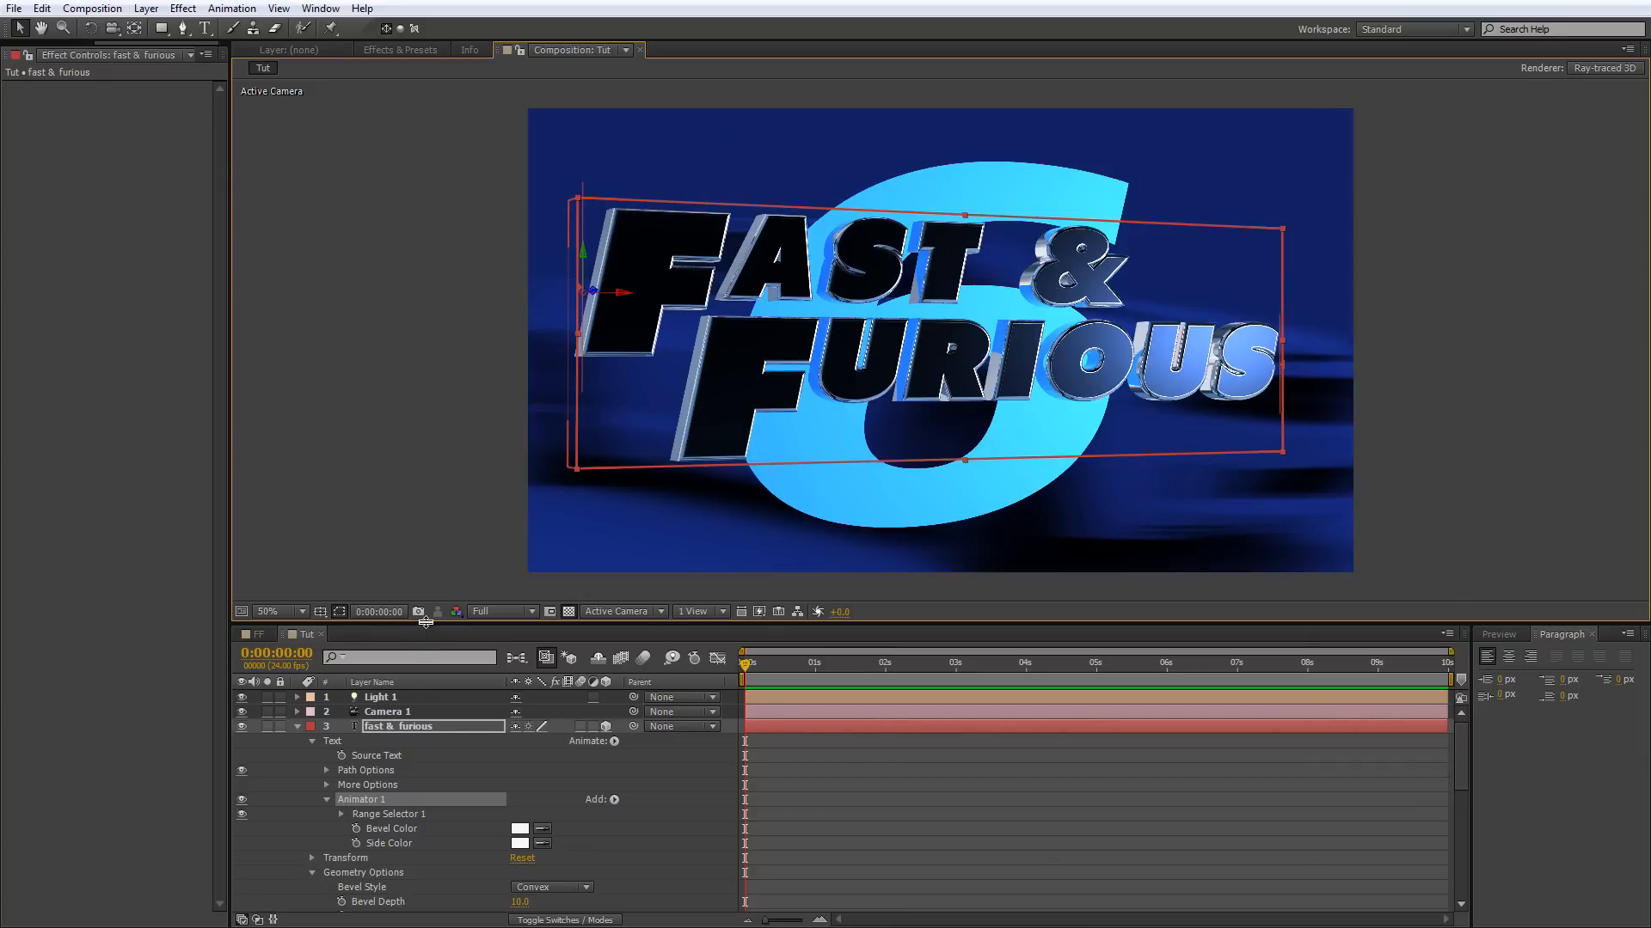
Copy Animator 1 from the fast & furious text layer and paste it onto the 6 layer.
left_click_drag(424, 621, 424, 457)
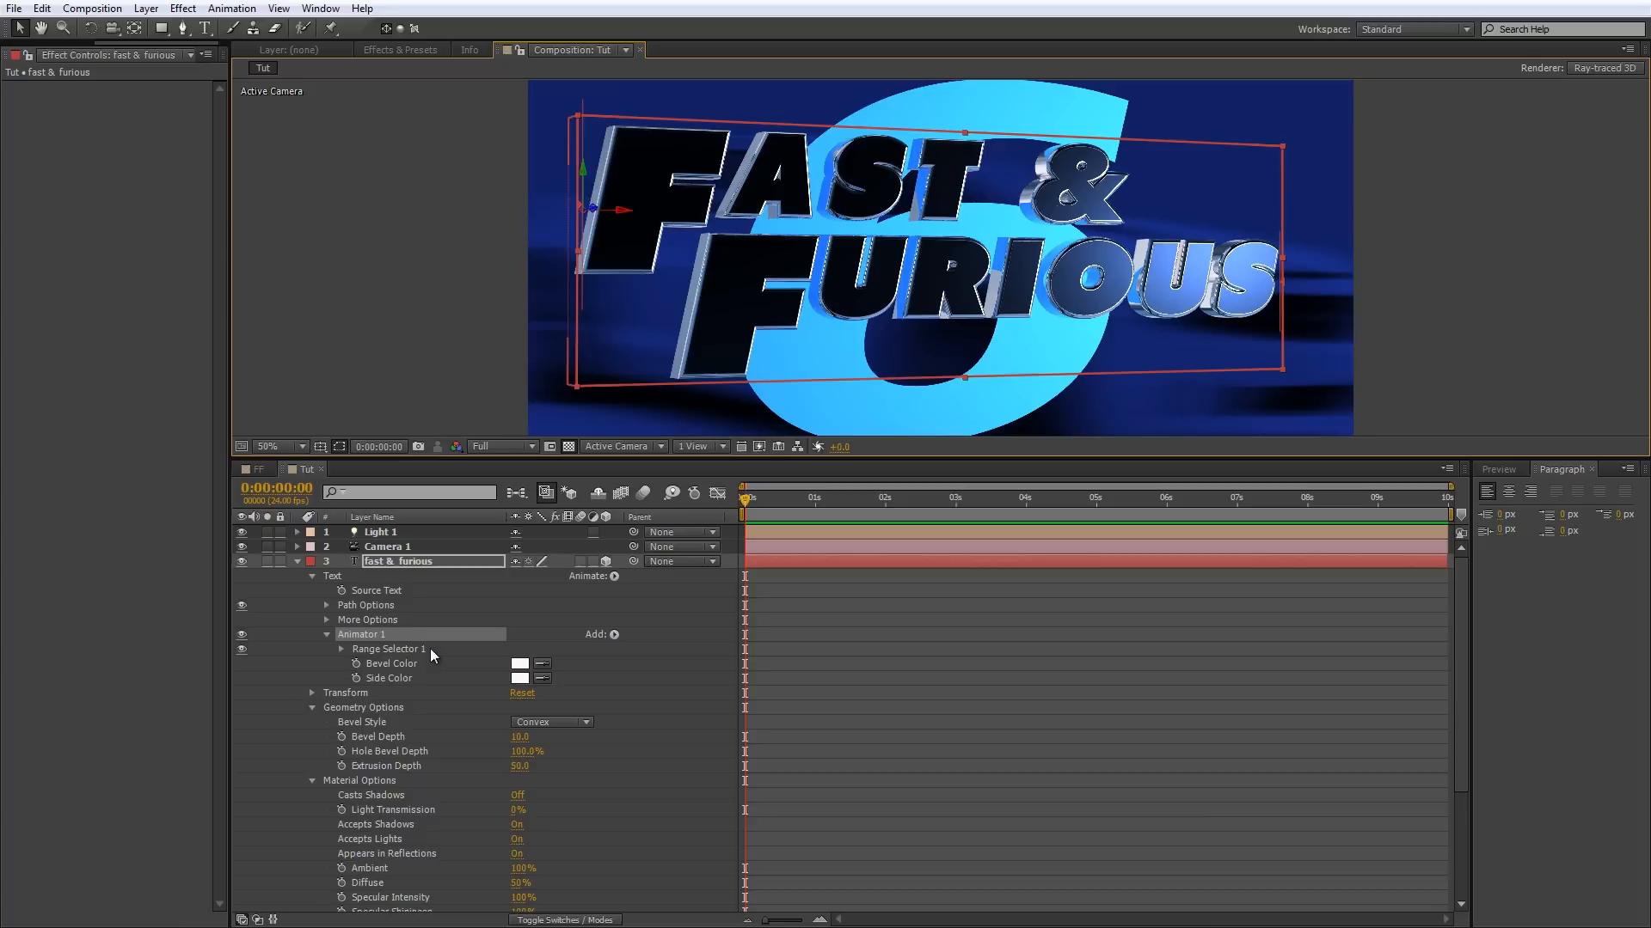
left_click(396, 636)
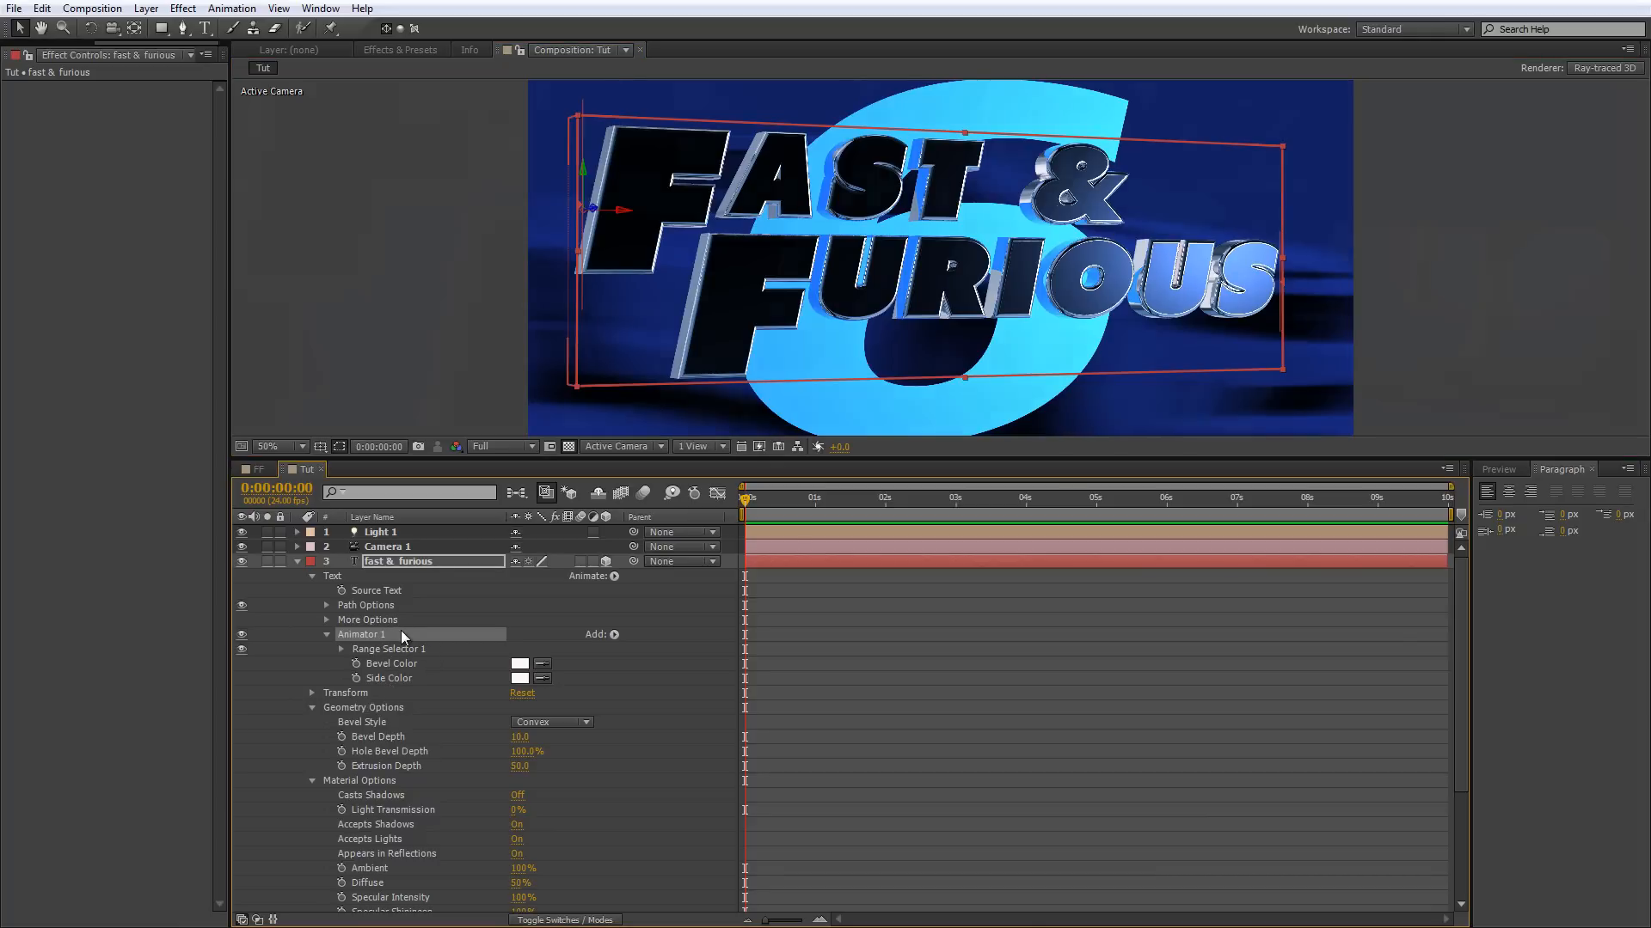
key("period")
right_click(375, 644)
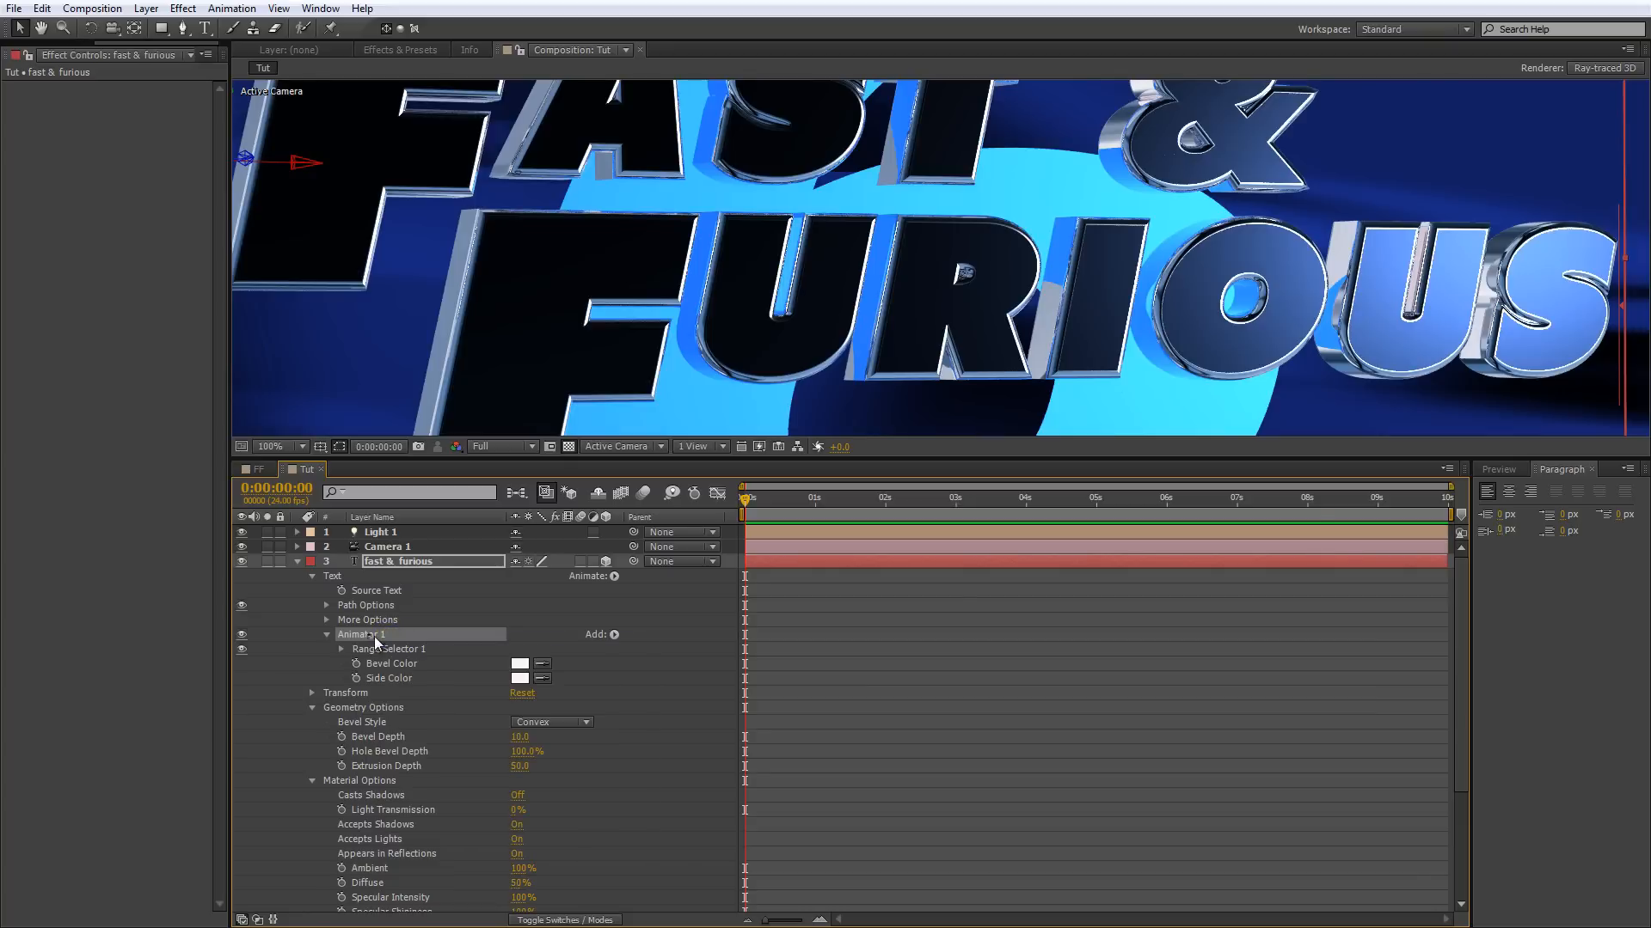
key("Escape")
key("ctrl+c")
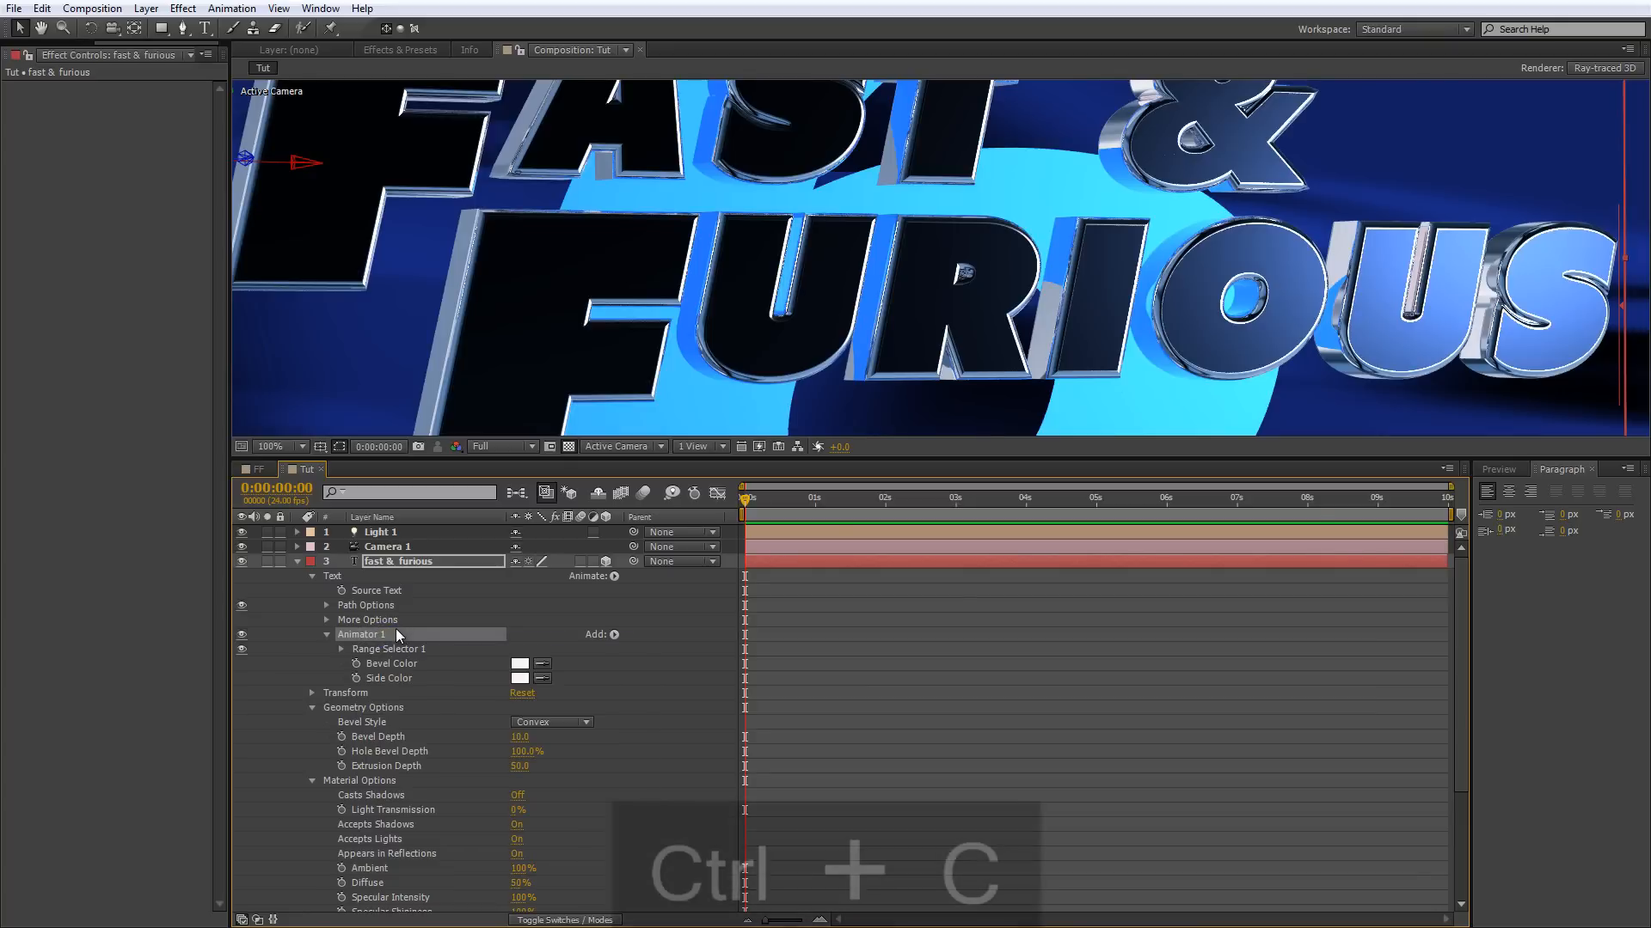
left_click(298, 561)
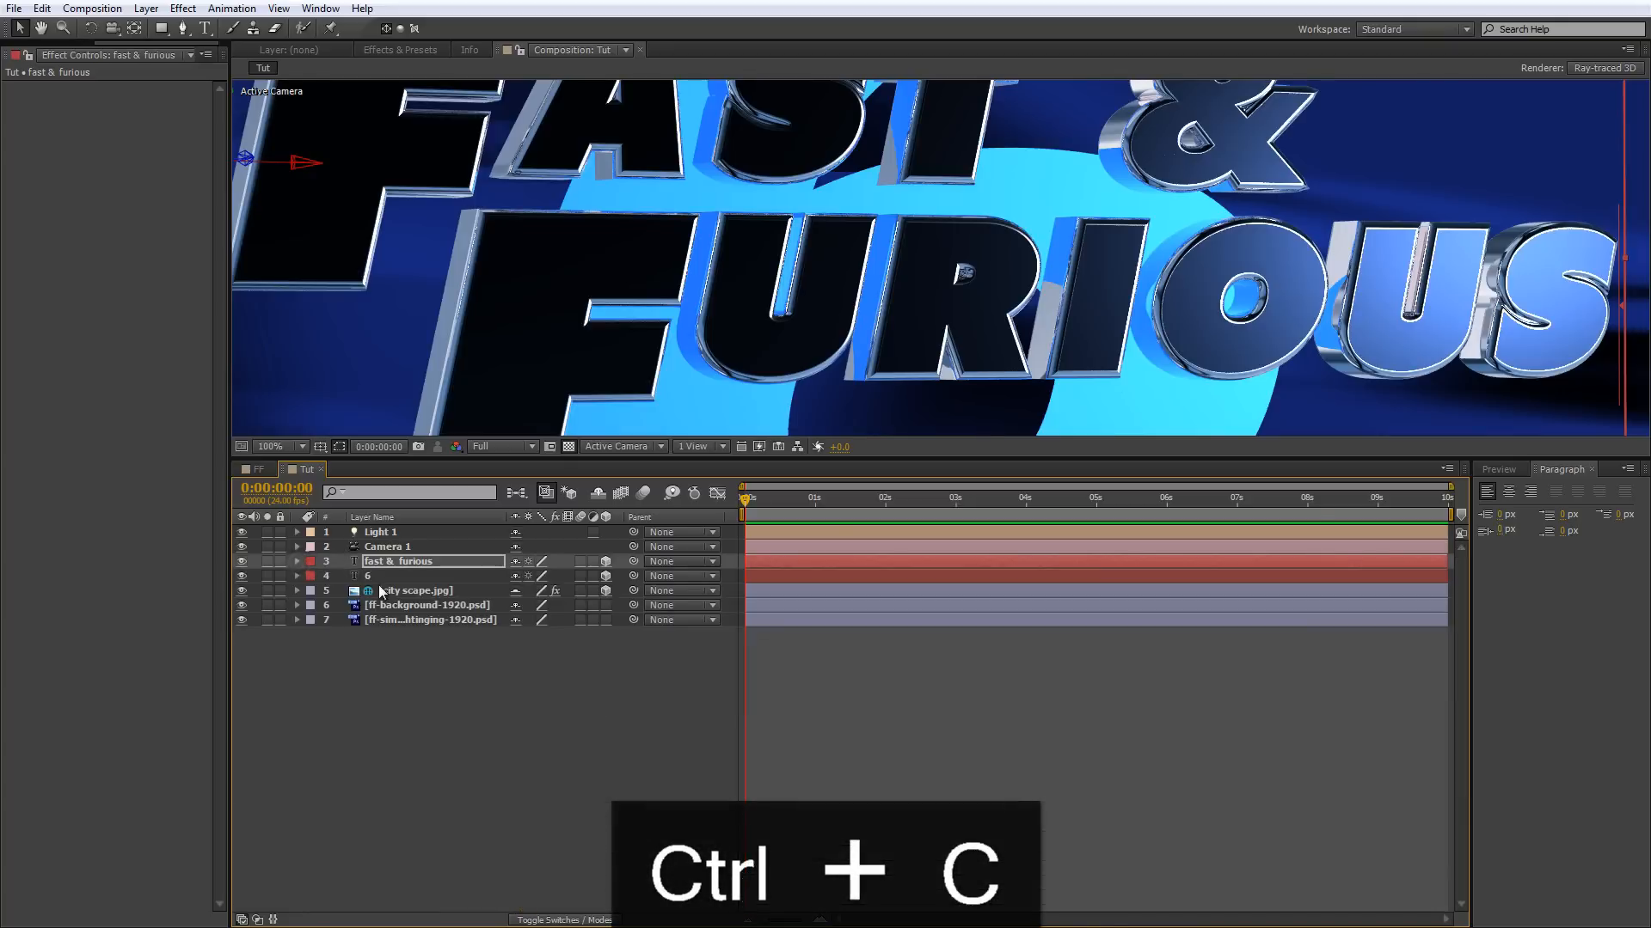
left_click(383, 575)
key("ctrl+v")
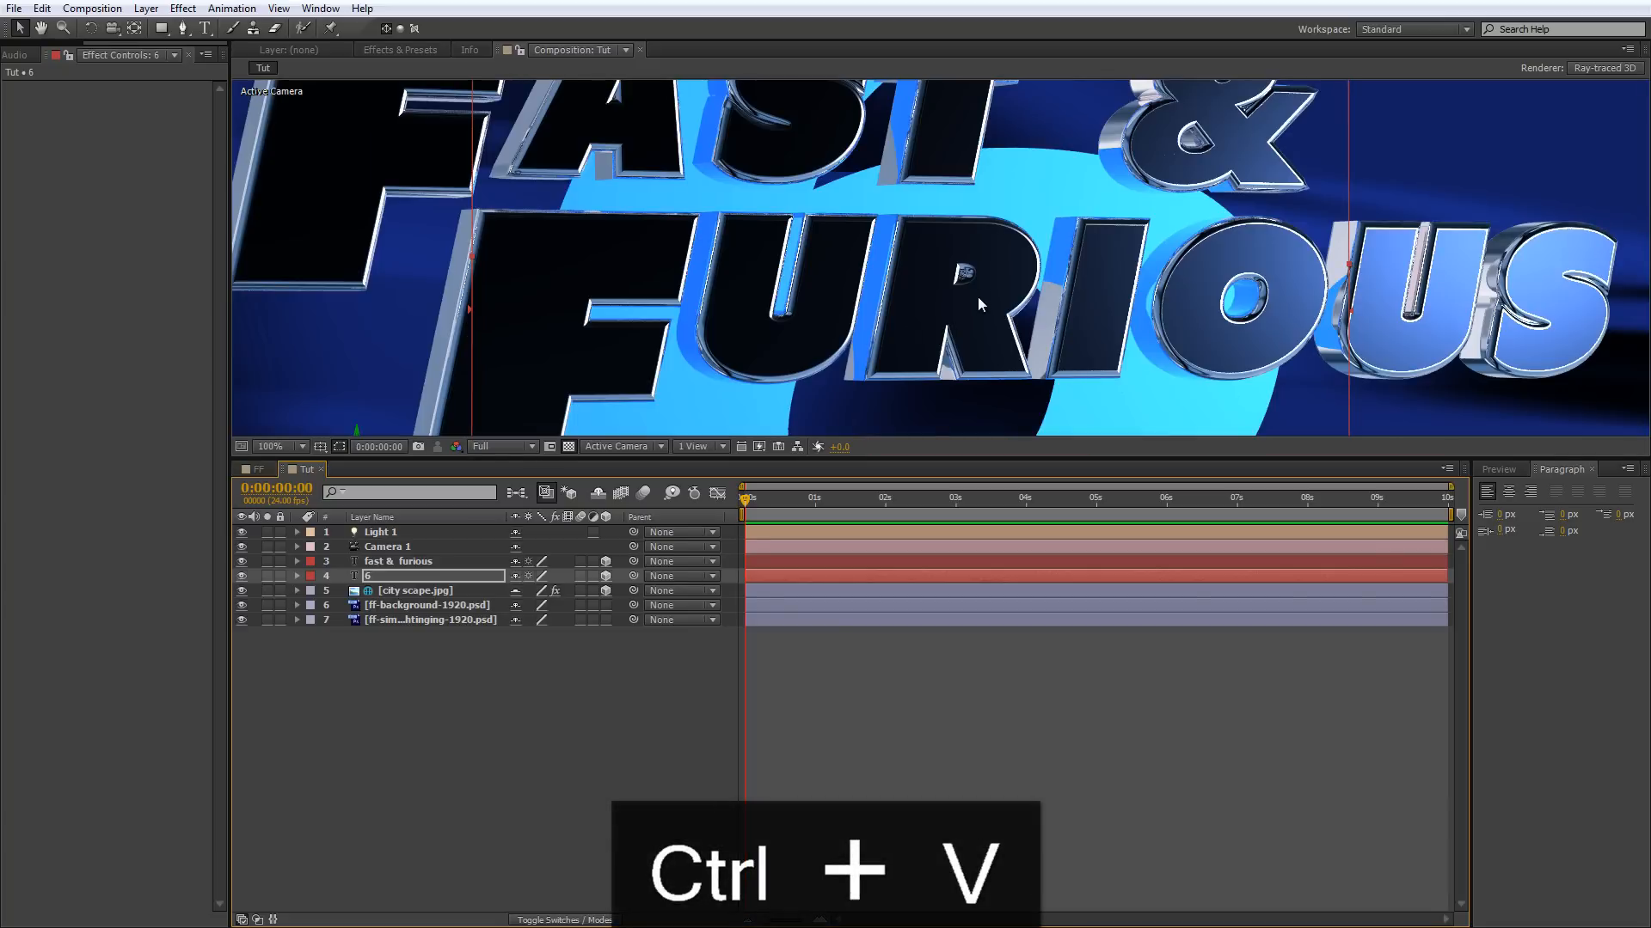
Set the 6 layer's Extrusion Depth to 20 and expand its Animator 1 to show the Bevel and Side Color.
scroll(977, 297, "down", 2)
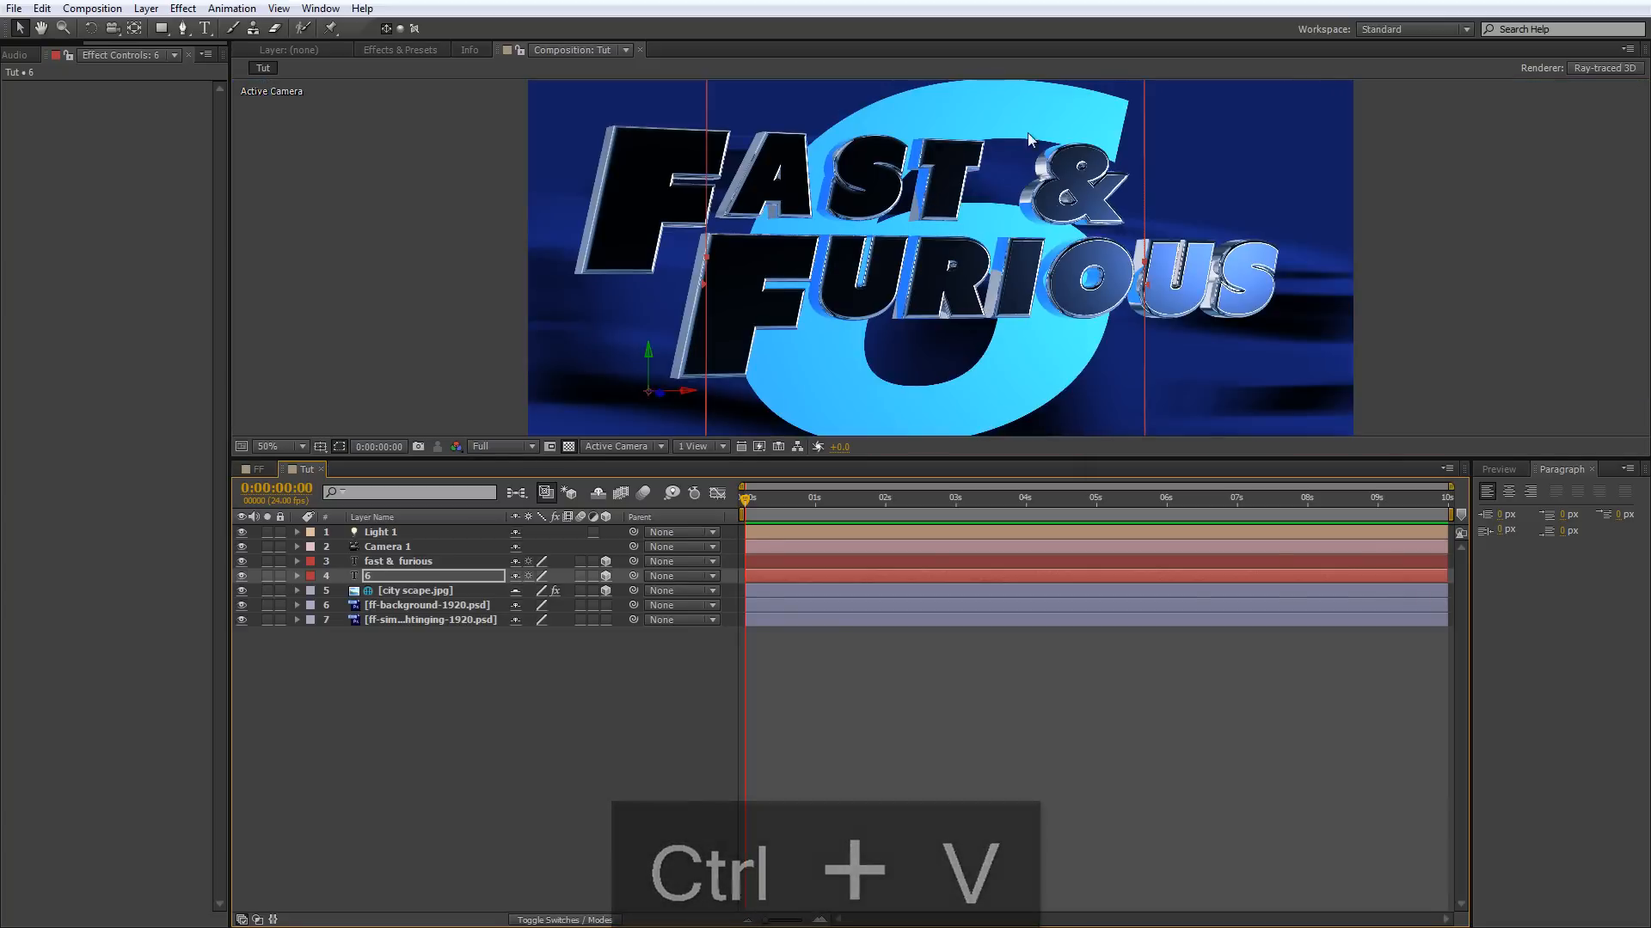
left_click_drag(895, 457, 895, 570)
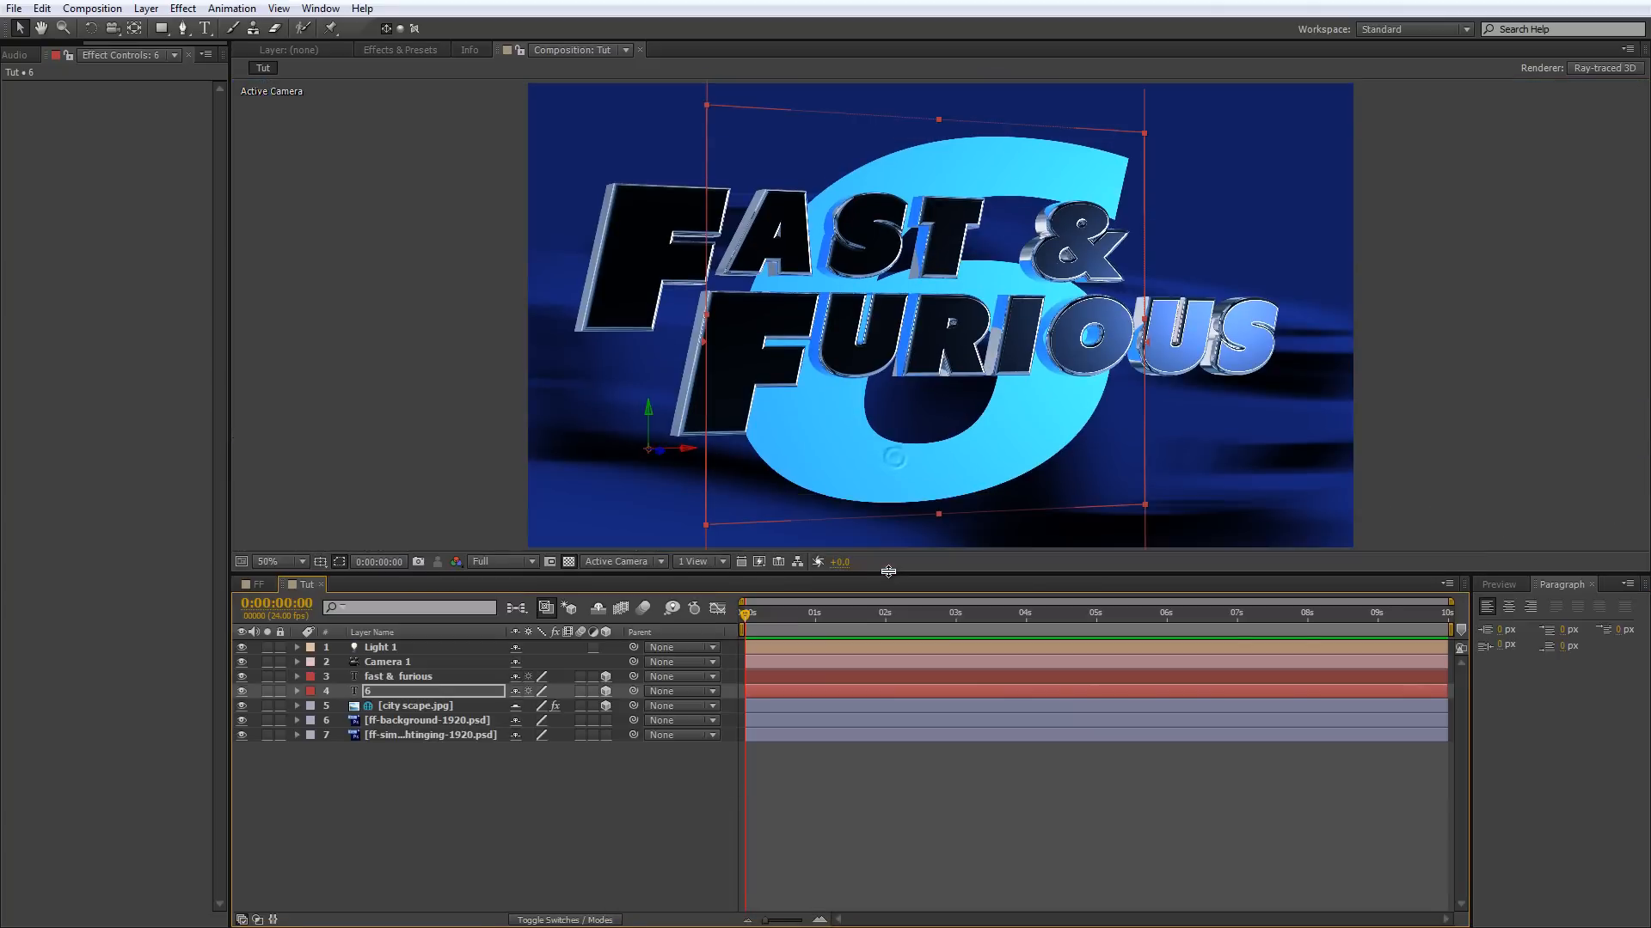
left_click(297, 689)
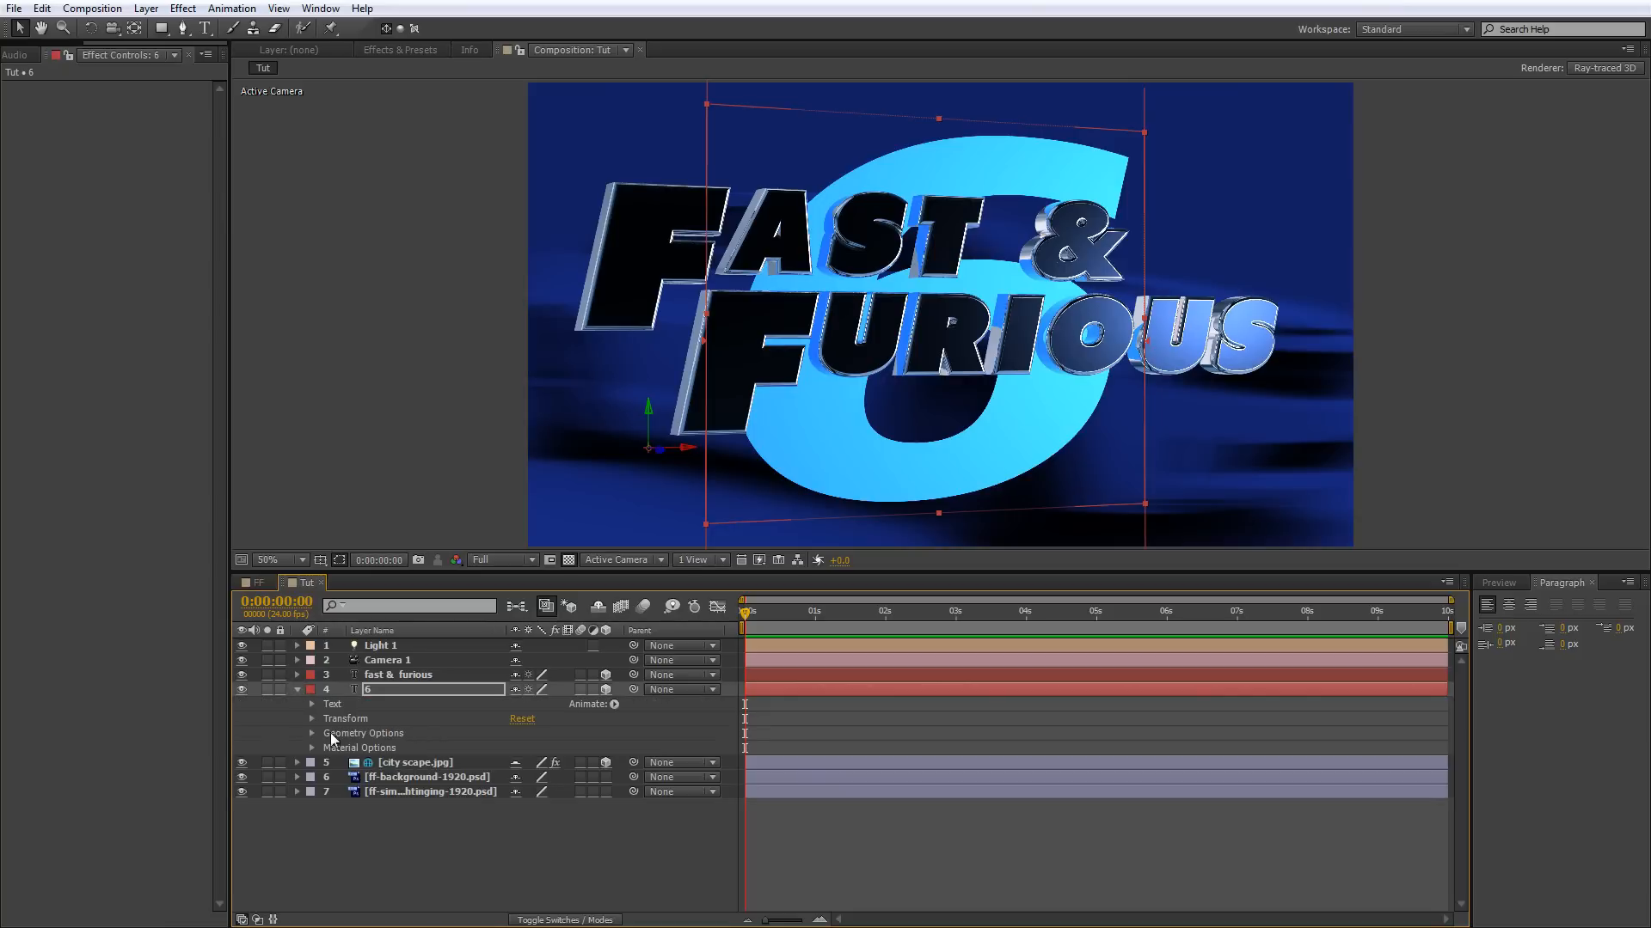
left_click(312, 733)
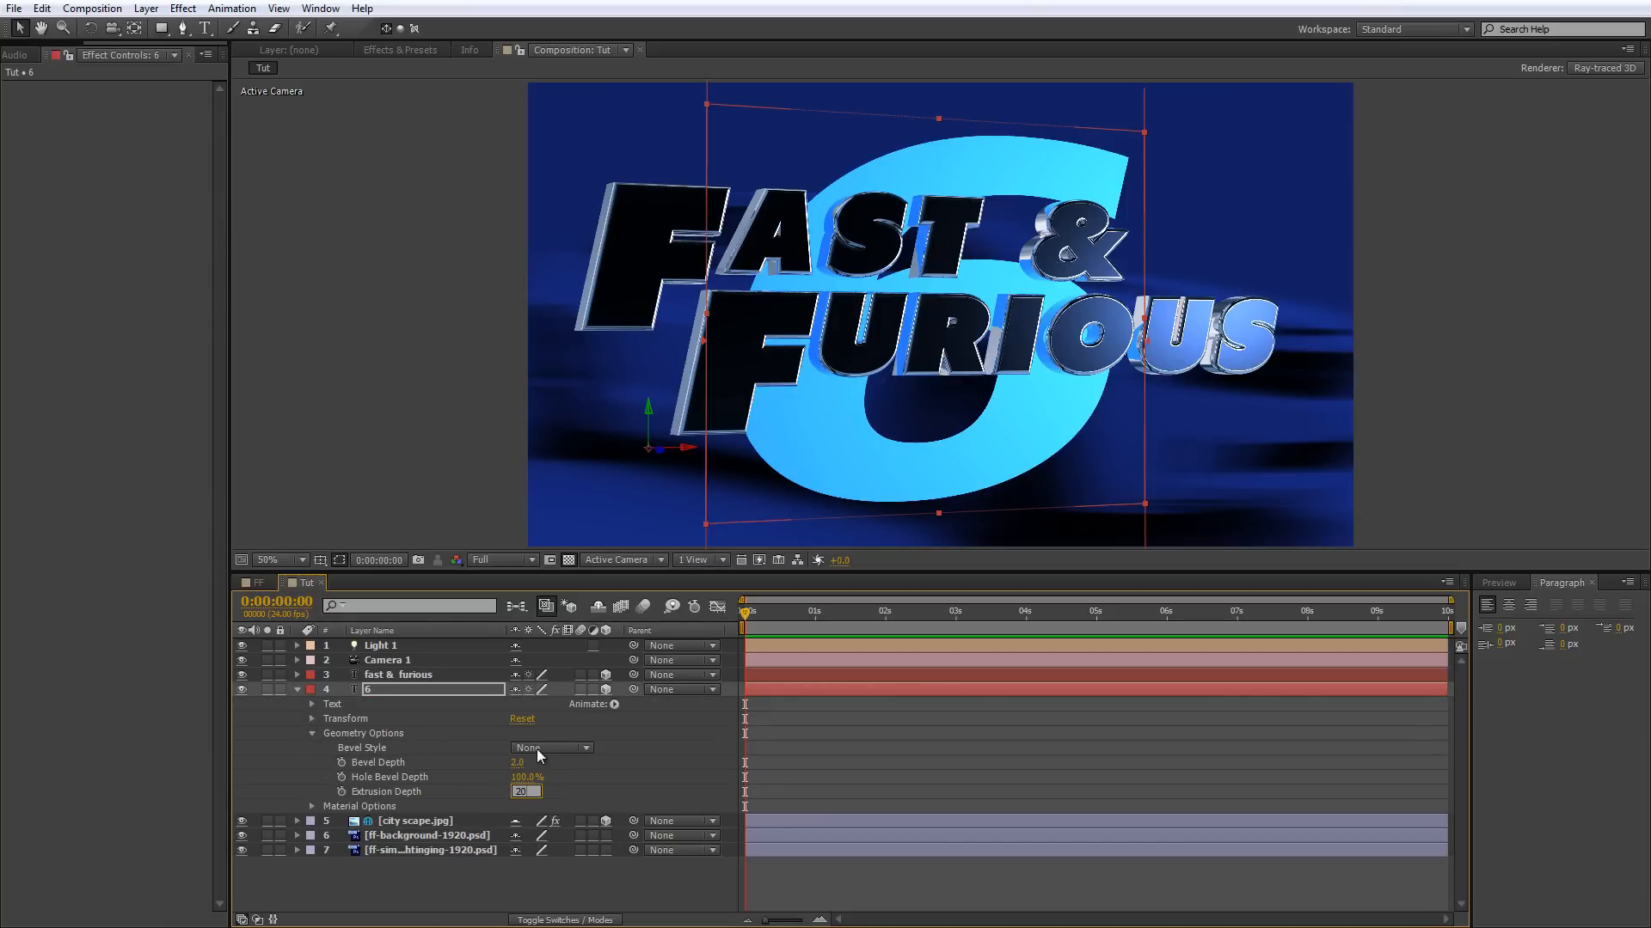
key("Tab")
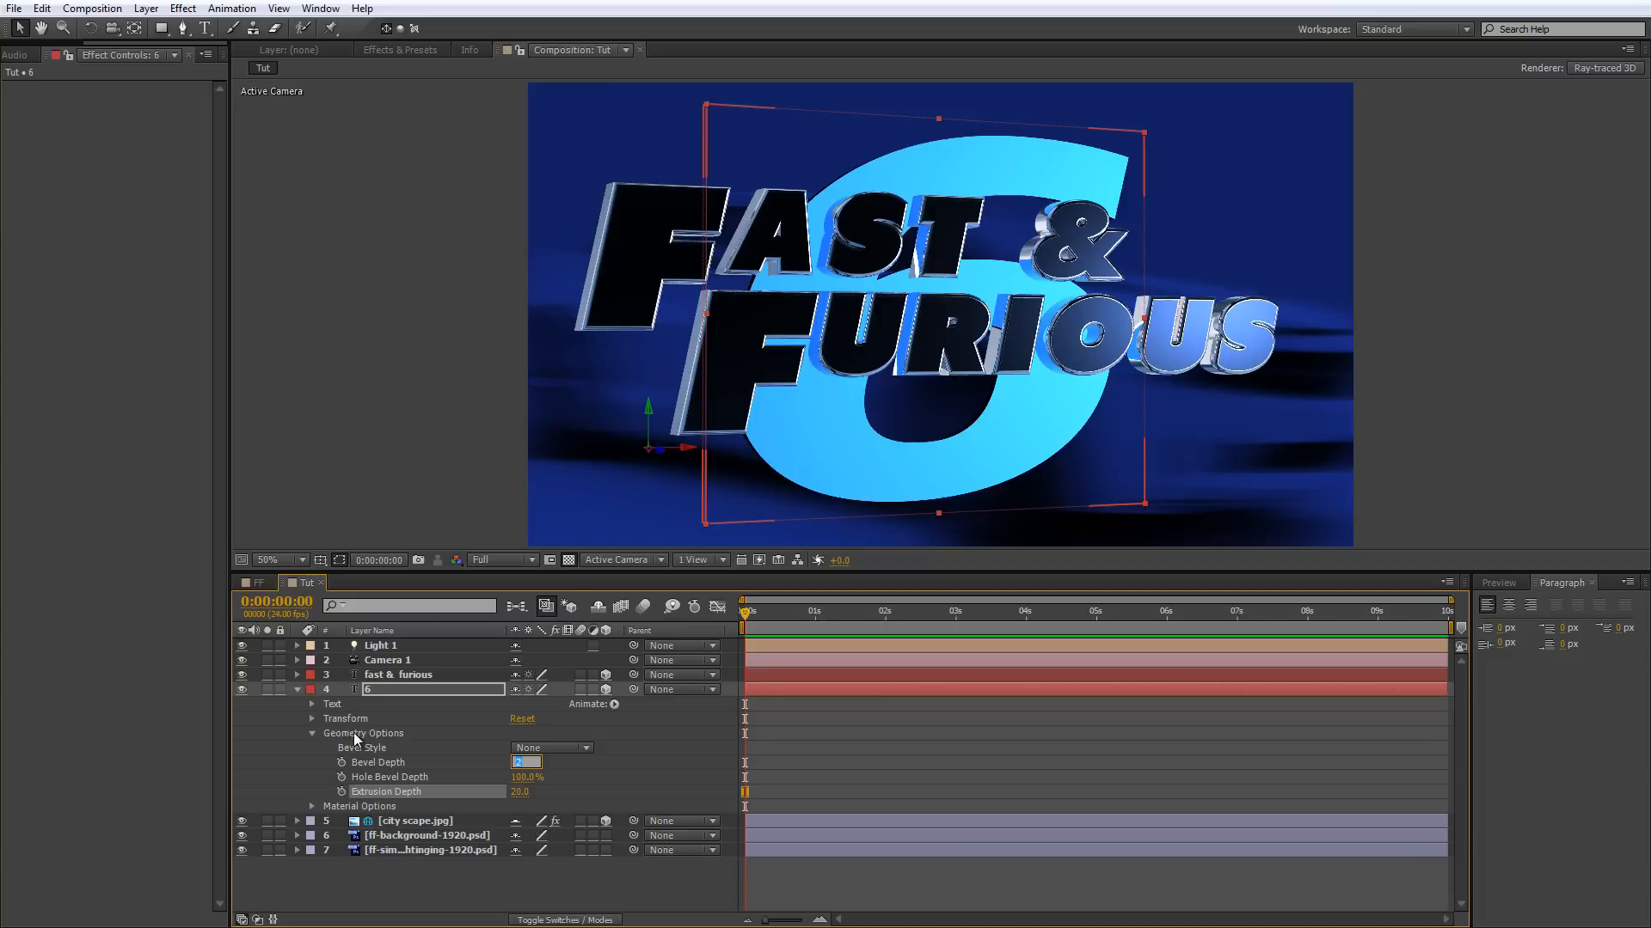
left_click(311, 705)
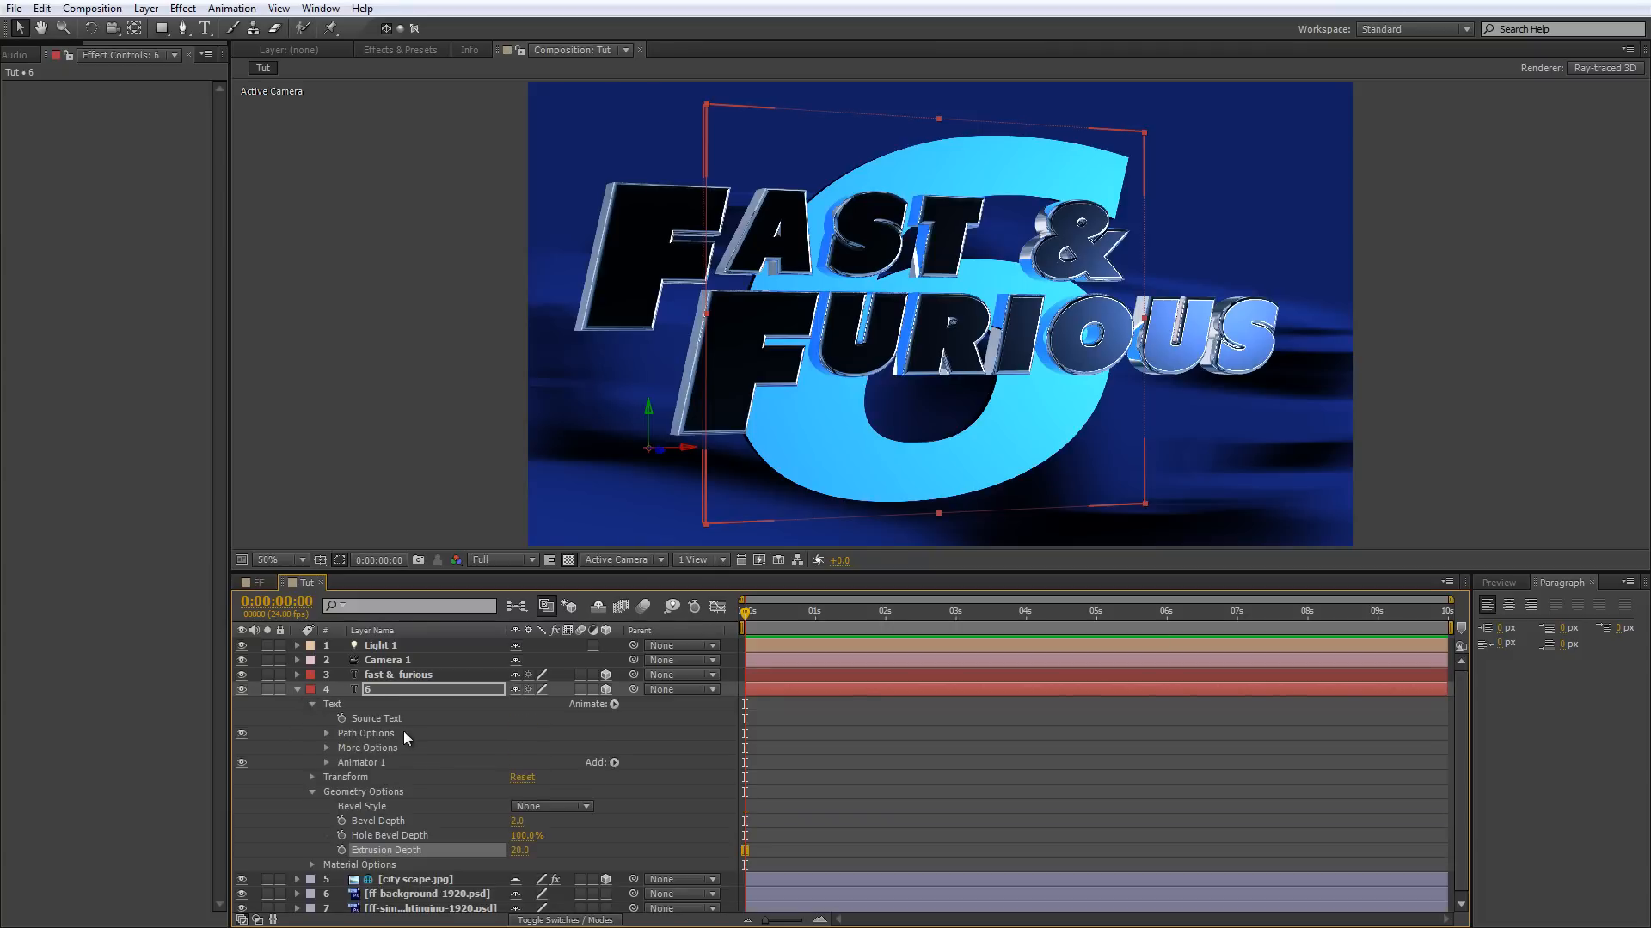
left_click(326, 762)
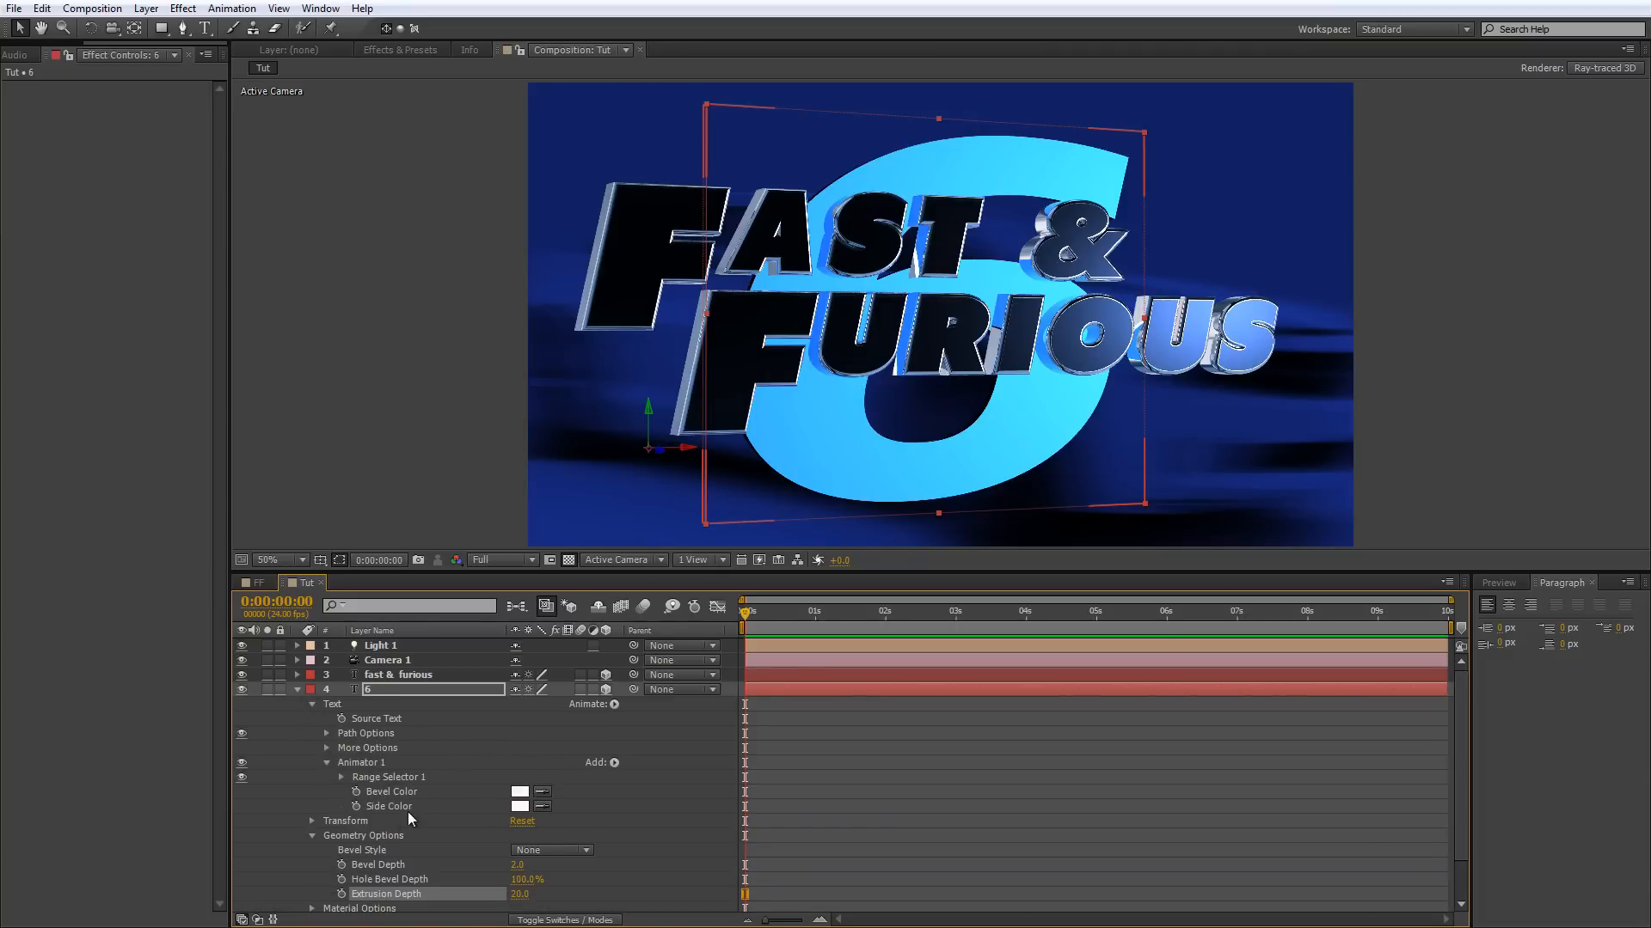
Set the 6 layer's Reflection Intensity to 100% in its Material Options and inspect the reflections up close.
scroll(495, 811, "down", 1)
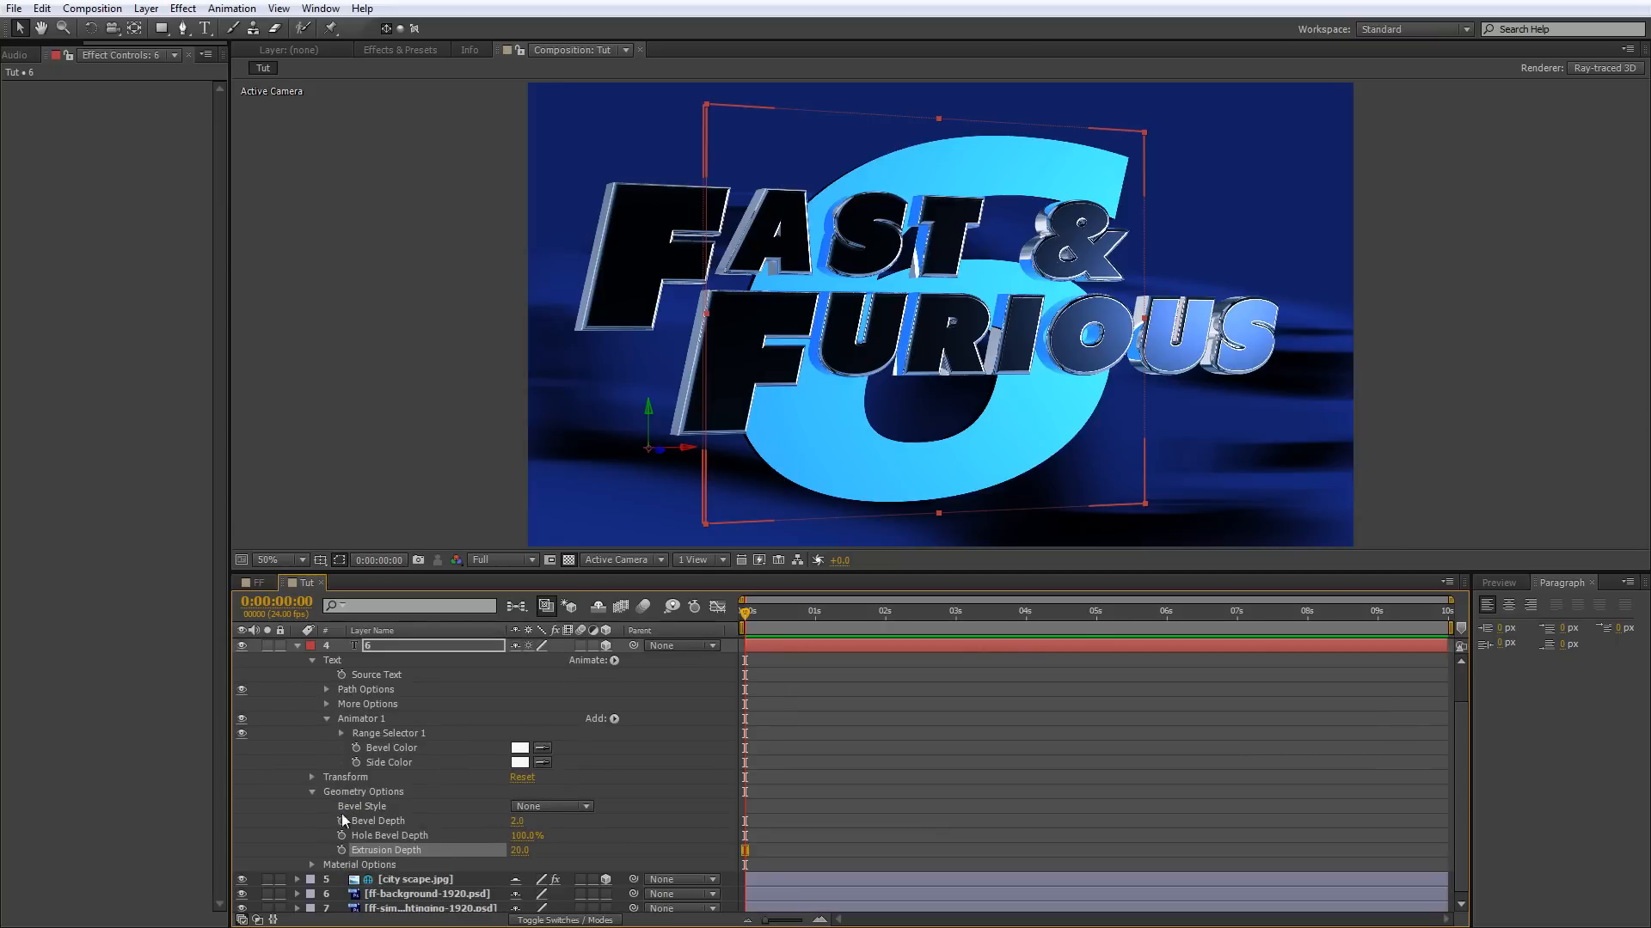
left_click(312, 865)
scroll(399, 838, "down", 5)
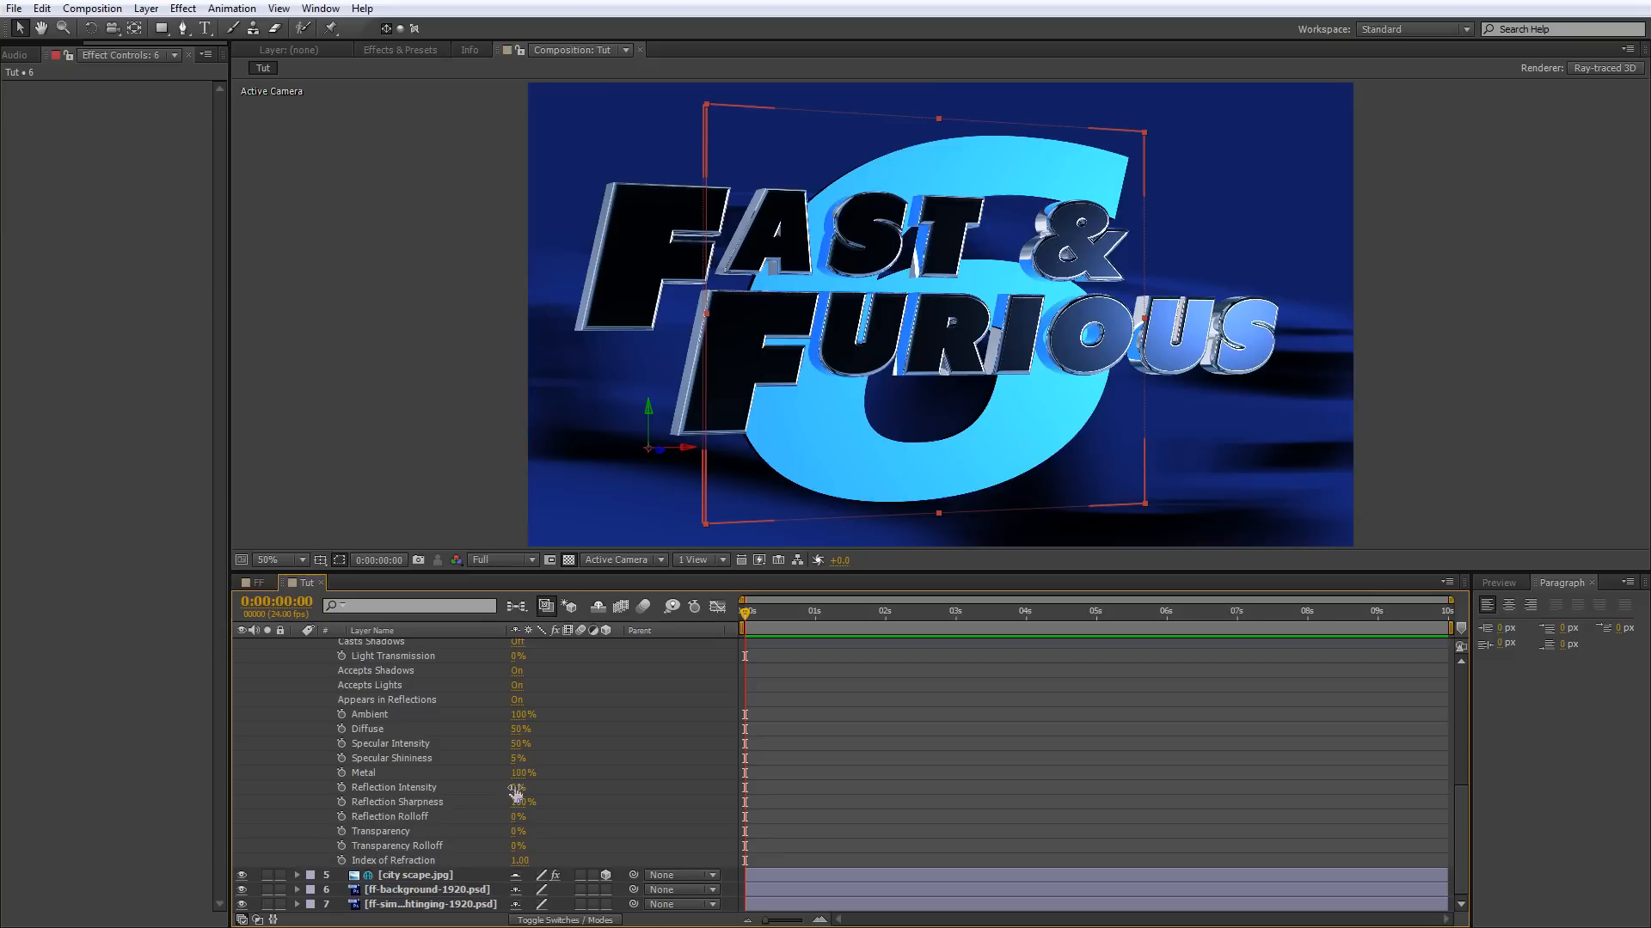
left_click_drag(507, 791, 774, 766)
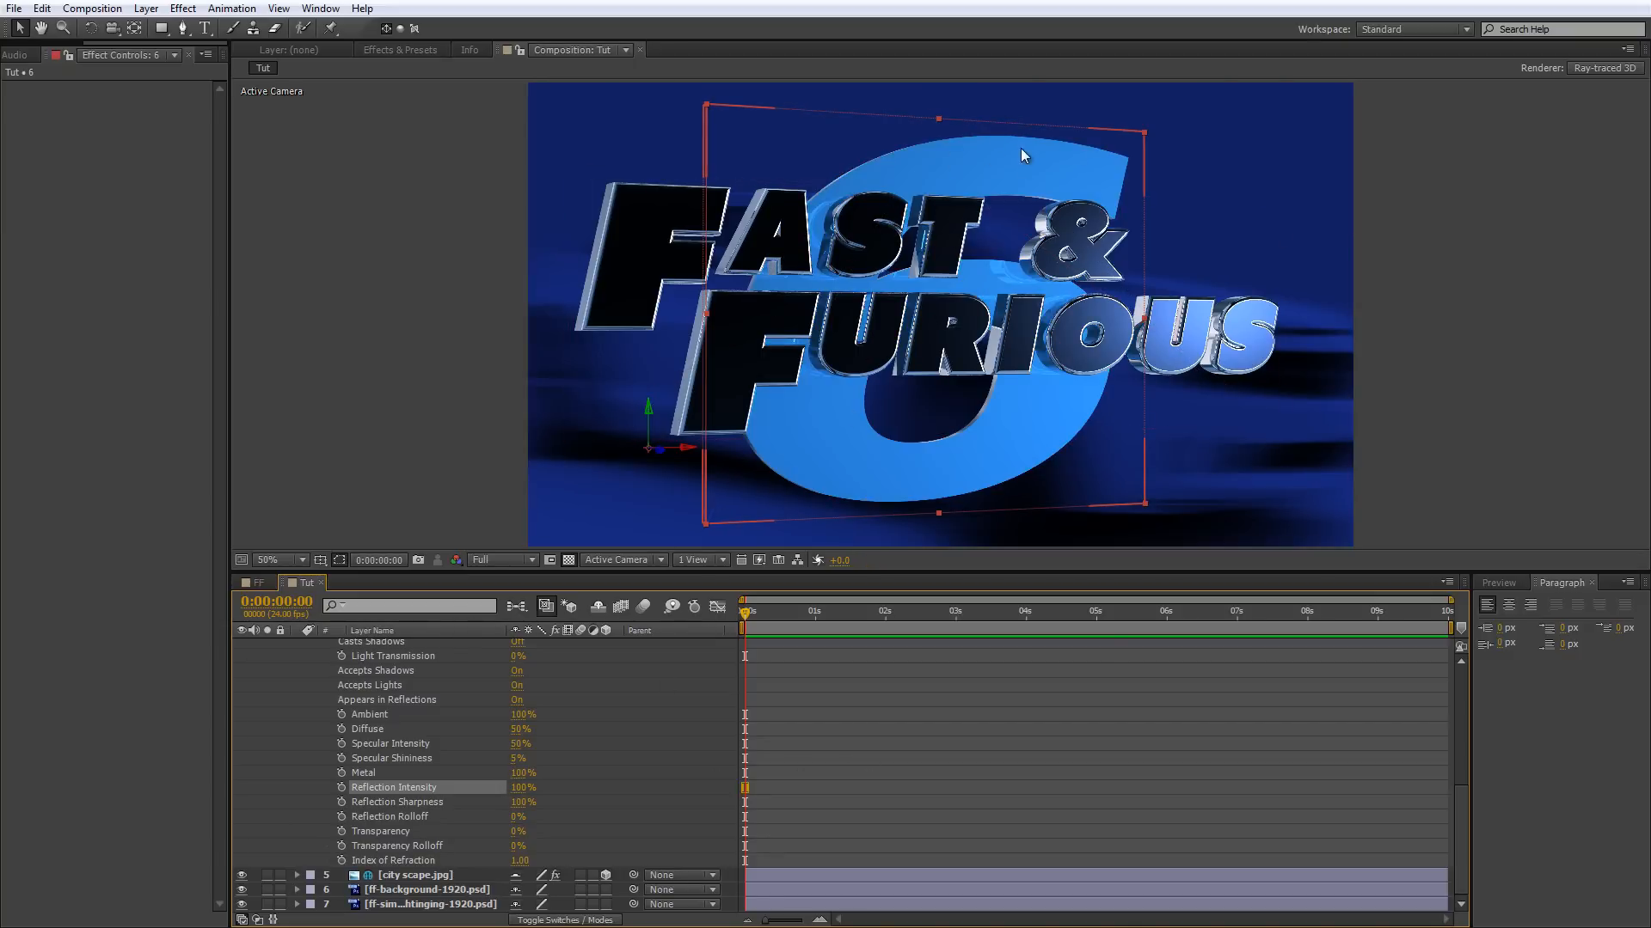
scroll(1019, 231, "up", 1)
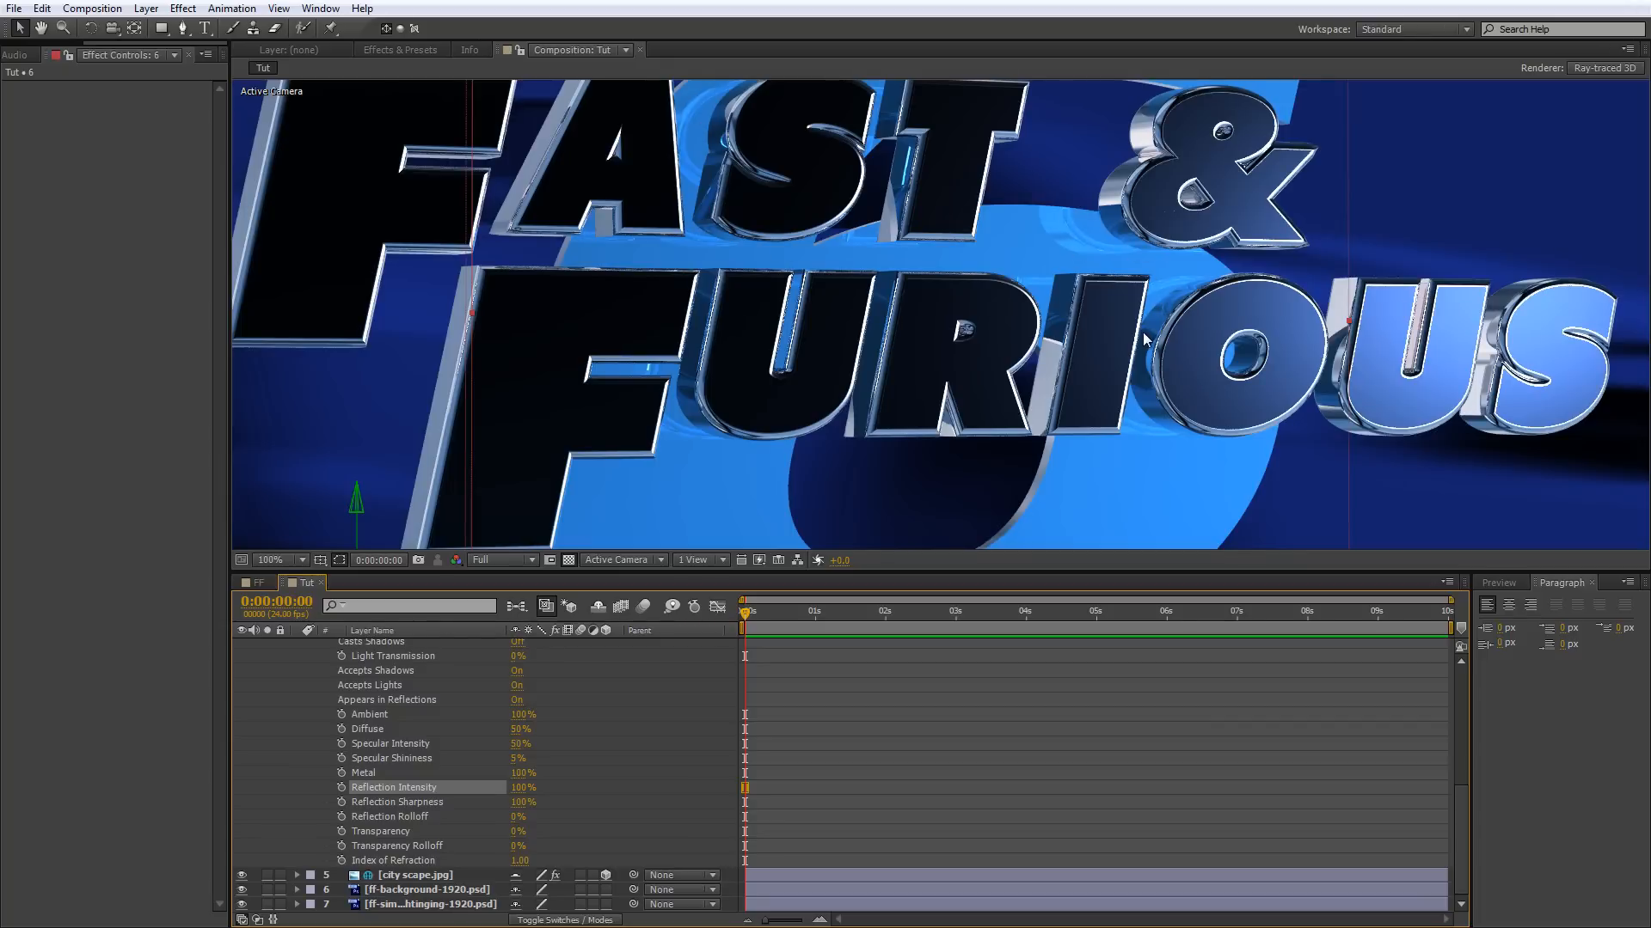
scroll(1083, 215, "down", 1)
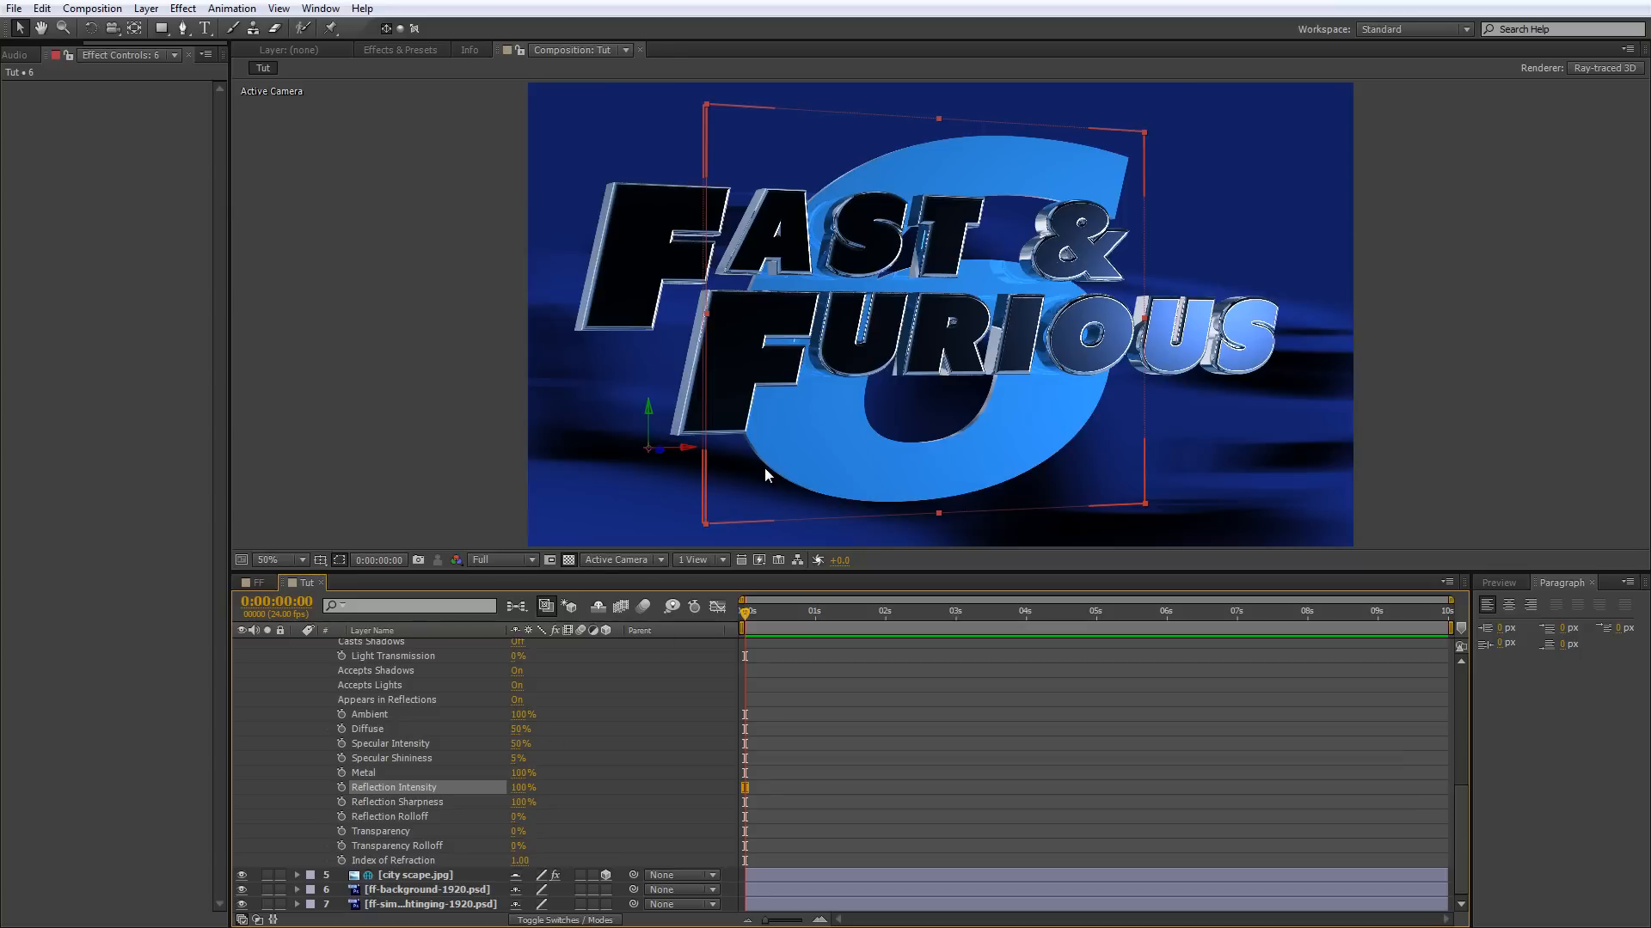
scroll(765, 466, "up", 1)
scroll(753, 472, "down", 1)
Hide the fast & furious layer and give the 6 layer a Convex bevel with a Bevel Depth of 10.
scroll(374, 782, "up", 6)
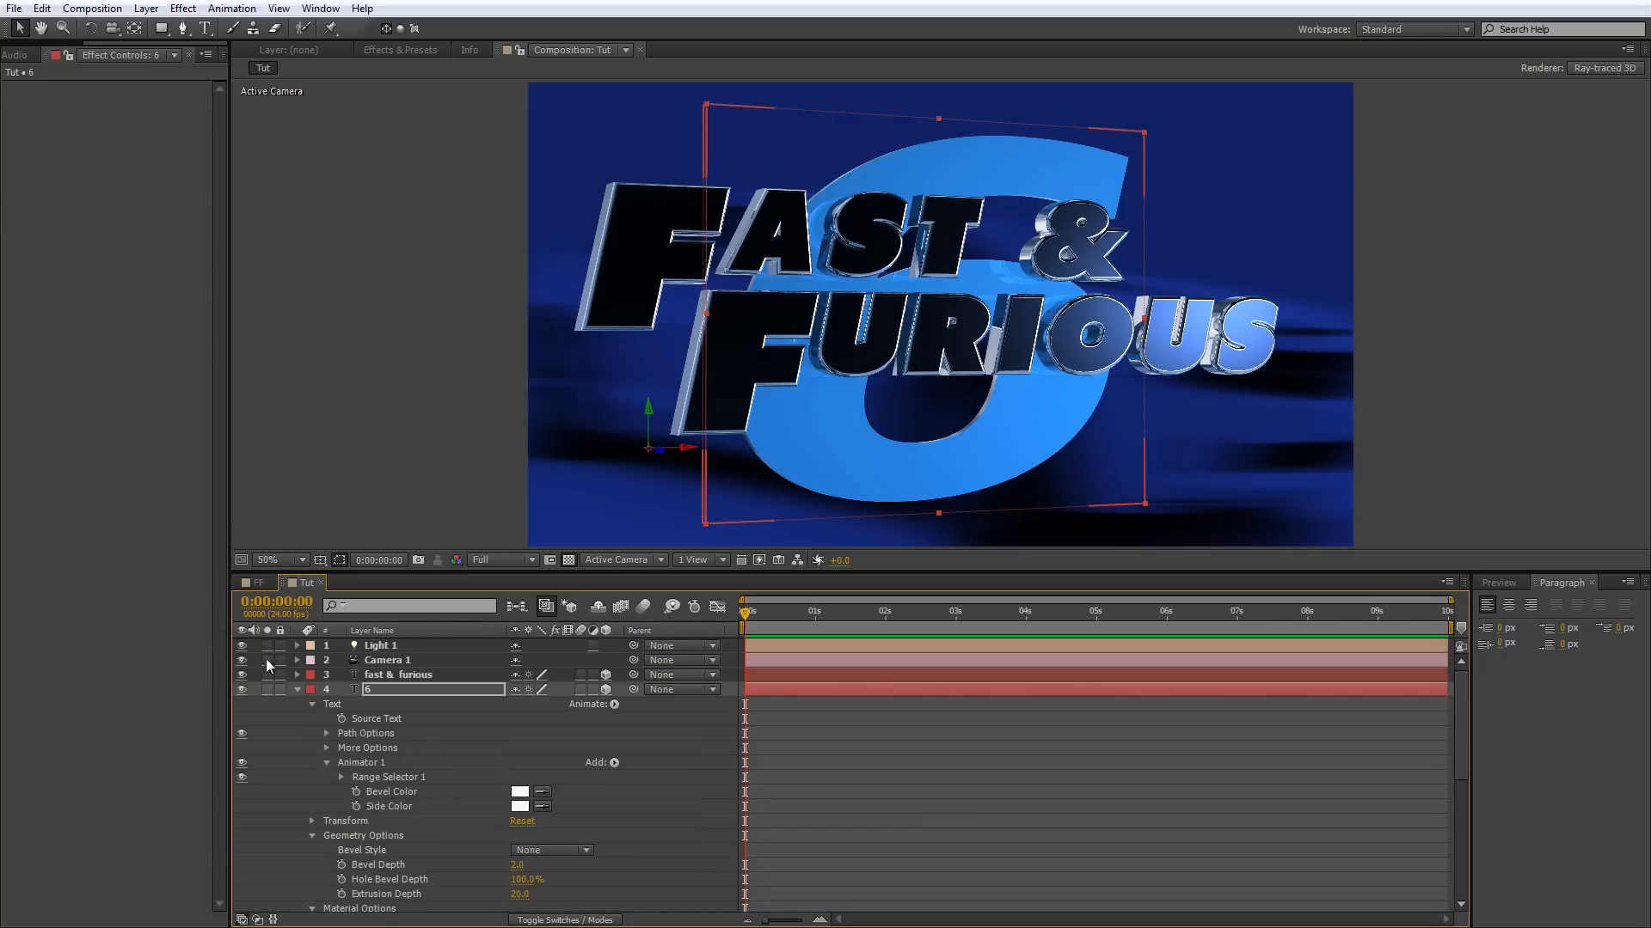
left_click(241, 675)
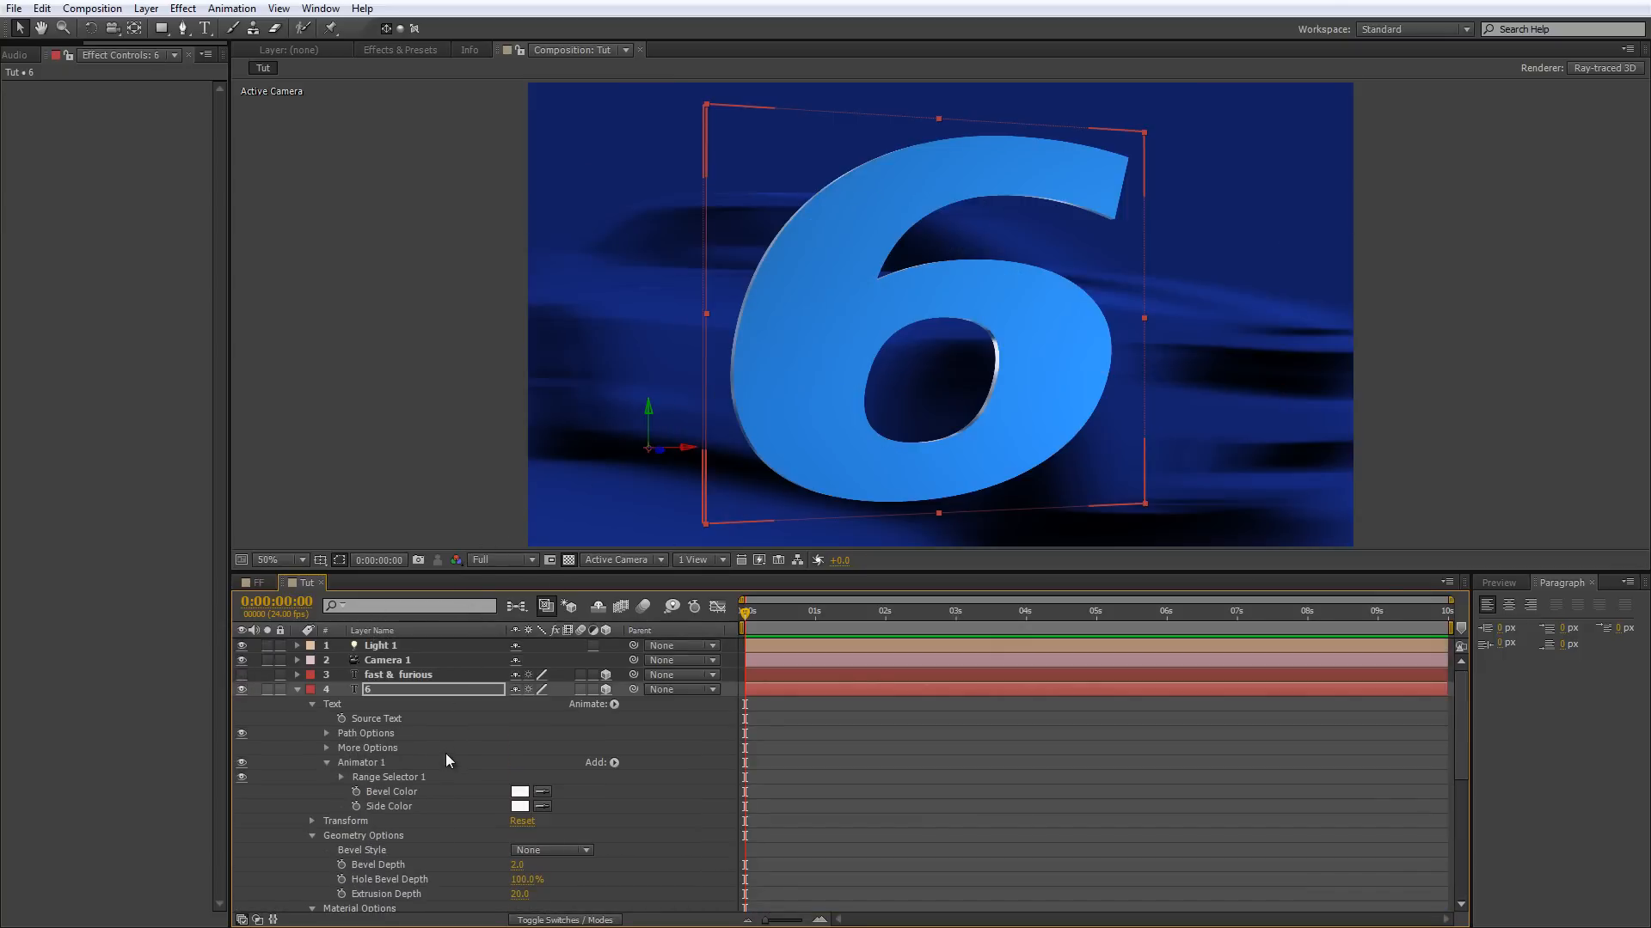
scroll(477, 805, "down", 1)
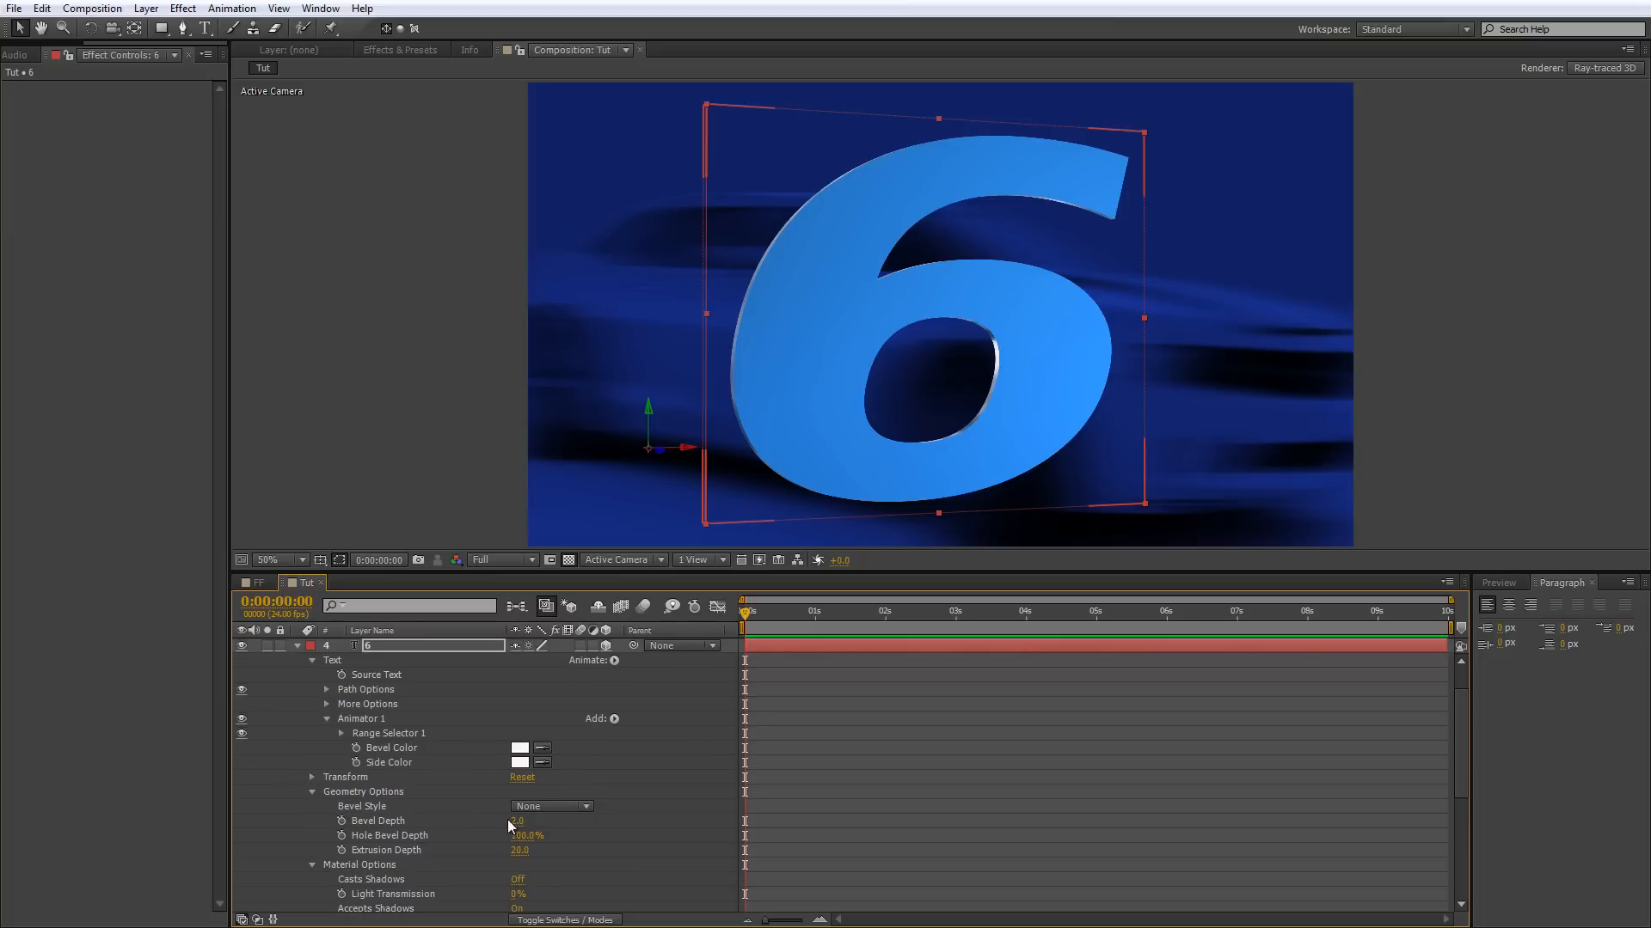
left_click(516, 821)
left_click_drag(516, 821, 886, 766)
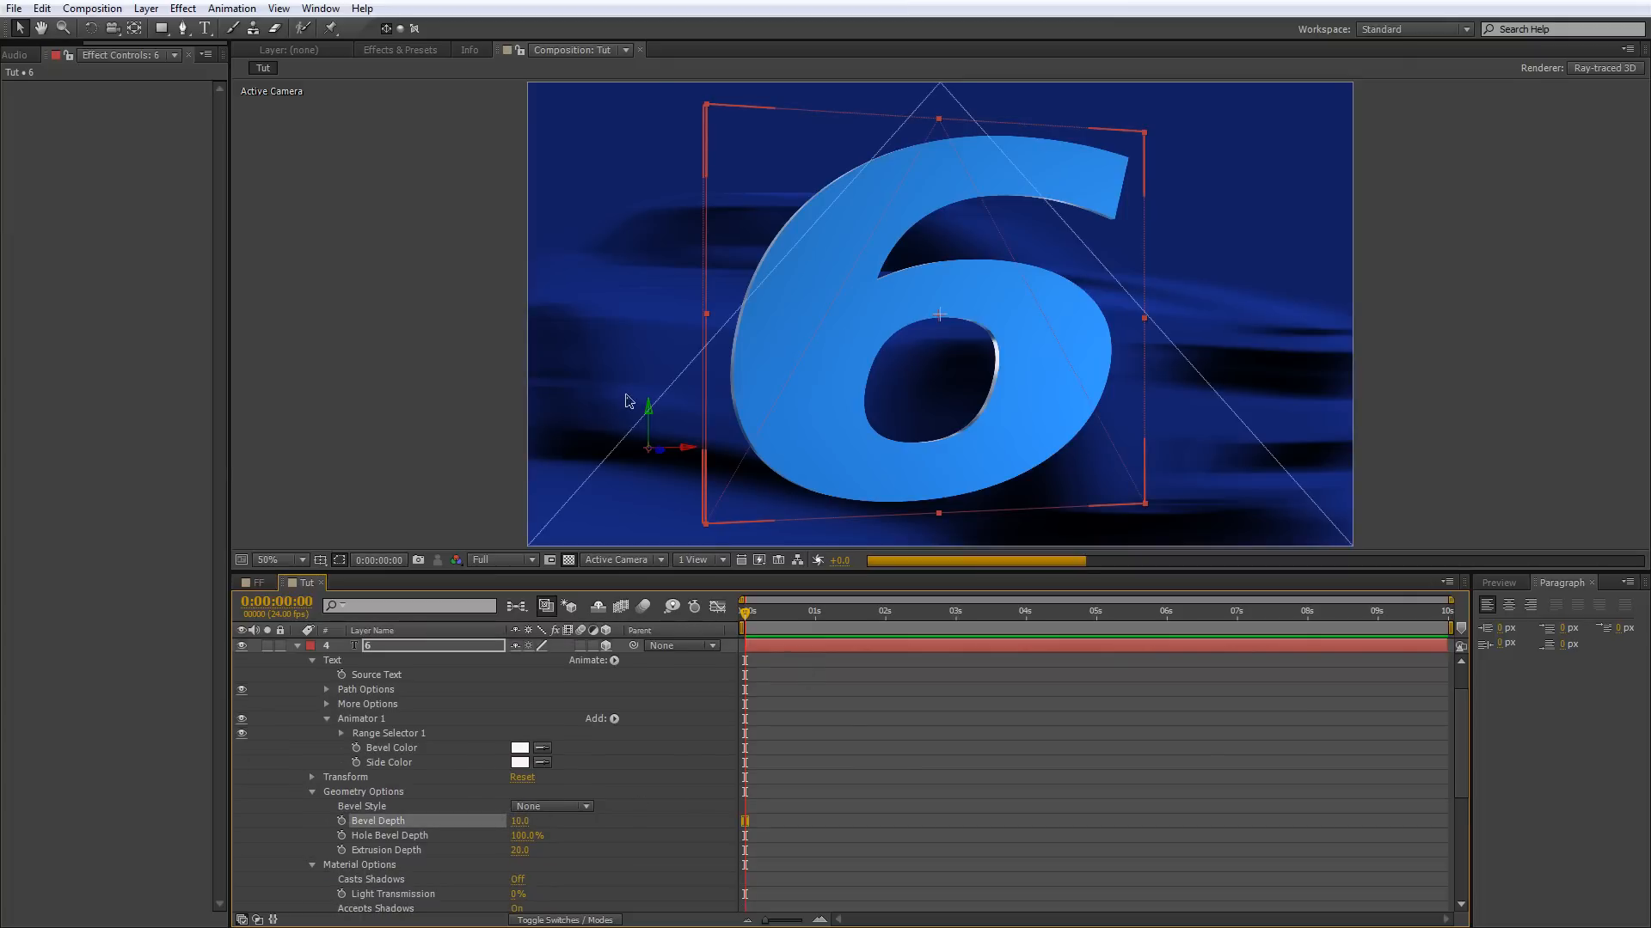
left_click(581, 810)
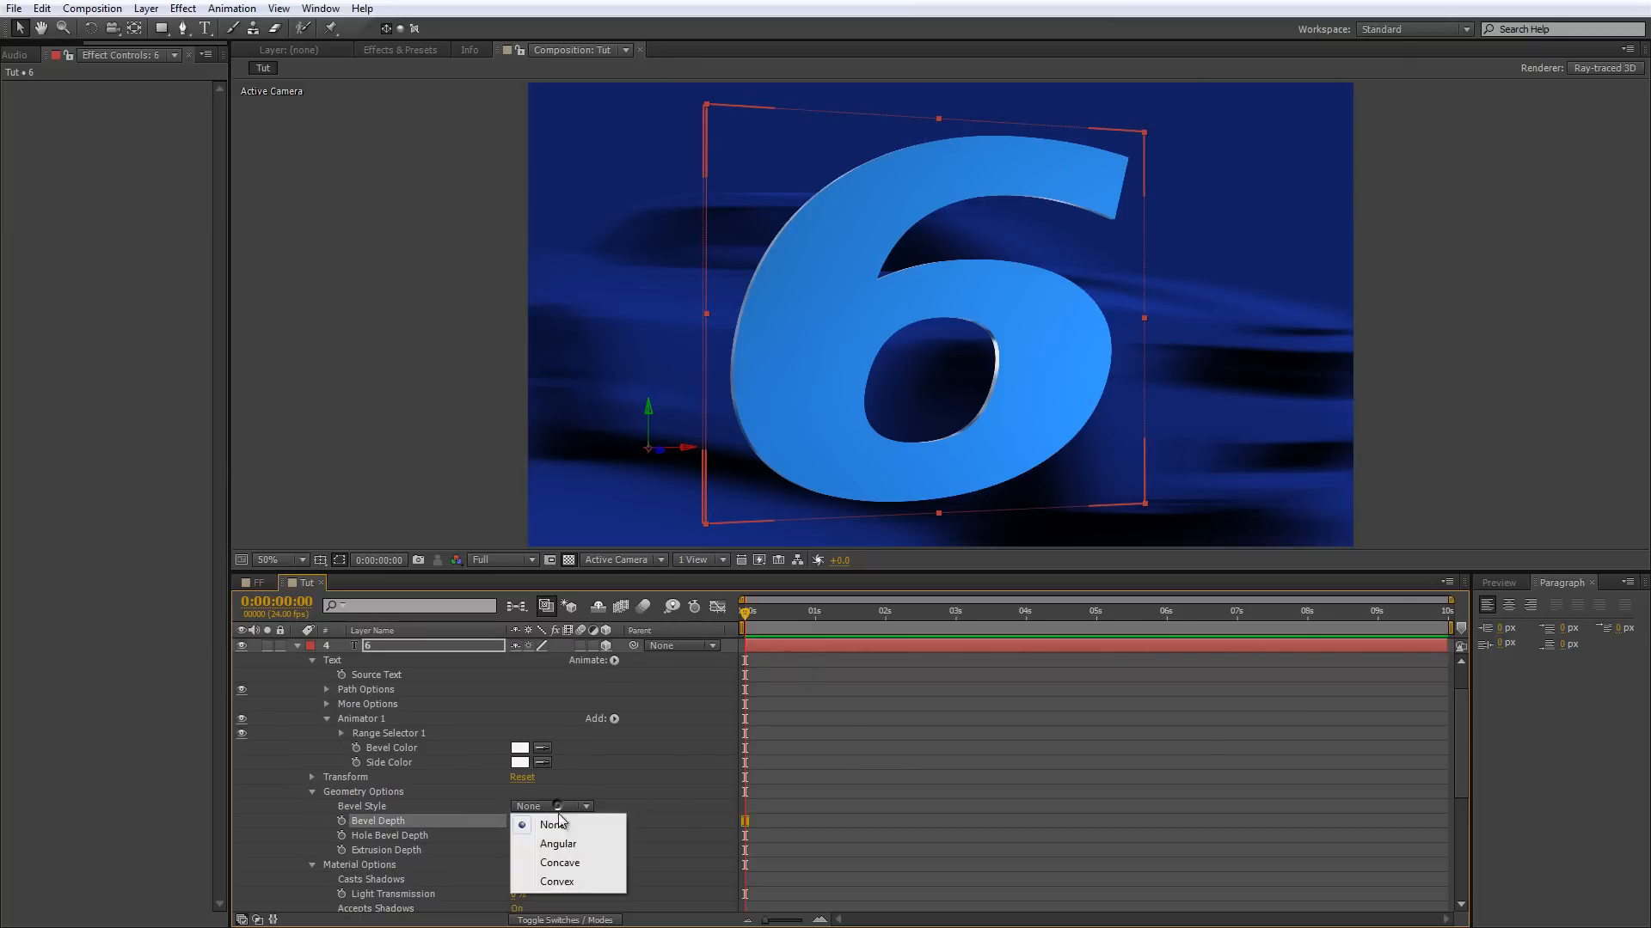
left_click(561, 881)
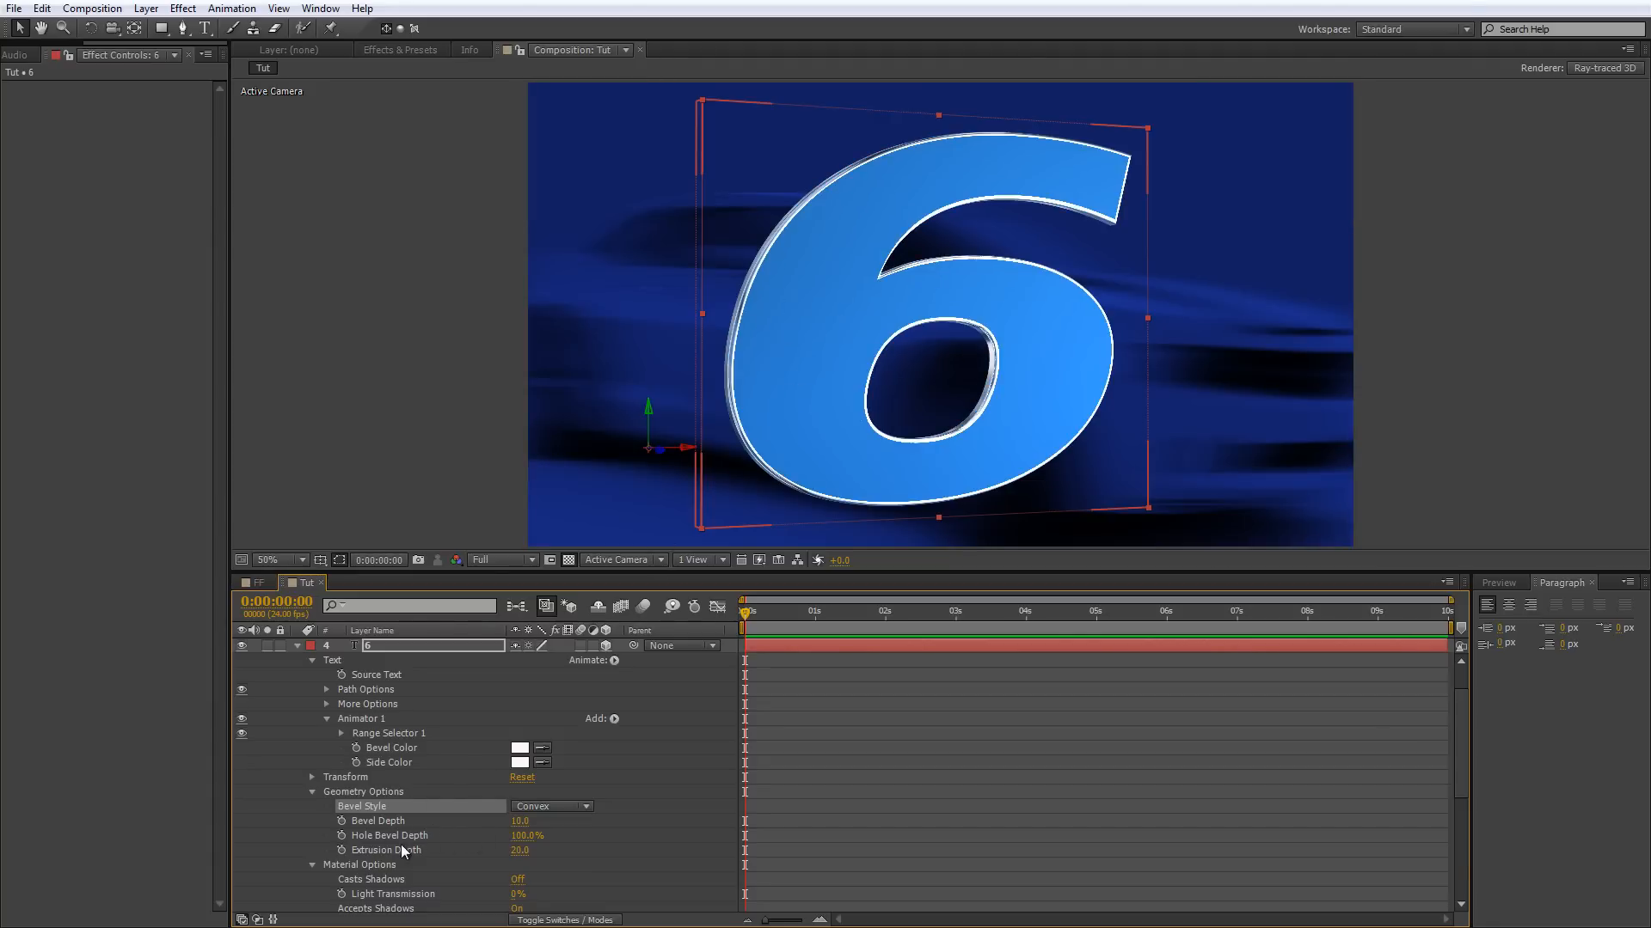
Set the 6 layer's Specular Intensity to 40% and Specular Shininess to 38%.
scroll(404, 846, "down", 6)
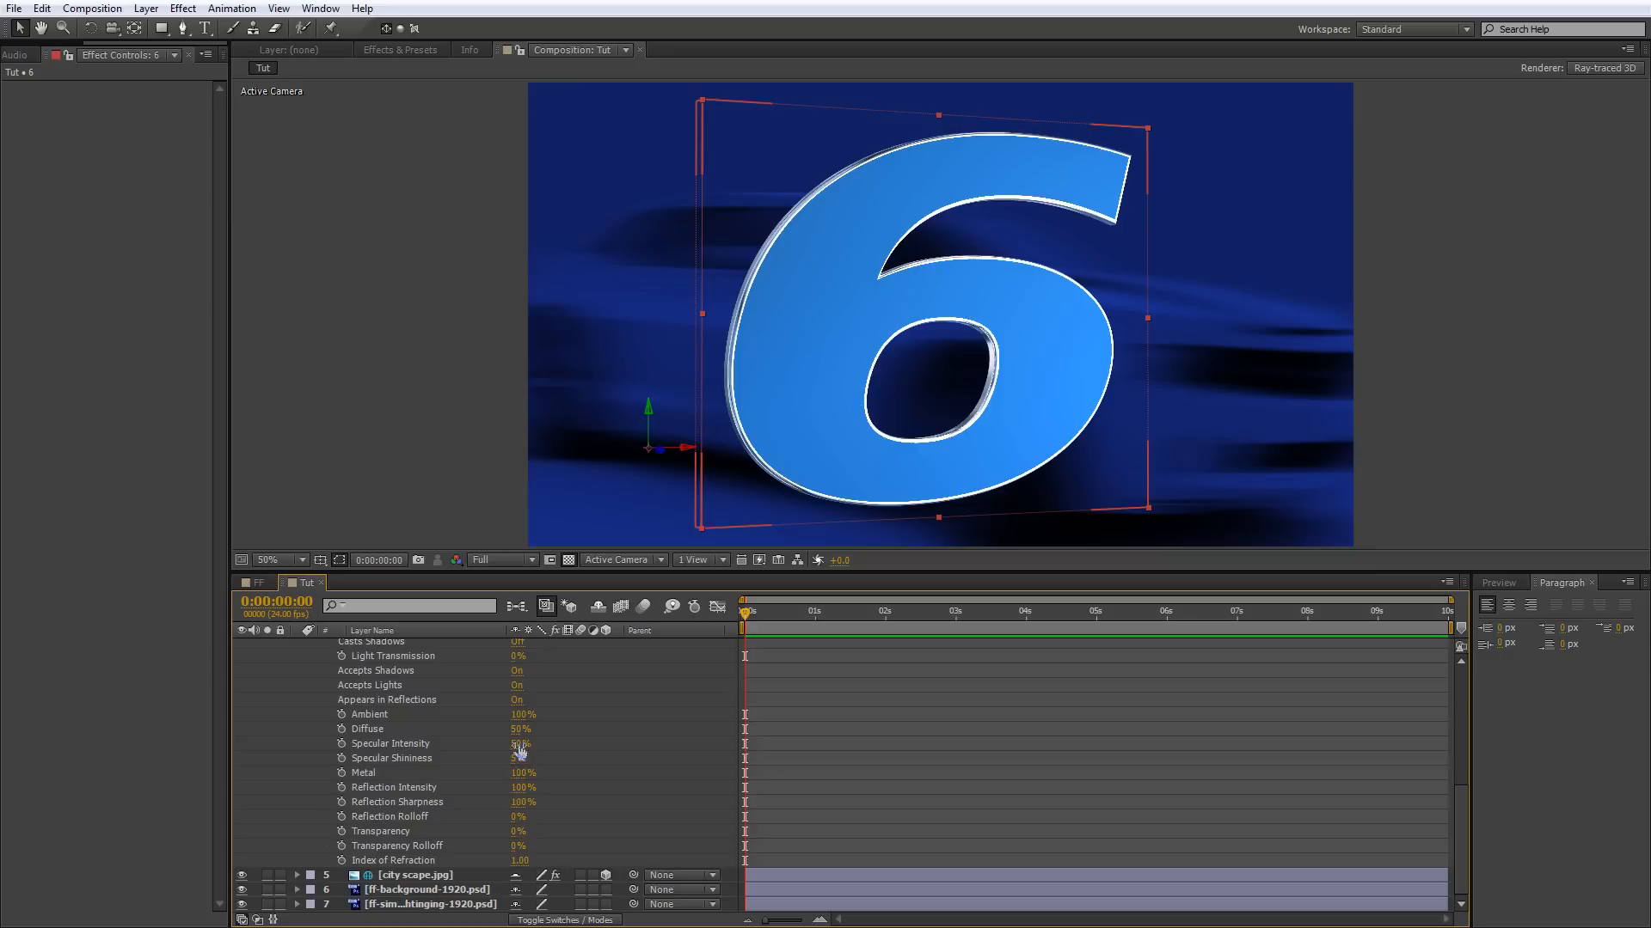
left_click(519, 745)
type("40")
key("Return")
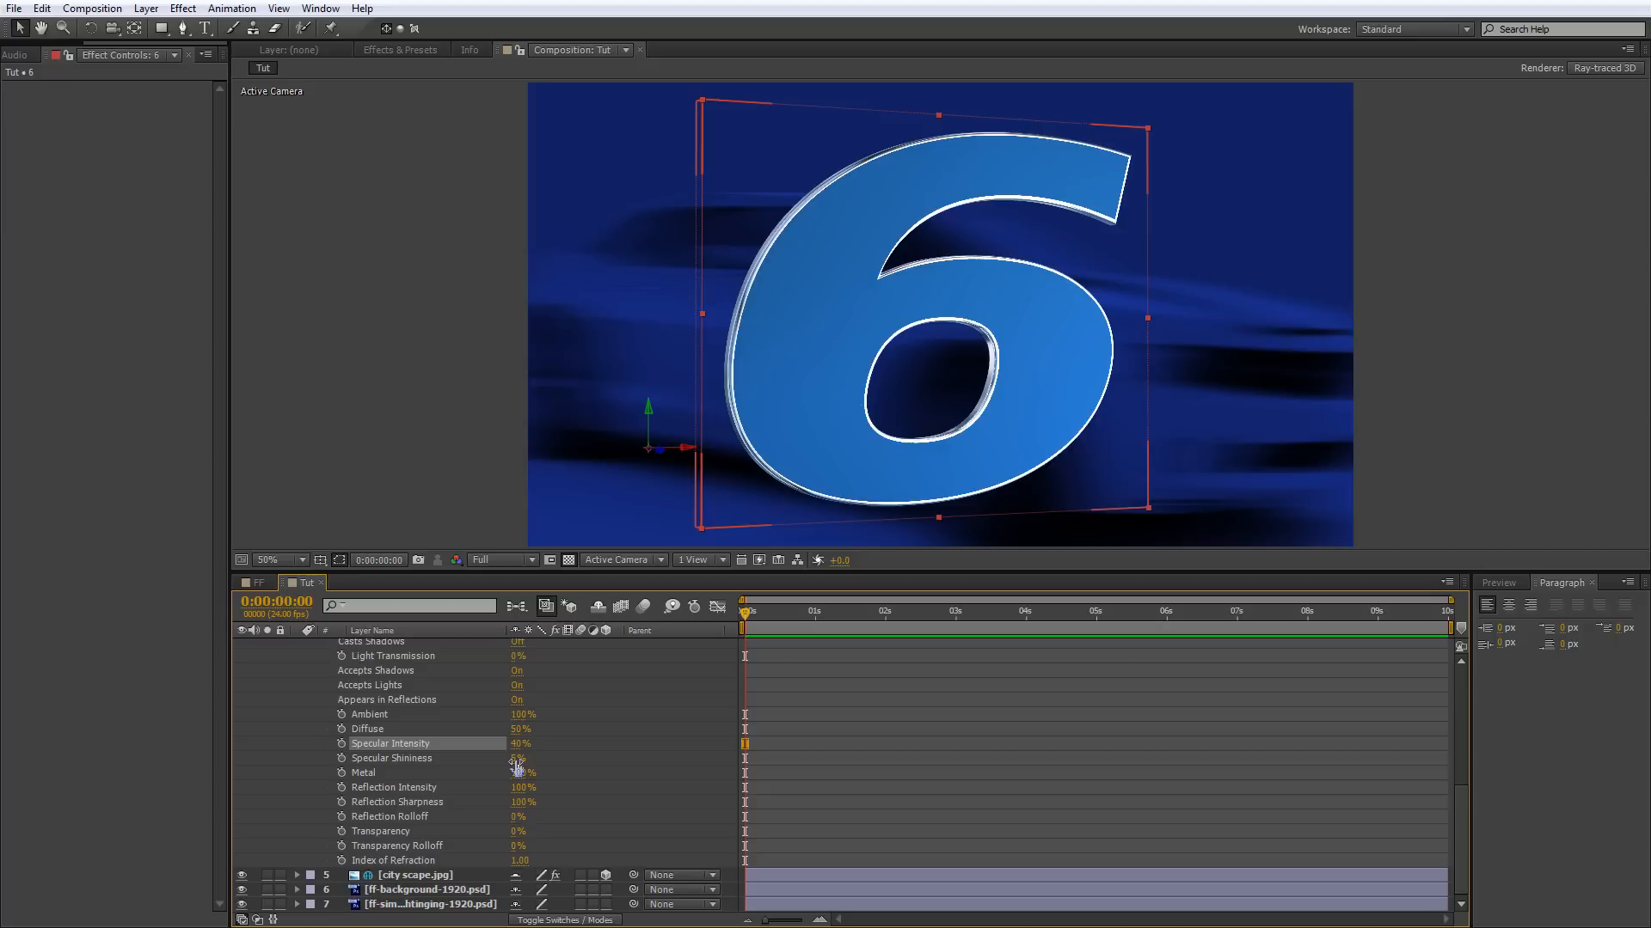
left_click_drag(517, 760, 533, 757)
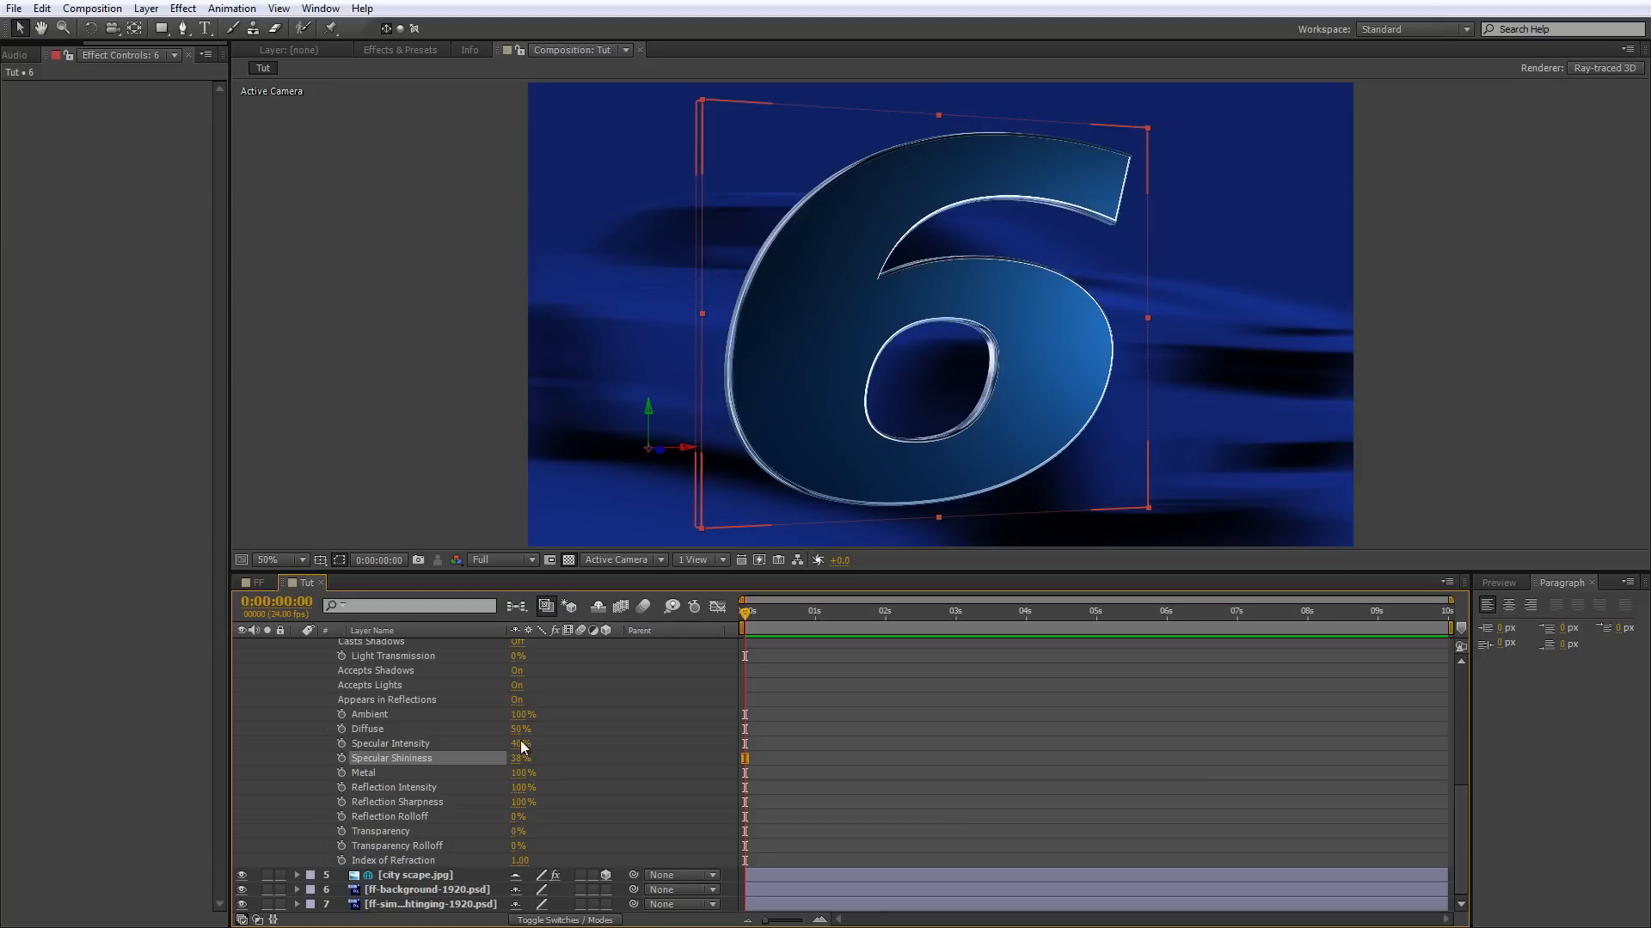
Set the 6 layer's Diffuse to 40% and raise its Specular Shininess to 42%.
left_click_drag(519, 728, 514, 729)
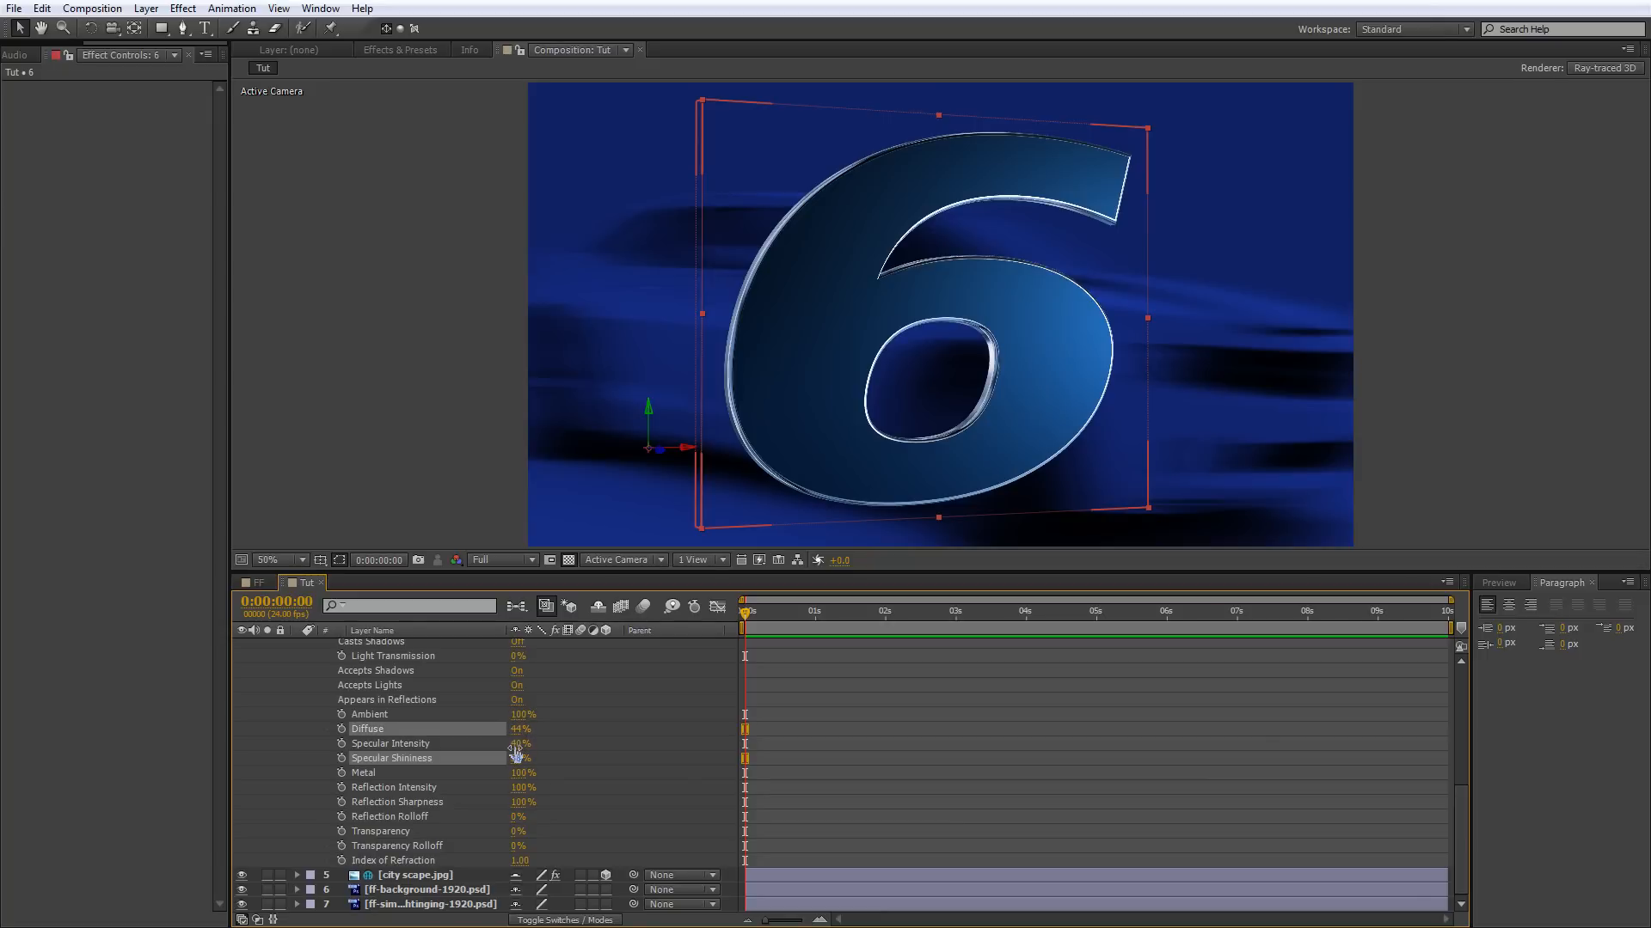
left_click(521, 729)
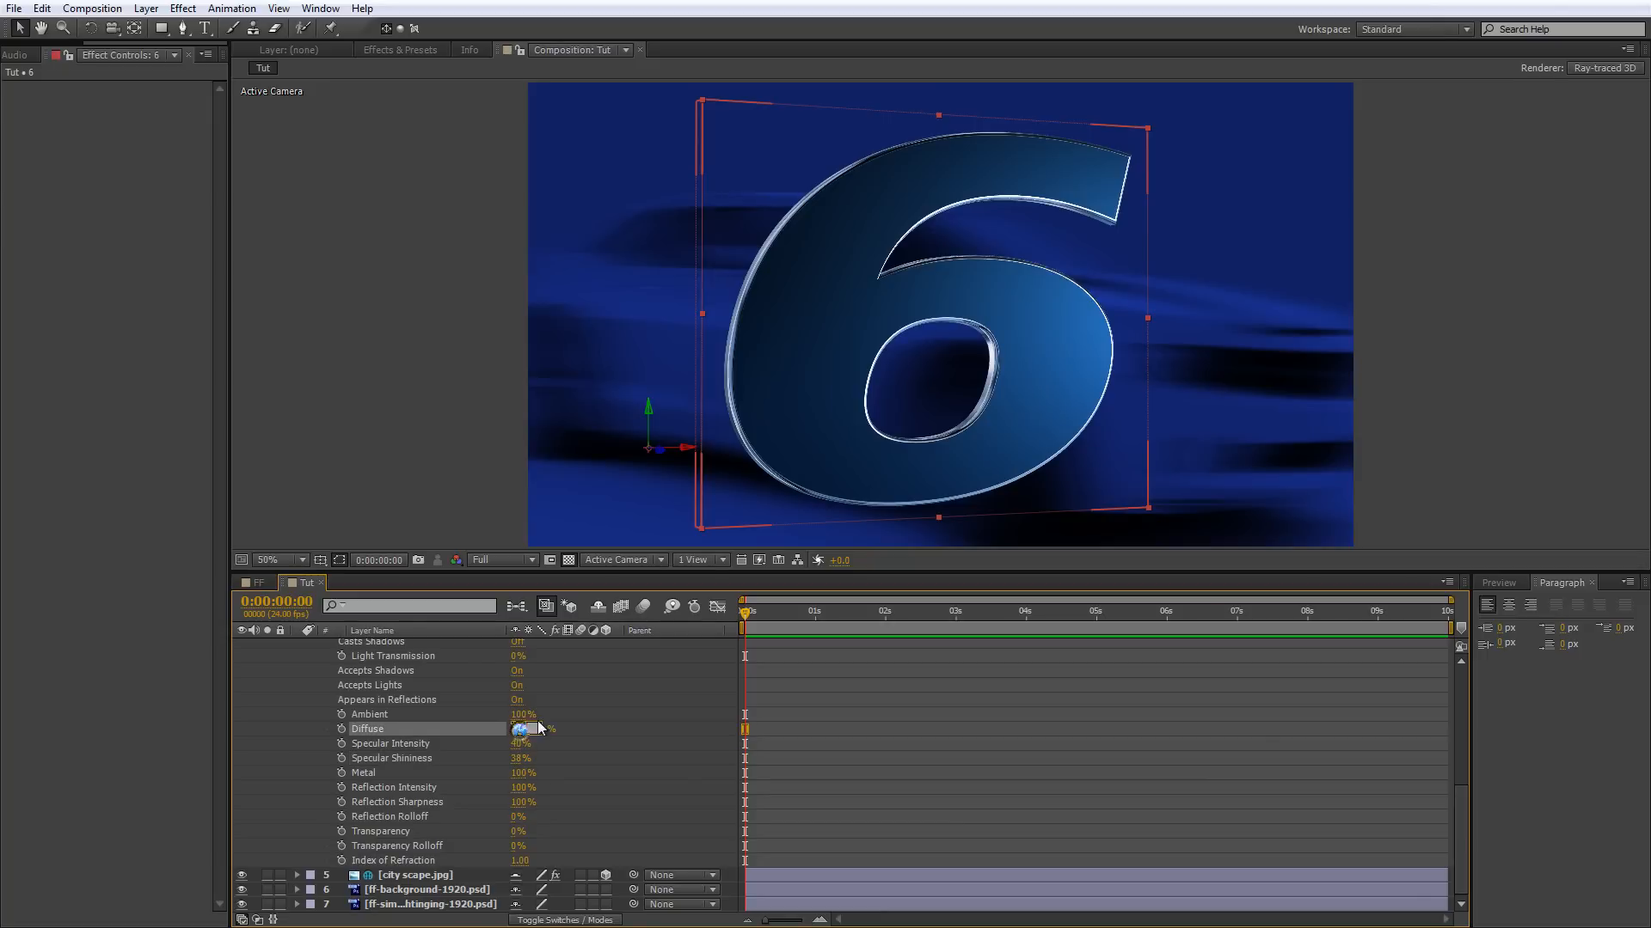
type("40")
key("Tab")
left_click_drag(521, 765, 518, 769)
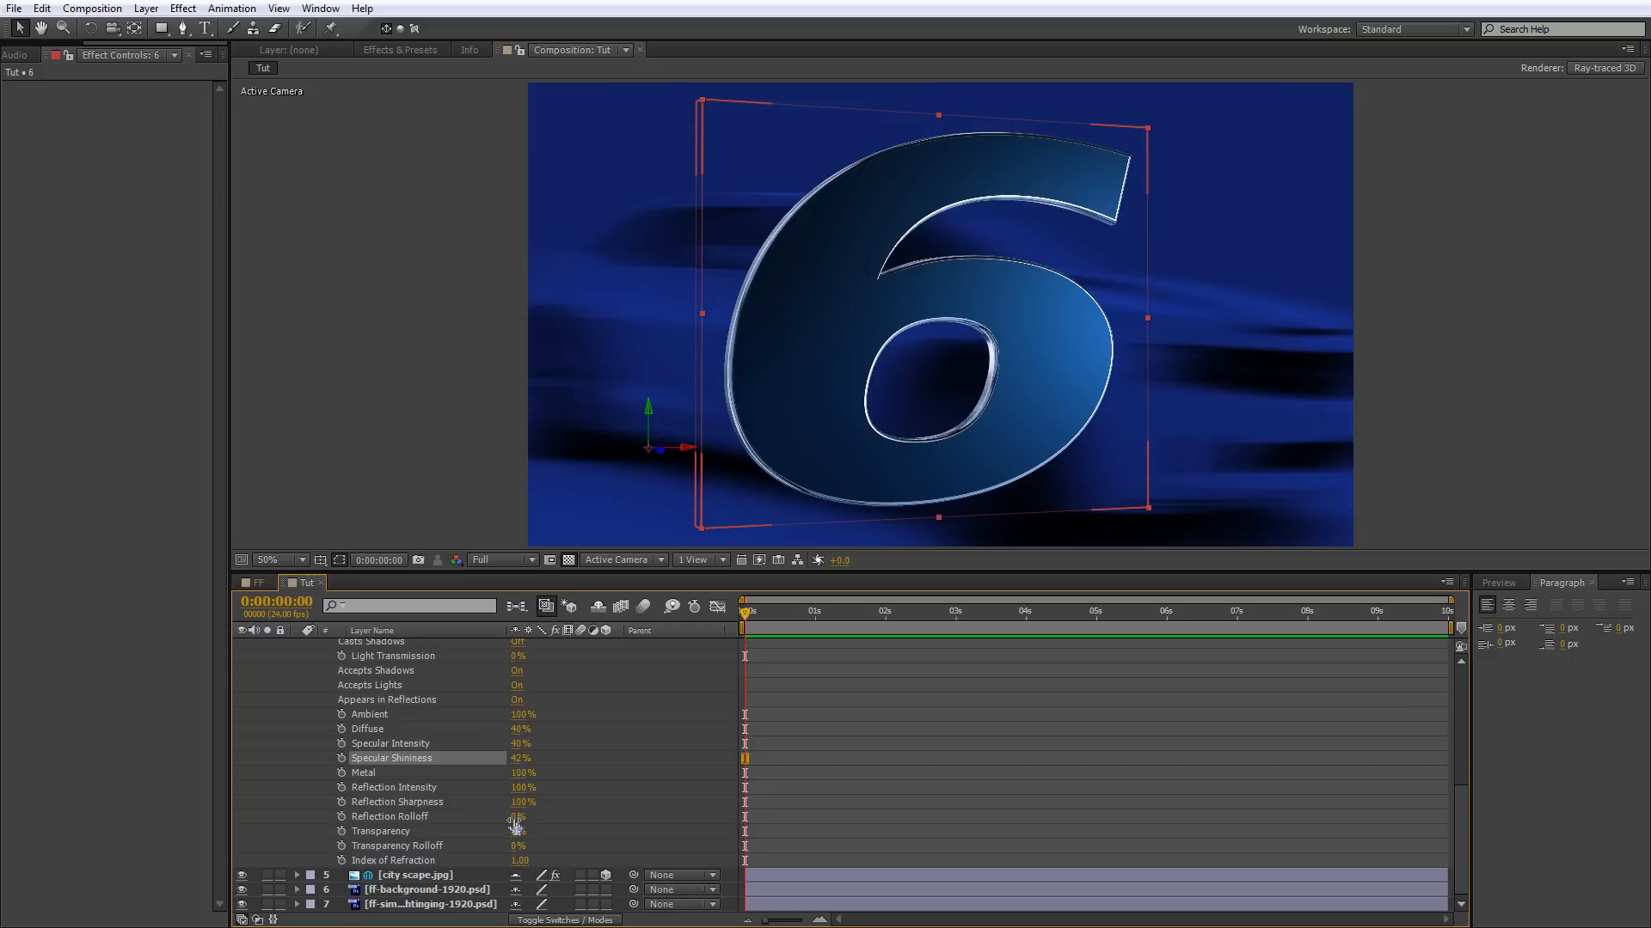
Try stronger Reflection Rolloff values on the 6 layer and settle on 25%.
left_click_drag(515, 825, 545, 834)
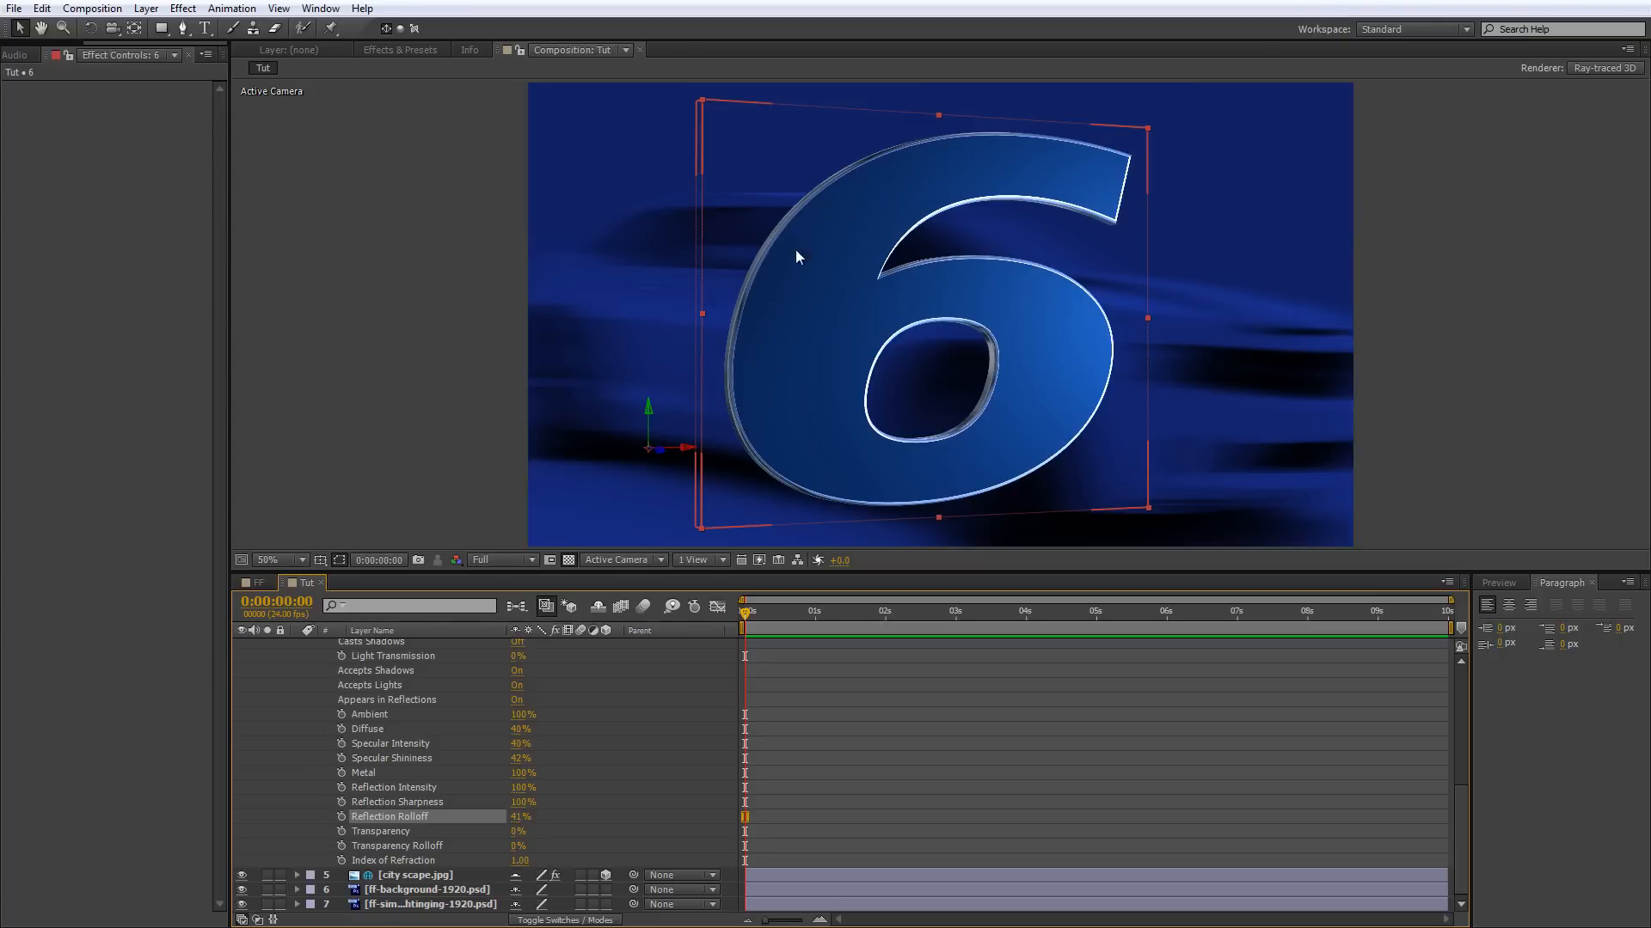
left_click_drag(520, 817, 567, 817)
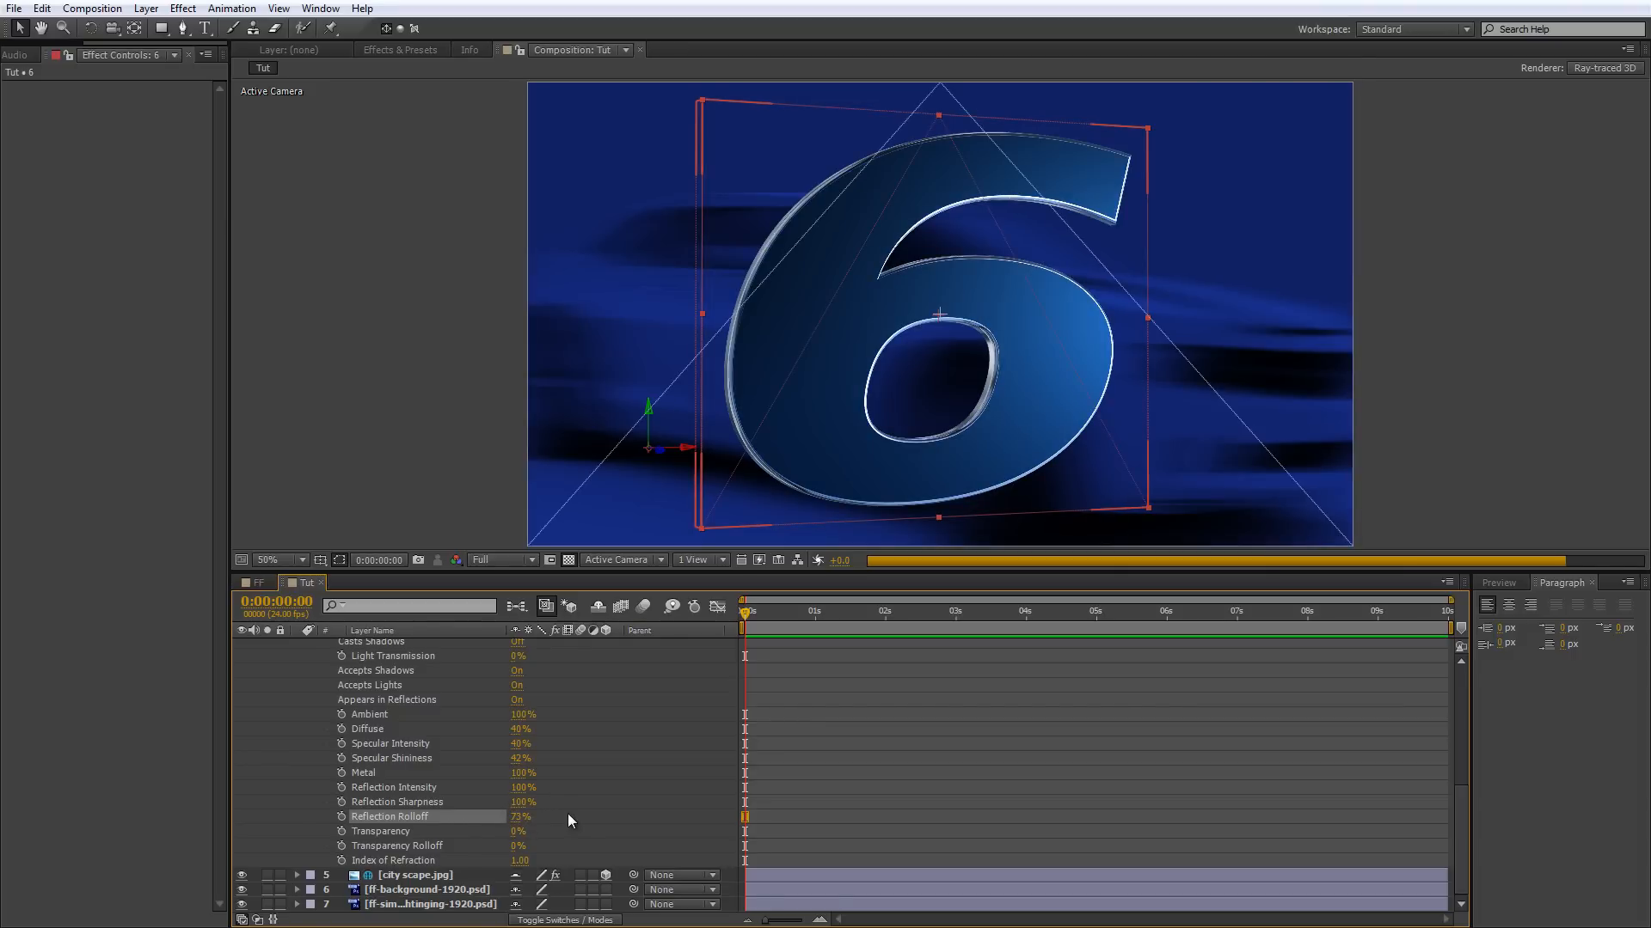
left_click(520, 816)
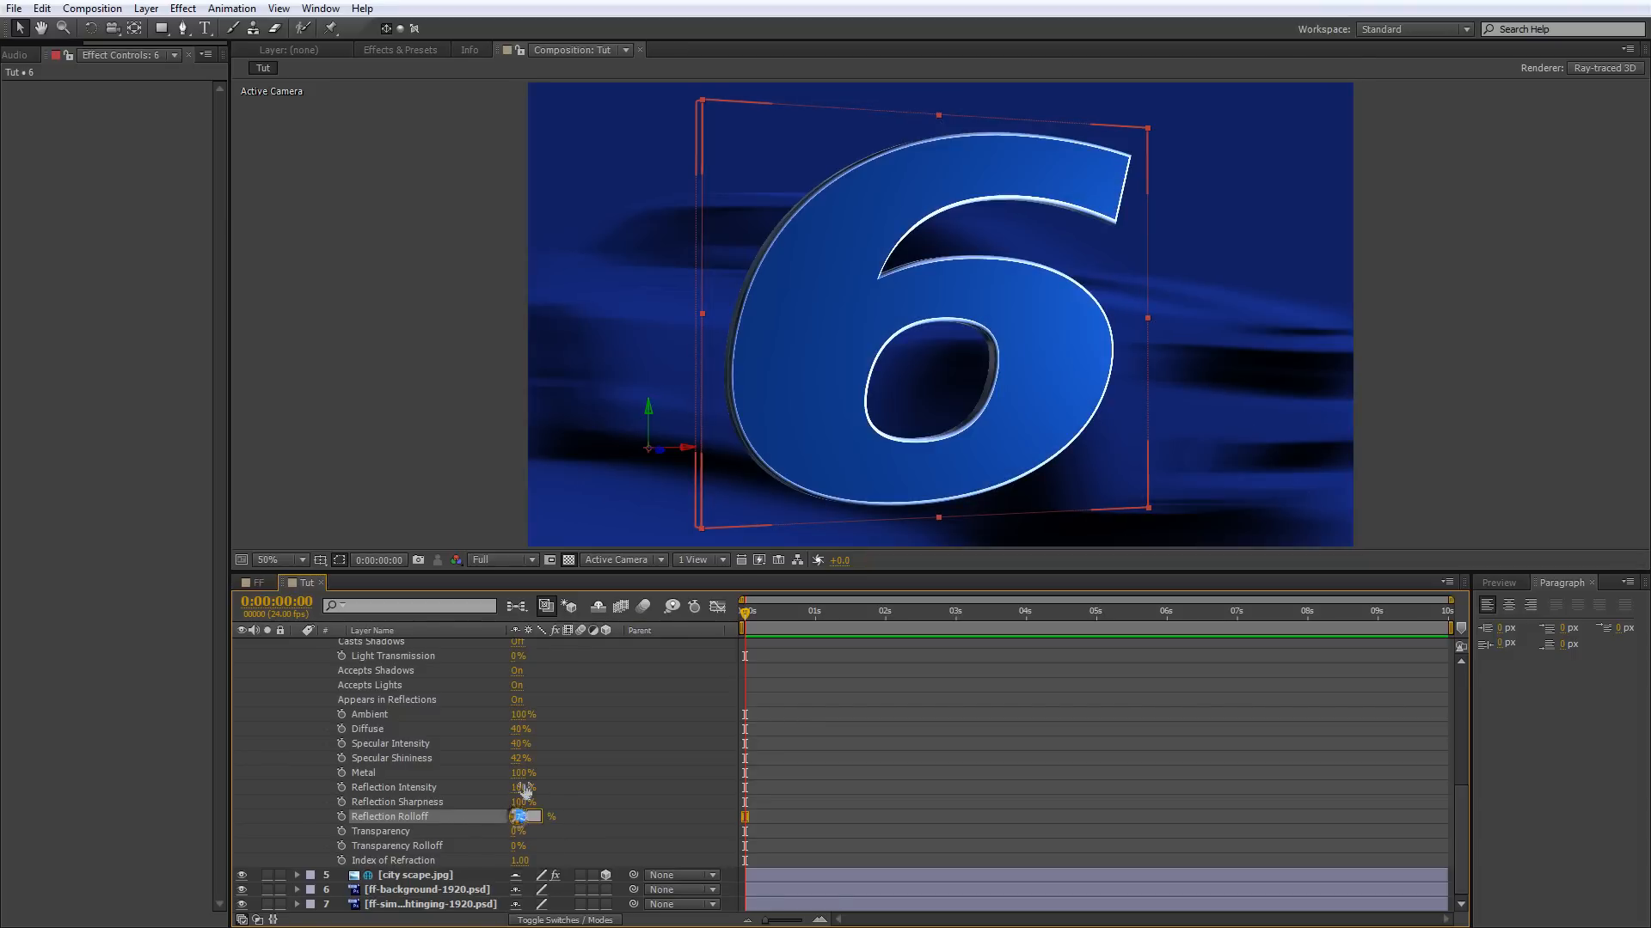
type("25")
key("Tab")
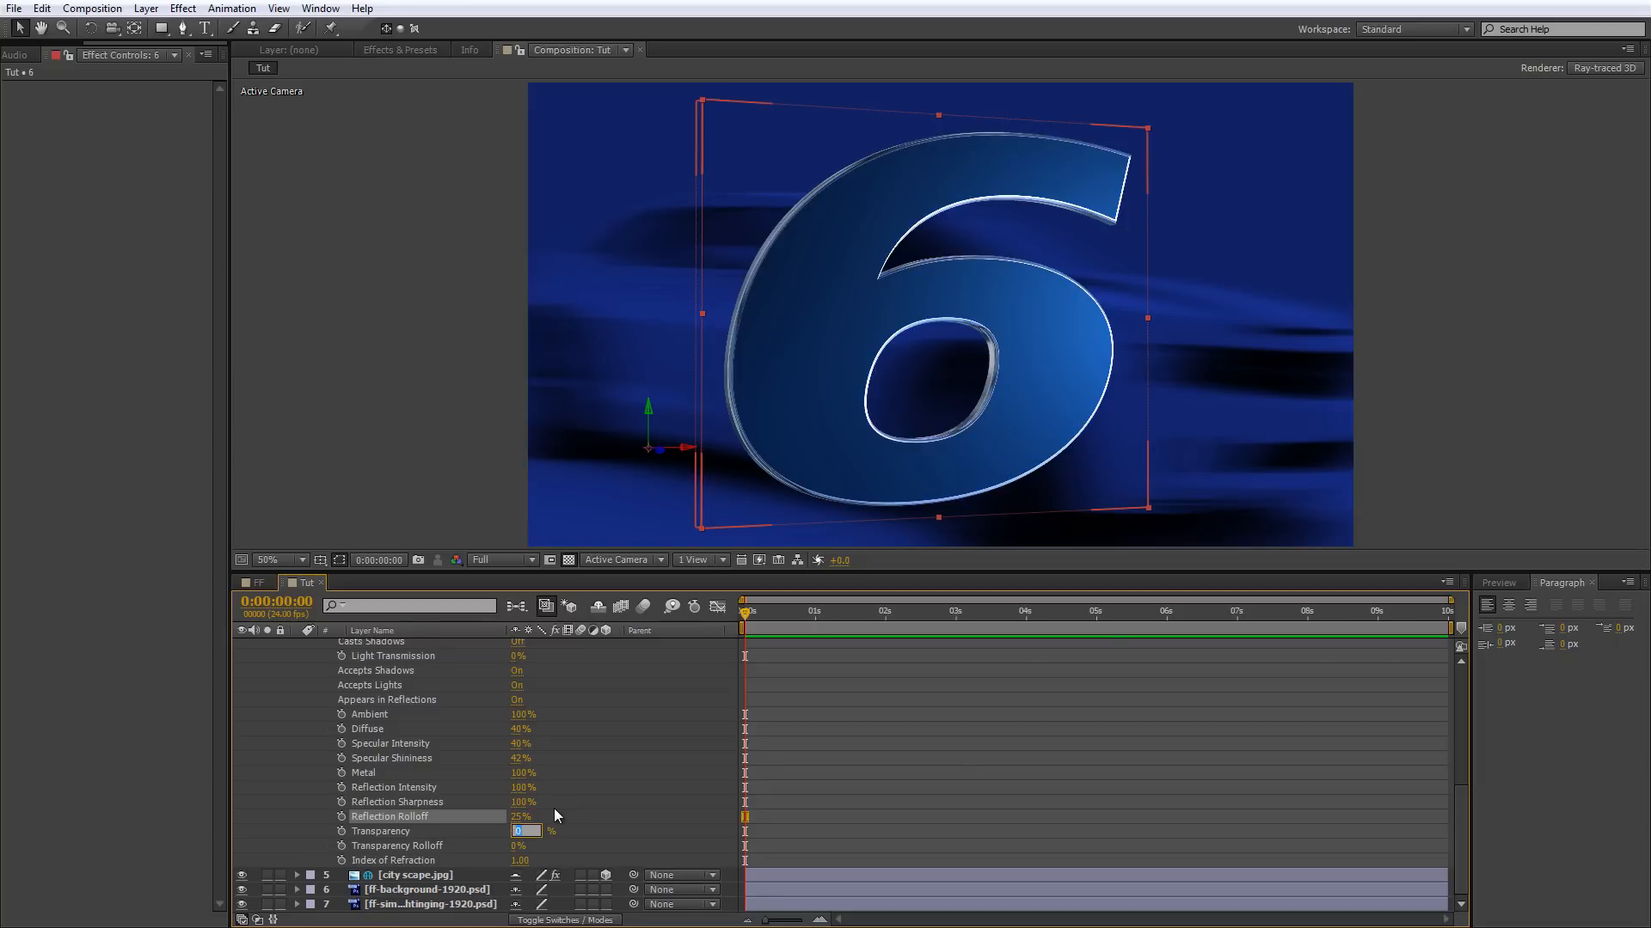
Try Metal values of 90% and 50% on the 6 layer and settle on 60%.
left_click(523, 772)
type("90")
key("Tab")
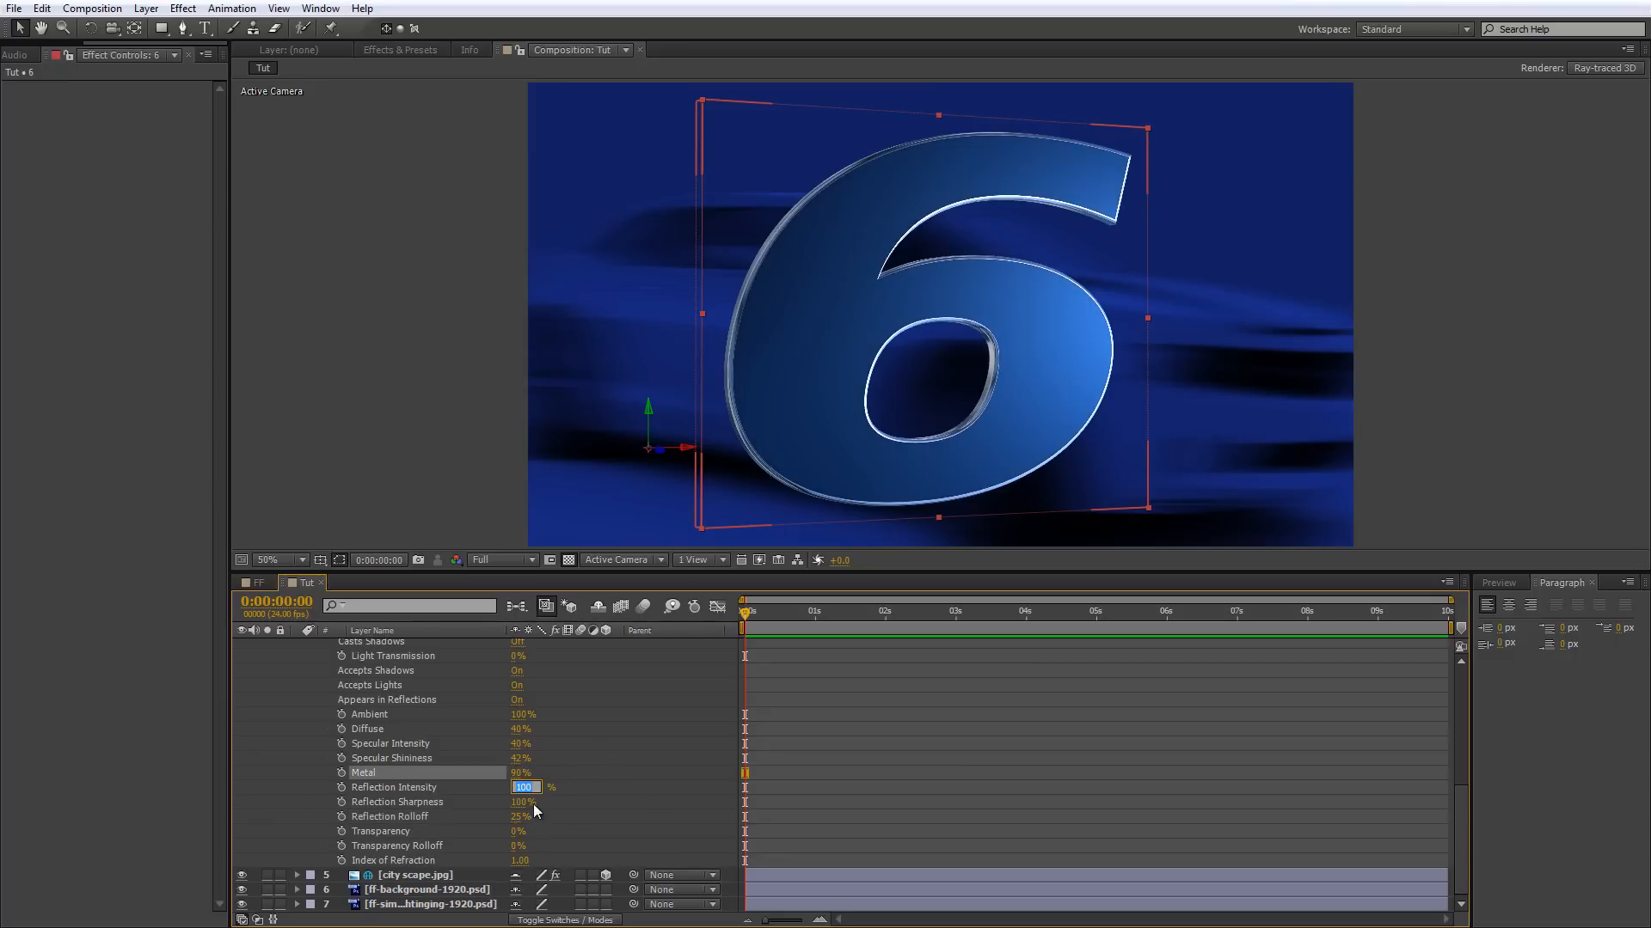
left_click(521, 773)
type("50")
key("Return")
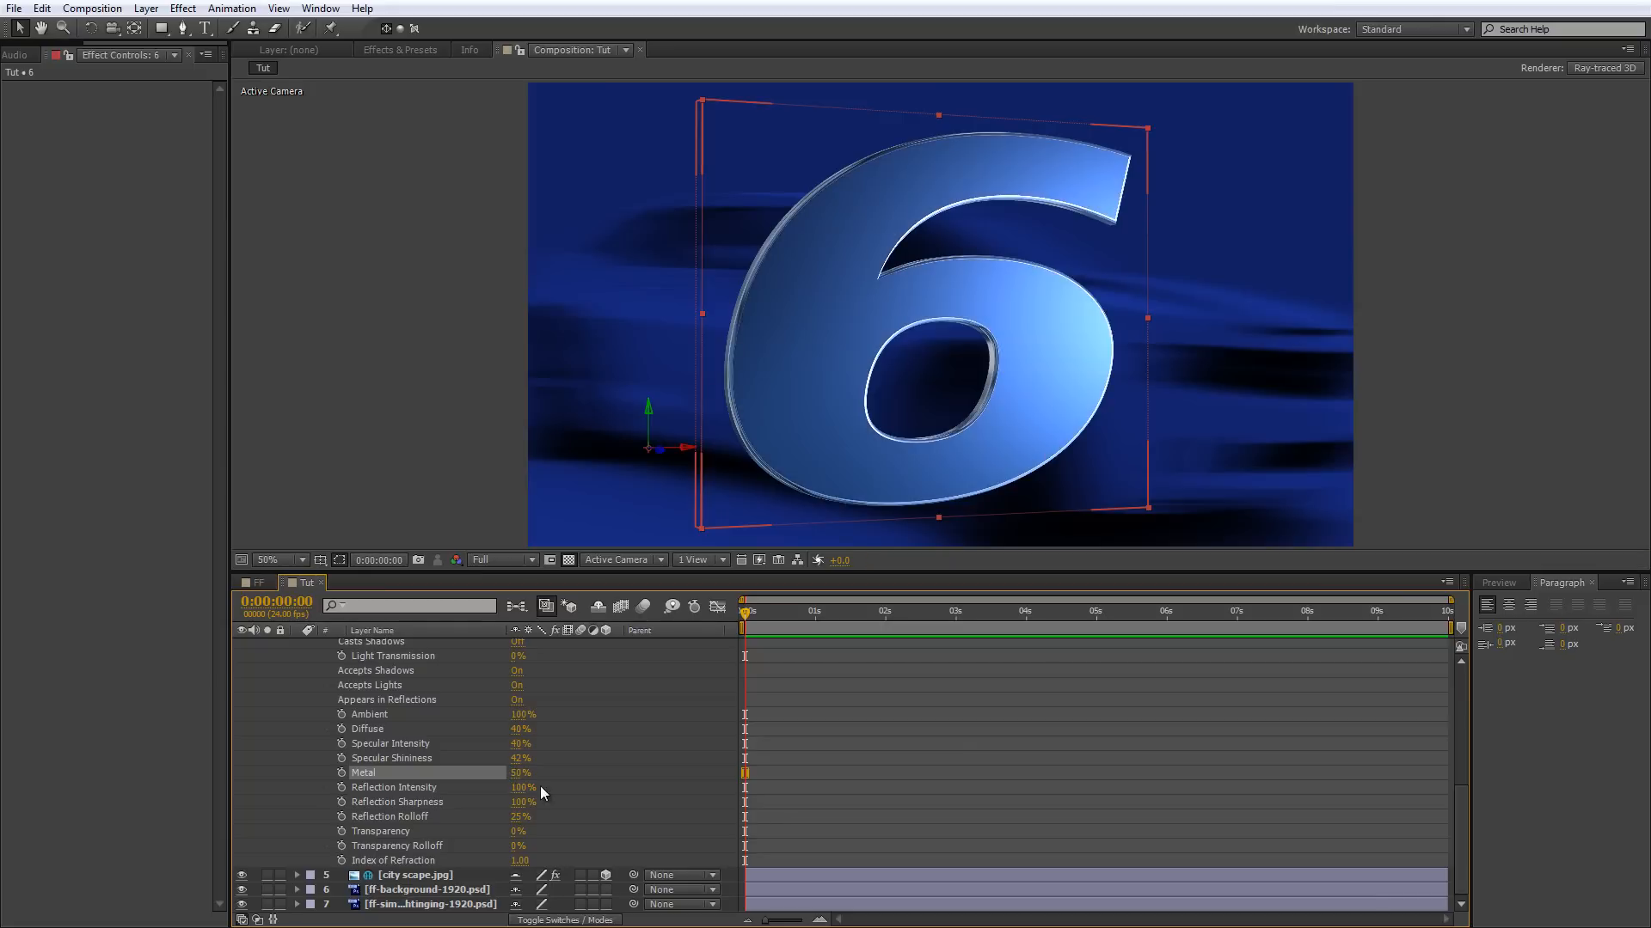
left_click(523, 772)
type("60")
key("Return")
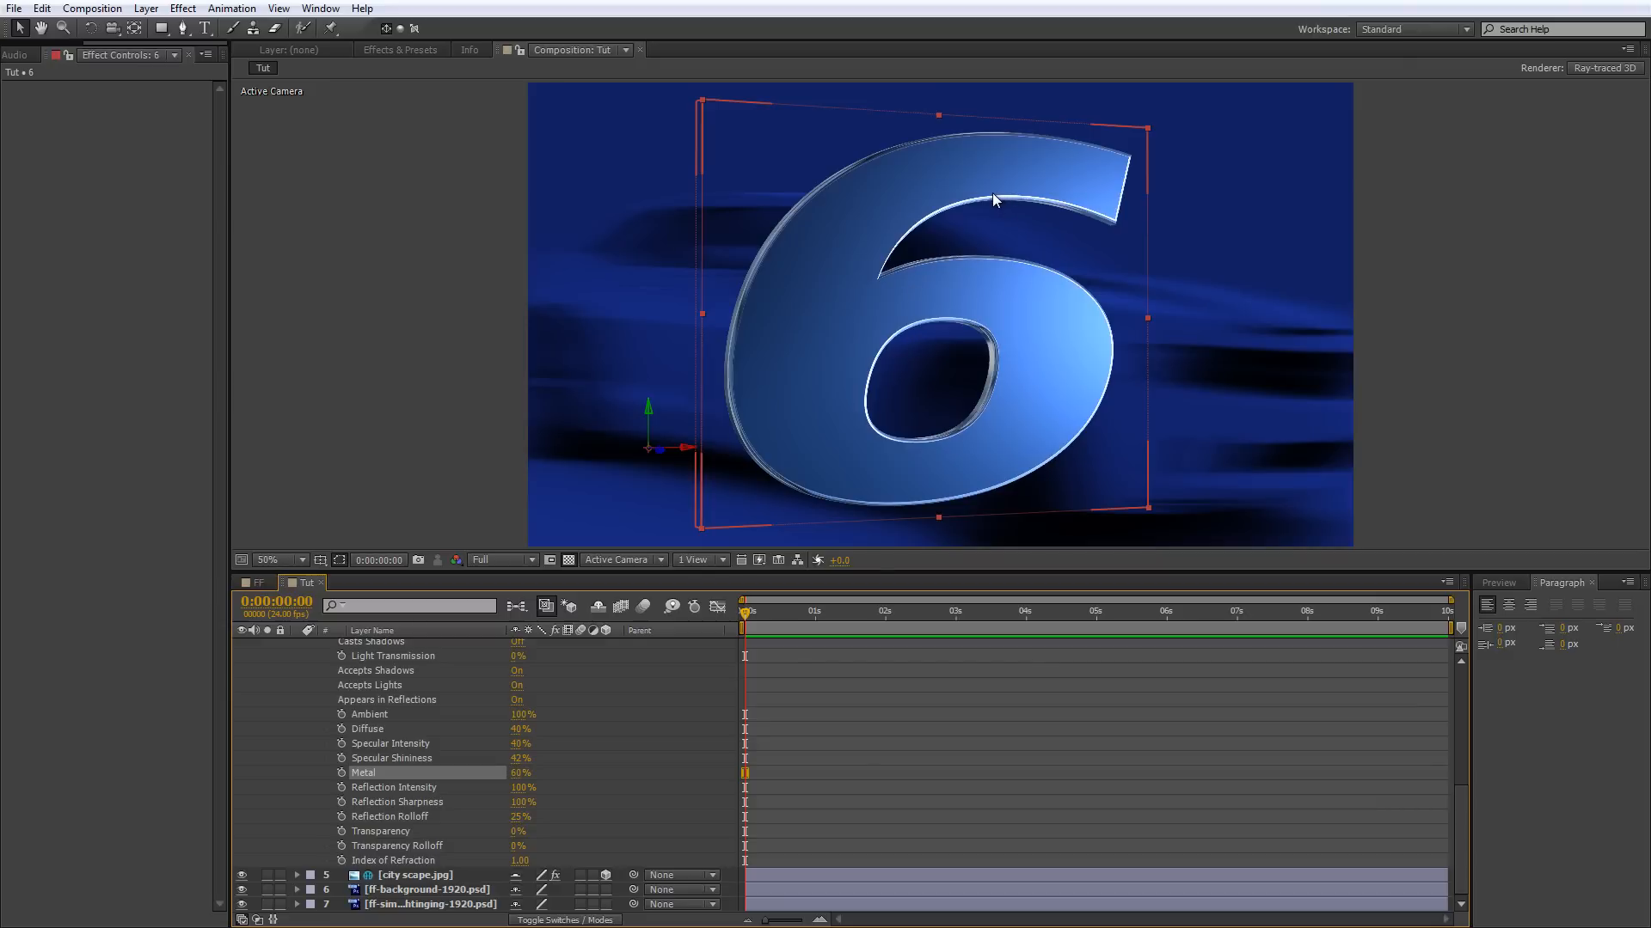
Show the fast & furious layer again and inspect the combined title up close.
scroll(456, 693, "up", 10)
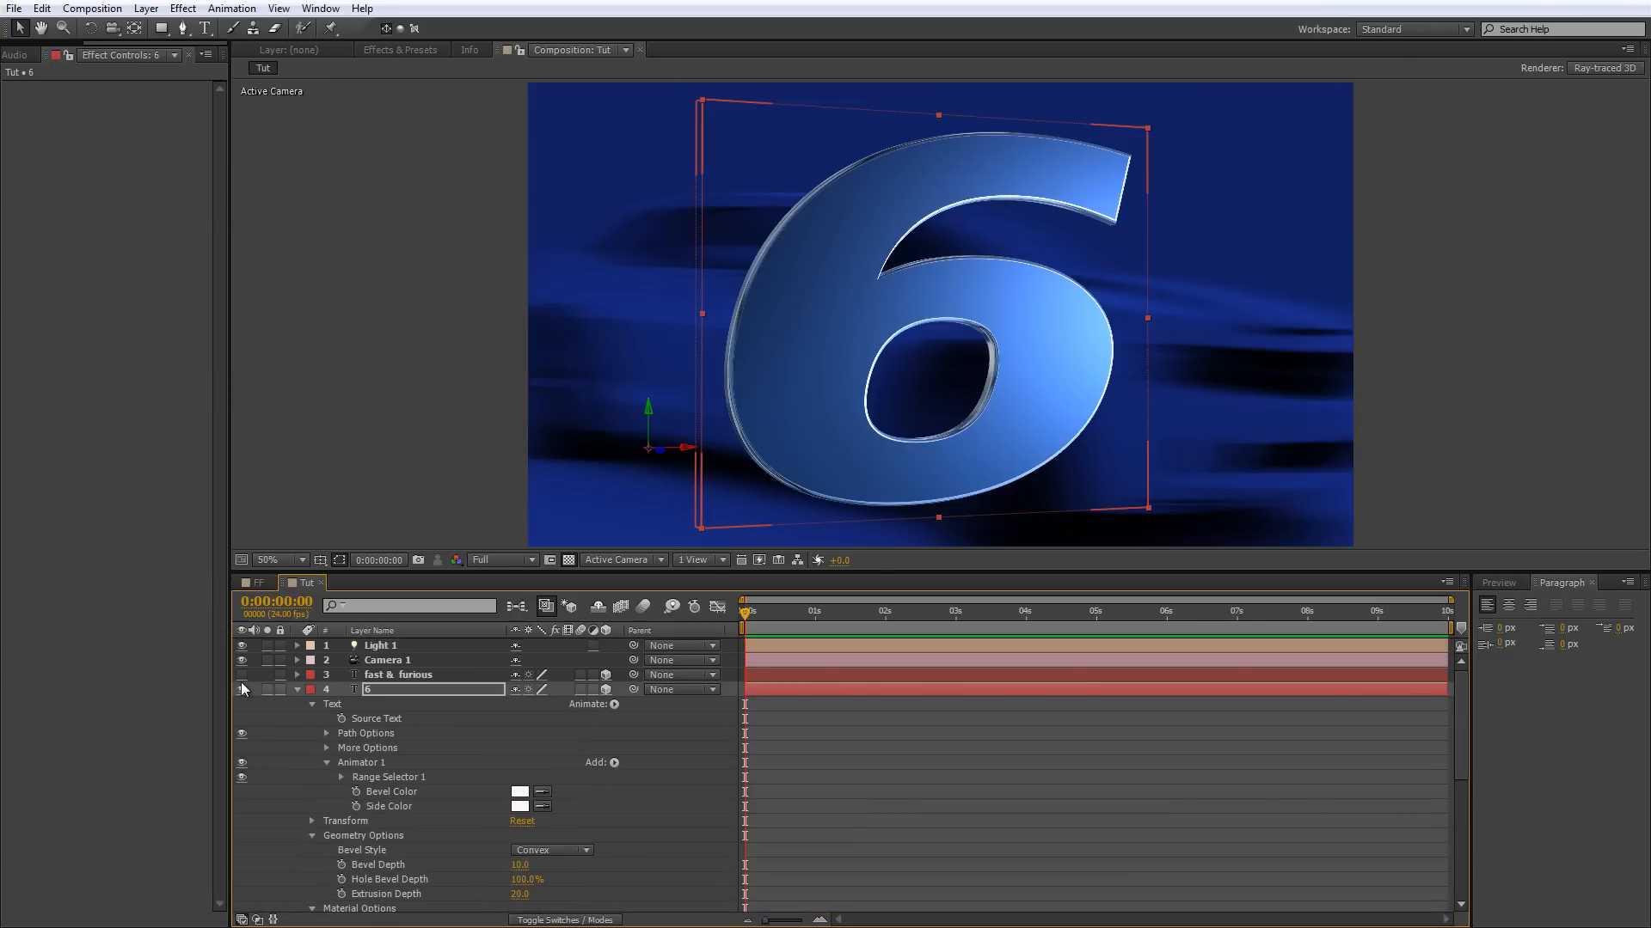
left_click(242, 675)
scroll(872, 332, "up", 1)
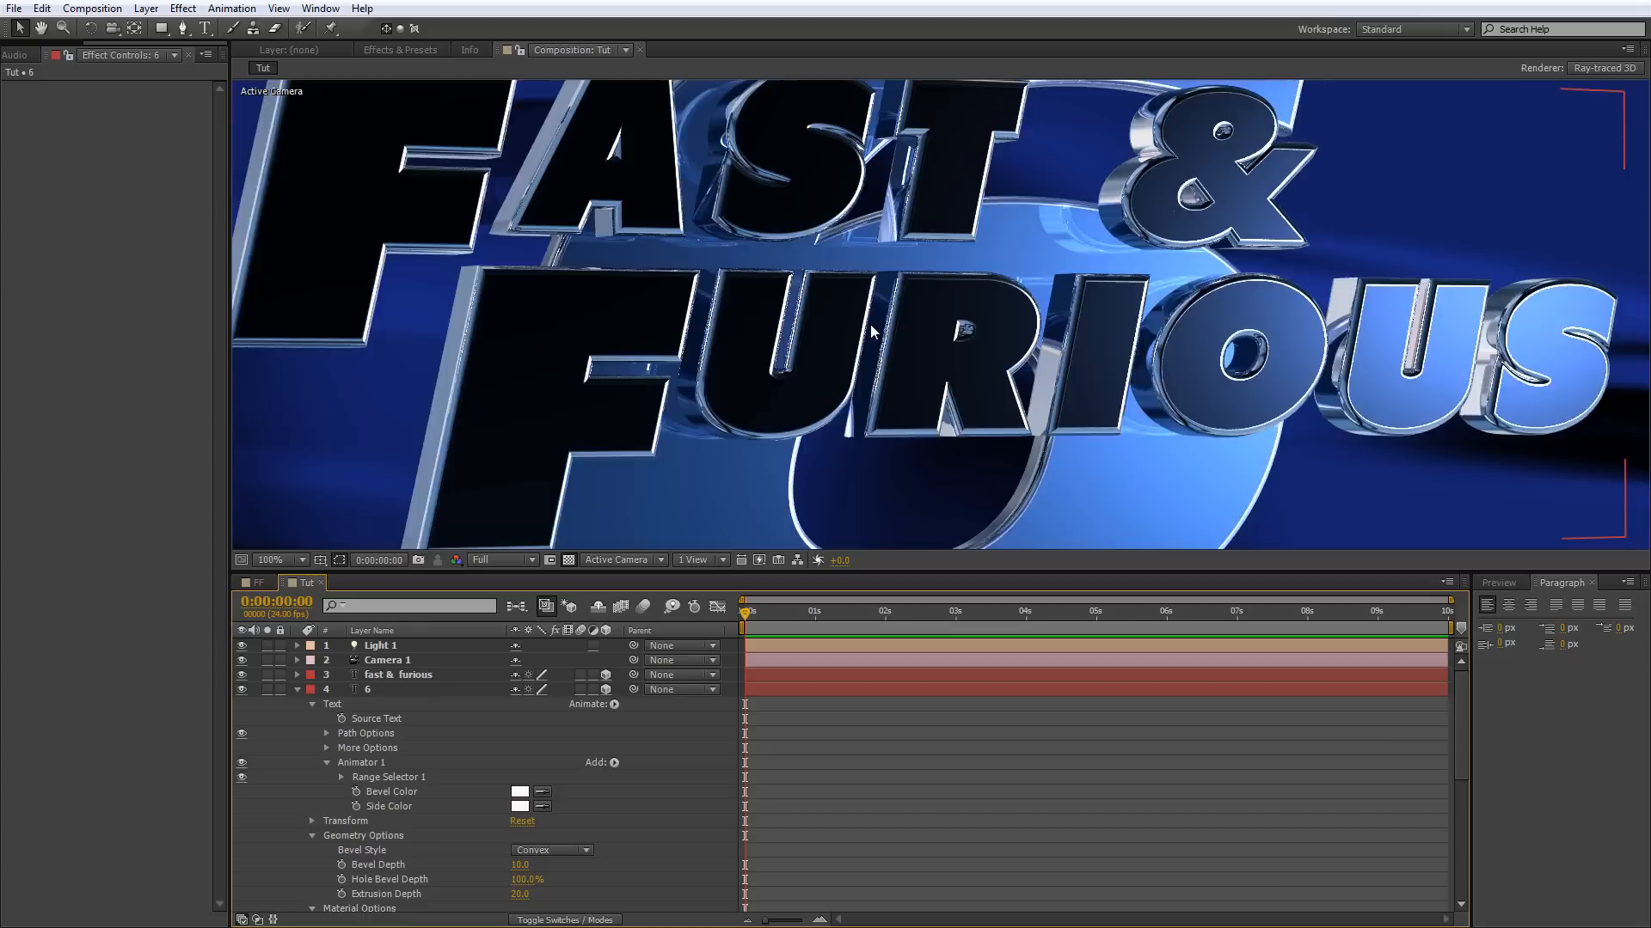
scroll(871, 327, "down", 1)
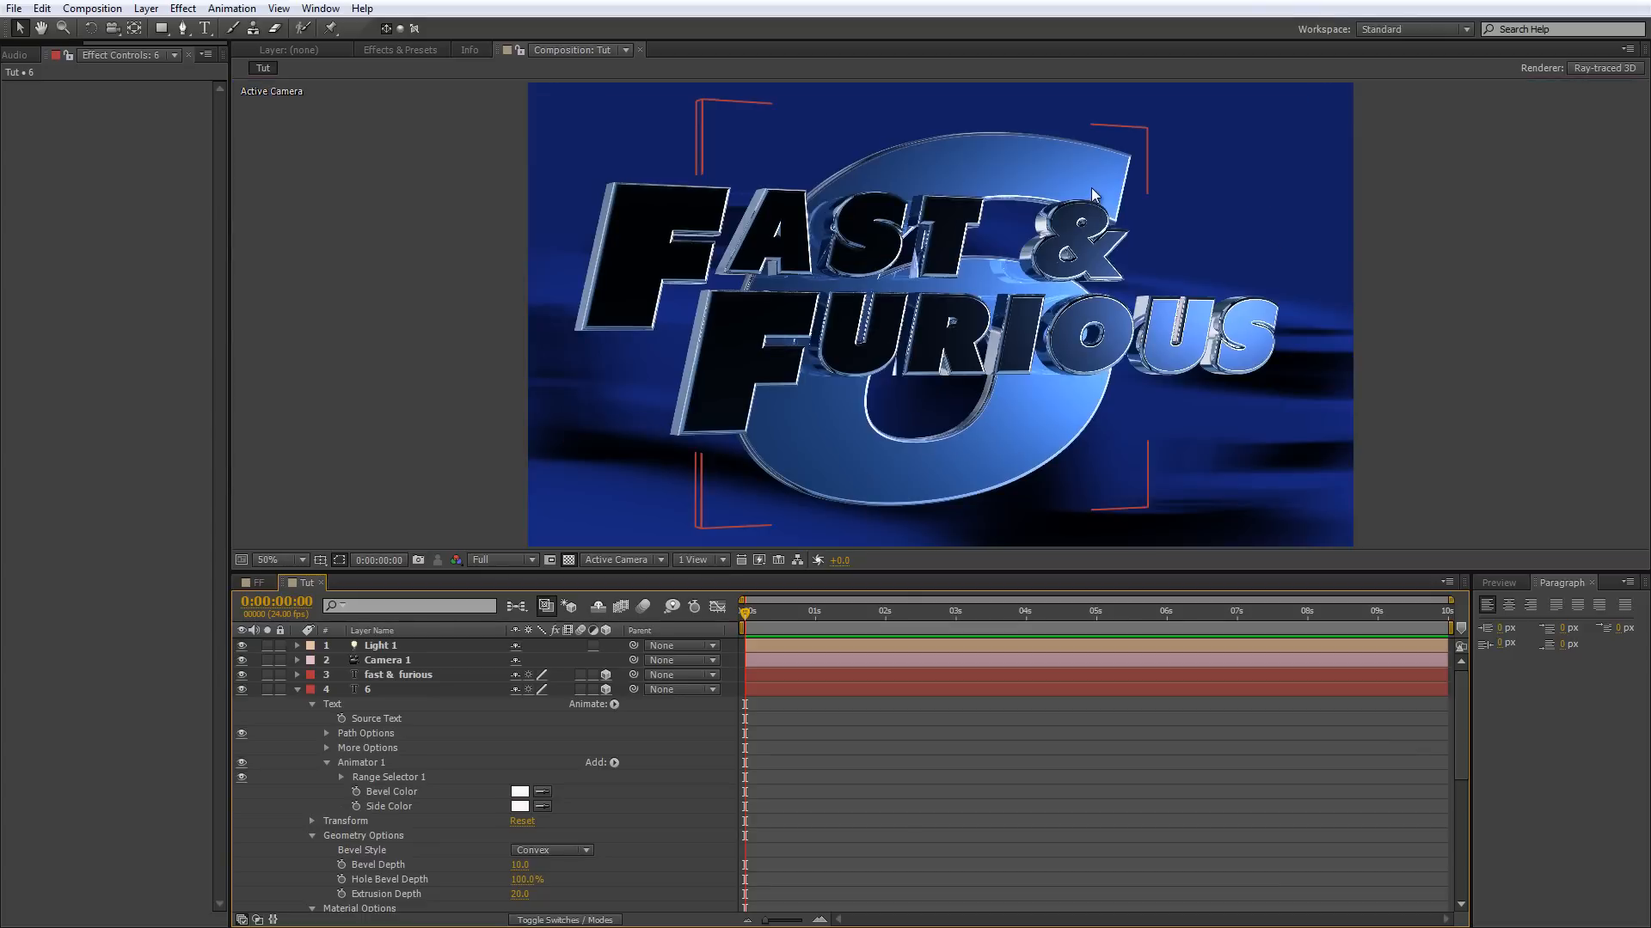
scroll(1092, 196, "up", 1)
scroll(1092, 196, "down", 1)
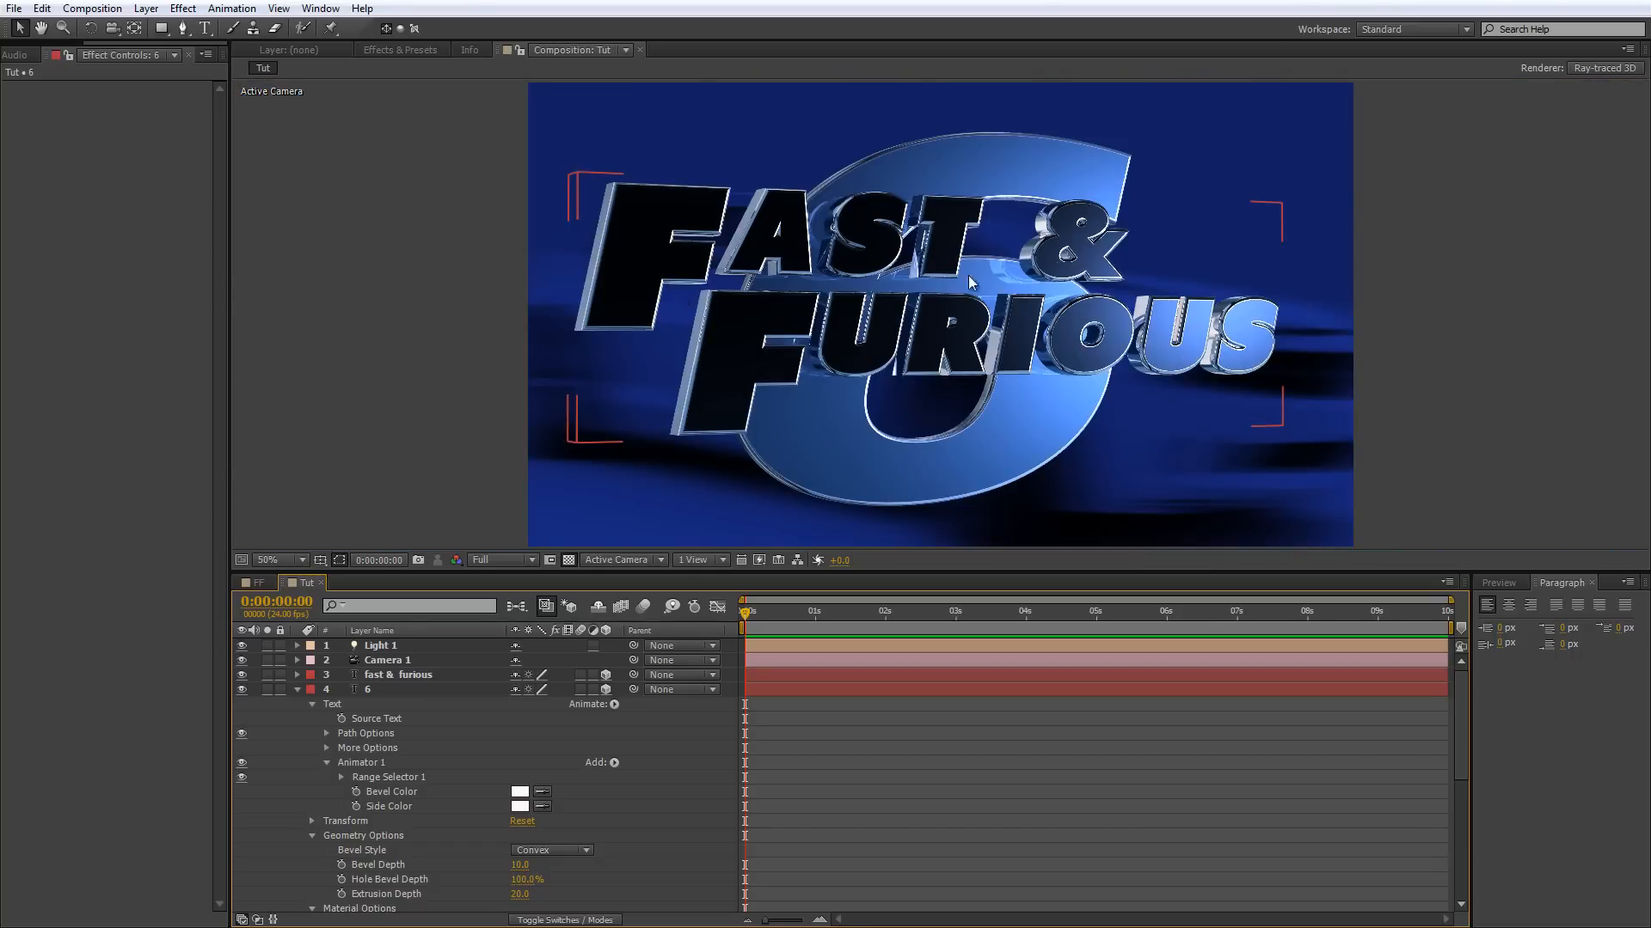
Set the fast & furious layer's Extrusion Depth to 30 in its Geometry Options.
left_click(298, 674)
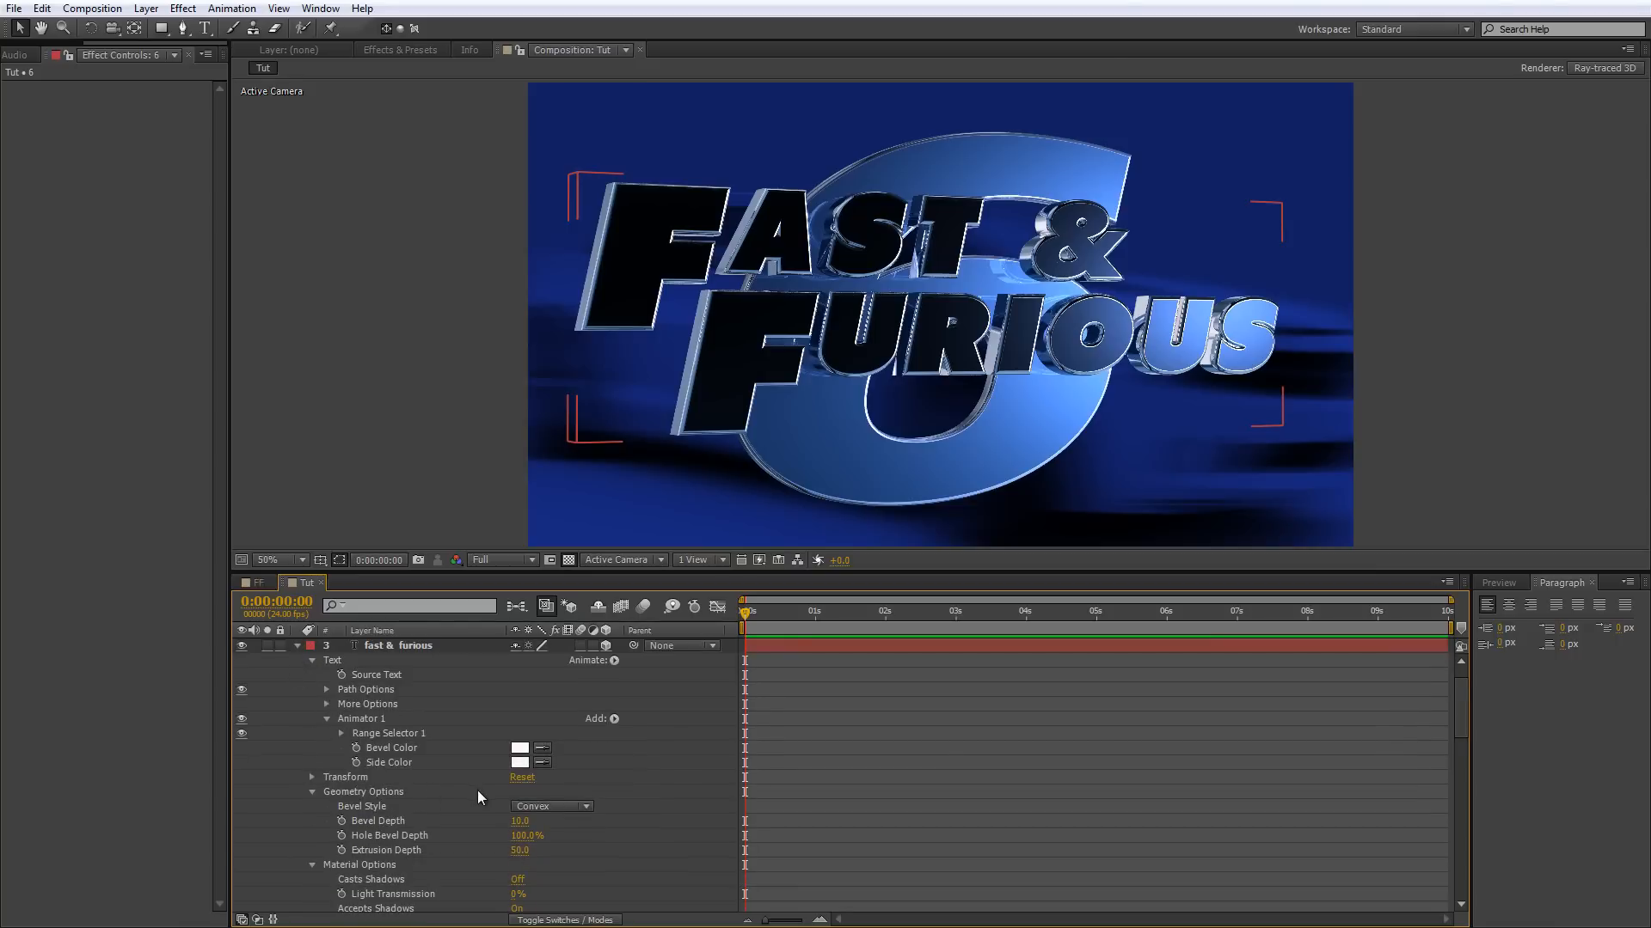
scroll(486, 798, "down", 1)
left_click(513, 806)
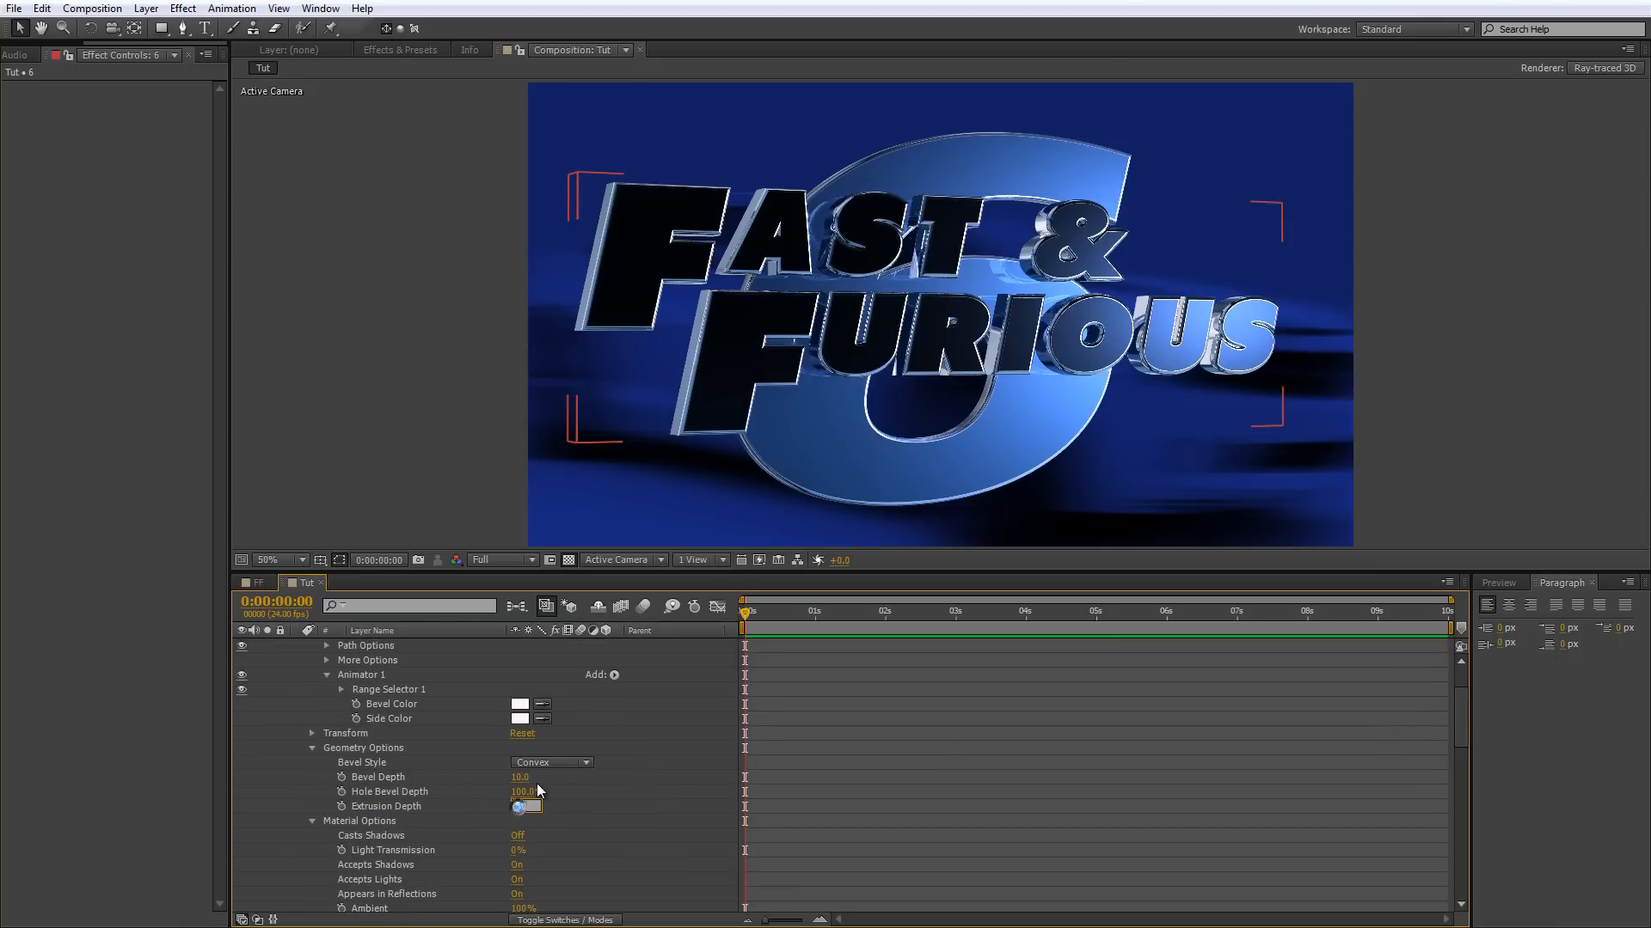
type("30")
key("Return")
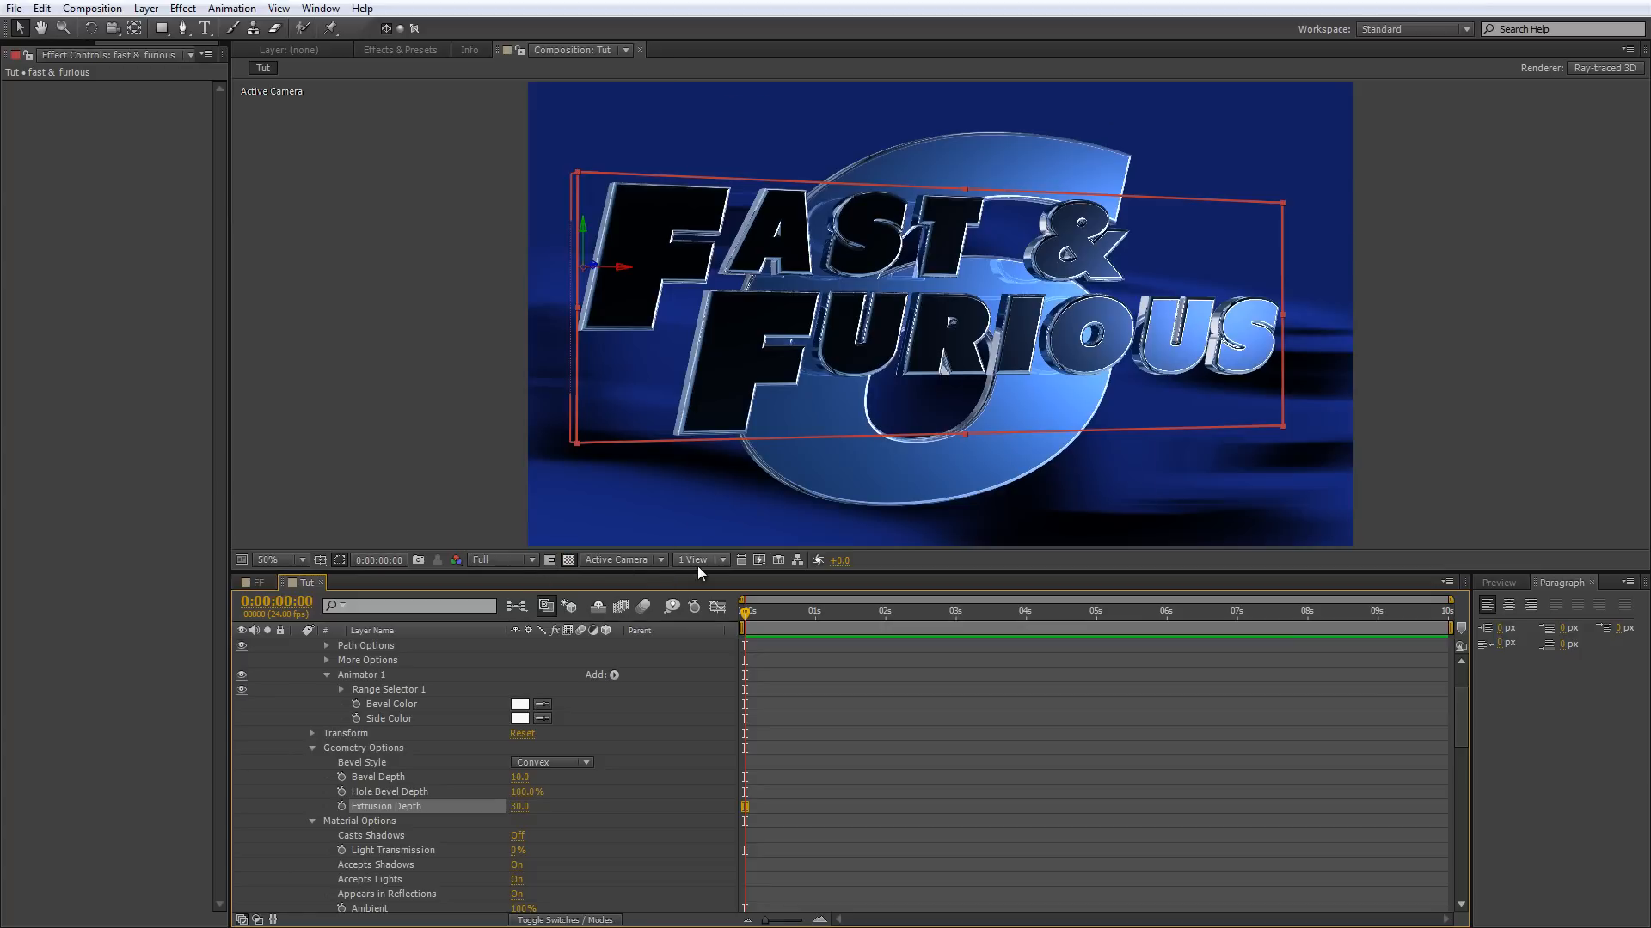
Set the composition's Ray-tracing Quality to 11 in the Ray-traced 3D renderer options.
left_click(1604, 68)
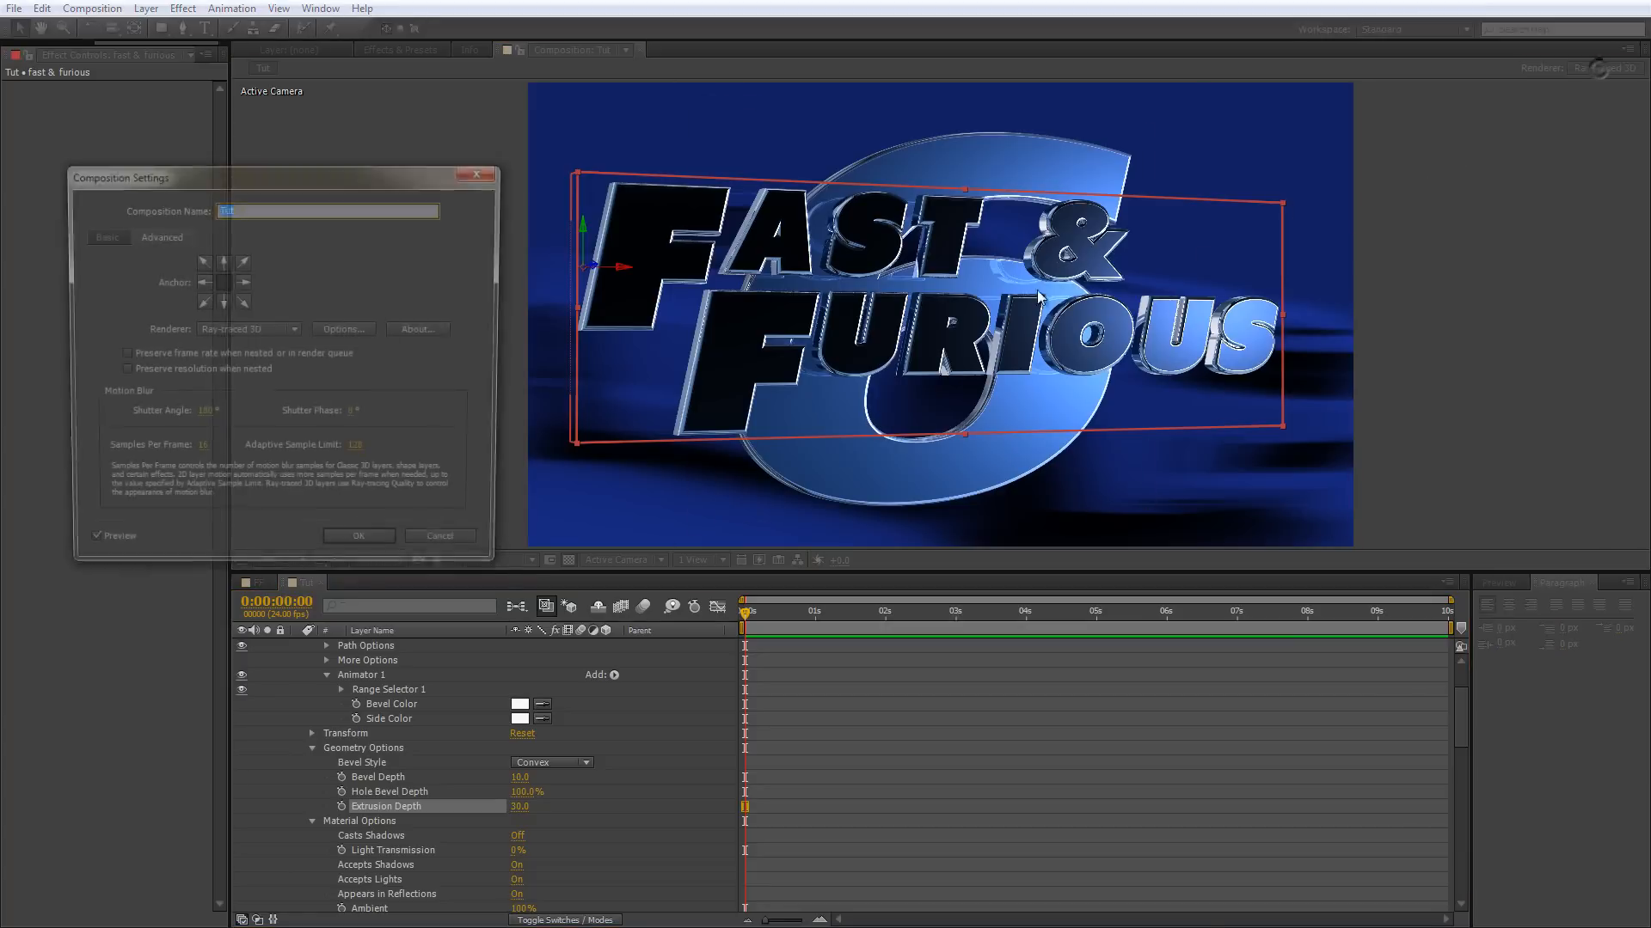
left_click(258, 329)
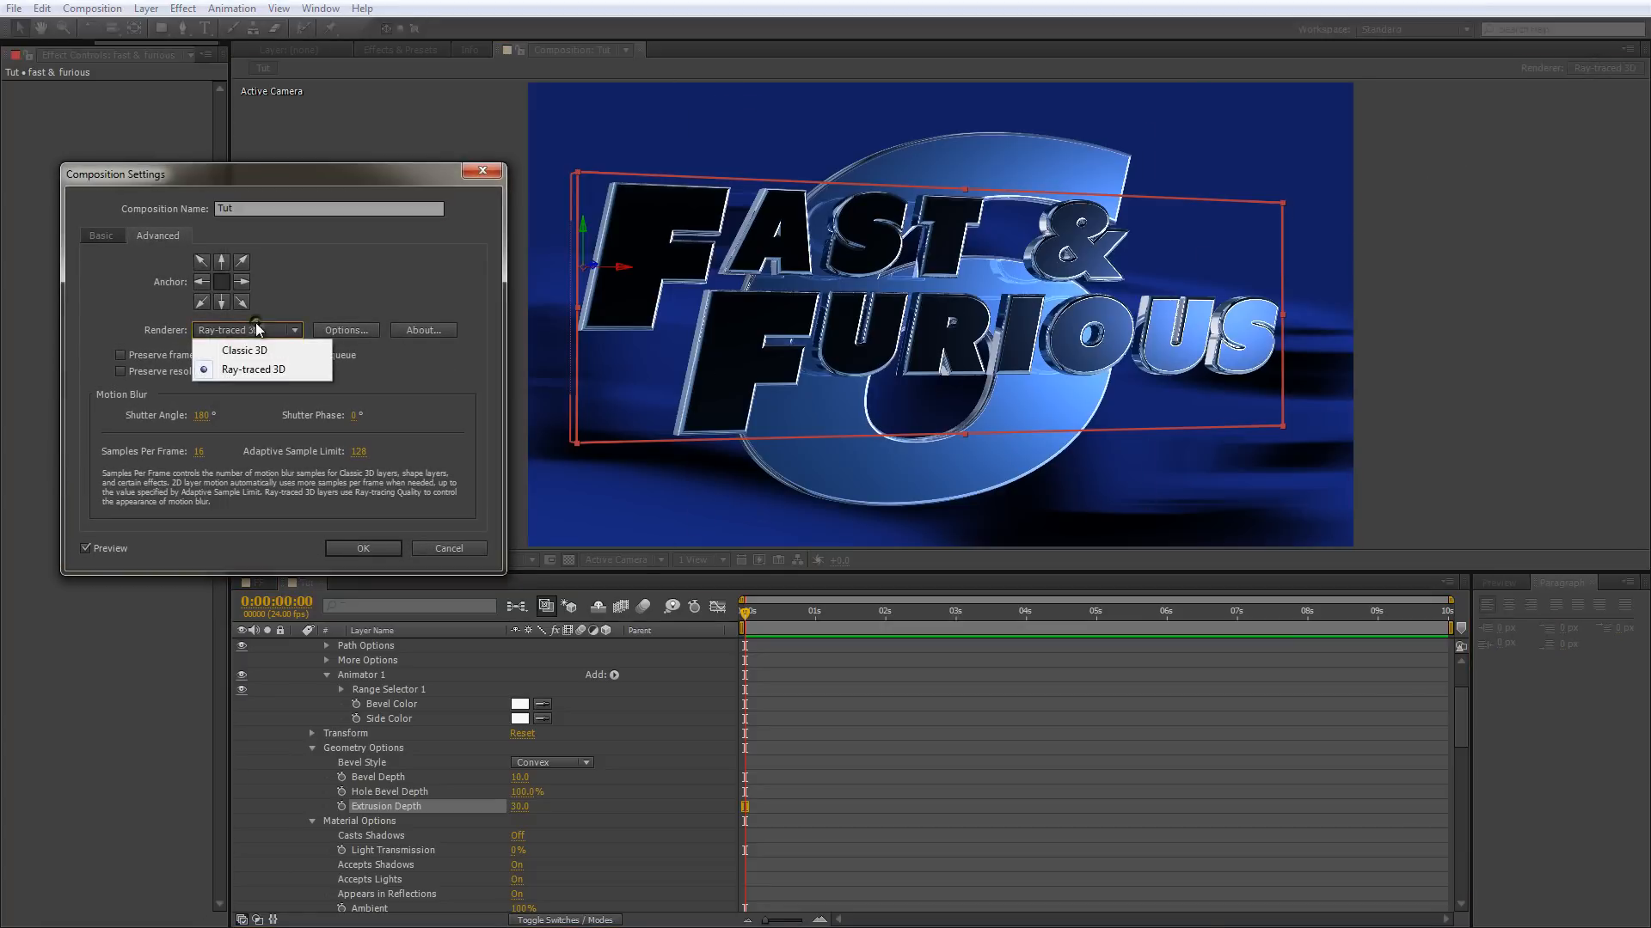
left_click(368, 330)
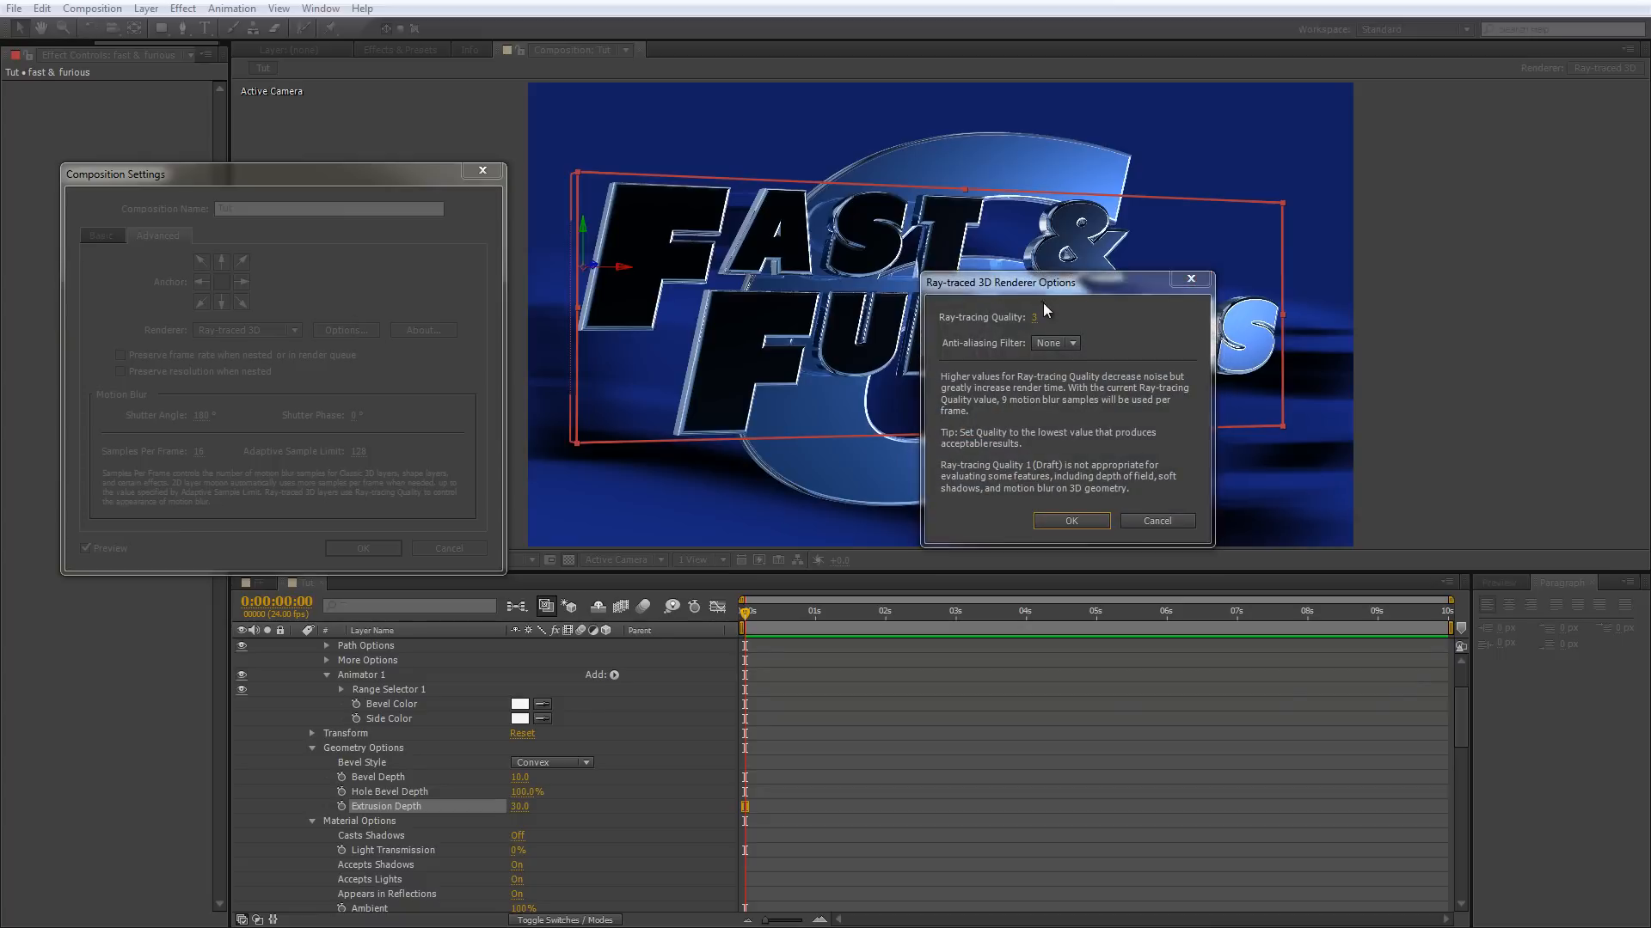
left_click(1035, 317)
type("5")
key("Return")
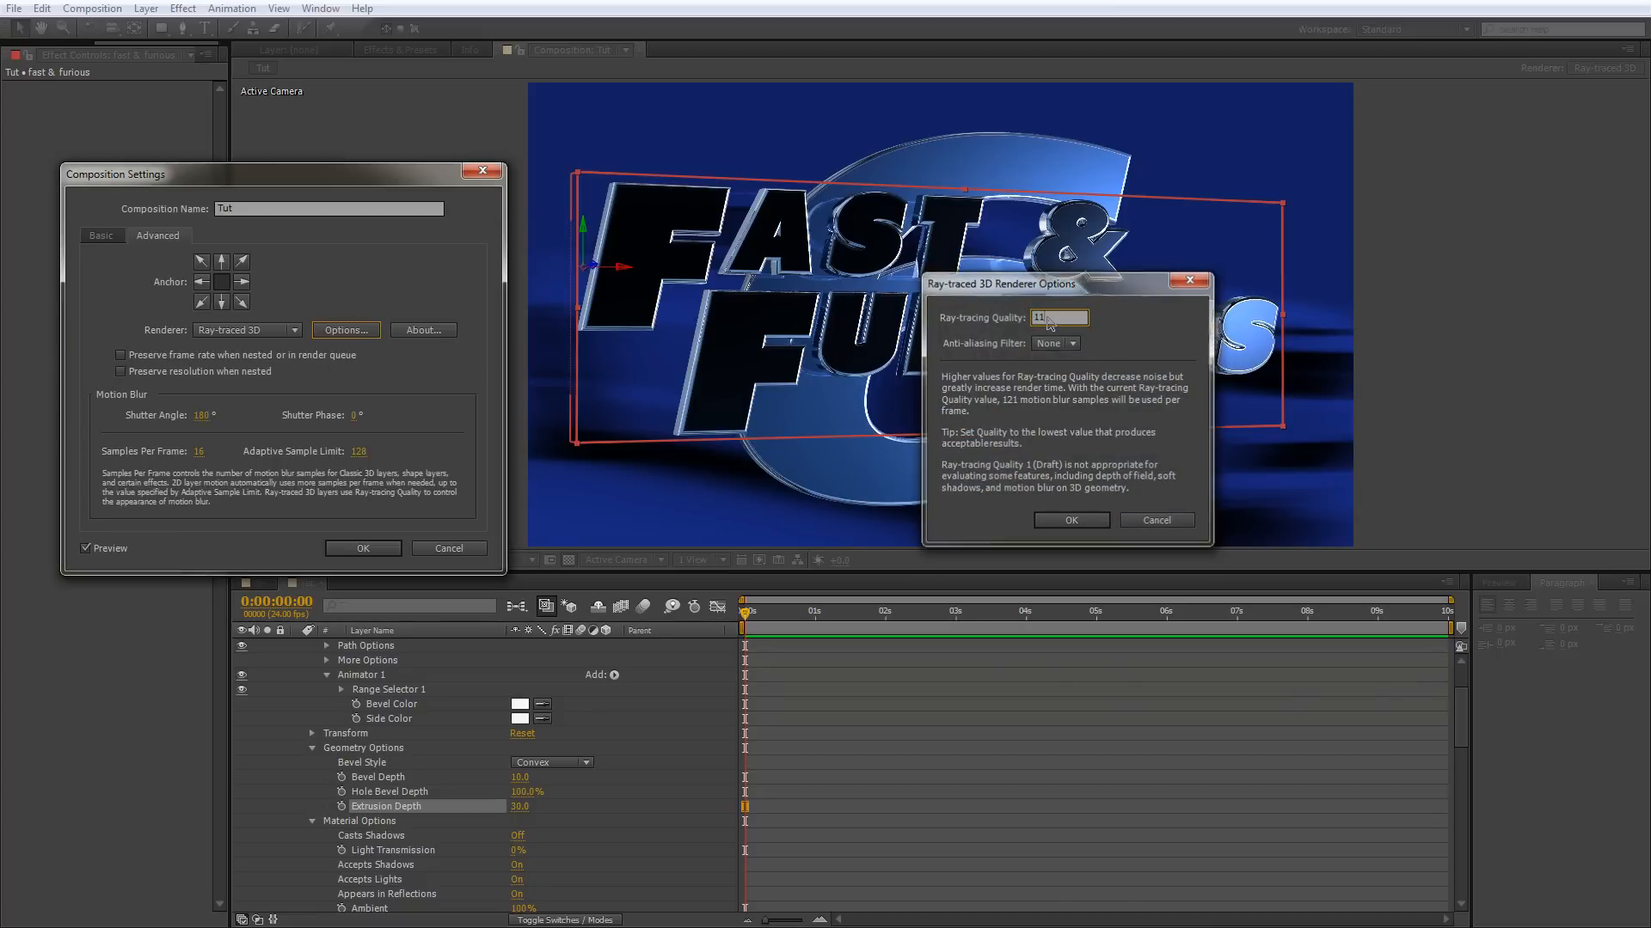
left_click(363, 548)
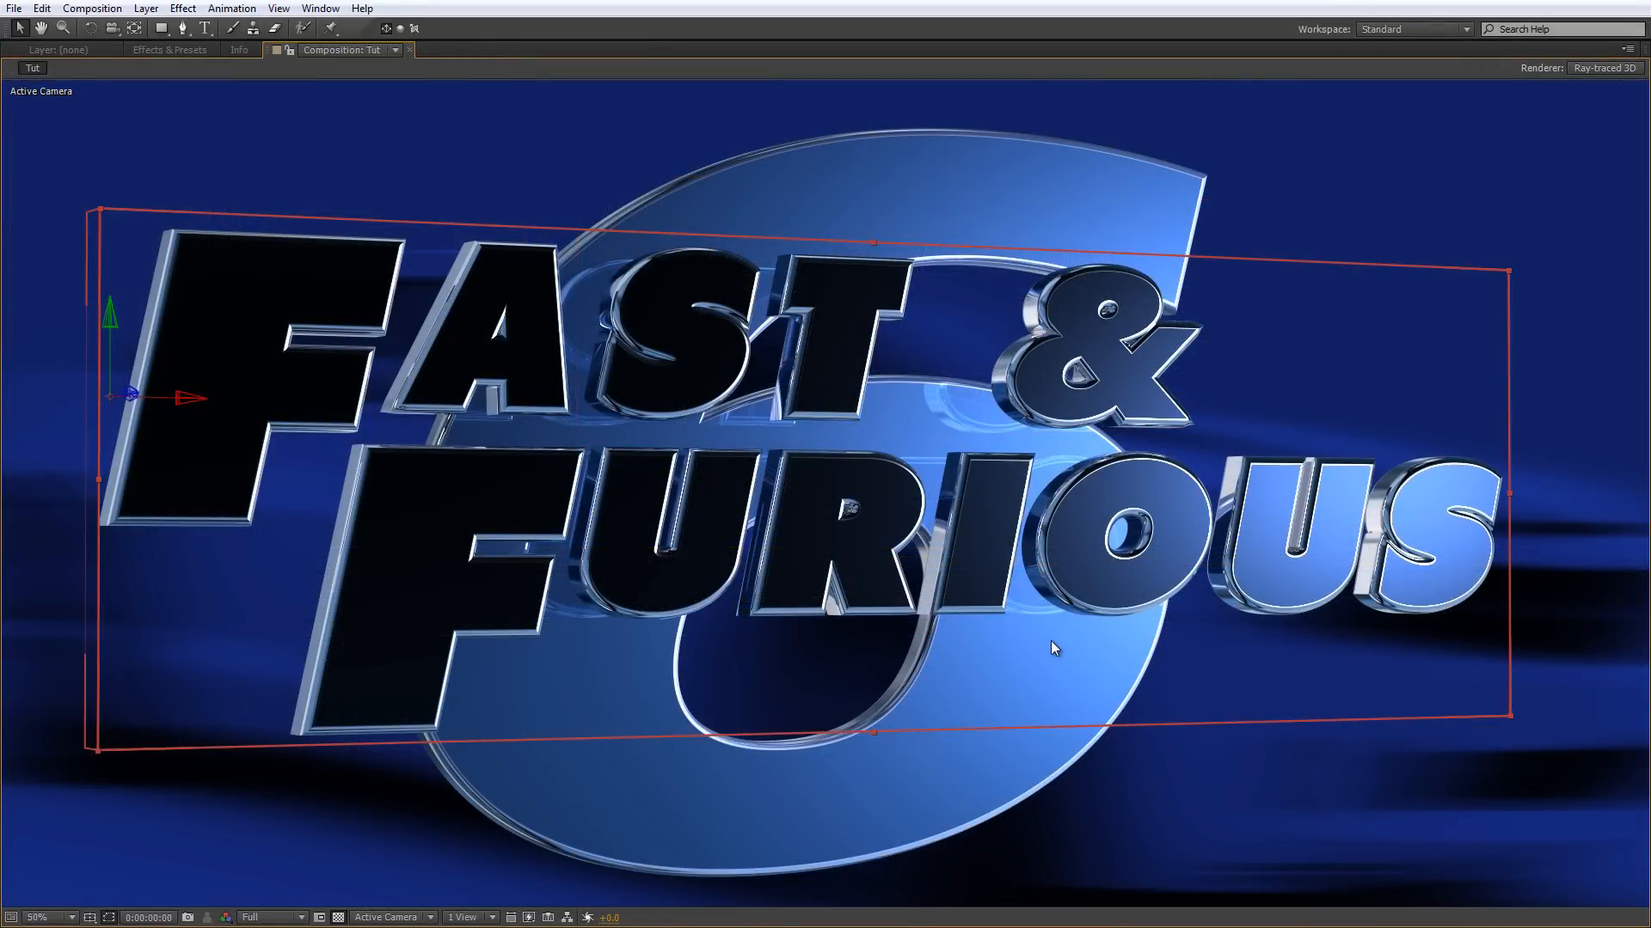
Examine the title's render at 50% and 100% magnification in the enlarged composition view.
key("comma")
key("period")
key("comma")
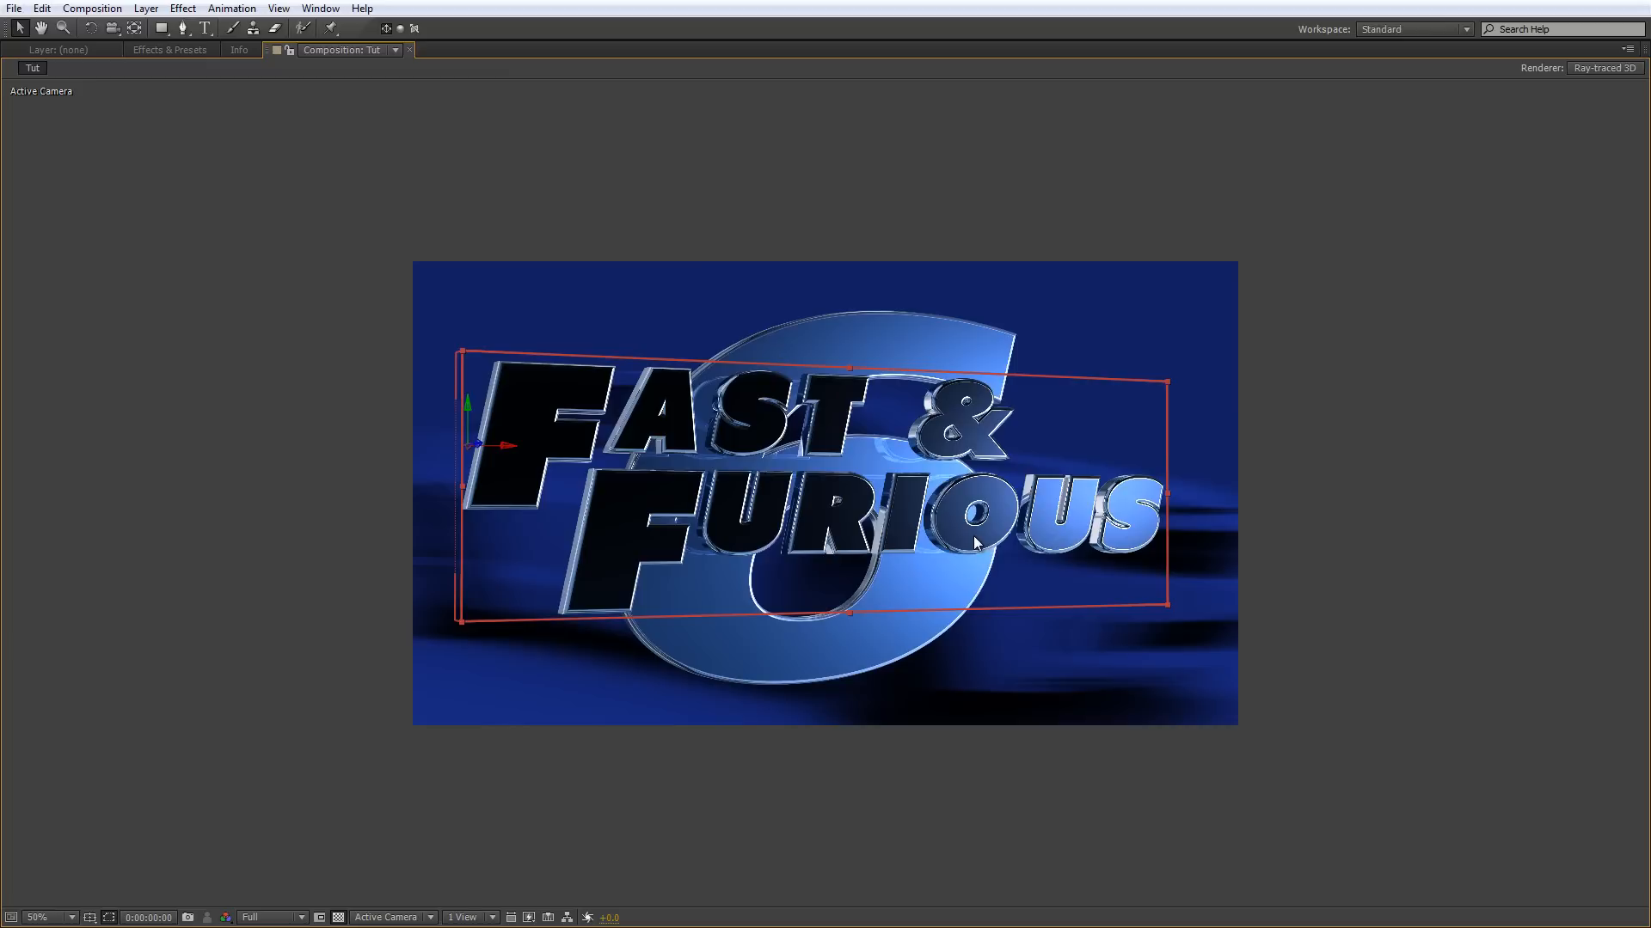
key("period")
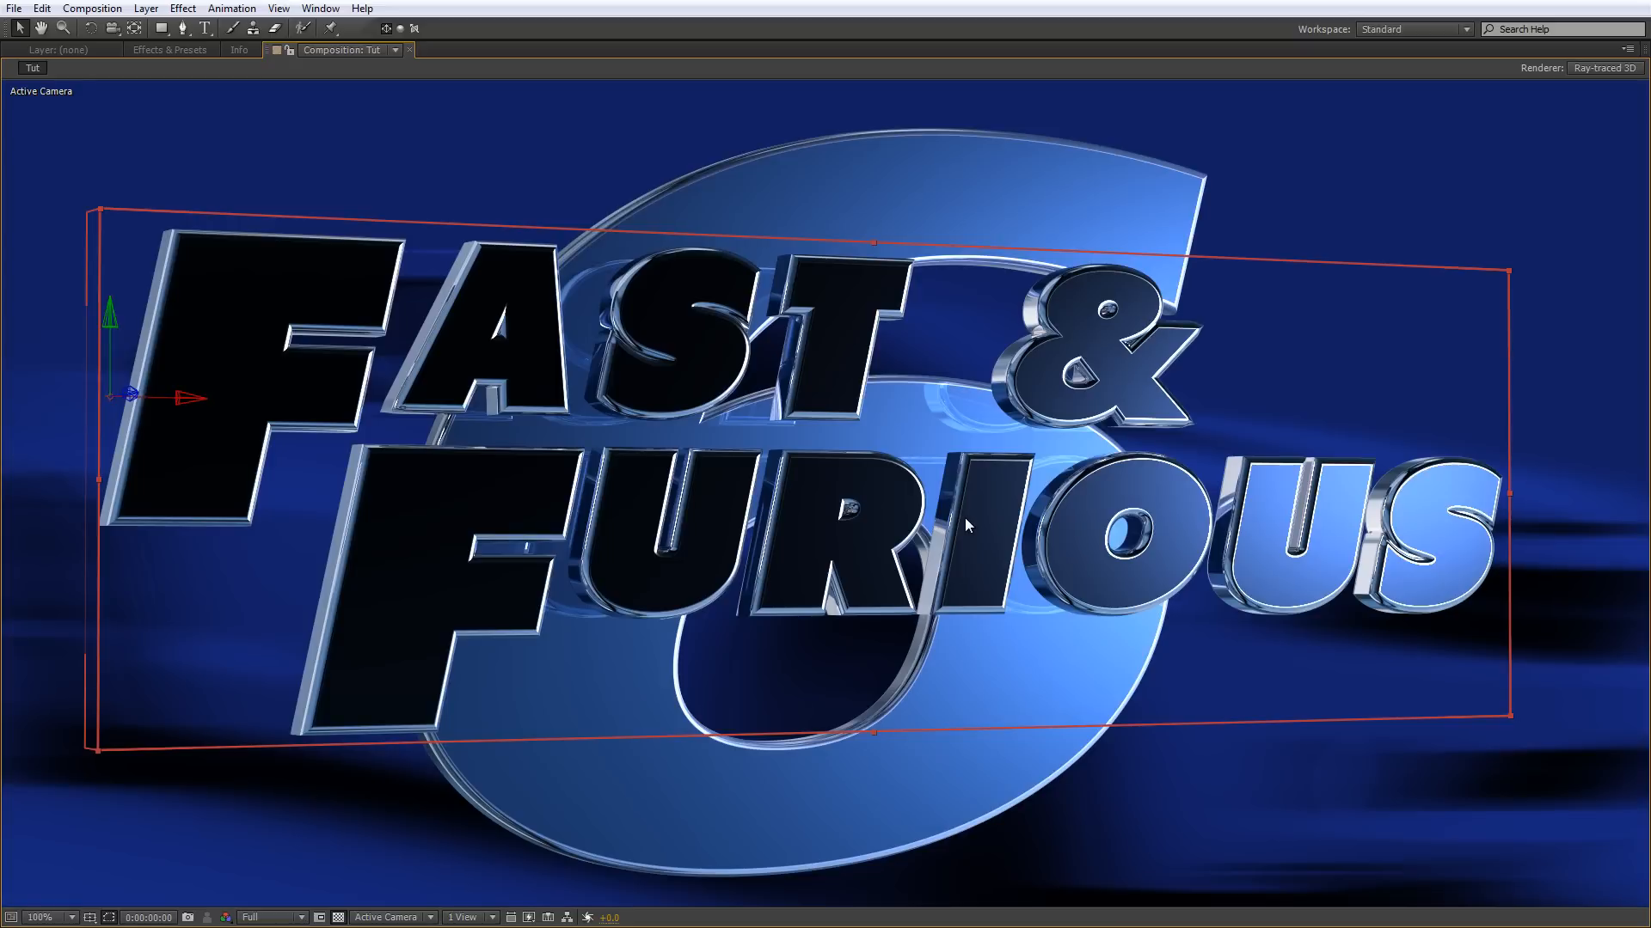
key("comma")
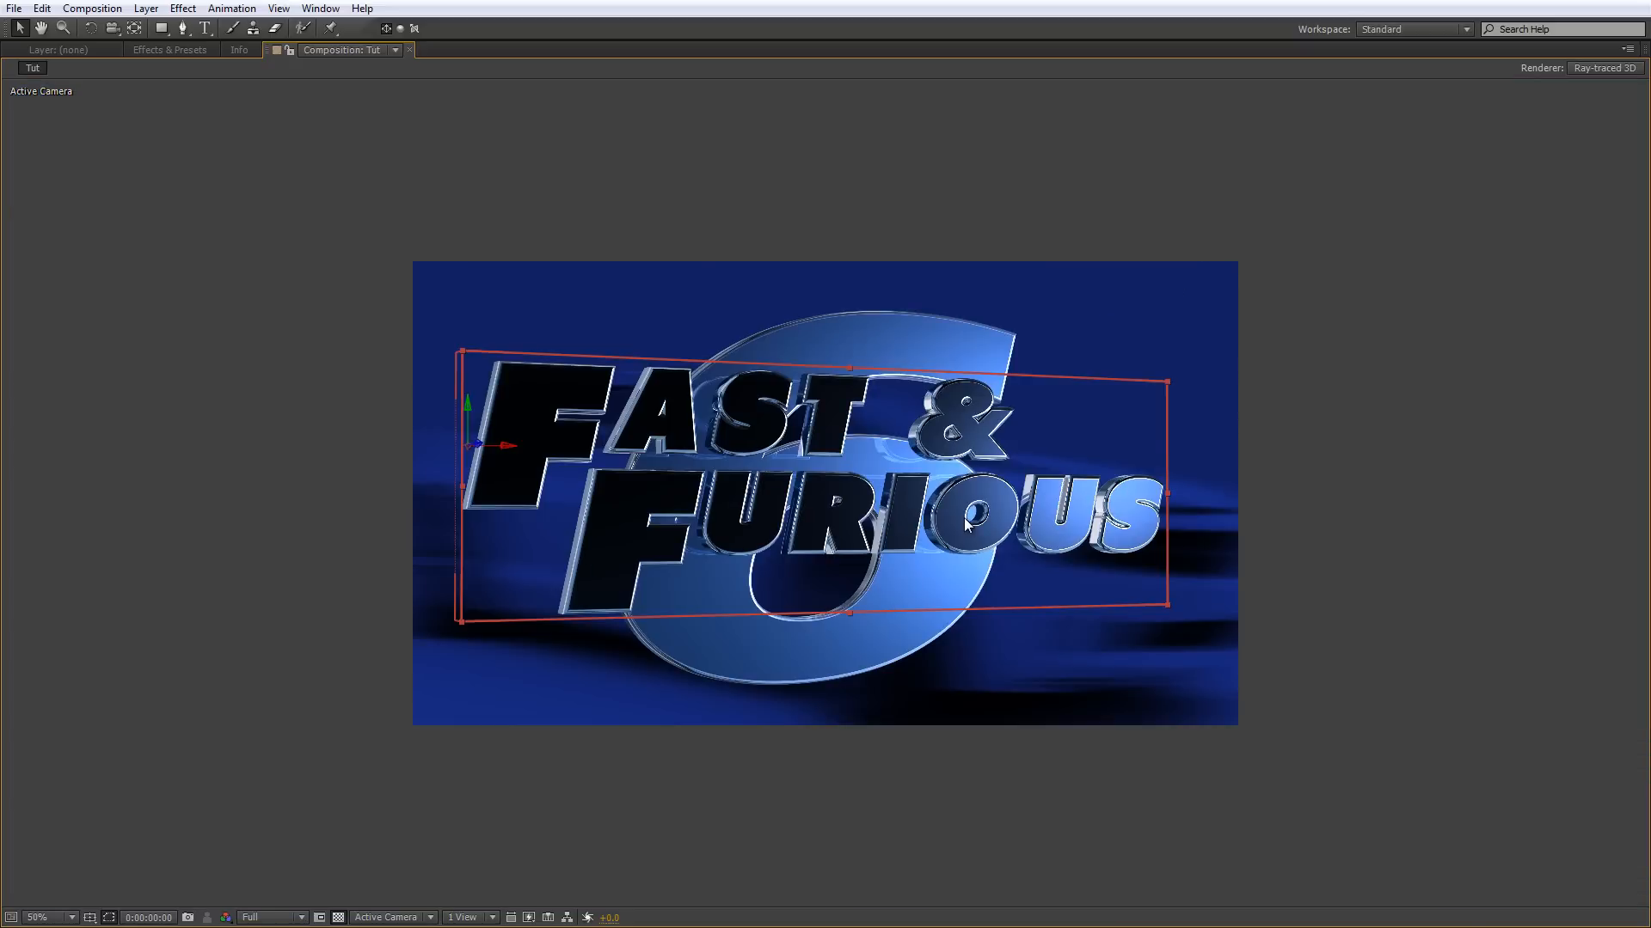
key("grave")
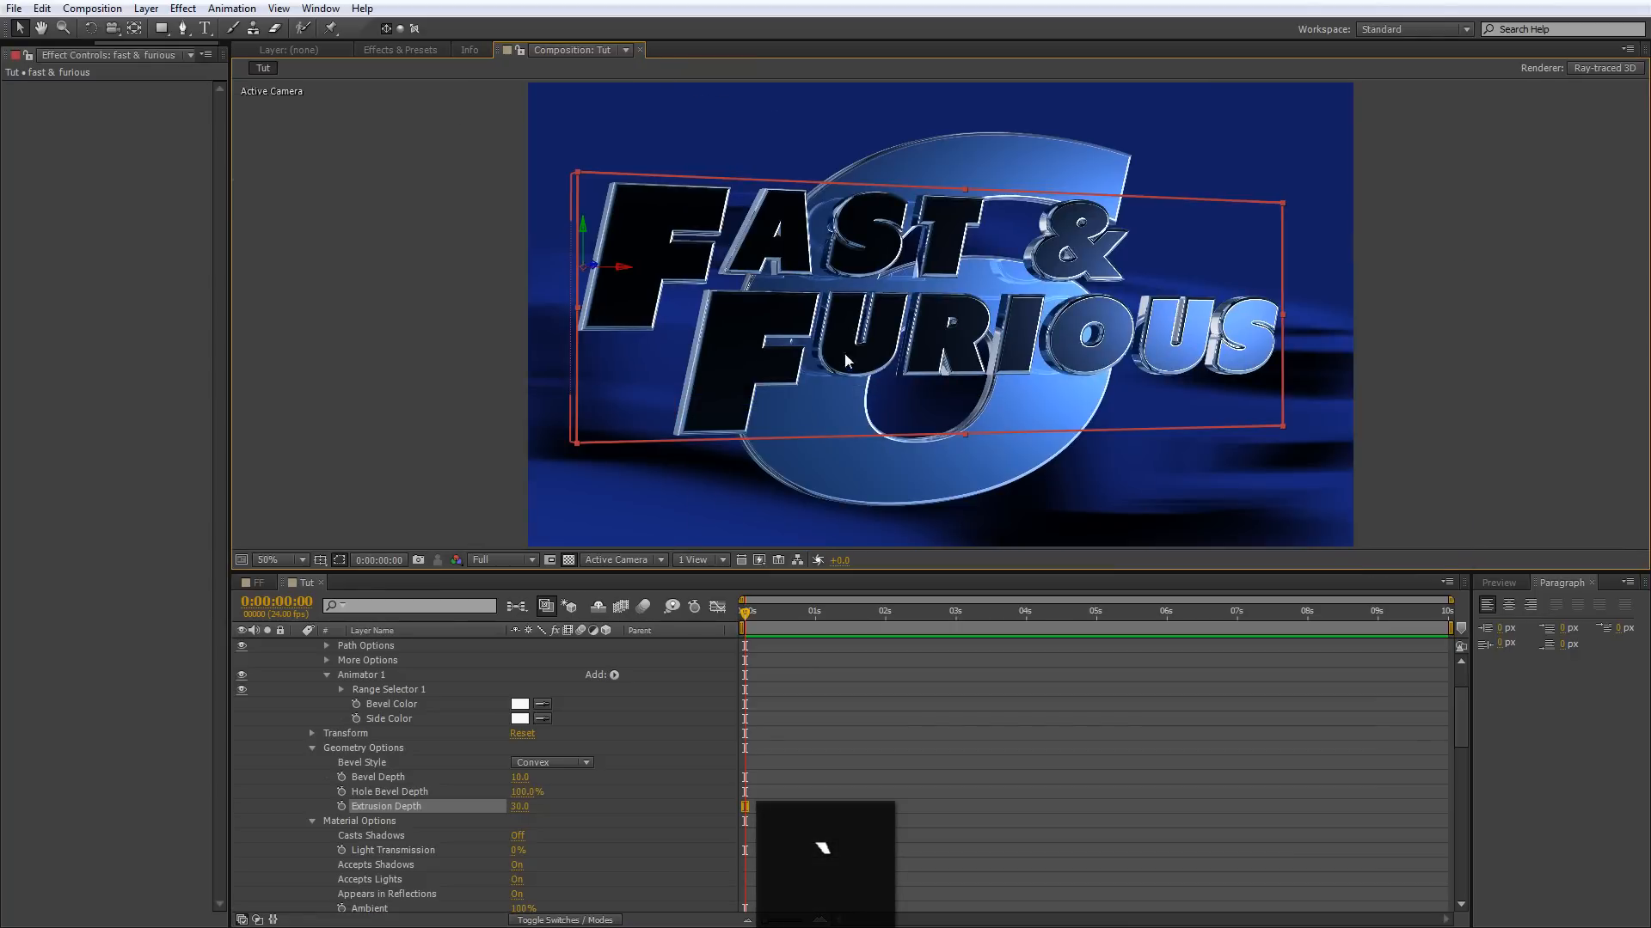
Lower the composition's Ray-tracing Quality to 3 in the renderer options.
scroll(488, 684, "up", 2)
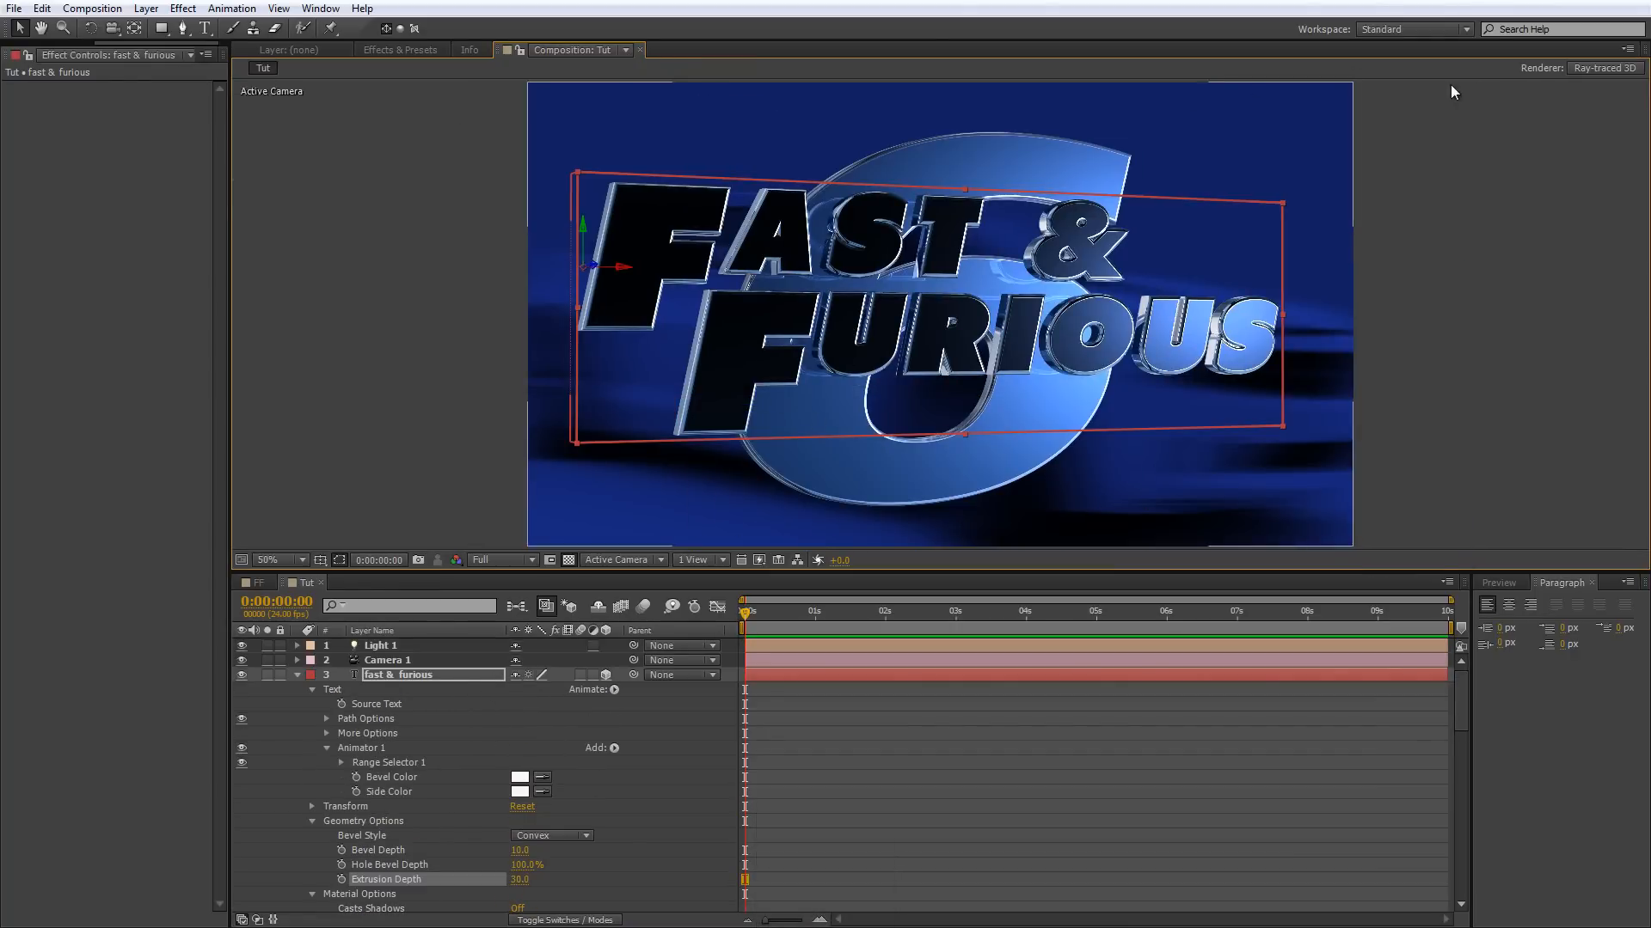
left_click(1570, 71)
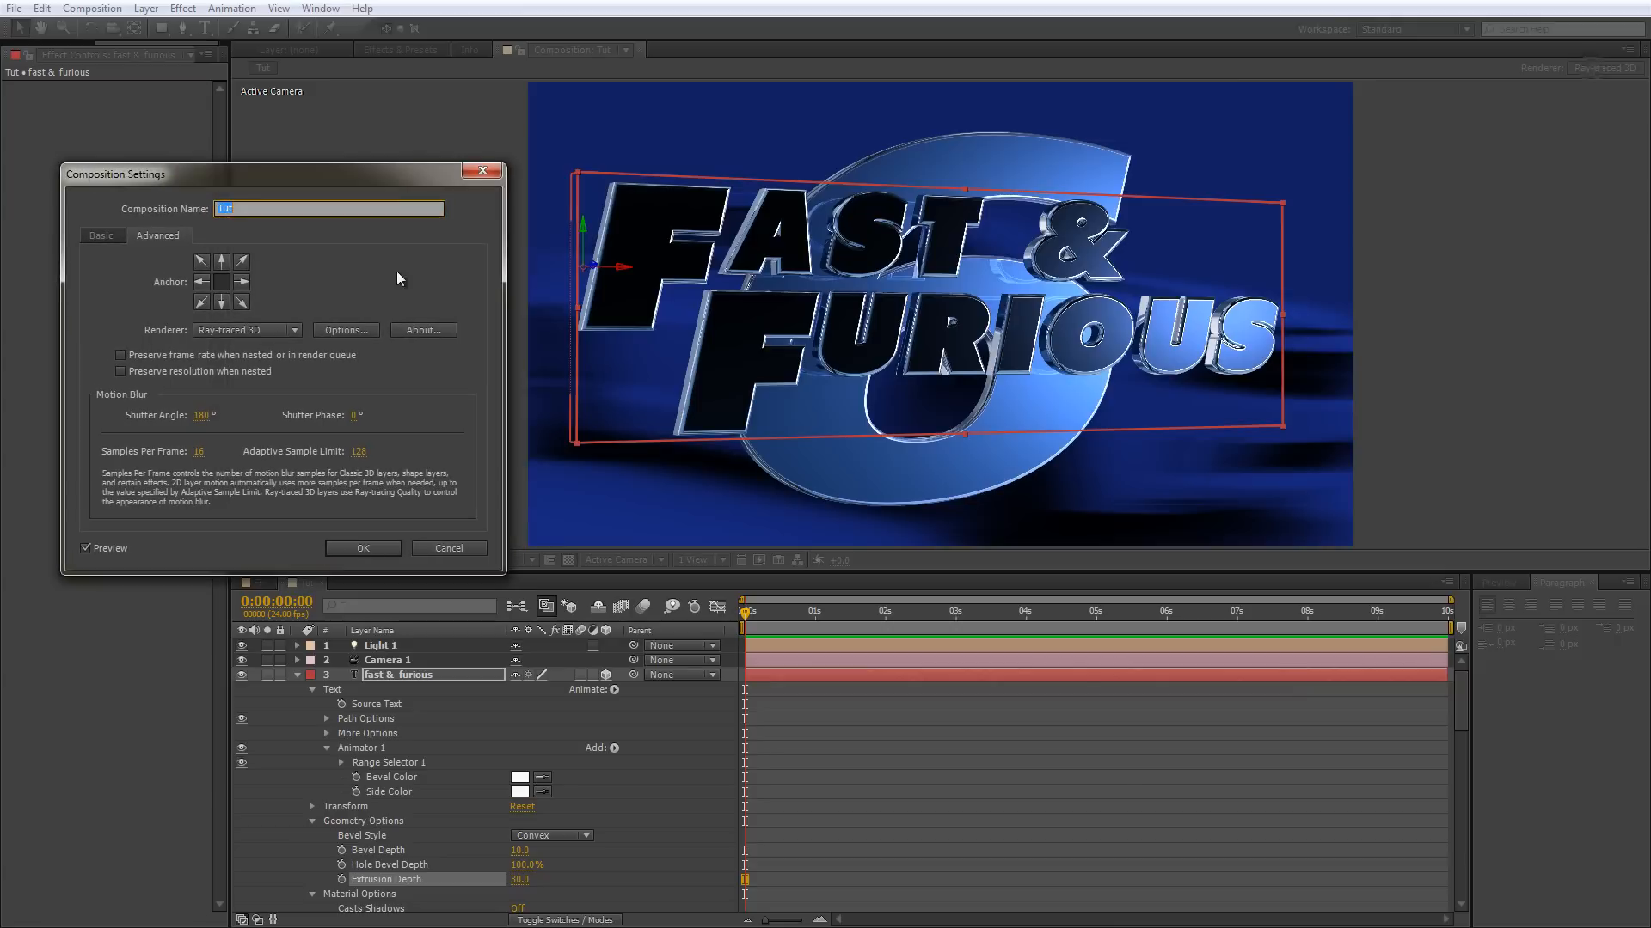
left_click(344, 330)
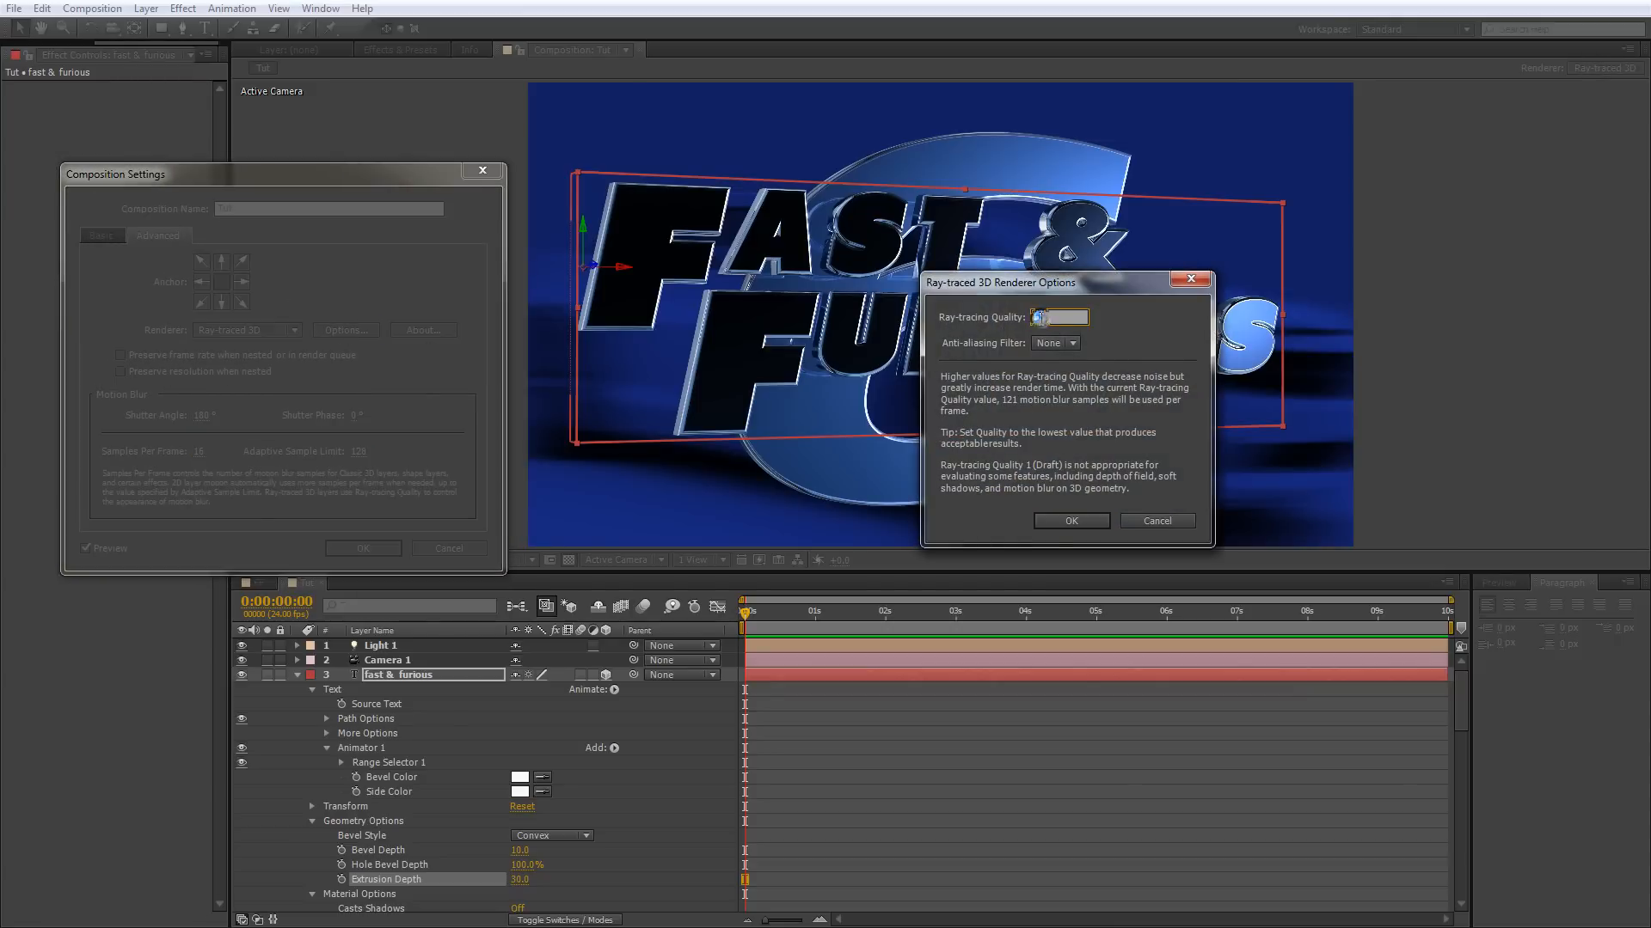
type("3")
key("Return")
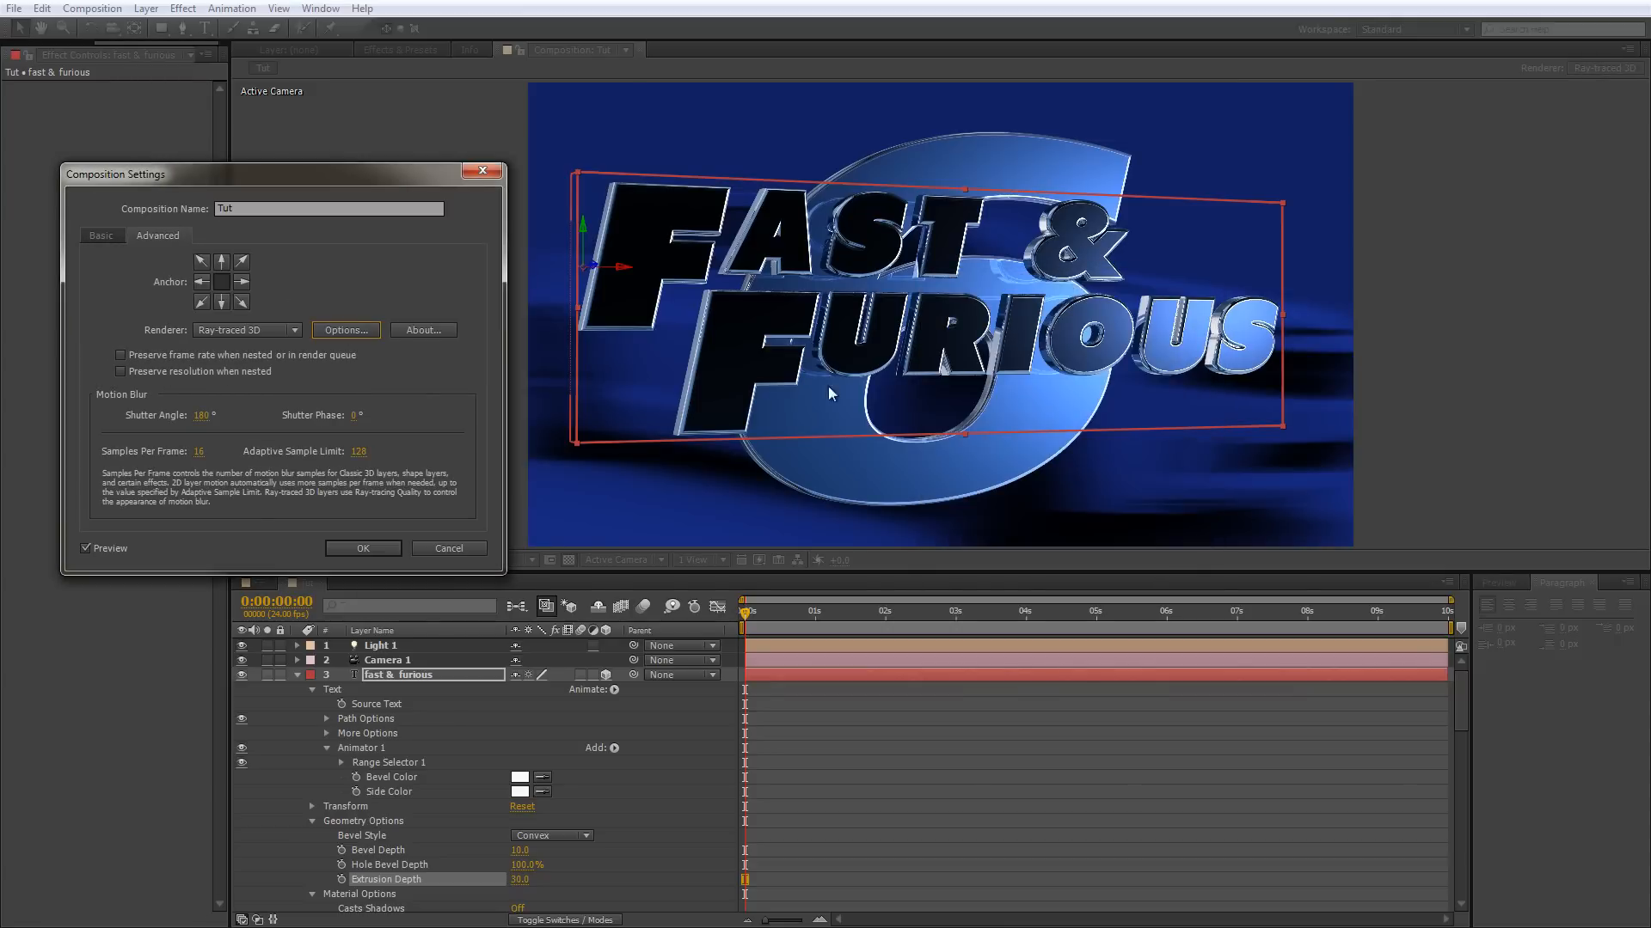
left_click(372, 551)
Add a Back Color RGB property to Animator 1 of the fast & furious layer.
left_click(614, 749)
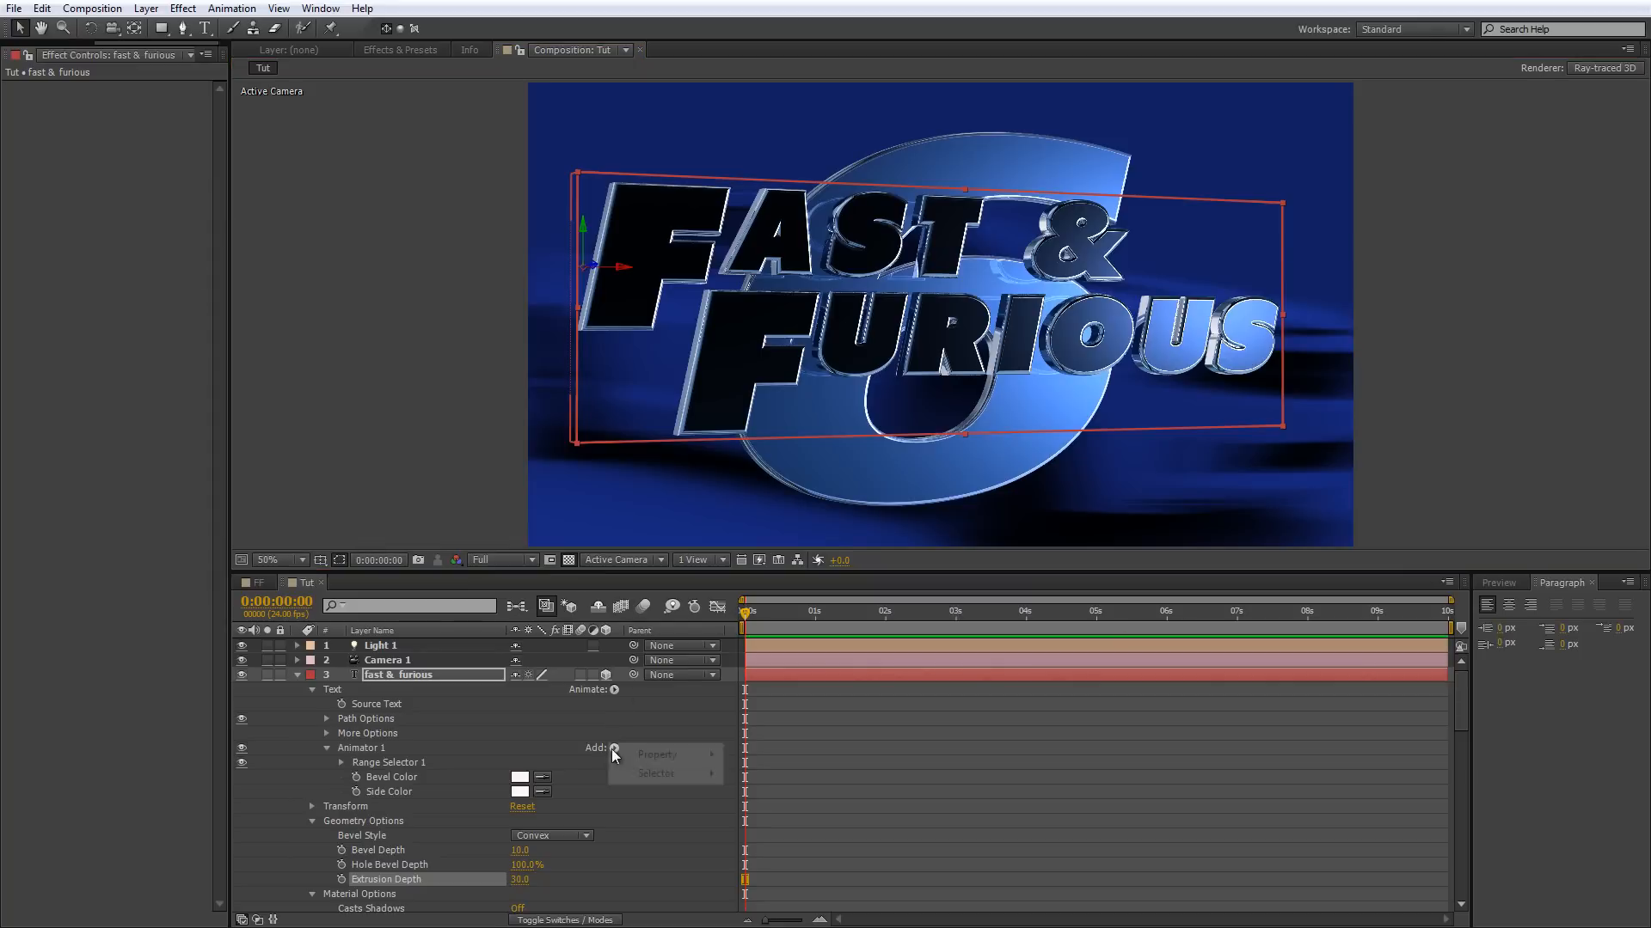
mouse_move(675, 754)
mouse_move(778, 620)
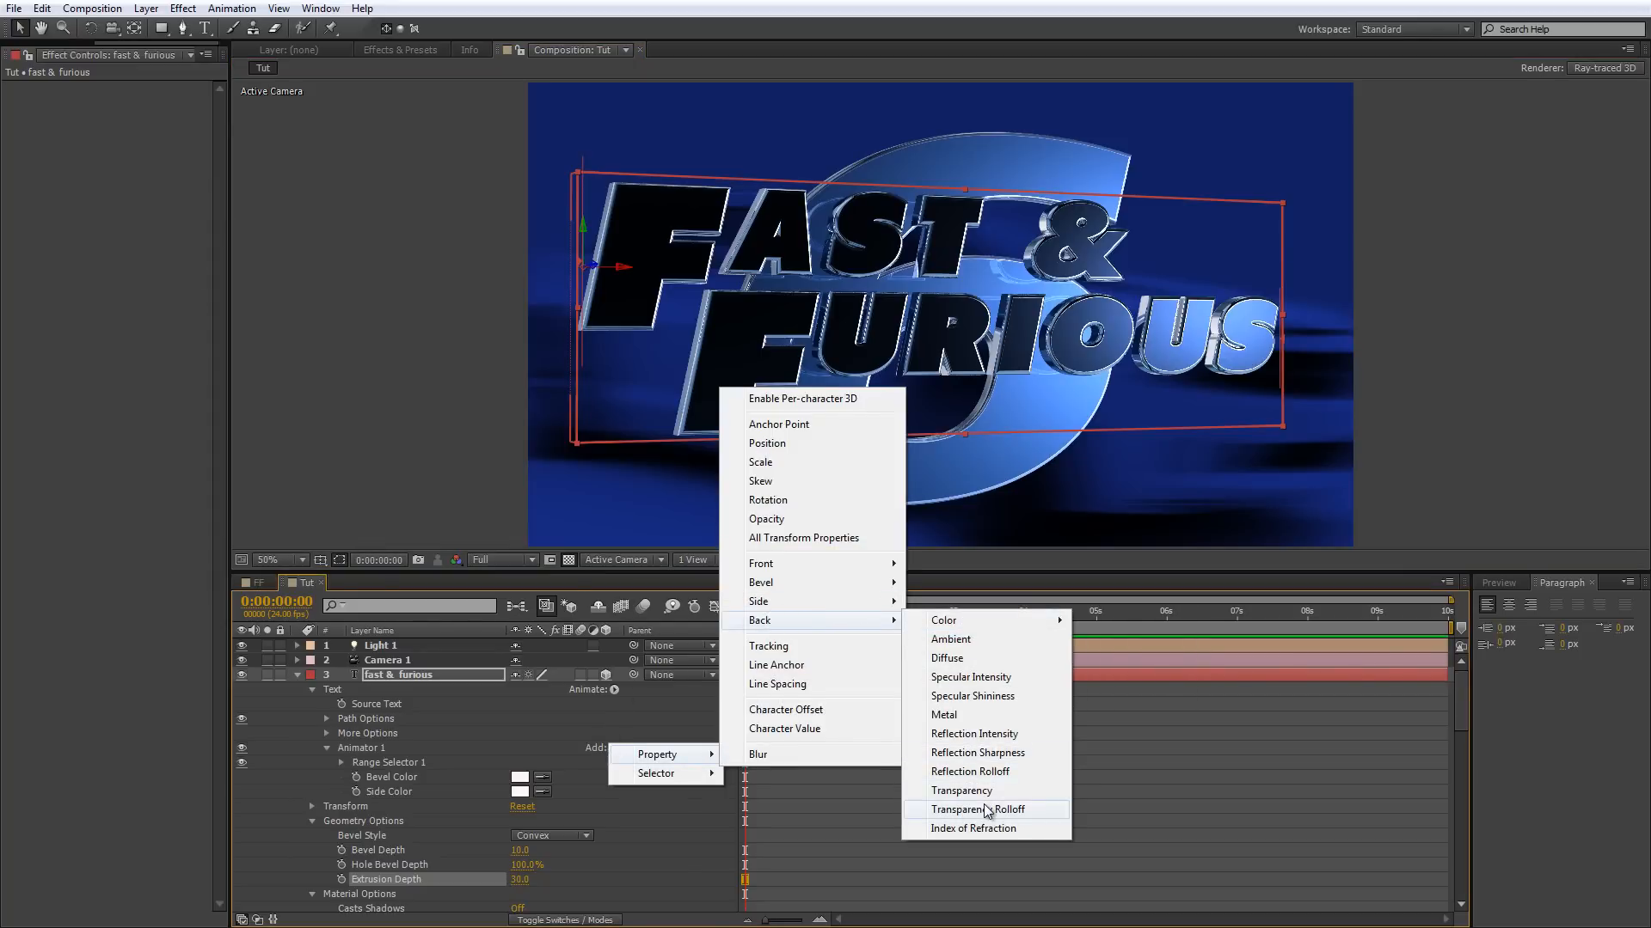
mouse_move(986, 630)
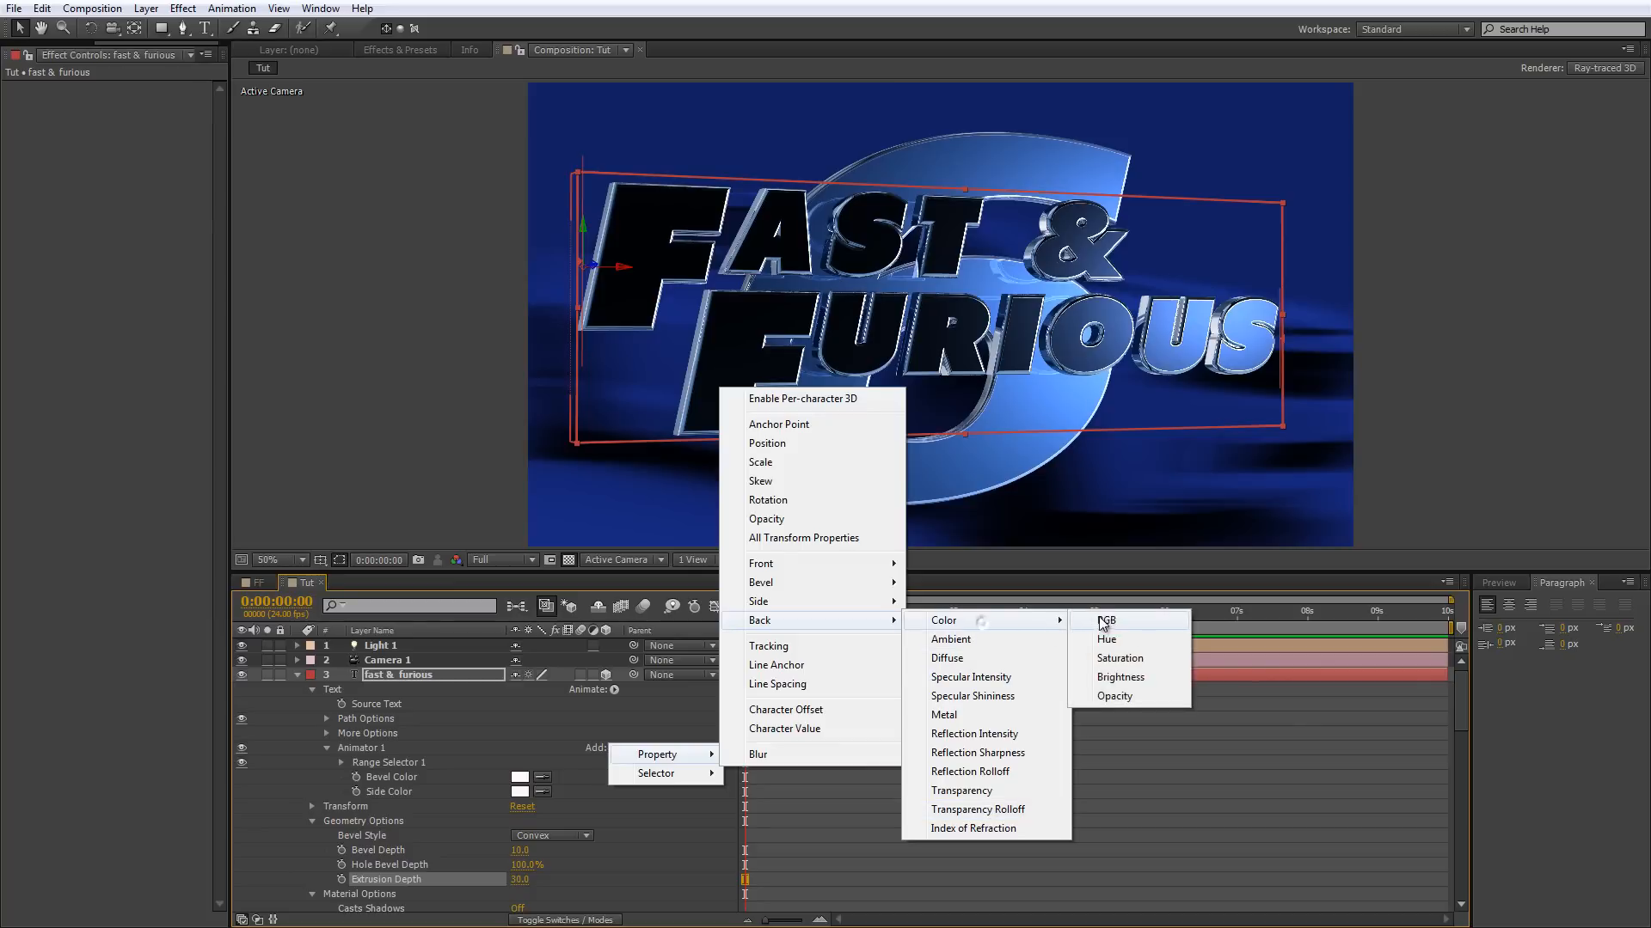
left_click(1105, 621)
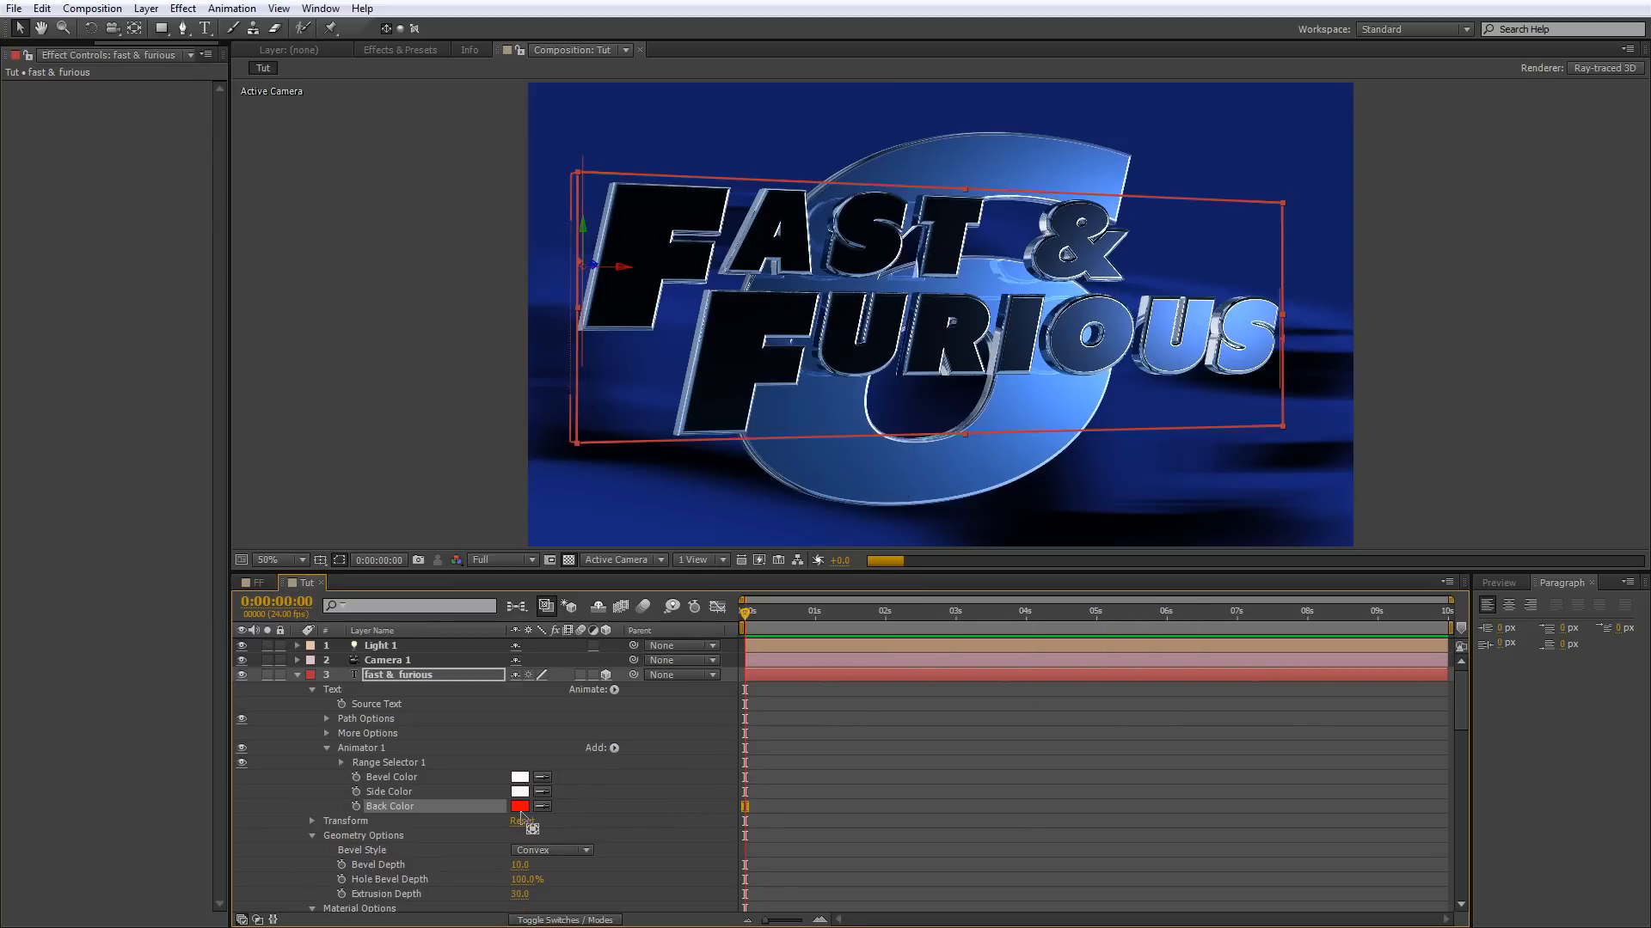
Set the fast & furious layer's Back Color to white (FFFFFF) and check the letters up close.
left_click(521, 808)
left_click_drag(443, 260, 459, 350)
left_click(249, 140)
left_click(221, 135)
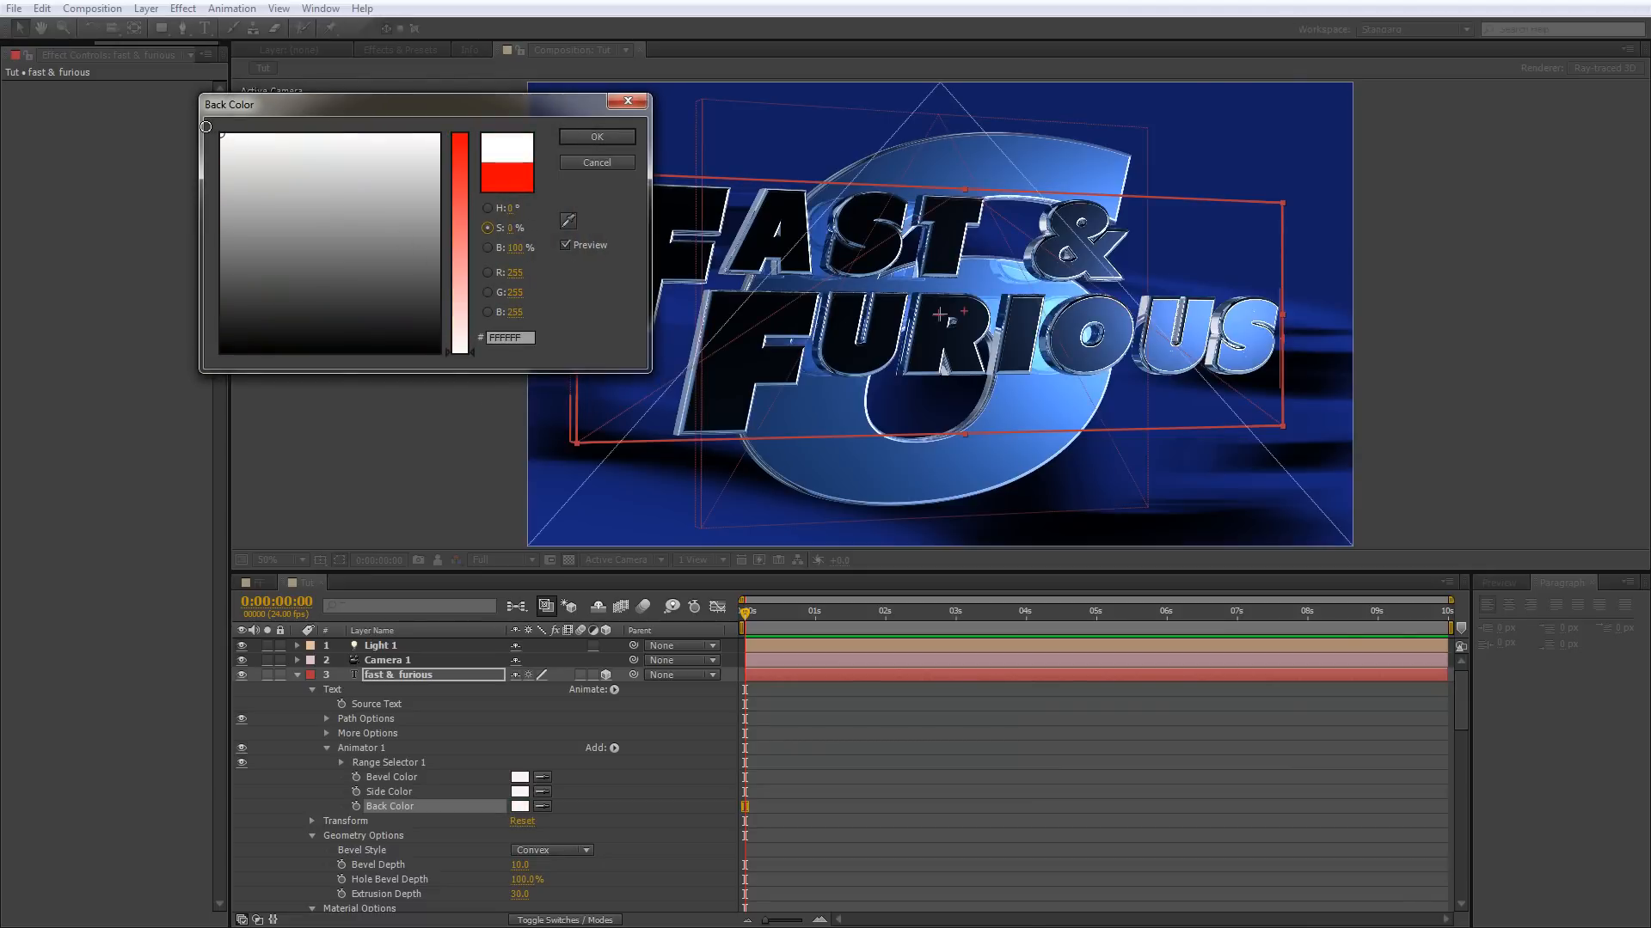
left_click(599, 138)
scroll(1101, 221, "up", 1)
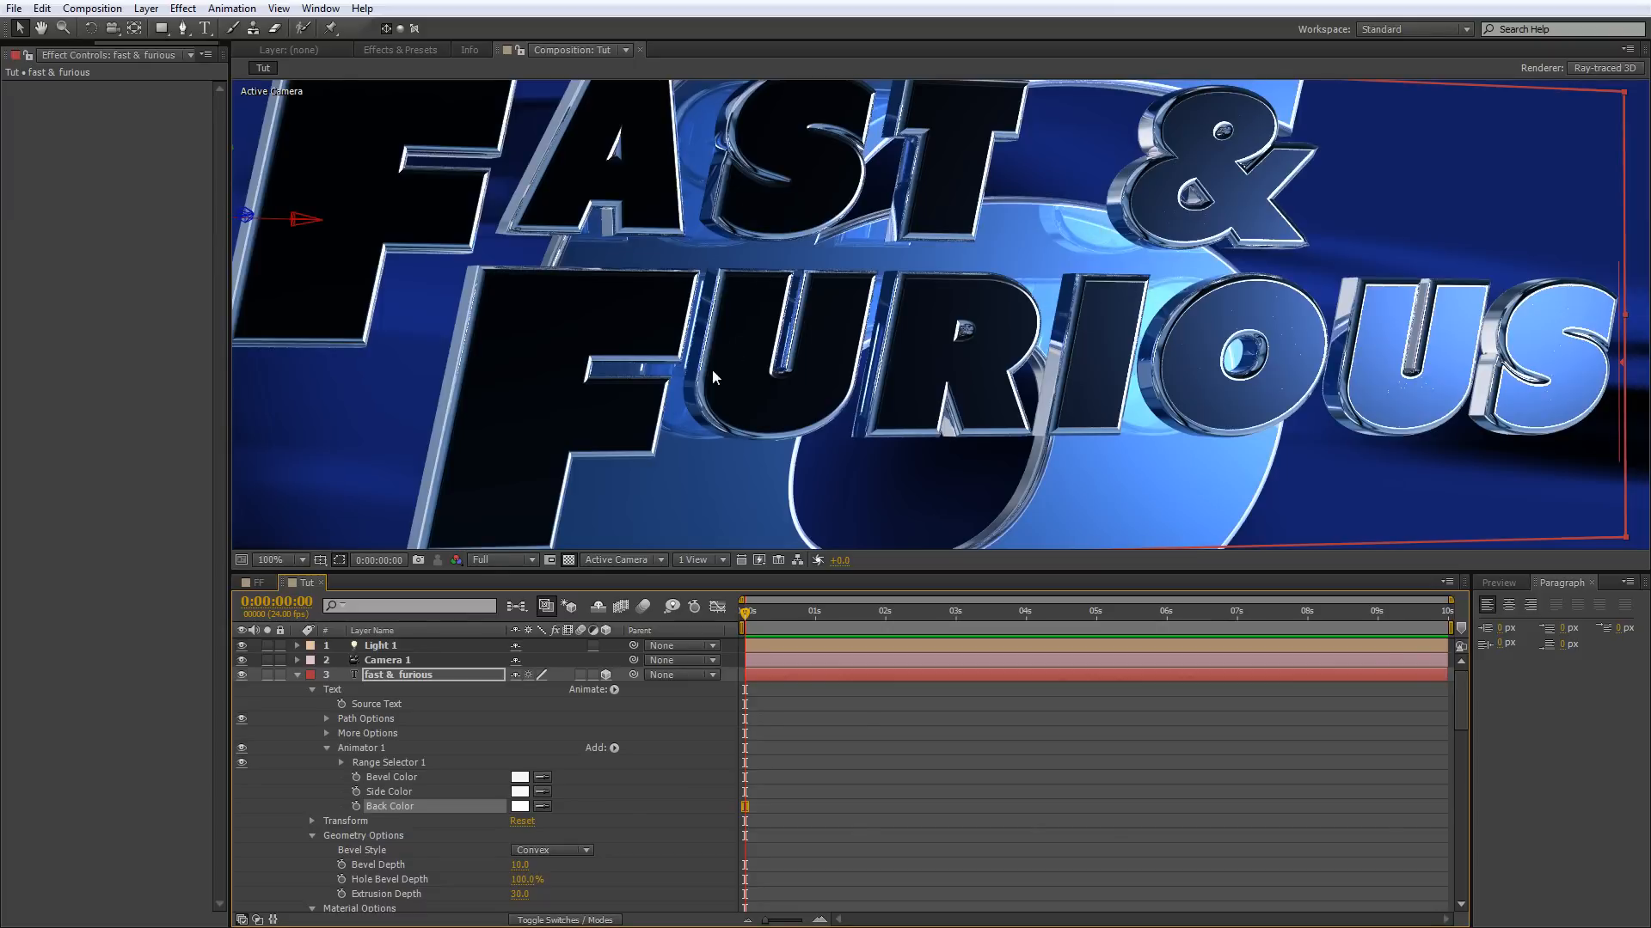
scroll(954, 340, "down", 2)
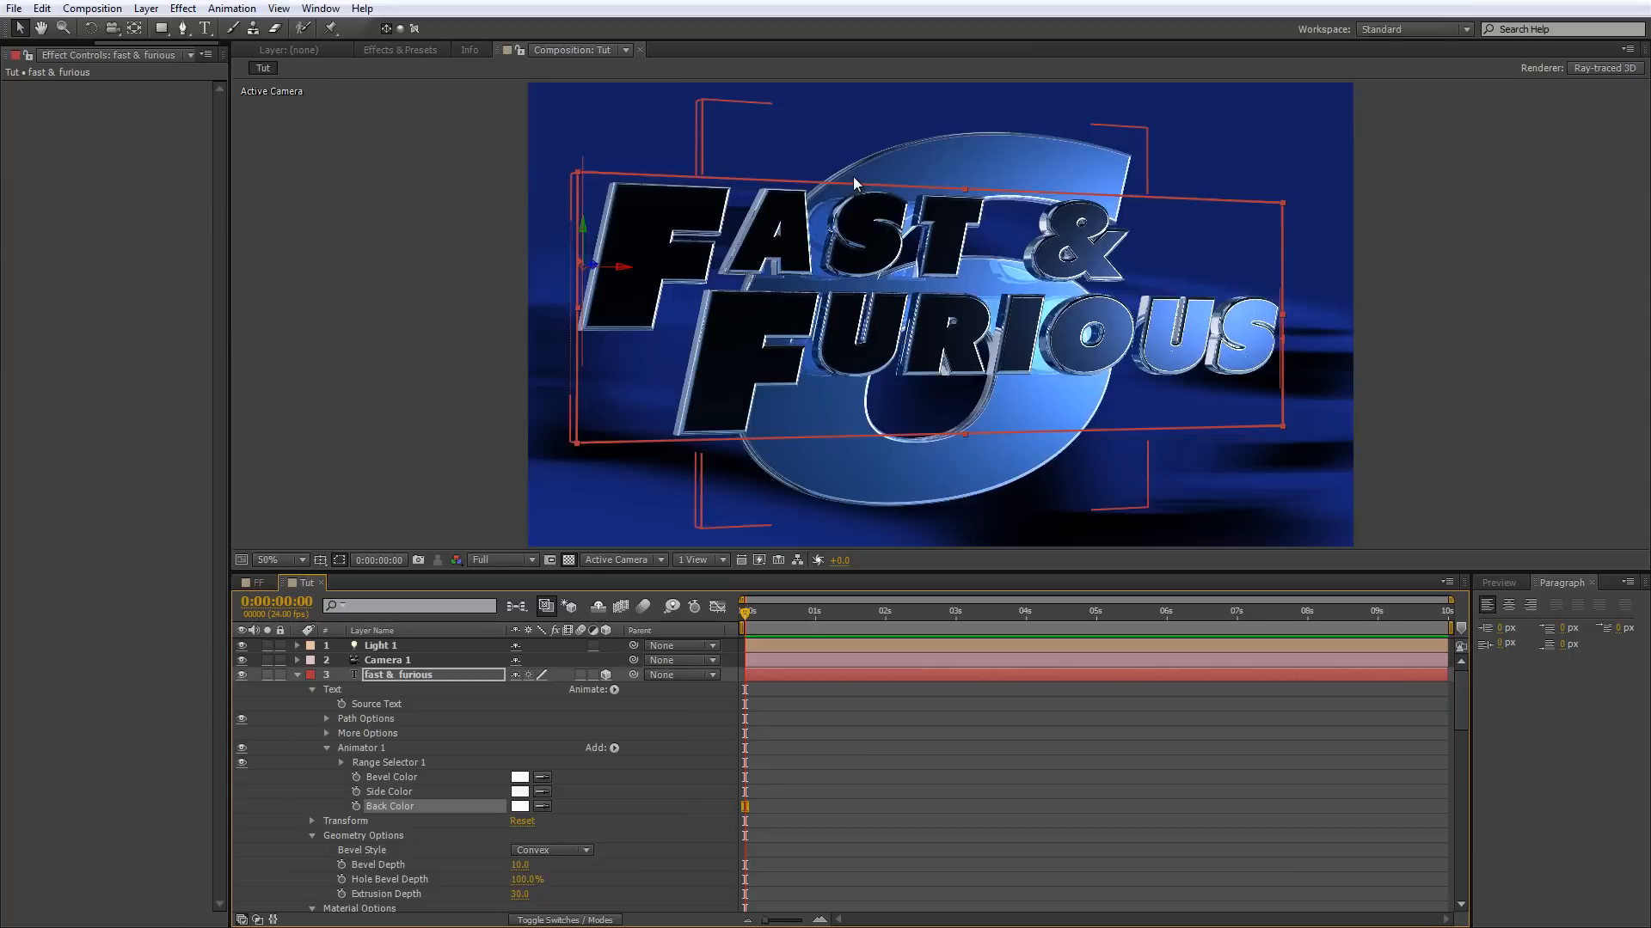
key("period")
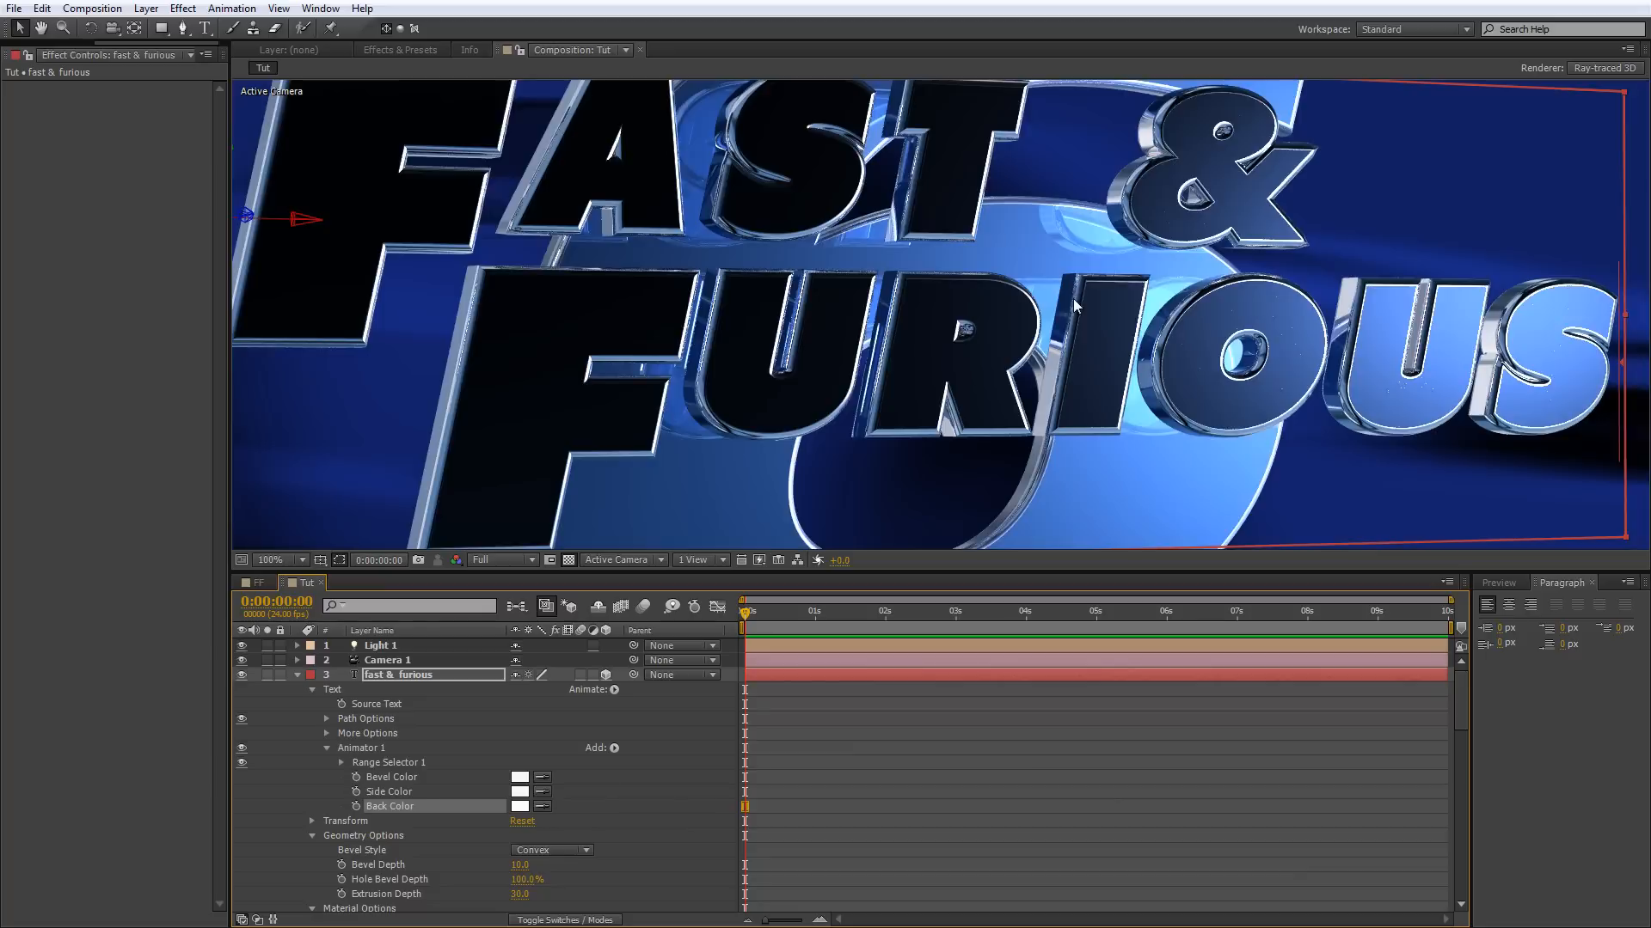
key("comma")
Raise the Ray-tracing Quality to 11 again and inspect the finished title in the enlarged composition view.
left_click(1571, 70)
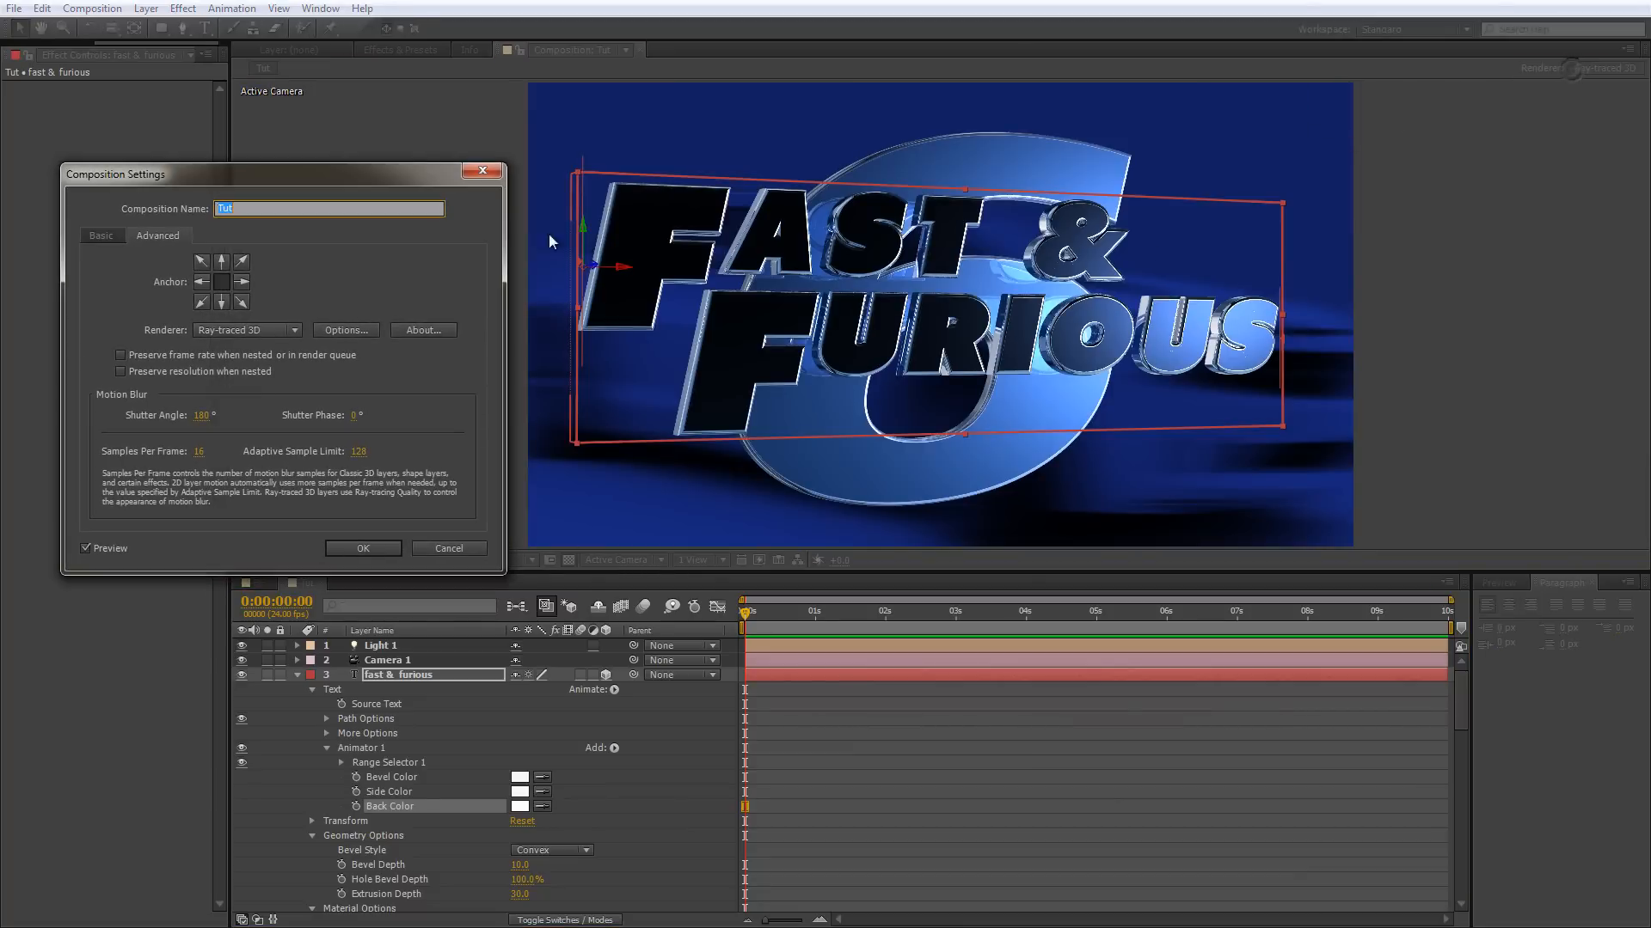
left_click(337, 333)
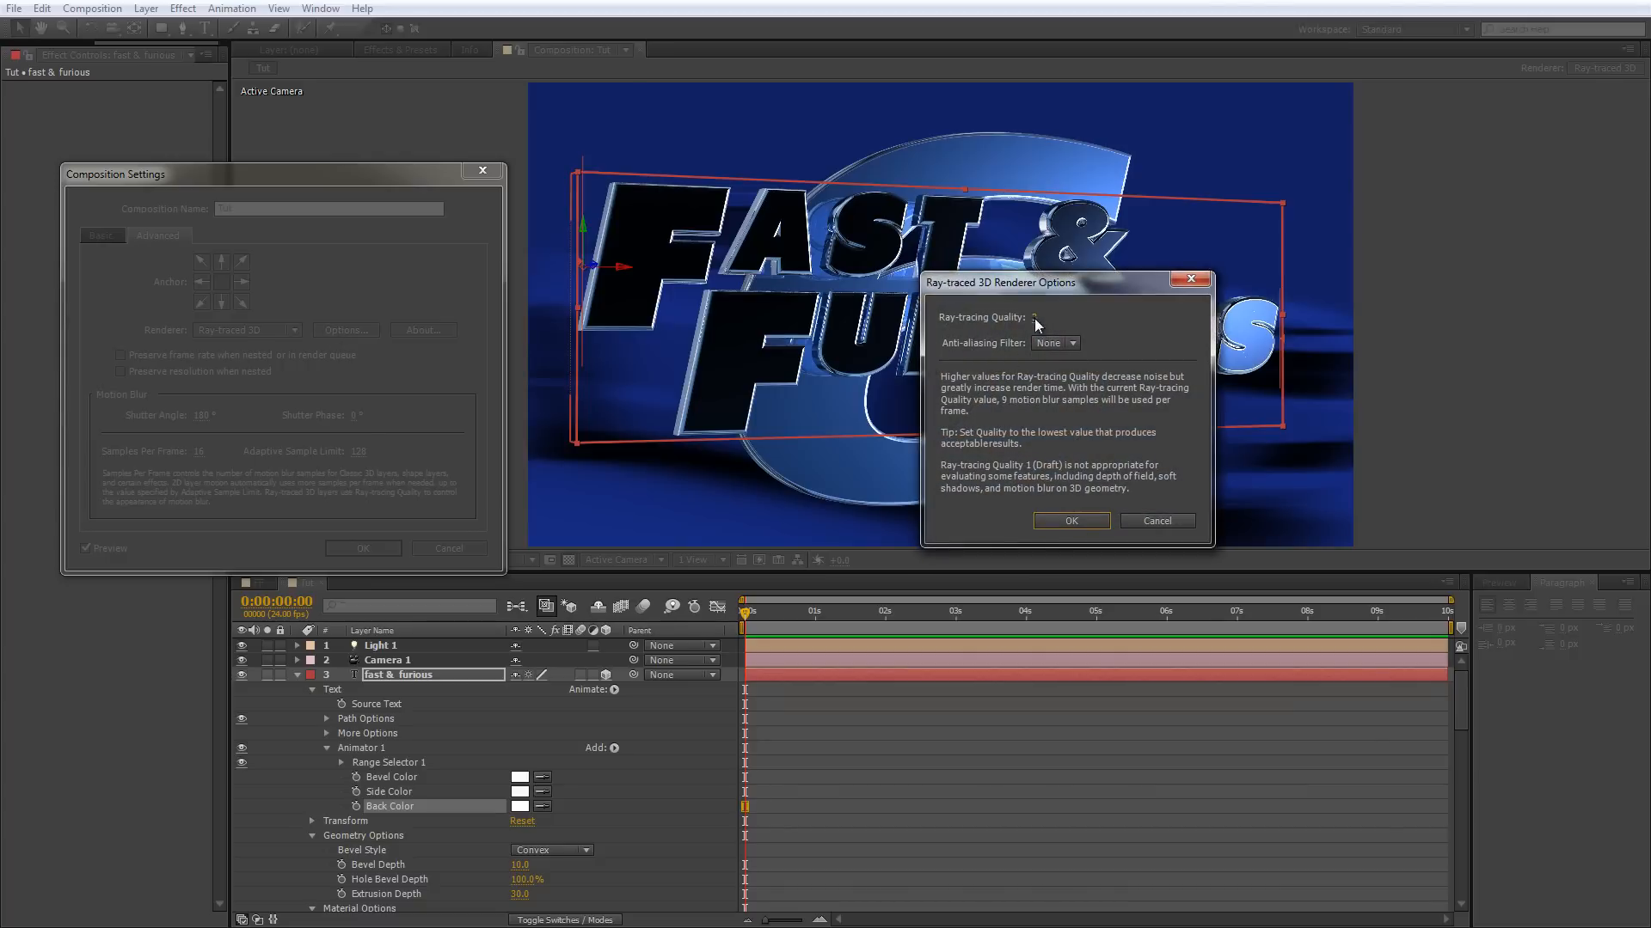
type("11")
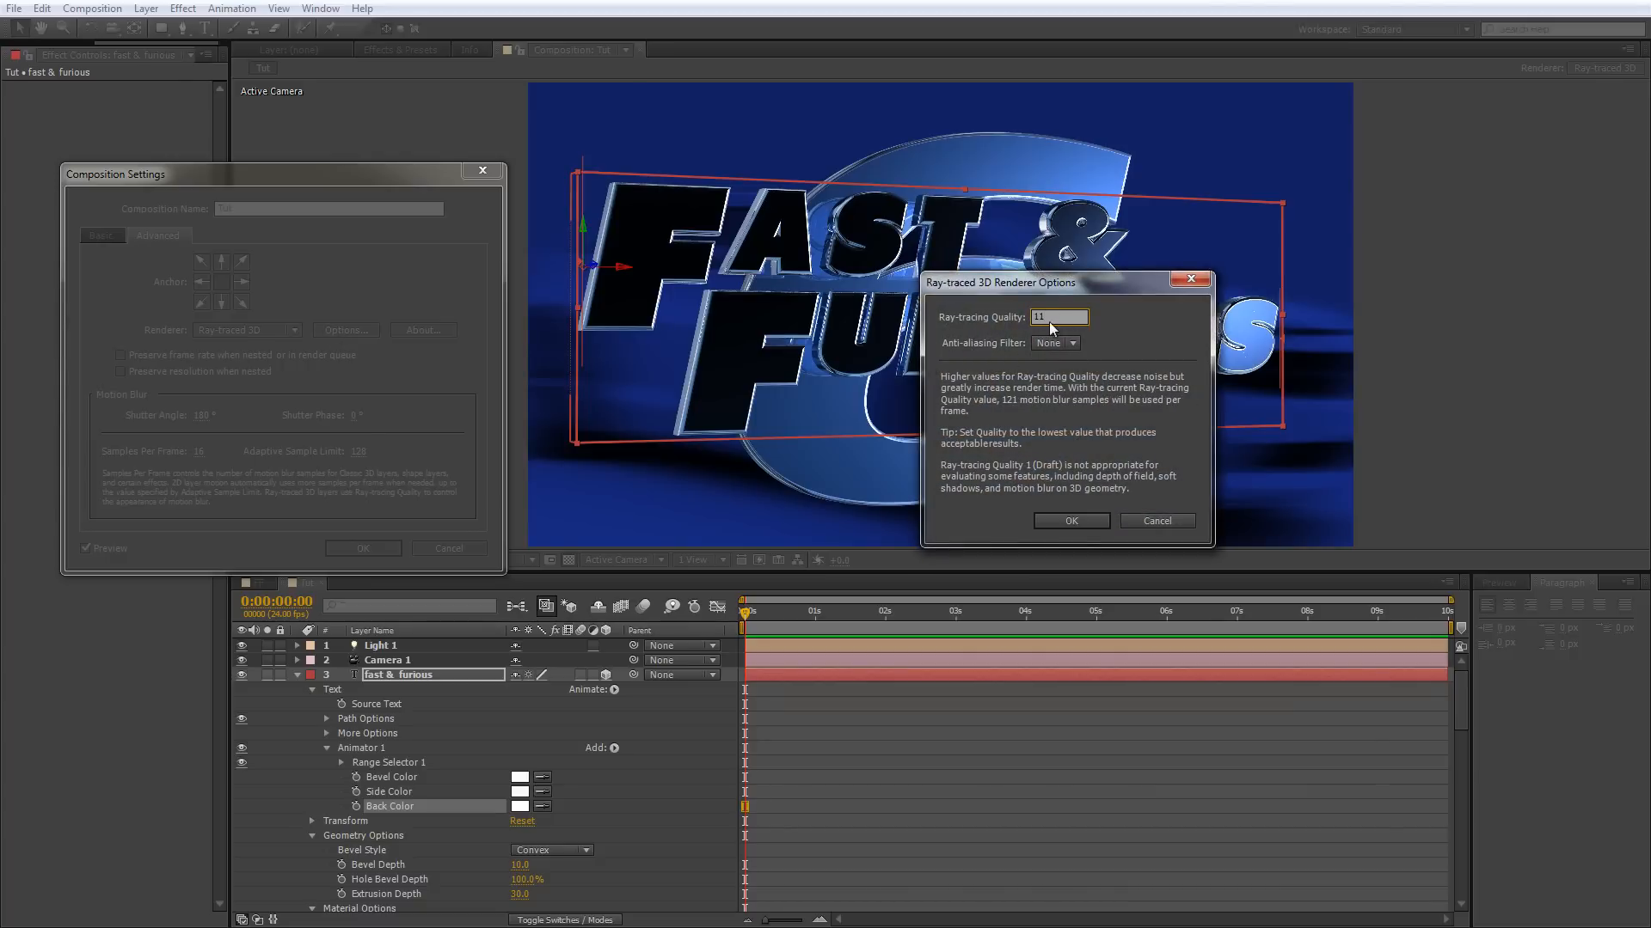
left_click(1080, 524)
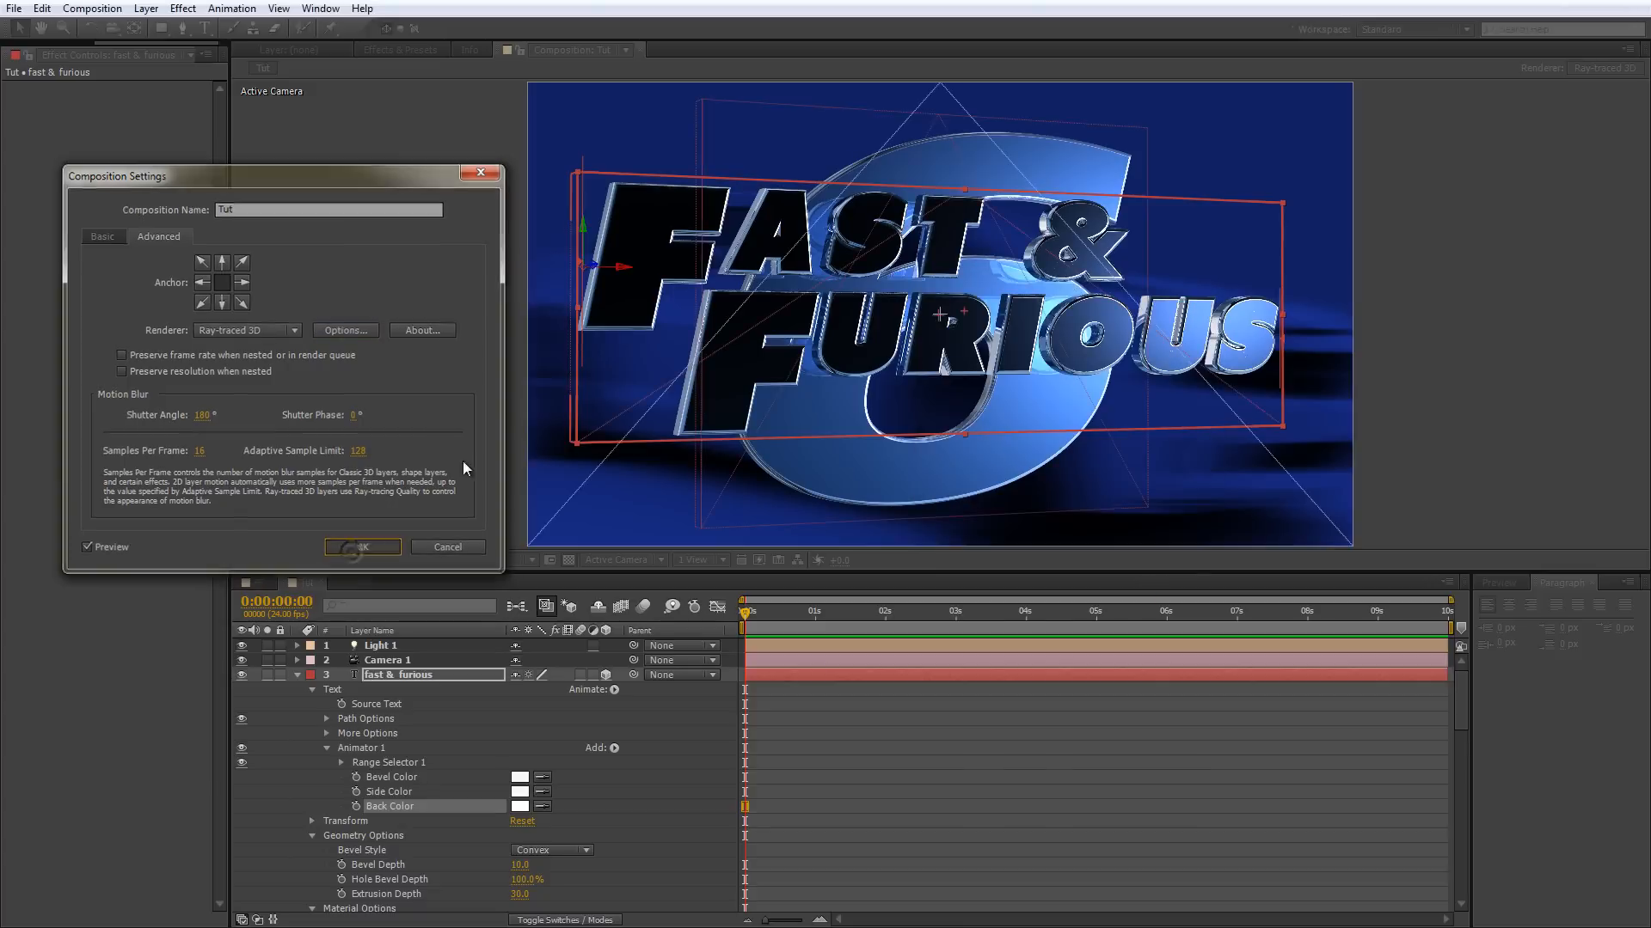
key("Return")
key("slash")
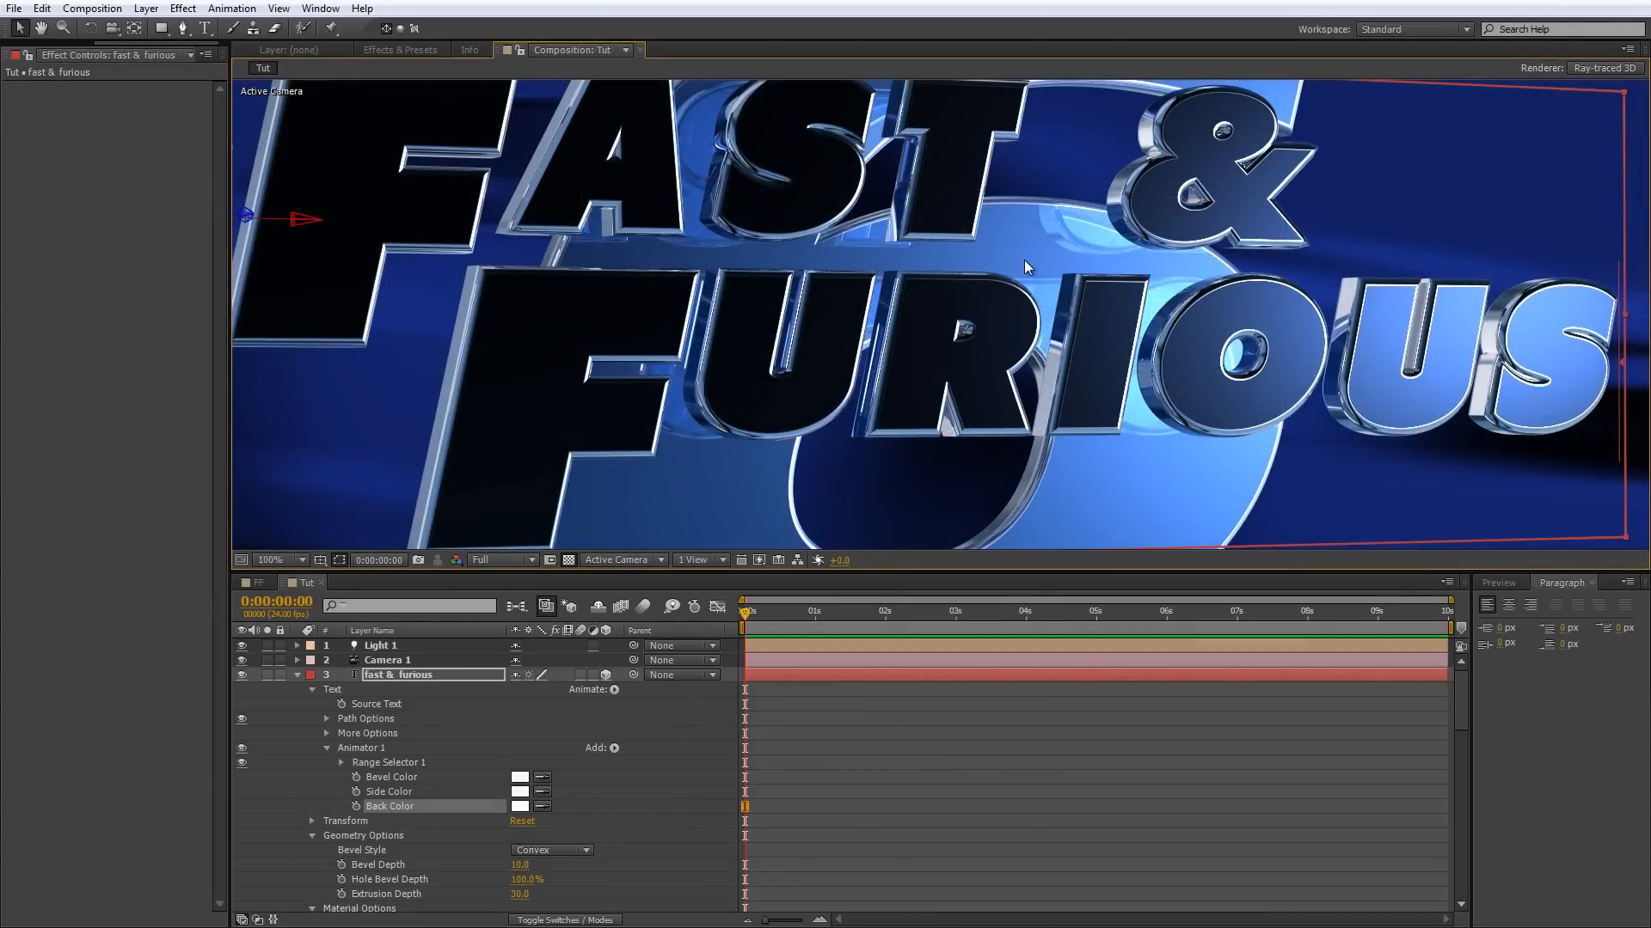
key("grave")
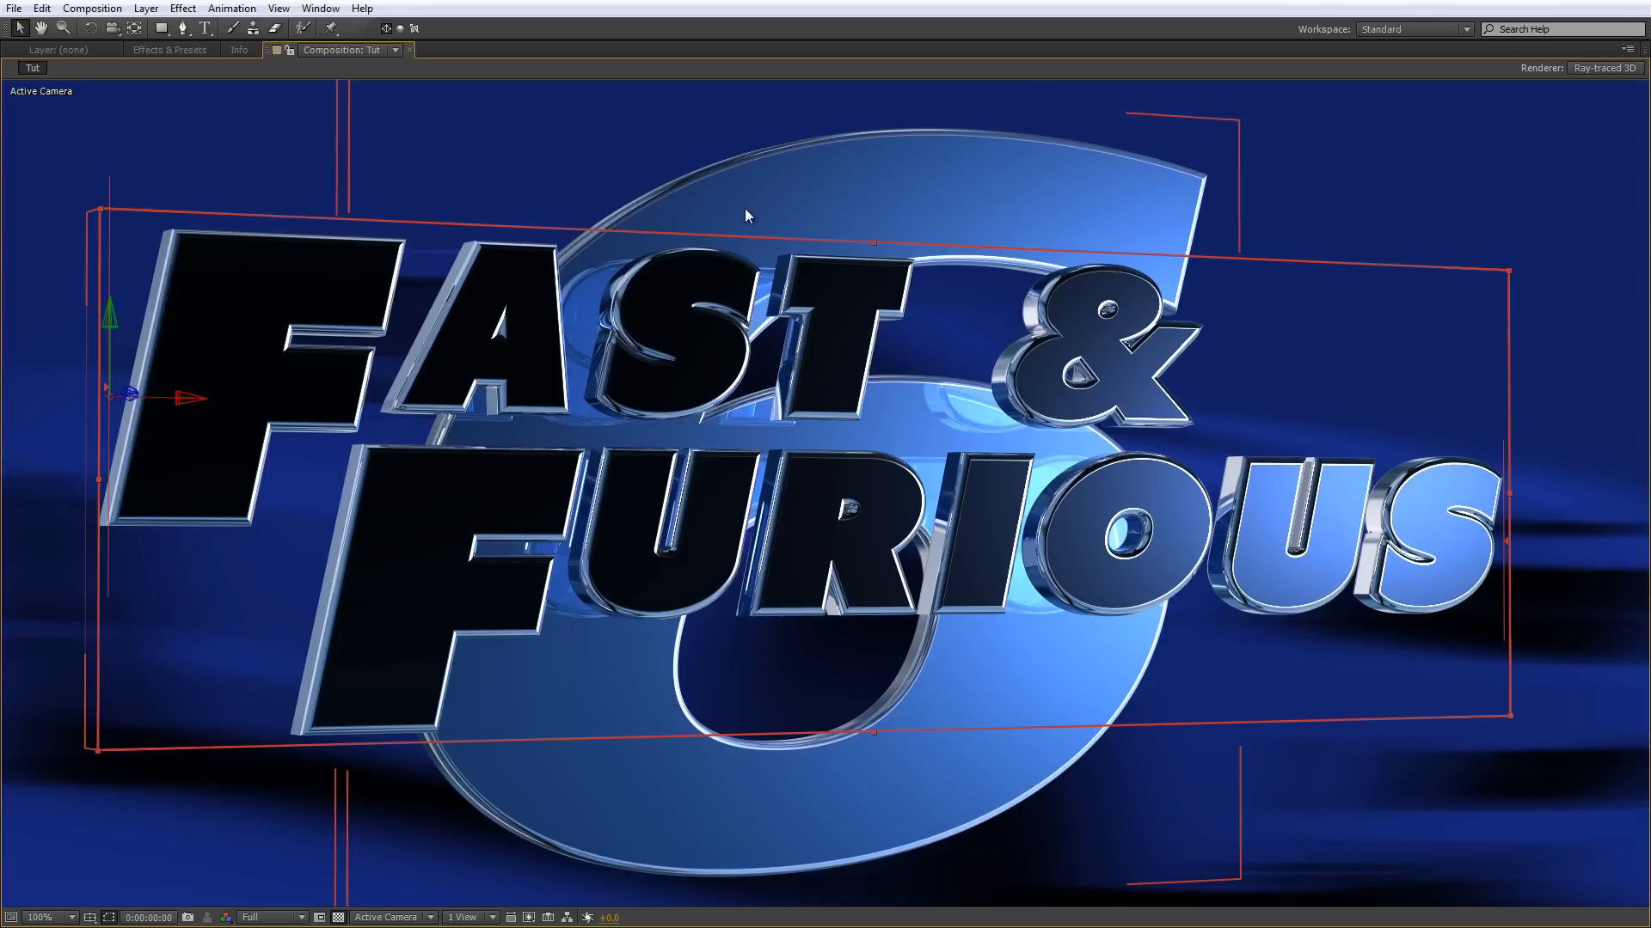
scroll(835, 292, "down", 1)
scroll(835, 290, "up", 1)
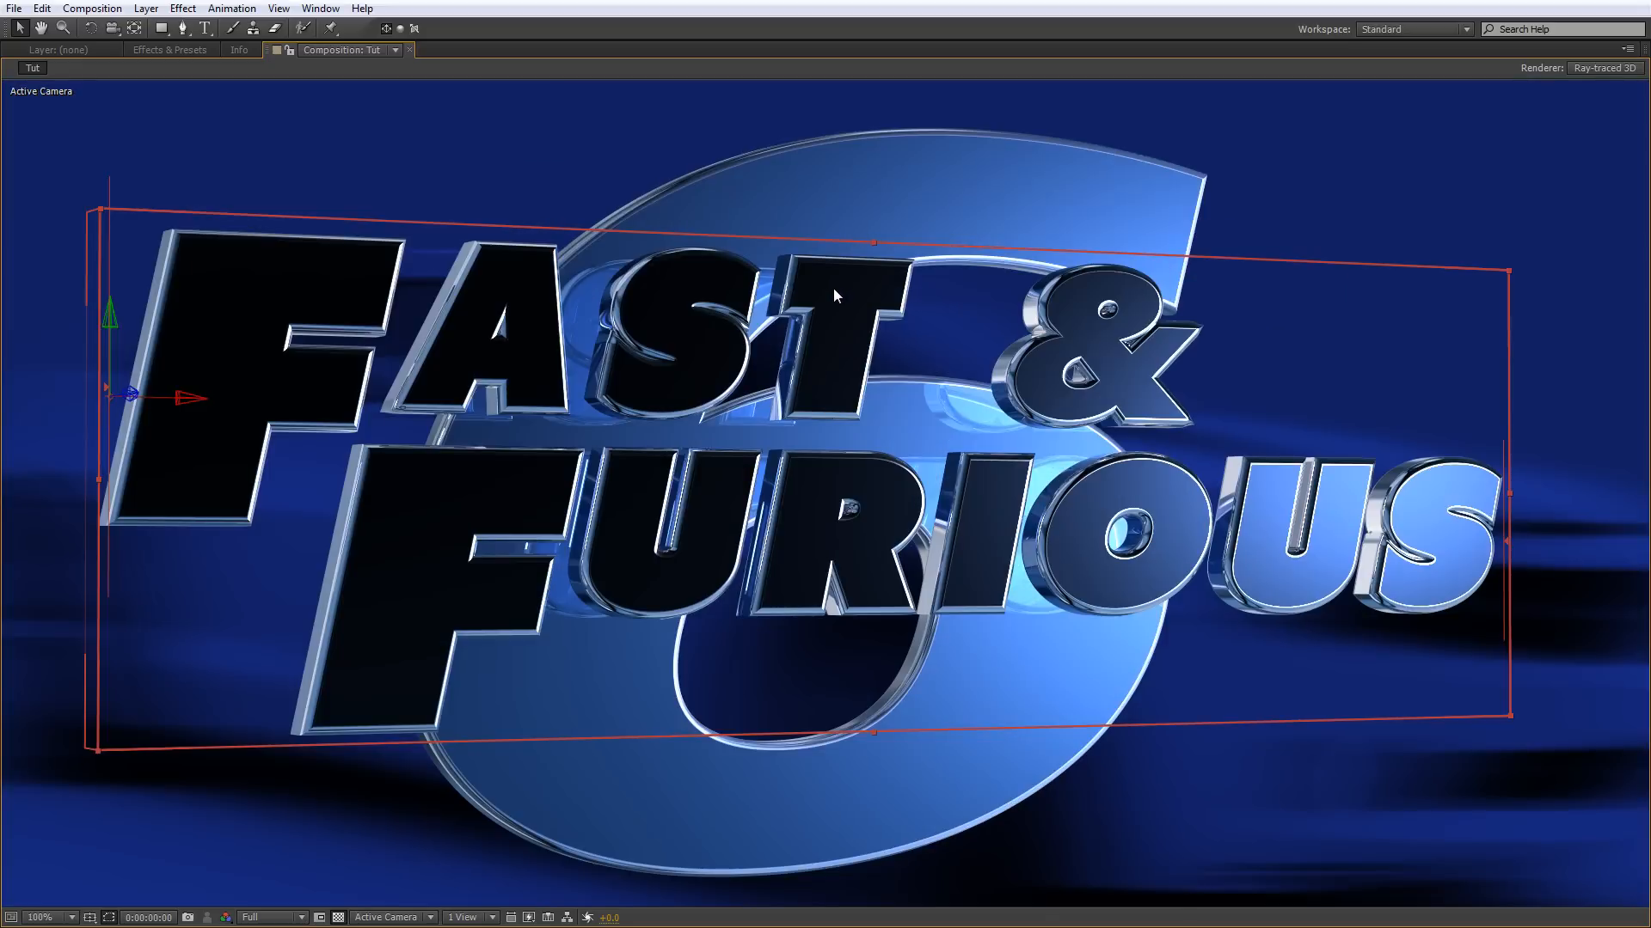